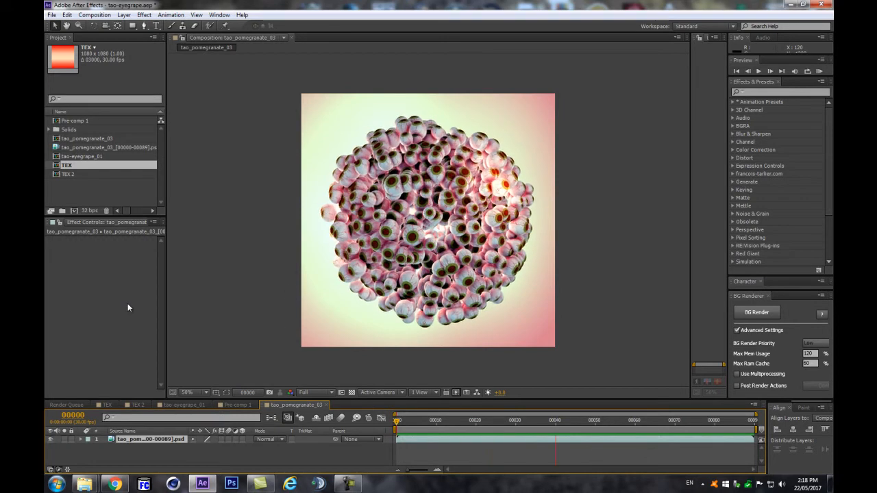
Step: Start a brand-new project, discarding unsaved changes to the old one
click(106, 175)
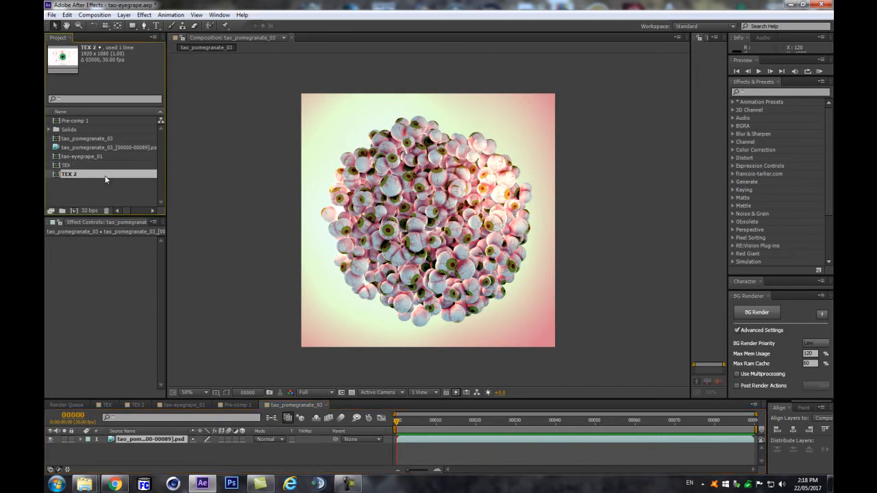
key(ctrl+n)
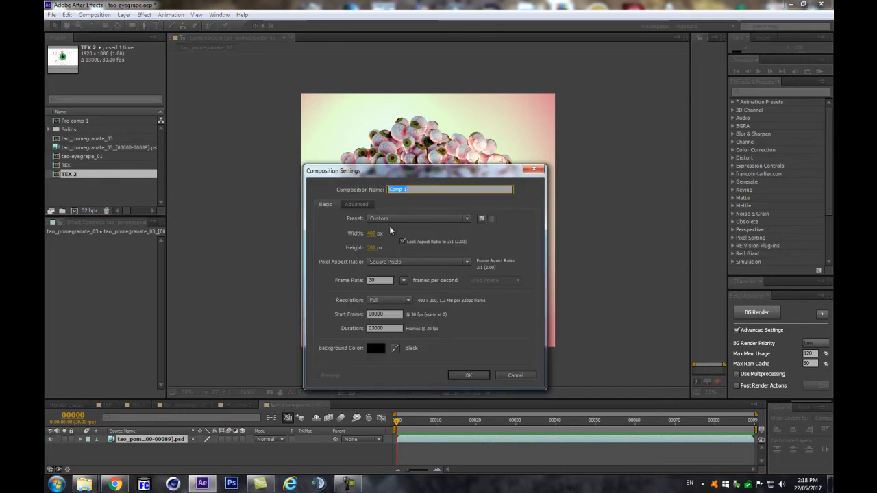
click(502, 376)
click(51, 14)
mouse_move(69, 25)
click(226, 25)
click(457, 254)
Step: Create Comp 1 as a 1080 x 1080 composition, entering 030 for its duration
key(ctrl+n)
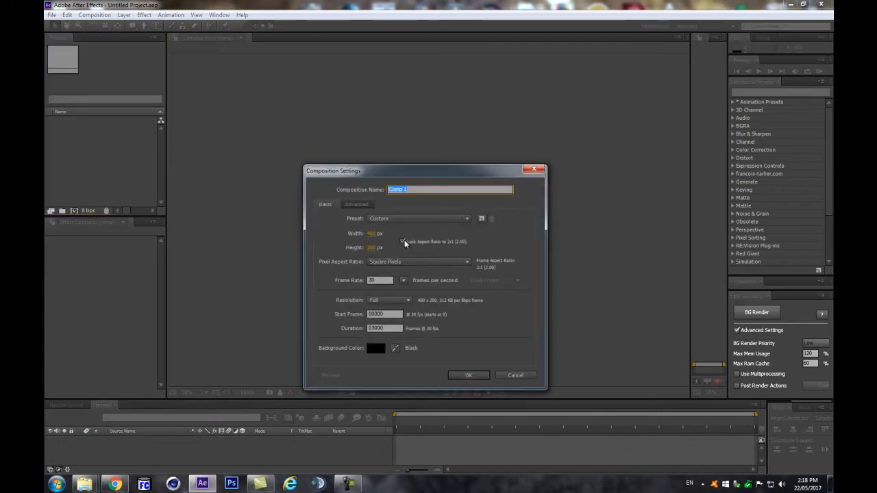
click(372, 233)
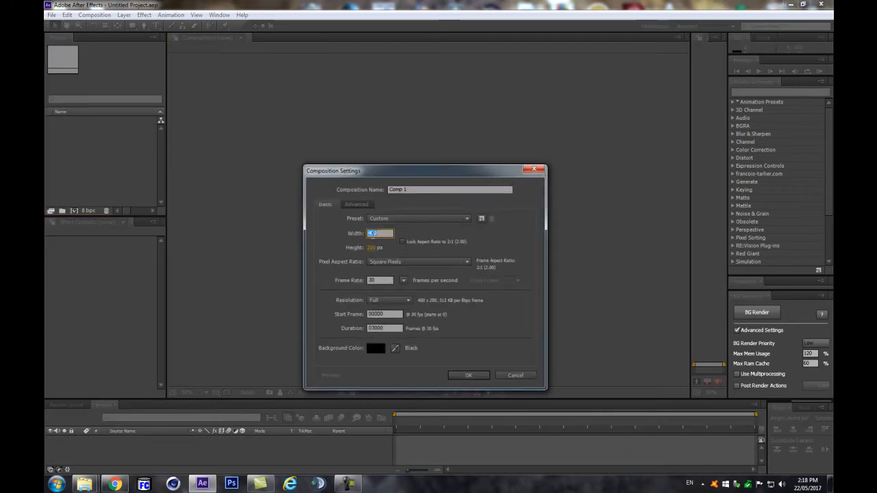
text(1080)
key(Tab)
text(1080)
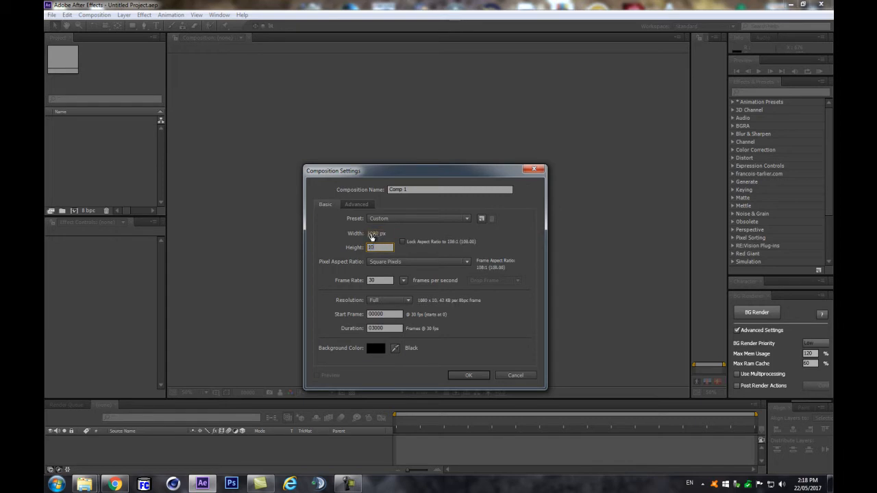
click(394, 329)
text(030)
key(Return)
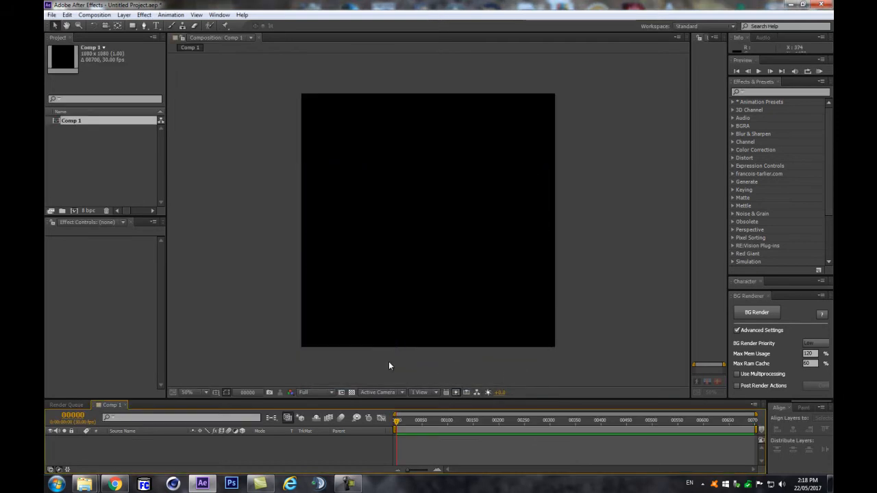
Step: Create a new solid layer named TAO
drag(404, 400, 407, 371)
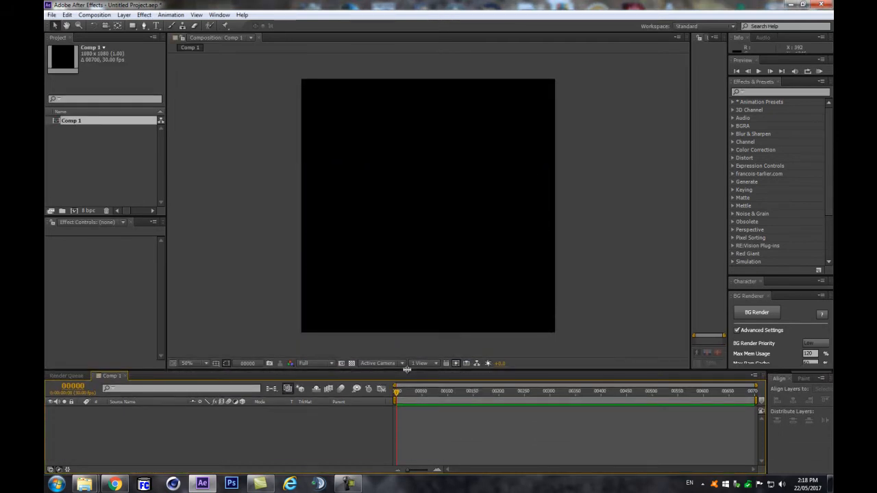
key(ctrl+y)
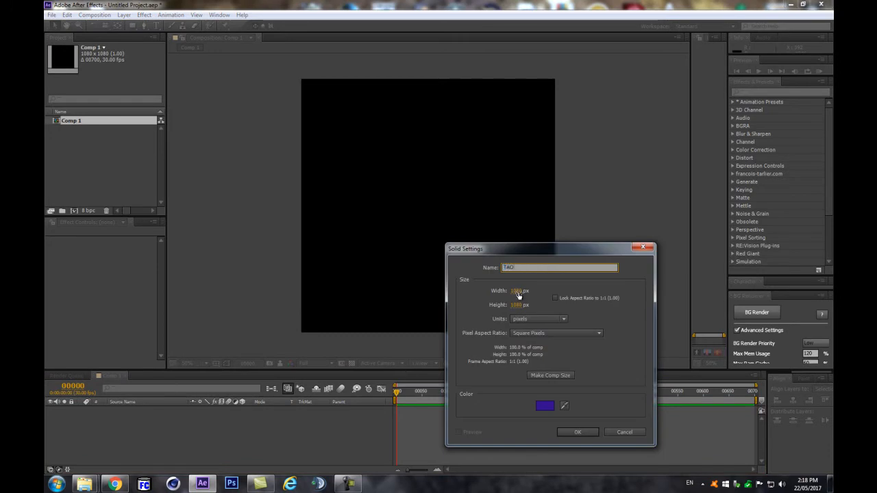
click(577, 432)
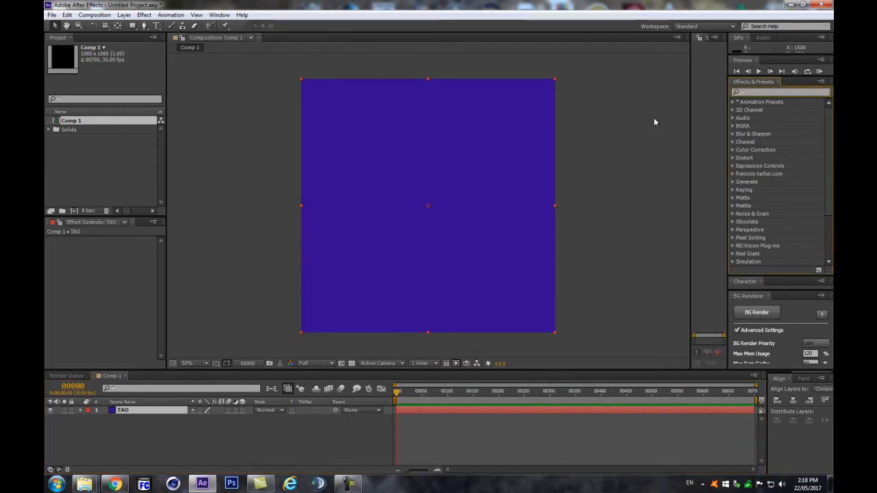
Step: Apply the Trapcode Tao effect to the TAO layer
text(tao)
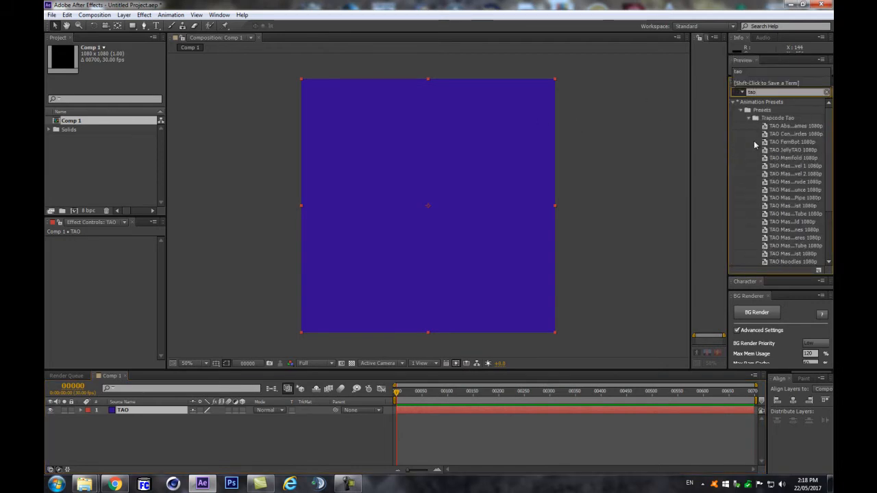
click(757, 135)
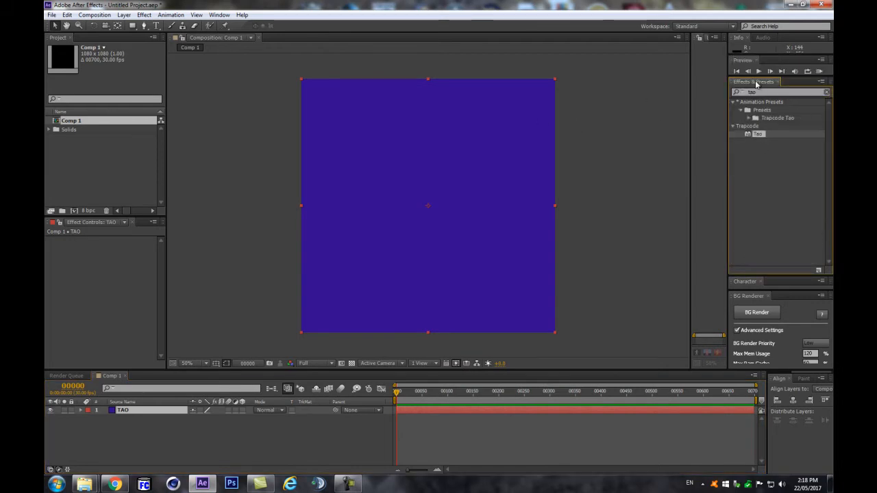
drag(758, 135, 123, 410)
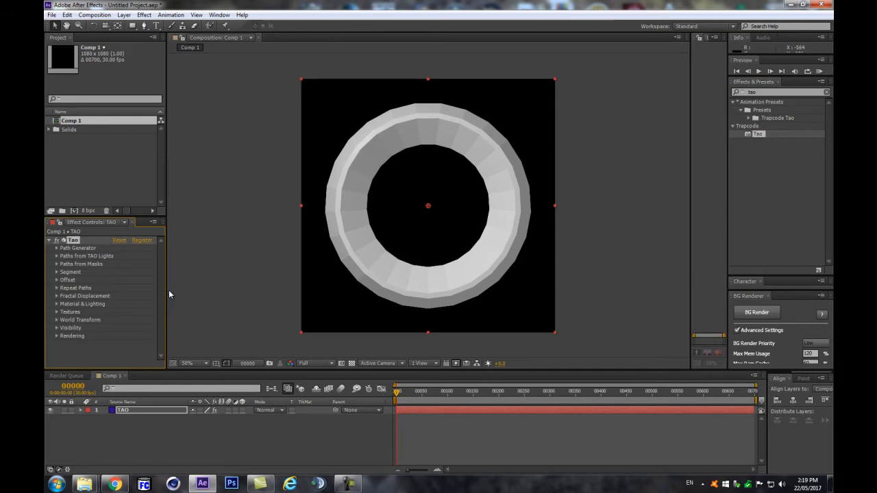
Step: Add a new light layer named TAO SPHERE above the TAO layer
click(172, 435)
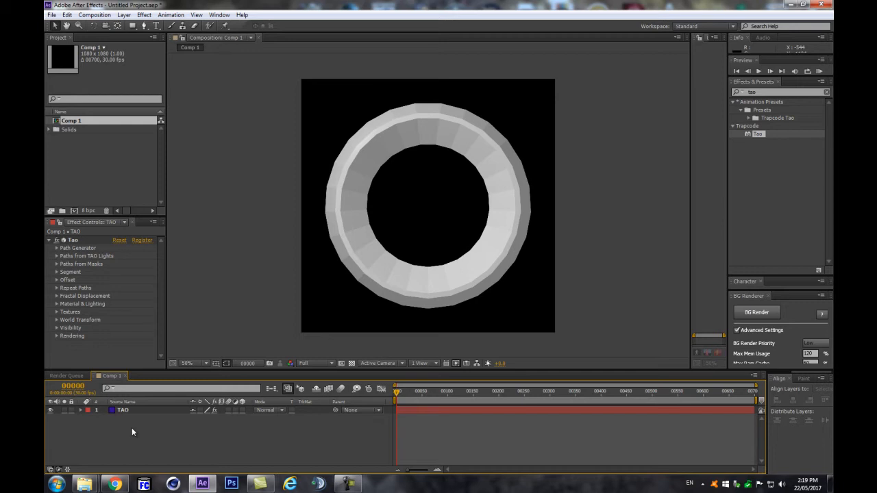
key(ctrl+alt+shift+l)
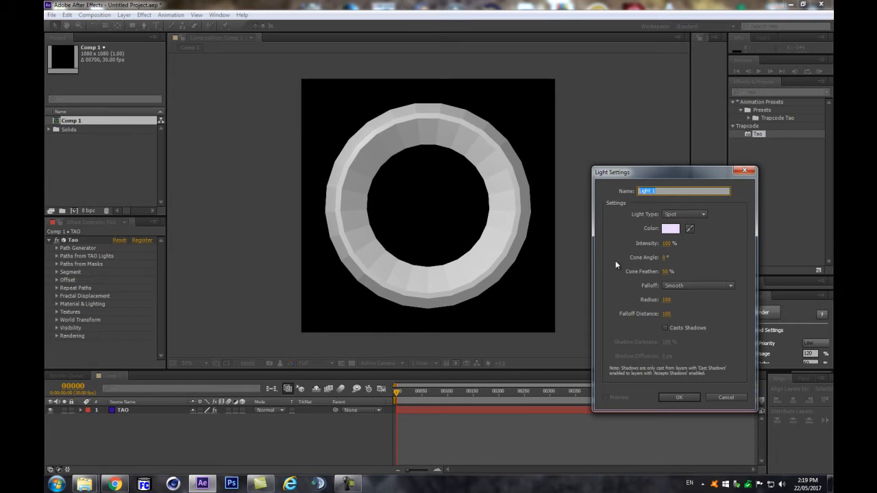
text(TAO SPHERE)
drag(646, 174, 643, 148)
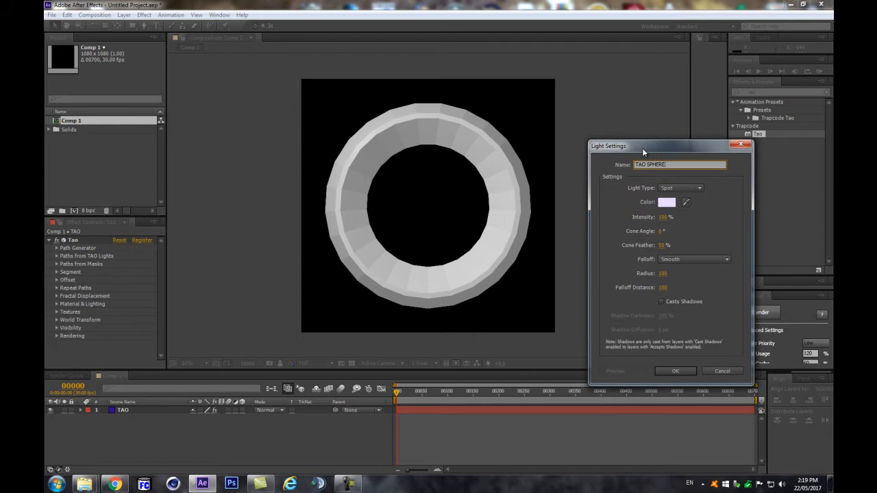
click(666, 379)
click(665, 372)
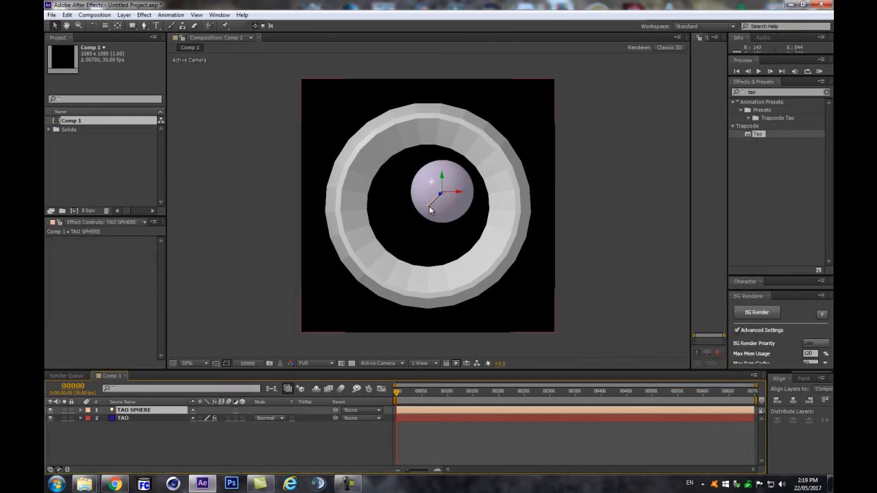
Step: Add a 3D Null 1 and paste its Position onto TAO SPHERE, centring it at 540, 540, 0
key(p)
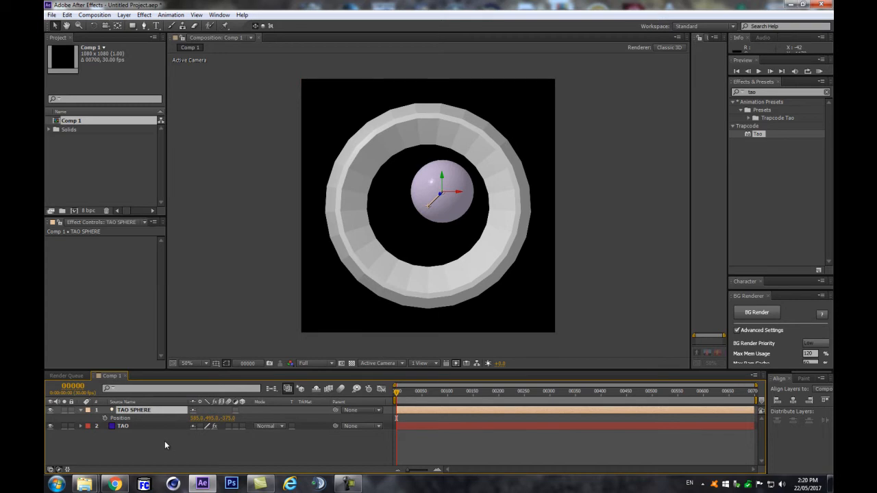
key(ctrl+alt+shift+y)
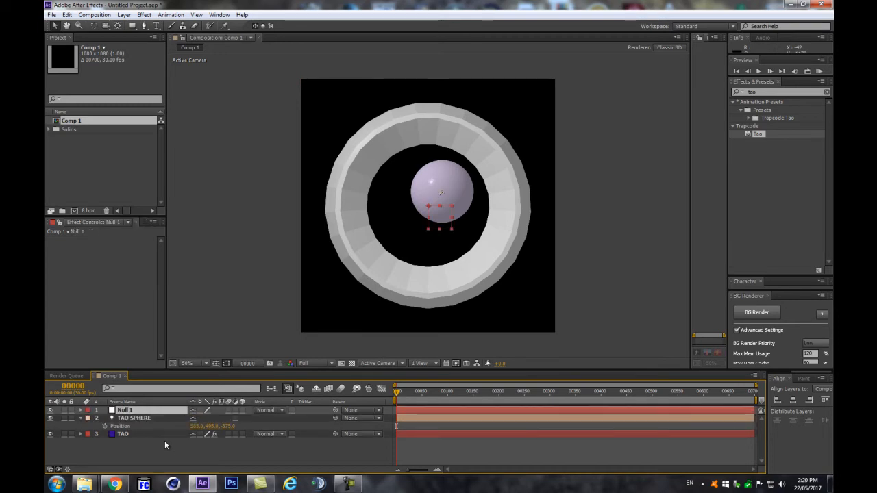
click(242, 410)
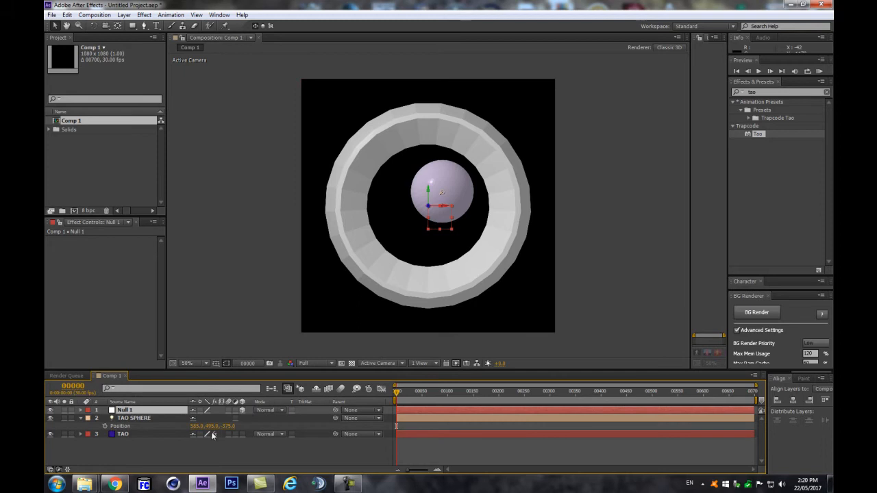
key(p)
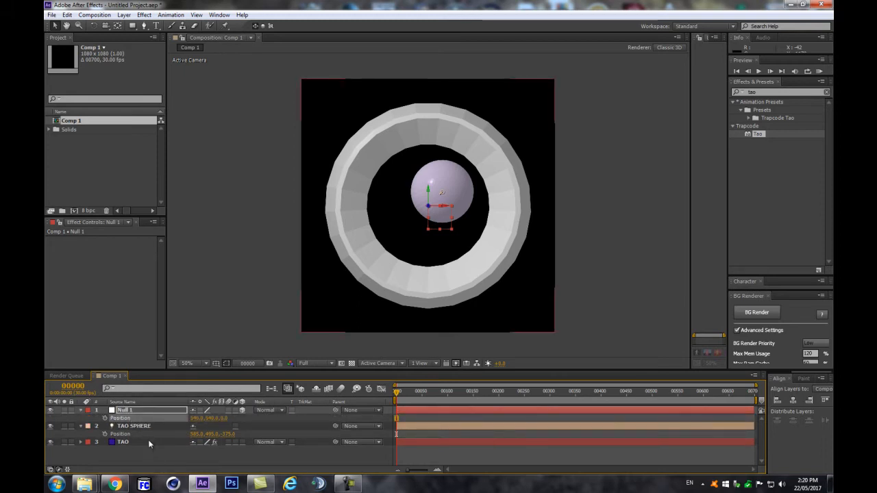
click(138, 435)
key(ctrl+v)
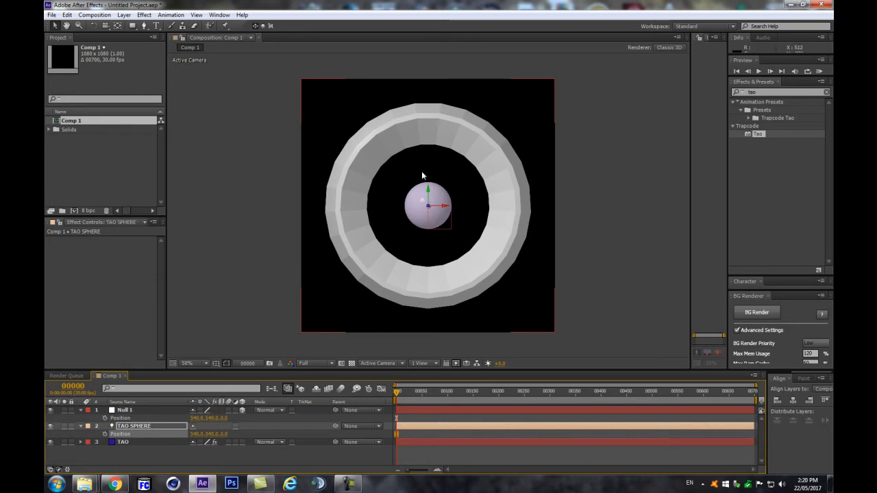
Step: Turn off Tao's Path Generator > Generate Path and hide Null 1
click(148, 442)
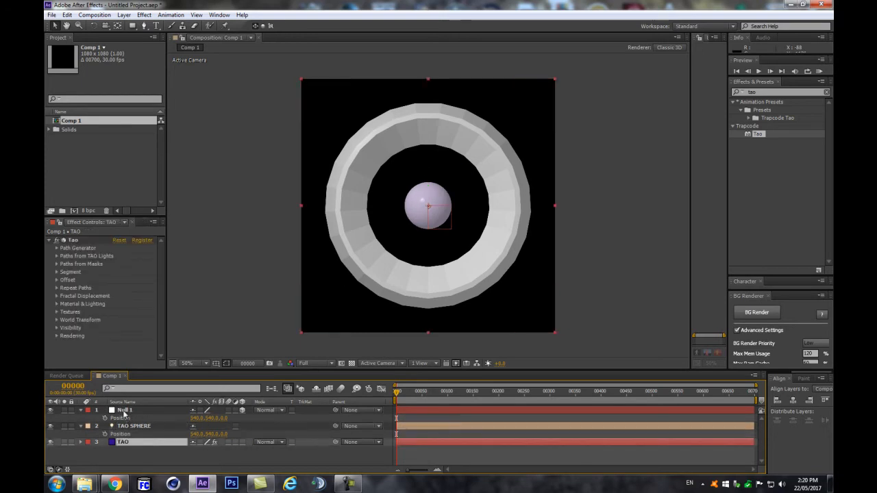
click(56, 250)
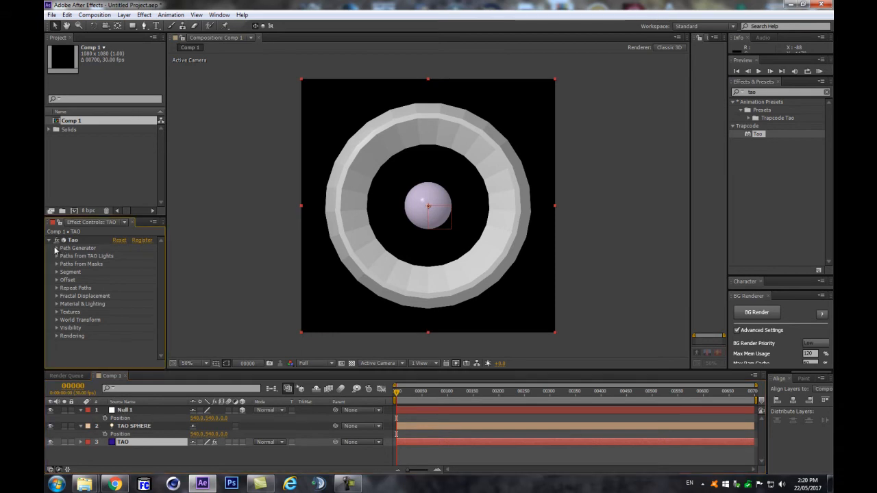
click(57, 249)
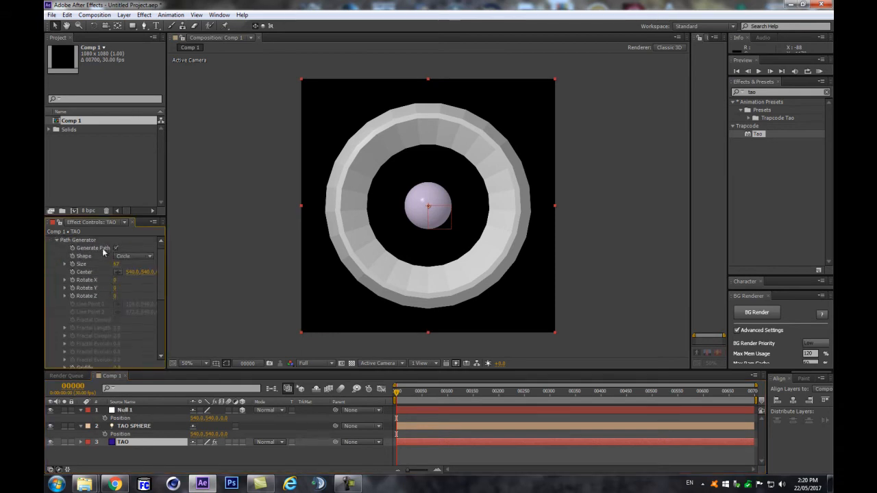
scroll(97, 278, up, 1)
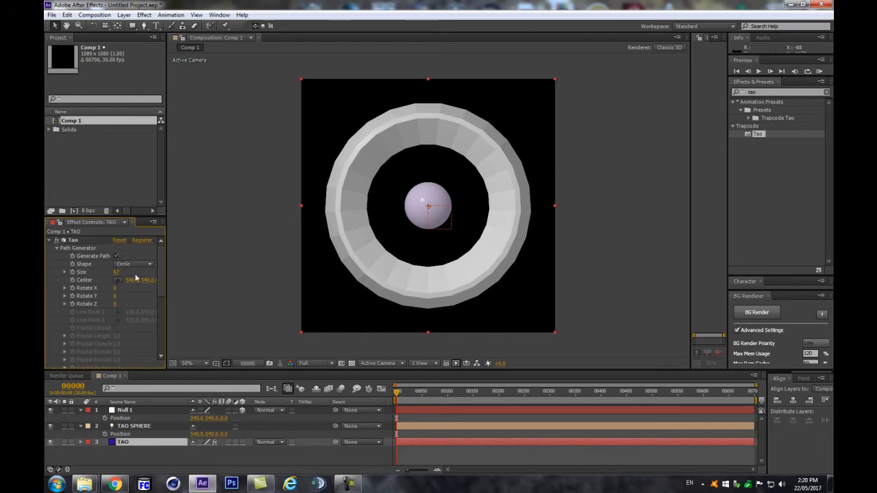
click(116, 256)
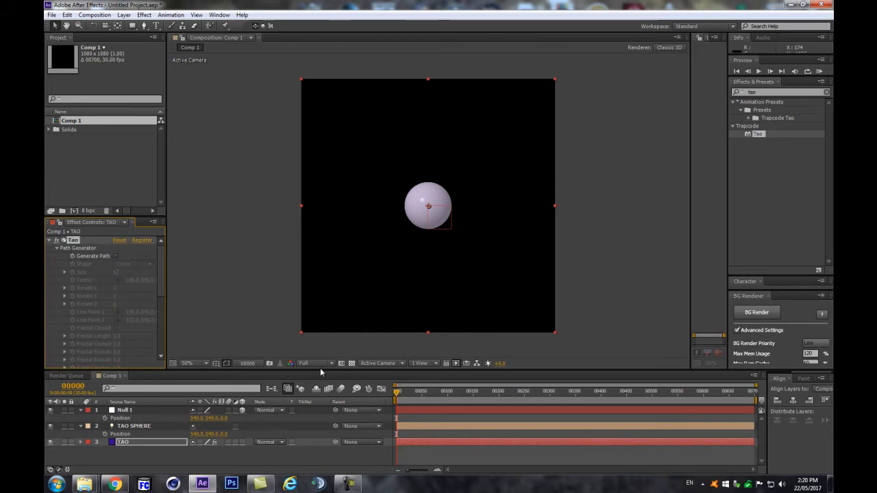
click(50, 410)
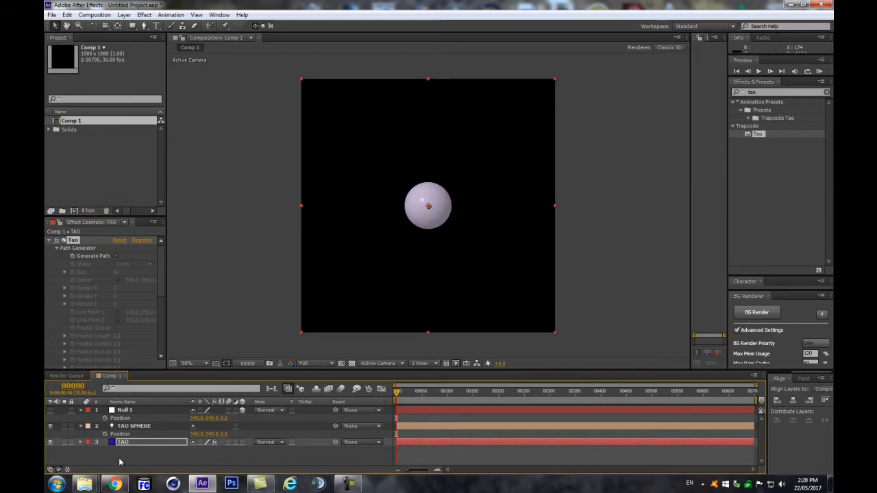
click(160, 459)
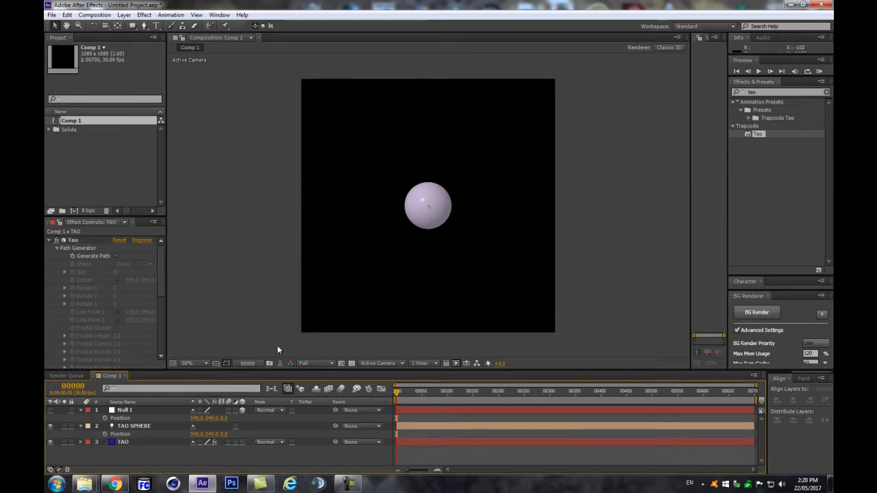
Step: Create a 1000 x 500 purple solid layer
key(ctrl+y)
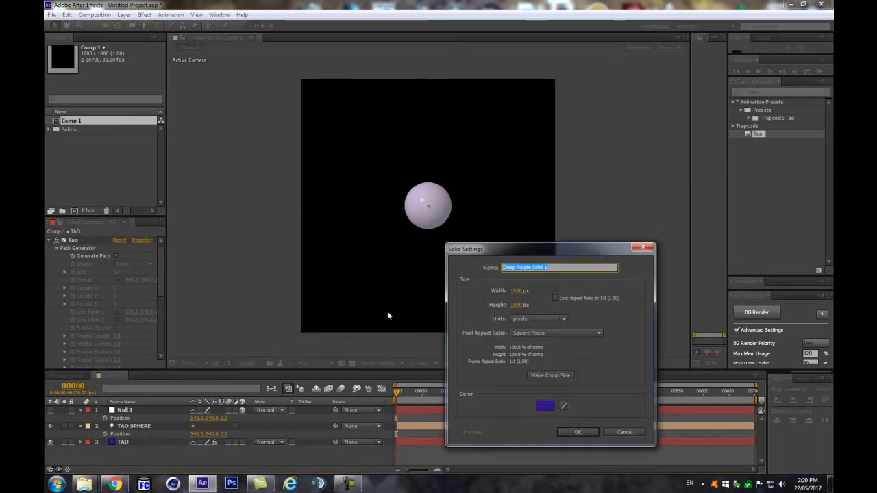
click(514, 293)
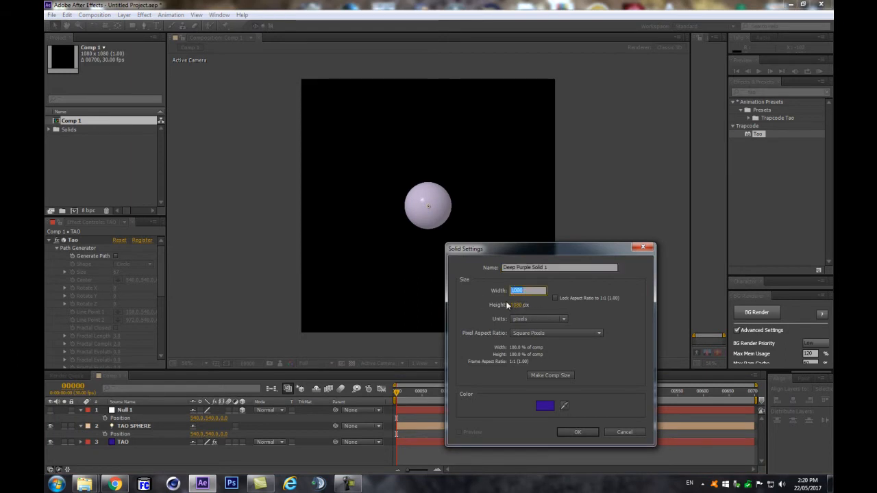
text(1000)
key(Tab)
text(500)
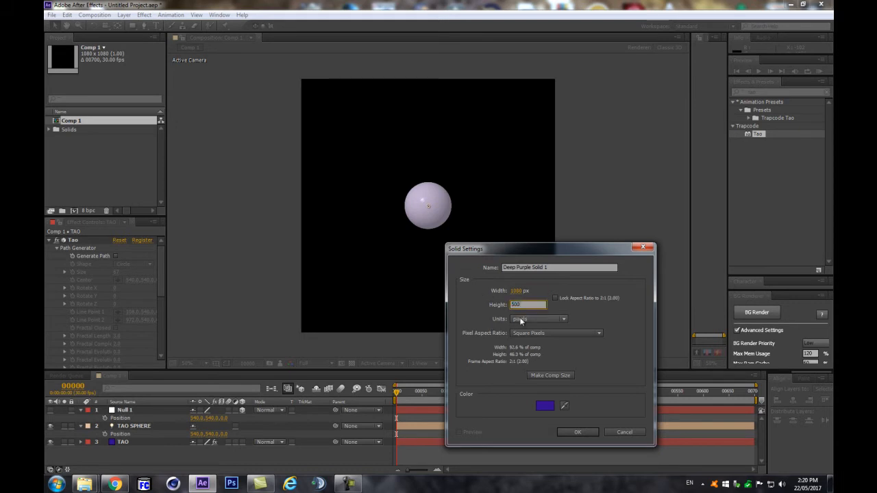
key(Return)
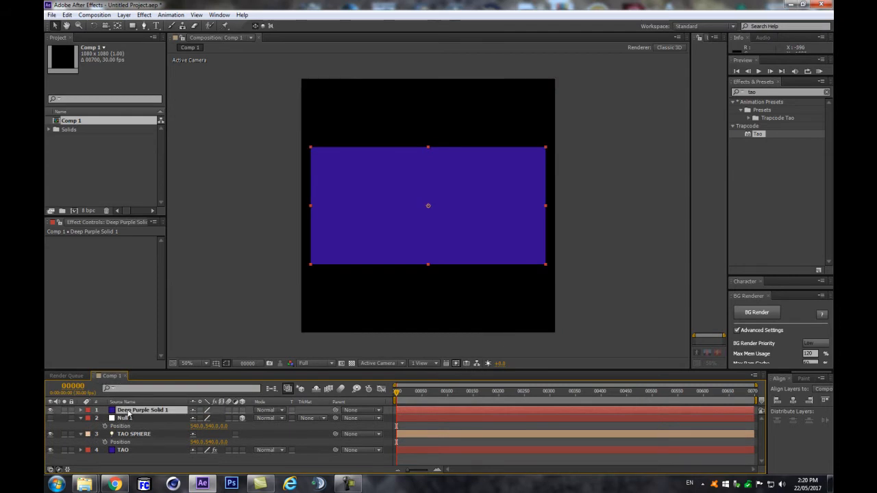
Step: Pre-compose the purple solid into a new composition named EyeTex
key(ctrl+shift+c)
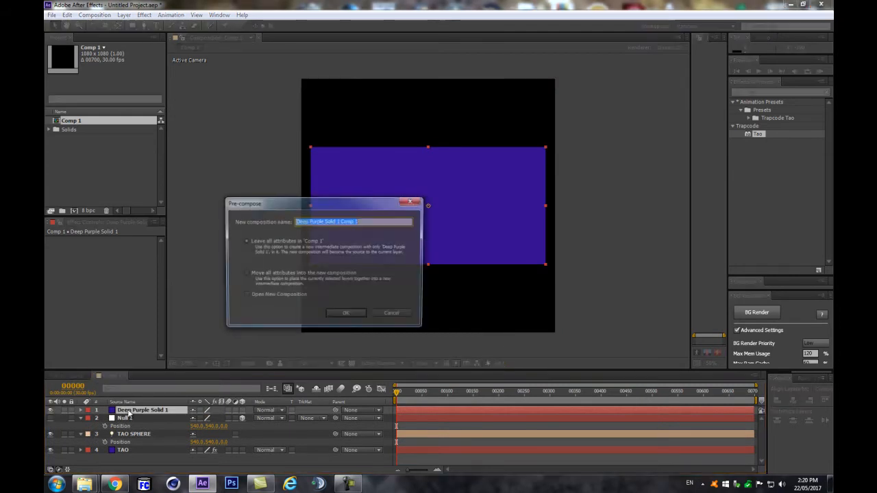
click(400, 313)
click(123, 14)
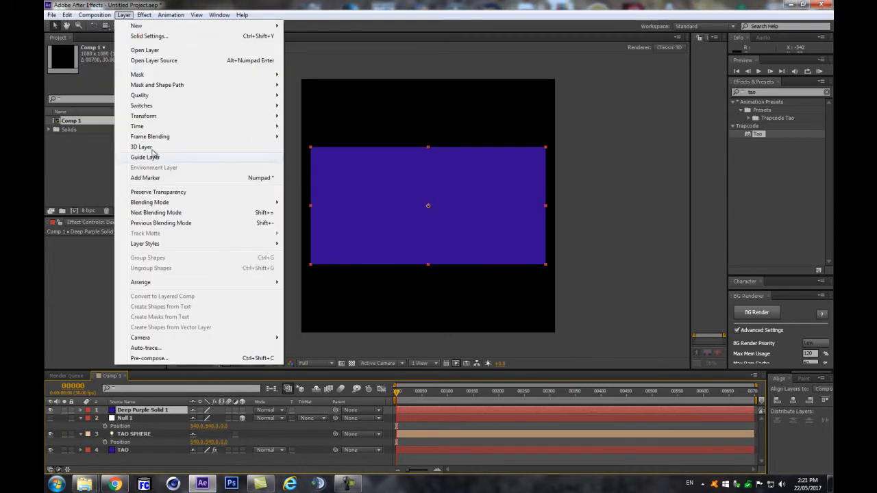
click(146, 360)
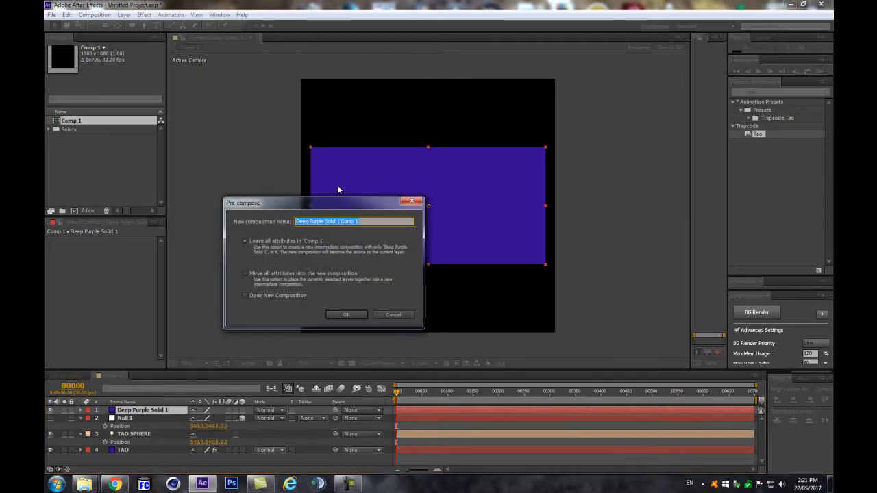
text(TEX)
key(Home)
text(eye_)
key(Return)
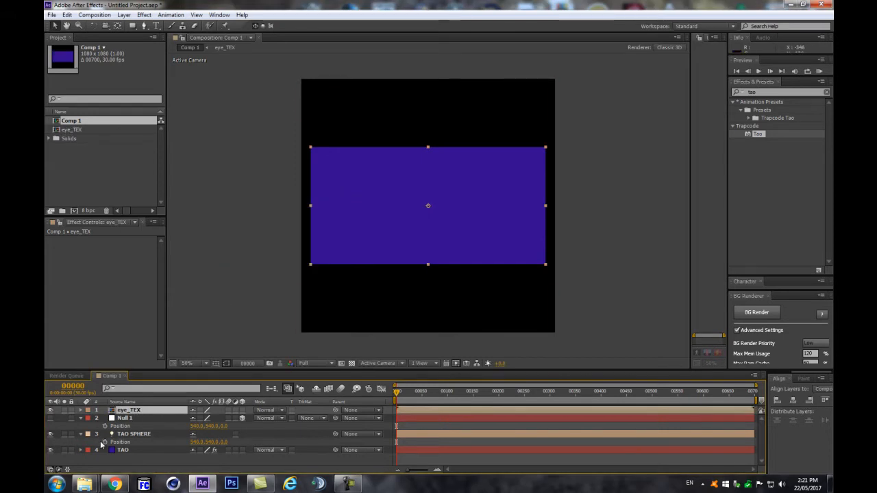
key(ctrl+z)
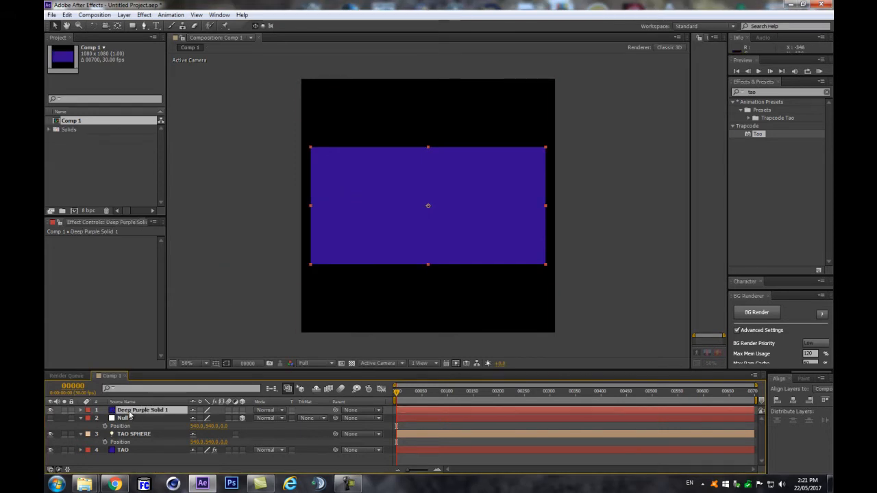
key(ctrl+shift+c)
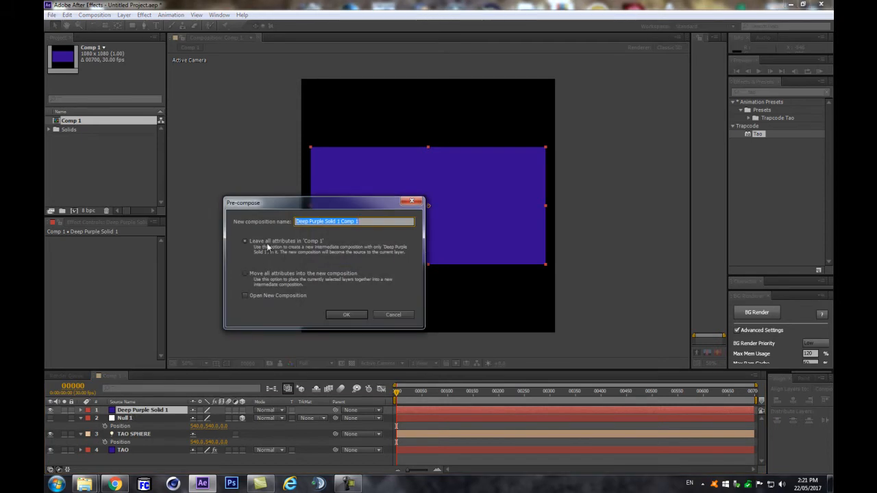
text(Eye)
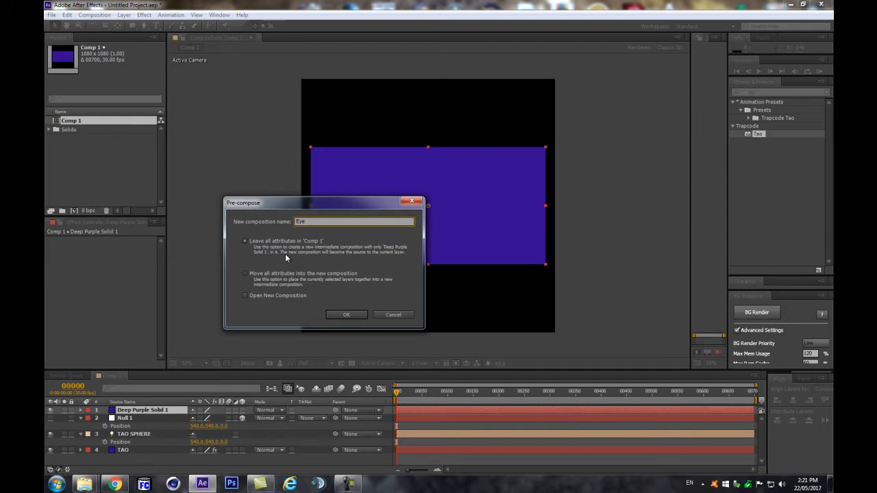
text(Tex)
key(Return)
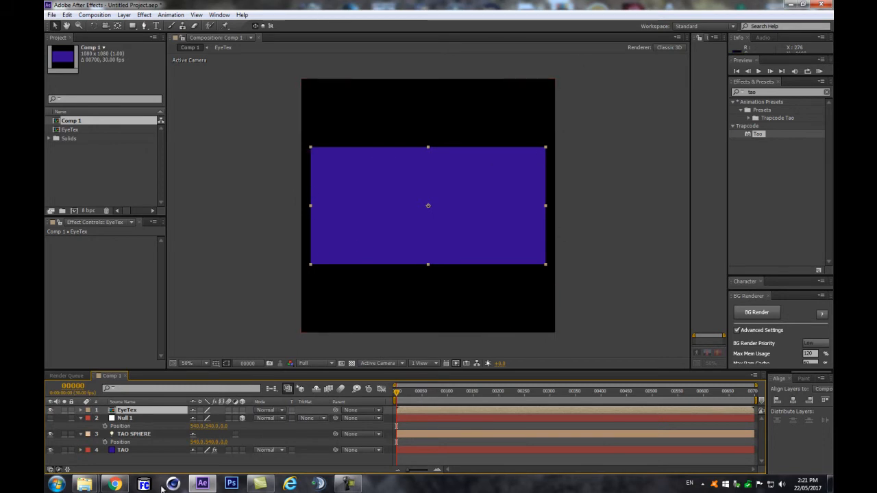
Step: Open the EyeTex composition and recolour its solid to white
double_click(122, 411)
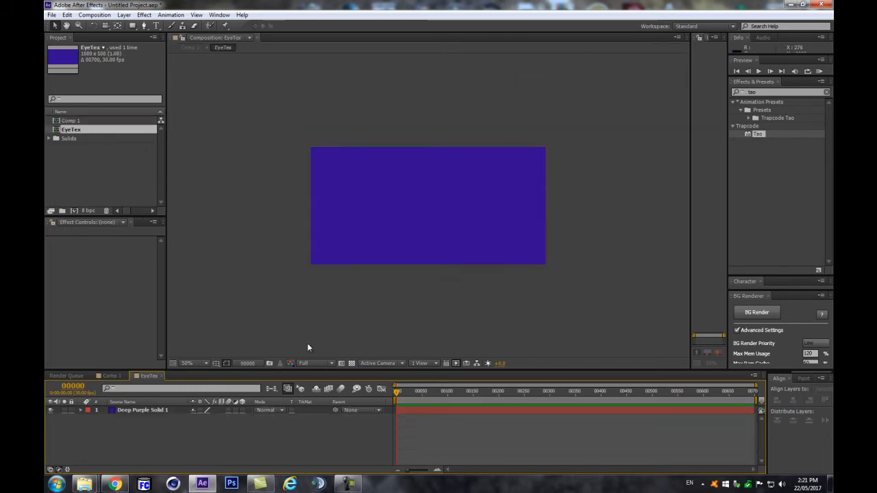
click(327, 201)
click(126, 411)
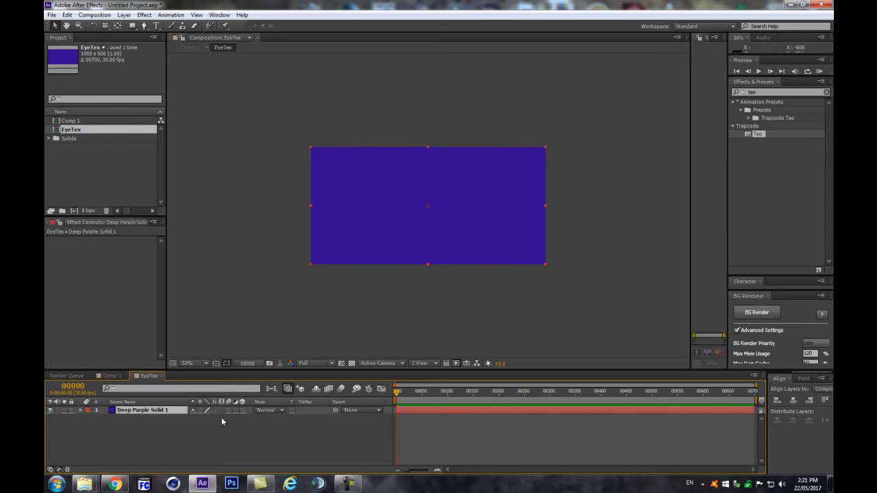
key(ctrl+shift+y)
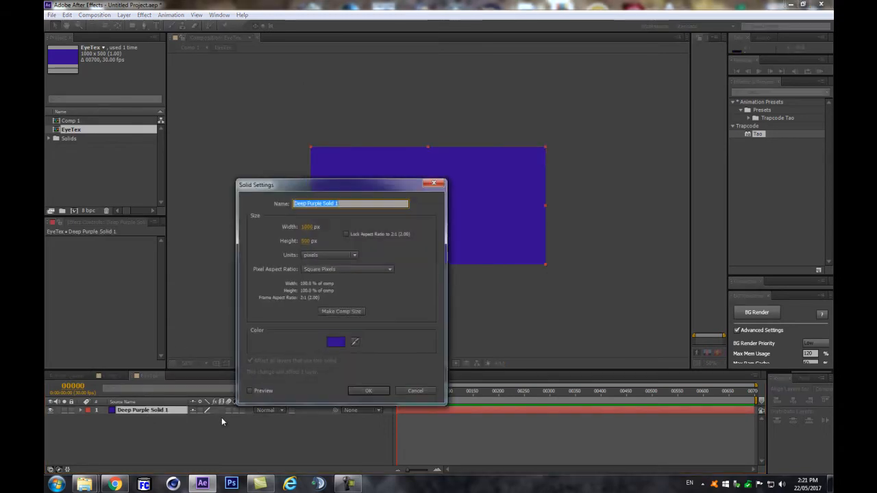
click(333, 345)
drag(587, 337, 503, 251)
key(Return)
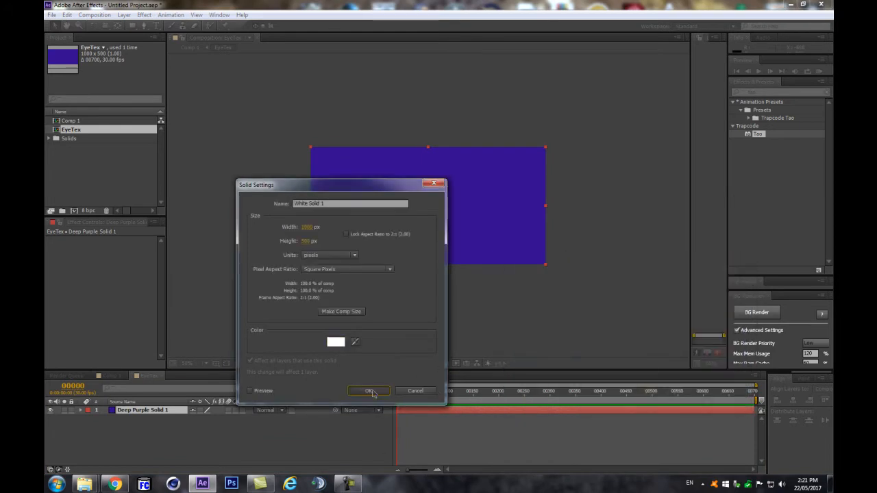
click(370, 392)
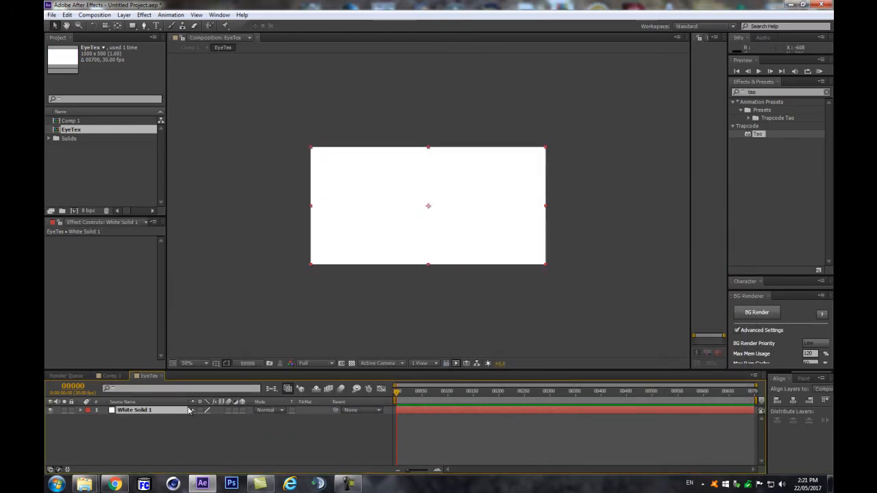
Step: Change the solid's colour to RGB 253, 250, 254 pale magenta
key(ctrl+shift+y)
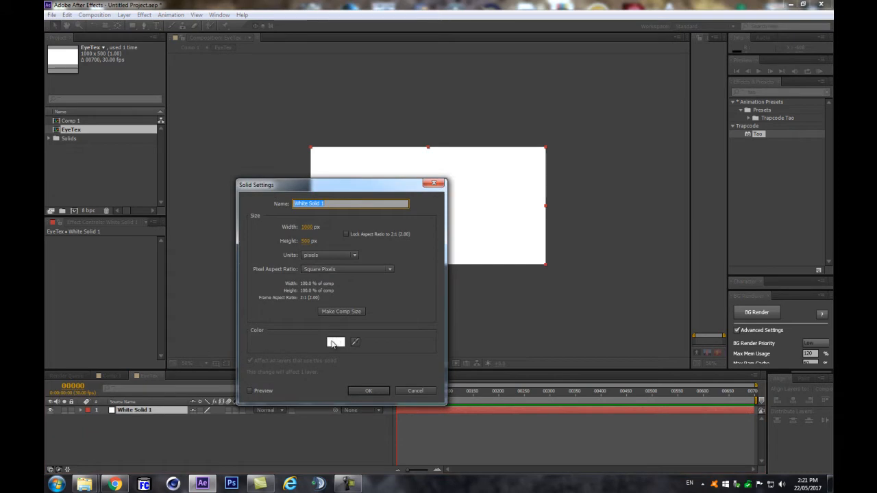
click(336, 343)
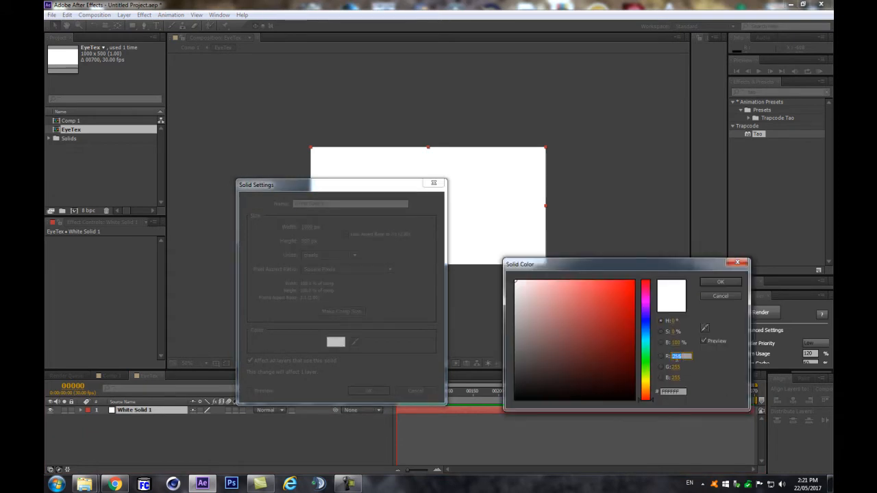
text(253)
click(680, 369)
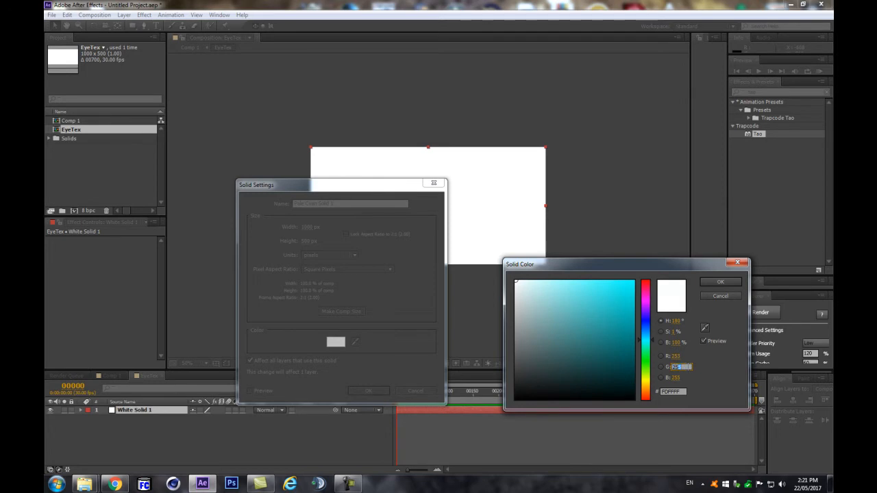
text(250)
click(679, 378)
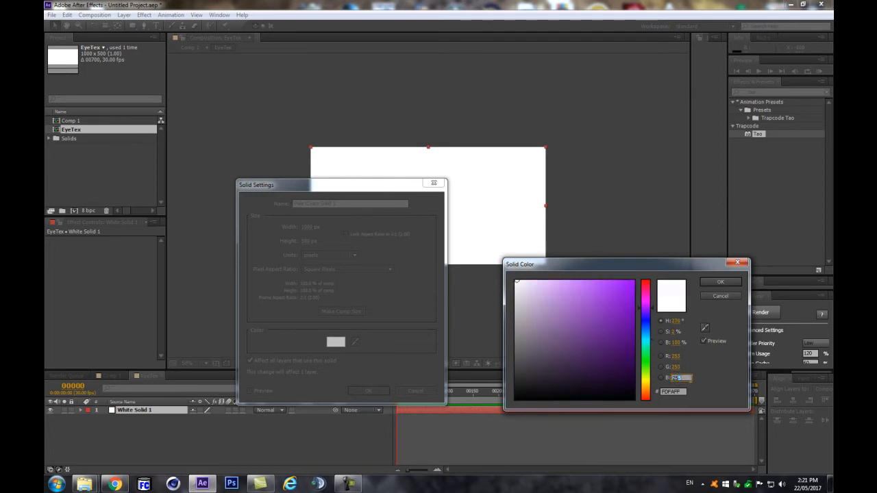
text(254)
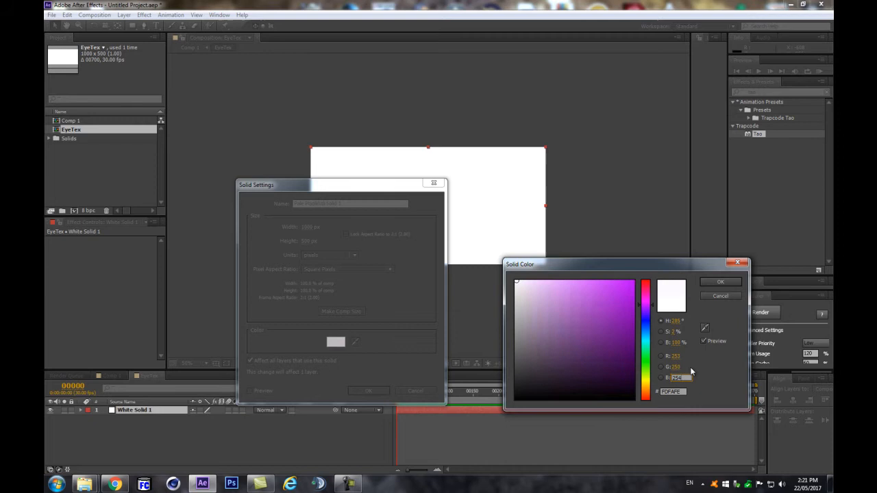
click(730, 283)
click(371, 389)
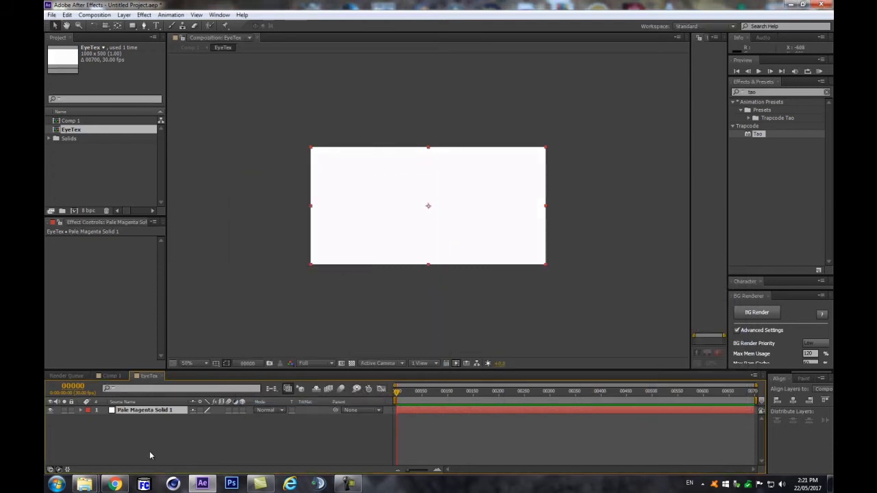
Step: Zoom the EyeTex view to 100% and switch the shape tool to Ellipse
key(slash)
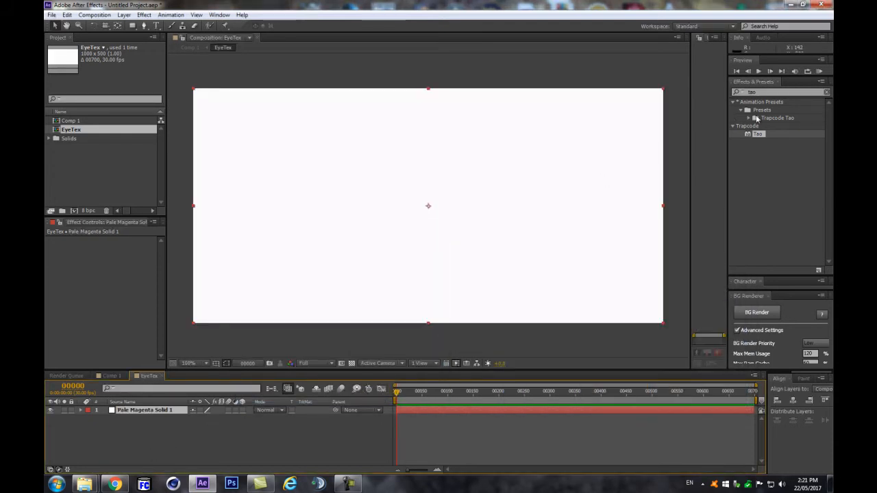
click(279, 426)
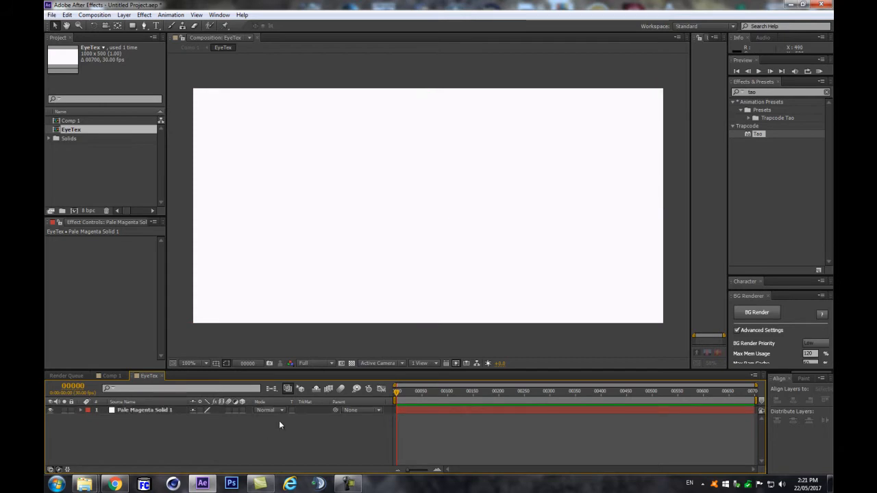
click(133, 26)
click(133, 26)
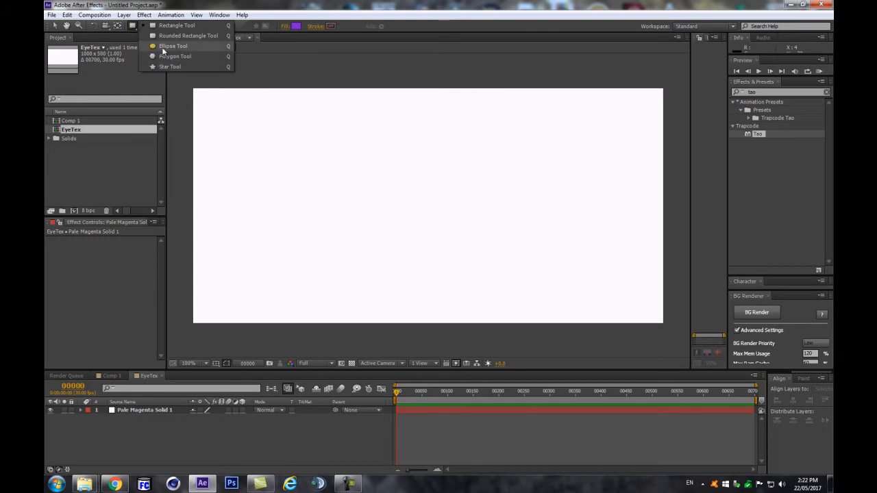
click(163, 48)
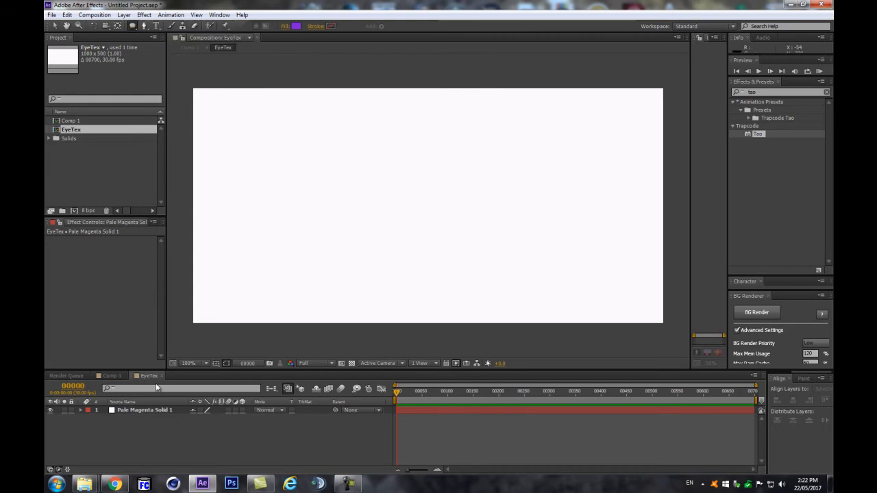
click(132, 411)
click(137, 438)
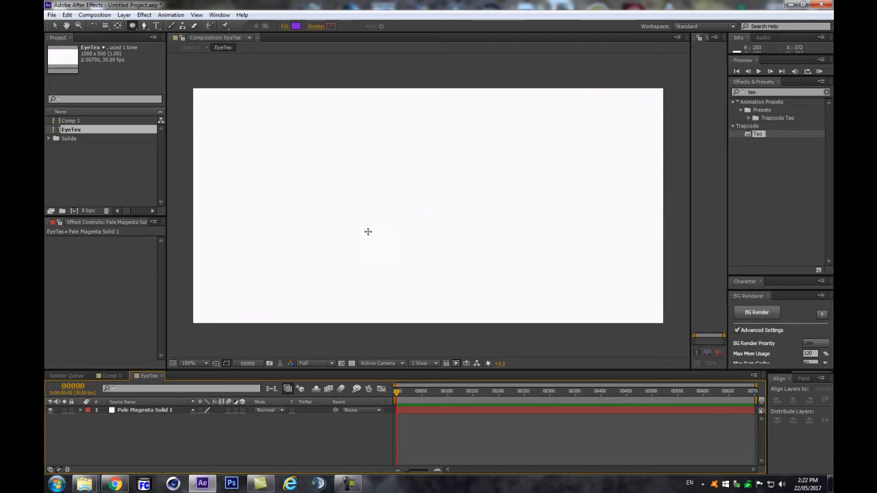
Step: Add a frame-filling ellipse shape layer and enlarge the timeline to show both layers
key(comma)
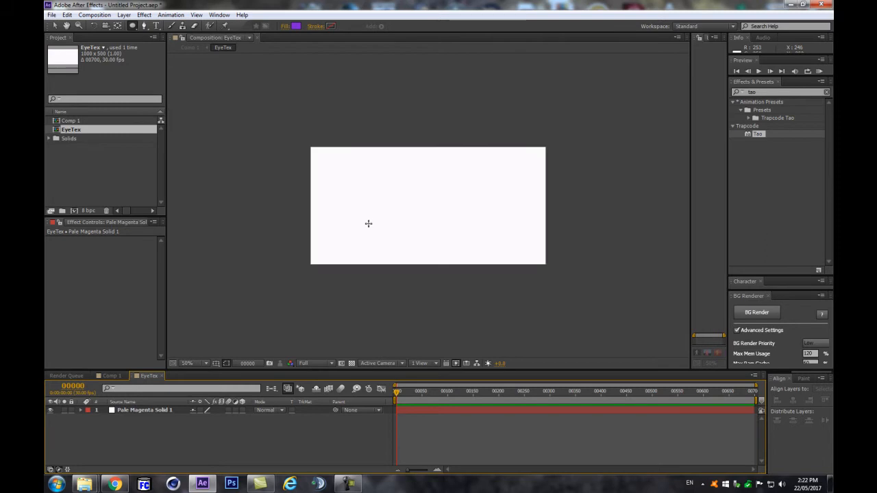
double_click(133, 26)
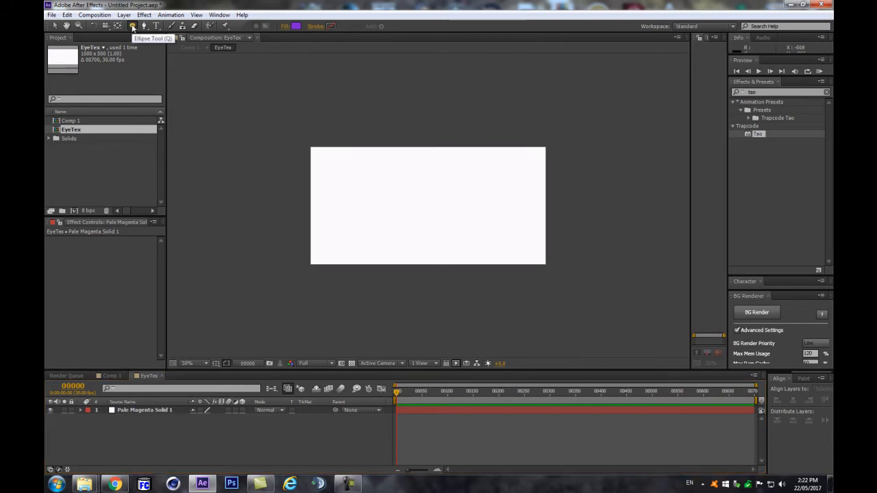
key(v)
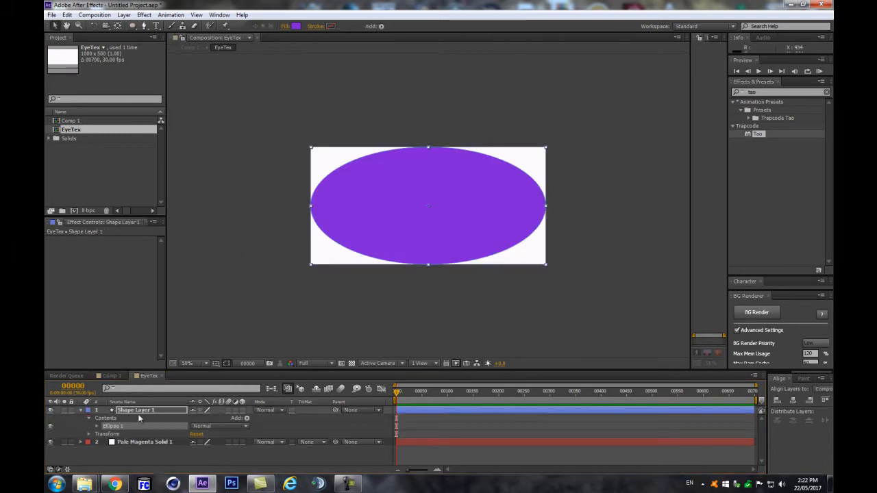
click(97, 426)
scroll(411, 205, down, 2)
scroll(410, 204, up, 2)
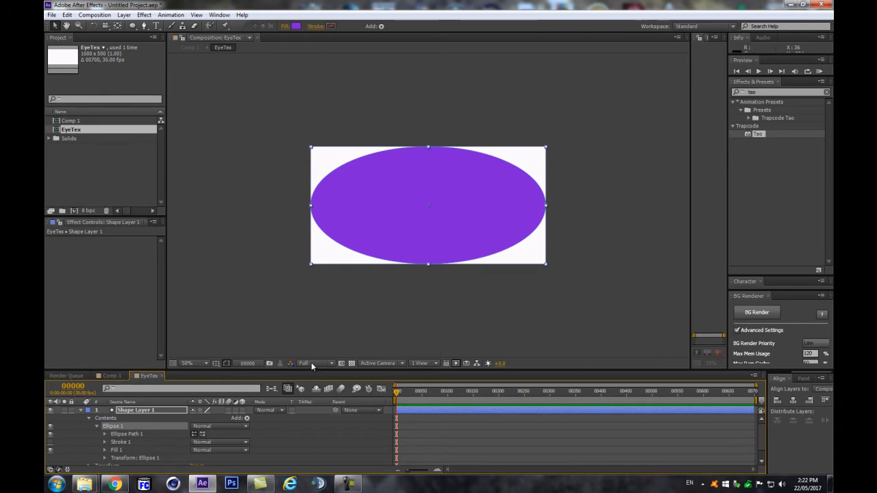
drag(311, 370, 304, 336)
scroll(403, 228, up, 1)
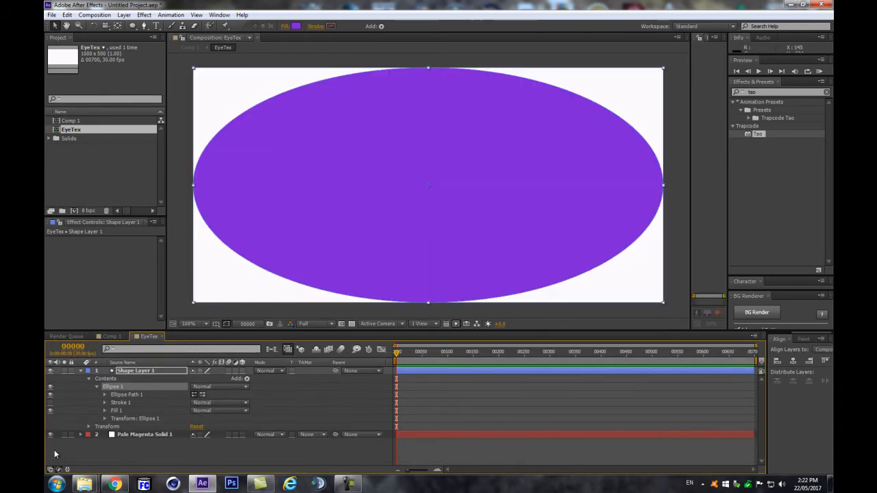
Step: Set the ellipse Size to 400 x 400, then scrub it down to 210 x 210
click(105, 395)
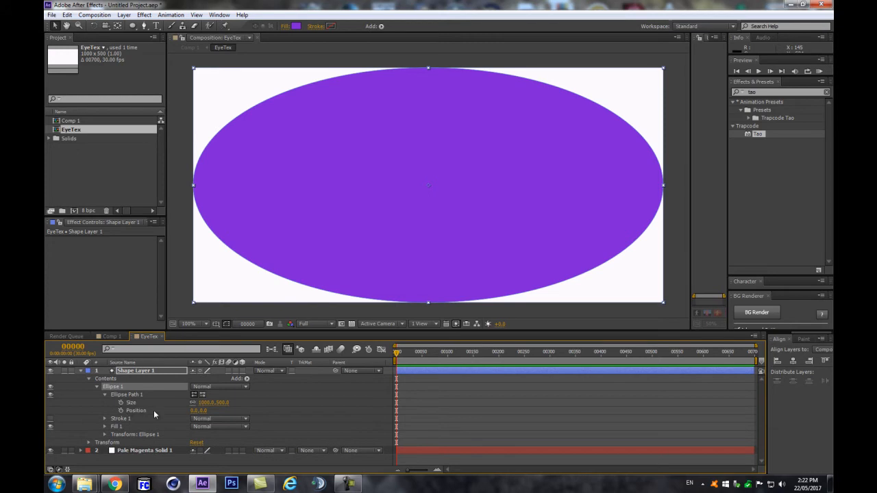
click(206, 403)
text(400)
key(Tab)
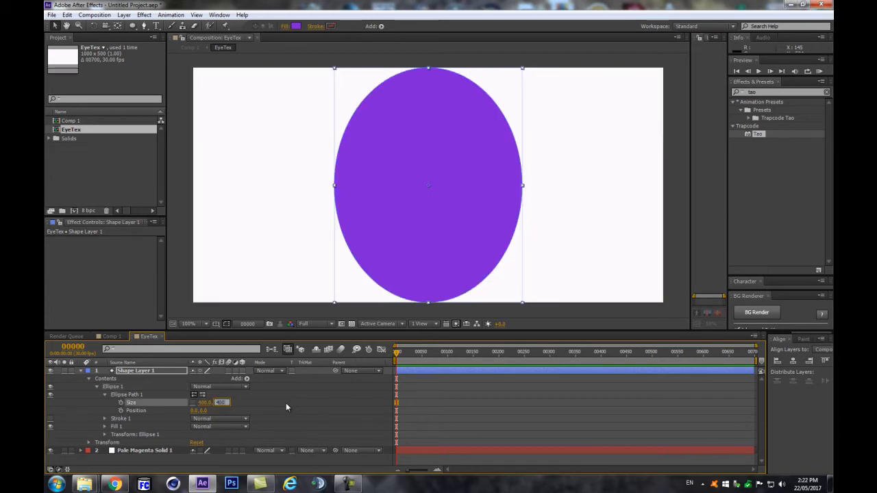
key(Return)
drag(201, 403, 127, 413)
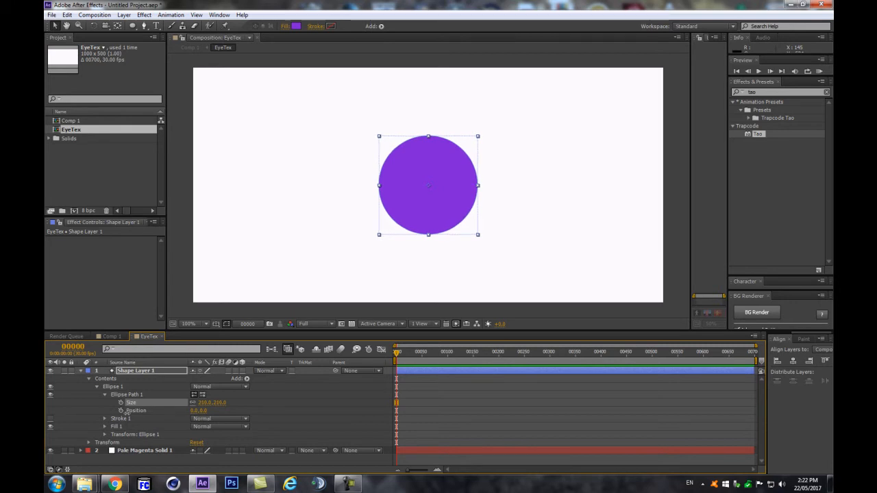
click(141, 373)
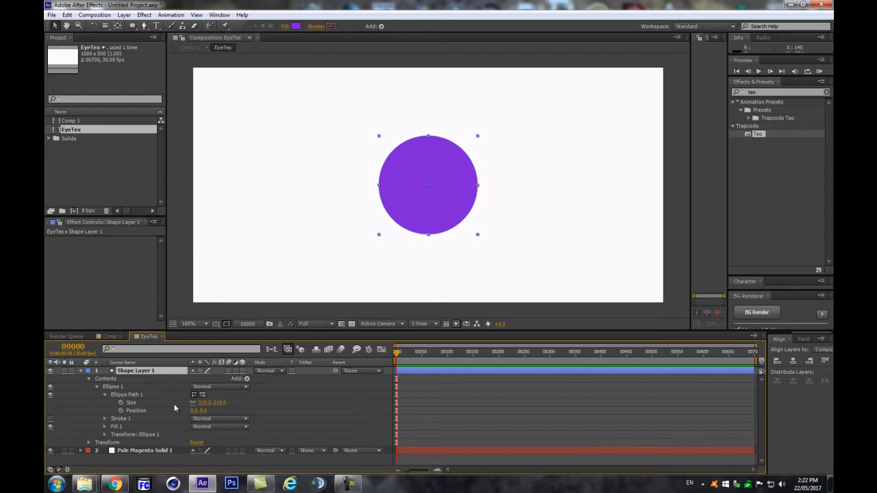
click(96, 387)
click(112, 386)
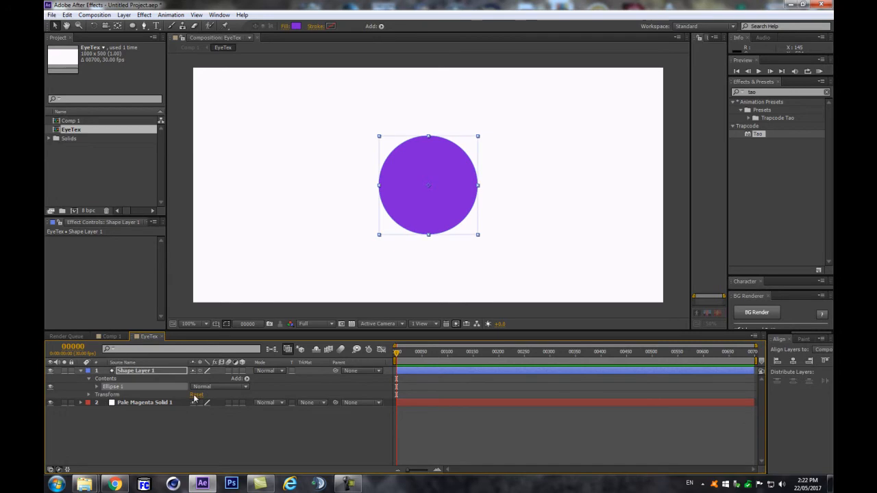
Step: Duplicate Ellipse 1 as Ellipse 2 and give it a black fill
key(ctrl+d)
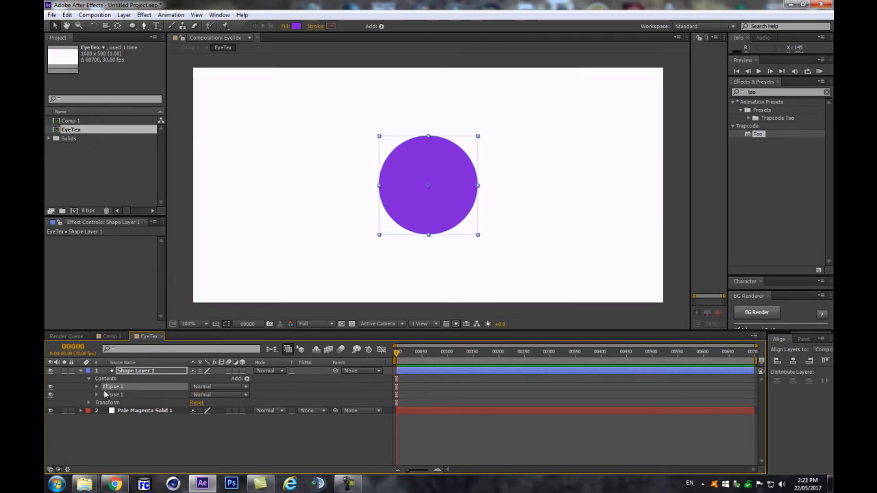
click(97, 387)
click(96, 385)
click(105, 411)
click(199, 435)
drag(580, 375, 492, 435)
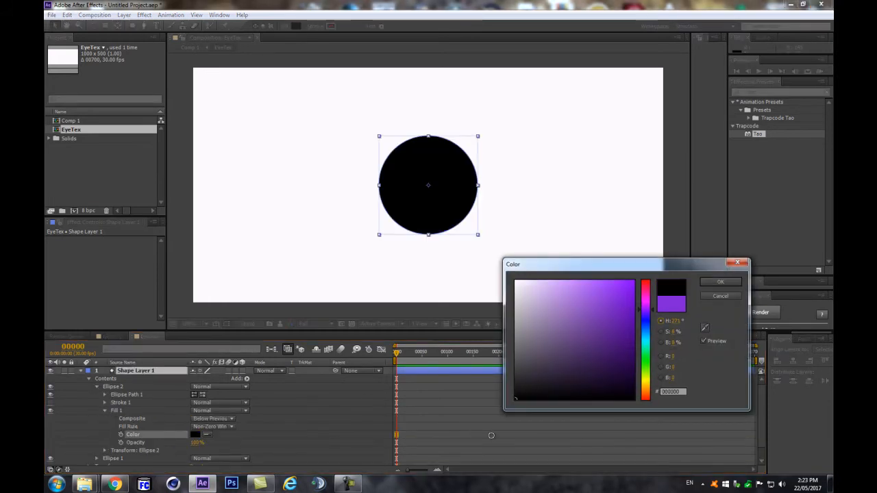
key(Return)
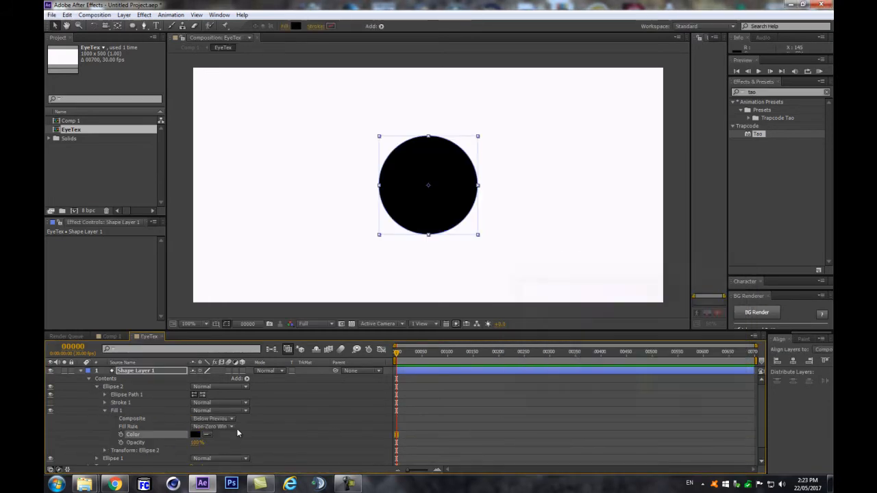
Step: Shrink Ellipse 2 to a 58 x 58 black pupil
click(103, 395)
click(104, 394)
drag(199, 403, 144, 414)
click(89, 379)
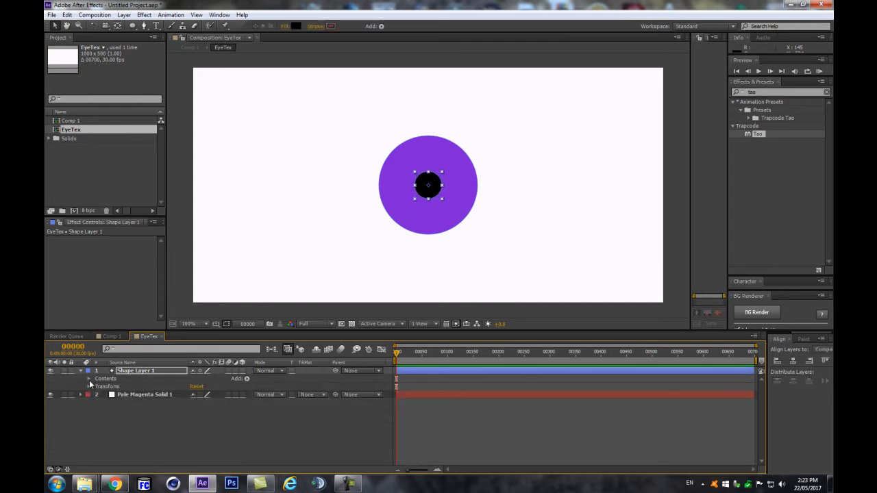
click(81, 371)
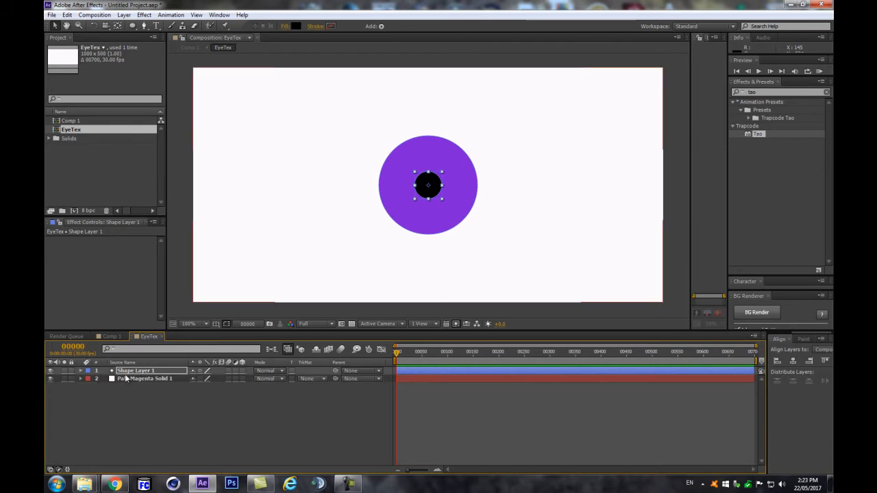
click(80, 370)
click(88, 379)
Step: Expand and collapse the ellipse groups to check Ellipse 2's size and fill settings
click(96, 378)
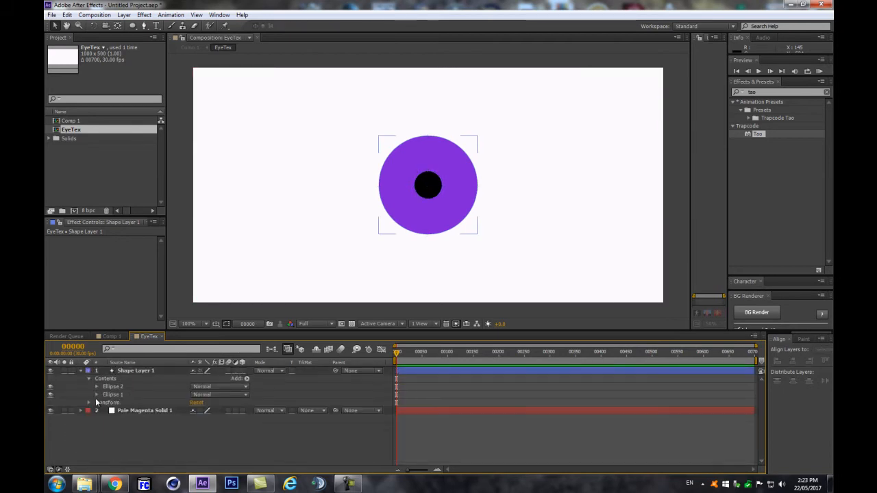
click(98, 394)
click(96, 386)
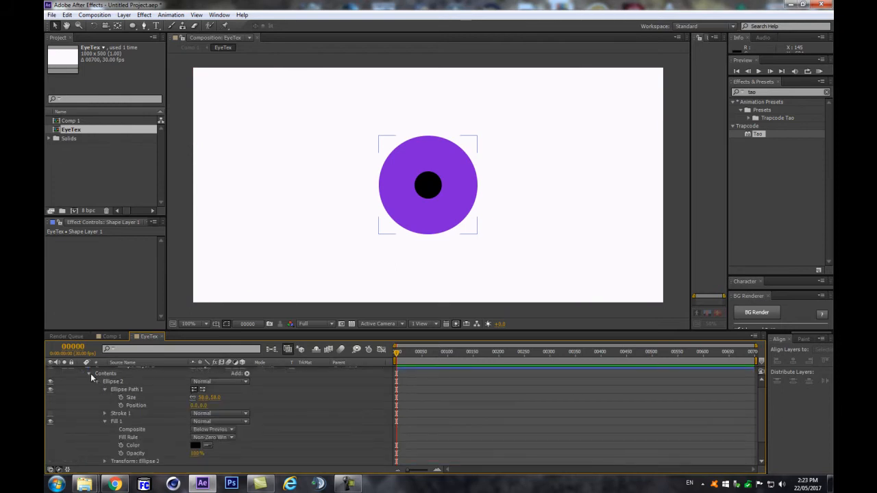
click(89, 374)
click(89, 379)
click(105, 387)
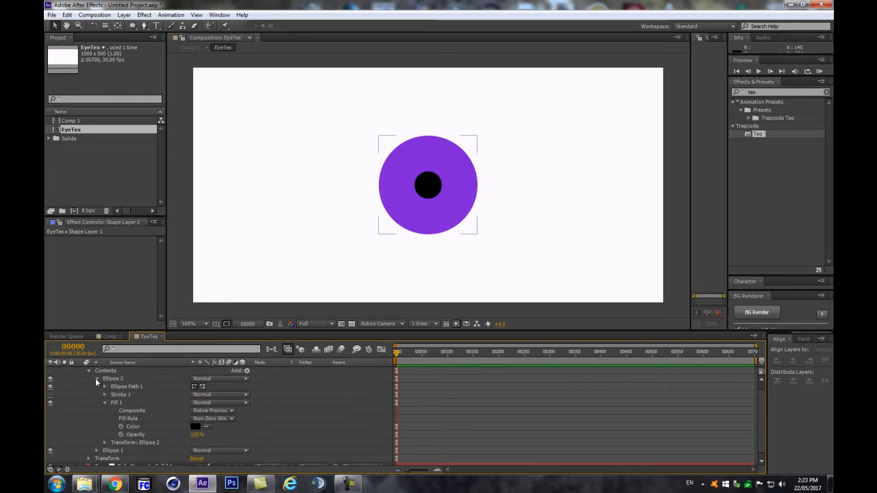
click(96, 379)
click(97, 395)
click(96, 387)
click(104, 411)
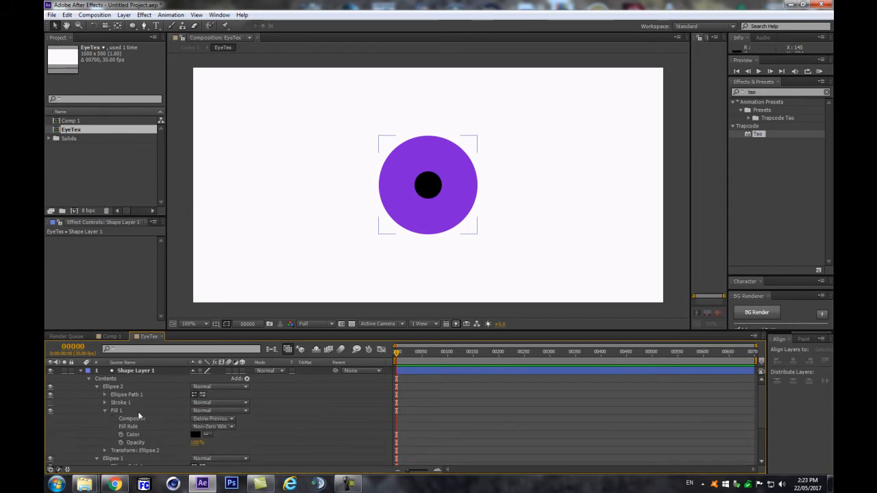
scroll(154, 420, down, 3)
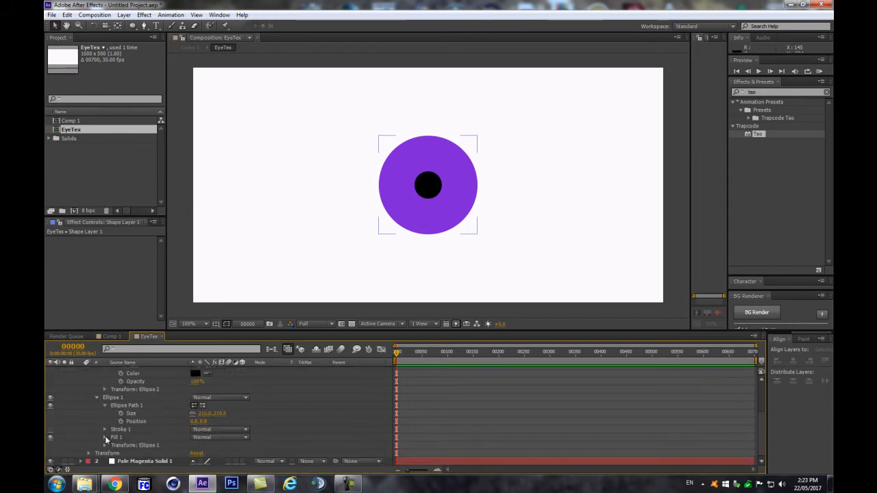
Step: Recolour Ellipse 1's fill from purple to a muted green and collapse the shape layer
click(105, 438)
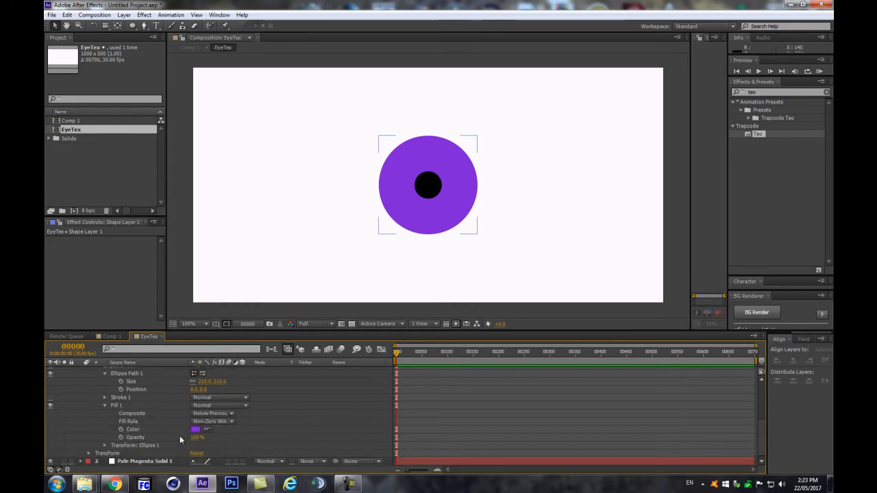
click(196, 429)
drag(648, 349, 643, 361)
mouse_move(619, 299)
mouse_down()
mouse_move(614, 293)
mouse_move(582, 325)
mouse_move(592, 327)
mouse_up()
click(644, 358)
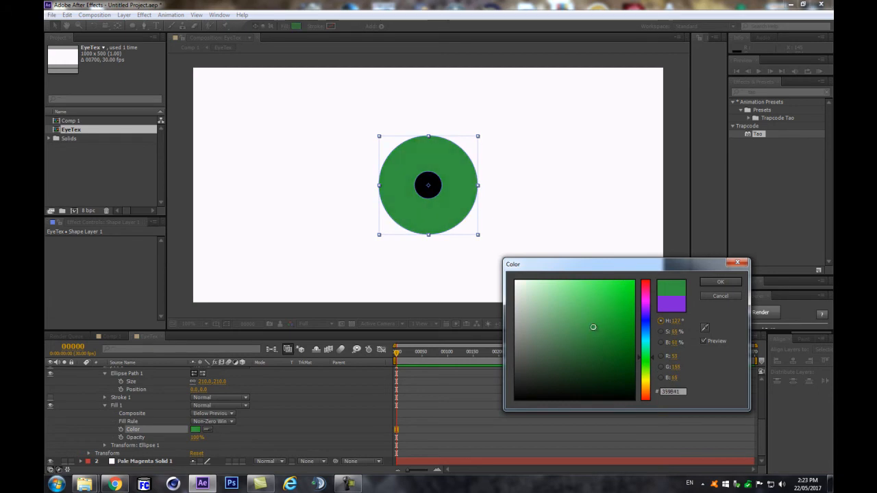
click(717, 282)
scroll(68, 395, up, 5)
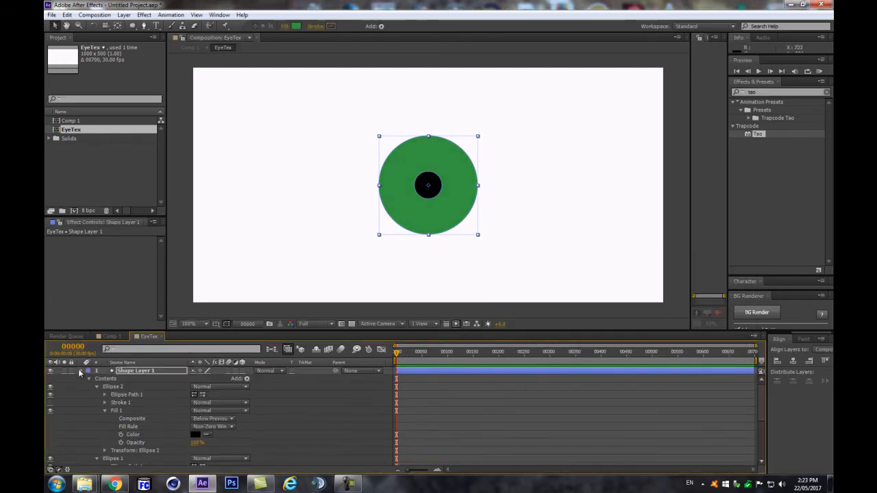
click(80, 370)
click(176, 414)
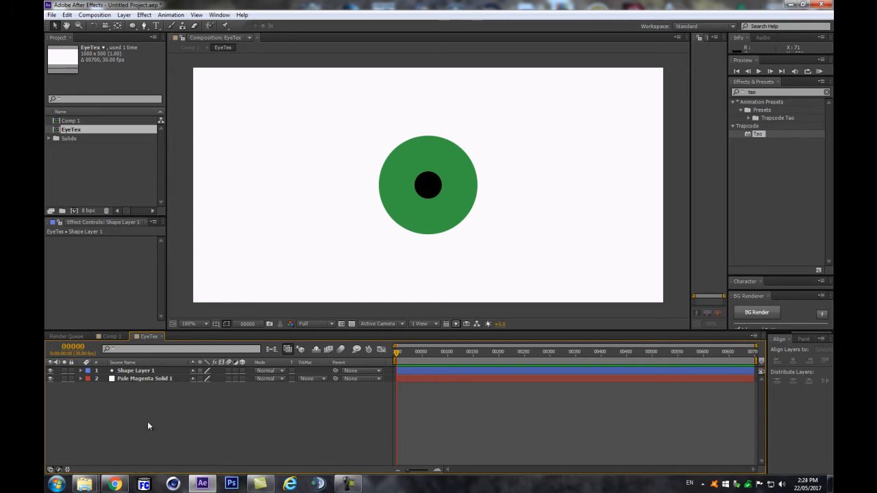
Step: Add a new solid layer and apply the Advanced Lightning effect to it
key(ctrl+y)
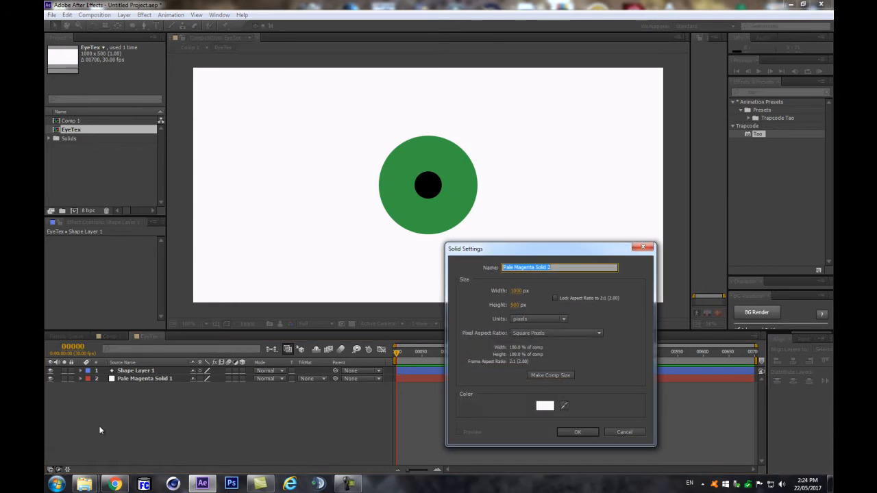
click(578, 432)
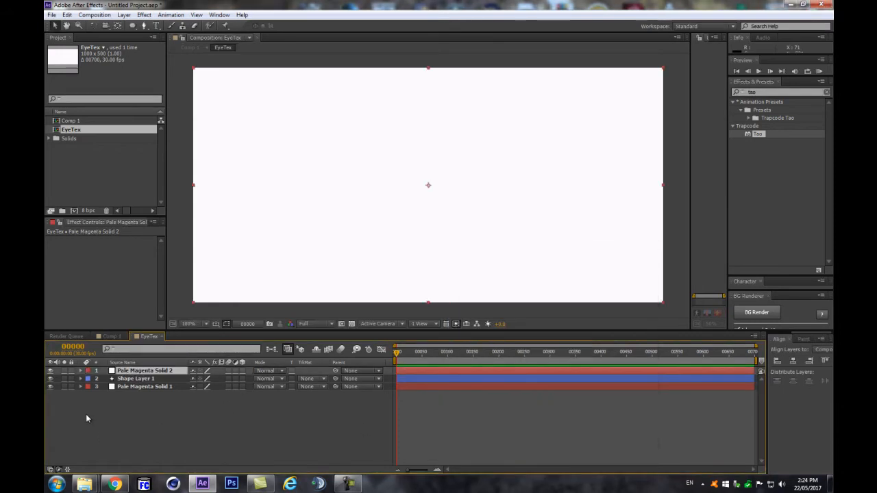
click(780, 93)
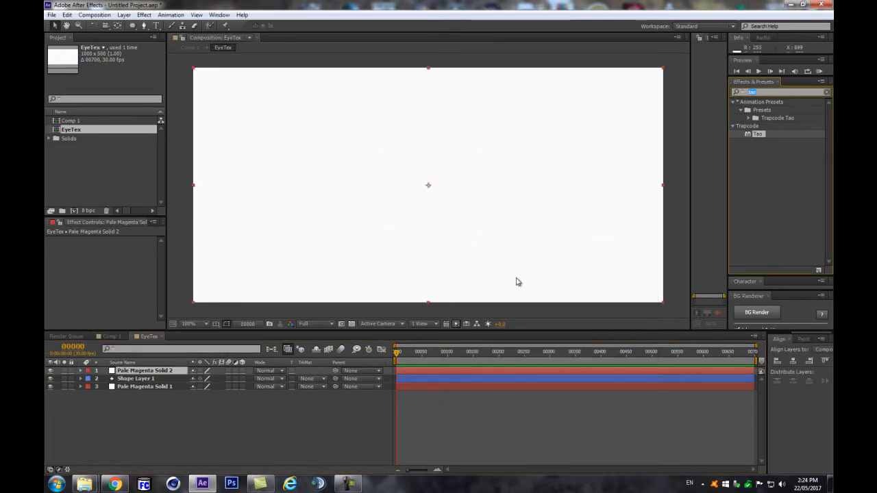
text(adva)
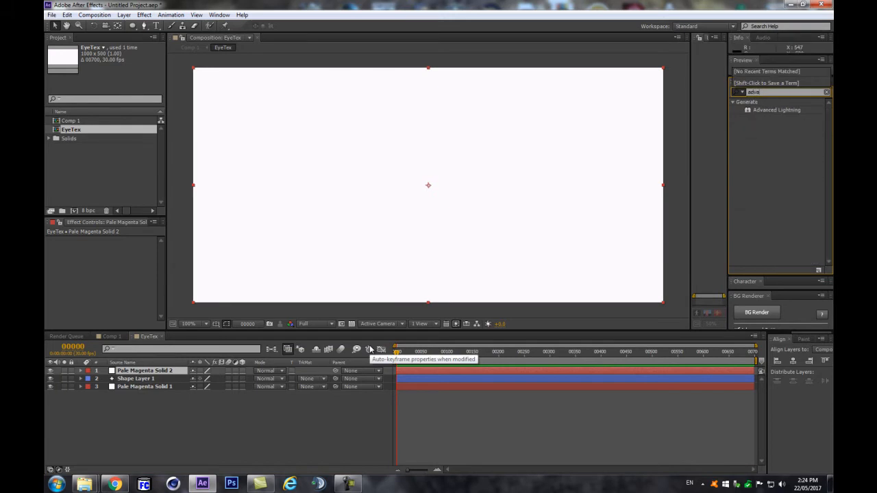
click(761, 111)
drag(767, 111, 146, 371)
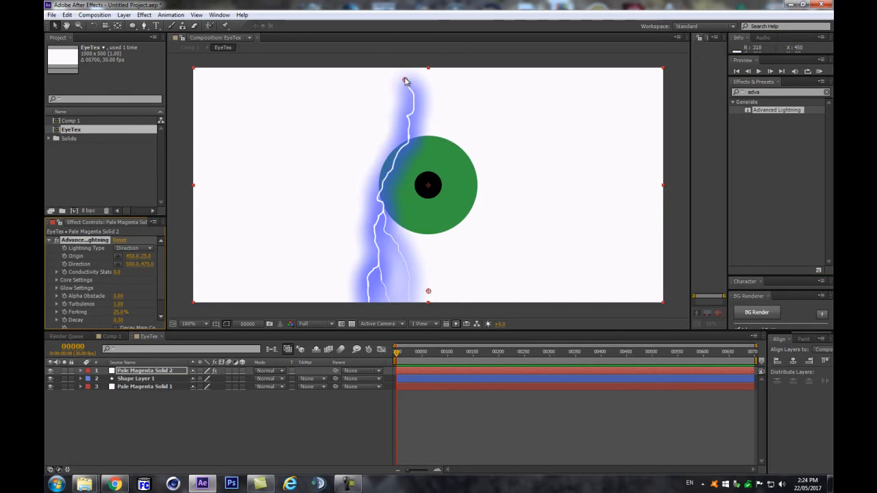
Step: Move the lightning's origin to the eye's black centre (500, 251) so the bolt runs downward
drag(771, 92, 671, 96)
text(light)
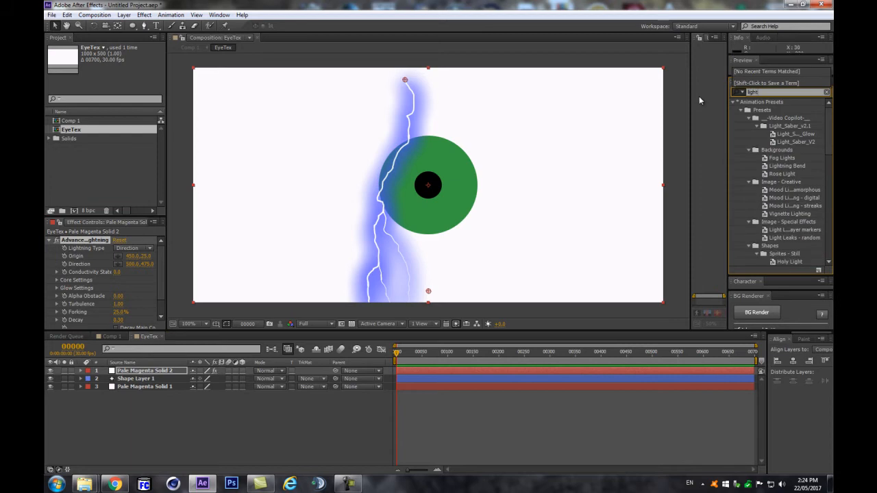
text(n)
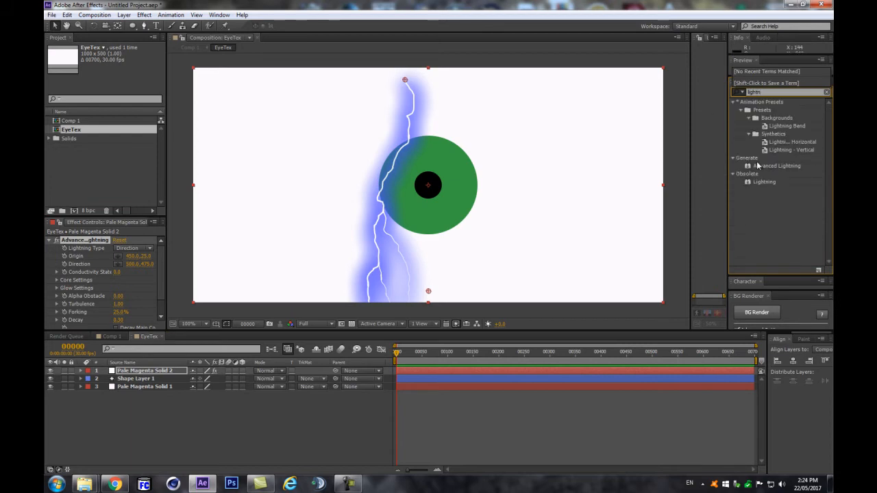
click(761, 183)
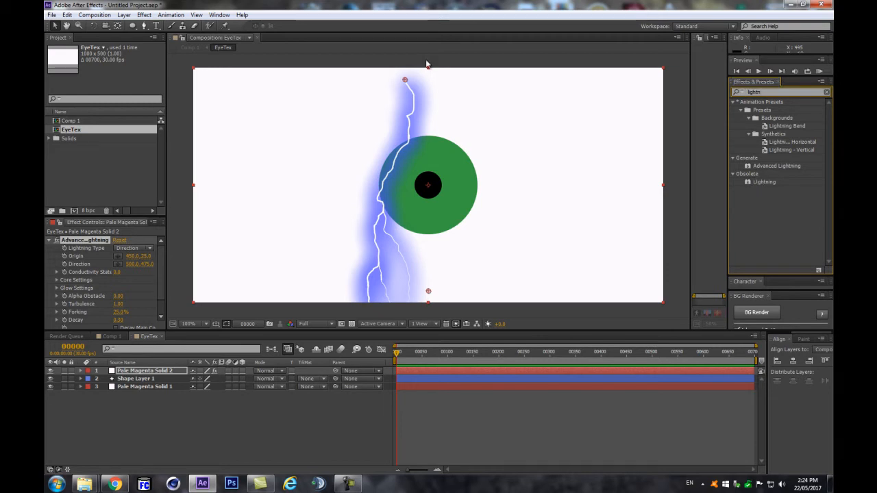
drag(405, 81, 427, 186)
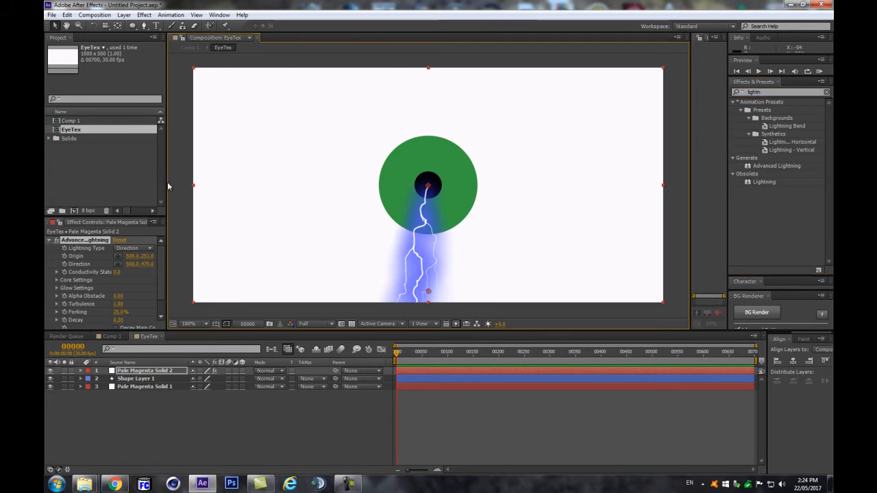
drag(167, 182, 248, 179)
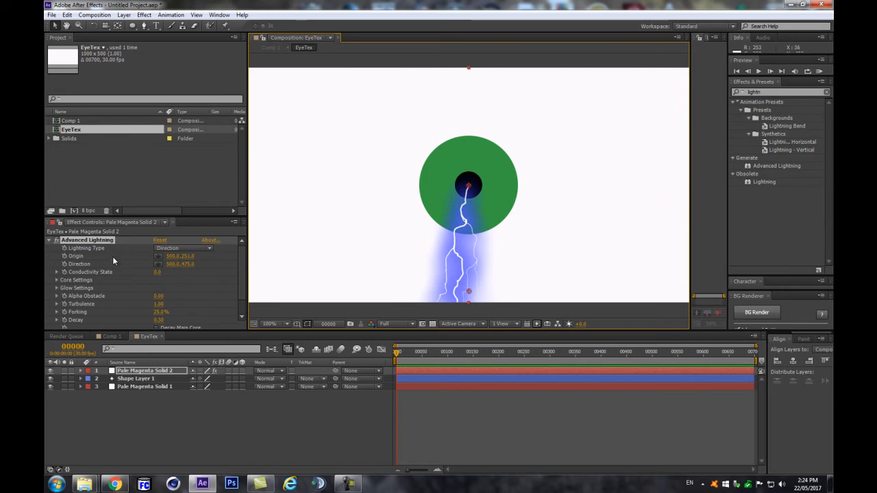
Step: Remove the lightning's blue glow by setting Glow Radius 1 and Glow Opacity 0
scroll(130, 274, down, 1)
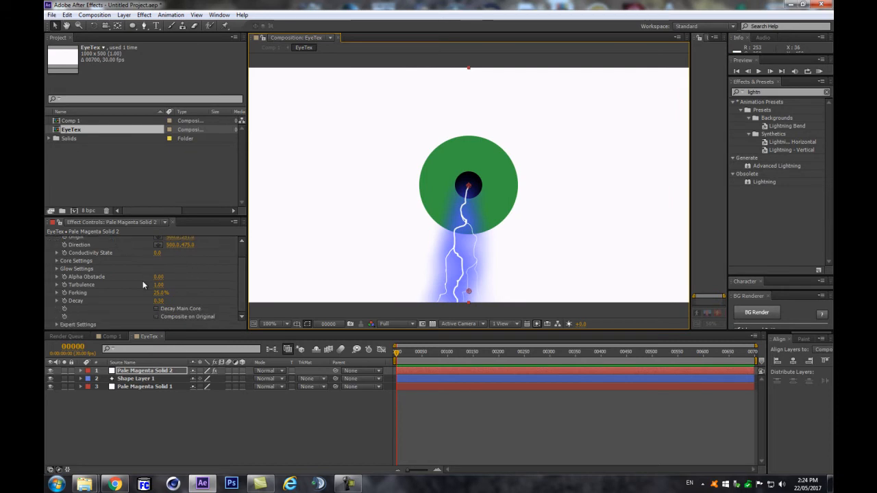
click(57, 261)
click(58, 294)
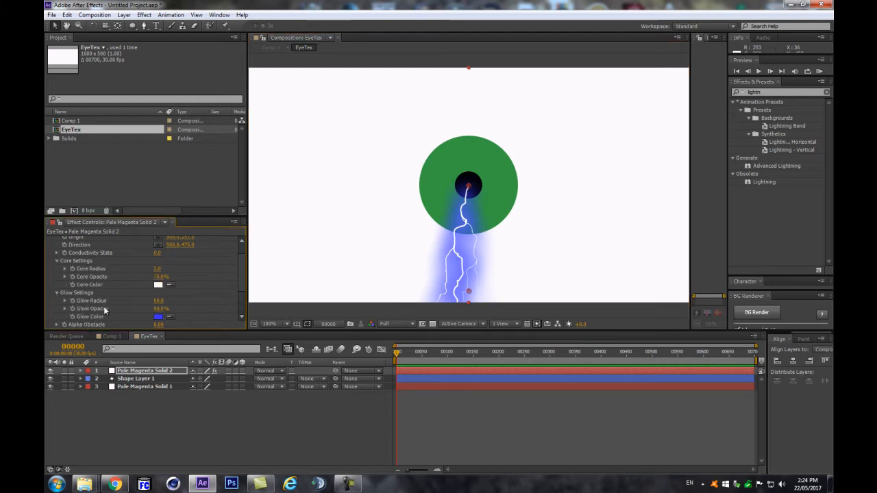
drag(158, 301, 126, 302)
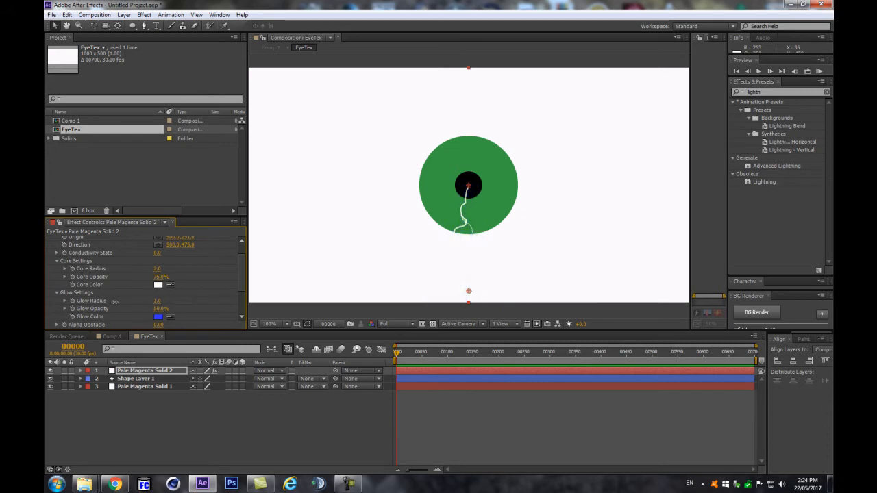
click(156, 301)
Step: Make the lightning core red and move its solid below Shape Layer 1
click(158, 284)
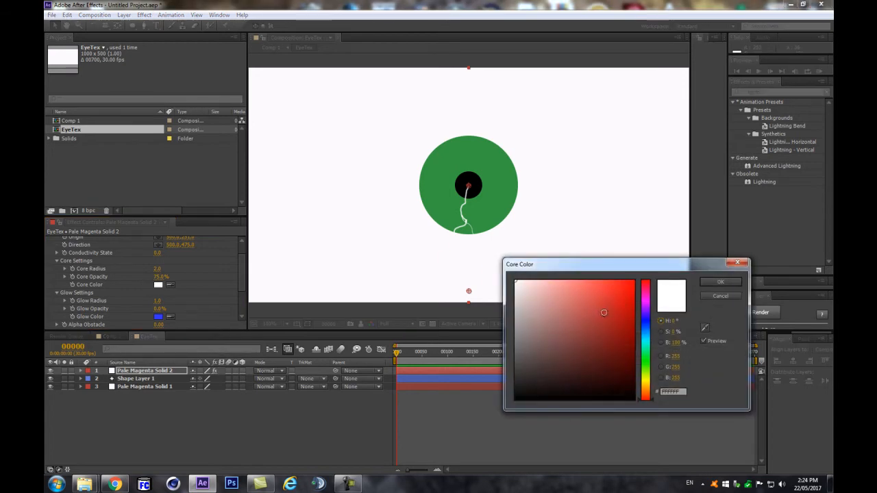
click(632, 300)
drag(632, 299, 628, 300)
click(718, 282)
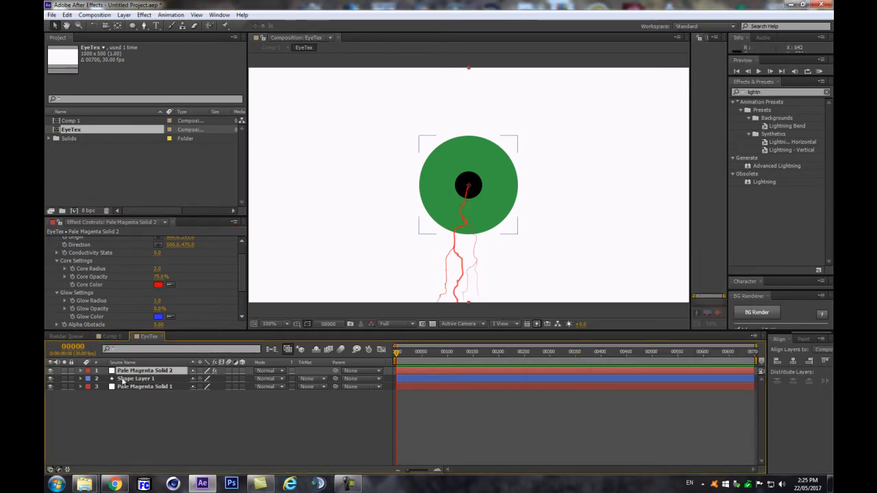
drag(136, 373, 133, 386)
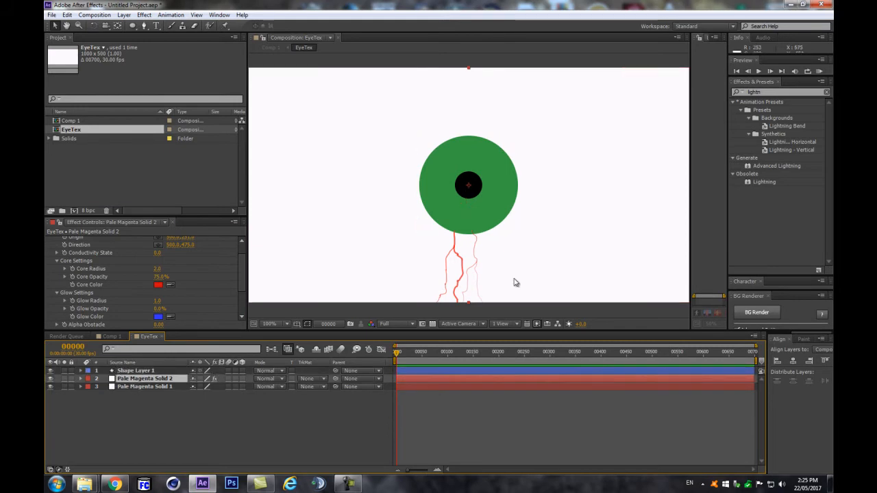
scroll(125, 283, up, 2)
Step: Switch the lightning to Omni type, stretching its outer point to the lower left
click(173, 248)
click(180, 303)
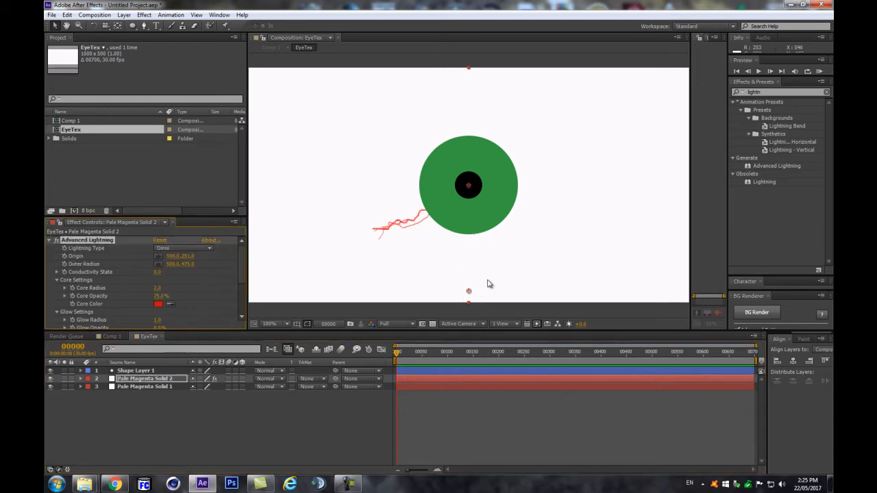
drag(469, 292, 303, 306)
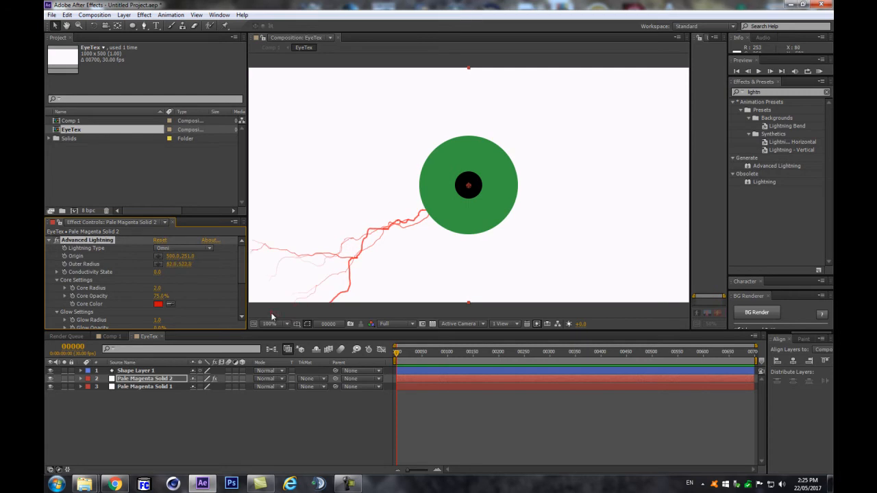
scroll(325, 243, down, 1)
drag(372, 247, 351, 261)
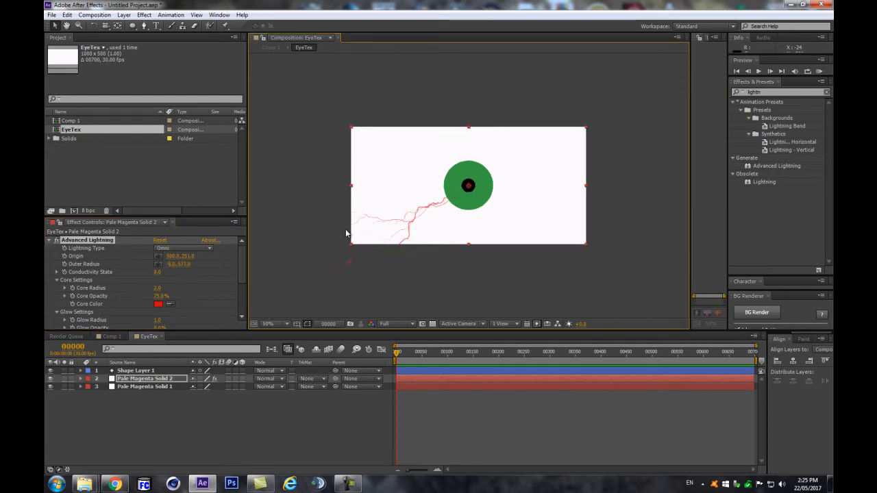
scroll(387, 286, up, 1)
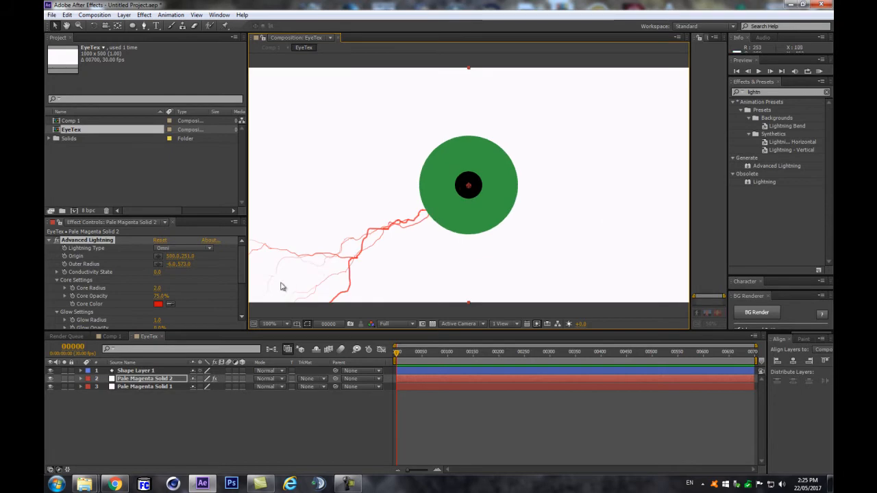
Step: Raise Forking to 72%, Core Radius to 2.6 and Core Opacity to 100%
drag(137, 216, 137, 158)
scroll(114, 254, down, 1)
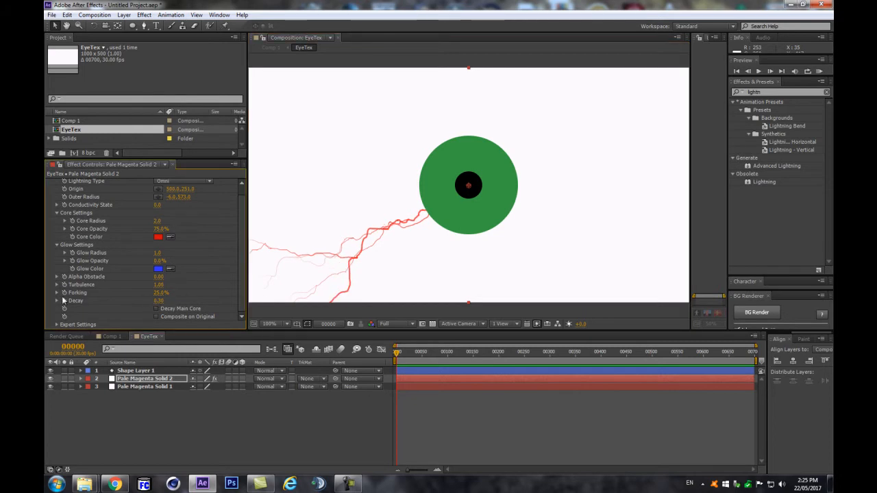
drag(166, 295, 181, 291)
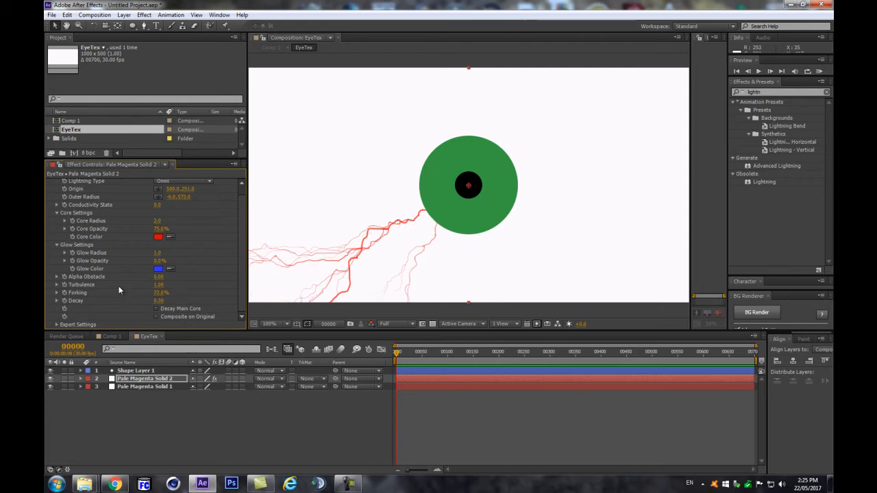
click(58, 325)
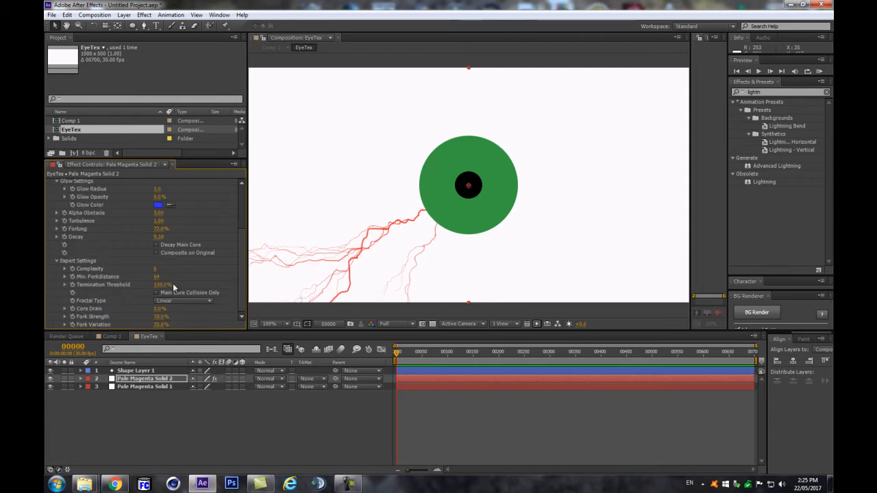
drag(159, 311, 130, 317)
scroll(136, 242, up, 2)
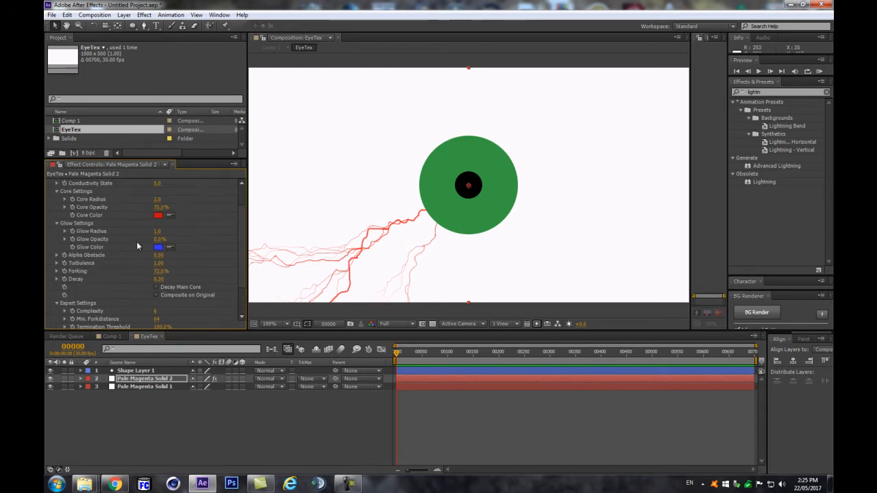
drag(165, 198, 237, 199)
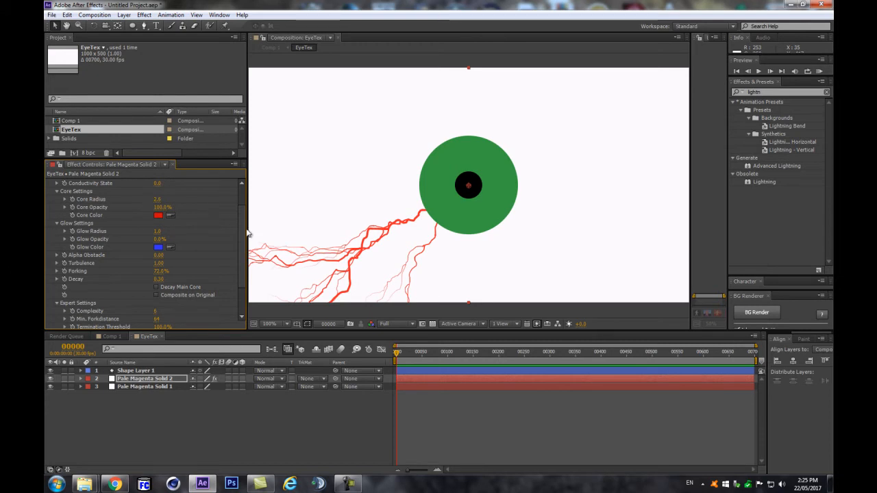
scroll(243, 247, up, 3)
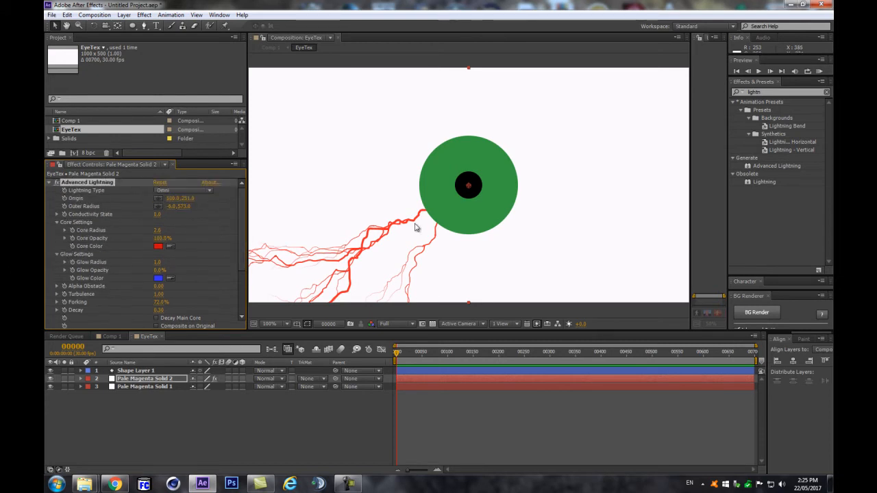
click(49, 182)
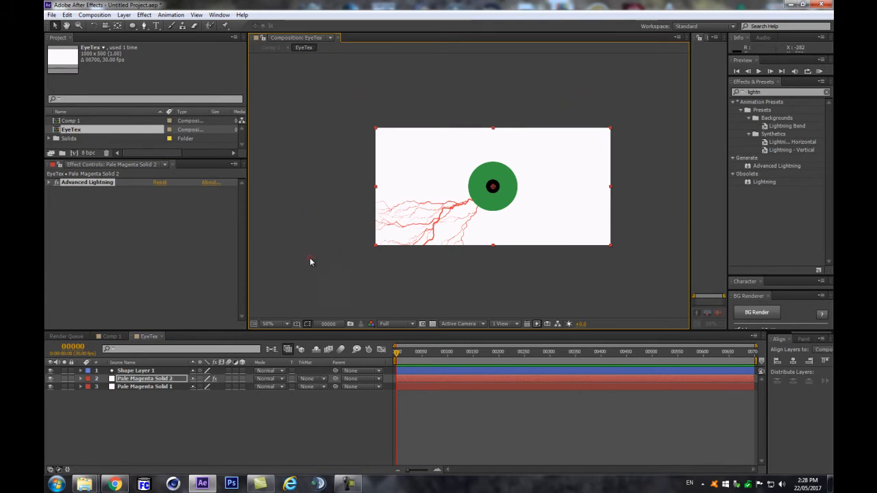
Step: Change the lightning to the Breaking type and aim its direction point further lower-left
click(54, 190)
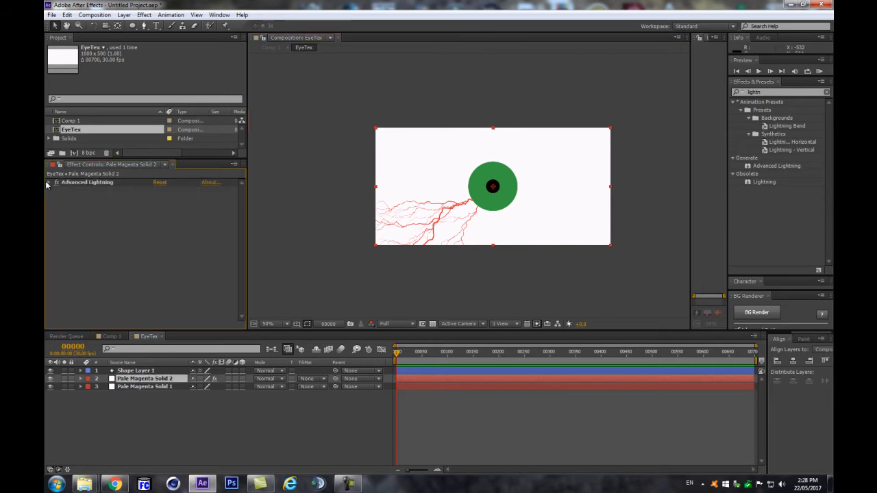
click(50, 183)
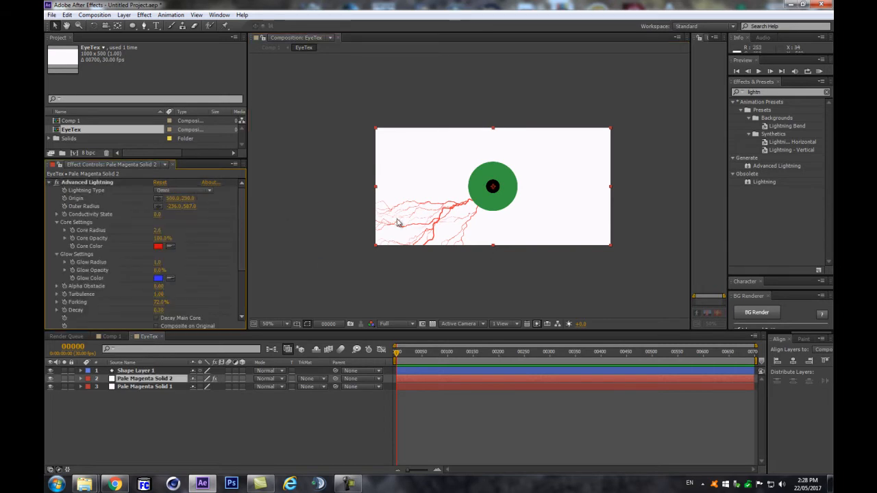
key(period)
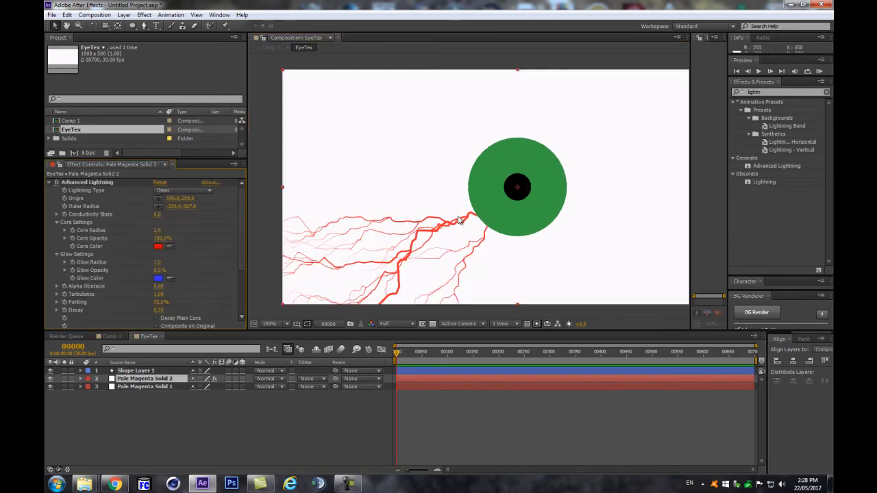
click(188, 190)
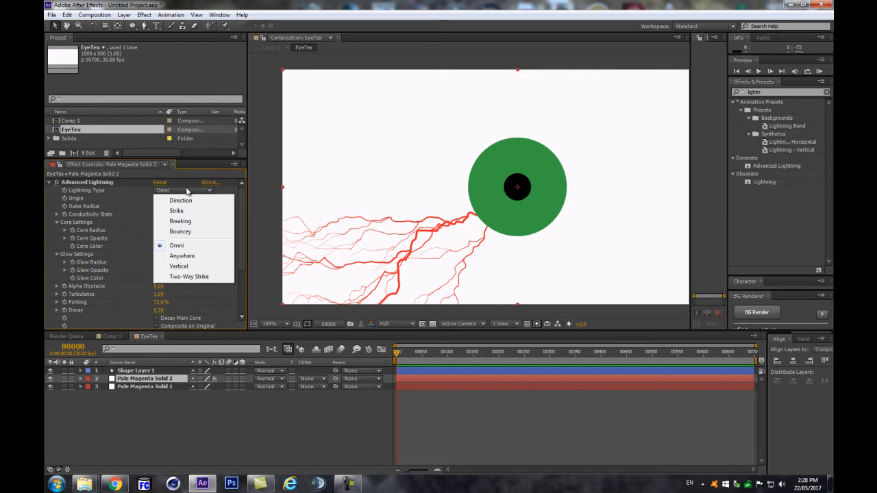
click(194, 225)
key(comma)
drag(321, 266, 348, 282)
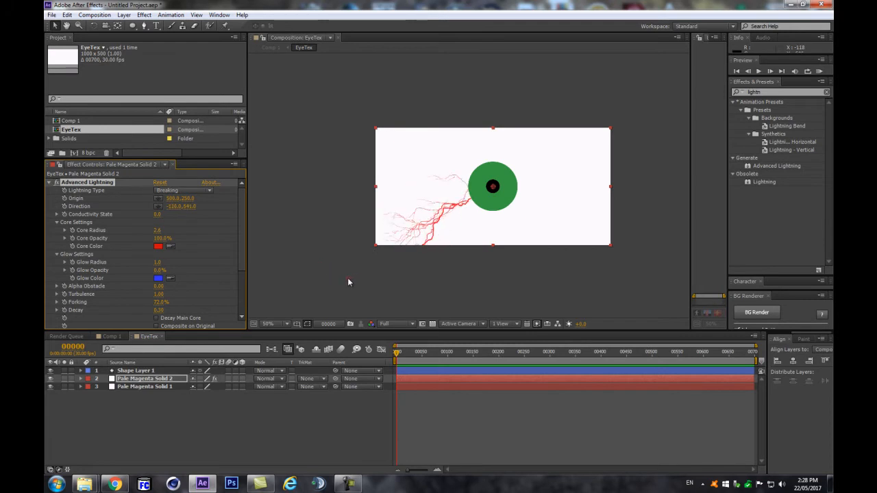
click(50, 183)
Step: Duplicate the lightning, aim the copy upward and composite it on the original layer
key(ctrl+d)
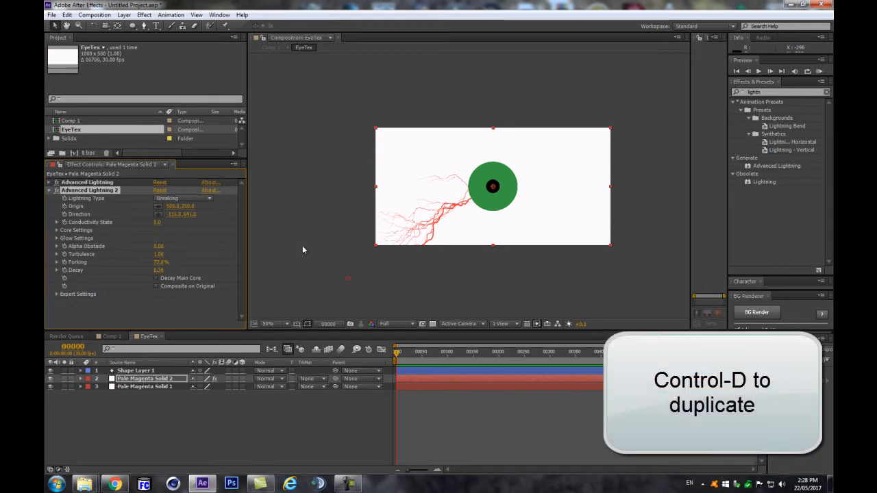
drag(348, 281, 326, 163)
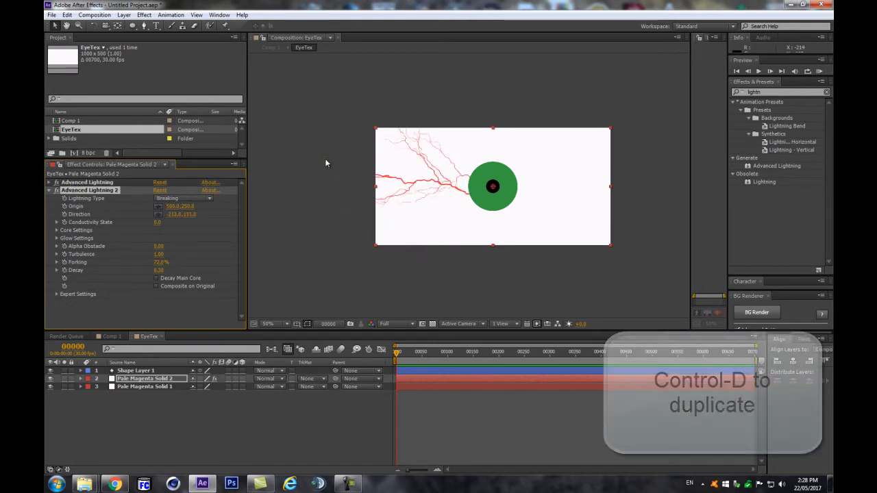
click(157, 287)
drag(327, 157, 623, 116)
Step: Duplicate the lightning up to six copies, aiming the fifth toward the lower right
click(90, 190)
key(ctrl+d)
click(76, 221)
key(ctrl+d)
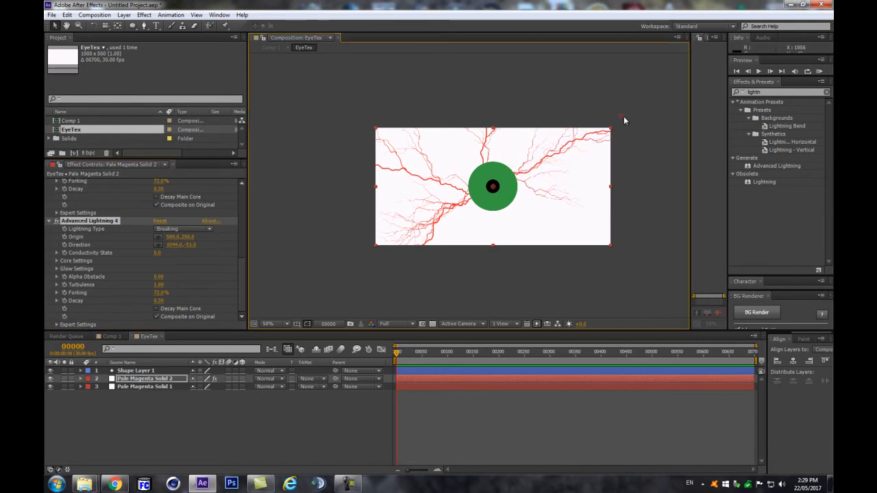
click(64, 221)
key(ctrl+d)
drag(626, 116, 457, 314)
click(72, 221)
key(ctrl+d)
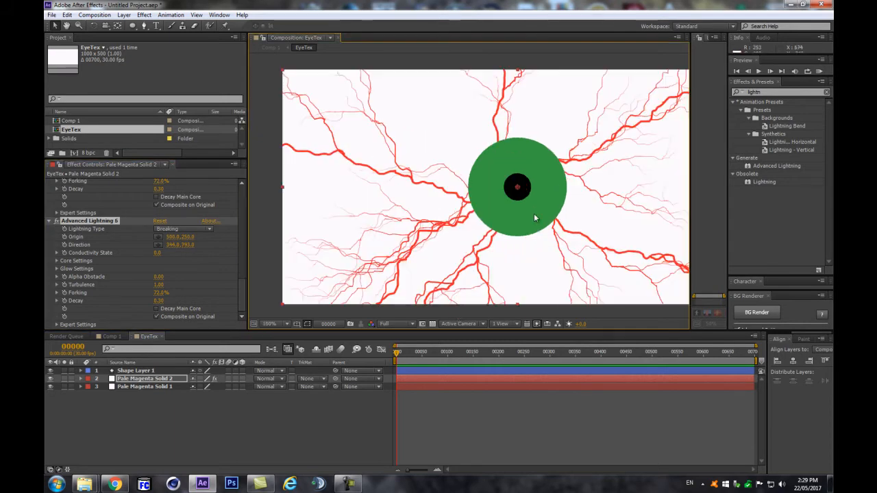
Step: Collapse the six Advanced Lightning effects and bring up the Video Copilot tutorial in Chrome
click(277, 440)
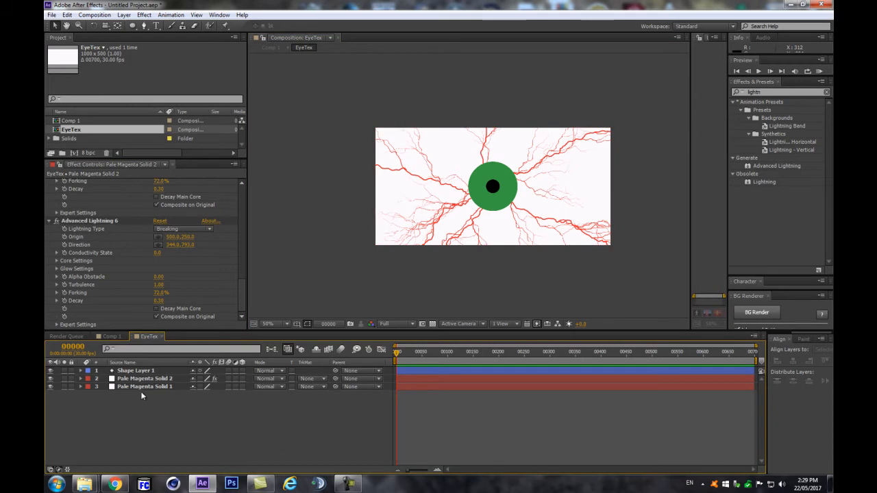
click(135, 371)
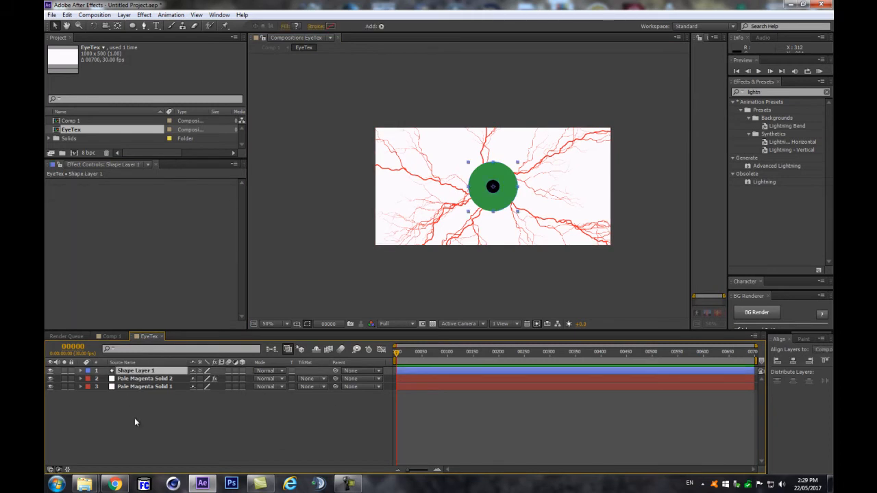
scroll(497, 200, up, 2)
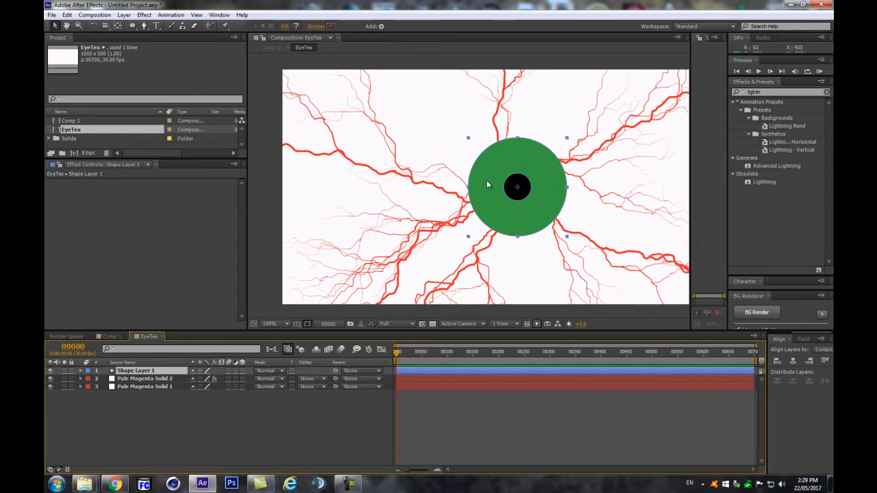
click(136, 445)
click(138, 379)
click(48, 190)
click(49, 198)
click(48, 207)
click(48, 214)
click(49, 223)
click(135, 438)
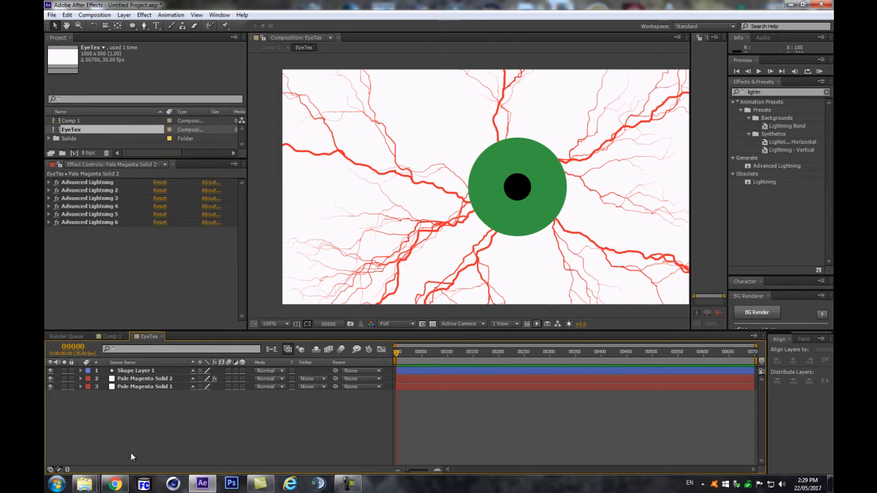
click(115, 484)
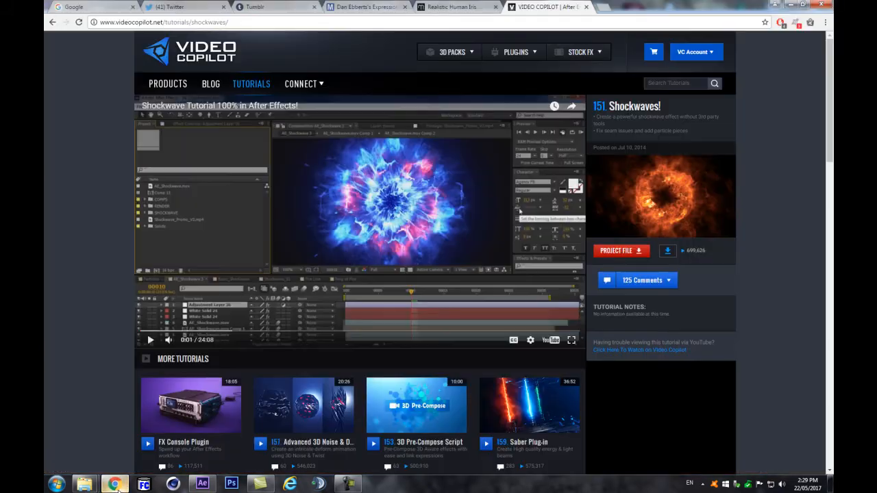
Step: Scroll through the Realistic Human Iris tutorial article
click(437, 6)
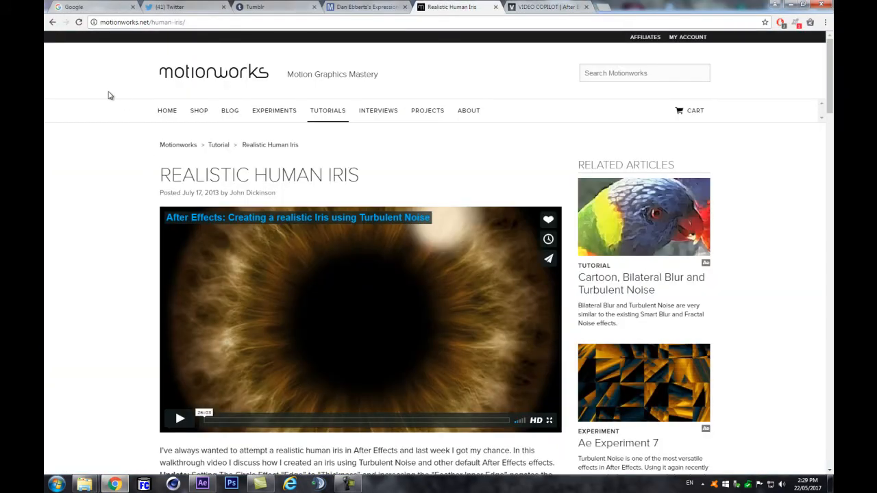
scroll(114, 176, down, 2)
scroll(82, 219, up, 1)
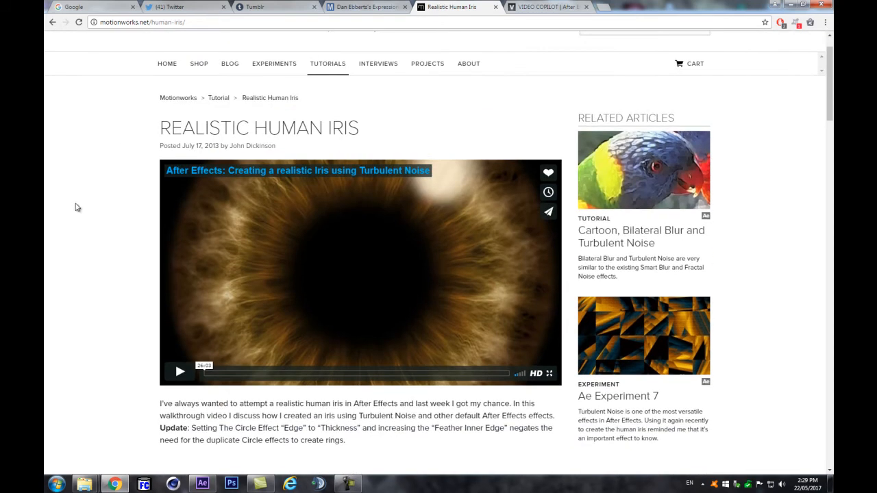
scroll(73, 218, down, 1)
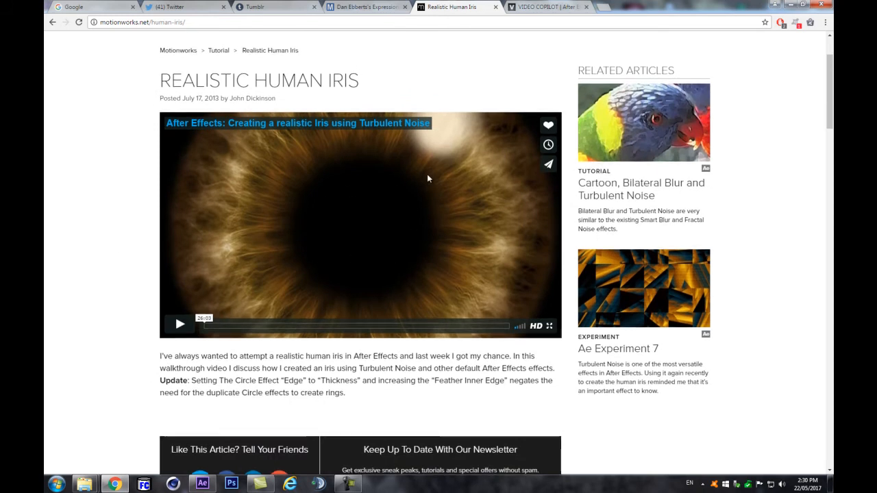
scroll(427, 174, down, 2)
scroll(432, 110, up, 2)
Step: Glance at the Shockwaves tutorial, then return to the EyeTex composition in After Effects
click(532, 8)
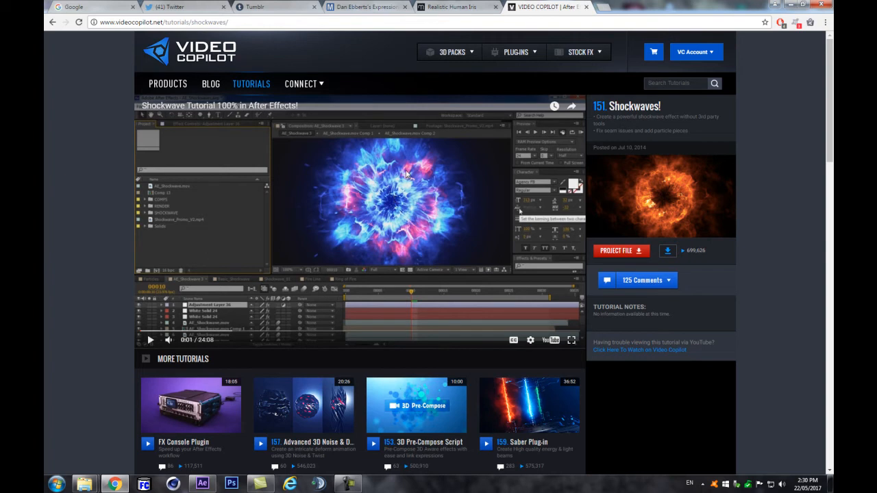
click(480, 7)
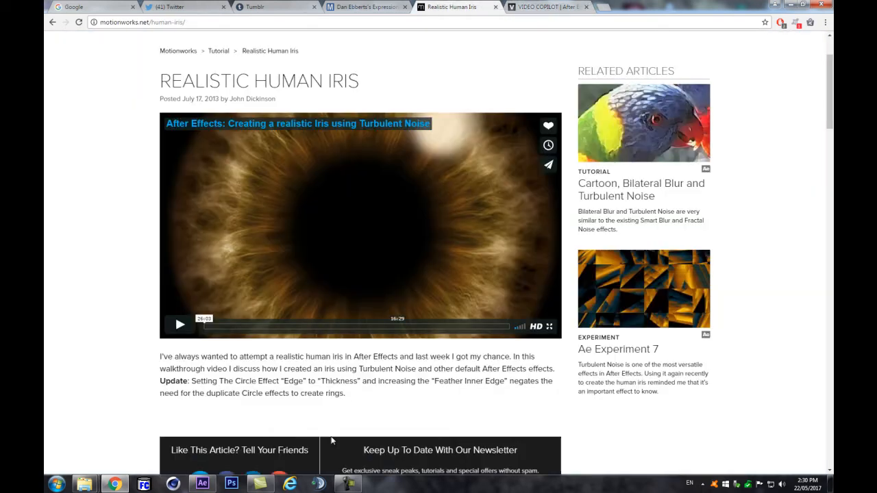
click(213, 482)
click(284, 427)
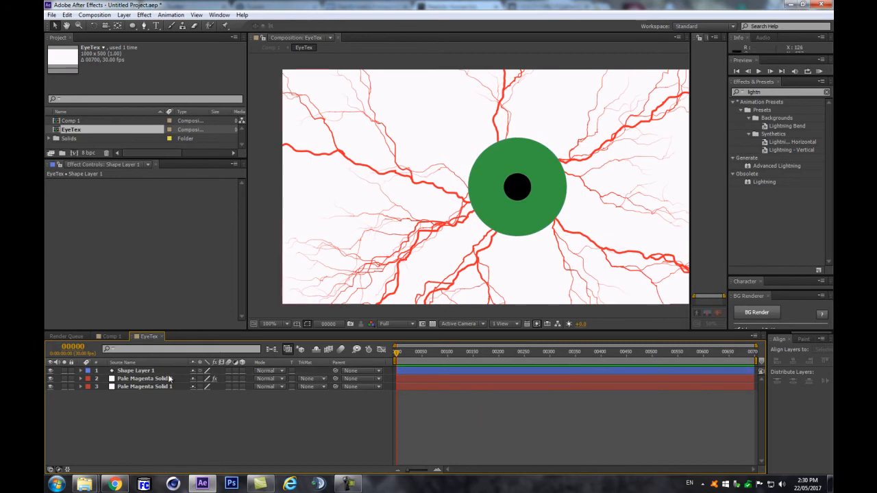
Step: Create a new solid layer named Fractal
click(140, 371)
click(159, 405)
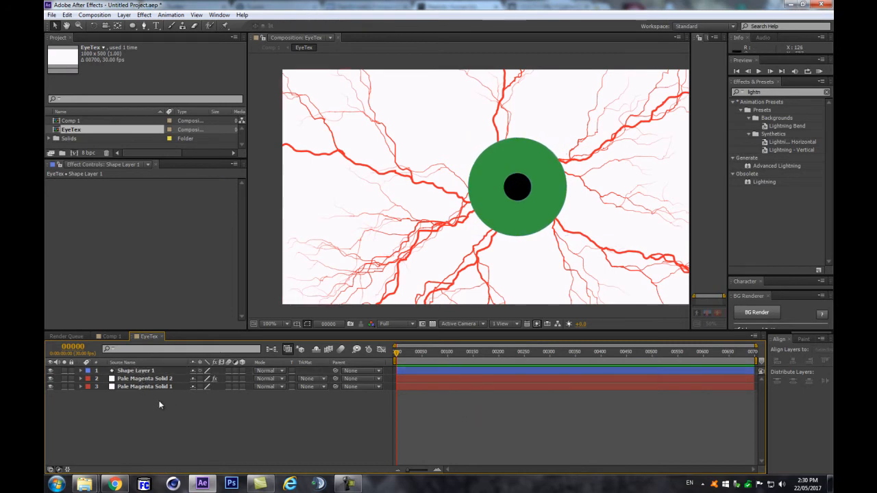
key(ctrl+y)
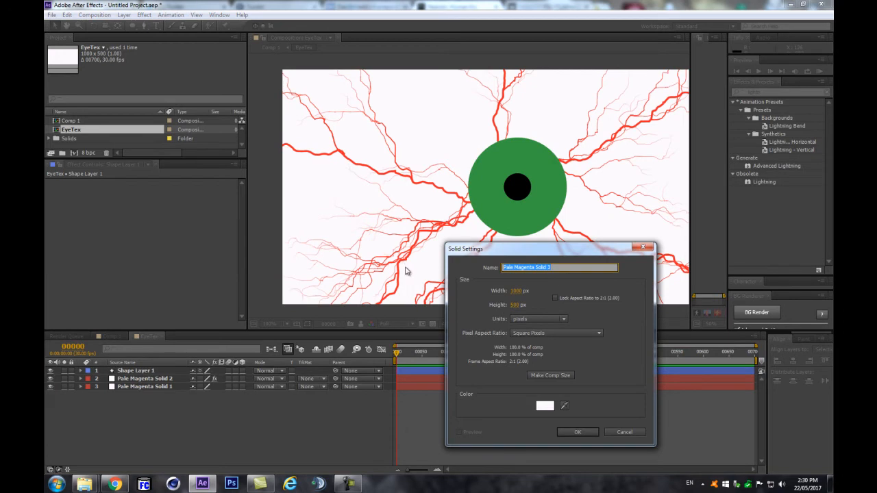
text(Fractal)
key(Return)
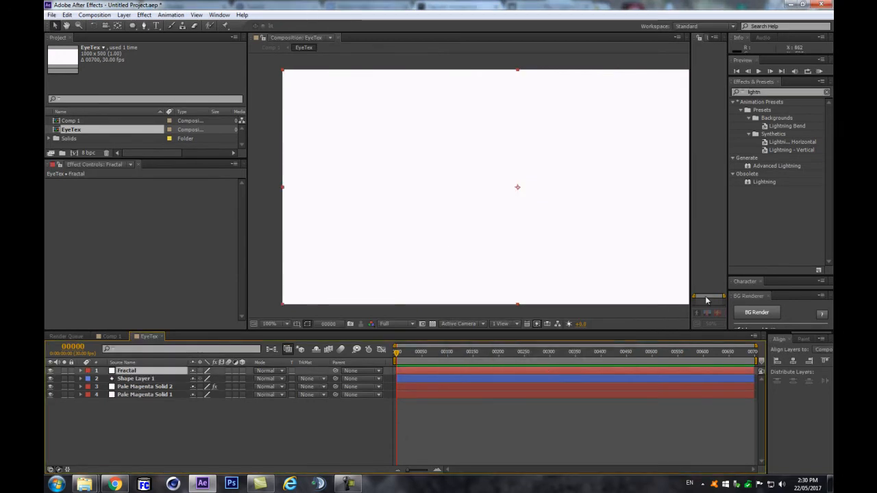
Step: Apply Fractal Noise to the Fractal layer, undoing an accidental drop on Shape Layer 1
click(794, 91)
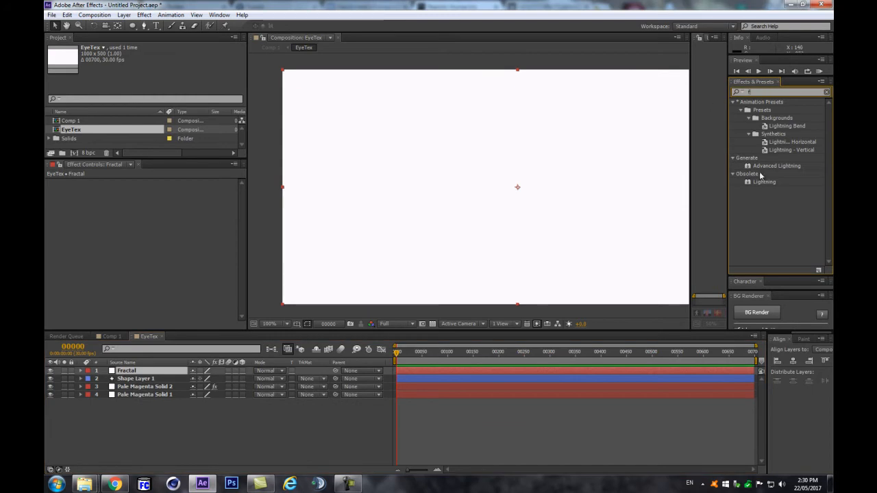
text(fractal)
drag(763, 126, 157, 379)
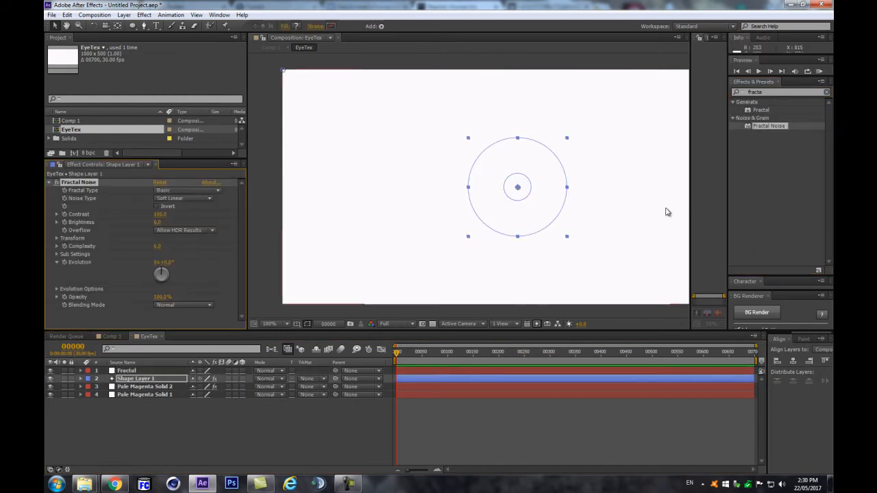
key(ctrl+z)
drag(775, 124, 137, 374)
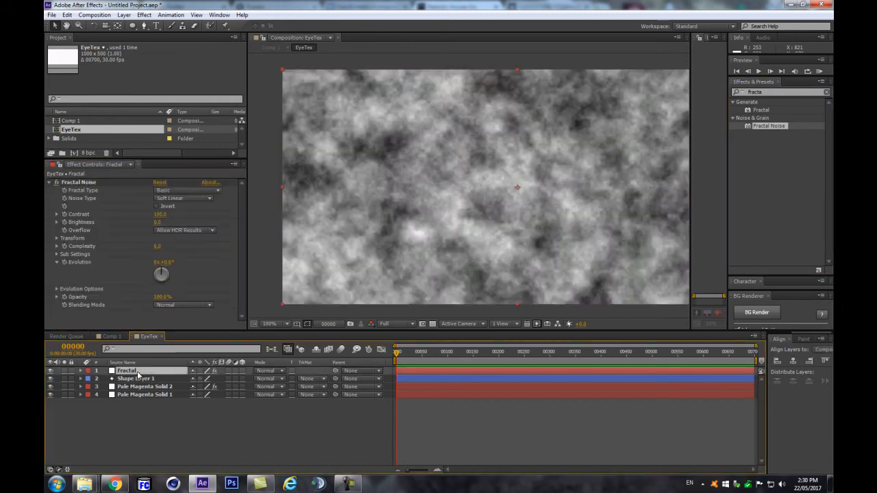
Step: Place Fractal below Shape Layer 1, duplicate the shape, and alpha-matte Fractal to the copy
click(141, 379)
click(135, 371)
click(122, 381)
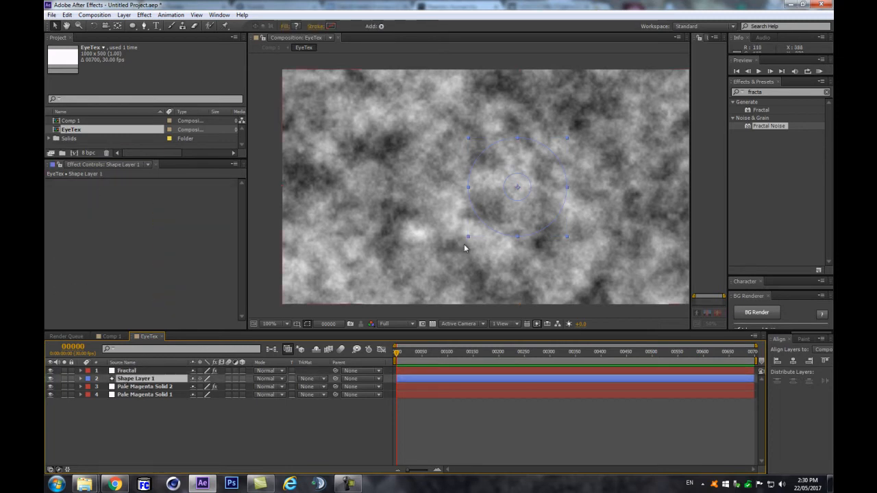
mouse_move(128, 372)
mouse_down()
mouse_move(124, 385)
mouse_move(146, 373)
mouse_move(133, 370)
mouse_up()
click(139, 379)
key(ctrl+d)
click(132, 379)
click(317, 380)
click(324, 402)
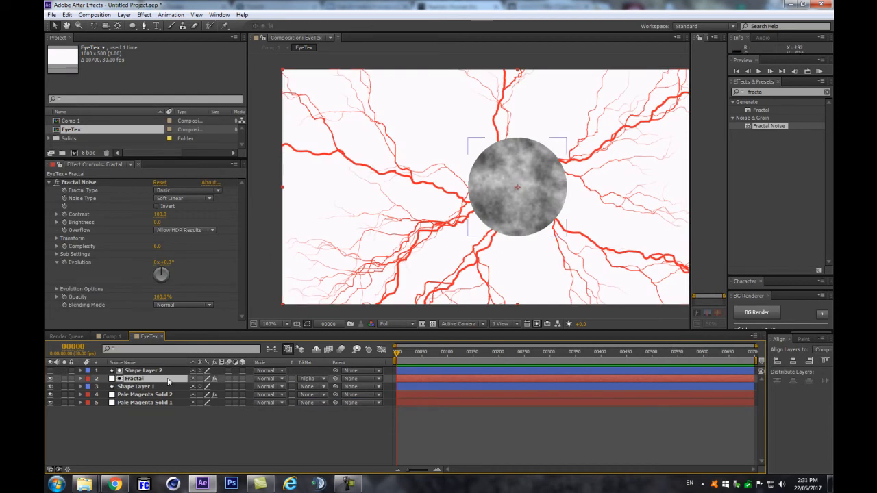
Step: Set Fractal to Overlay mode with noise Brightness -26 and Contrast 218
click(269, 379)
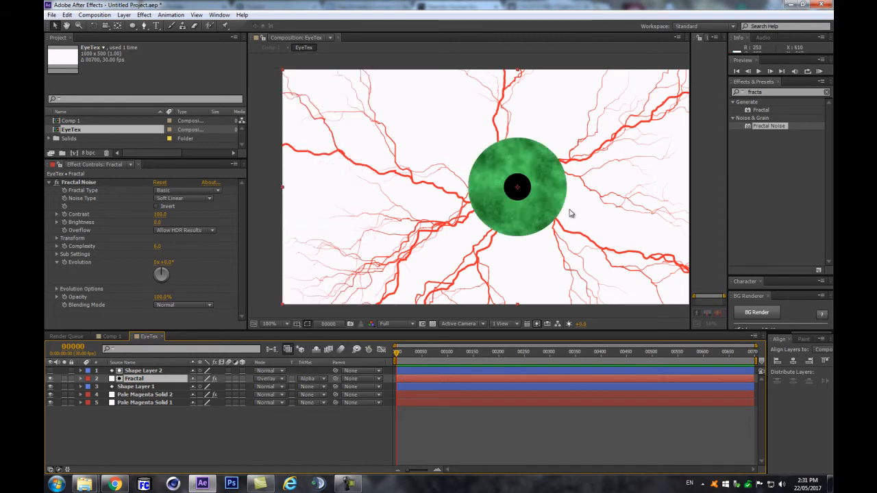
key(period)
key(comma)
click(139, 217)
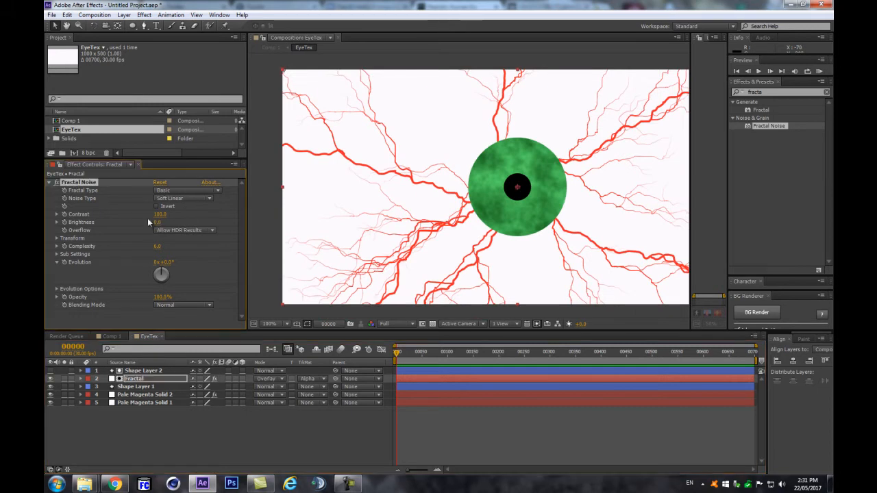
drag(157, 222, 216, 215)
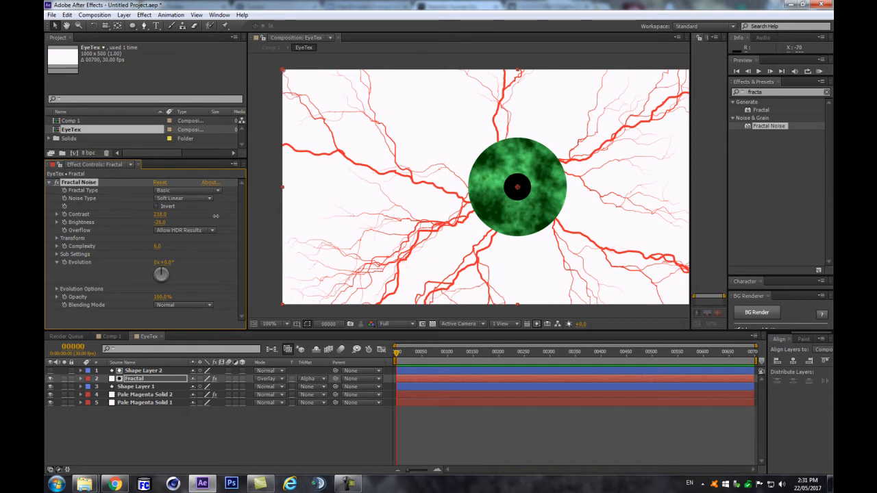
scroll(537, 168, up, 1)
scroll(522, 171, down, 2)
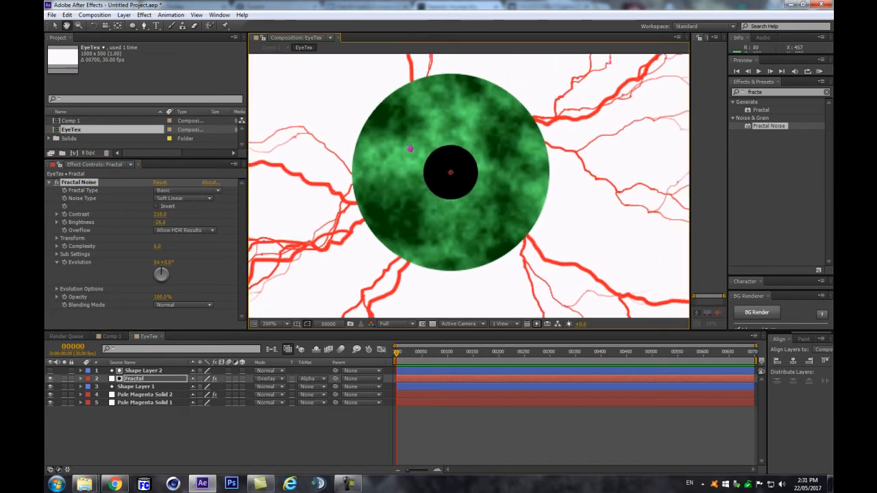
click(48, 185)
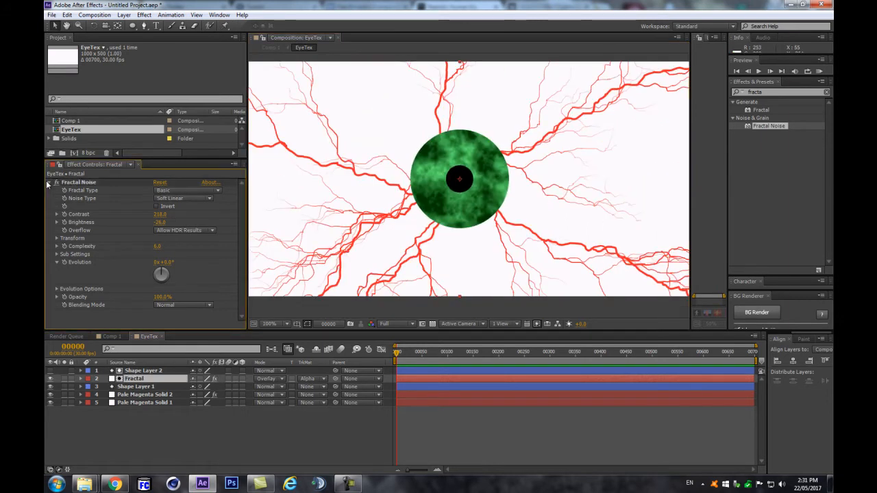
Step: Turn off uniform scaling and stretch the noise Scale Width to 182
click(48, 183)
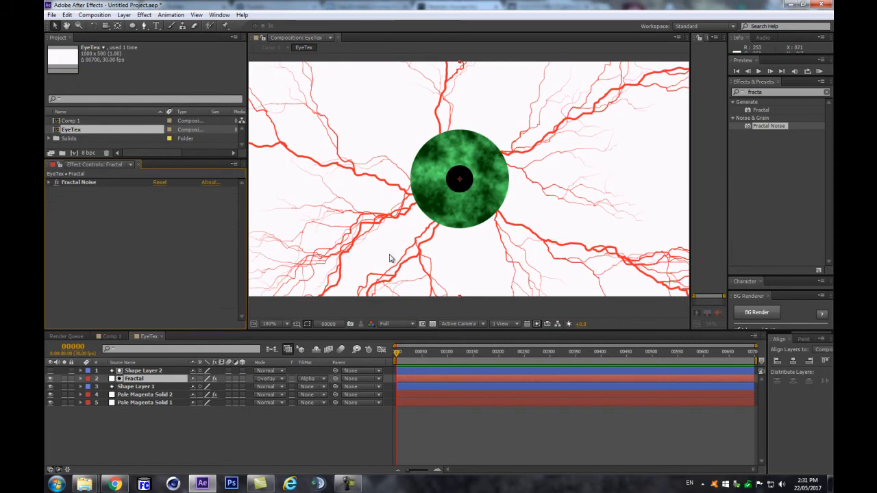
click(48, 183)
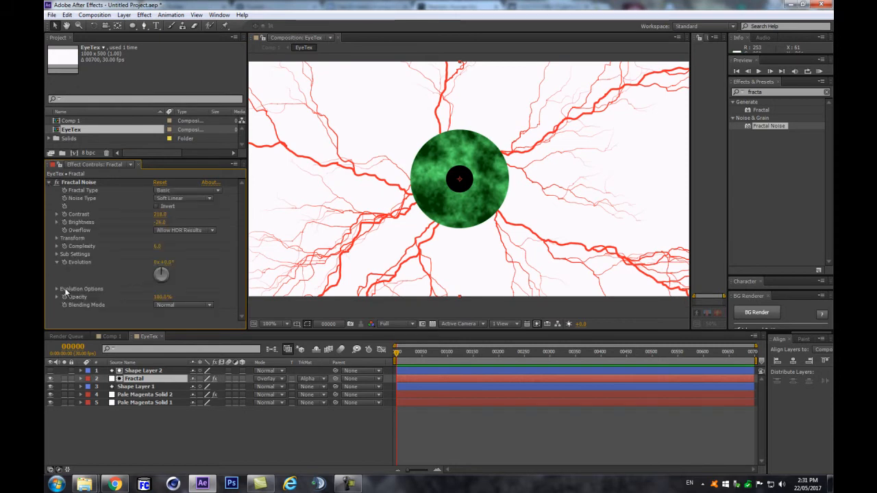
click(57, 239)
click(162, 255)
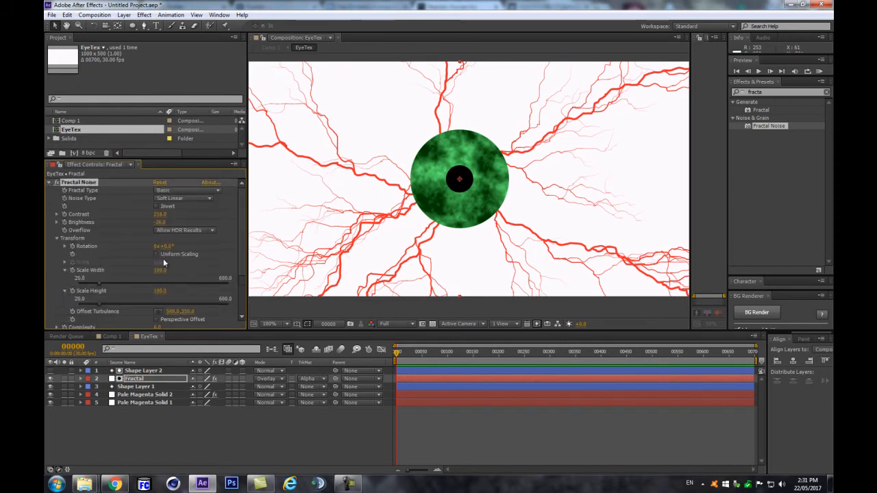
drag(160, 270, 195, 271)
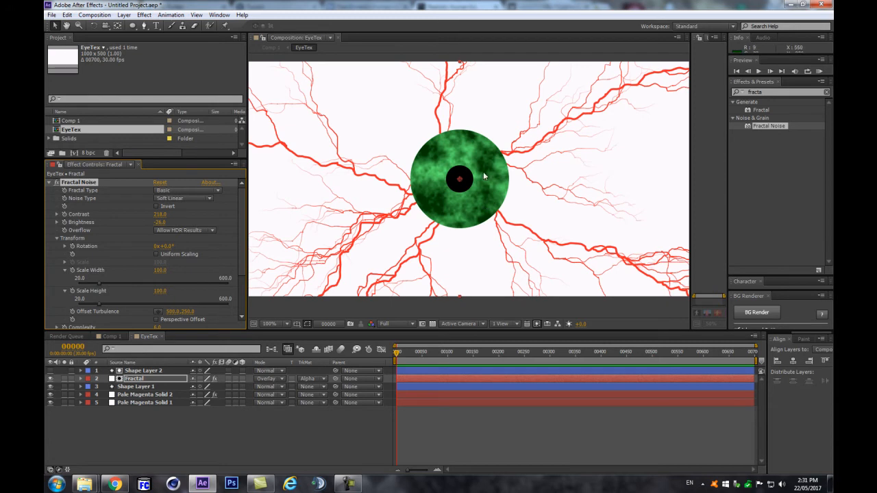
click(49, 183)
Step: Apply Polar Coordinates to the Fractal layer, Rect to Polar at 100% interpolation
click(778, 91)
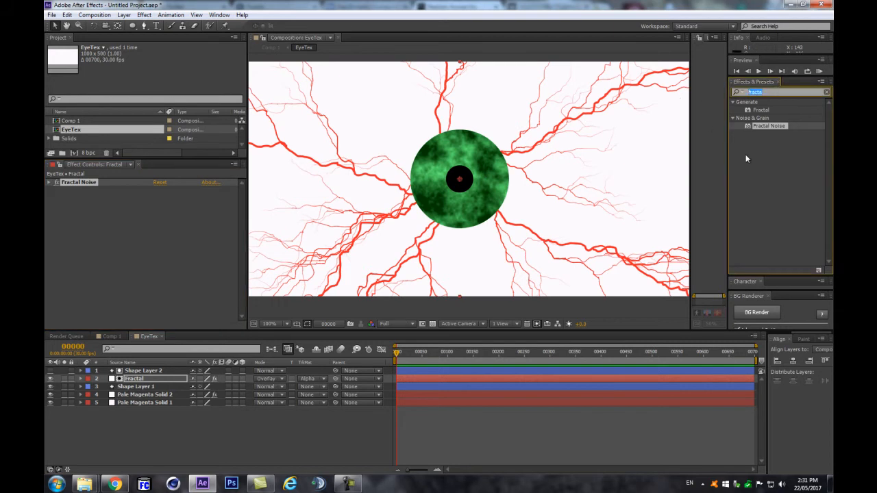
text(pol)
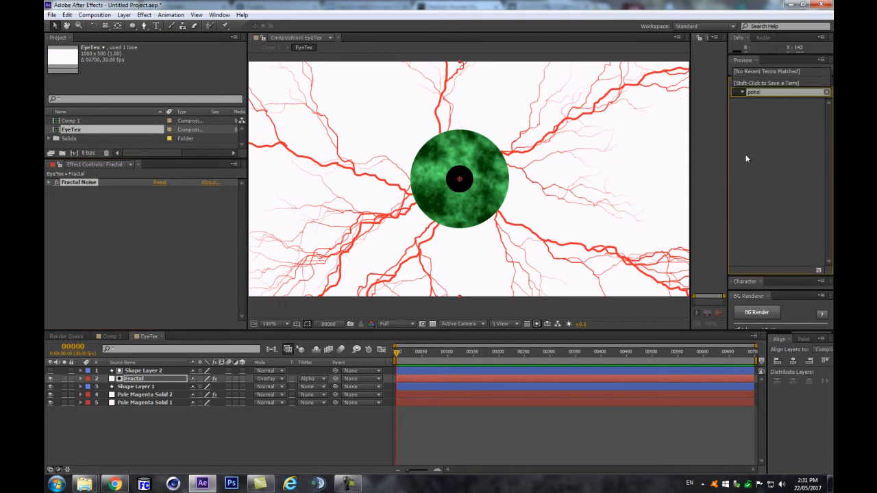
text(ar)
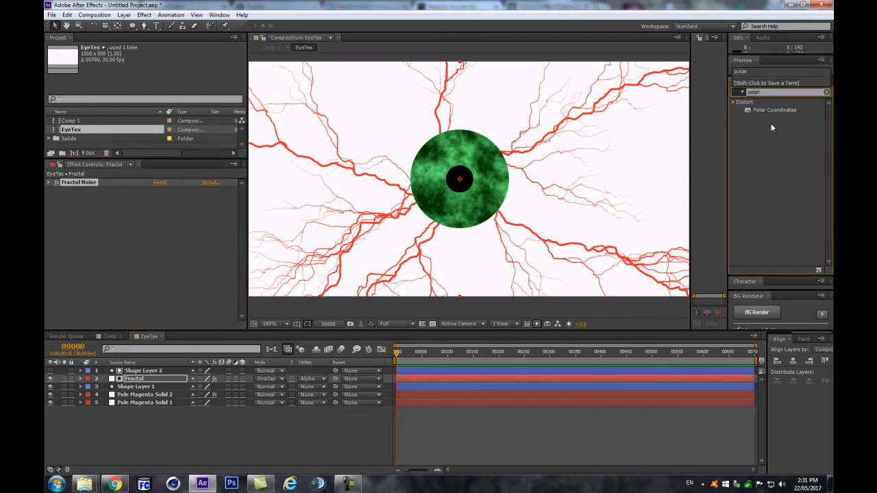
drag(779, 111, 179, 232)
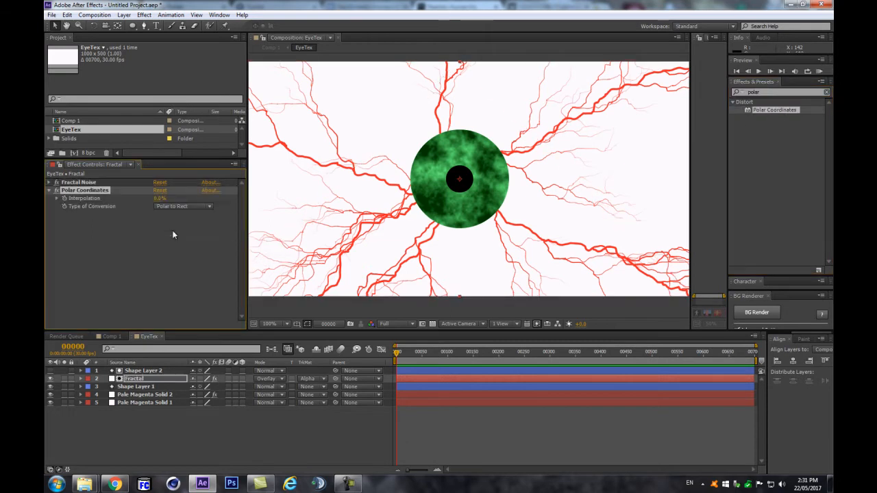
click(171, 207)
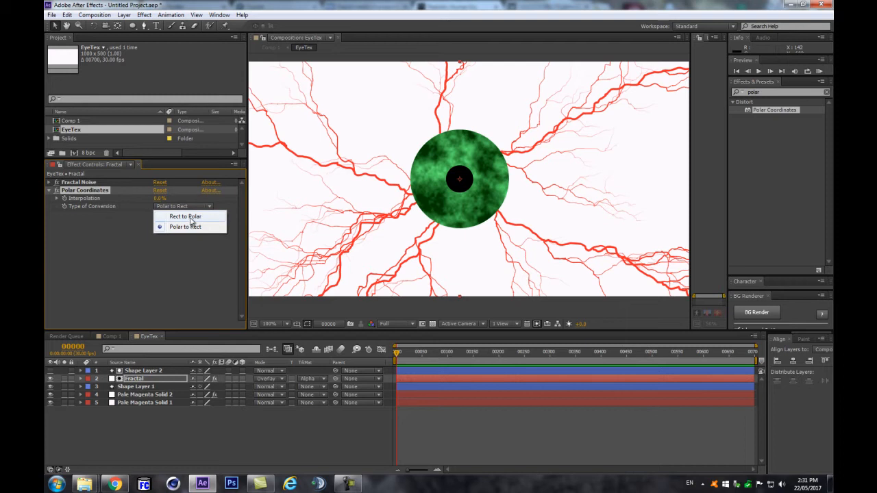
click(191, 216)
drag(159, 198, 237, 183)
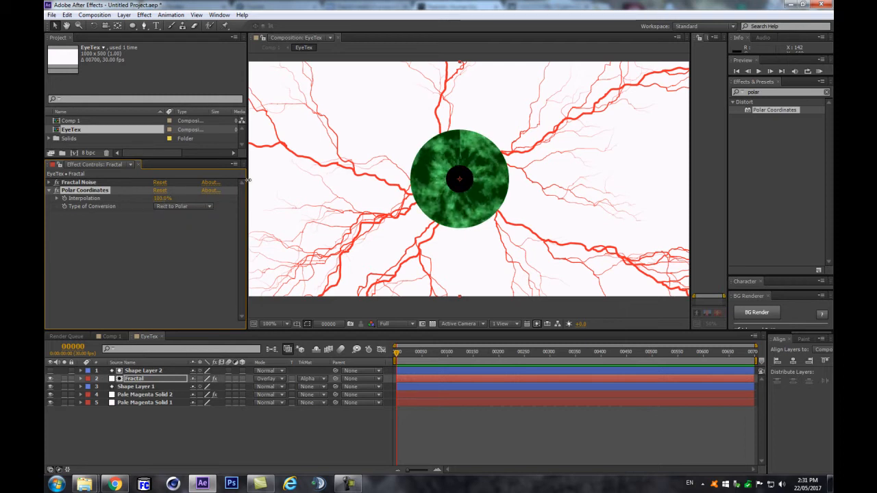
key(period)
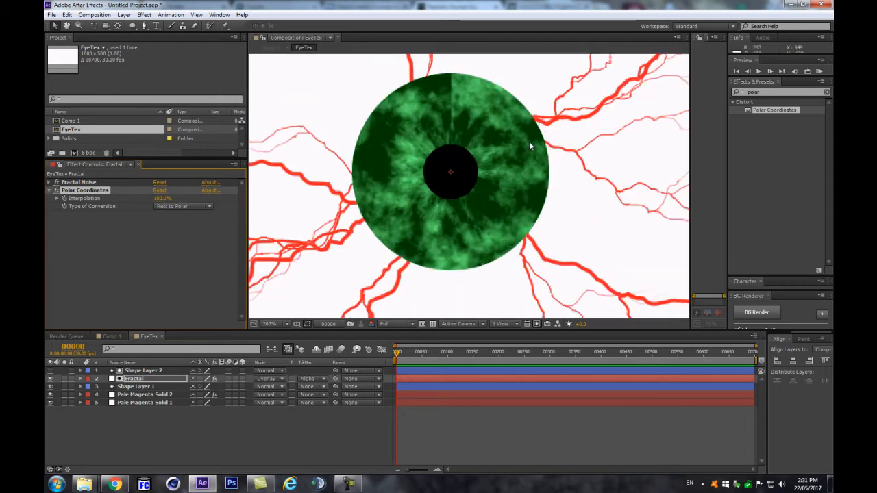
Step: Tune Fractal Noise's Scale Width to 31 (height 100) for finer radial iris streaks
click(50, 183)
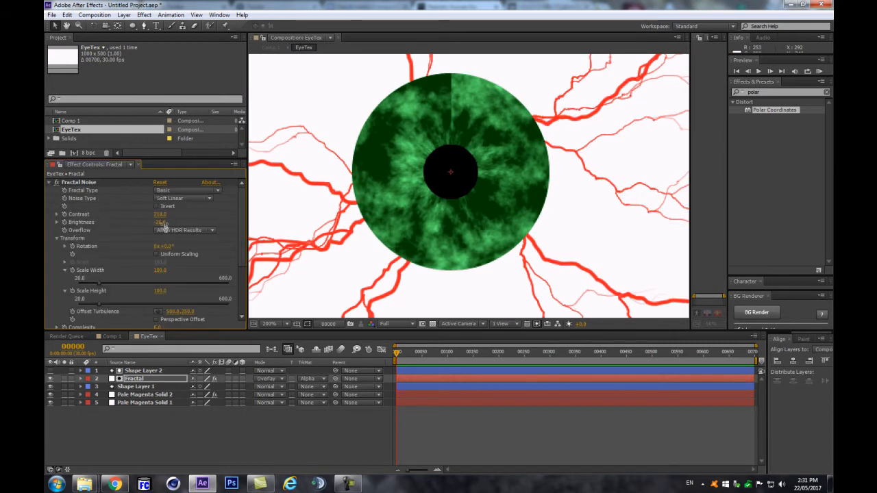
mouse_move(160, 270)
mouse_down()
mouse_move(169, 273)
mouse_move(133, 281)
mouse_move(151, 281)
mouse_up()
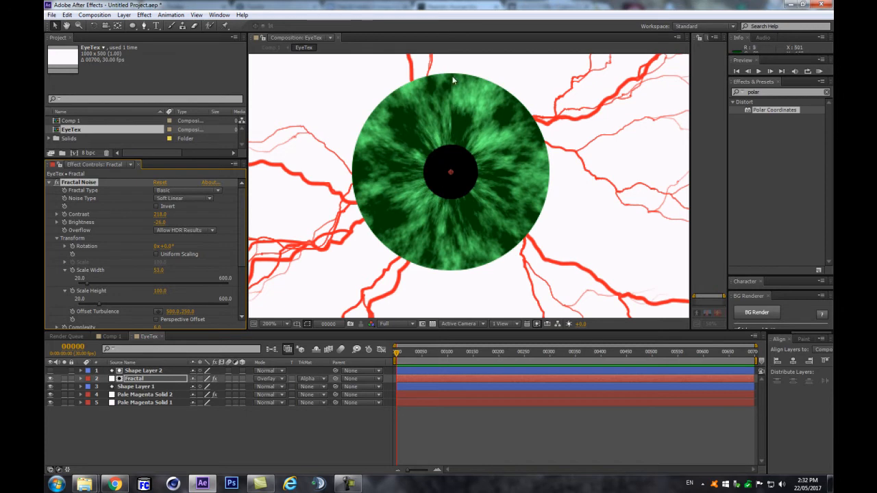
drag(159, 270, 164, 270)
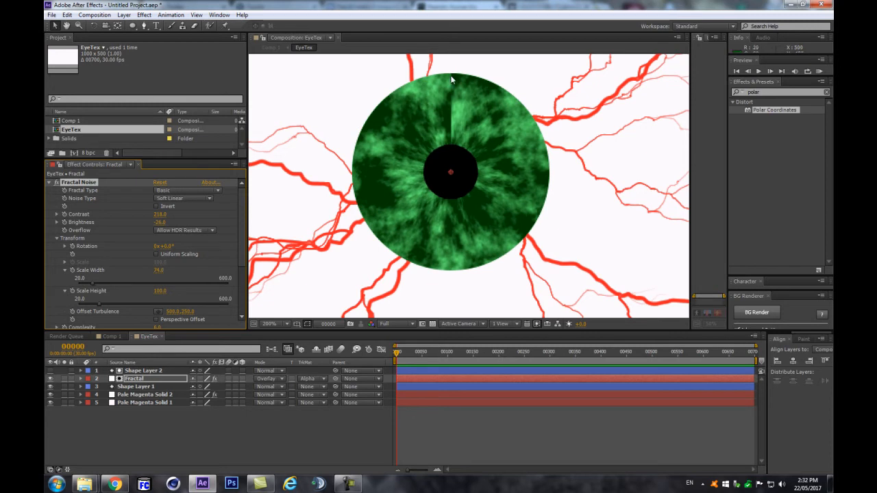
drag(159, 271, 142, 276)
scroll(475, 209, down, 1)
scroll(467, 198, up, 1)
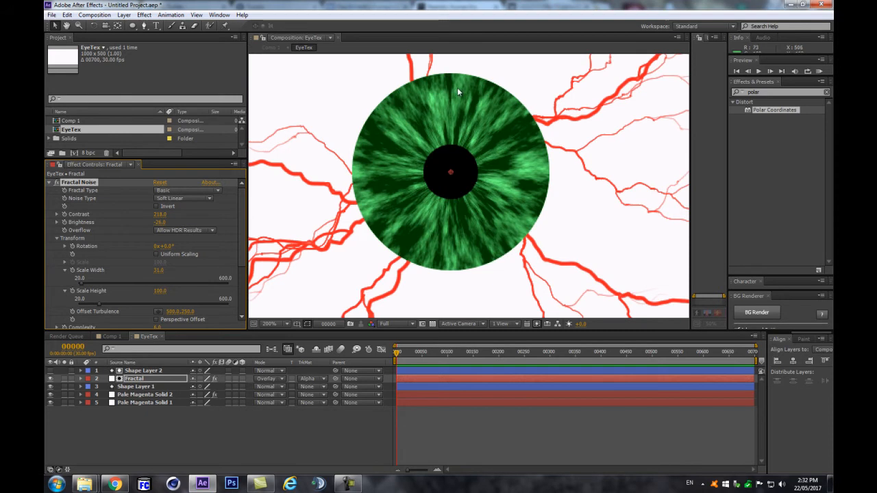
scroll(443, 161, down, 1)
click(242, 413)
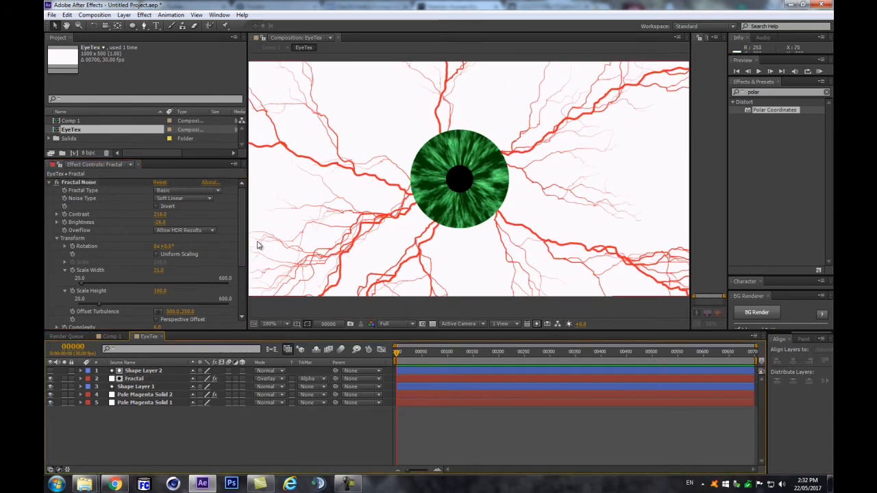
scroll(242, 238, down, 3)
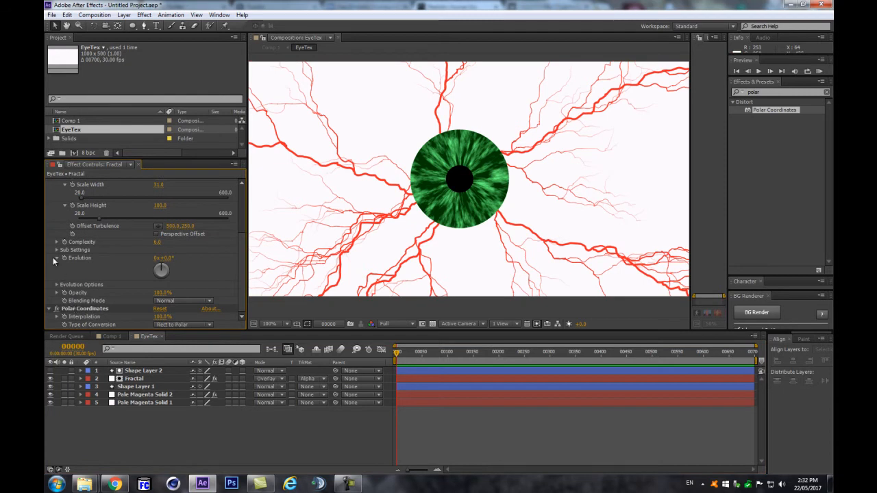
Step: Enable Cycle Evolution and keyframe Evolution from 0 at frame 0 to 1x at frame 90
drag(395, 352, 344, 373)
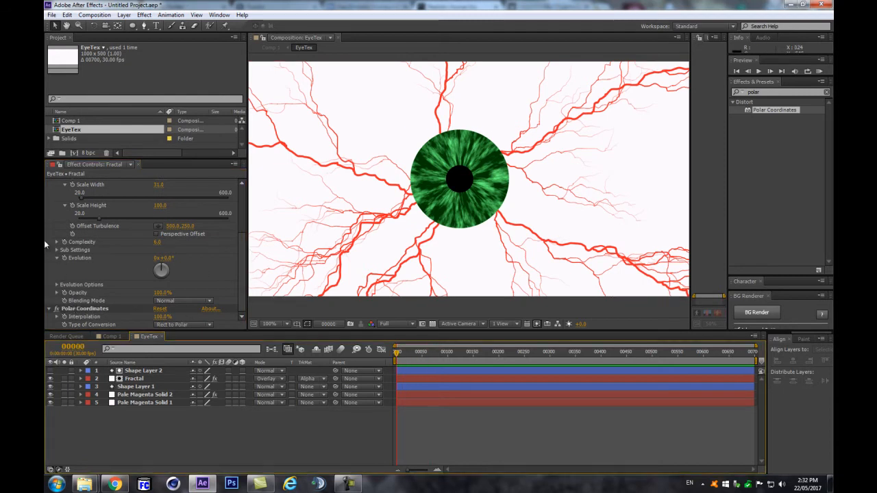
click(57, 284)
click(157, 294)
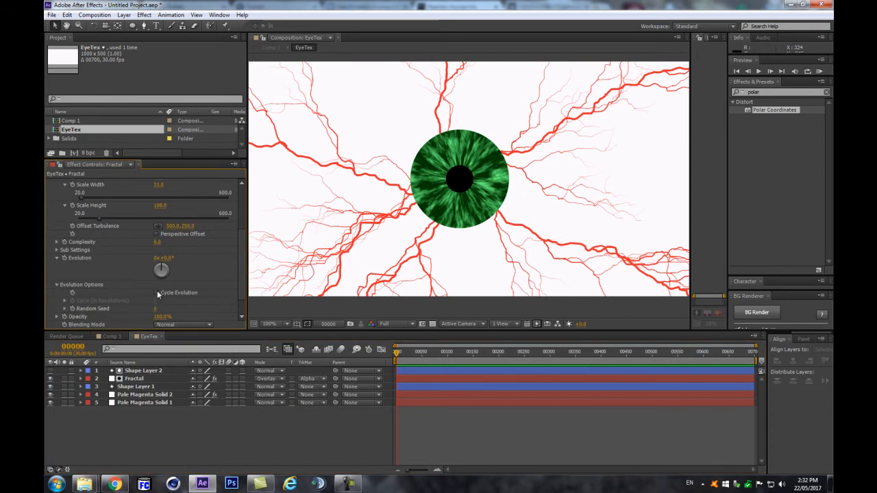
click(64, 258)
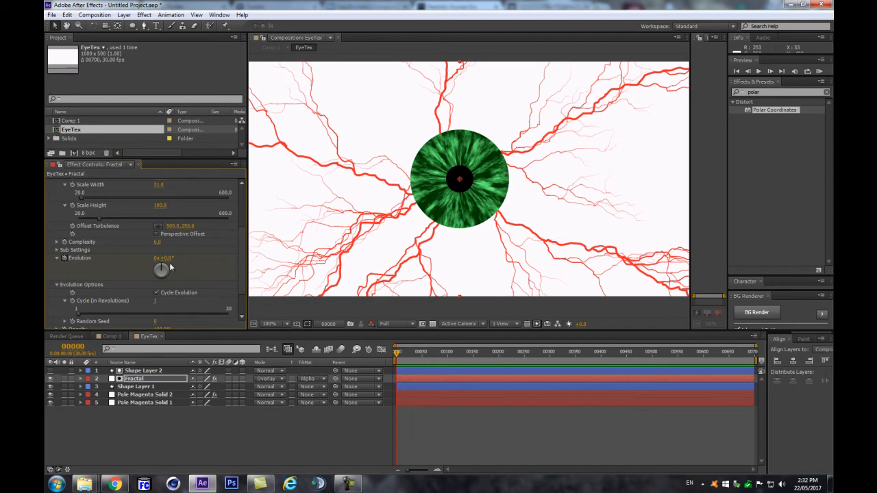
click(73, 346)
text(90)
key(Return)
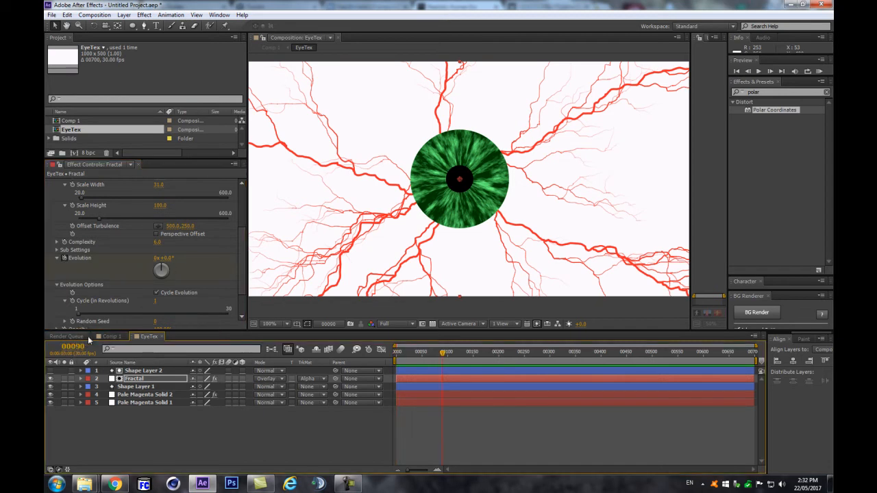
click(158, 259)
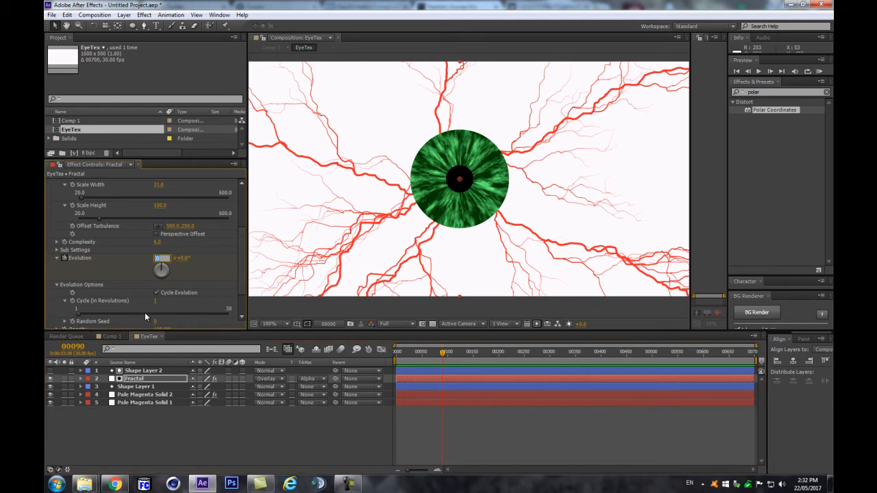
text(1)
key(Return)
Step: Preview the noise, then set Fractal Noise Scale Width to 23 and Brightness to -11
click(179, 444)
key(space)
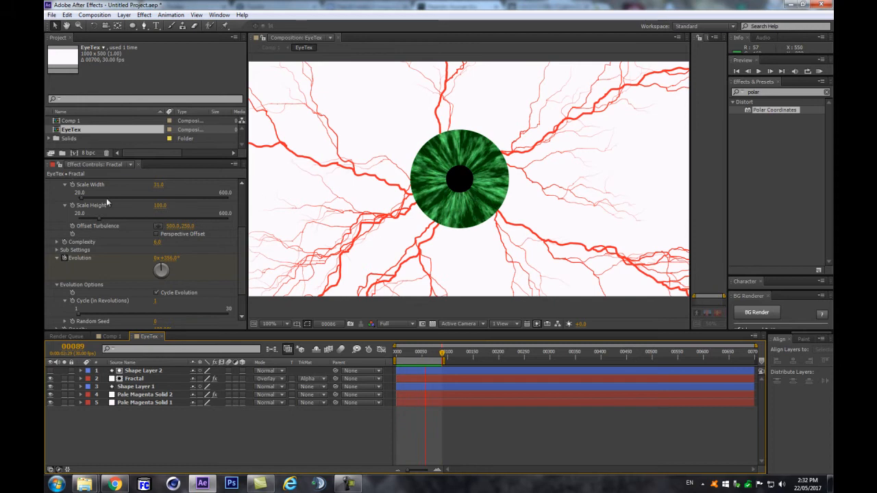
scroll(124, 235, up, 5)
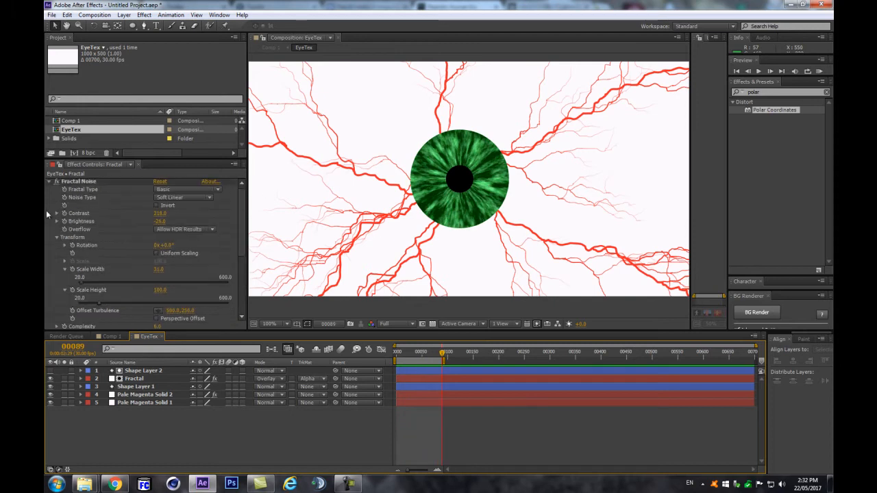
scroll(414, 173, up, 1)
click(49, 182)
click(49, 182)
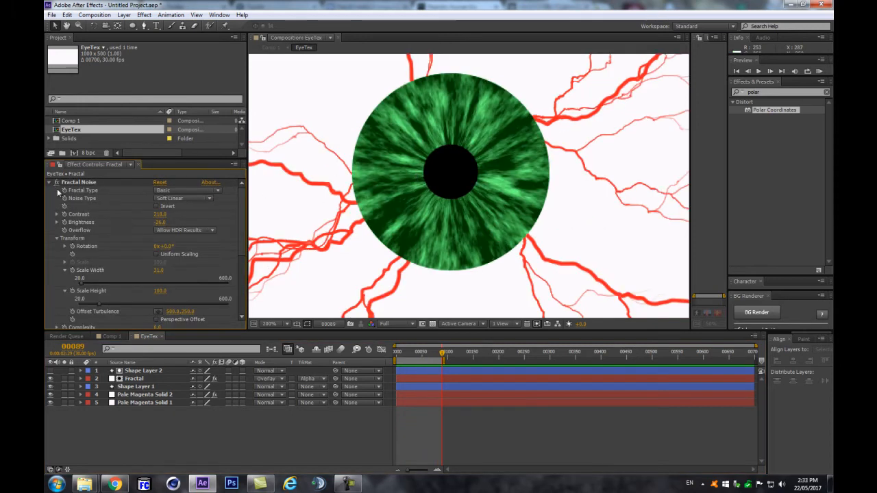
scroll(117, 226, down, 3)
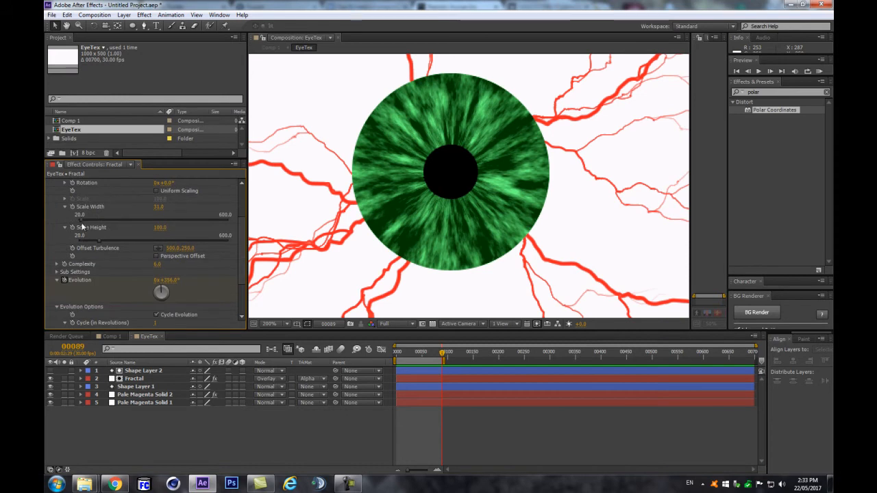
mouse_move(158, 207)
mouse_down()
mouse_move(149, 210)
mouse_move(176, 221)
mouse_move(164, 222)
mouse_up()
scroll(157, 264, up, 3)
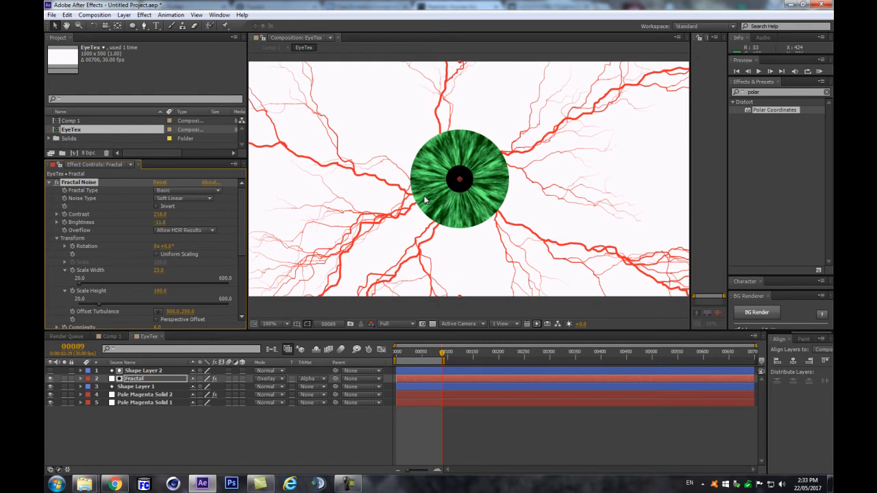
click(49, 183)
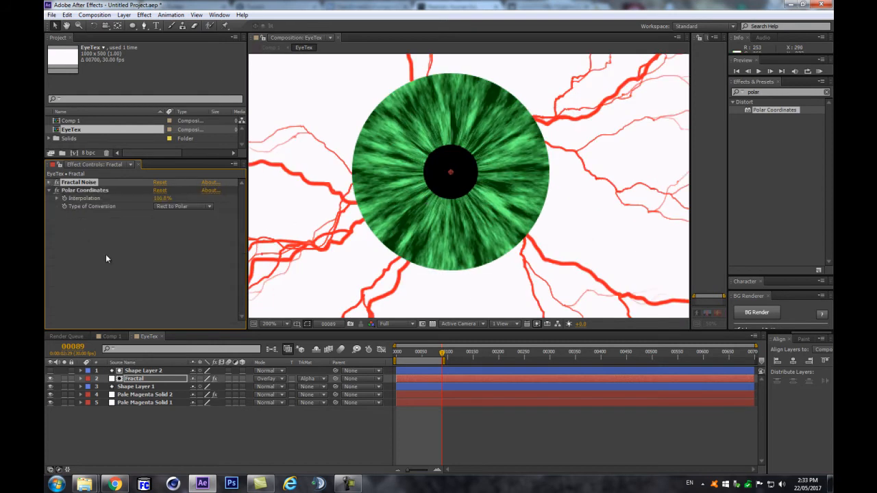
drag(763, 92, 691, 105)
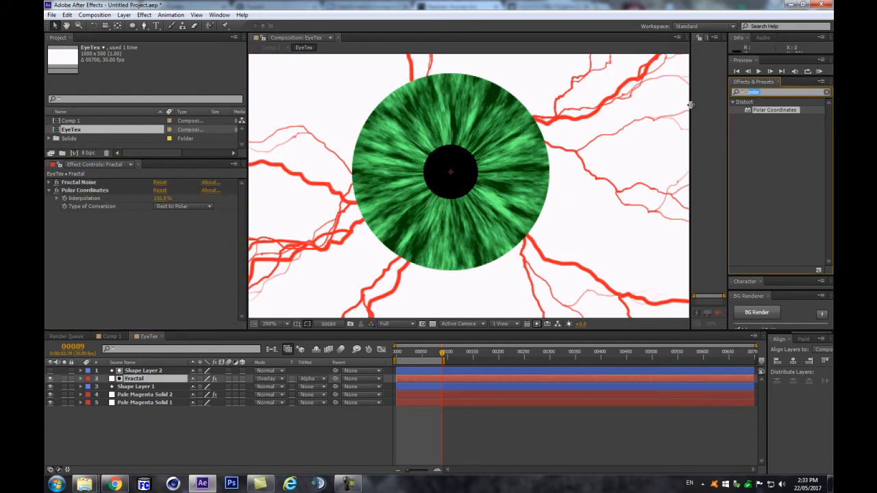
Step: Apply Turbulent Displace to the Fractal layer with Size 12 and Amount -36
text(turb)
drag(758, 114, 64, 189)
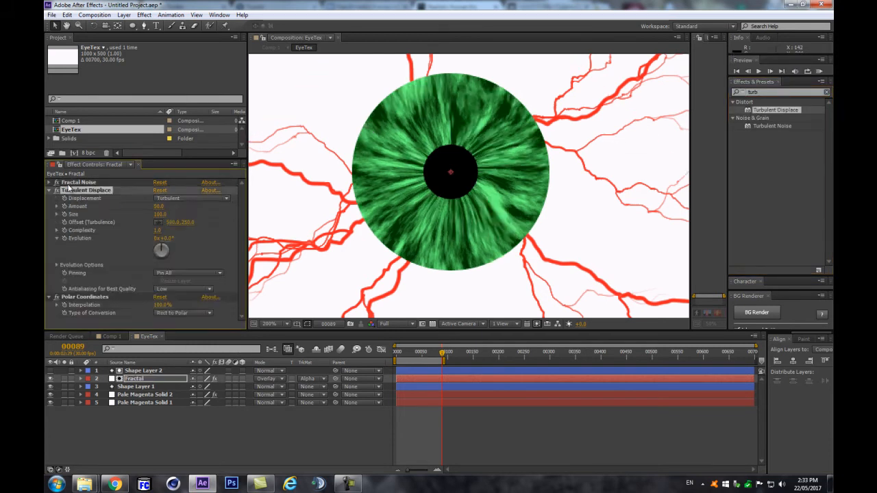
drag(160, 215, 174, 215)
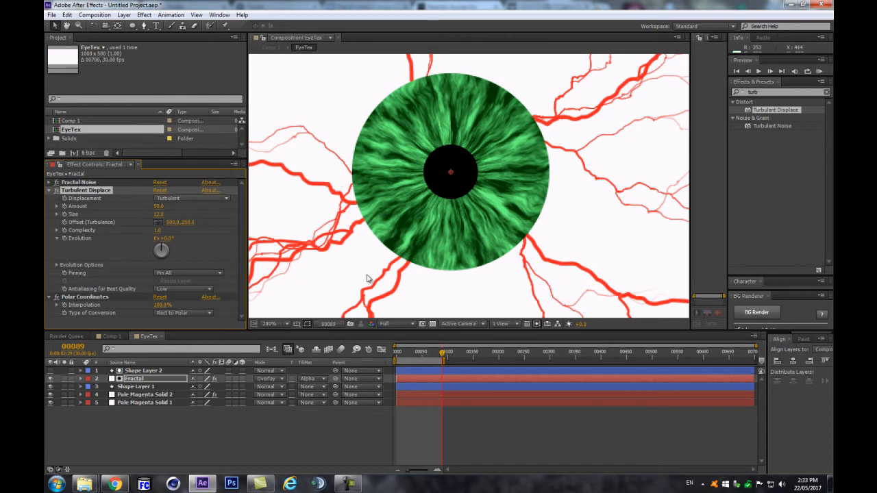
drag(158, 206, 120, 213)
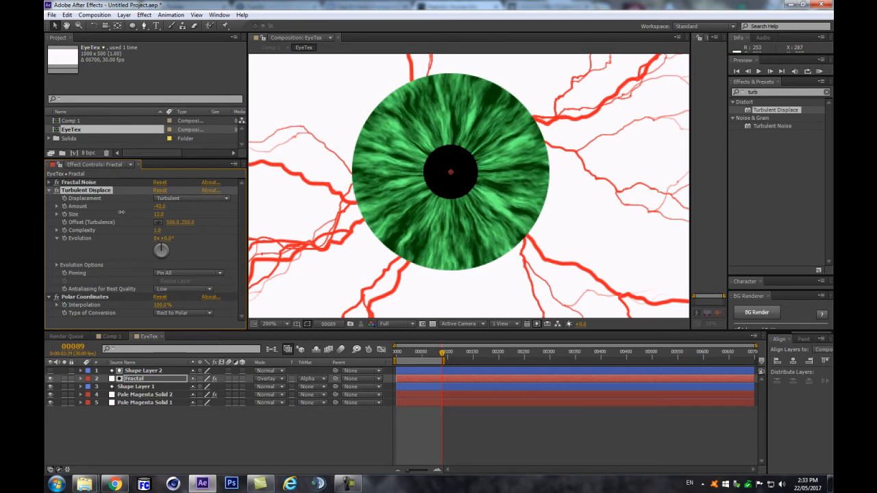
scroll(375, 223, down, 1)
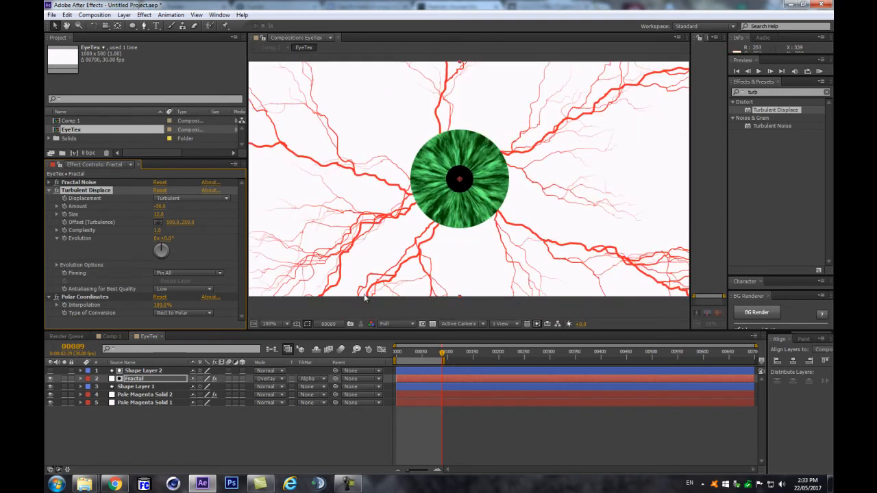
click(297, 443)
click(269, 349)
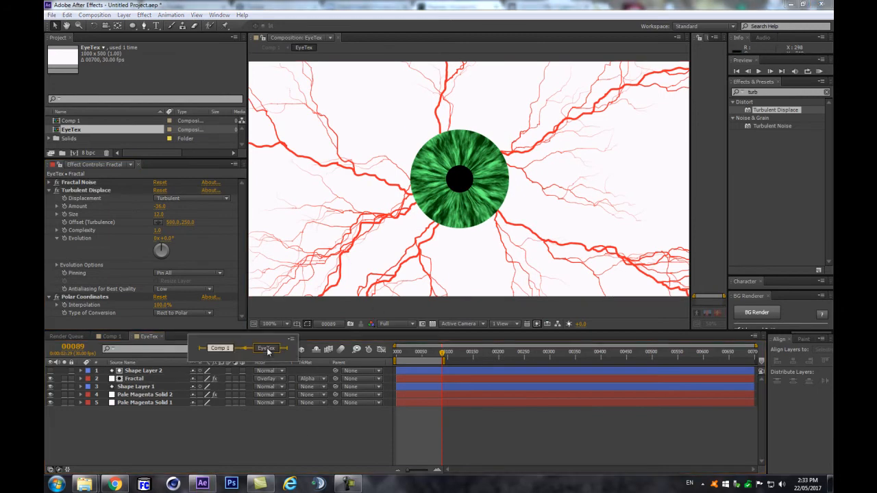
Step: Return to Comp 1, hide the EyeTex layer, and expand TAO's Segment settings
click(223, 348)
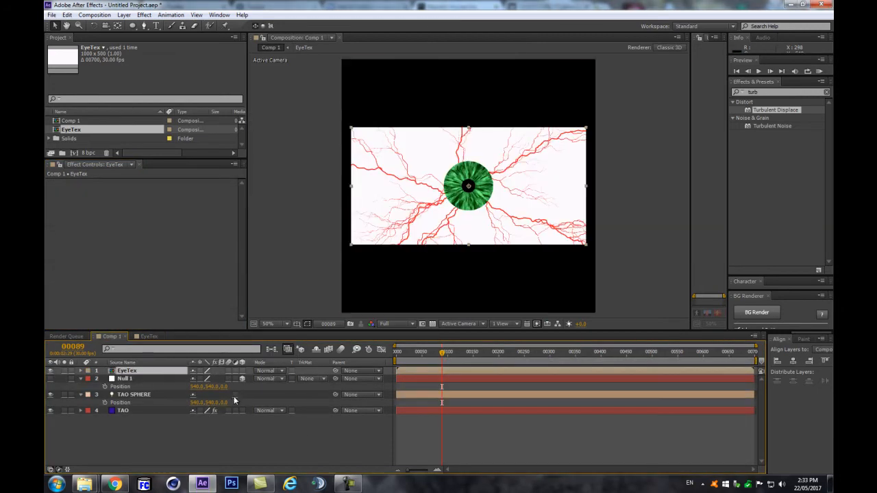
click(50, 371)
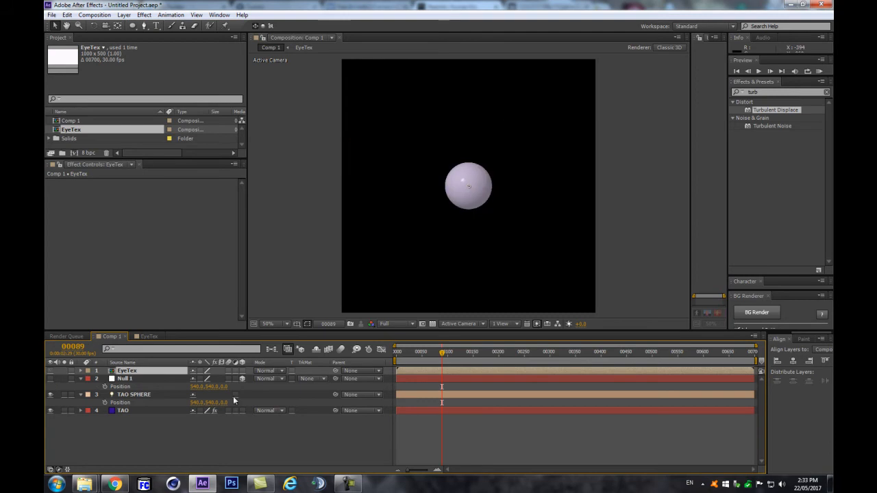
click(157, 411)
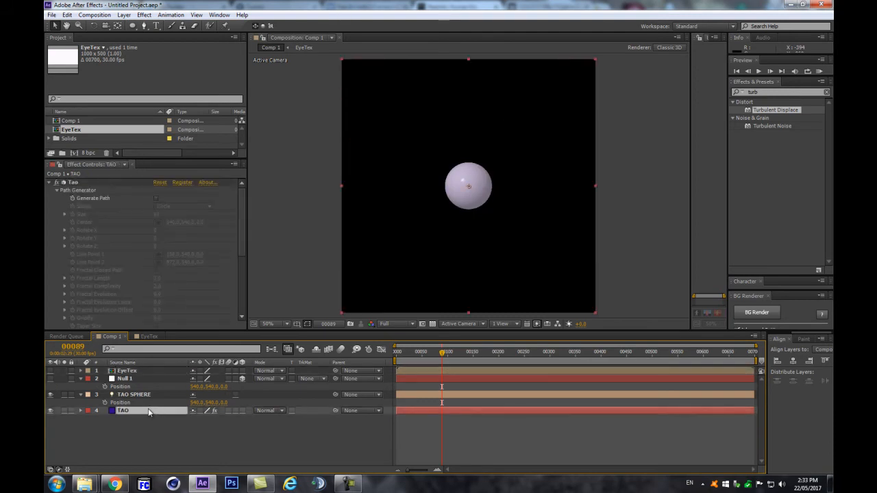
scroll(53, 277, down, 5)
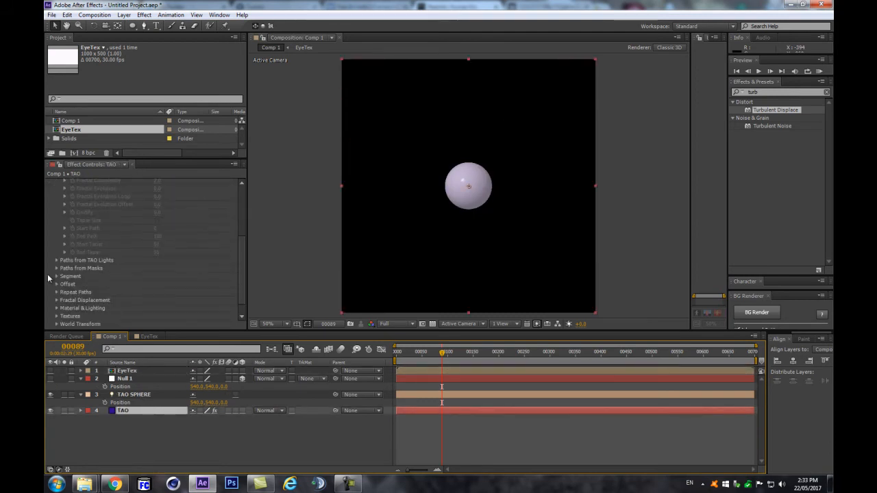
click(57, 277)
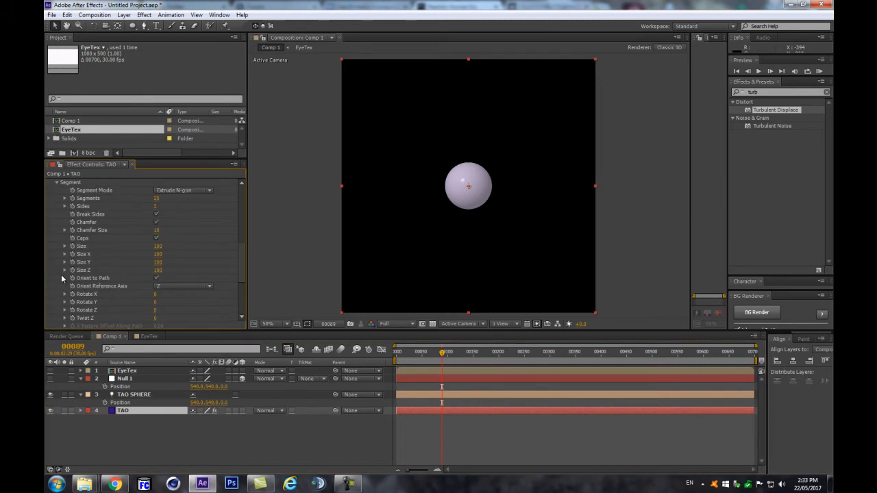
drag(158, 246, 188, 238)
scroll(47, 218, up, 1)
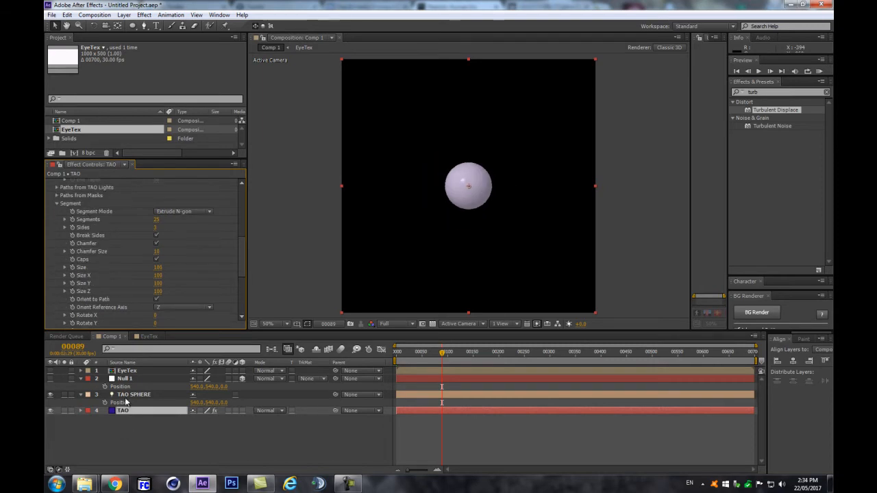
Step: Turn on TAO's Size from Radius and set the TAO SPHERE light Radius to 231
click(125, 394)
key(a)
key(a)
scroll(128, 404, down, 1)
scroll(151, 418, down, 1)
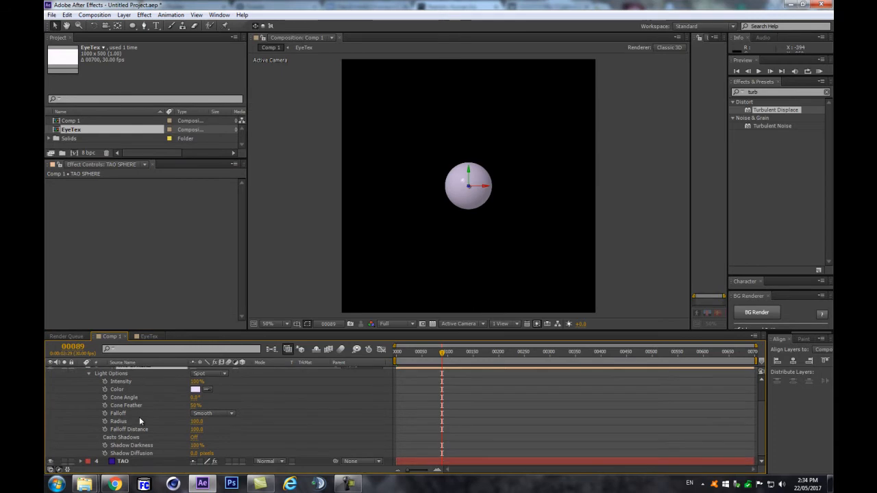
drag(194, 422, 225, 419)
key(ctrl+z)
click(125, 461)
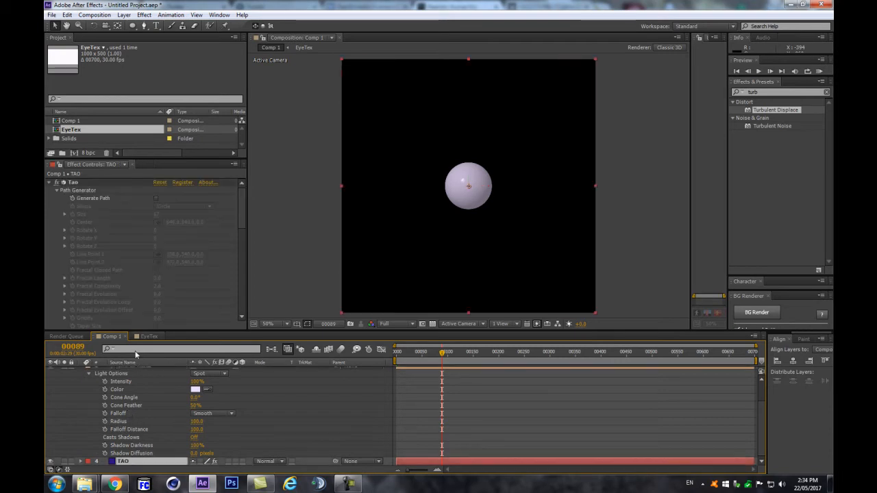
scroll(83, 182, down, 5)
click(56, 261)
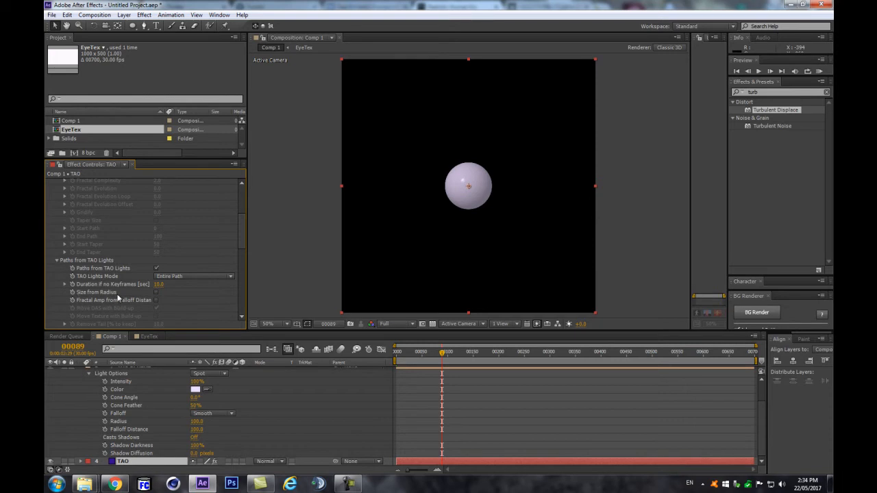
click(156, 292)
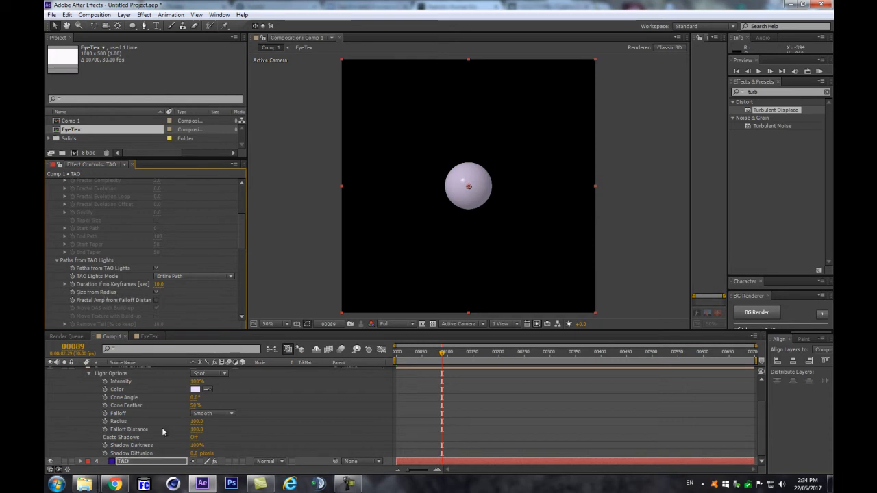
drag(196, 422, 277, 416)
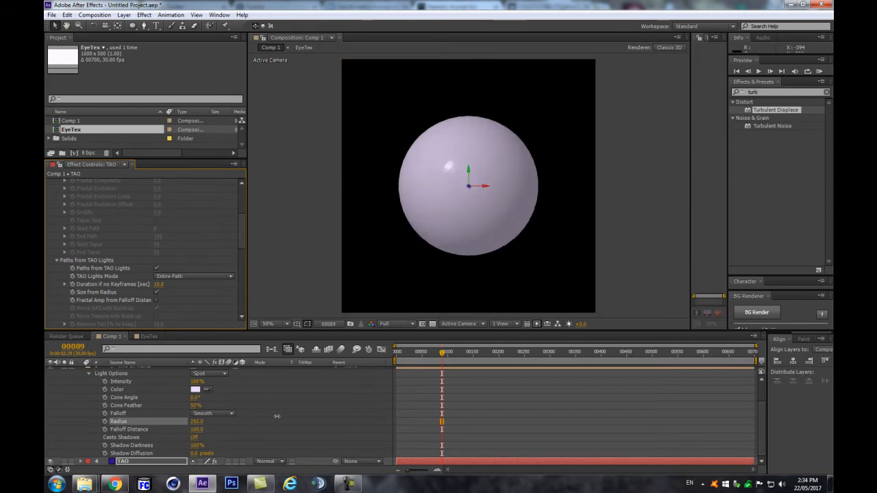
click(277, 416)
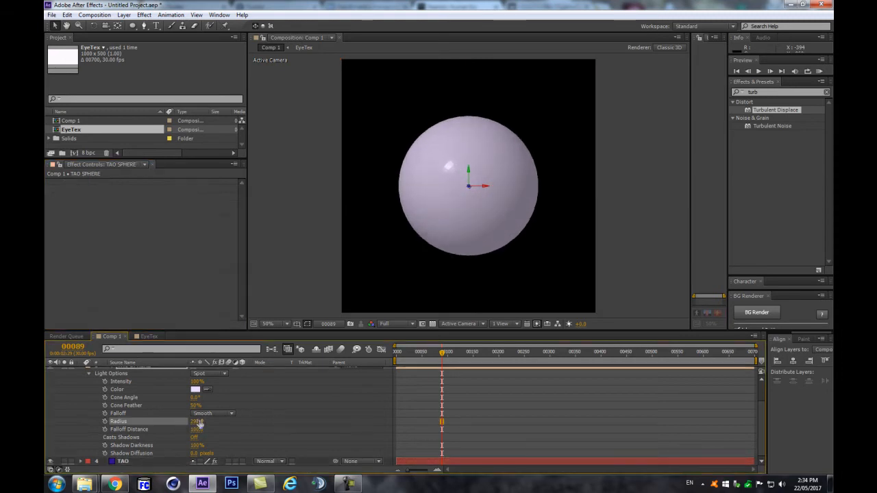
Step: Set TAO's Textures > Color Texture to the EyeTex layer
scroll(130, 422, up, 5)
click(81, 396)
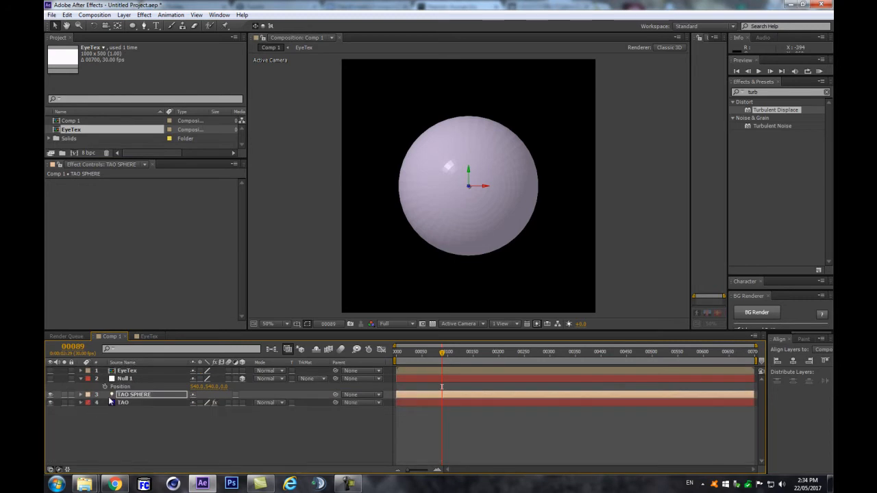
click(152, 405)
drag(243, 189, 241, 295)
click(57, 301)
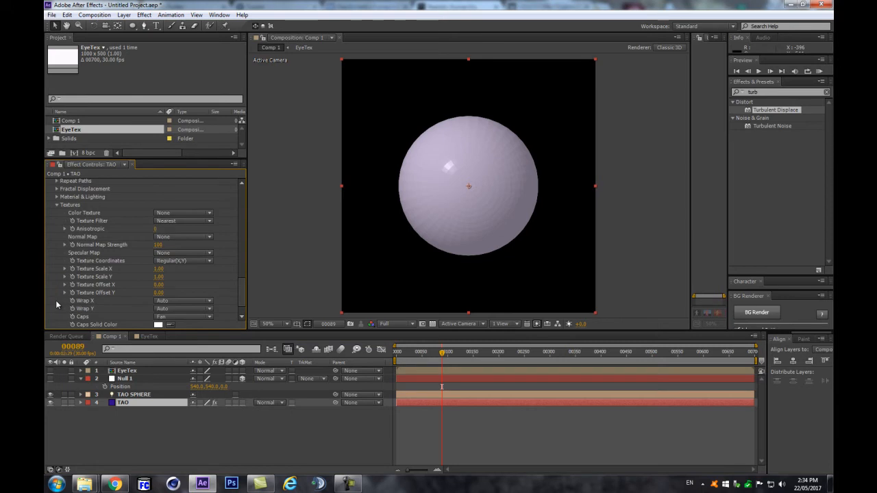
click(165, 213)
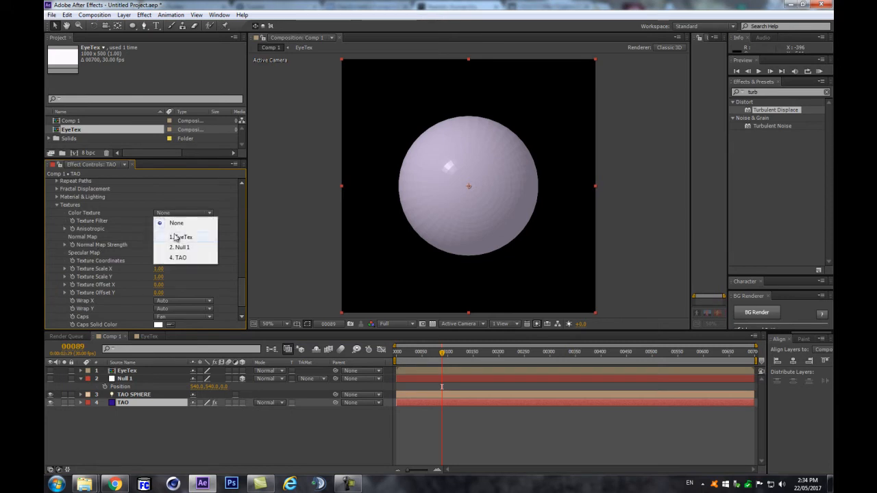
click(173, 234)
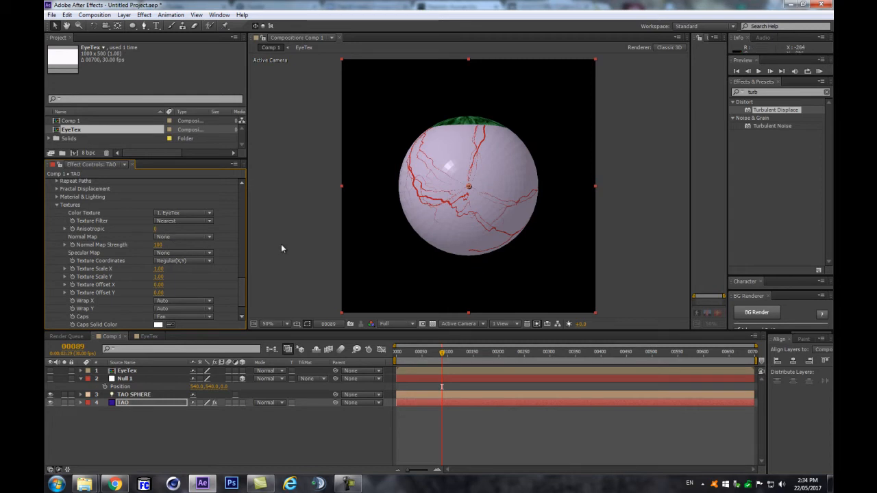
click(136, 397)
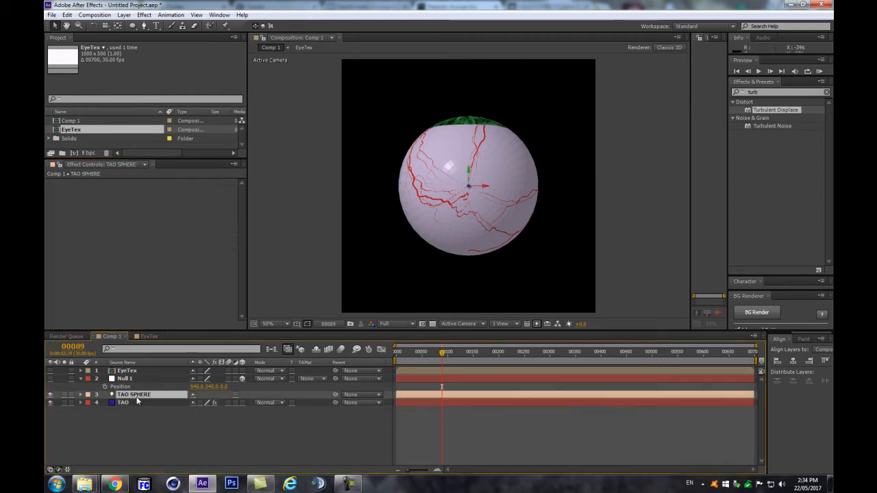
Step: Rotate TAO SPHERE 90° on X so the green iris faces the camera
key(r)
drag(206, 410, 251, 412)
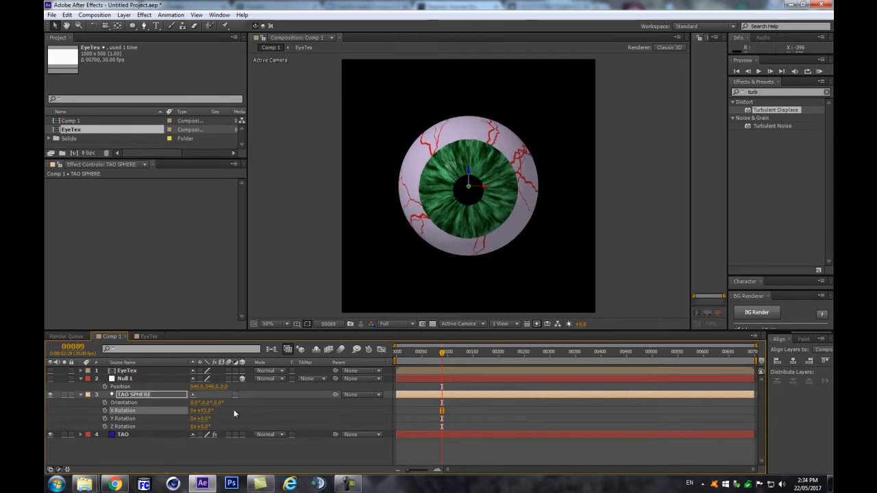
key(ctrl+z)
key(ctrl+alt+o)
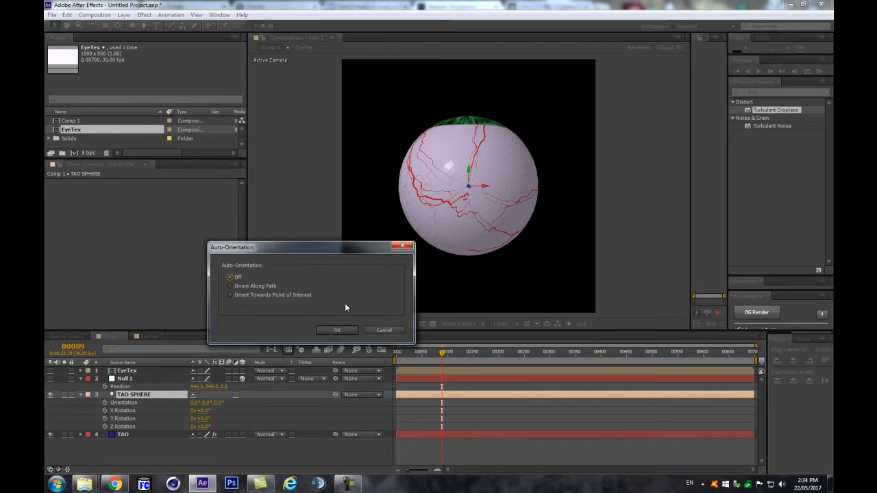
drag(327, 250, 385, 287)
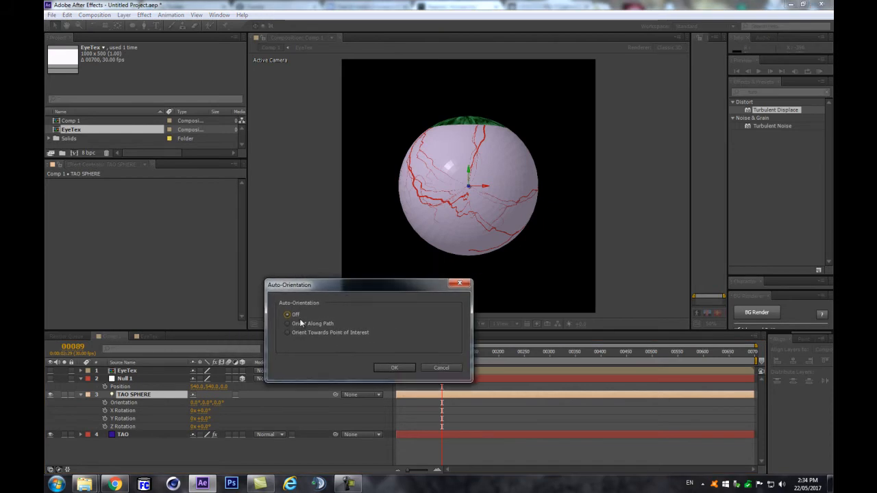
click(431, 366)
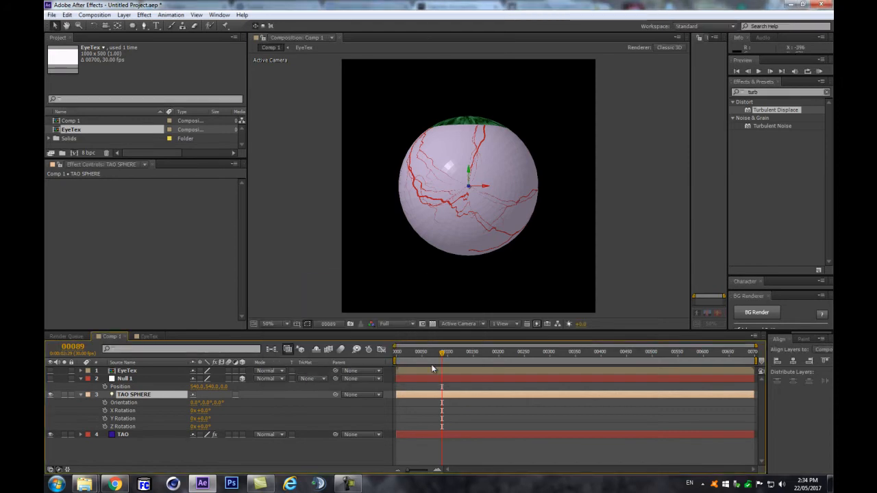
key(ctrl+alt+o)
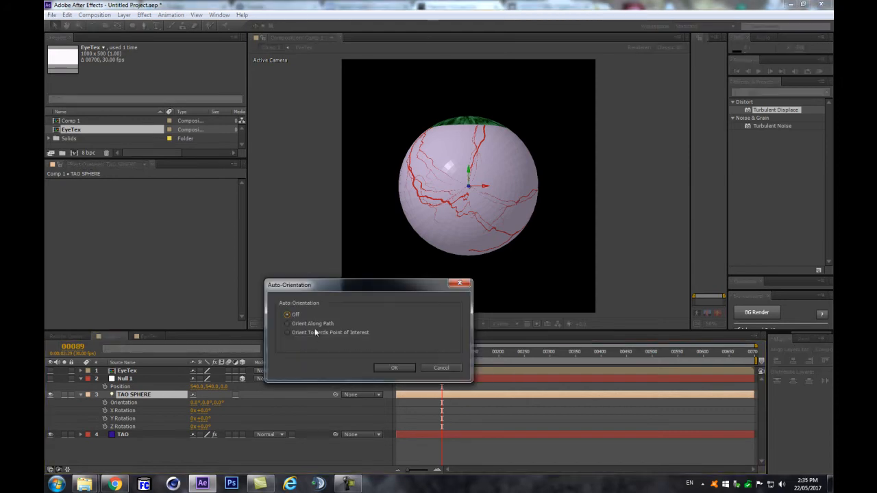
click(400, 368)
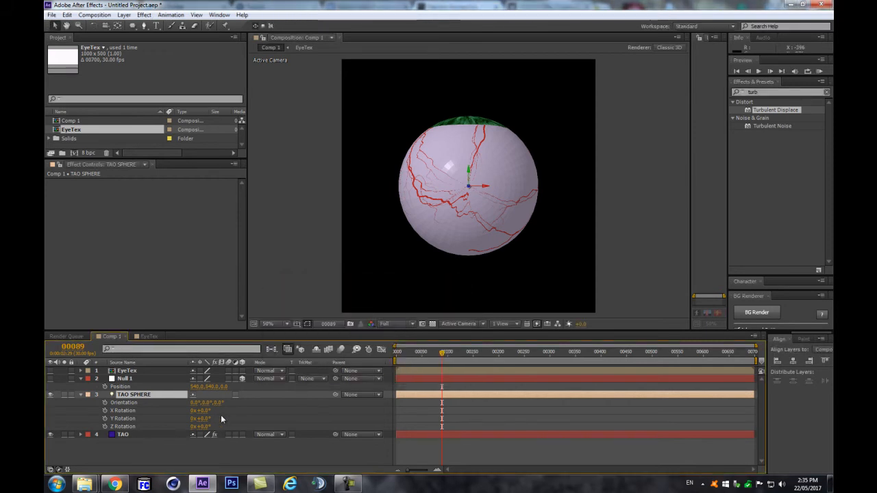
drag(203, 412, 241, 408)
Step: Preview the animation around frame 42, then open the EyeTex composition
key(space)
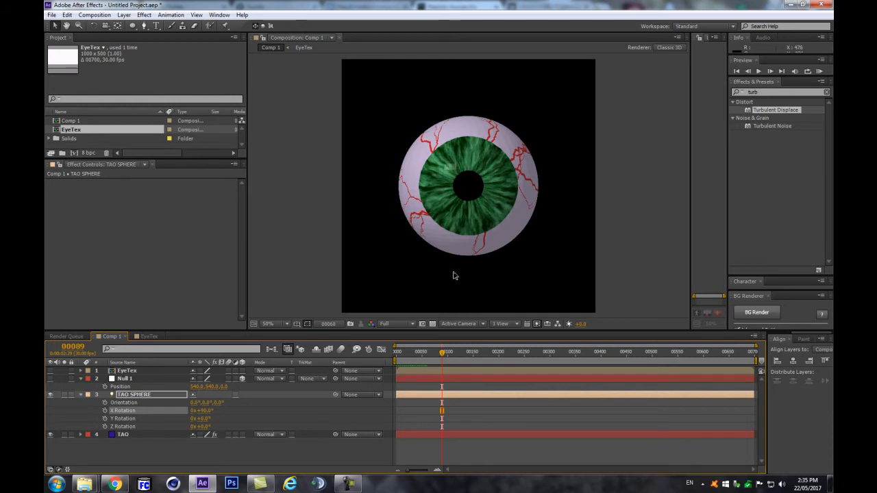
scroll(462, 222, up, 1)
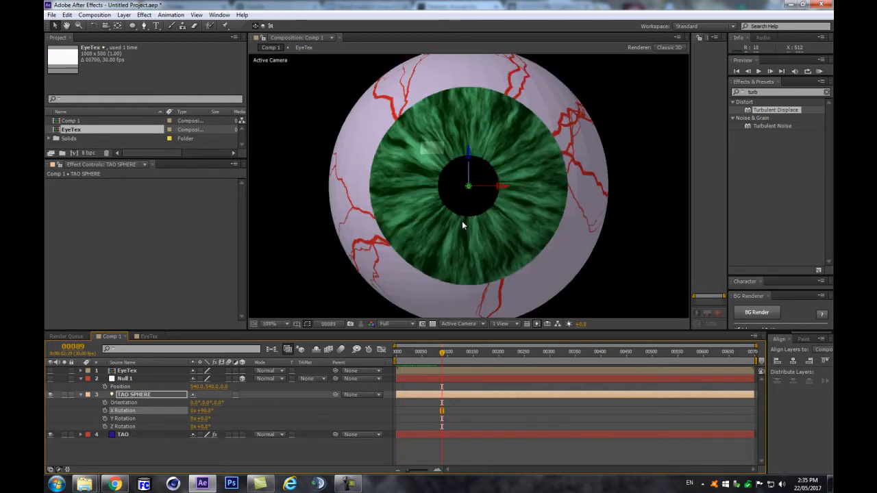
scroll(470, 293, down, 3)
drag(441, 353, 418, 359)
scroll(451, 275, up, 3)
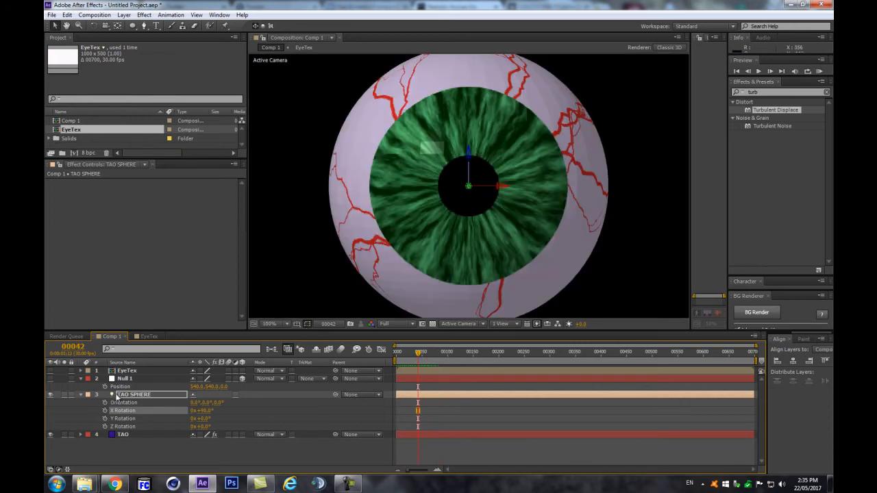
click(135, 435)
scroll(204, 210, down, 10)
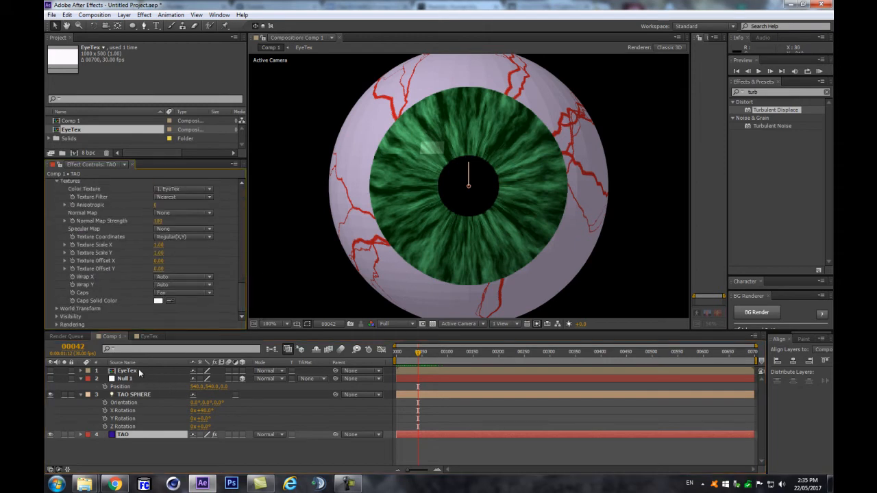
double_click(140, 372)
click(130, 387)
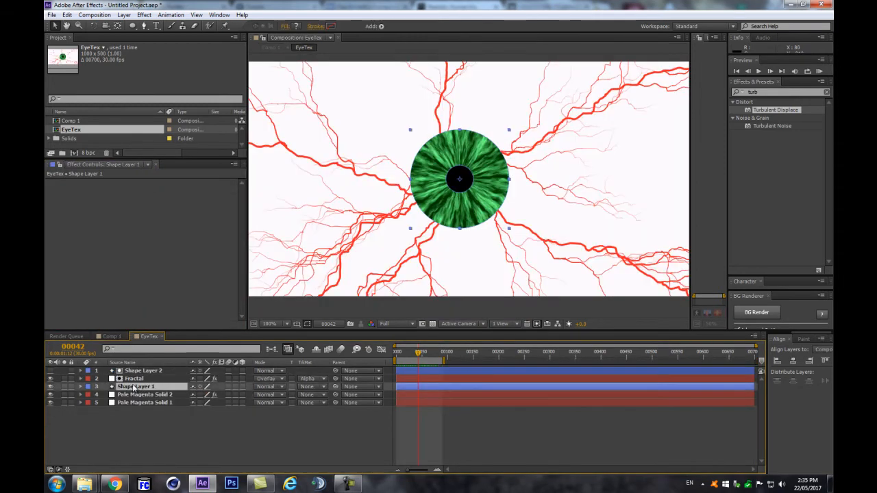
Step: Parent Shape Layer 2 to Shape Layer 1 and scale the iris down to about 77%
click(127, 372)
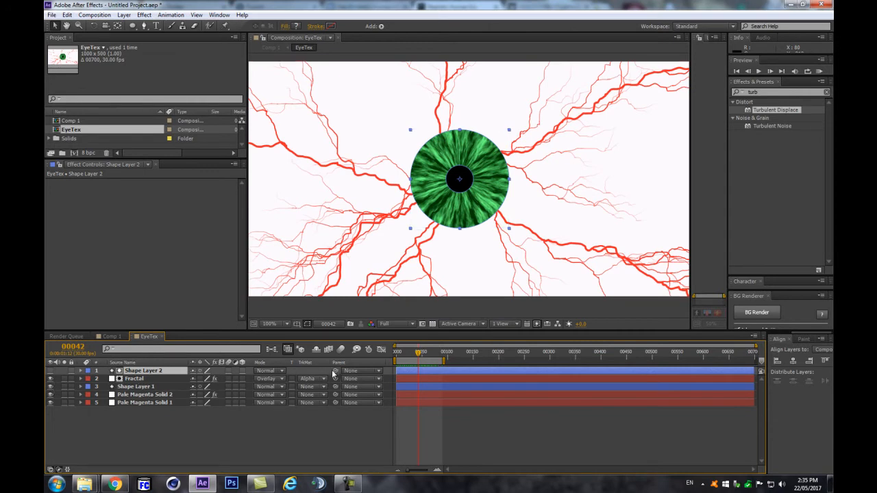
drag(336, 371, 151, 389)
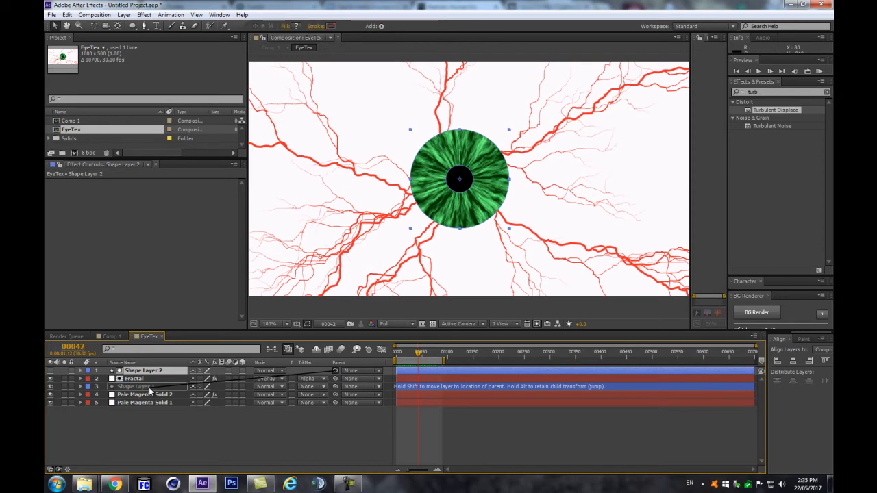
drag(150, 390, 151, 388)
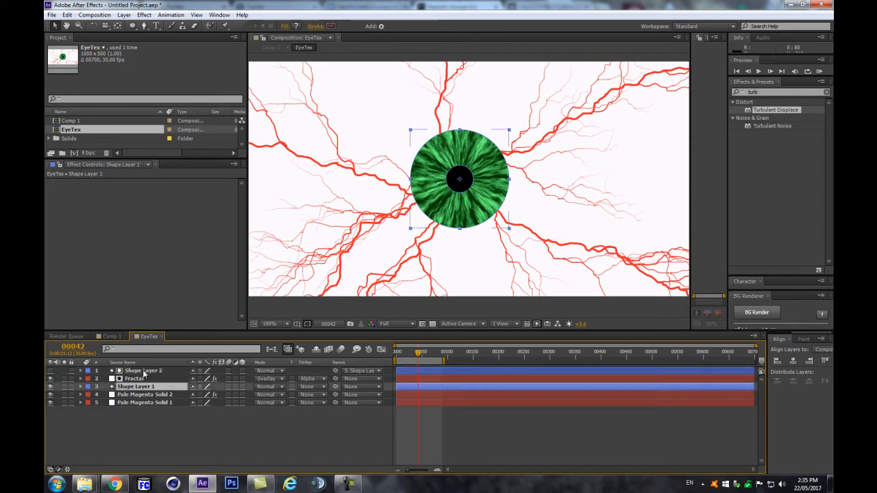
key(s)
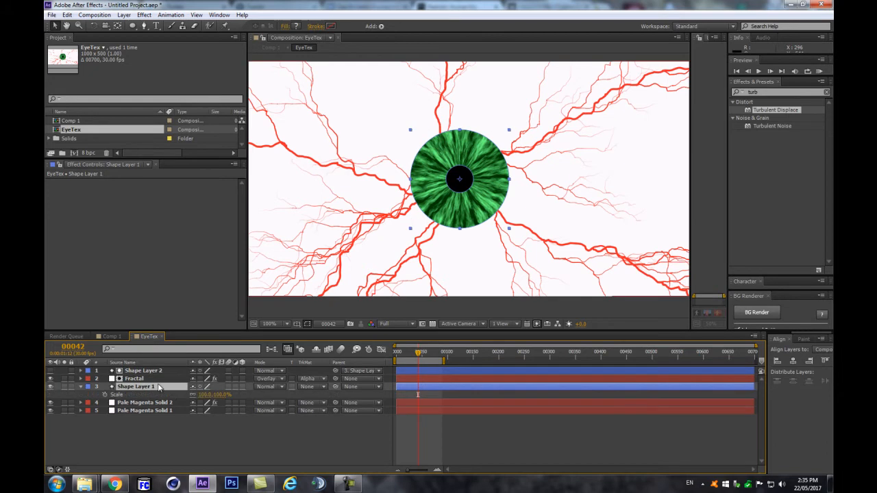
mouse_move(206, 400)
mouse_down()
mouse_move(165, 399)
mouse_move(194, 395)
mouse_up()
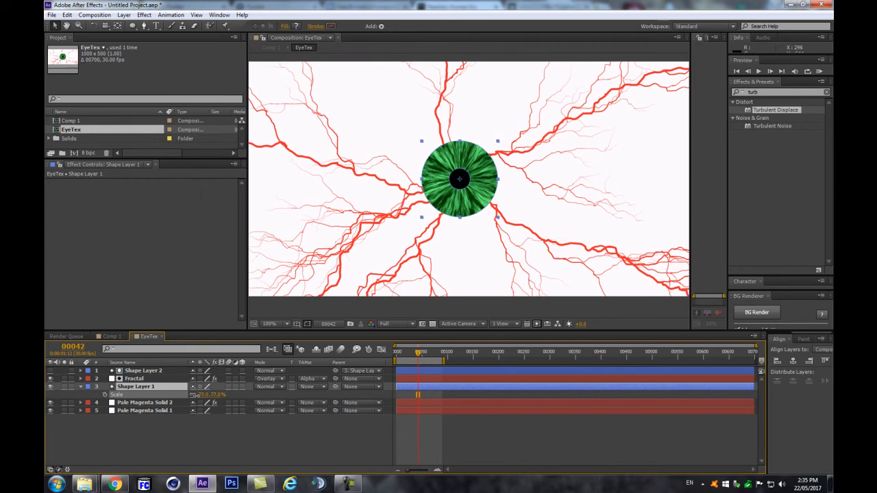
click(231, 432)
click(271, 351)
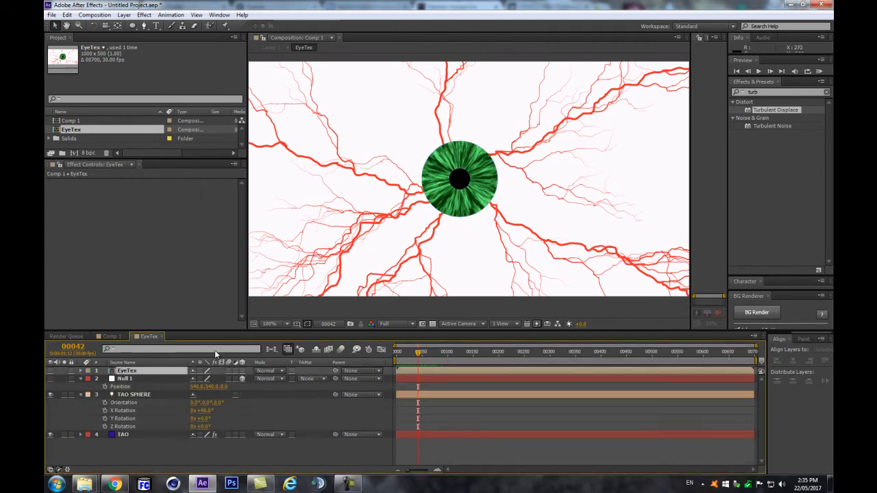
Step: Back in Comp 1, scrub the timeline and set TAO SPHERE's X Rotation to about 92°
click(217, 352)
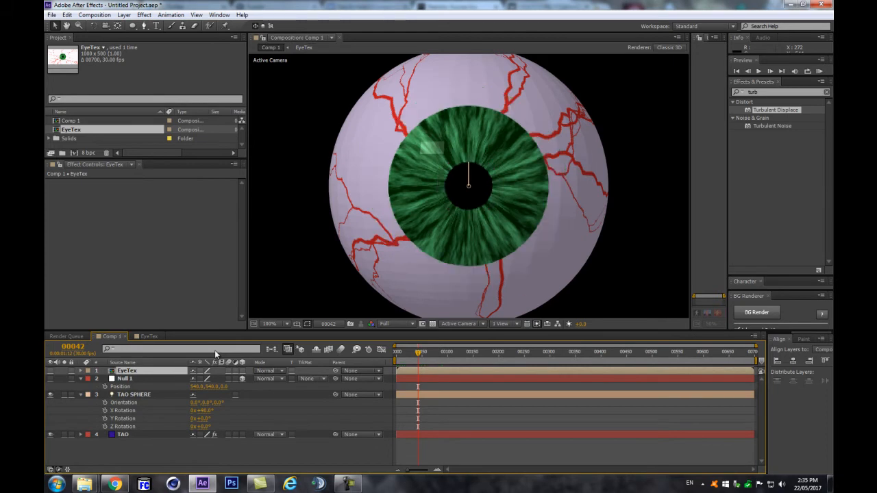
scroll(332, 110, down, 3)
scroll(329, 118, up, 2)
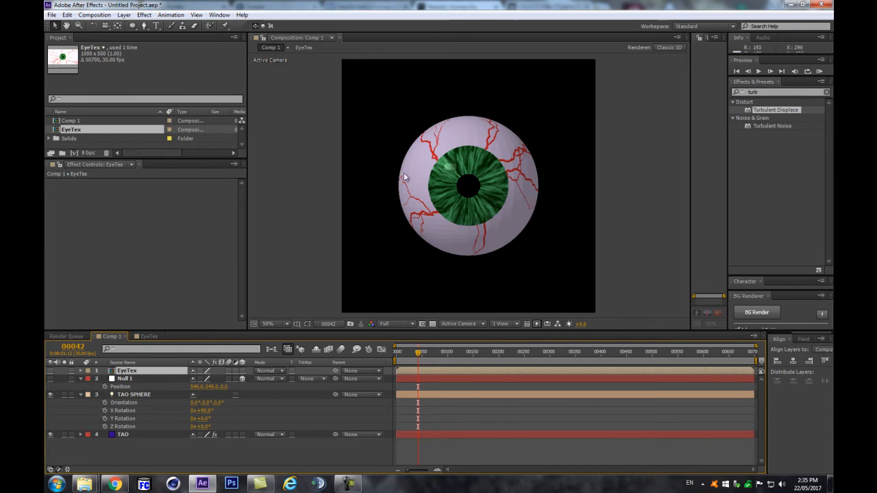
scroll(420, 164, down, 2)
scroll(414, 267, up, 2)
mouse_move(418, 353)
mouse_down()
mouse_move(388, 368)
mouse_move(499, 360)
mouse_move(420, 367)
mouse_move(427, 363)
mouse_up()
scroll(488, 218, up, 1)
scroll(503, 211, down, 1)
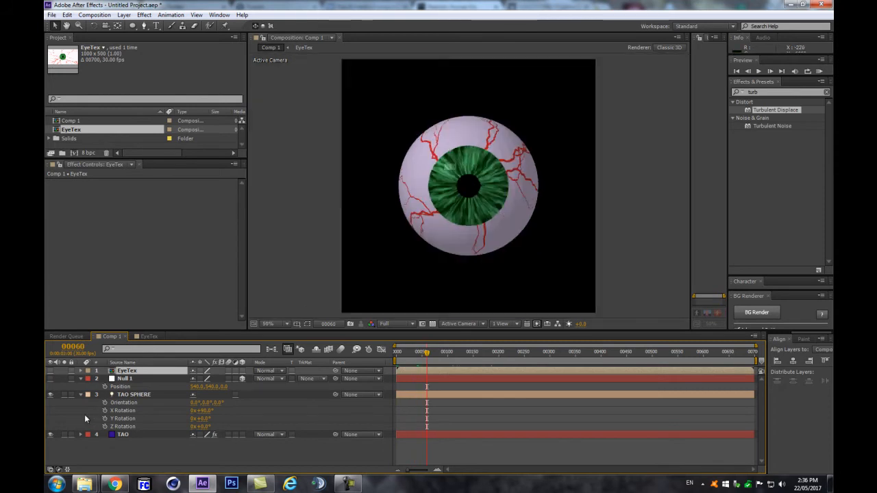
click(120, 435)
drag(240, 198, 240, 326)
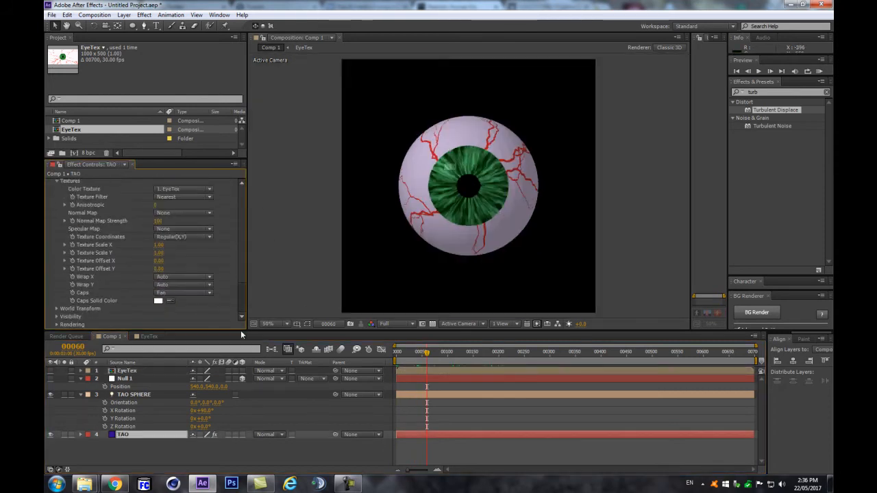
drag(205, 411, 218, 421)
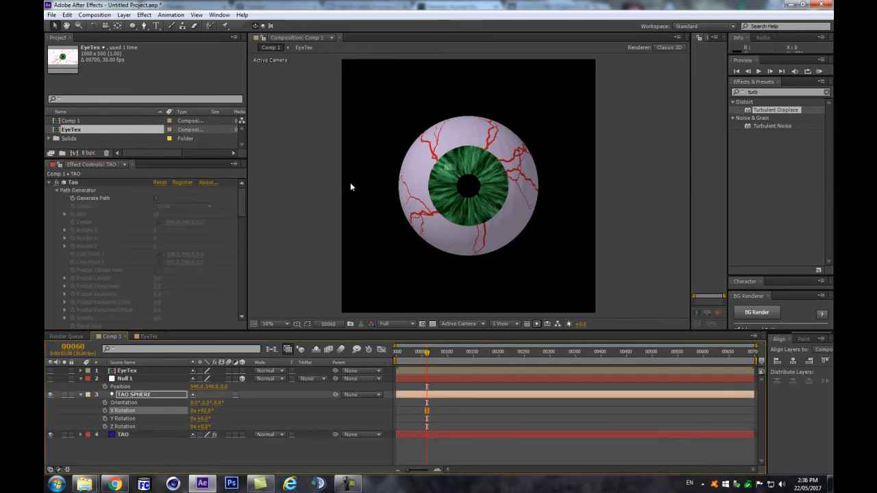
Step: Finish the X rotation test and collapse all open layer properties
click(350, 183)
scroll(434, 162, up, 1)
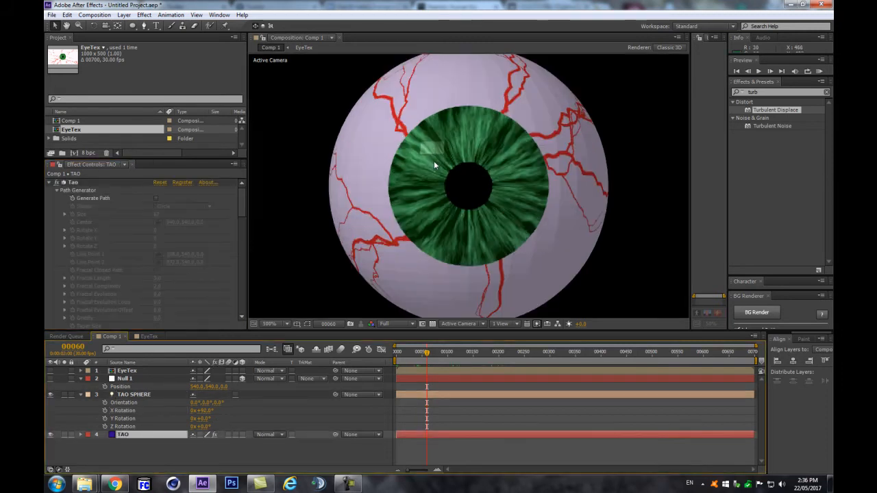
scroll(432, 162, down, 1)
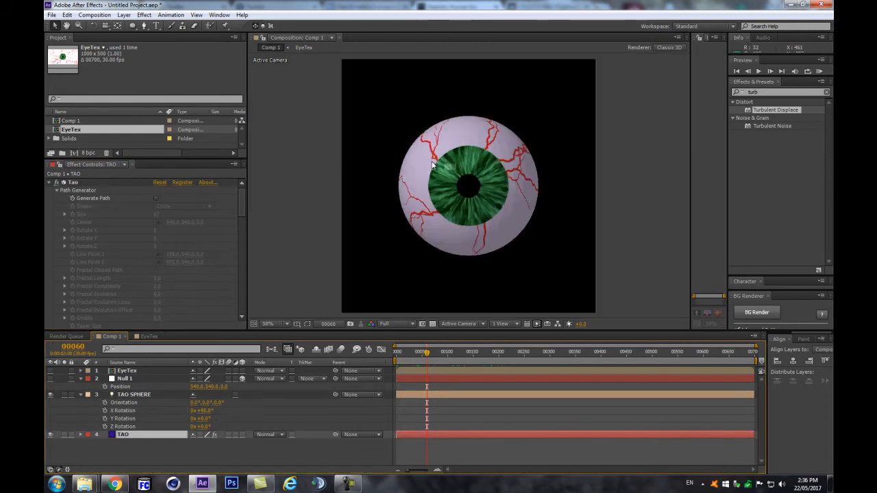
key(ctrl+a)
click(80, 395)
click(122, 432)
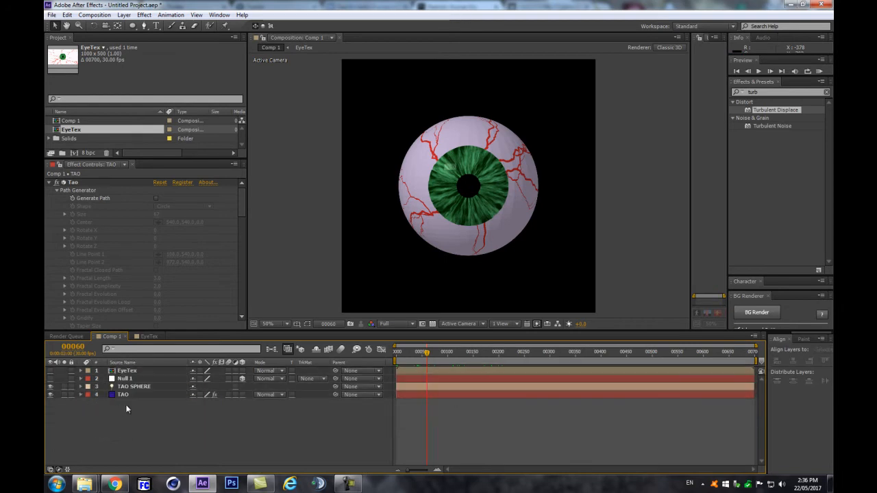
Step: Undo the test rotations on TAO SPHERE and delete the layer
click(156, 387)
key(r)
drag(194, 410, 224, 409)
key(ctrl+z)
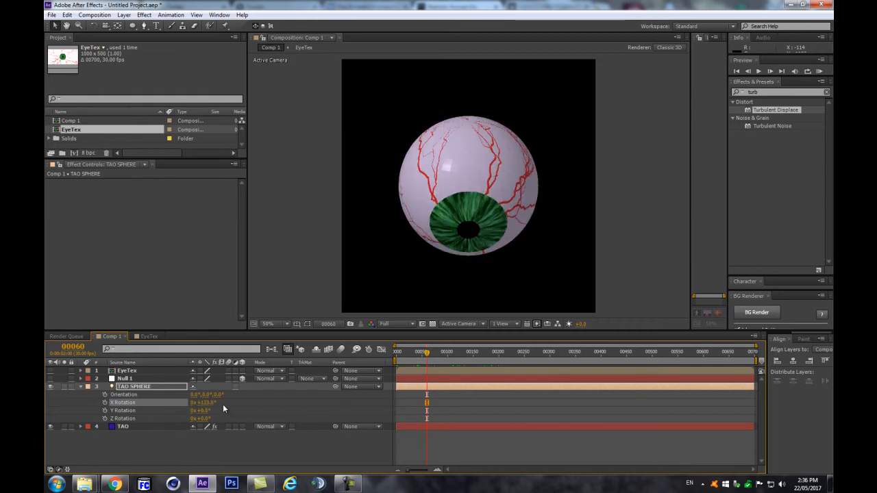
key(ctrl+z)
click(130, 427)
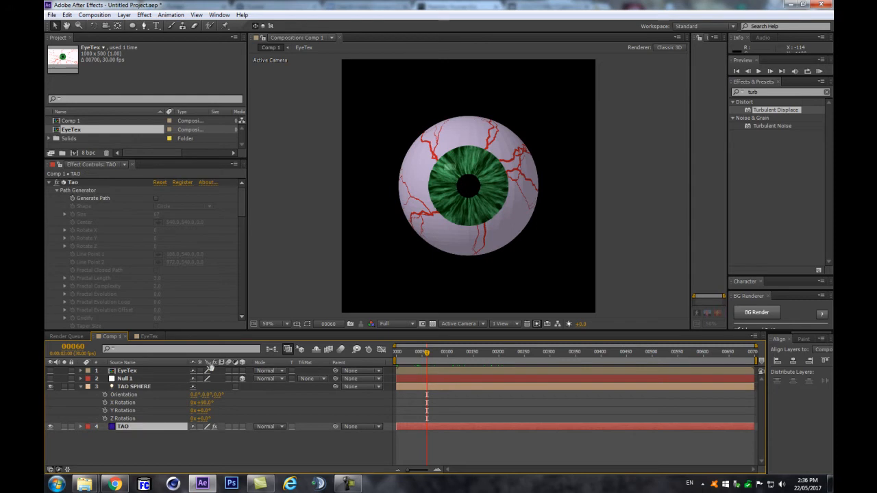
click(181, 387)
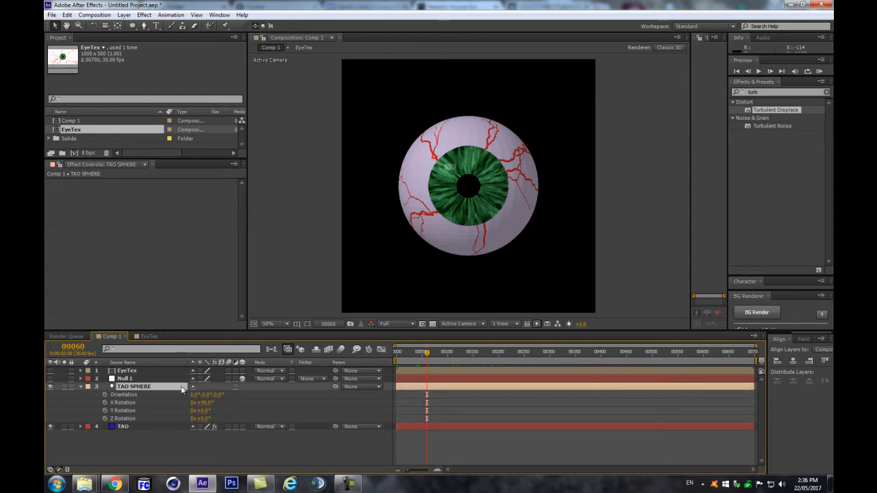
key(Delete)
click(128, 388)
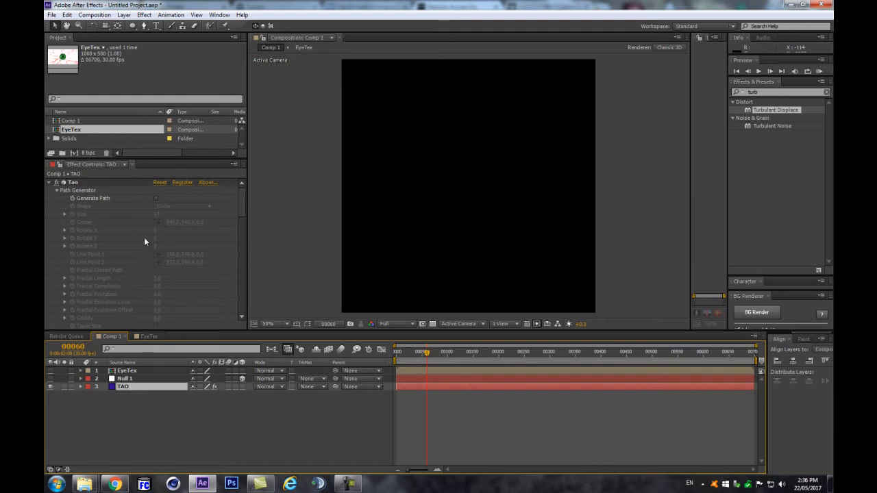
Step: Enable TAO's Generate Path, set Segment Mode to Repeat Sphere, and raise the Sides count
click(156, 198)
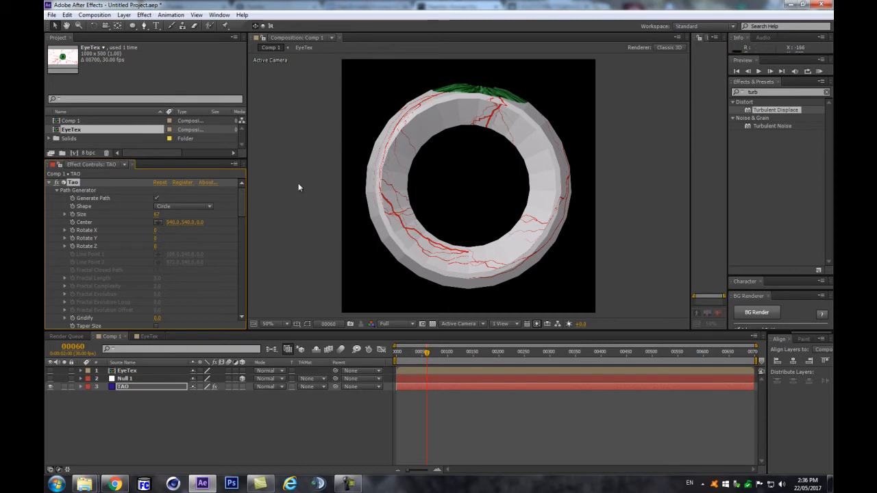
scroll(171, 240, down, 3)
scroll(171, 269, down, 4)
click(165, 284)
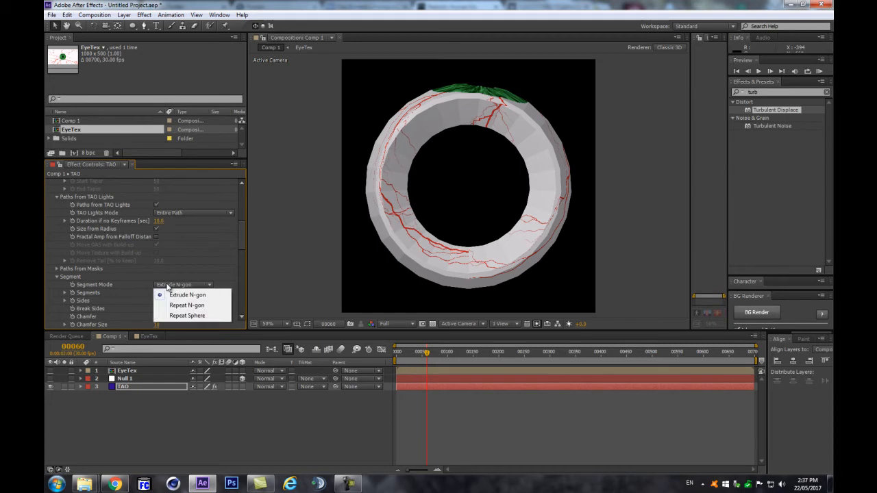
click(191, 315)
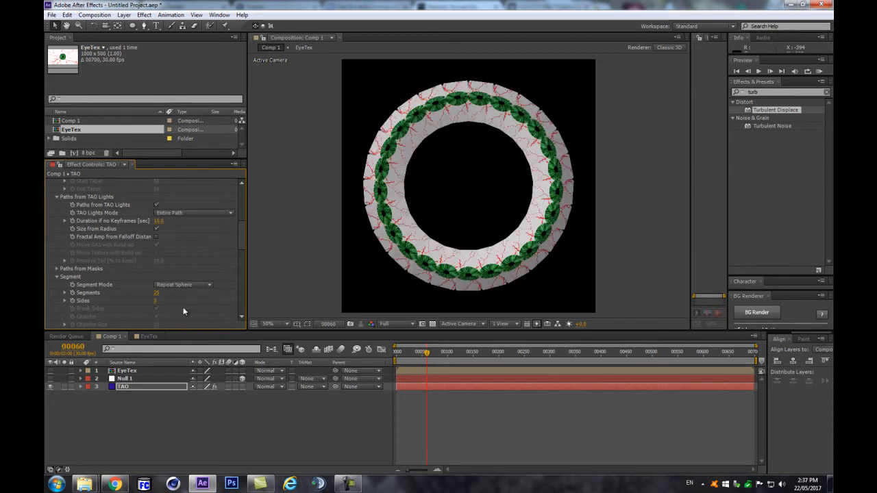
drag(152, 302, 232, 281)
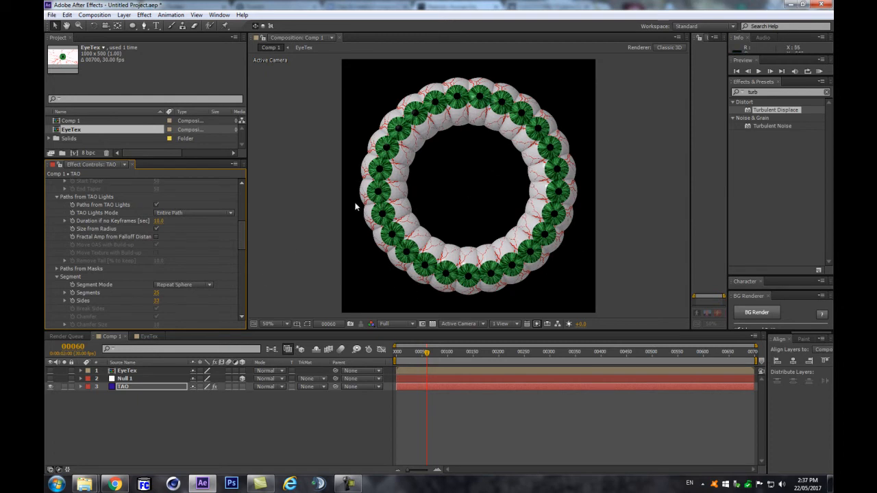
drag(241, 235, 242, 178)
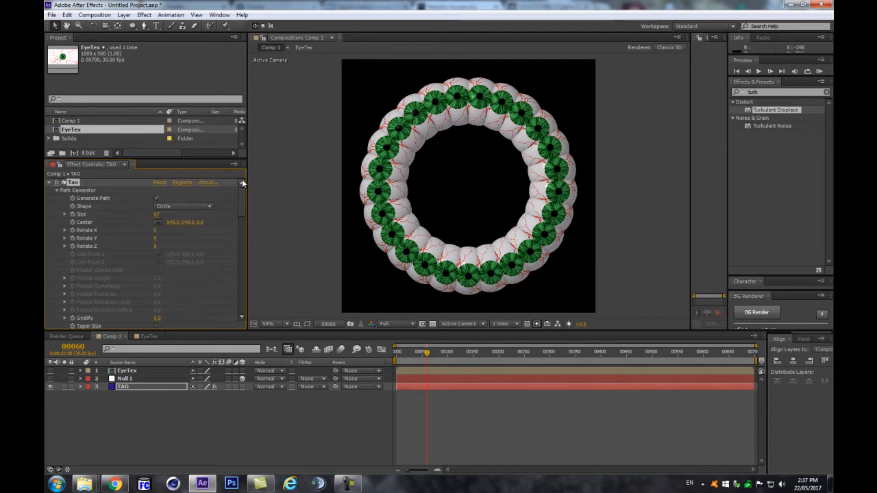
Step: Adjust the Path Generator Size and reduce the segment Size to about 30
mouse_move(156, 214)
mouse_down()
mouse_move(137, 217)
mouse_move(159, 213)
mouse_move(150, 214)
mouse_up()
drag(242, 214, 237, 320)
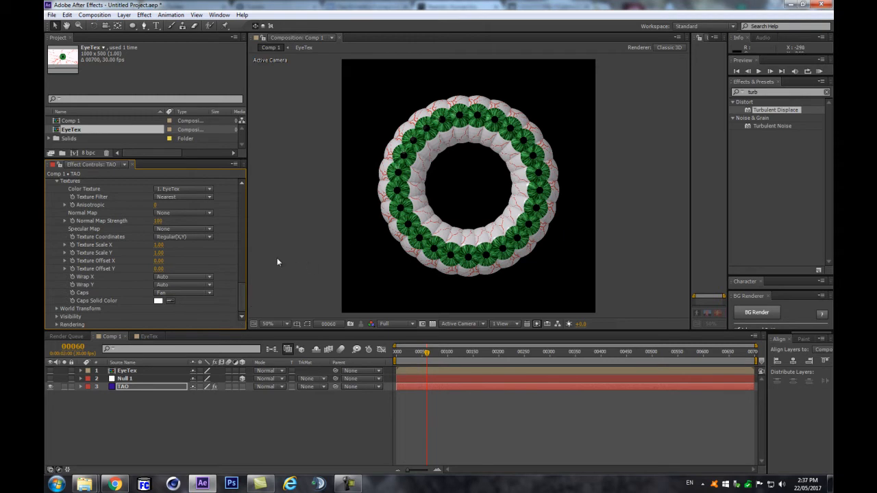
scroll(183, 246, up, 5)
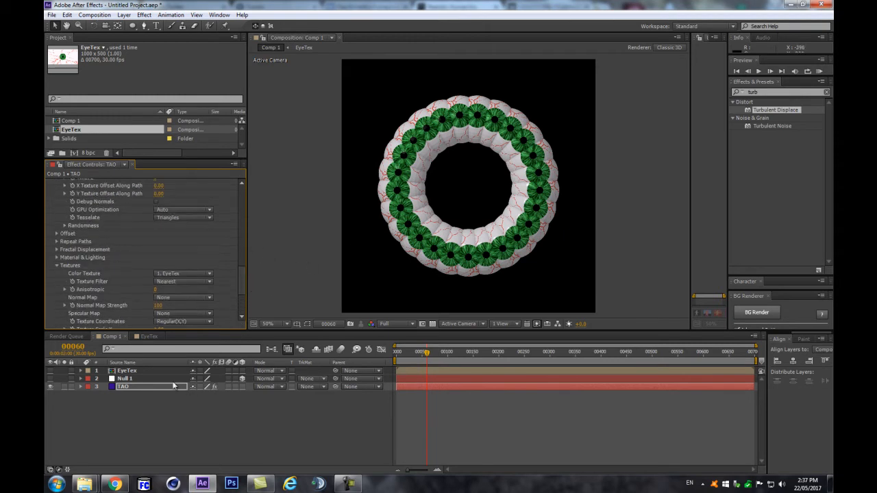
key(Return)
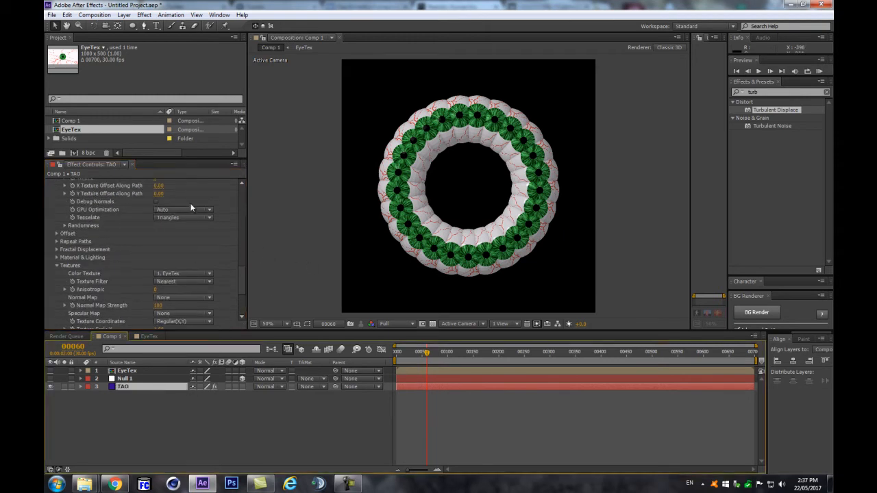
scroll(198, 239, up, 10)
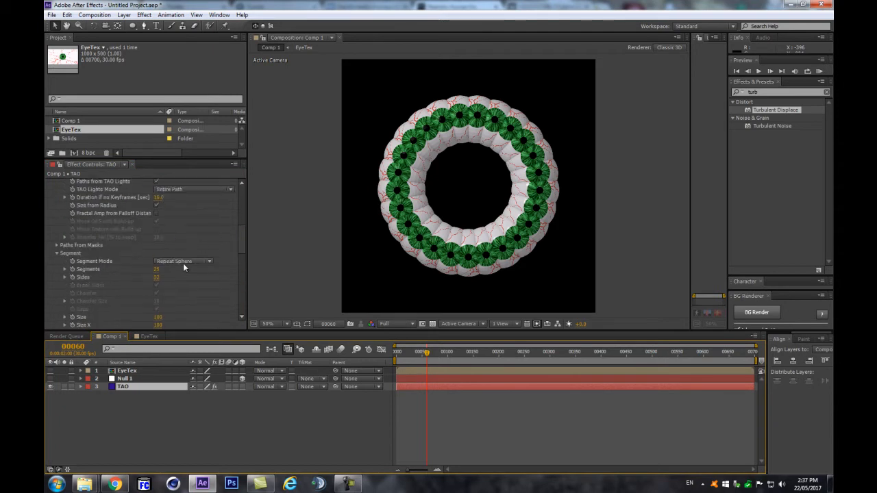
drag(157, 276, 128, 284)
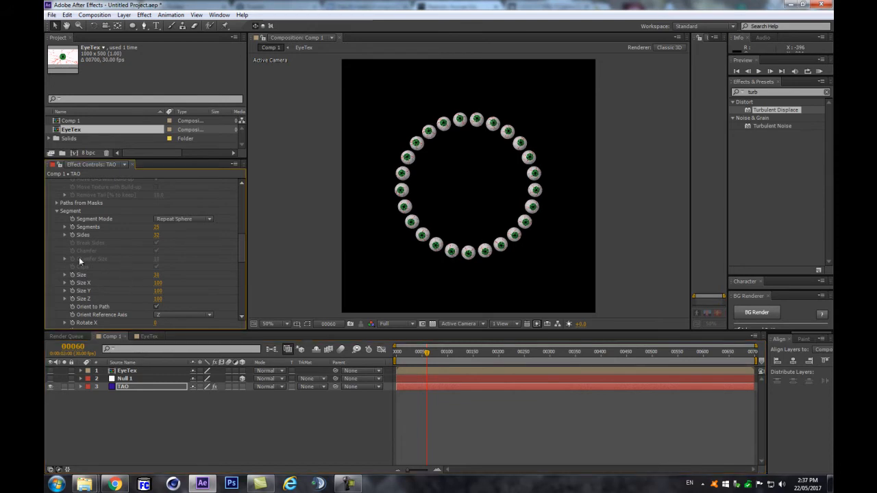
Step: View the comp at 100% and try a segment Rotate X scrub on the eyeballs, then undo it
key(slash)
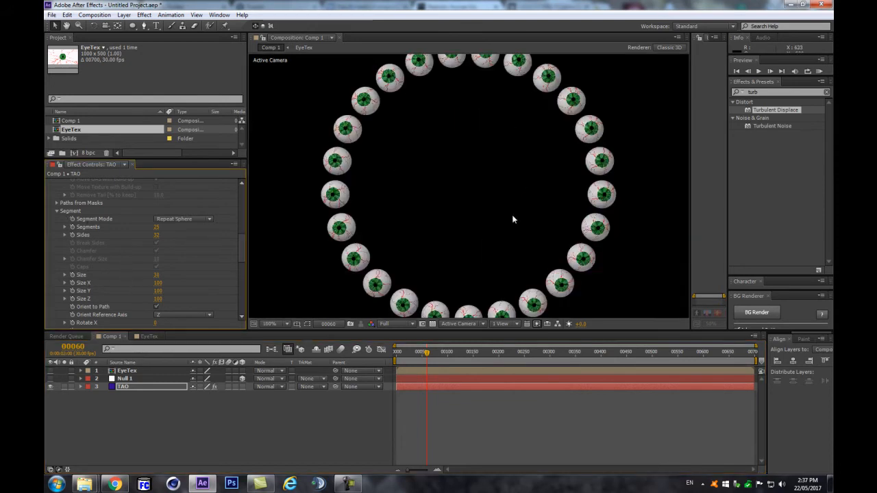
scroll(400, 243, down, 2)
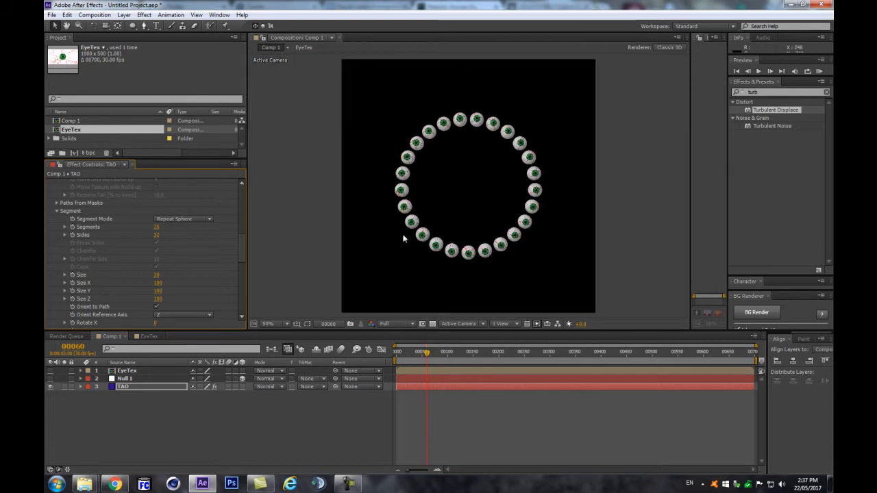
scroll(144, 301, down, 2)
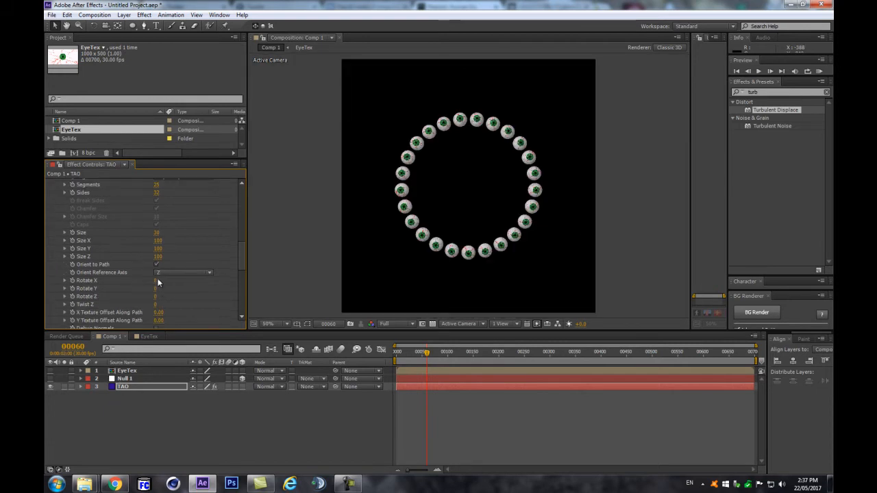
drag(156, 281, 218, 280)
key(ctrl+z)
key(ctrl+z)
Step: Set TAO's segment Rotate Z to about 88 so the eyeballs show their white, veined backs
scroll(555, 159, up, 1)
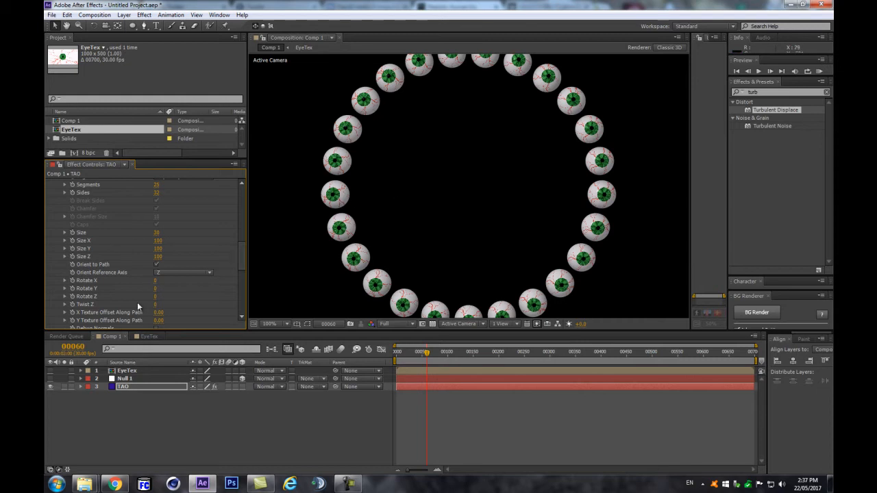
mouse_move(184, 284)
mouse_down()
mouse_move(161, 299)
mouse_move(186, 294)
mouse_up()
key(ctrl+z)
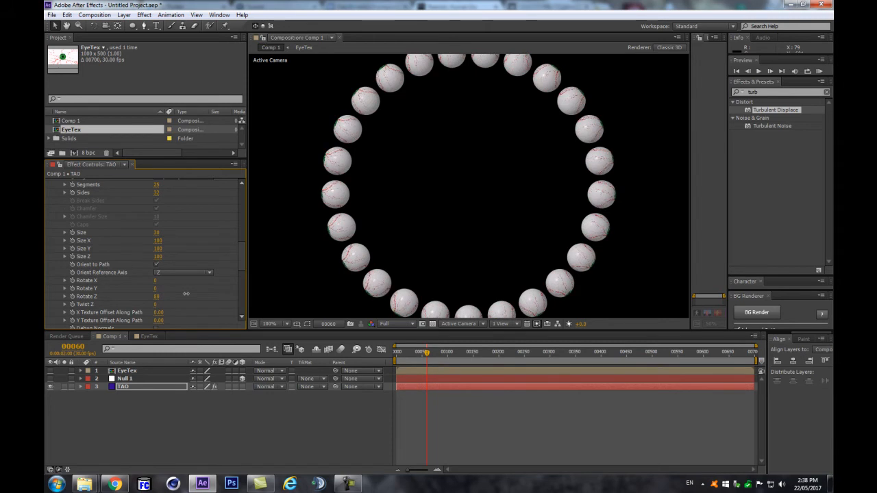
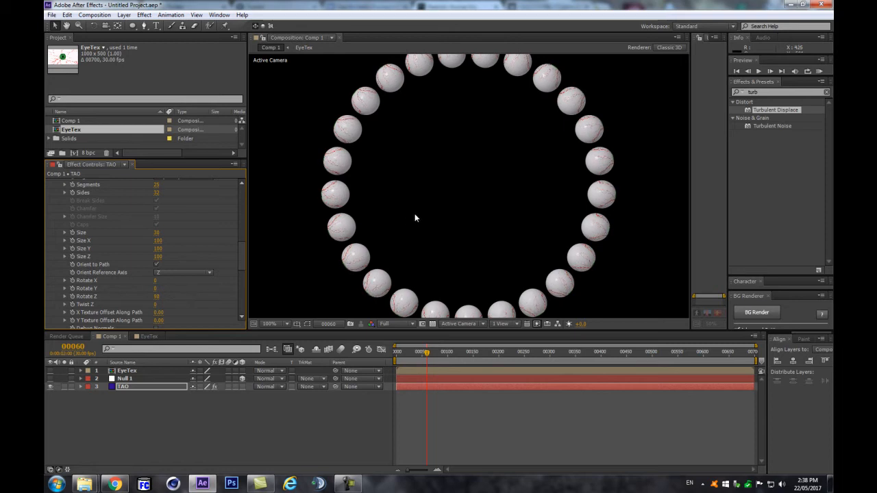
Step: Try a world Y rotation on the ring, undo it, and scrub time between frames 0 and 99
scroll(237, 252, down, 5)
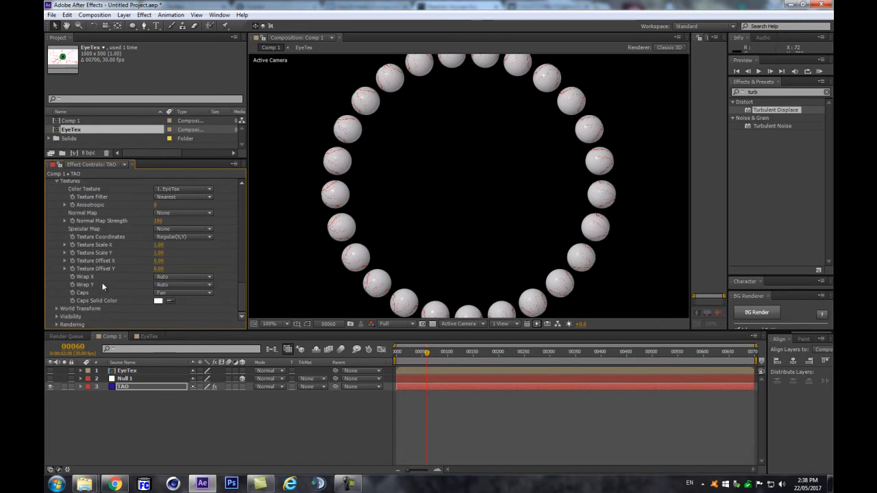
click(56, 309)
mouse_move(157, 309)
mouse_down()
mouse_move(191, 302)
mouse_move(172, 308)
mouse_up()
key(ctrl+z)
drag(431, 352, 384, 362)
click(447, 350)
scroll(477, 209, down, 2)
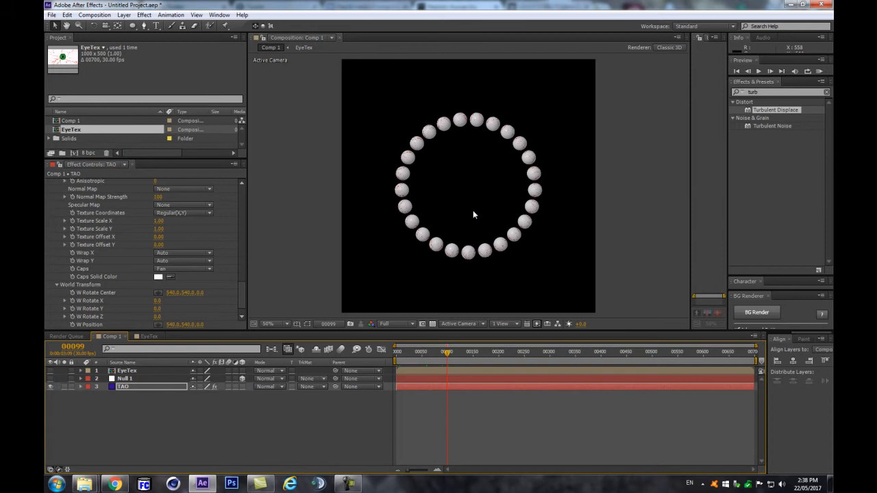
drag(452, 351, 395, 362)
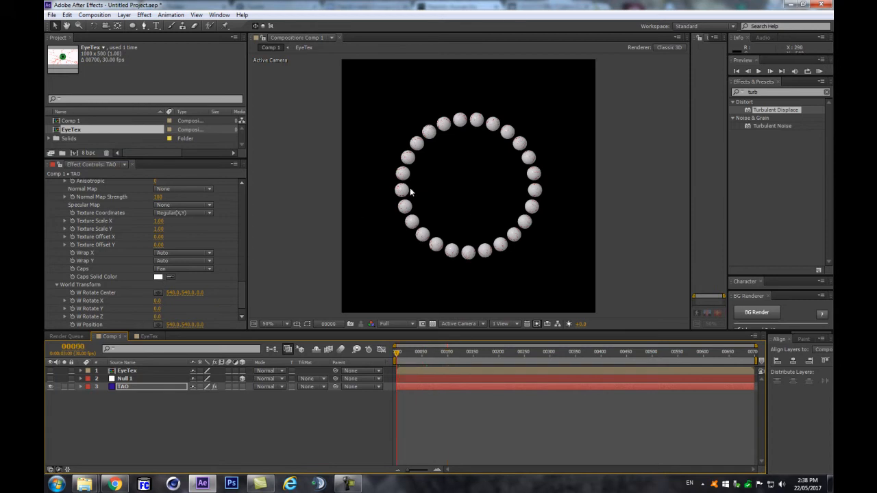
scroll(469, 205, up, 2)
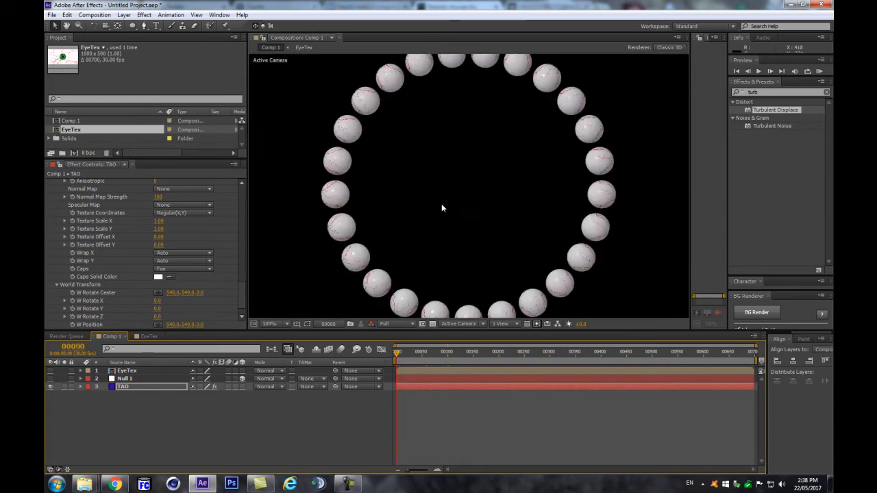
scroll(242, 294, down, 2)
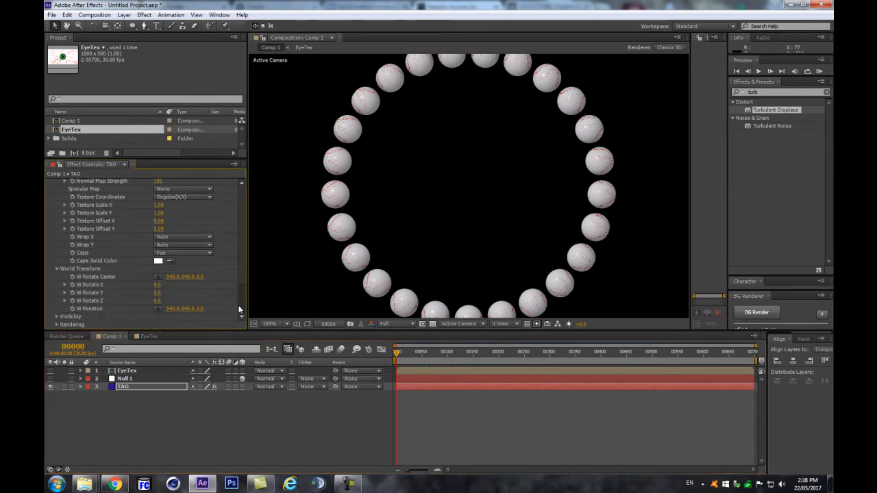
scroll(57, 231, up, 5)
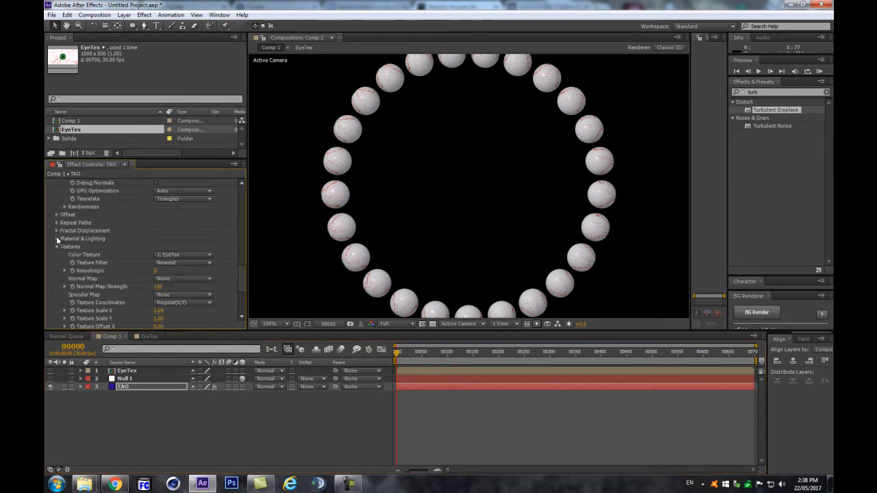
Step: Set R1 Repetitions to 3 and R1 World Pos X to 0 so the ring copies overlap
click(56, 223)
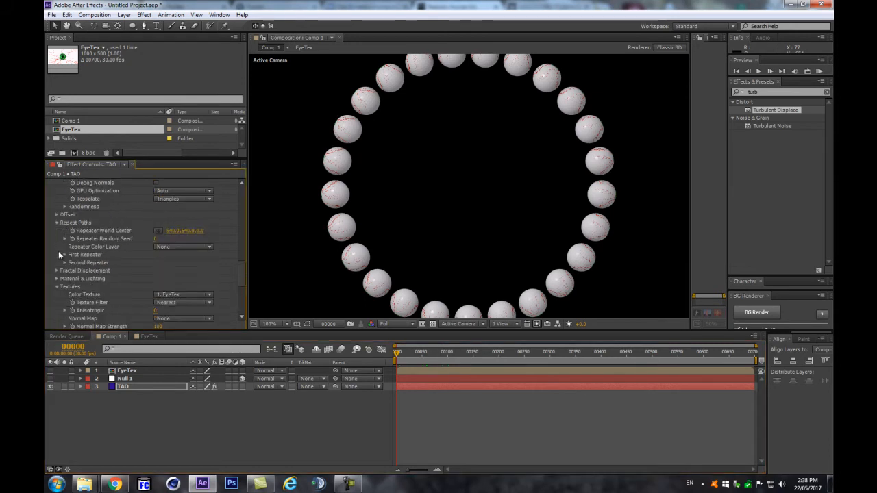
click(65, 255)
scroll(65, 254, down, 3)
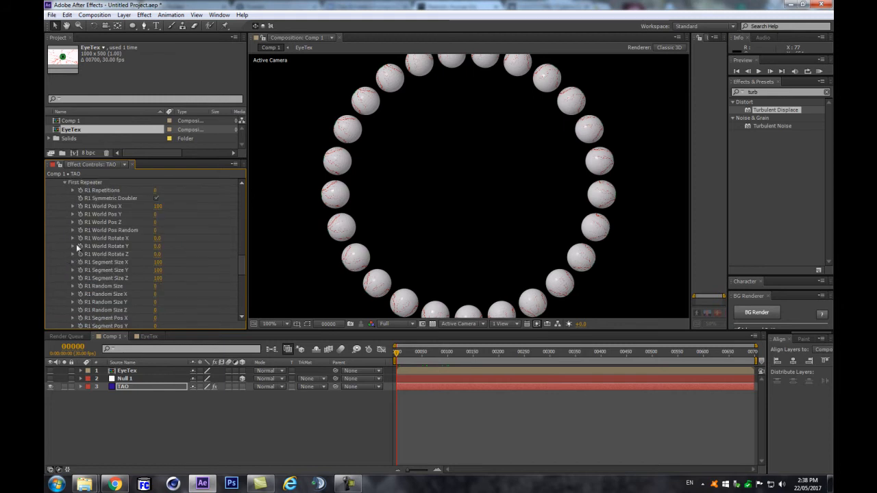
click(157, 191)
text(3)
key(Return)
scroll(333, 191, down, 3)
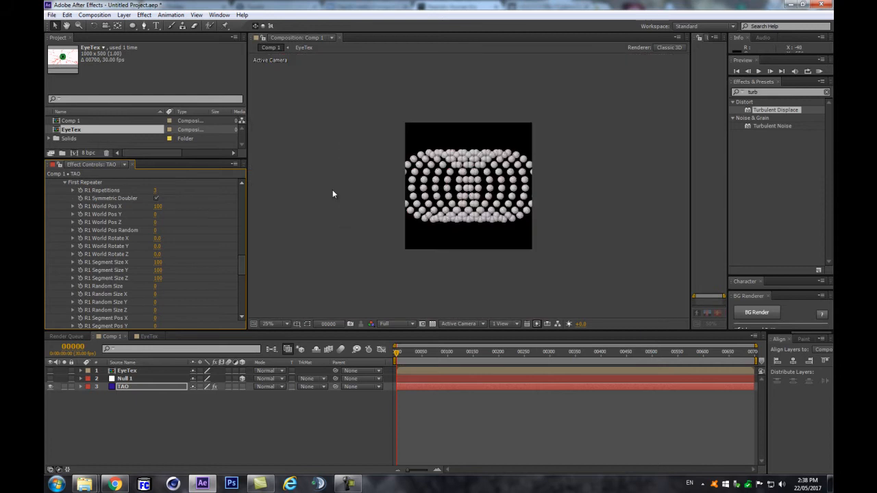
scroll(399, 194, up, 2)
click(158, 206)
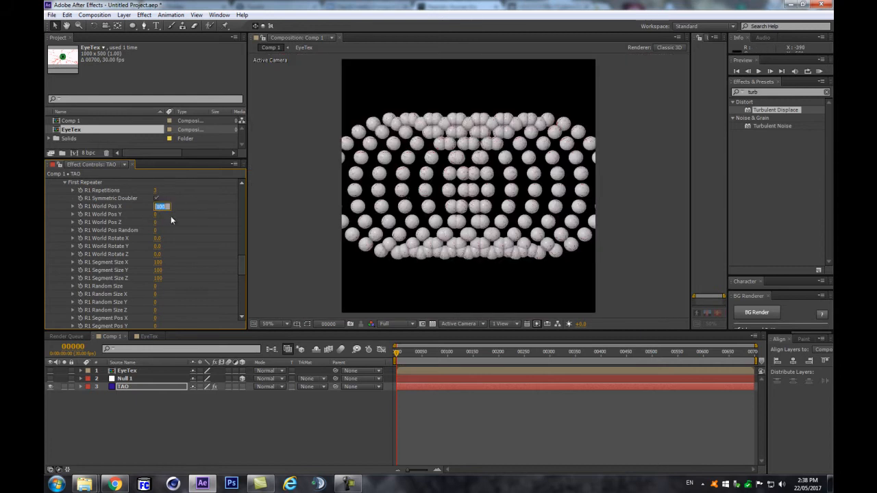
text(0)
key(Return)
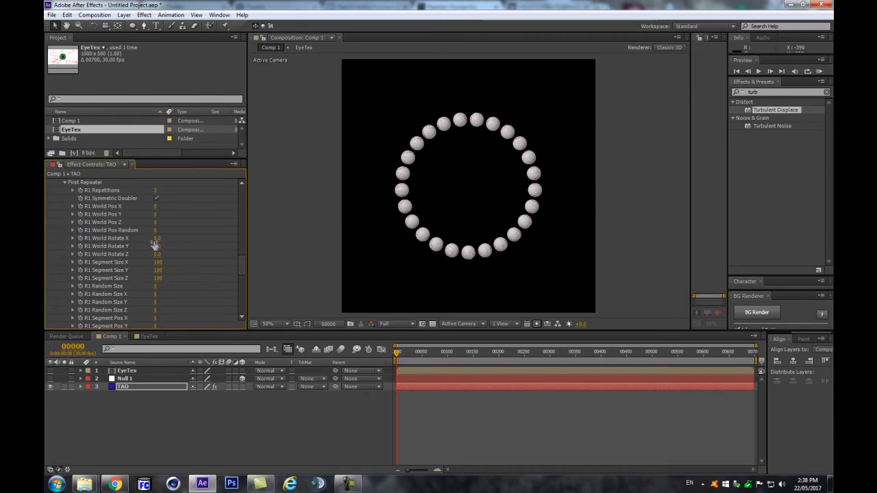
Step: Set R1 World Rotate X to 25 to tilt the rings into a barrel
drag(160, 238, 164, 238)
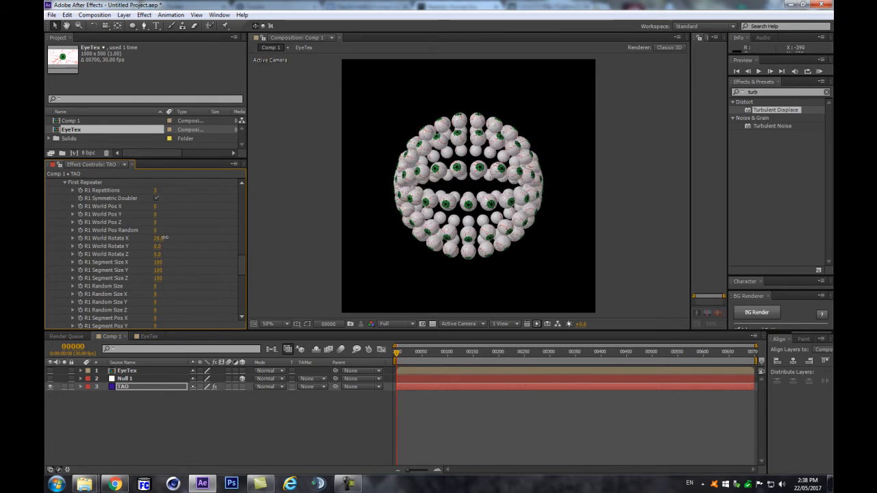
scroll(402, 198, up, 1)
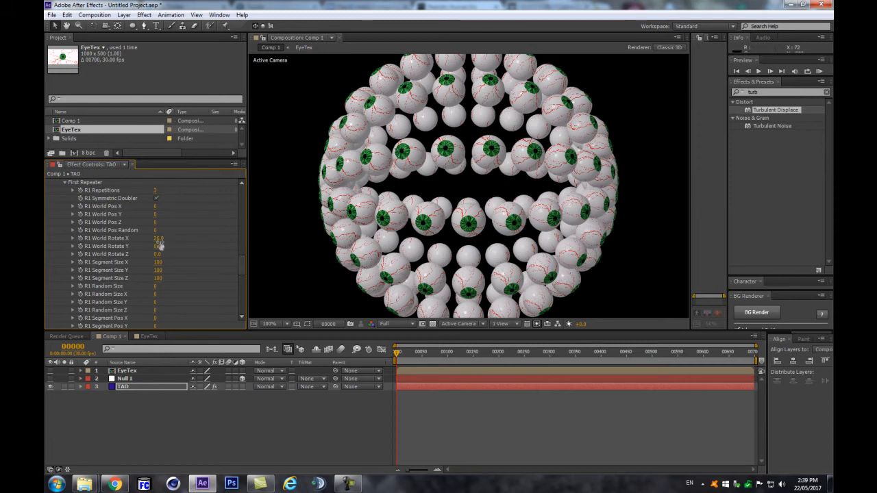
click(160, 239)
text(25)
key(Return)
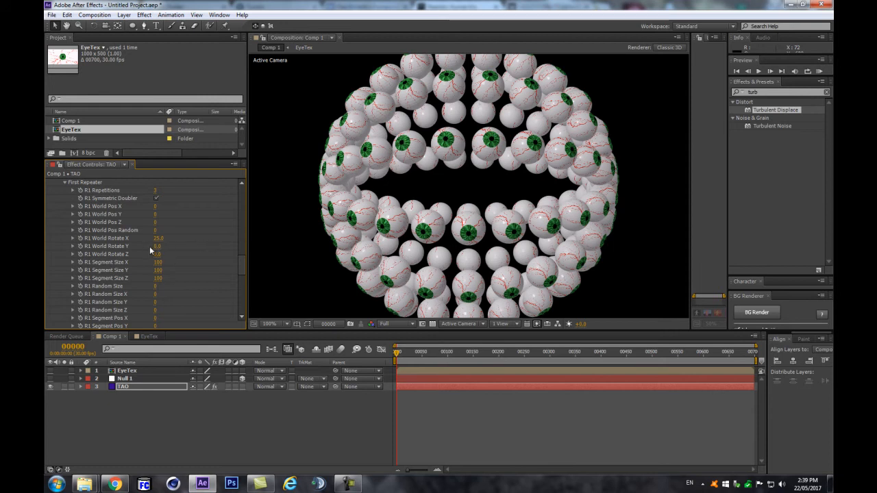
mouse_move(240, 264)
mouse_down()
mouse_move(241, 307)
mouse_move(256, 260)
mouse_up()
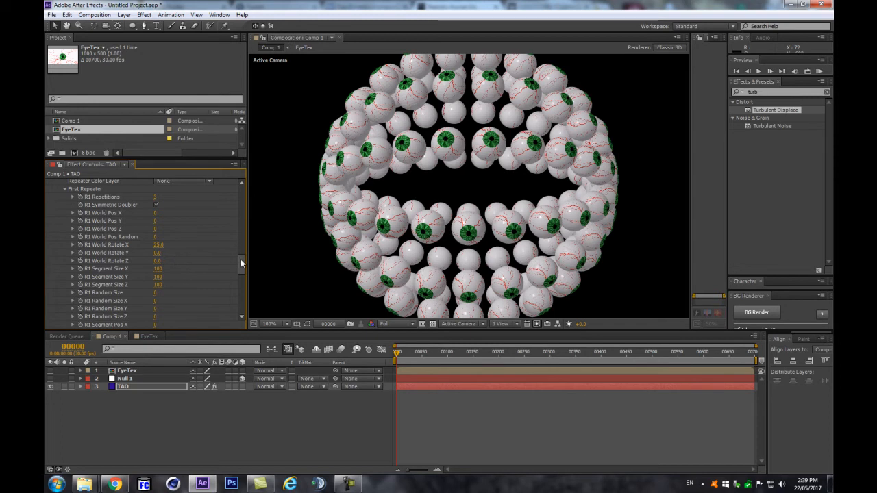
Step: Set the Second Repeater's World Pos Y to 0 and Repetitions to 1
scroll(241, 259, up, 2)
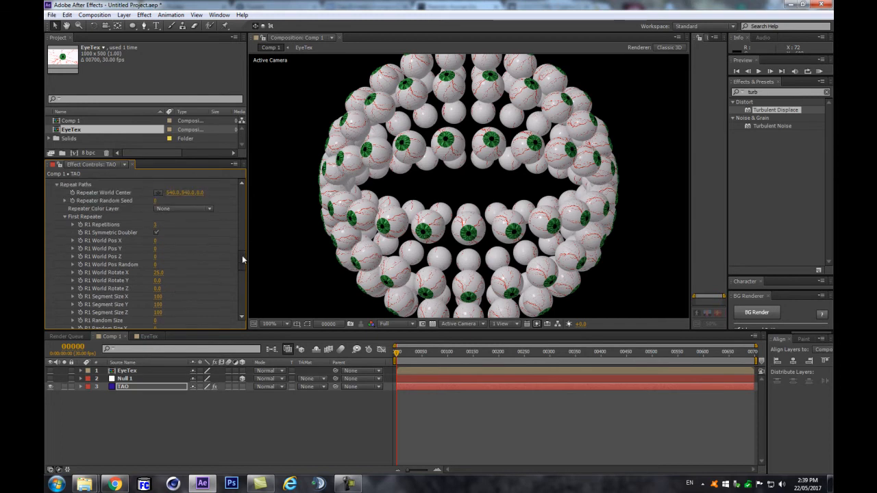
drag(242, 259, 234, 277)
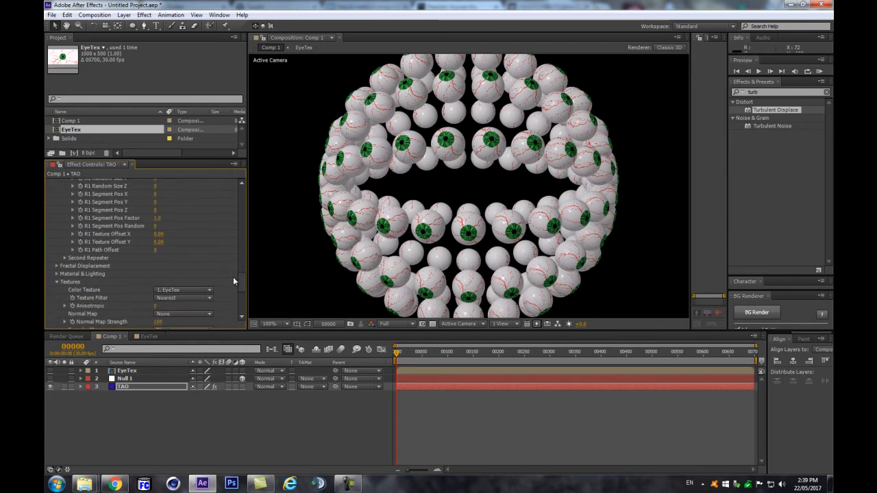
click(64, 257)
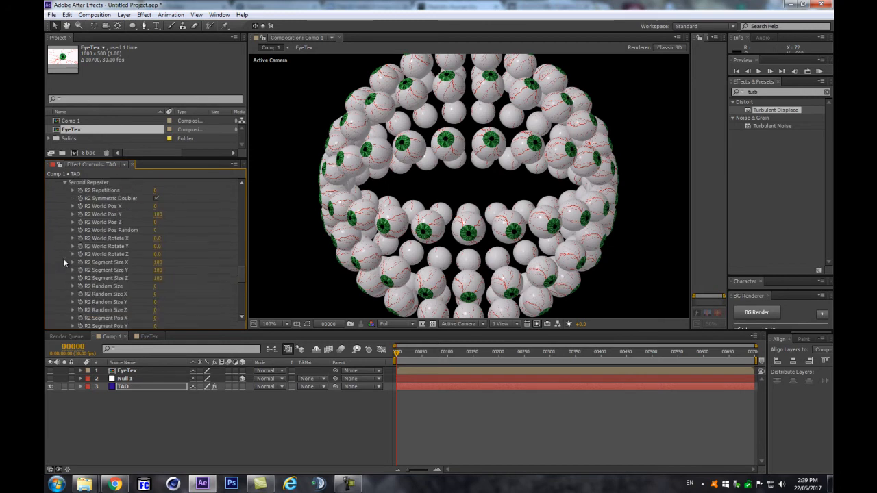
click(159, 214)
text(0)
key(Return)
click(157, 191)
text(1)
key(Return)
Step: Scrub R2 World Rotate Y up to 59 and zoom out to see the sphere
drag(158, 247, 170, 243)
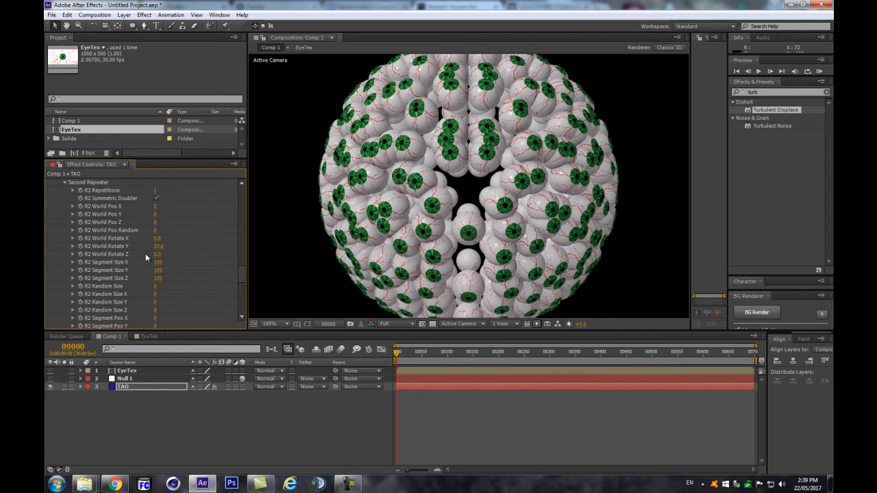
drag(157, 251, 166, 245)
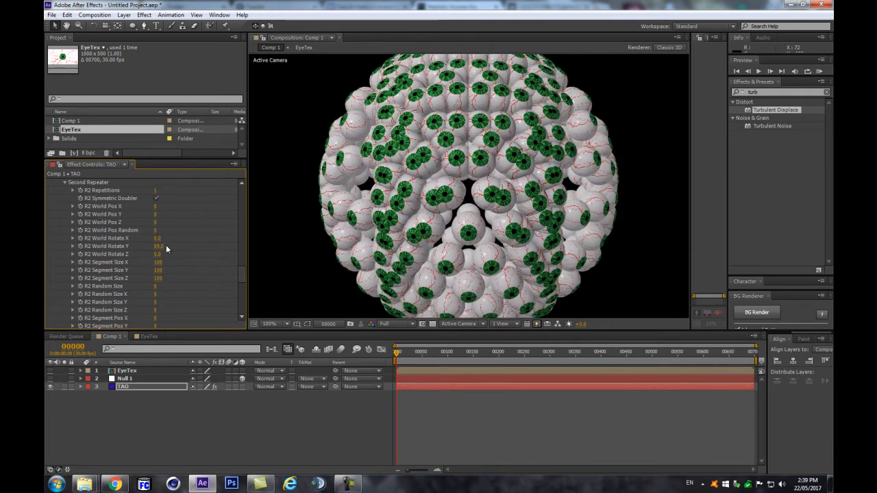
key(comma)
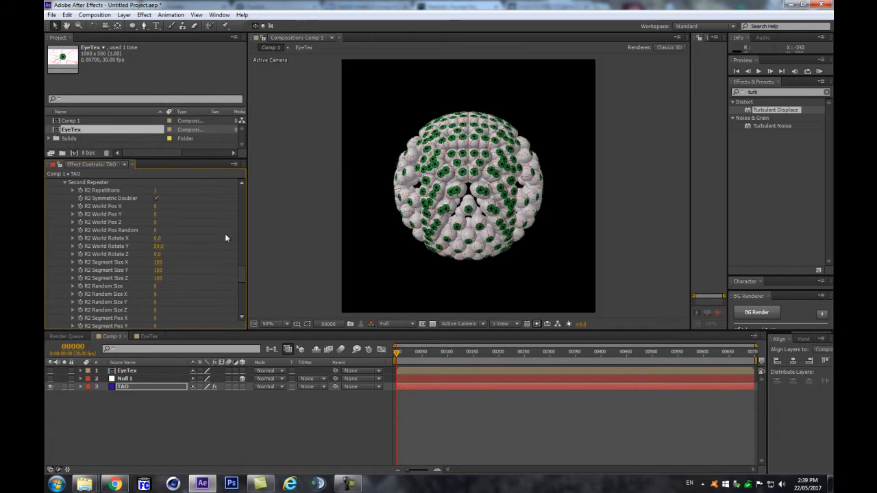
Step: Try an R2 World Rotate Z scrub, then undo it, leaving R2's rotation at 0
drag(158, 254, 185, 235)
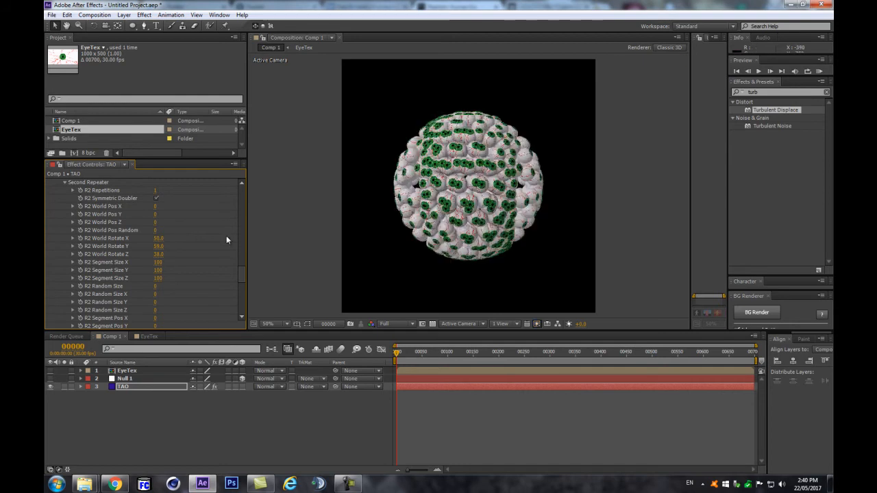
key(ctrl+z)
key(ctrl+z)
key(ctrl+z)
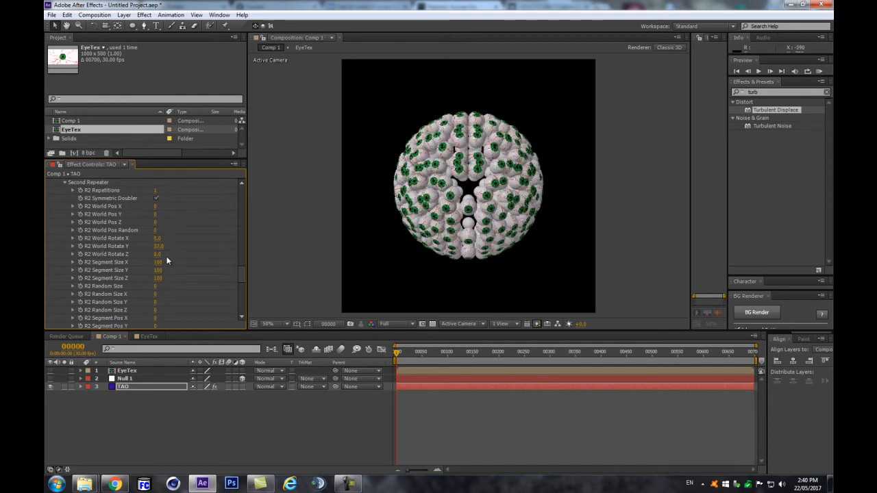
key(Return)
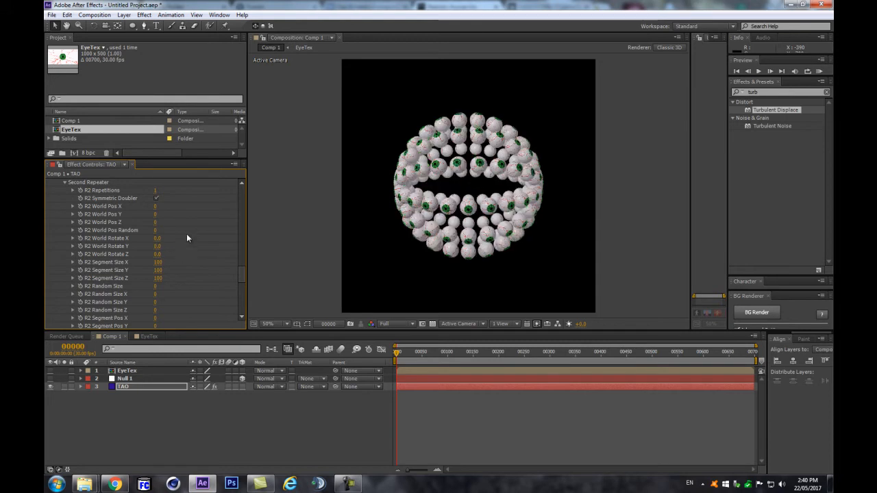
Step: Scrub R1 World Rotate Z to 26 and R1 World Rotate Y to about 18
scroll(161, 230, up, 5)
scroll(161, 233, up, 4)
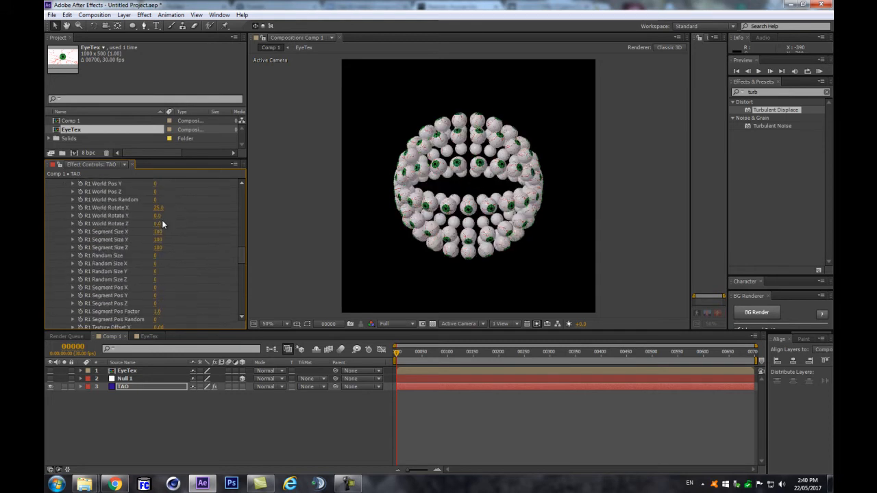
drag(158, 246, 169, 246)
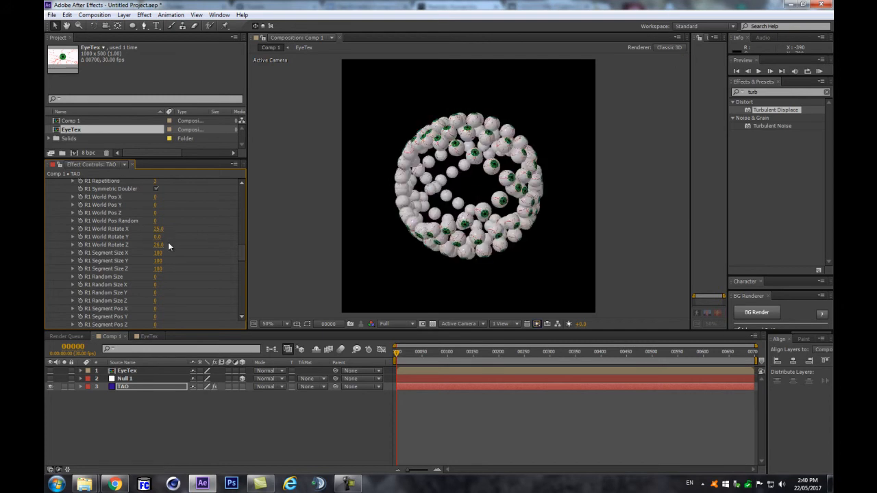
drag(158, 237, 164, 235)
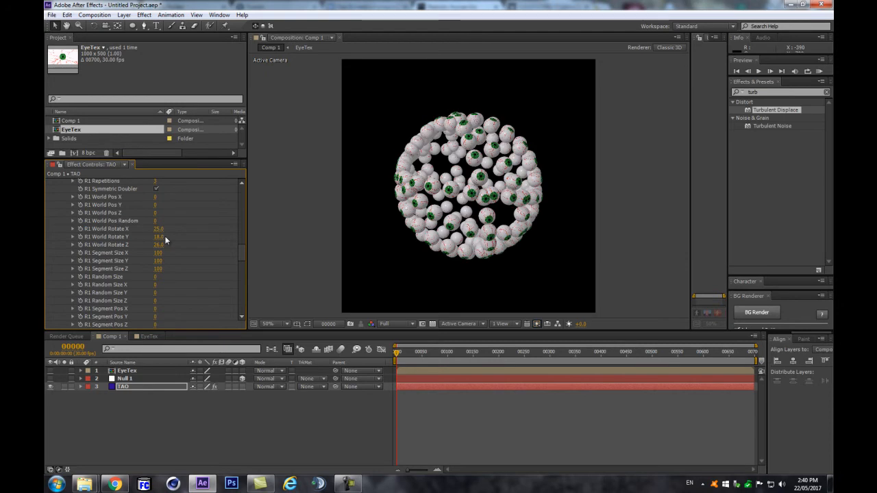
scroll(165, 236, down, 4)
scroll(165, 278, down, 2)
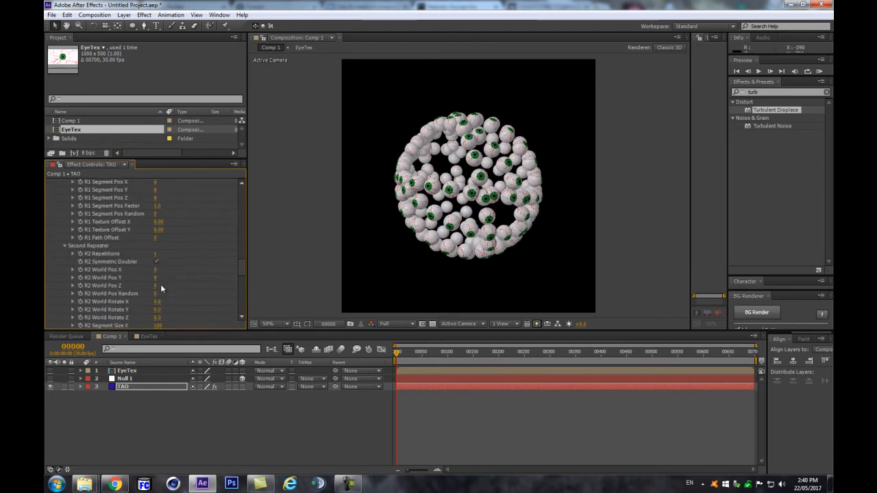
Step: Scrub R2 World Rotate X to 25 and raise R2 World Rotate Z to 64.6
drag(158, 303, 169, 318)
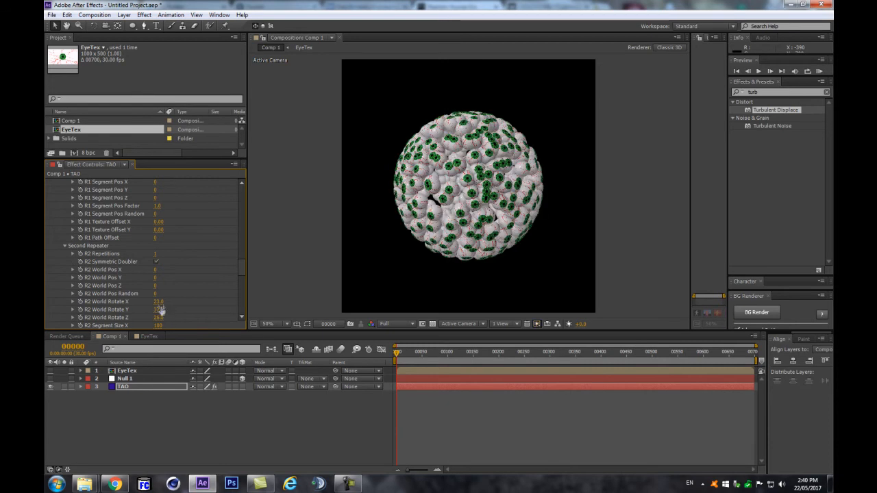
scroll(418, 199, up, 1)
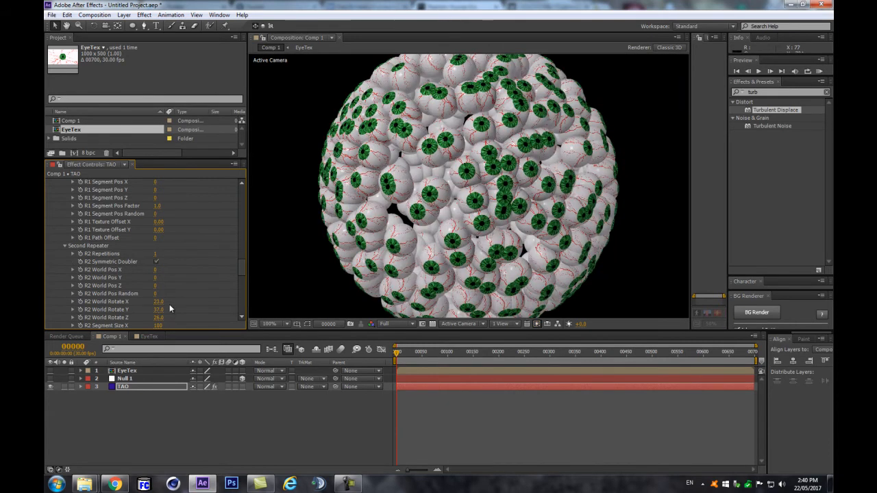
drag(158, 318, 172, 318)
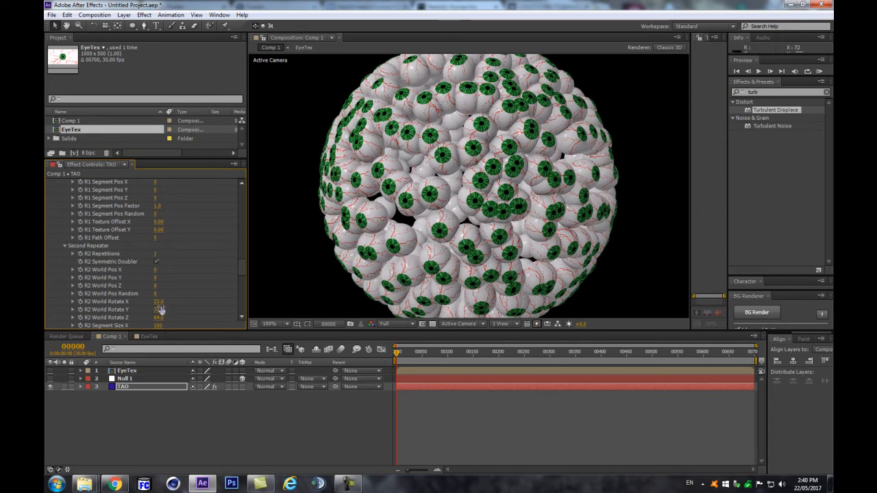
Step: Add World Pos Random on both repeaters to scatter the eyeballs
drag(156, 296, 165, 292)
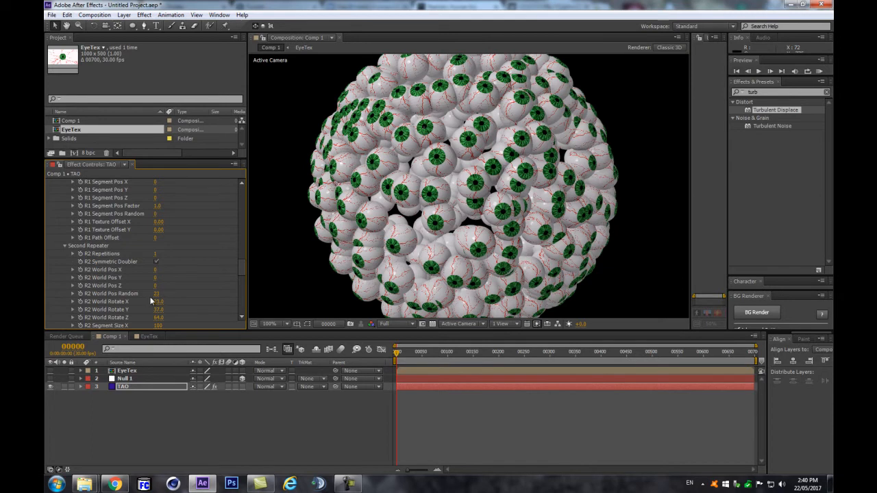
scroll(158, 274, up, 4)
scroll(164, 244, up, 5)
mouse_move(166, 241)
mouse_down()
mouse_move(178, 241)
mouse_move(164, 245)
mouse_up()
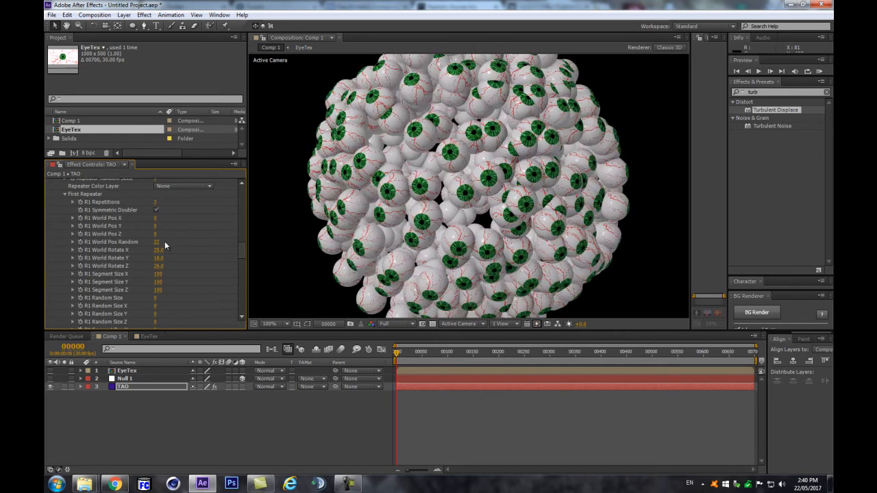
scroll(438, 179, down, 2)
scroll(452, 187, up, 2)
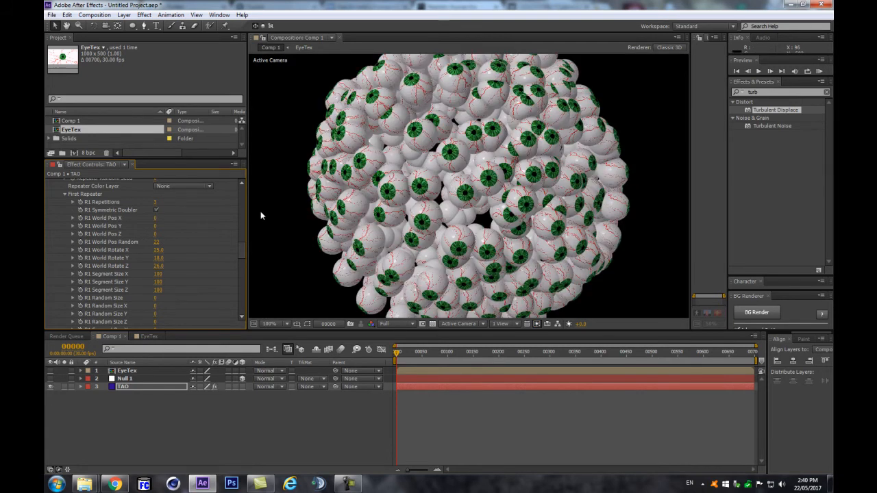
Step: Lower R2 World Rotate Z and bring R1 World Rotate Z down near zero
scroll(163, 273, down, 2)
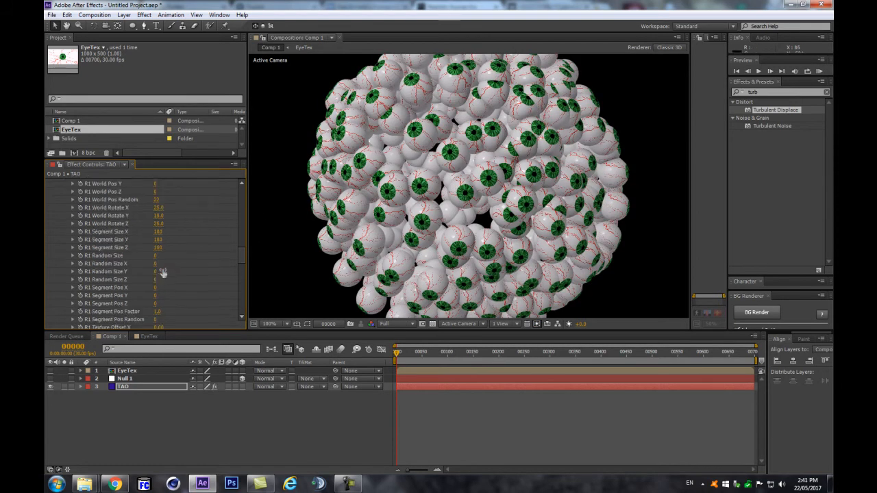
scroll(162, 268, down, 6)
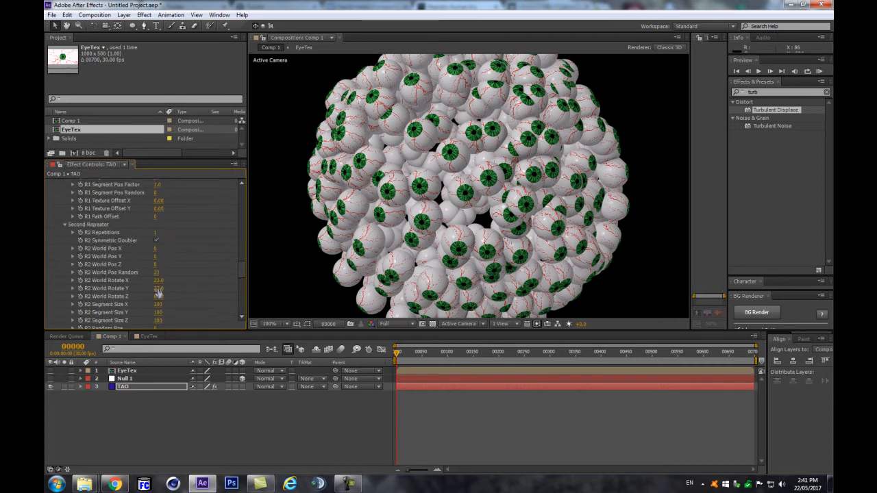
drag(158, 296, 138, 302)
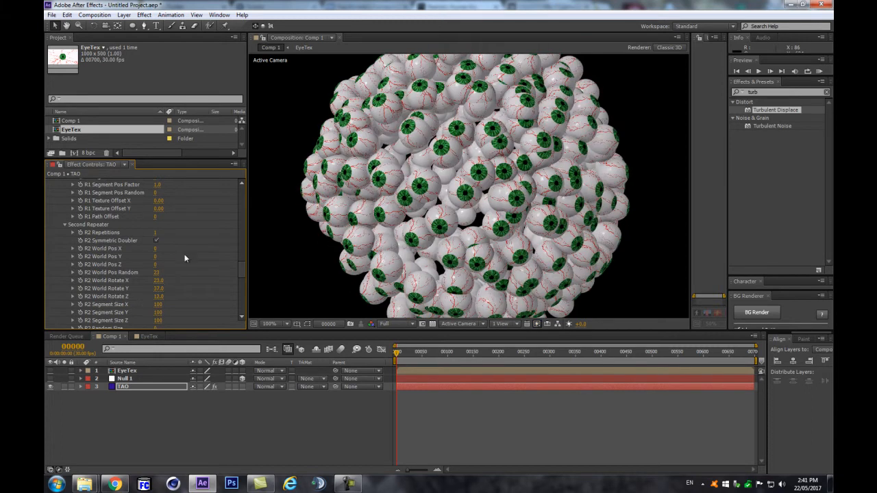
scroll(181, 250, up, 8)
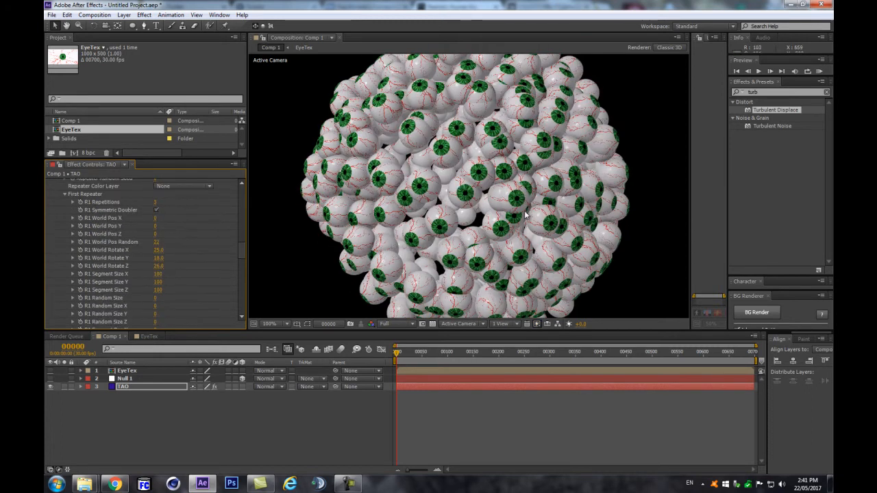
drag(157, 269, 146, 268)
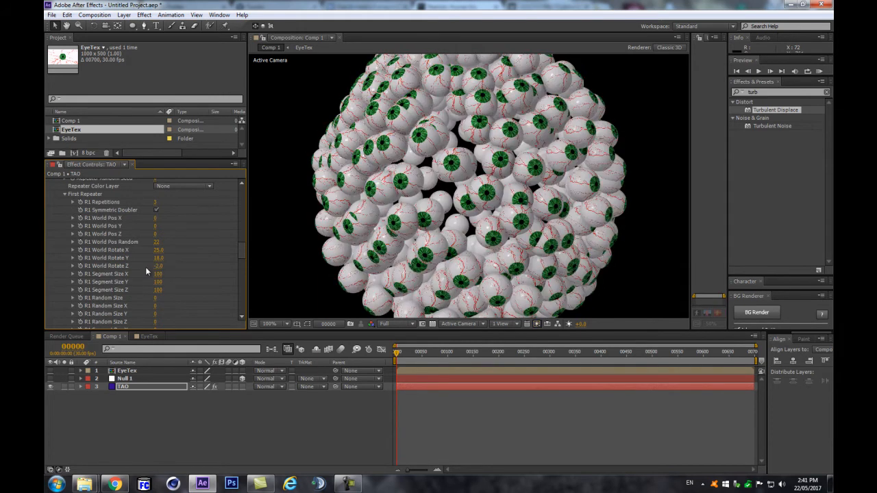
scroll(452, 173, down, 2)
scroll(452, 174, up, 2)
drag(157, 266, 170, 269)
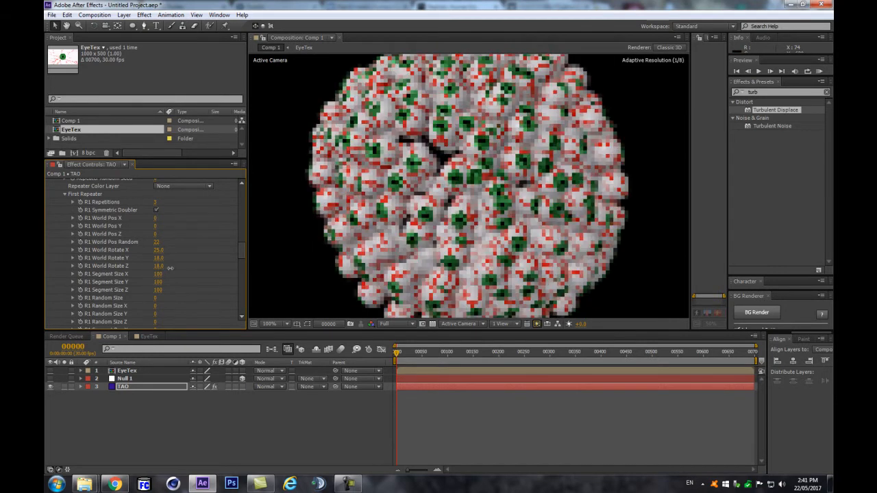
Step: Set R1 World Rotate X to 8 and zoom out to view the whole sphere
click(158, 243)
click(163, 251)
text(8)
key(Return)
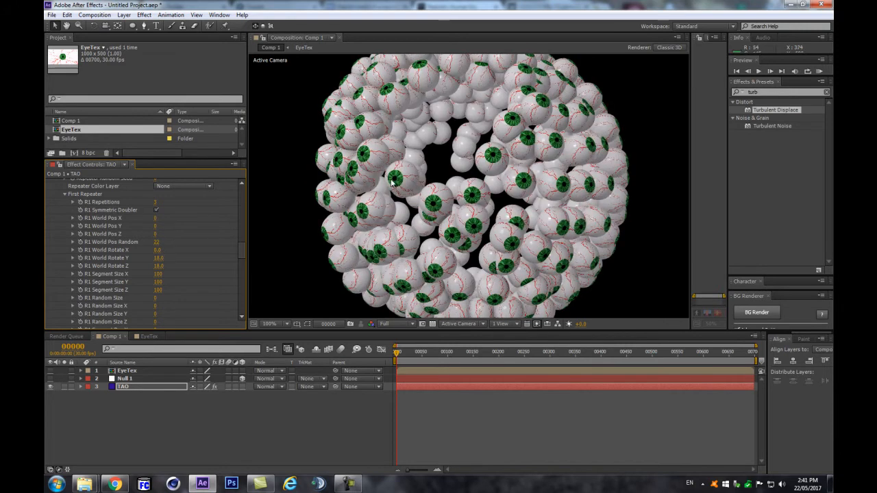
key(comma)
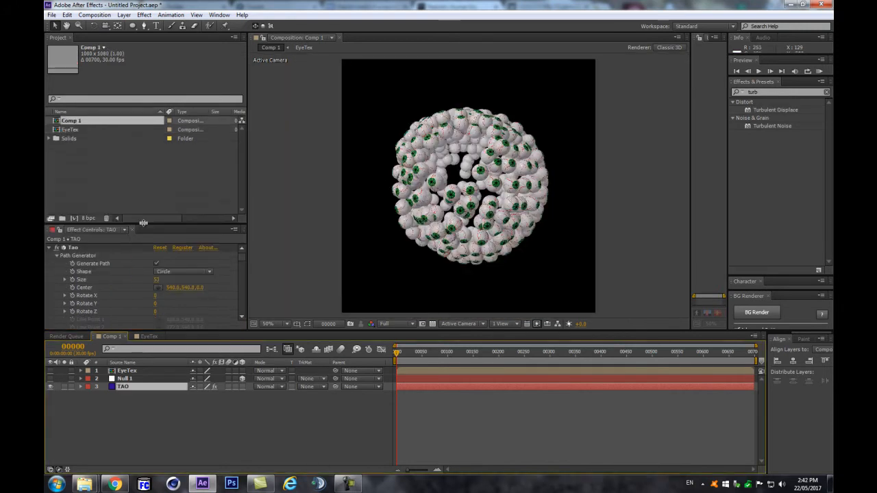
drag(142, 223, 145, 148)
scroll(117, 248, down, 6)
scroll(115, 248, down, 5)
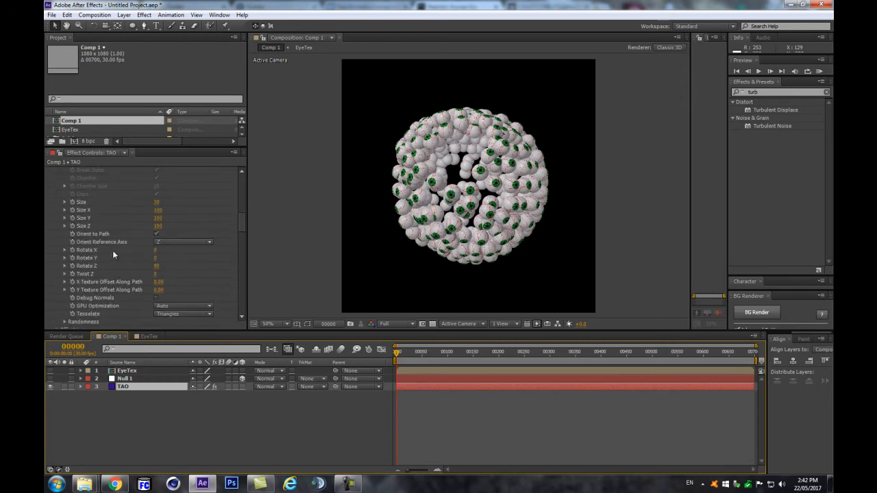
scroll(98, 298, down, 5)
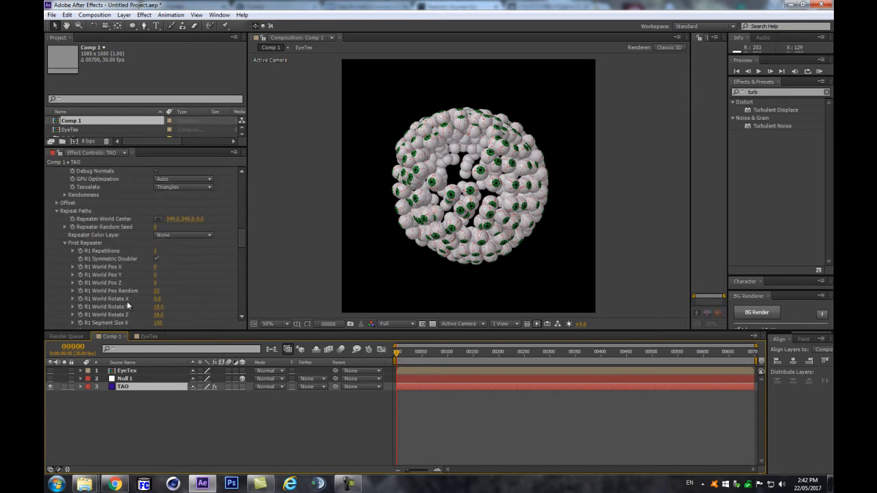
scroll(133, 298, down, 3)
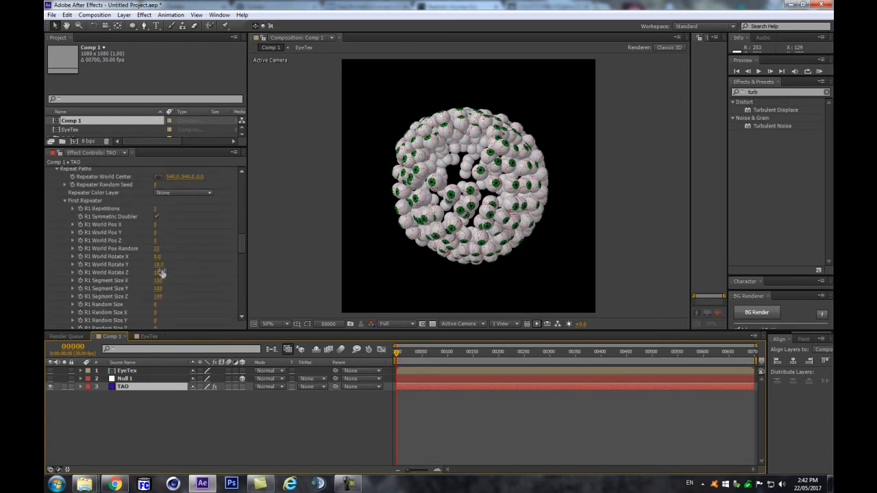
Step: Set R1 Repetitions to 6 and check the sphere at 50% and 100% zoom
click(152, 208)
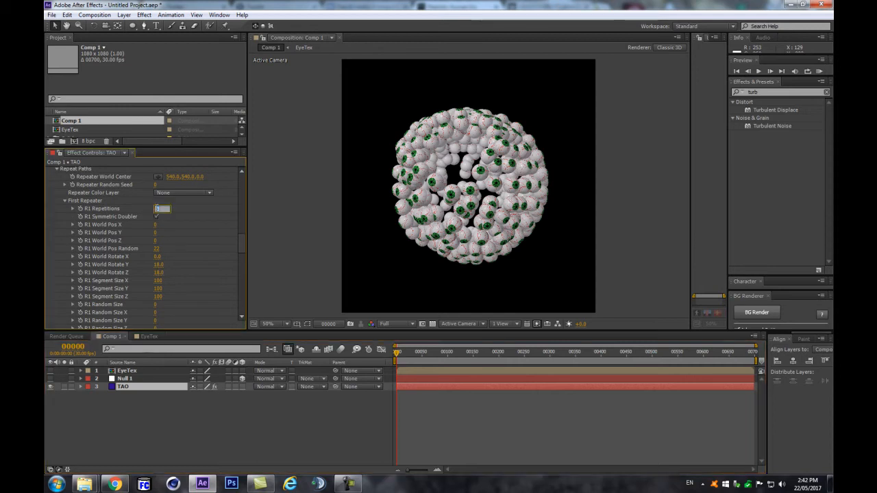
key(Return)
key(Caps_Lock)
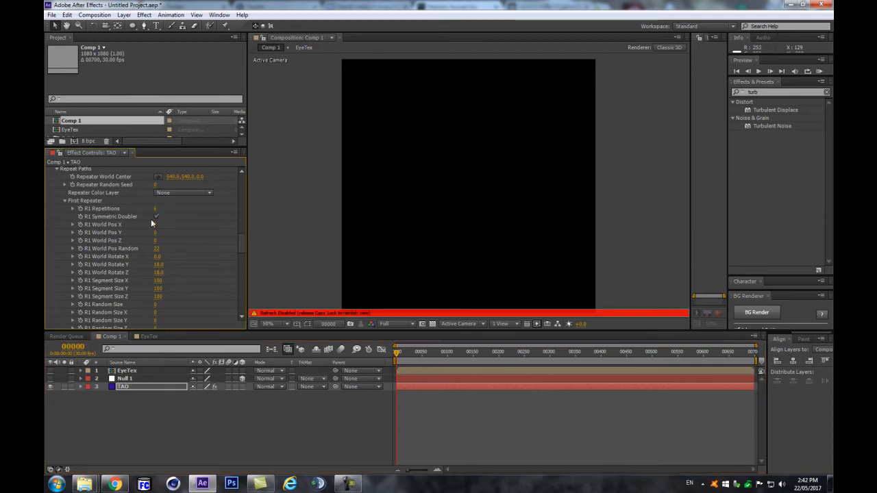
key(Caps_Lock)
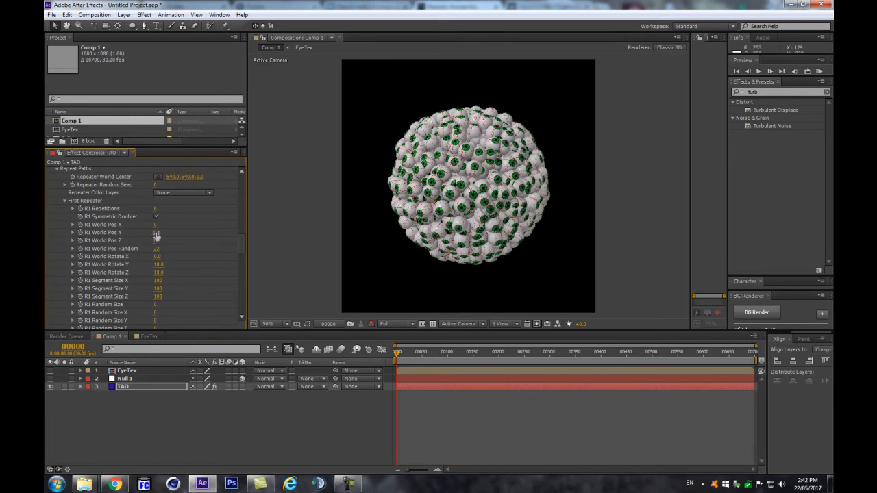
key(slash)
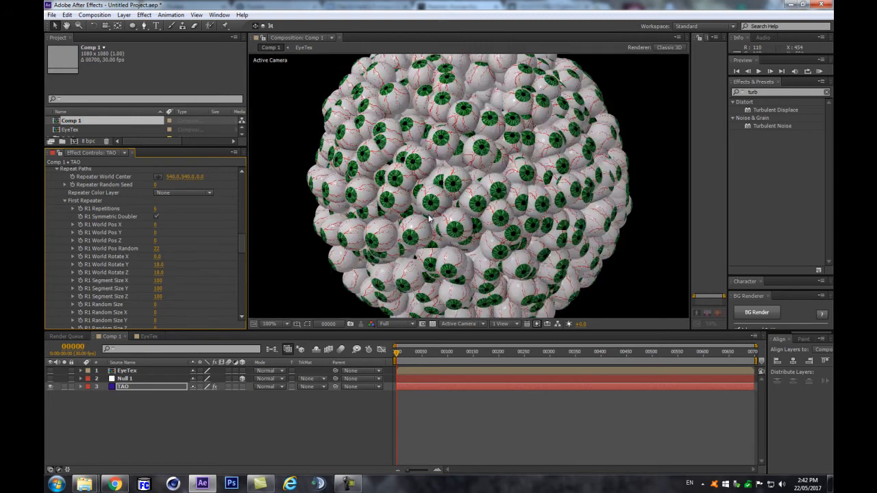
key(comma)
key(comma)
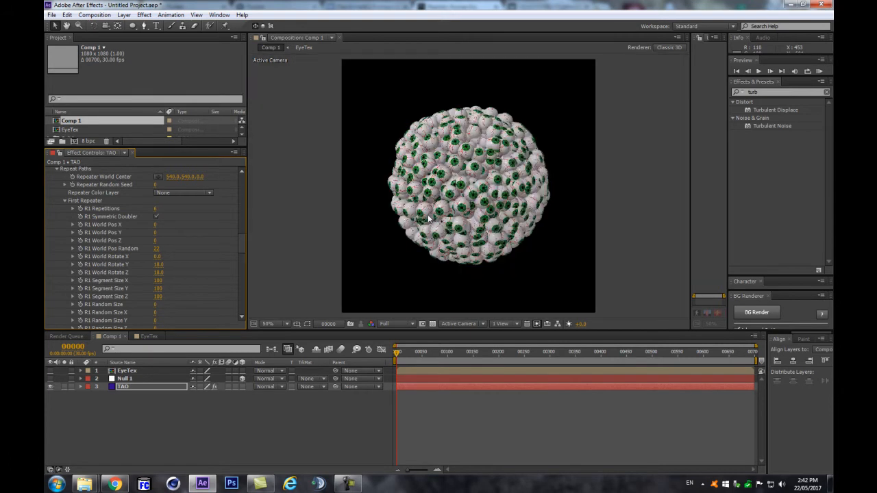
key(slash)
Step: Set R1 World Rotate Z to 0, Y to 0 and X to 10
click(159, 273)
text(0)
key(Return)
click(158, 265)
text(0)
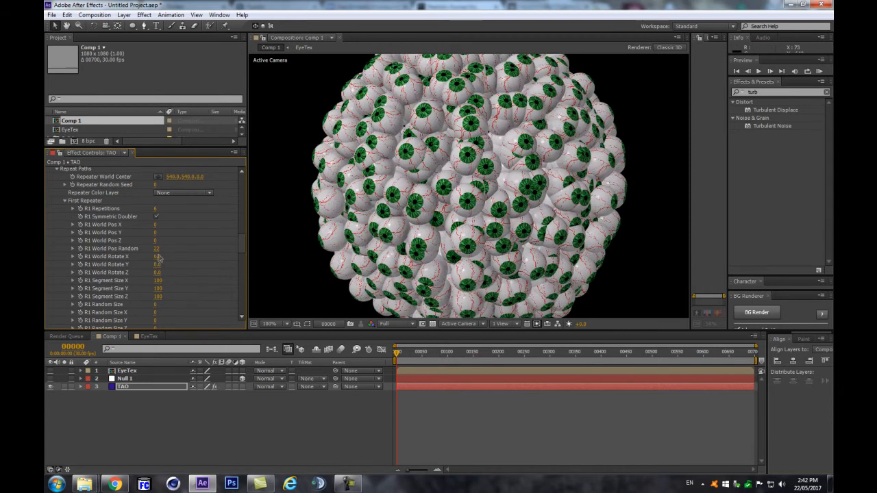
key(Return)
click(158, 257)
text(10)
key(Return)
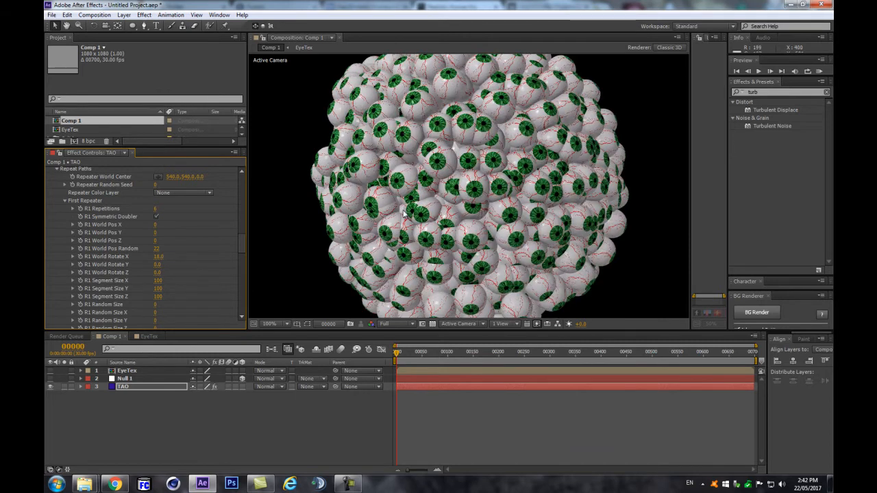
key(comma)
key(period)
scroll(159, 268, down, 5)
Step: Try R2 Repetitions at 2, then return it to 1
scroll(180, 269, down, 3)
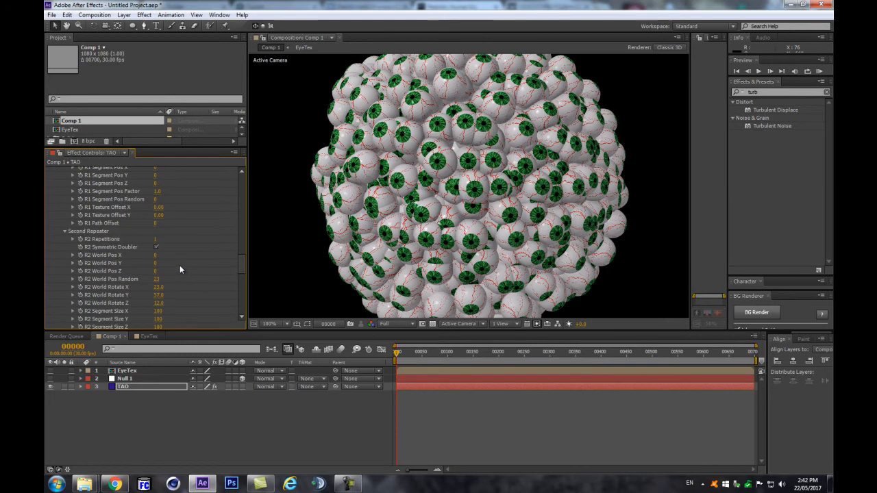
click(156, 239)
text(2)
key(Return)
click(155, 240)
text(1)
key(Return)
scroll(176, 246, down, 2)
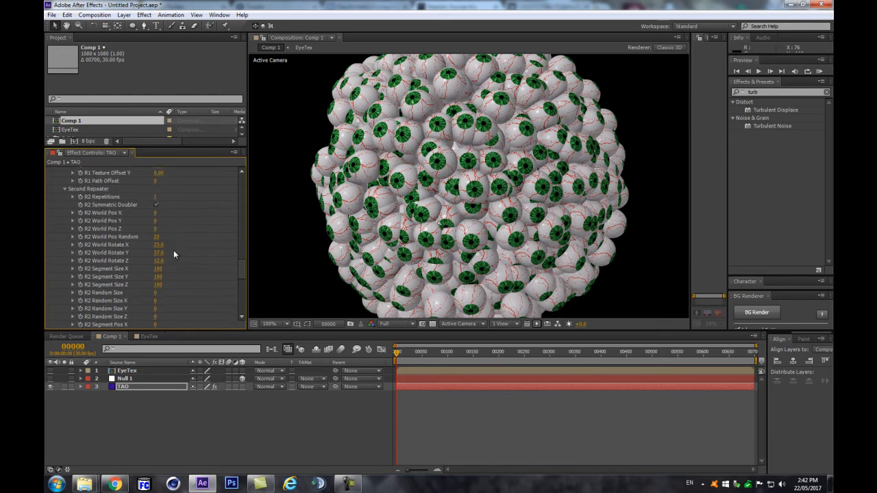
Step: Set R2 World Rotate X to 0, Y to 35 and Z to 18
click(158, 253)
click(158, 246)
text(0)
key(Return)
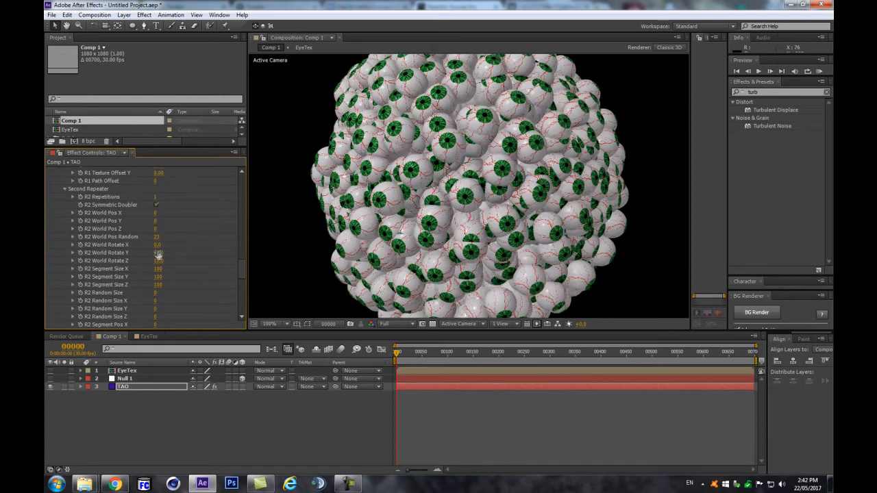
click(160, 252)
text(35)
key(Tab)
key(Return)
scroll(370, 204, down, 2)
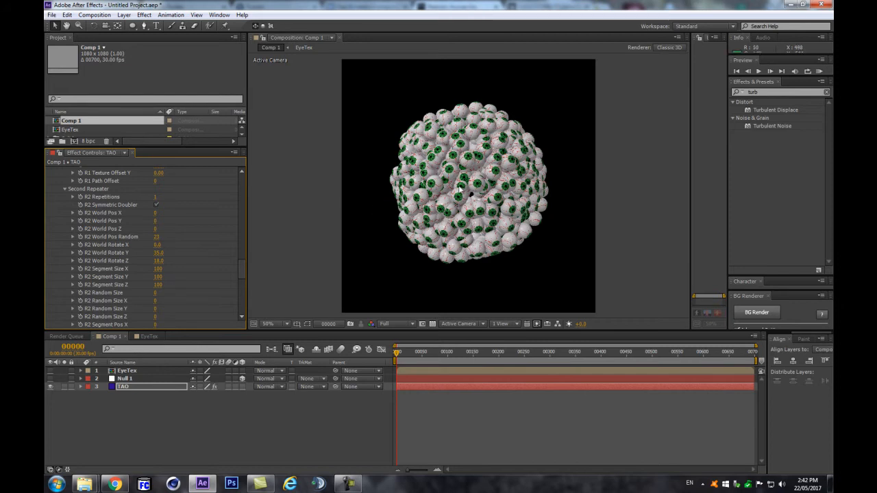
scroll(455, 189, up, 2)
scroll(453, 192, down, 2)
Step: Move the playhead to frame 90 and end the work area there
click(324, 422)
click(75, 347)
text(90)
key(Return)
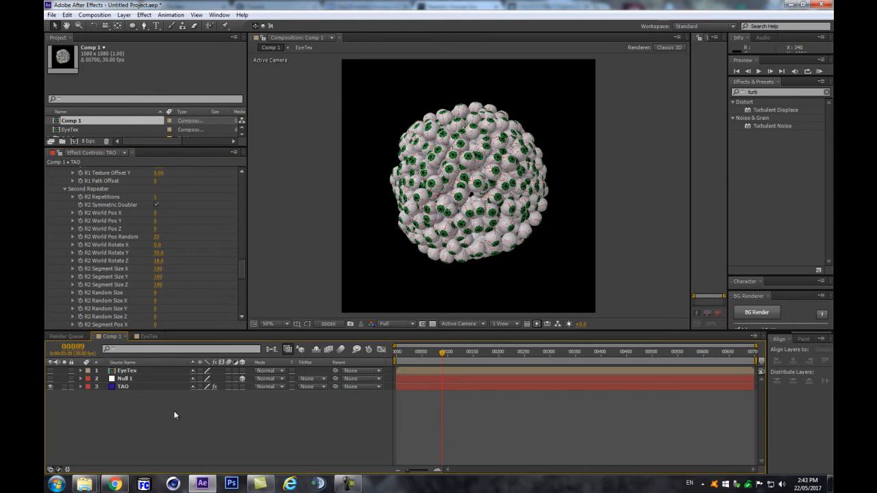
key(n)
Step: RAM-preview the work area to check the eyeball sphere animation
key(KP_0)
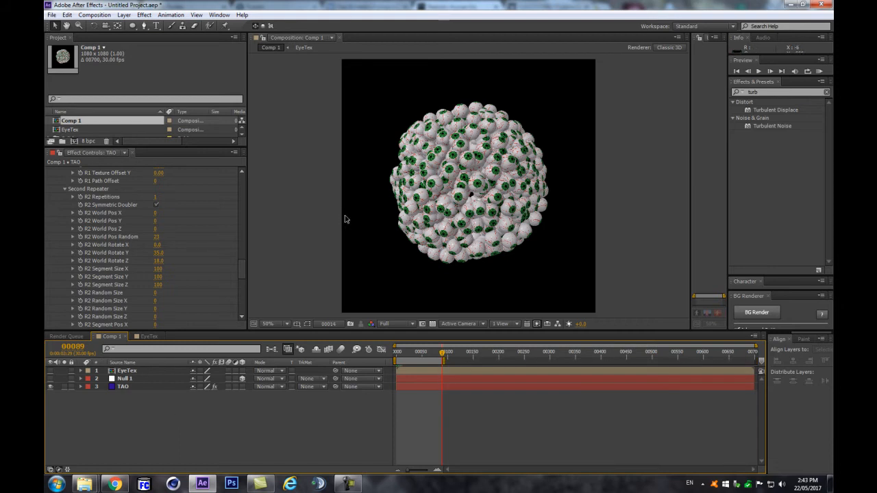
scroll(379, 212, up, 2)
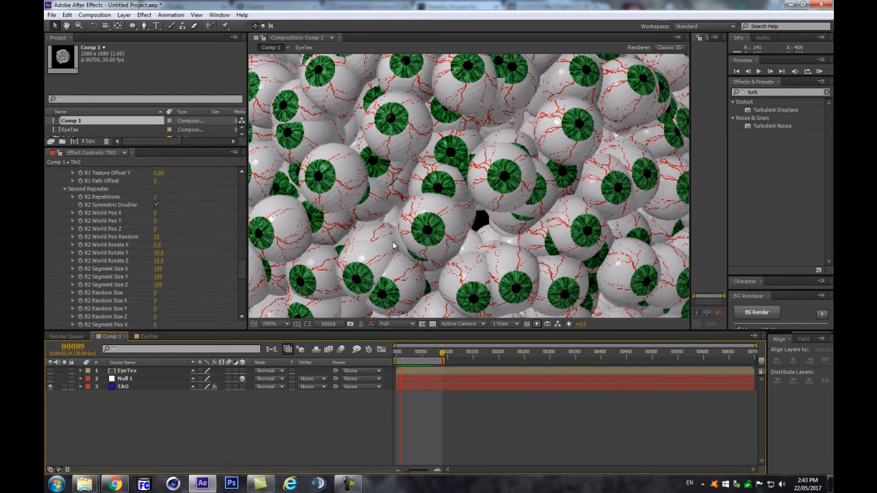
key(space)
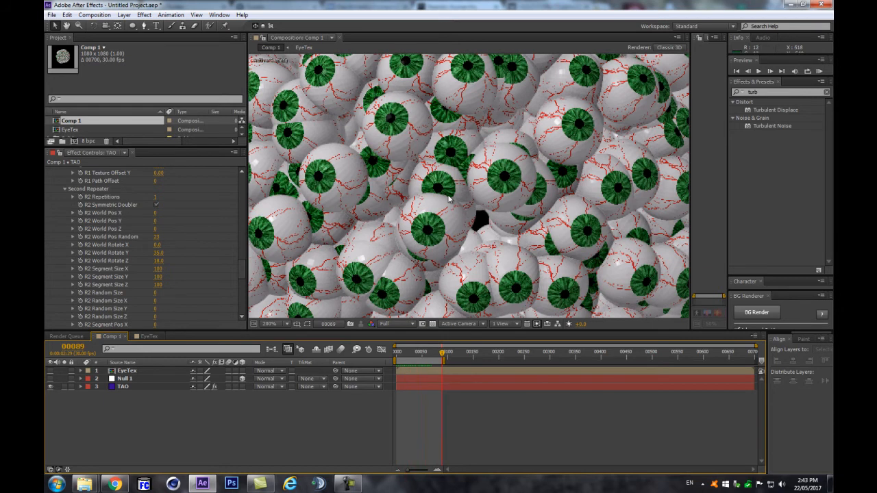
scroll(450, 199, down, 2)
scroll(449, 199, up, 1)
scroll(449, 198, down, 2)
scroll(449, 199, up, 2)
scroll(449, 199, down, 2)
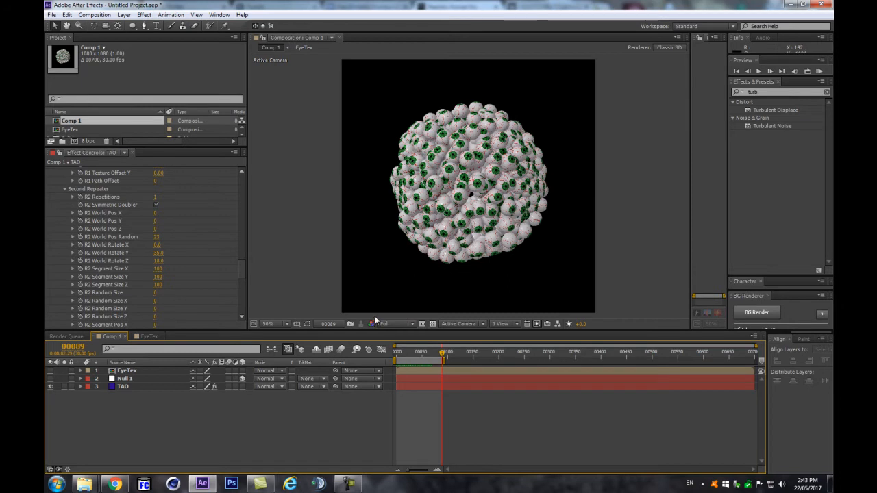
Step: Collapse the Segment and Repeat Paths groups and return the time to frame 0
scroll(239, 214, up, 15)
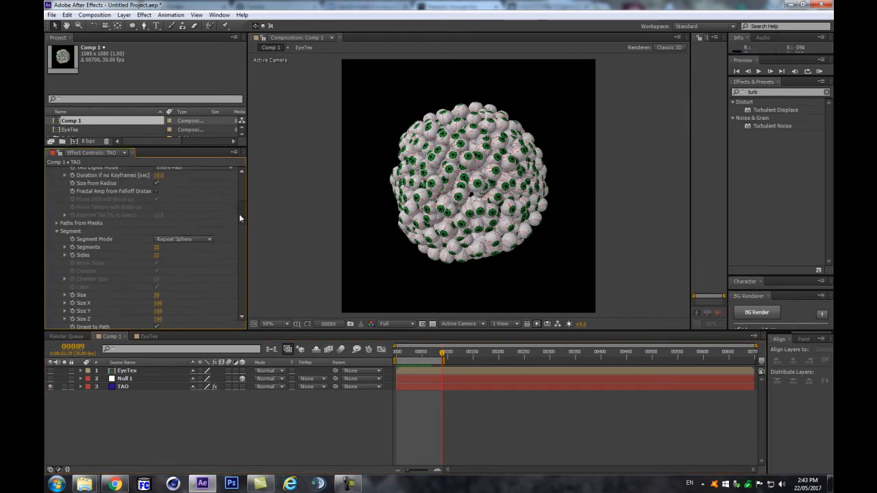
drag(244, 186, 246, 213)
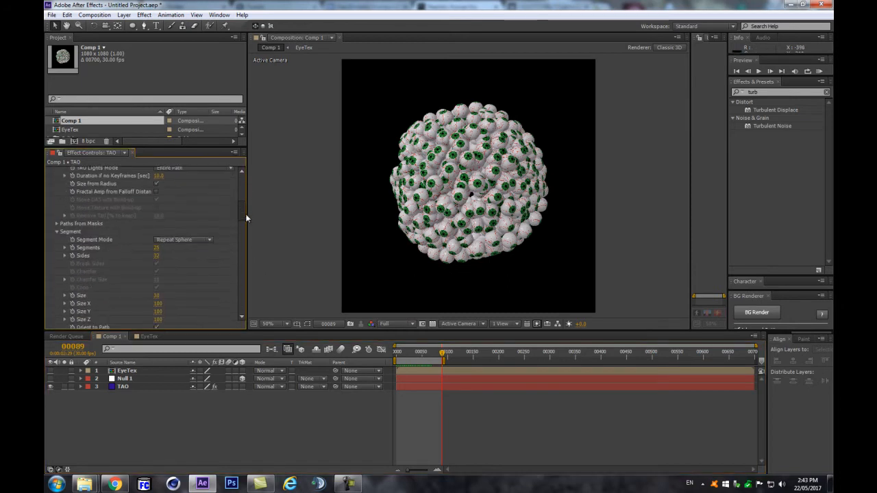
click(57, 232)
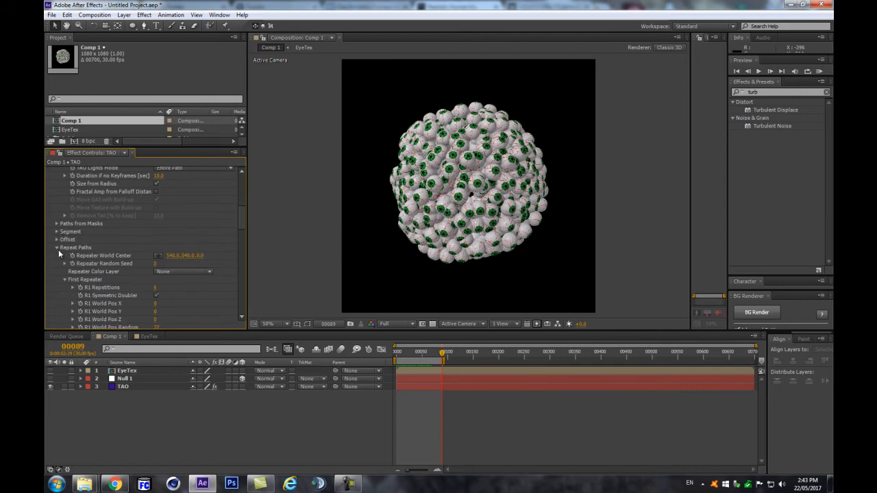
click(57, 248)
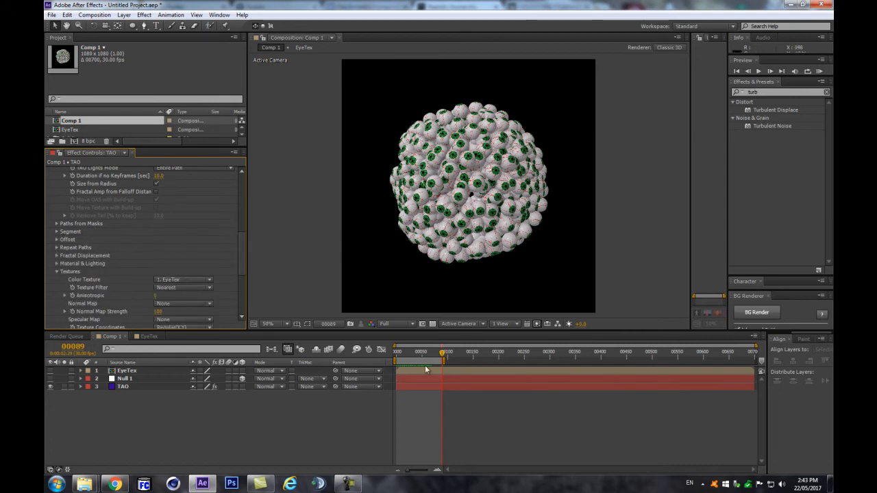
click(394, 359)
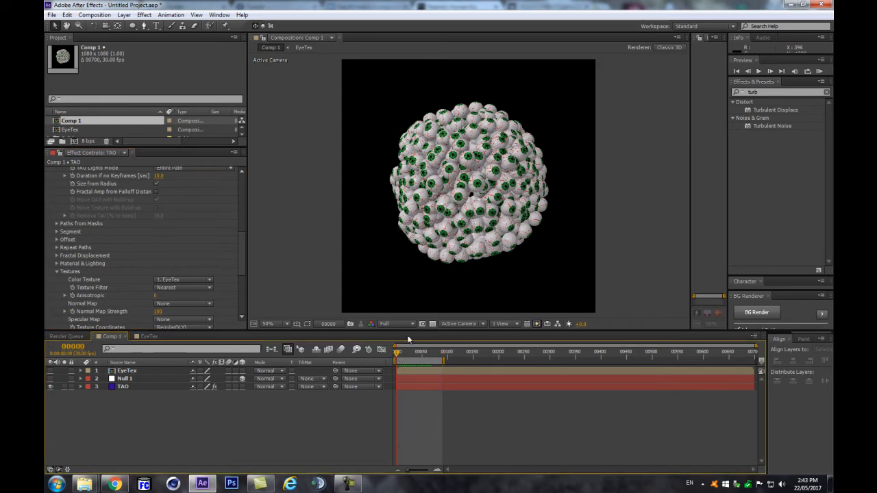
Step: Expand TAO's Segment settings and its Randomness parameters
scroll(223, 240, up, 10)
scroll(141, 292, down, 10)
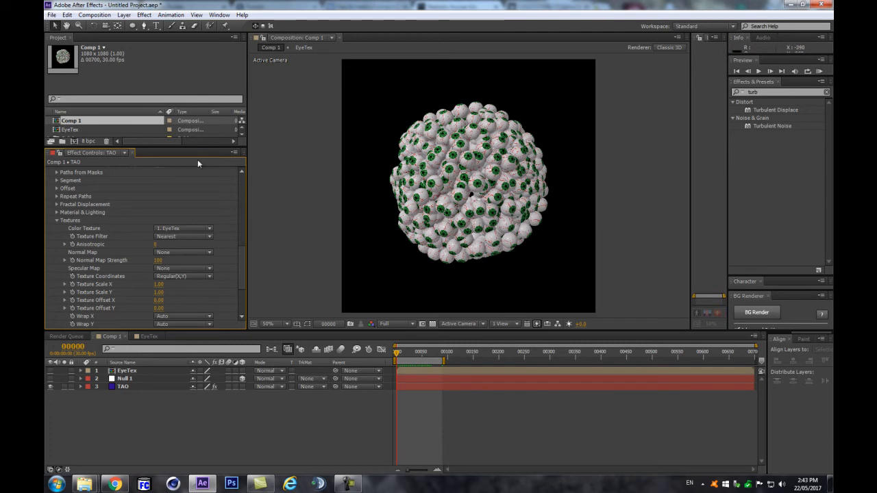
scroll(113, 206, up, 1)
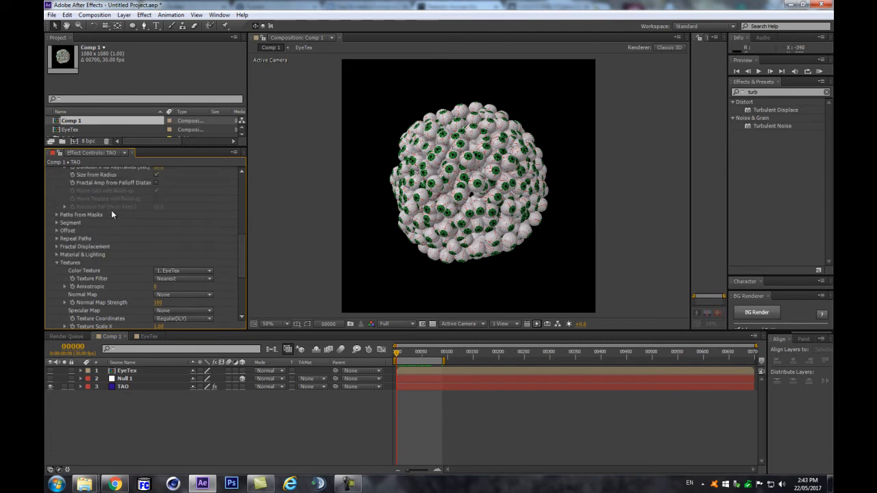
click(56, 222)
scroll(88, 235, down, 3)
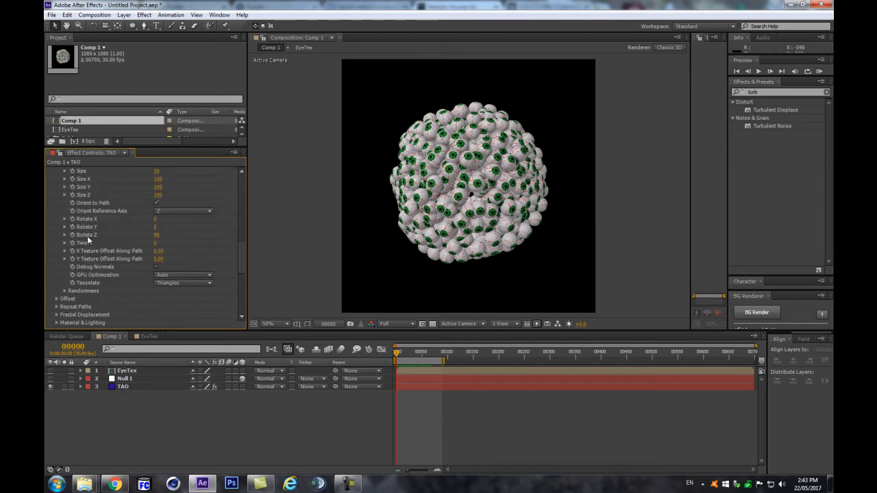
click(65, 291)
scroll(63, 290, down, 3)
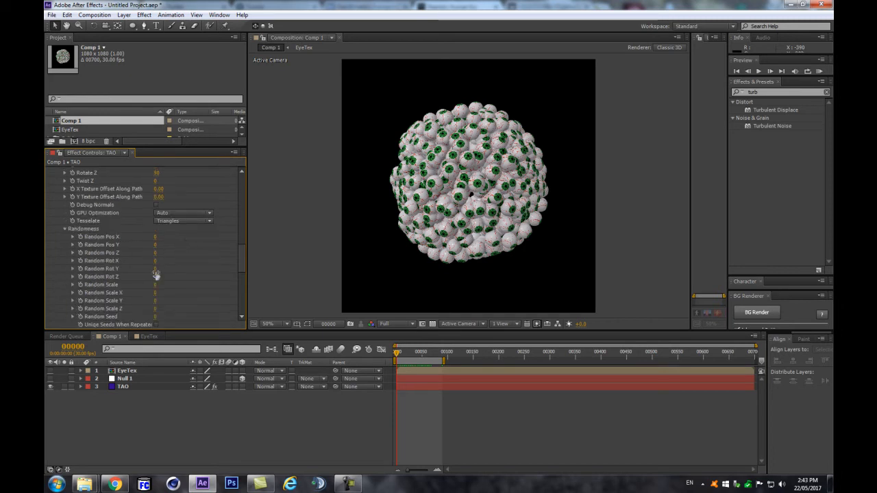
Step: Set TAO's Random Rot X to 83, Y to 71 and Z to 184, and keyframe Random Rot X
drag(155, 261, 187, 253)
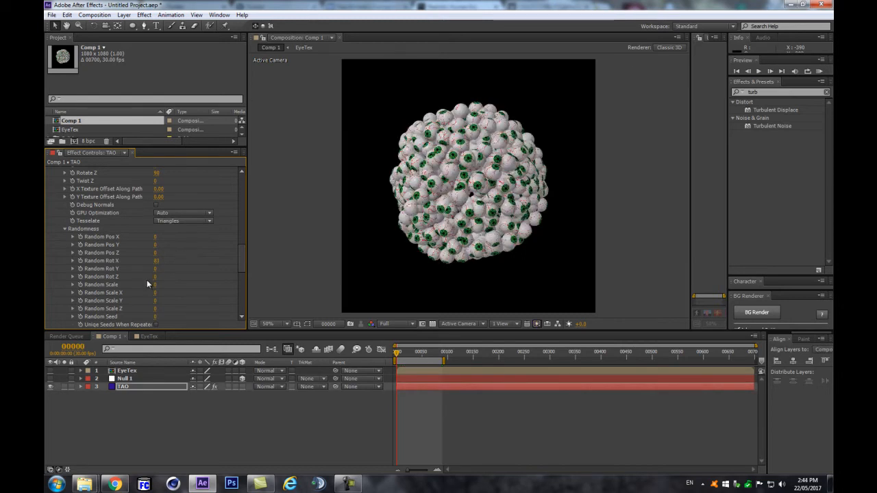
drag(154, 268, 172, 275)
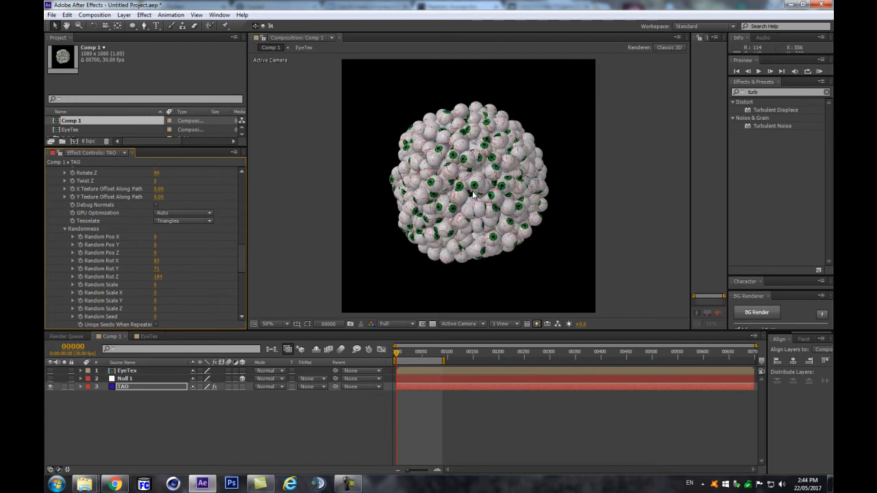
scroll(473, 196, up, 1)
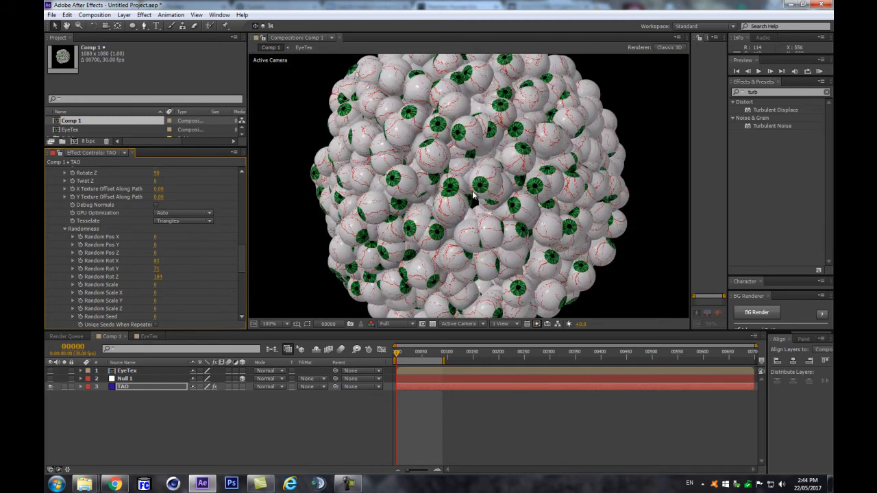
scroll(472, 195, down, 1)
scroll(473, 195, up, 1)
click(80, 261)
Step: Keyframe Random Rot Z and add Random Rot keyframes at frame 90, then move to frame 45
click(80, 277)
key(u)
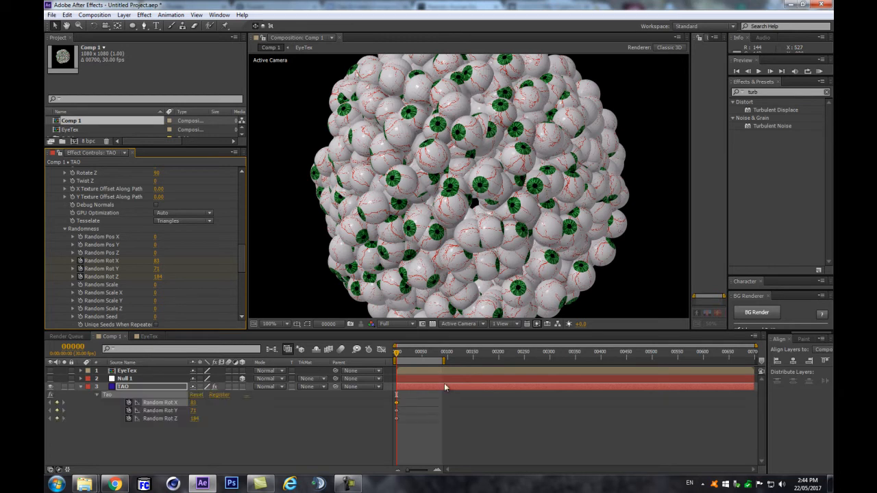
click(445, 353)
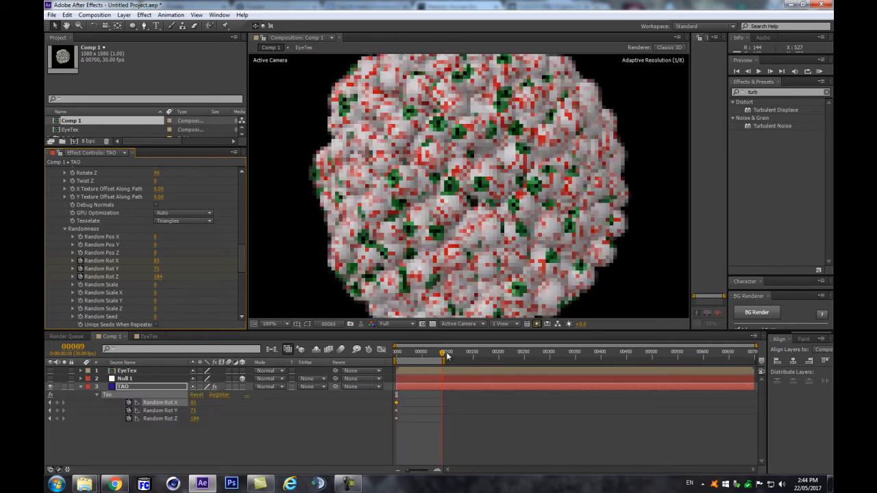
drag(415, 403, 374, 423)
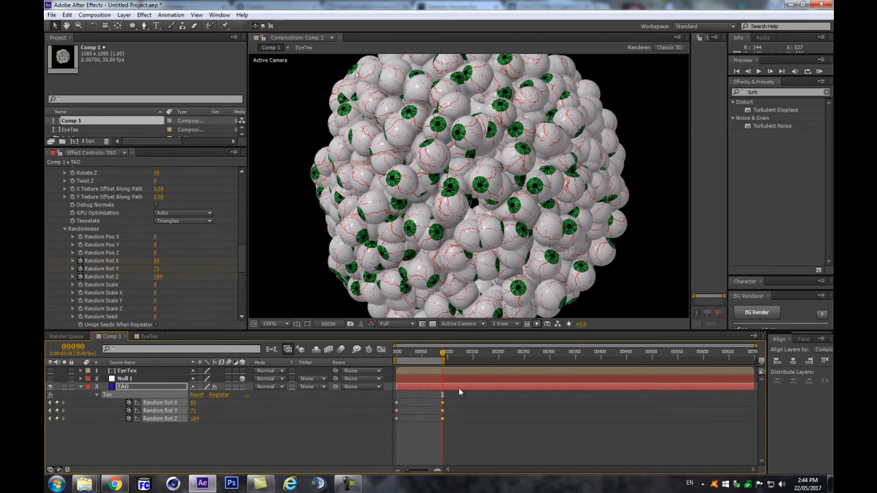
click(421, 354)
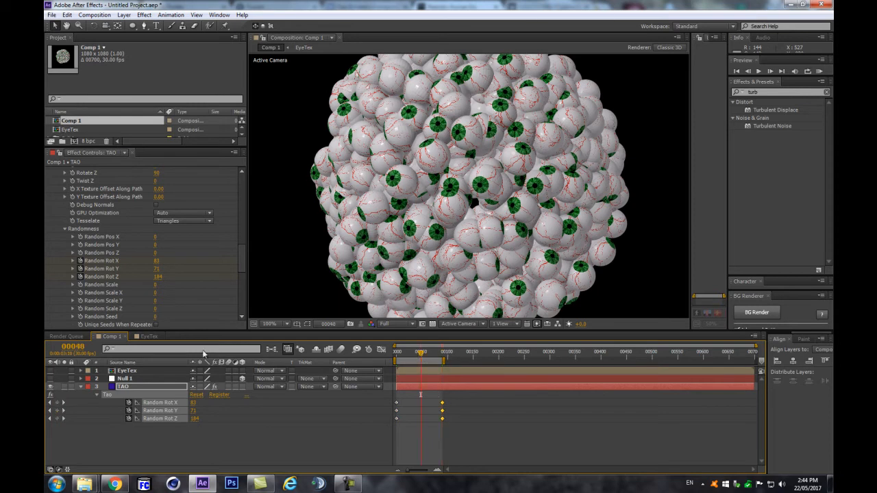
key(Page_Up)
key(Page_Up)
key(Page_Up)
click(185, 429)
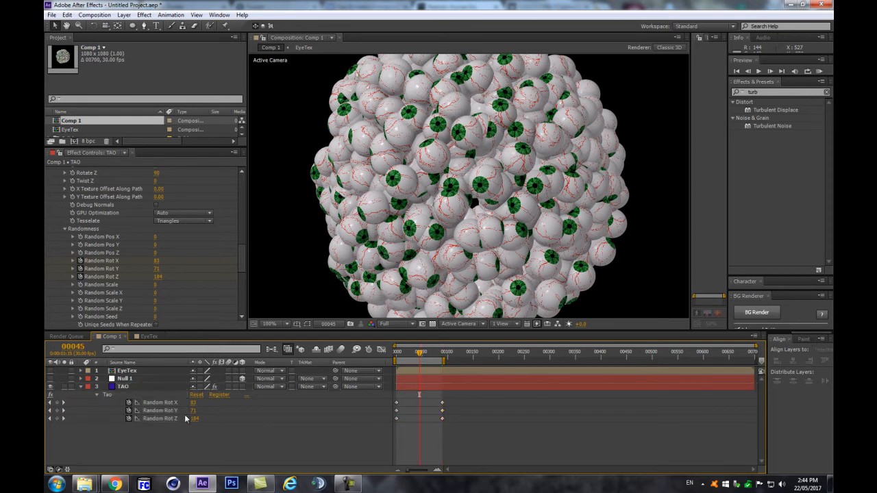
Step: At frame 45, set Random Rot X, Y and Z each to 0
click(193, 403)
text(0)
key(Return)
click(194, 412)
text(0)
key(Return)
click(195, 419)
text(0)
key(Return)
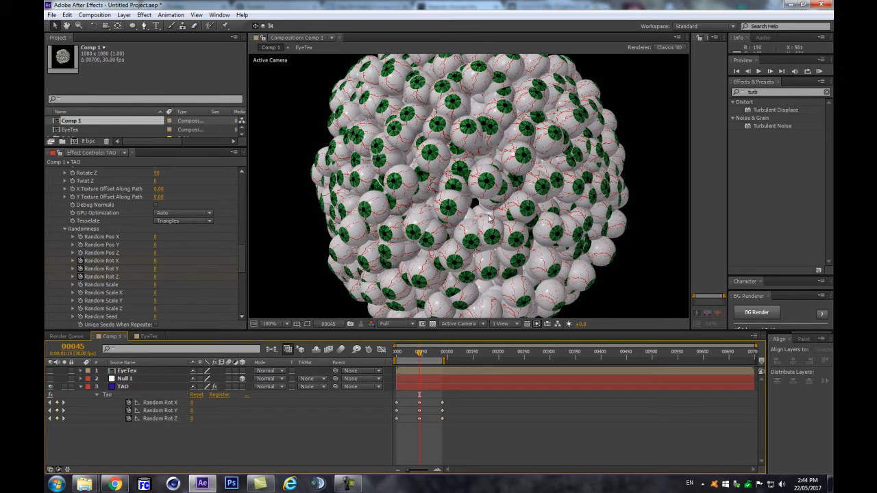
Step: Expand TAO's Repeat Paths settings and try different World Pos Random values on the repeaters
scroll(113, 258, down, 15)
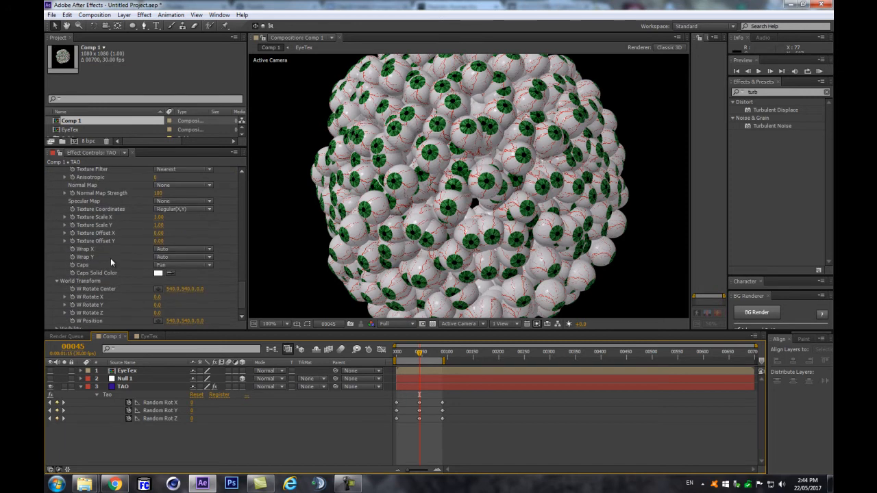
scroll(111, 258, down, 1)
scroll(103, 227, up, 6)
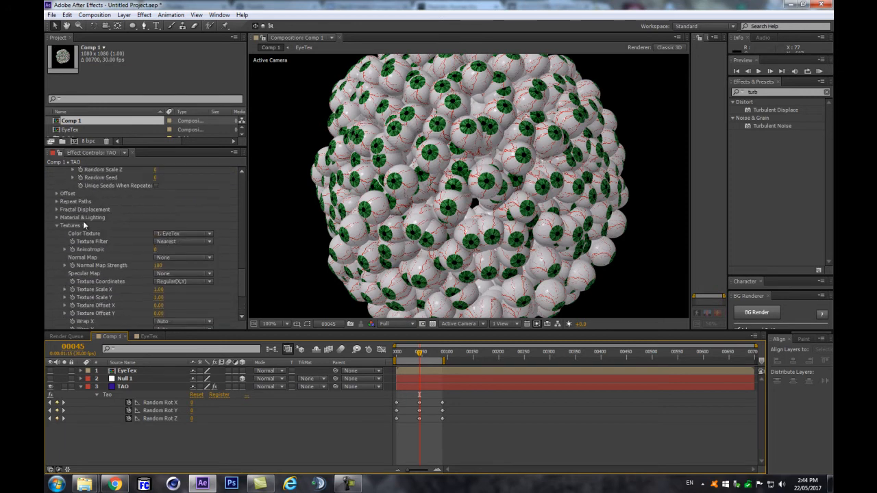
click(57, 209)
click(58, 209)
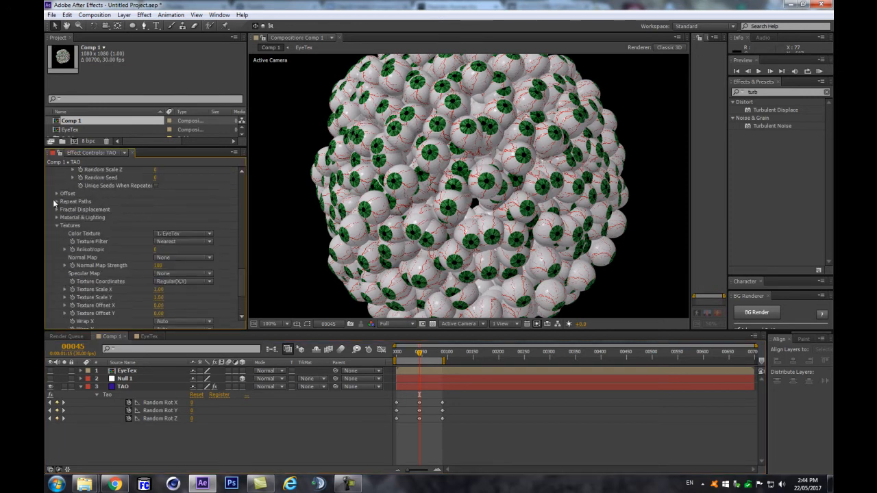
click(56, 201)
scroll(55, 201, down, 1)
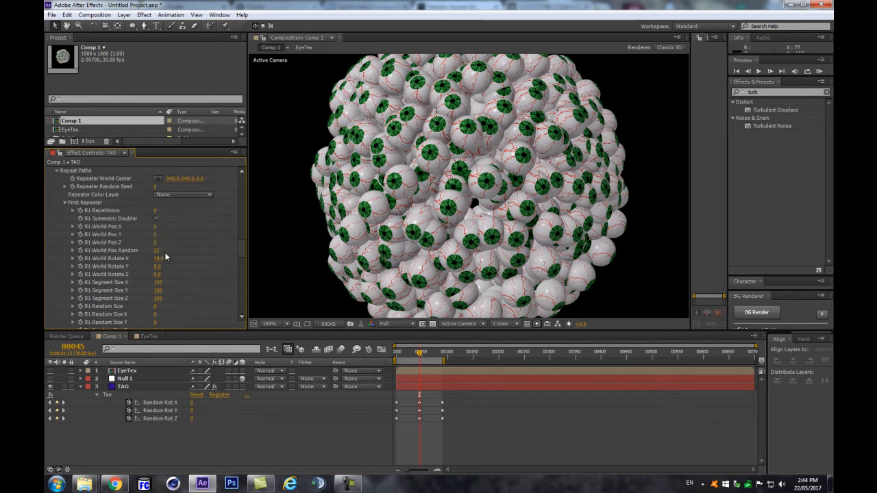
key(Return)
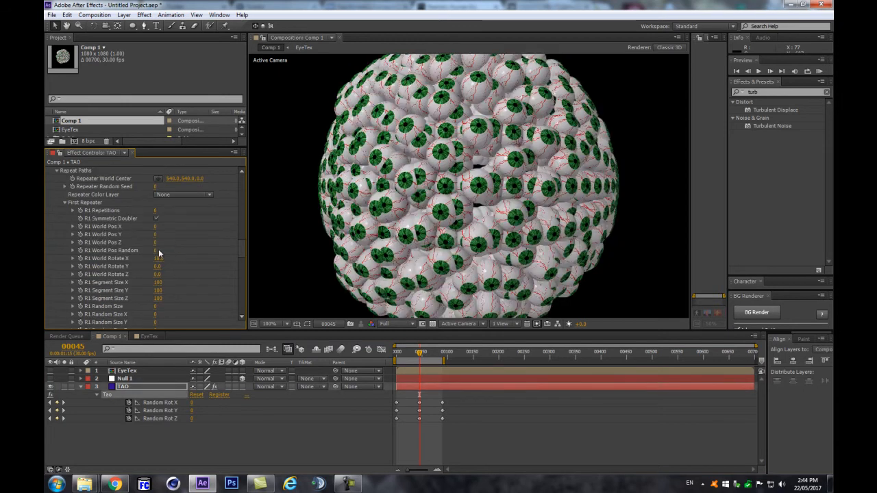
scroll(158, 288, down, 4)
scroll(161, 308, down, 6)
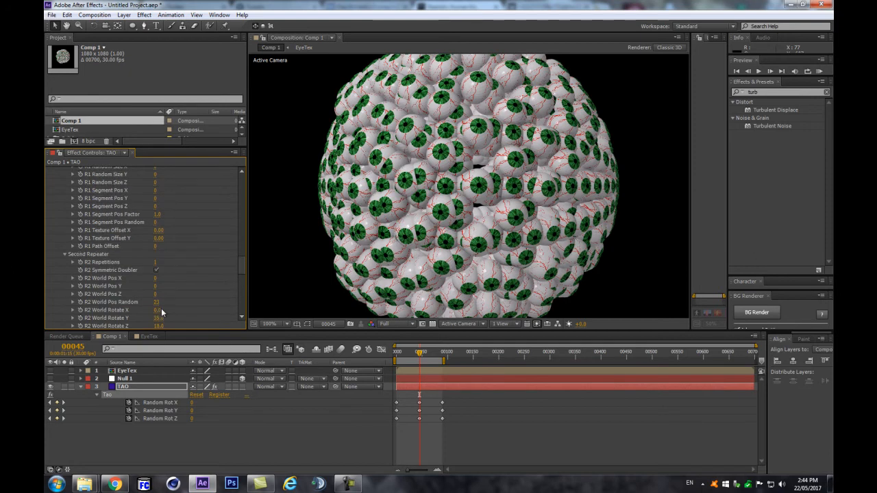
click(157, 239)
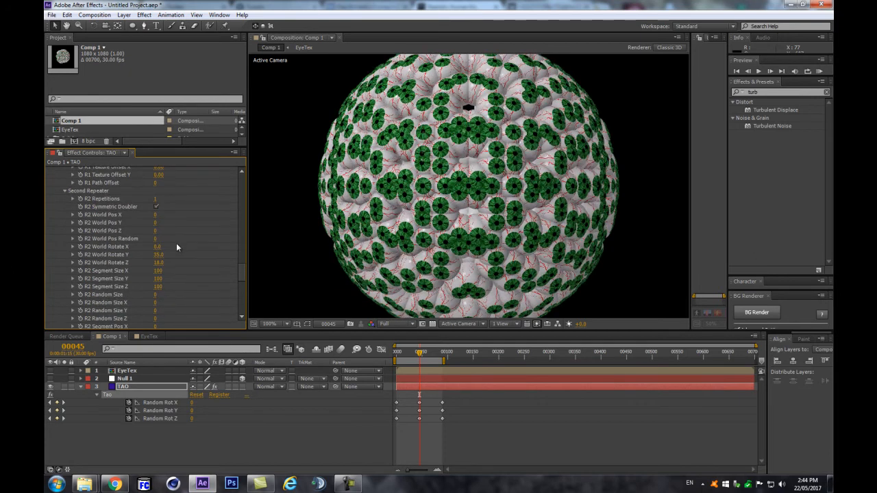
key(ctrl+z)
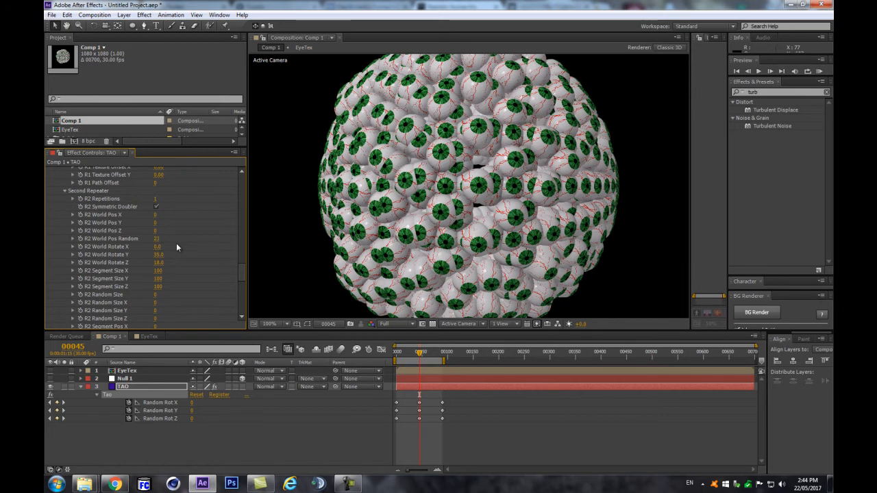
Step: Set the second repeater's World Pos Random to 12 and preview the eyeball sphere
scroll(340, 200, down, 2)
scroll(425, 175, up, 2)
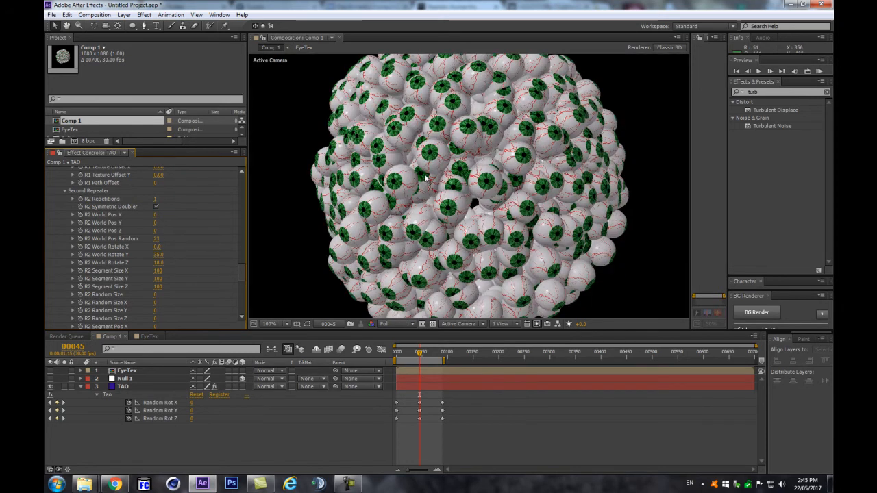
click(157, 240)
key(Return)
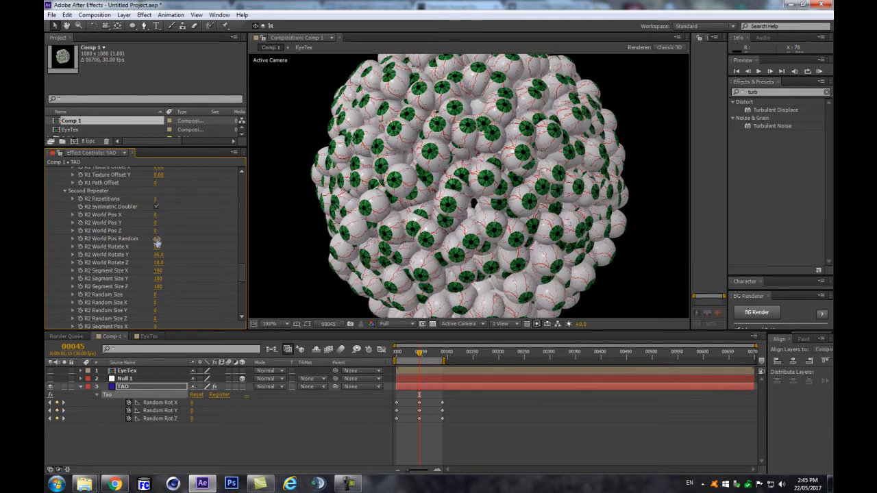
scroll(322, 216, down, 2)
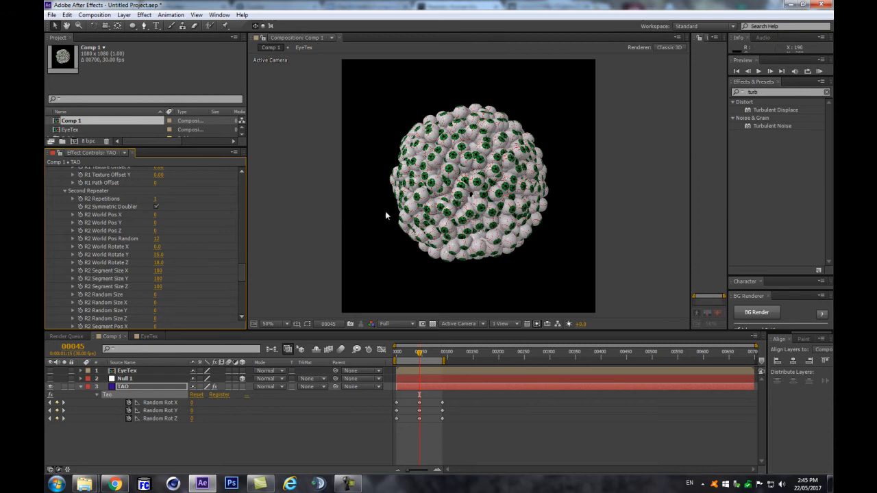
scroll(518, 226, up, 2)
scroll(518, 224, down, 2)
scroll(470, 195, up, 2)
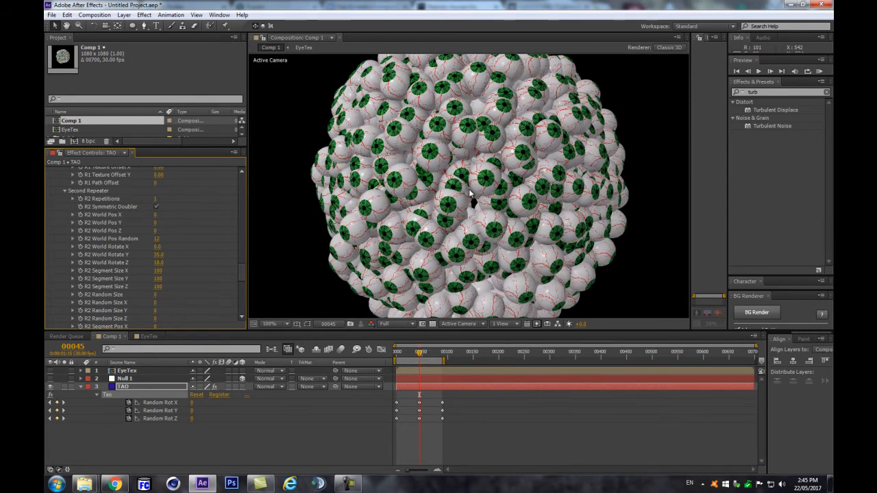
click(311, 441)
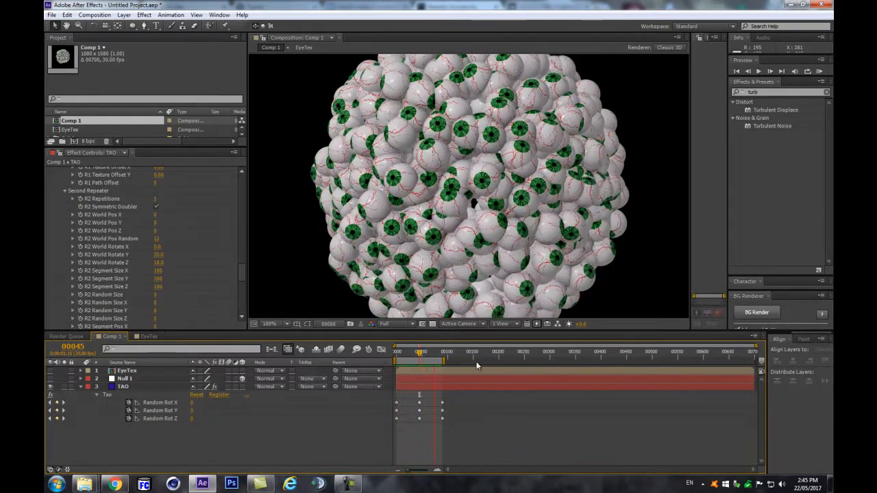
key(space)
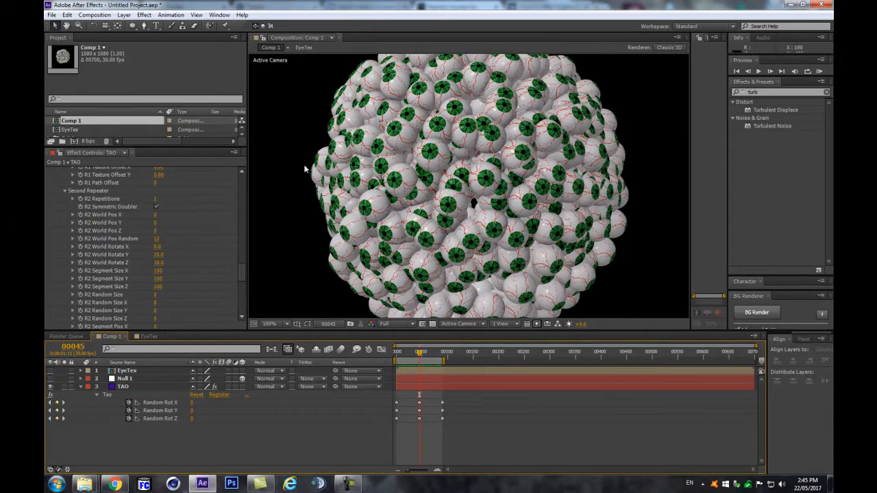
scroll(178, 238, up, 10)
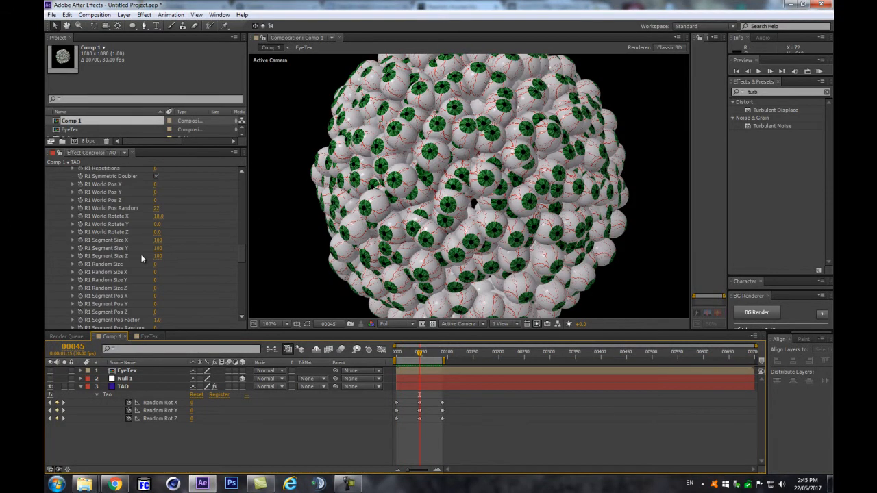
scroll(142, 259, down, 10)
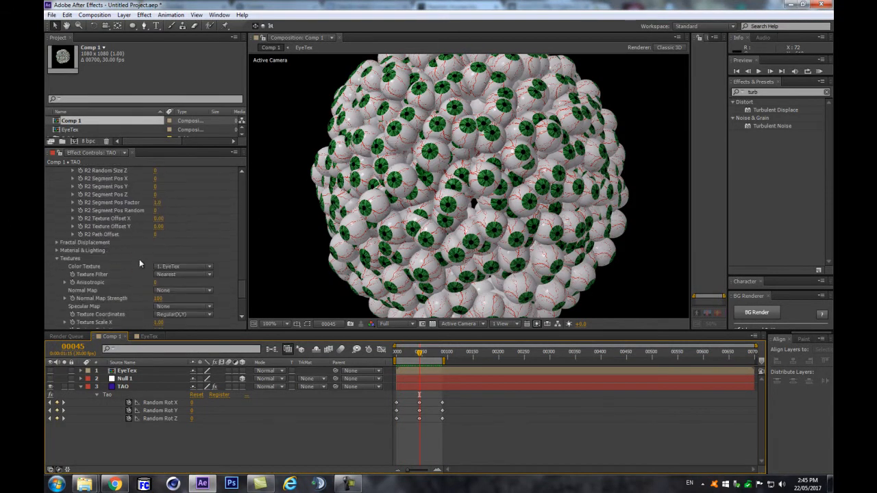
scroll(138, 260, up, 8)
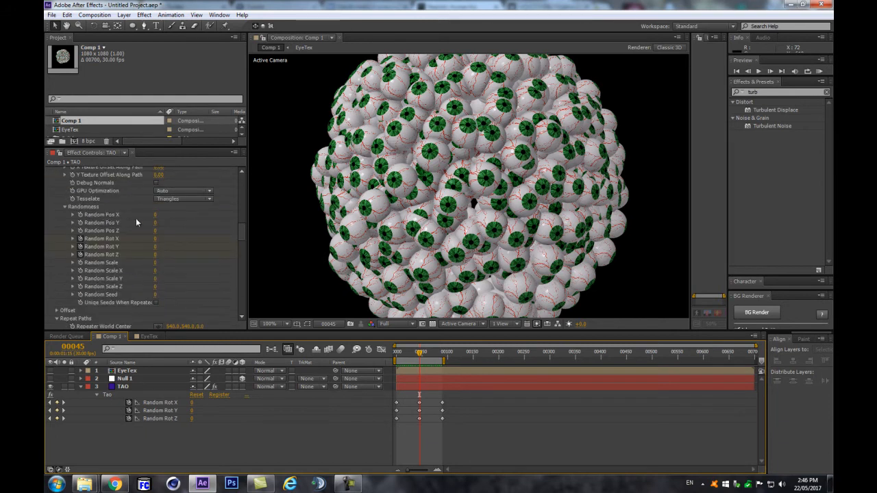
drag(155, 214, 168, 208)
key(ctrl+z)
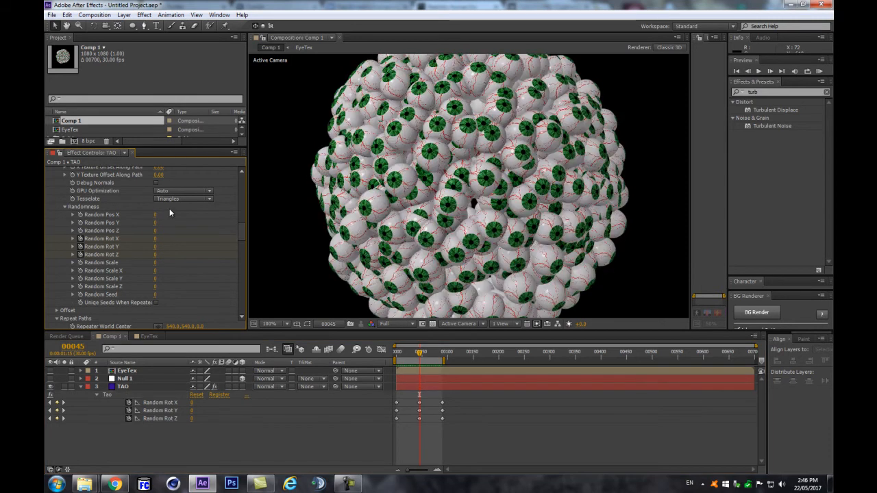
drag(155, 215, 170, 212)
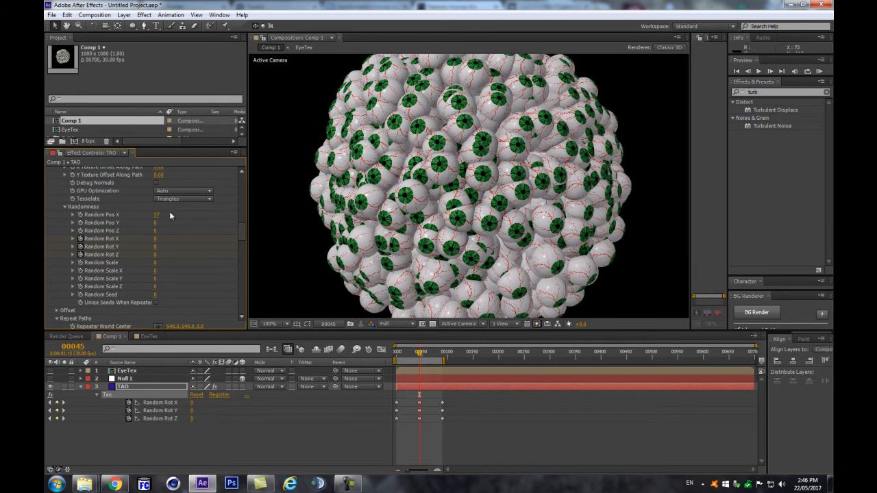
key(ctrl+z)
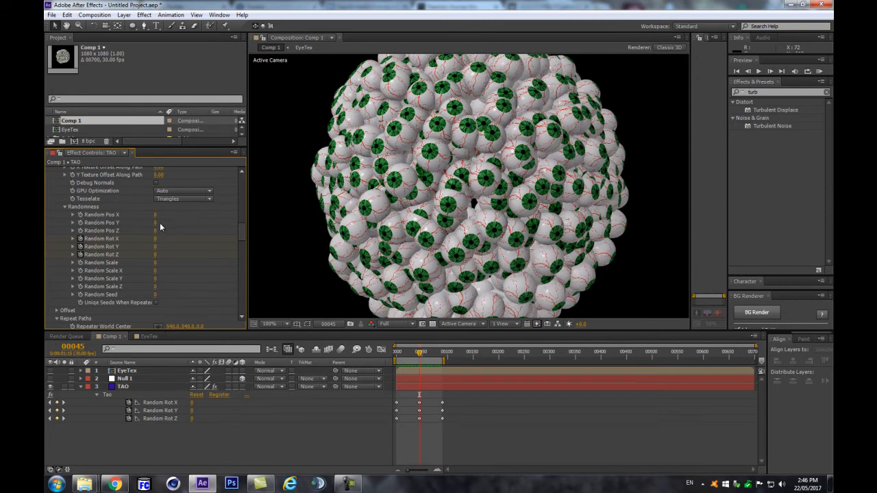
Step: Select the looping-wiggle code on the motionscript page in Chrome, then return to After Effects
click(115, 484)
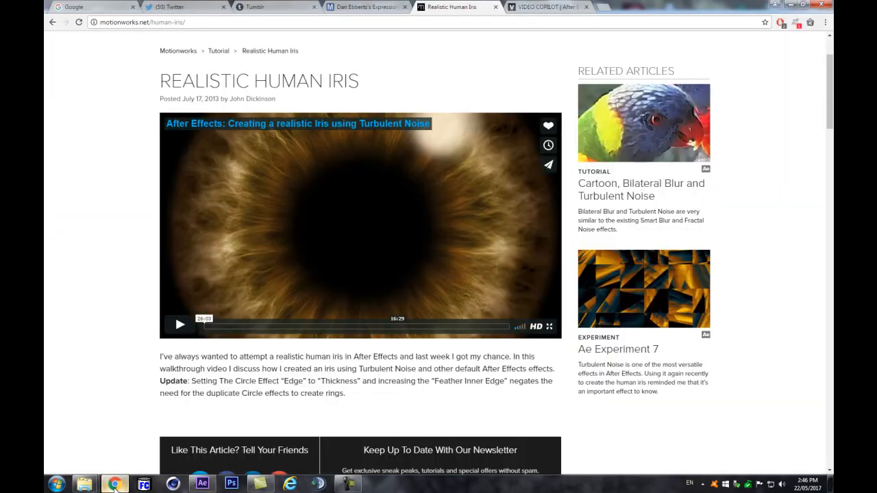
click(377, 7)
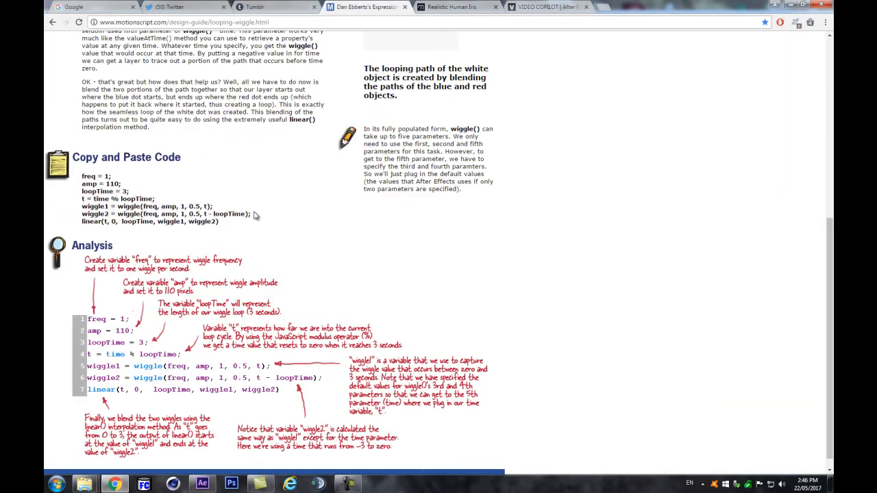
drag(233, 223, 72, 179)
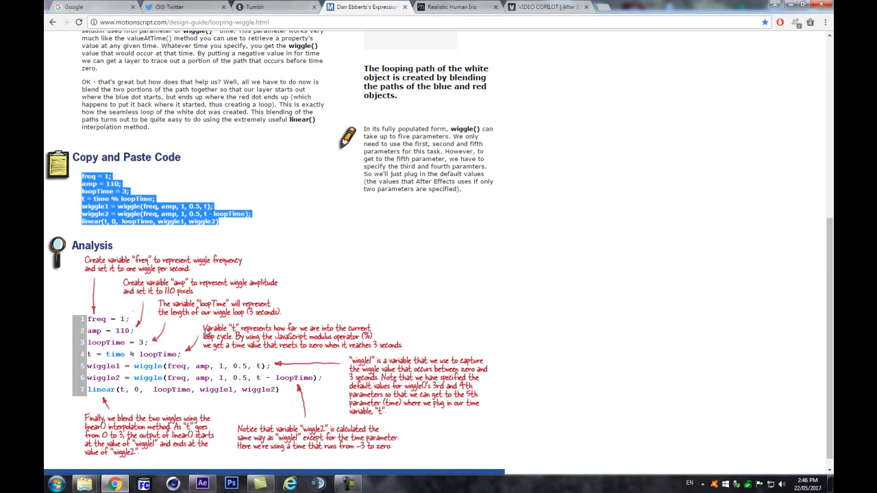
click(202, 483)
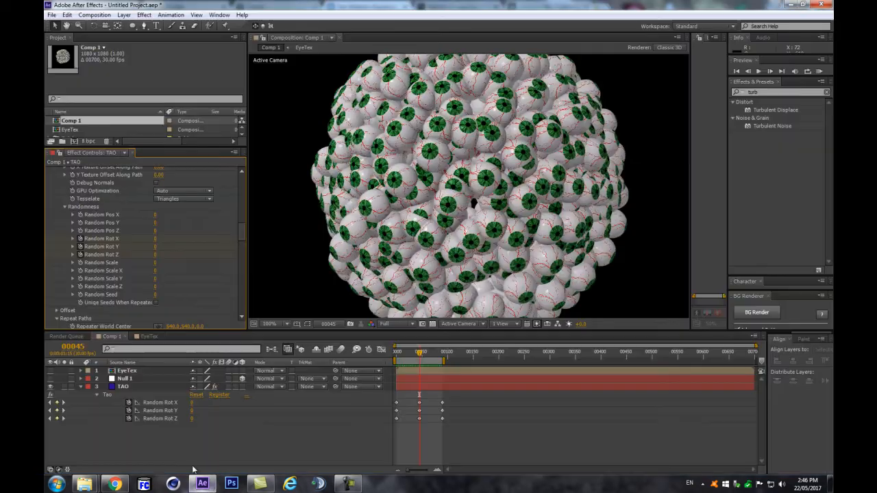
Step: Paste the looping wiggle code as an expression on TAO's Random Pos X
alt+click(80, 214)
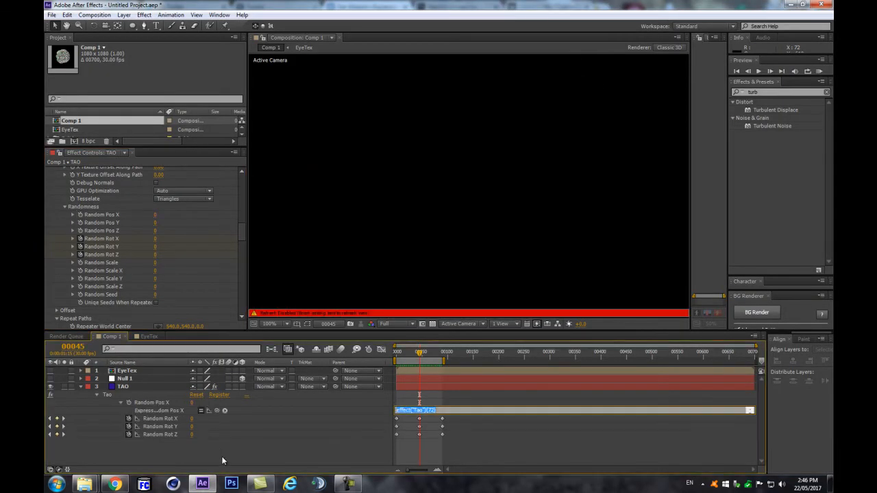
text(linear(t, 0, loopTime, wiggle1, wiggle2))
click(373, 405)
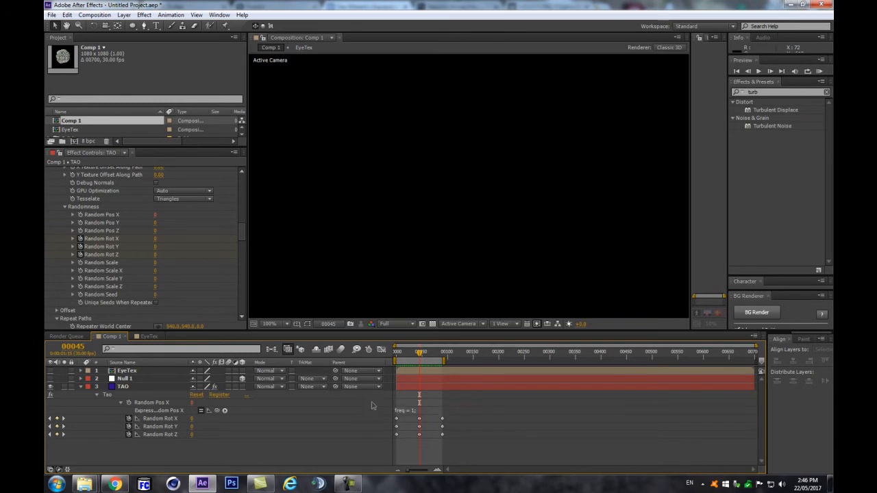
click(453, 412)
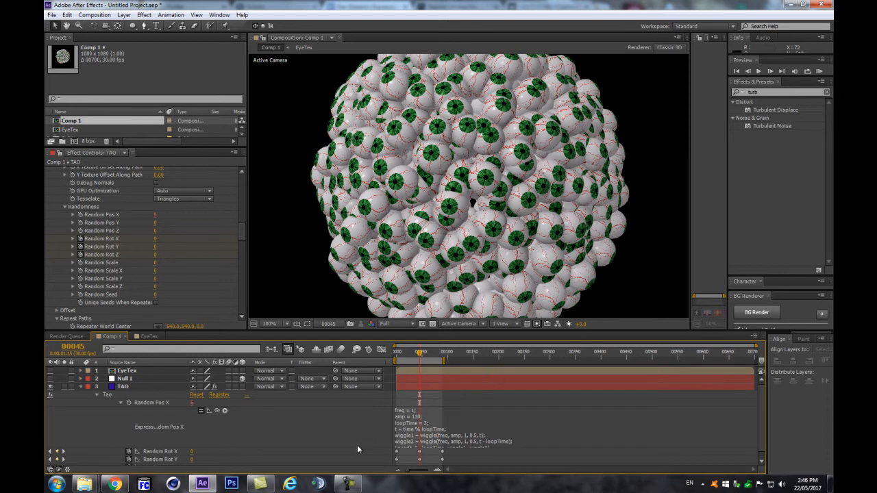
Step: Set the preview resolution to Quarter and preview the looping wiggle
click(401, 324)
click(405, 379)
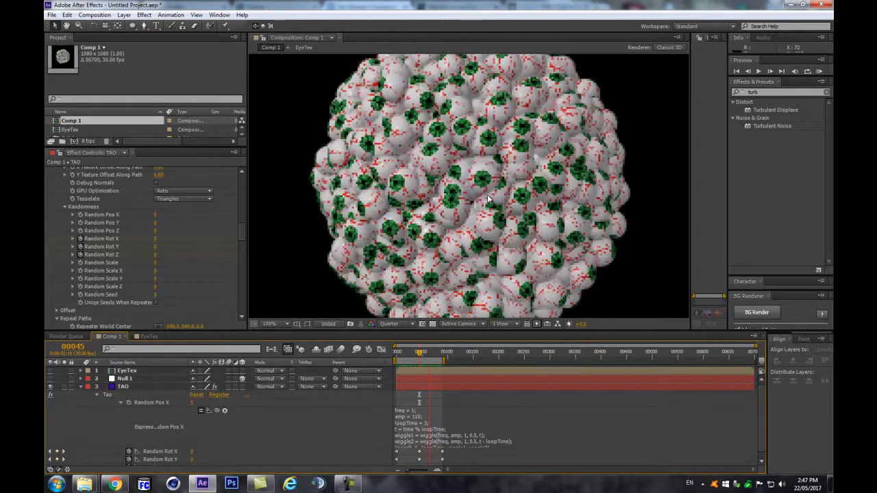
key(space)
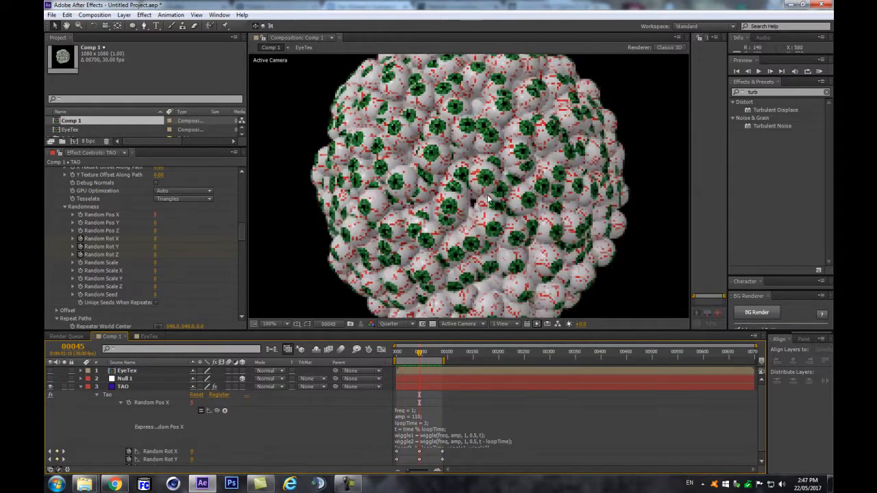
key(comma)
key(comma)
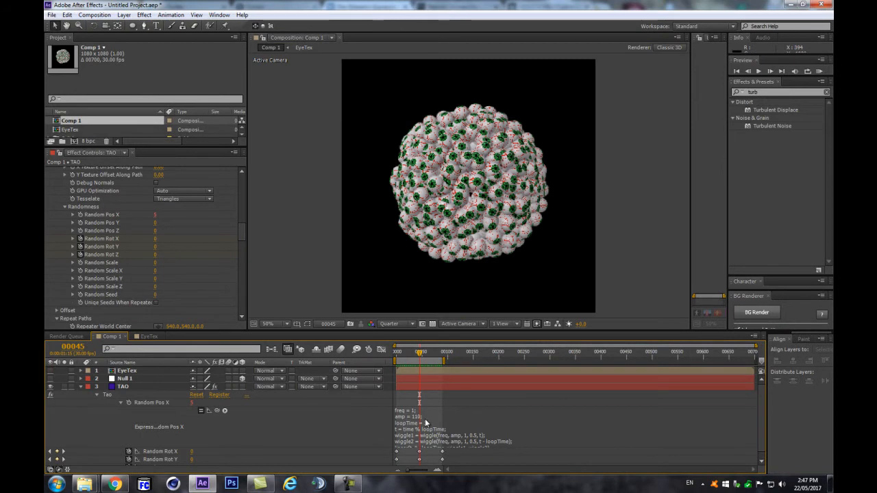
key(period)
key(period)
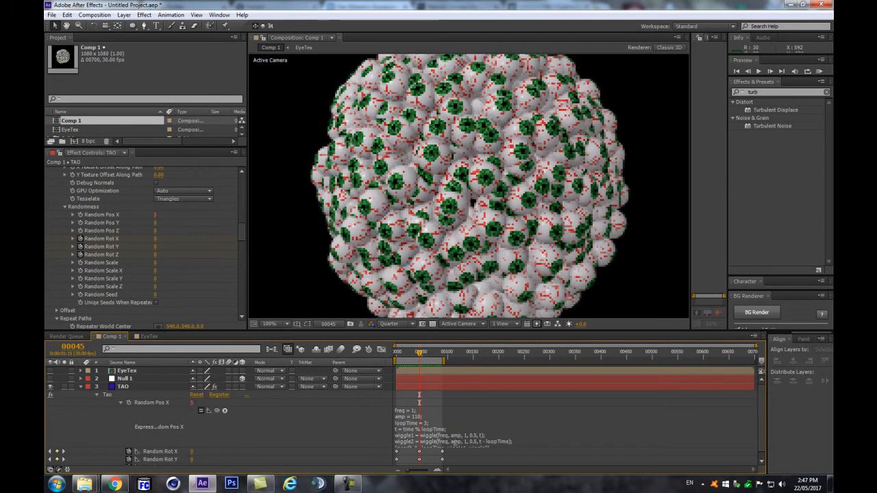
Step: Select the expression's amp value 110, then collapse TAO's properties
click(414, 422)
double_click(417, 416)
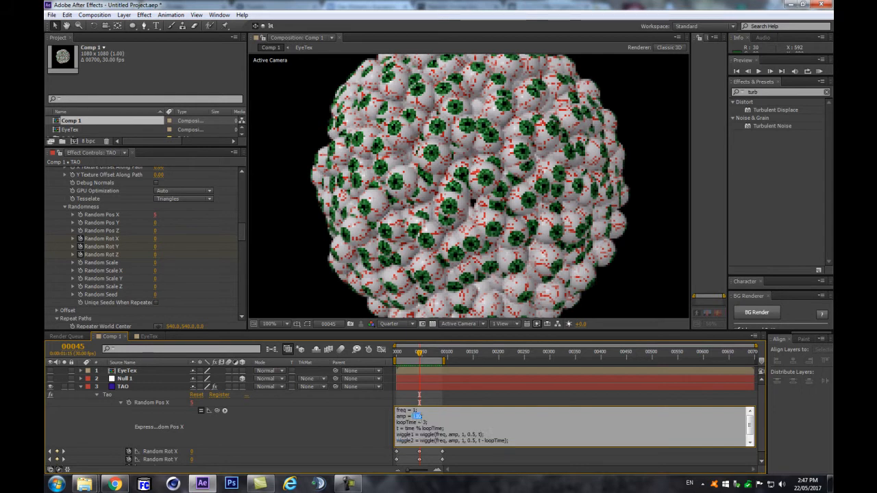
click(123, 388)
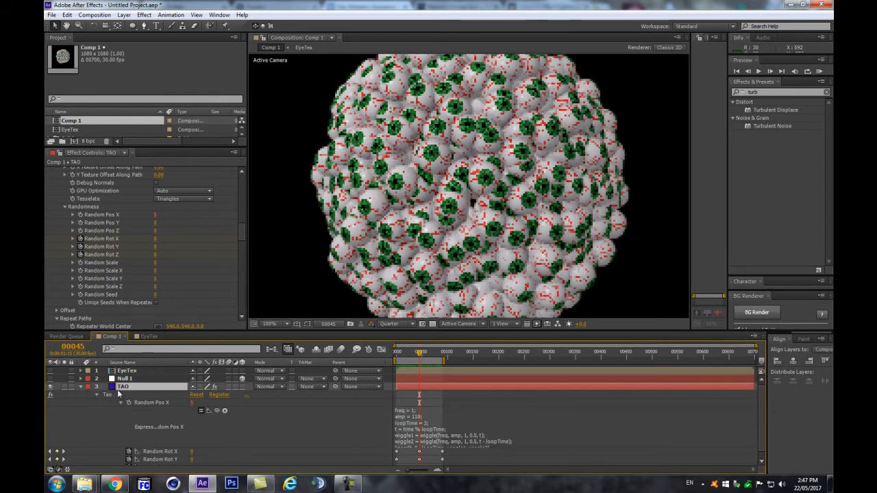
click(79, 386)
Step: Add a Slider Control to Null 1 and name it posXwig
click(115, 381)
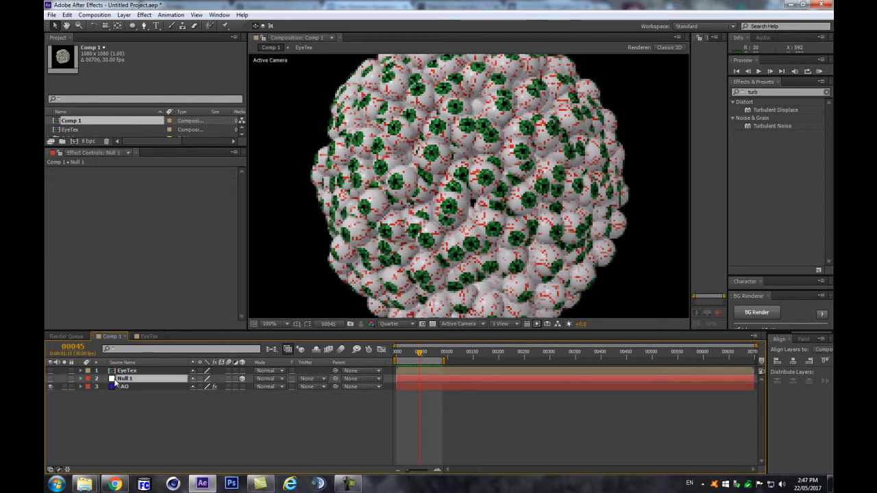
key(comma)
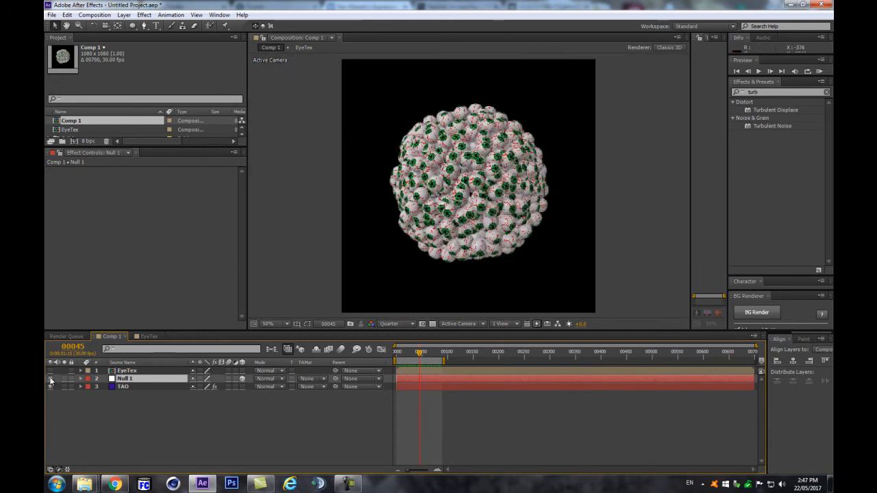
click(94, 15)
mouse_move(150, 15)
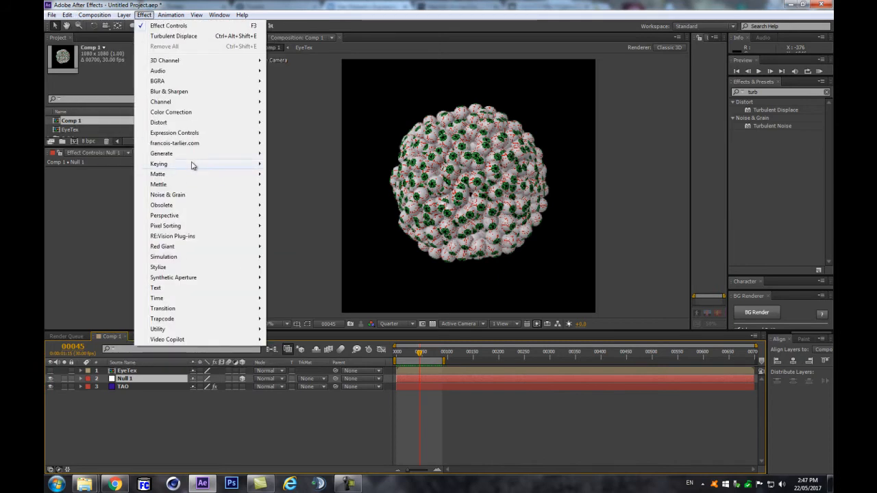
mouse_move(185, 134)
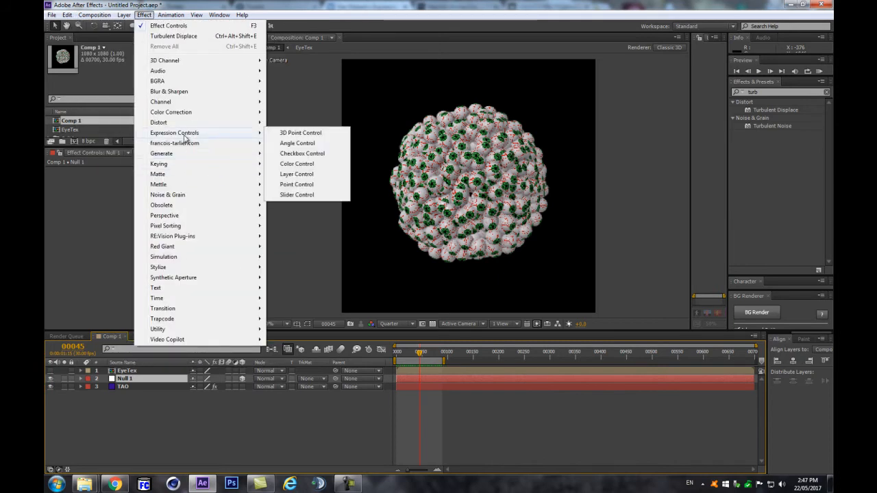
click(293, 196)
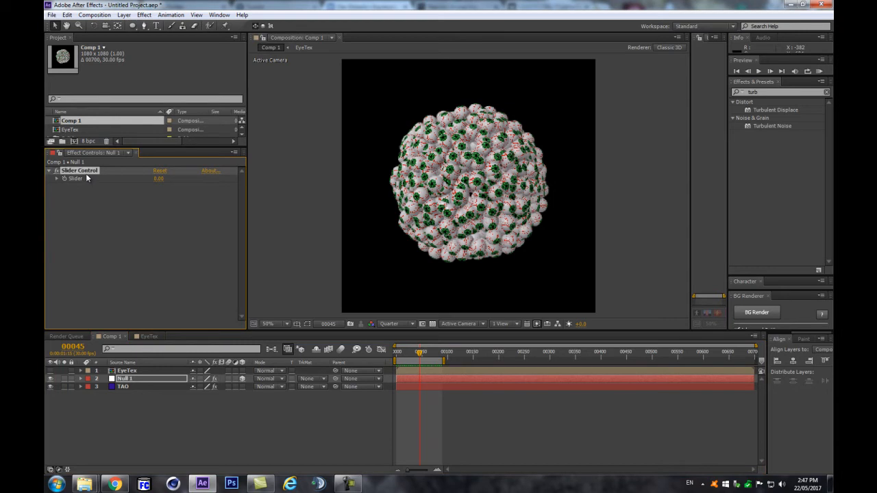
key(Return)
text(po)
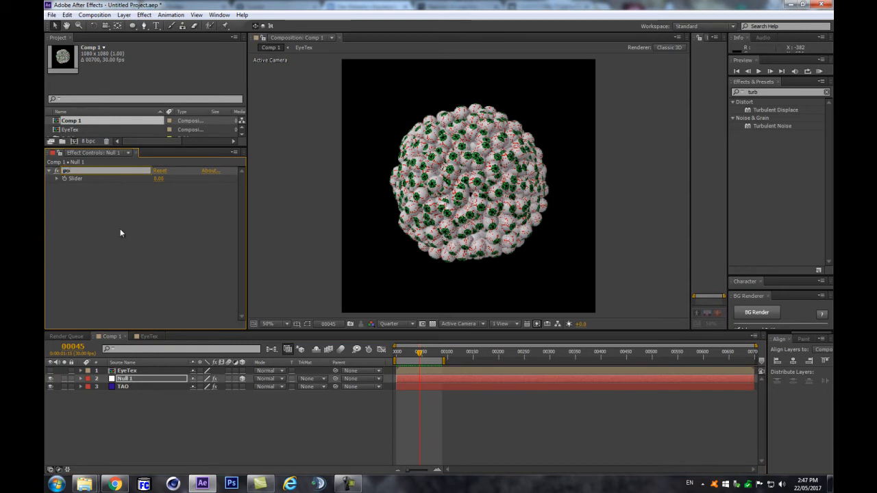
text(sXwig)
key(Return)
Step: Duplicate the slider twice and rename the copies posYwig and posZwig
key(ctrl+d)
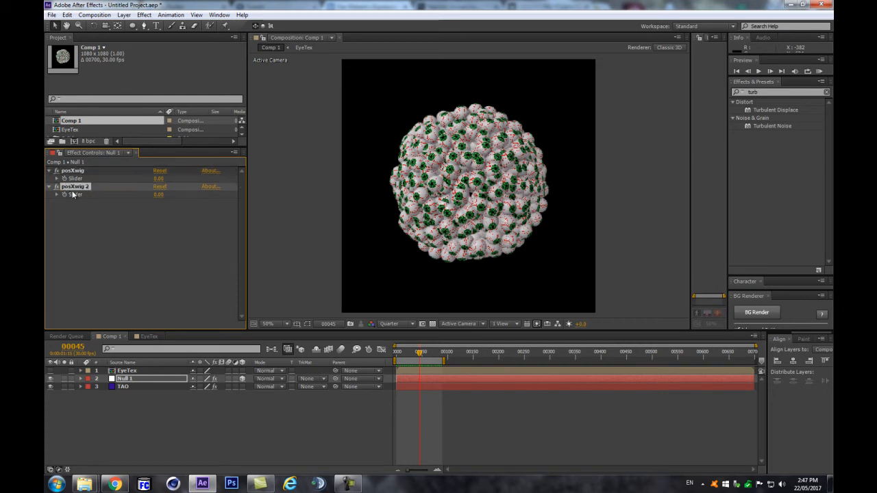
key(ctrl+d)
click(82, 187)
key(Return)
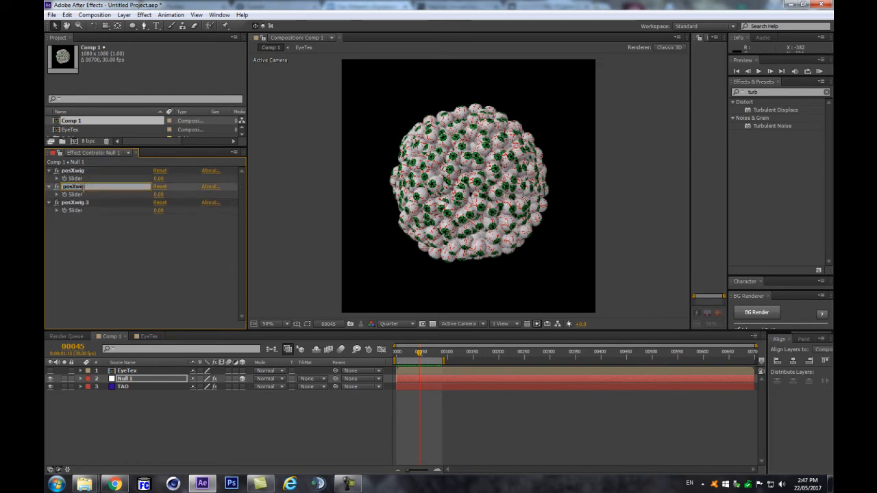
key(Left)
key(Left)
key(Left)
key(BackSpace)
text(Y)
key(Return)
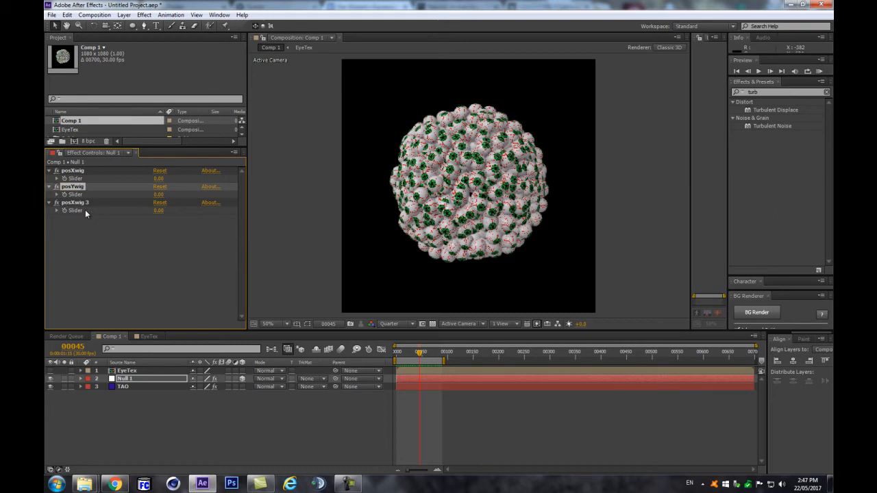
click(97, 203)
key(Return)
key(BackSpace)
key(BackSpace)
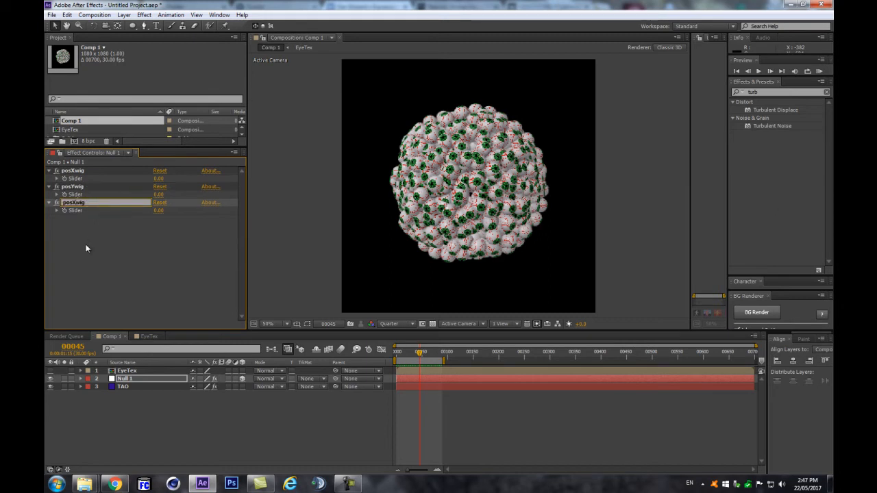
text(Z)
key(Return)
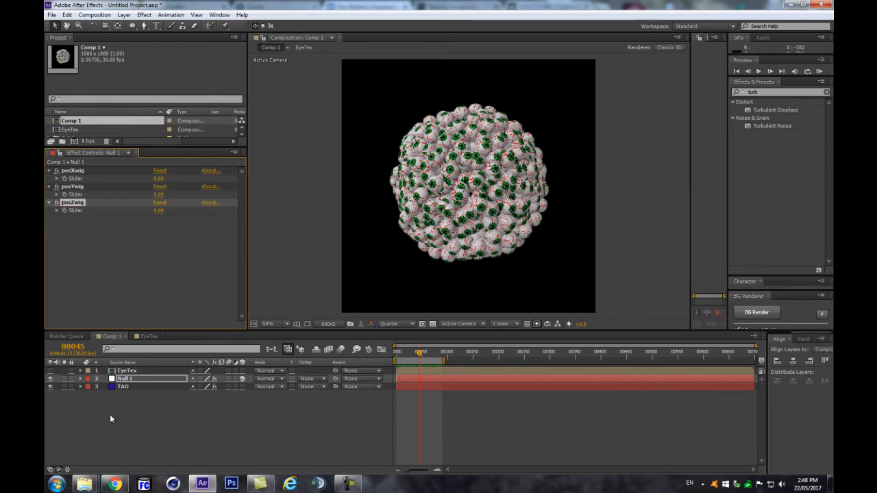
Step: Reveal the expression on TAO's Random Pos X
click(117, 425)
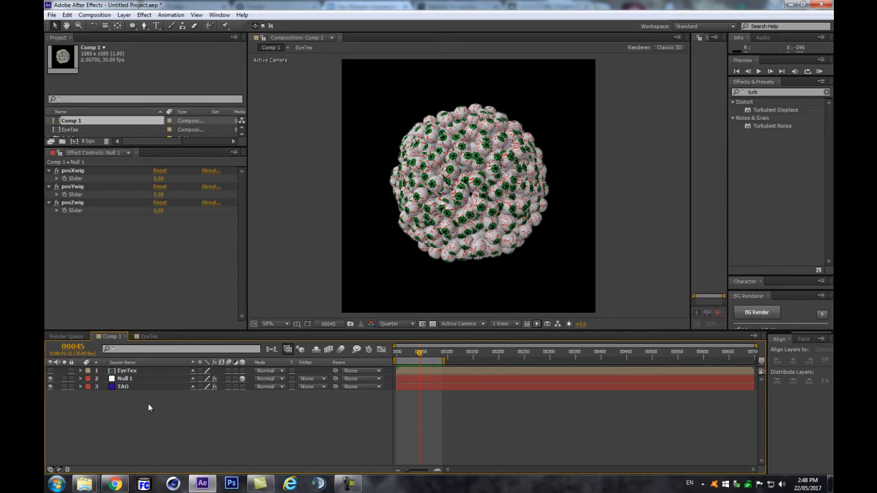
click(138, 388)
key(e)
key(e)
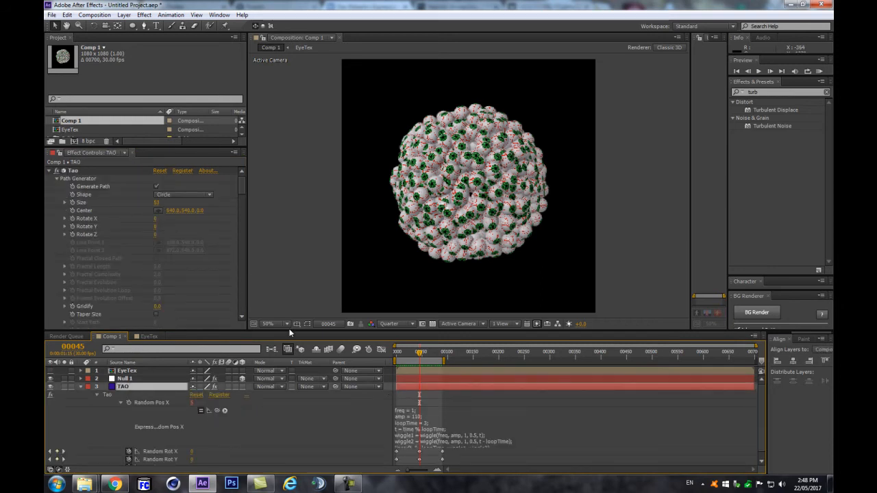
Step: Rename the Null 1 layer to 'settings'
click(138, 381)
key(Return)
text(settings)
key(Return)
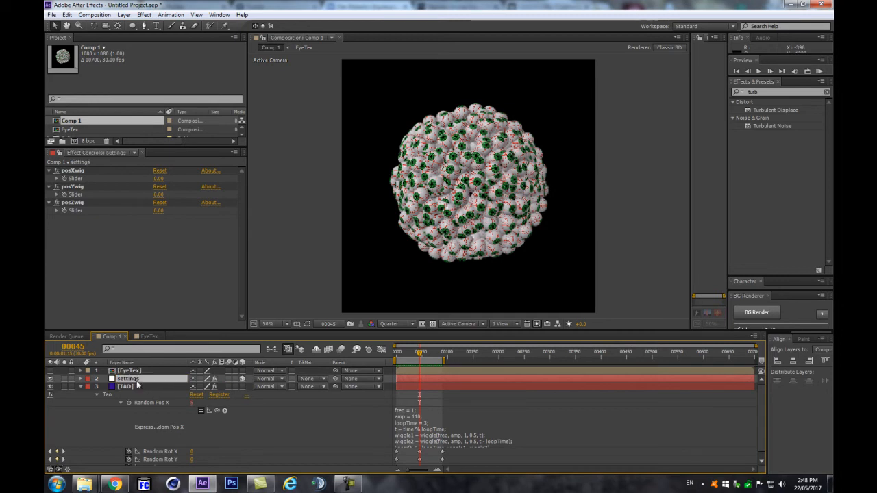
Step: Pick-whip the expression's amp value 110 to the posXwig Slider and test the link
click(62, 156)
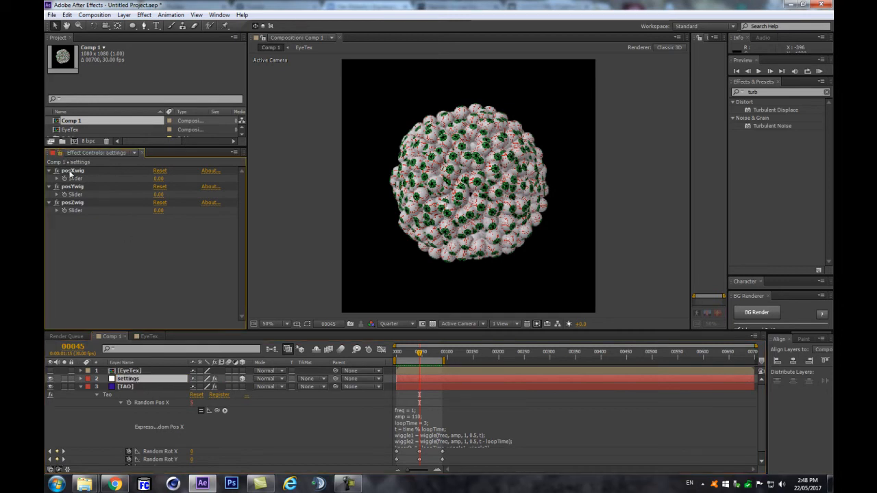
click(415, 420)
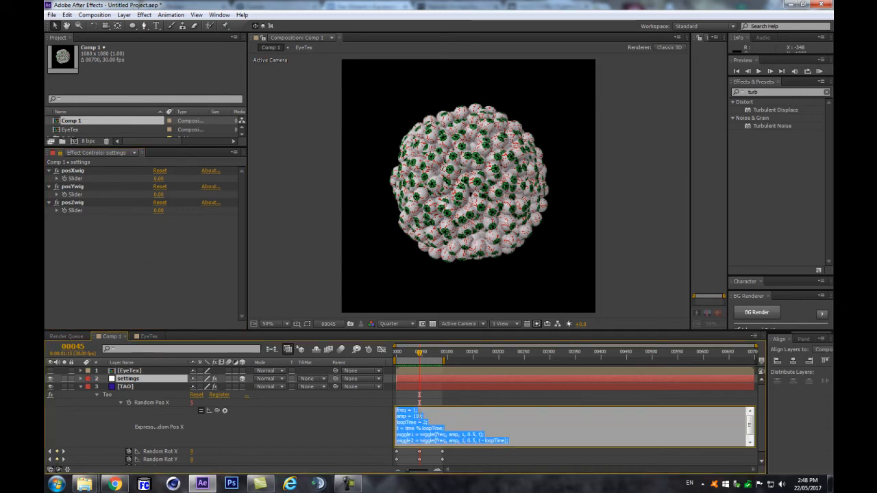
drag(423, 417, 413, 417)
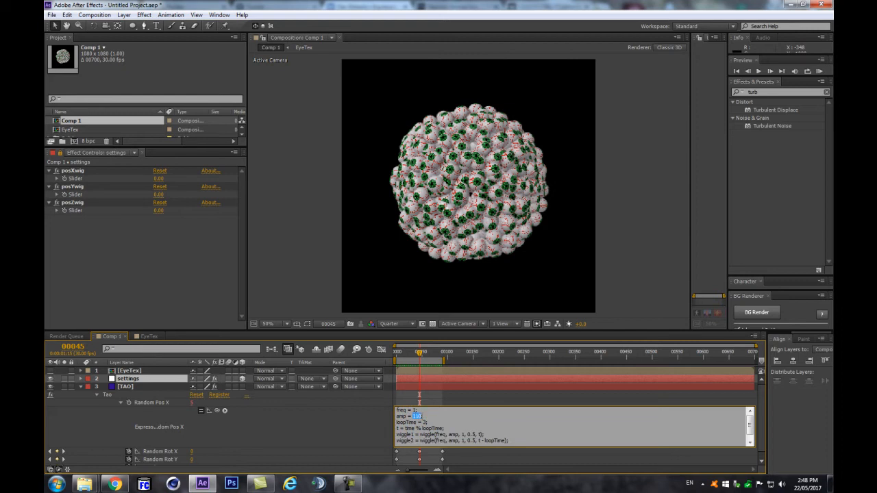
drag(217, 412, 97, 180)
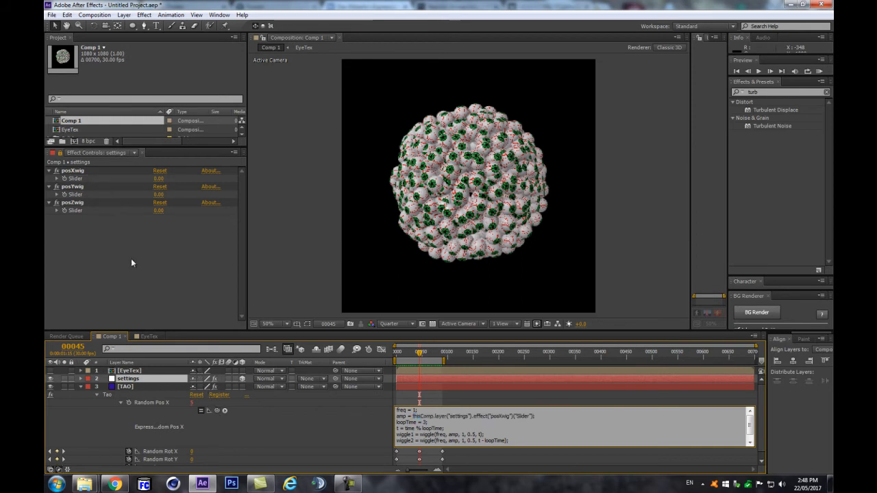
drag(159, 178, 193, 170)
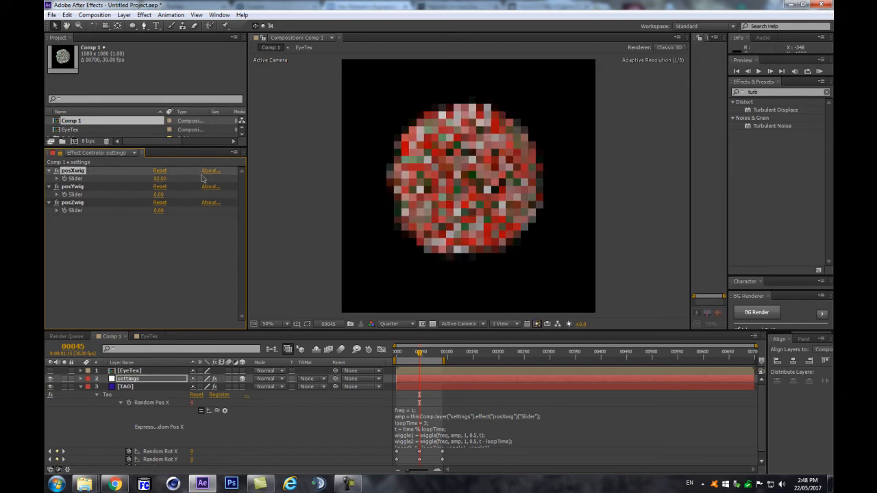
Step: Undo the test change and set the settings layer's posXwig Slider to 100
key(ctrl+z)
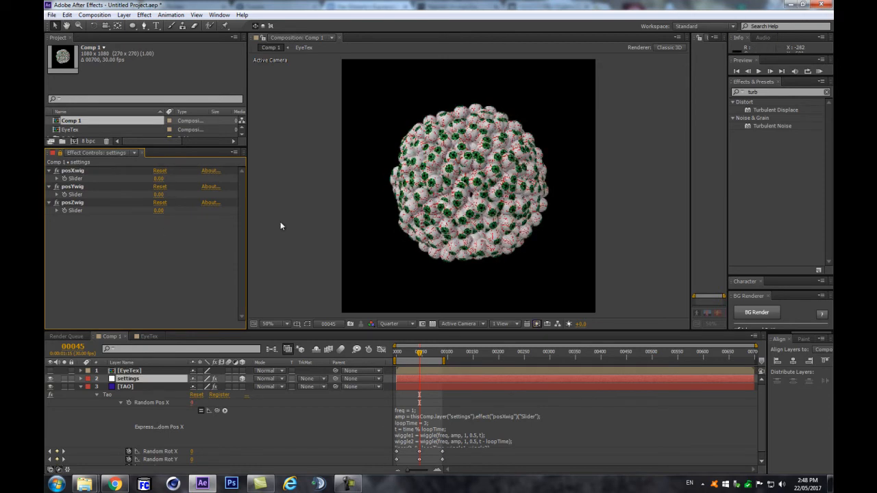
click(150, 381)
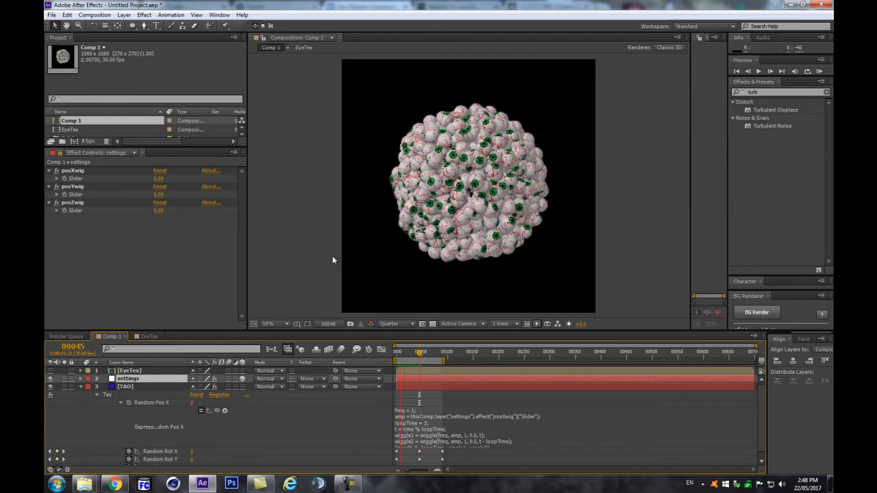
key(space)
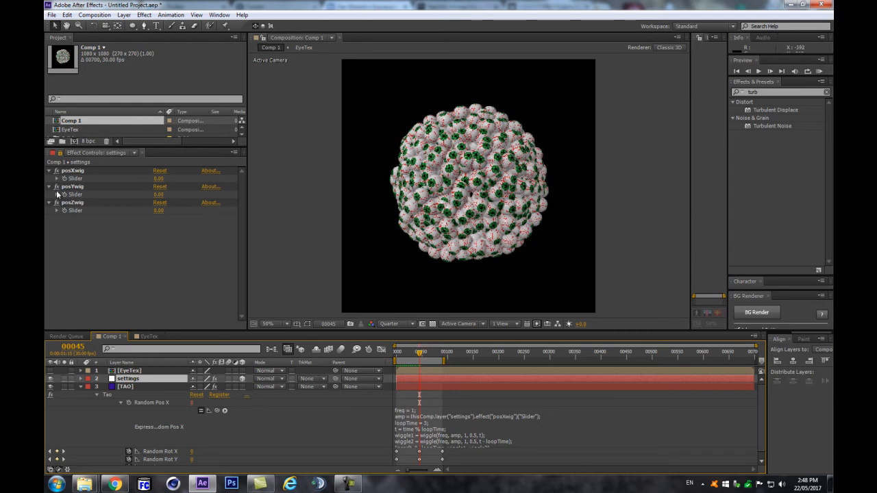
click(159, 178)
text(100)
key(Return)
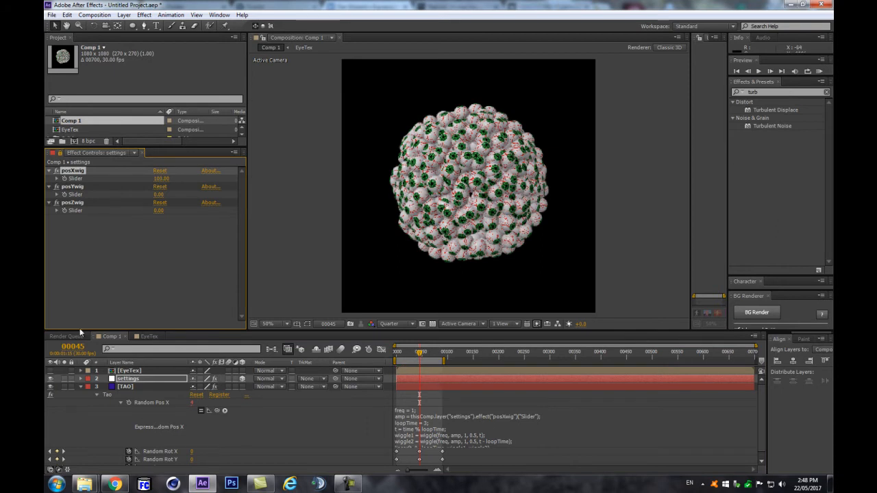
Step: Keyframe the posXwig Slider to 0 at frame 45
key(u)
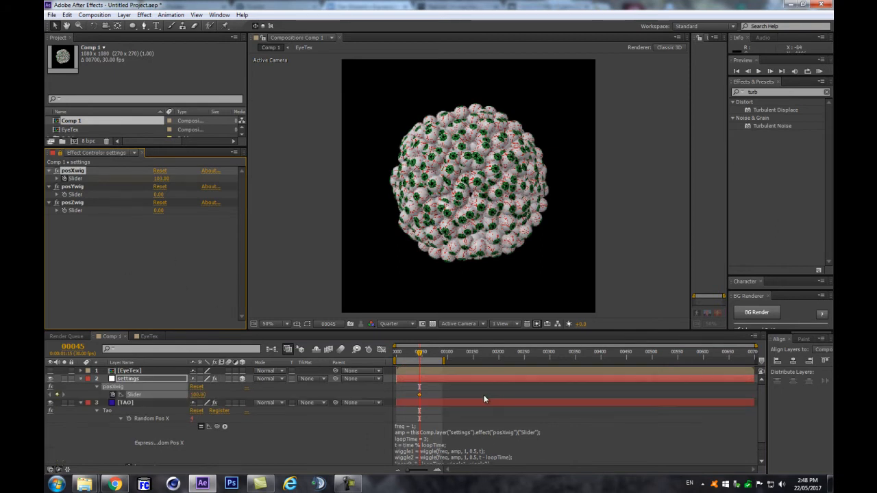
click(393, 400)
scroll(415, 423, down, 1)
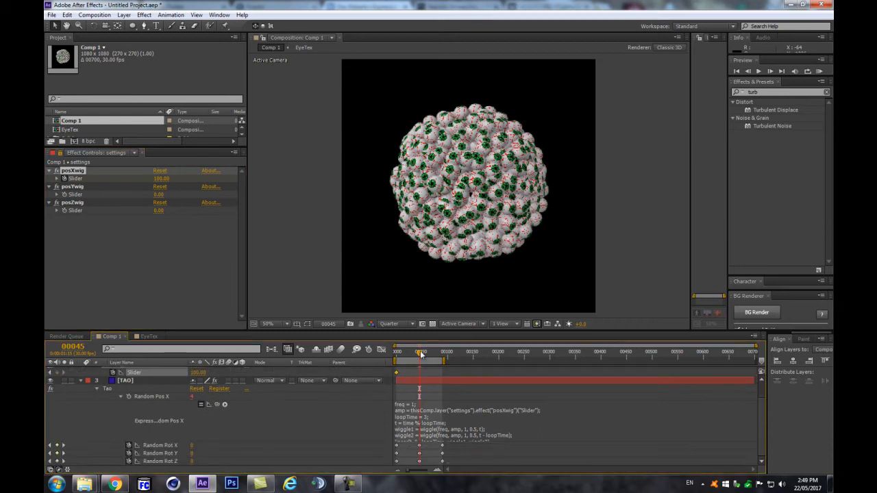
click(201, 373)
text(0)
key(Return)
drag(420, 376, 412, 376)
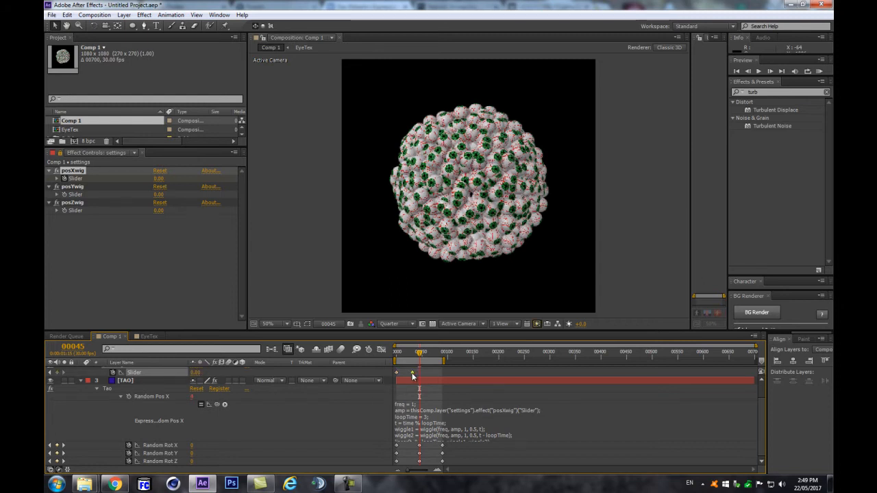
key(ctrl+c)
key(ctrl+v)
Step: Paste the 100-value Slider keyframe at frame 90 and preview from the start
click(396, 373)
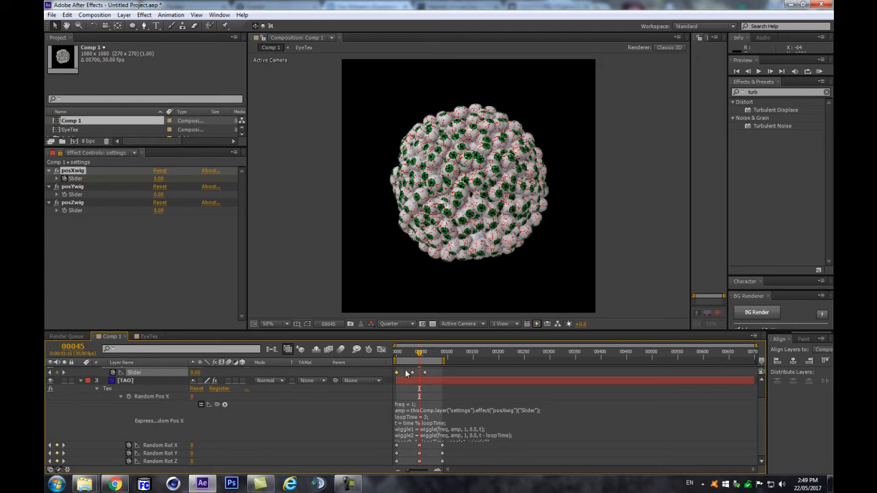
drag(420, 354, 446, 354)
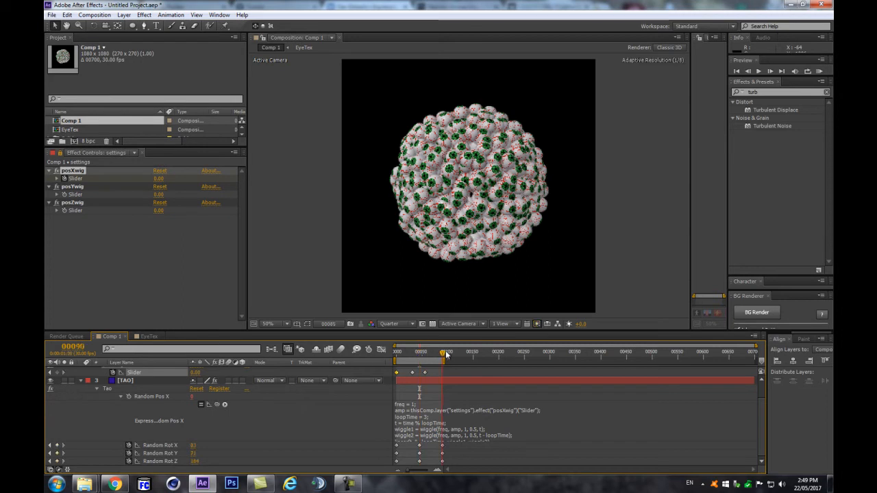
key(ctrl+v)
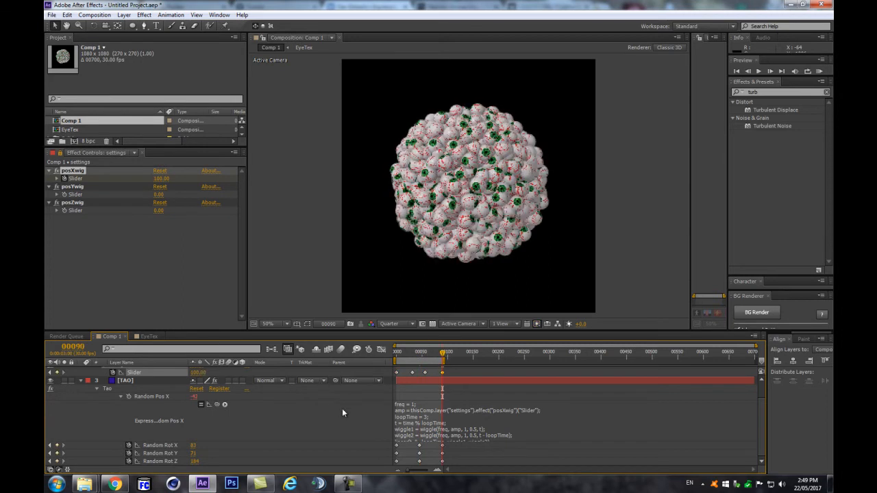
key(Home)
click(323, 410)
key(space)
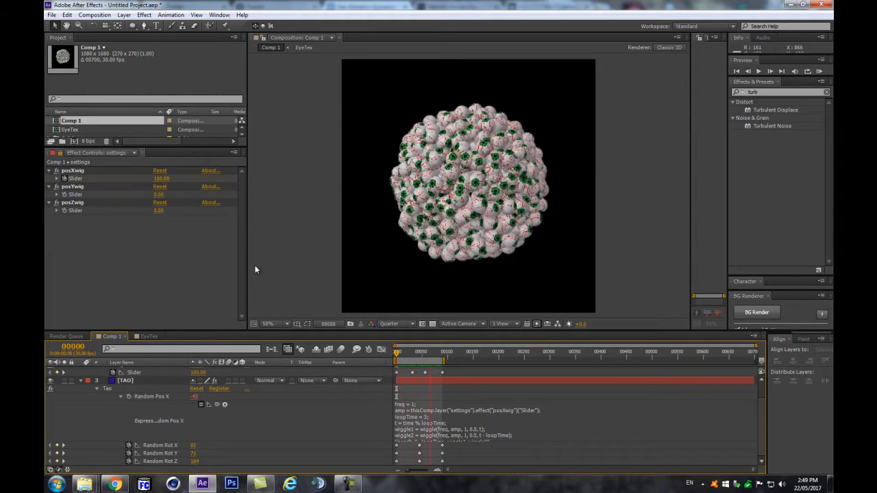
click(410, 410)
Step: Try a wiggle frequency of 3 in the Random Pos X expression and preview it
click(414, 405)
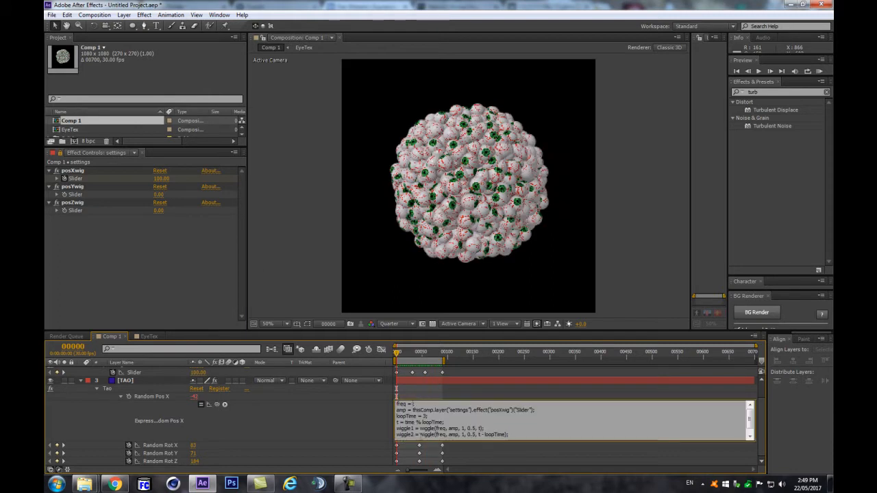
click(377, 425)
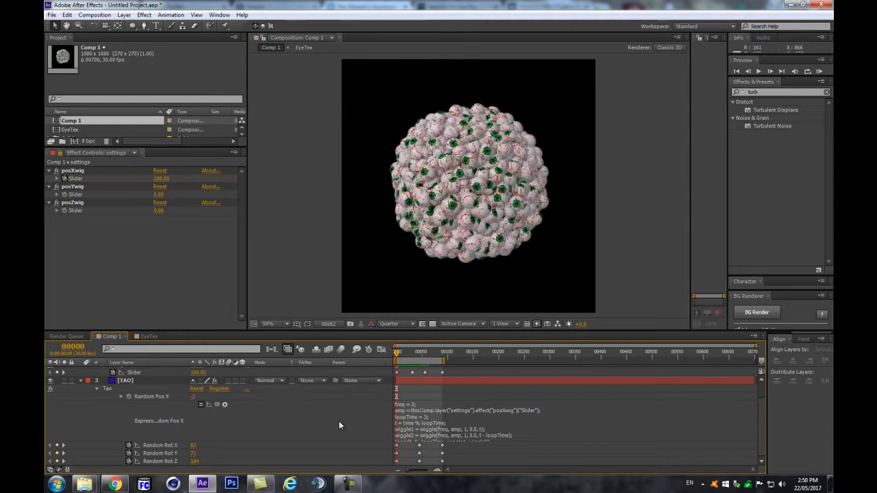
click(416, 409)
Step: Change the frequency to 1.2, preview the loop, and collapse the TAO layer
click(416, 408)
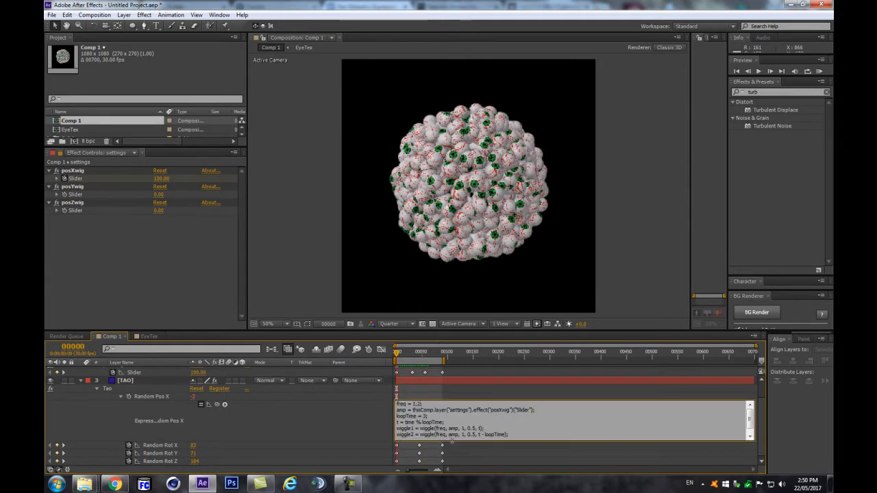
click(360, 416)
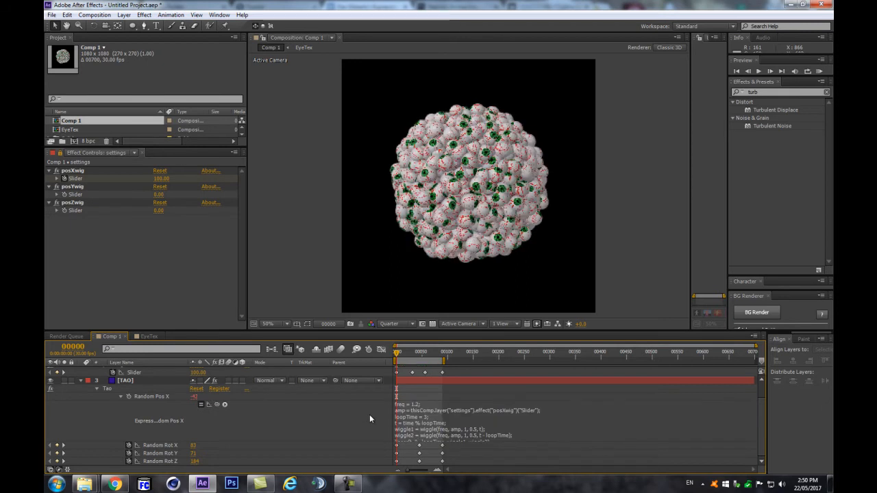
key(KP_0)
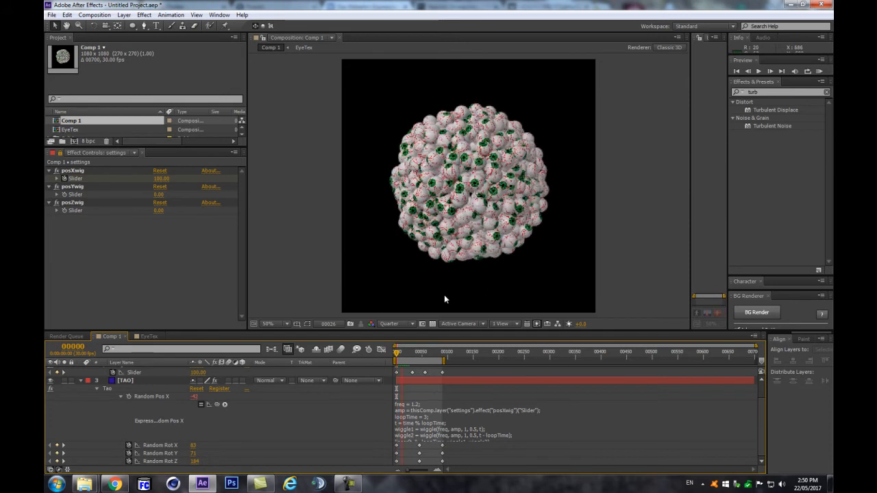
key(space)
click(408, 414)
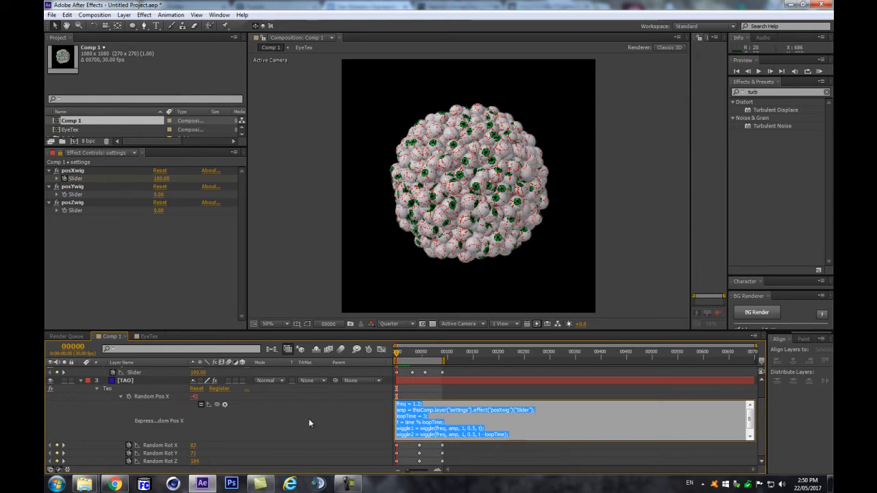
click(454, 411)
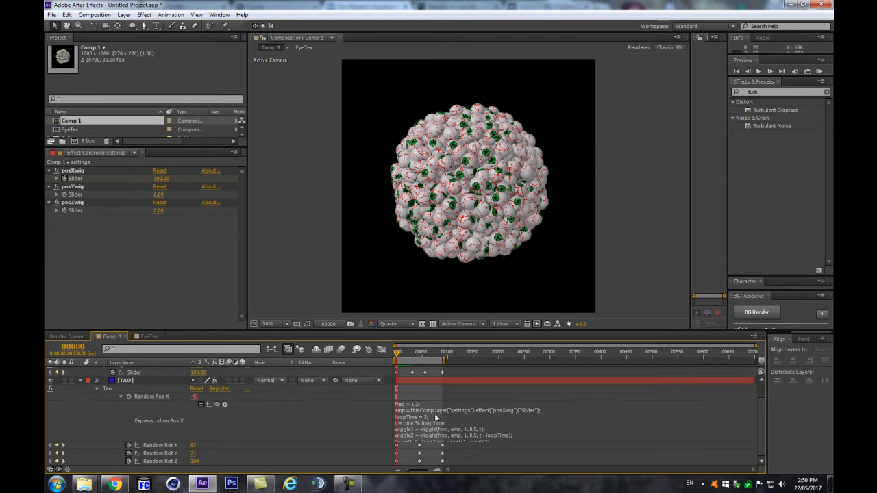
click(131, 381)
click(99, 389)
Step: Add an expression to the Tao effect's Random Pos Y and paste in the looping wiggle expression
click(97, 389)
click(97, 388)
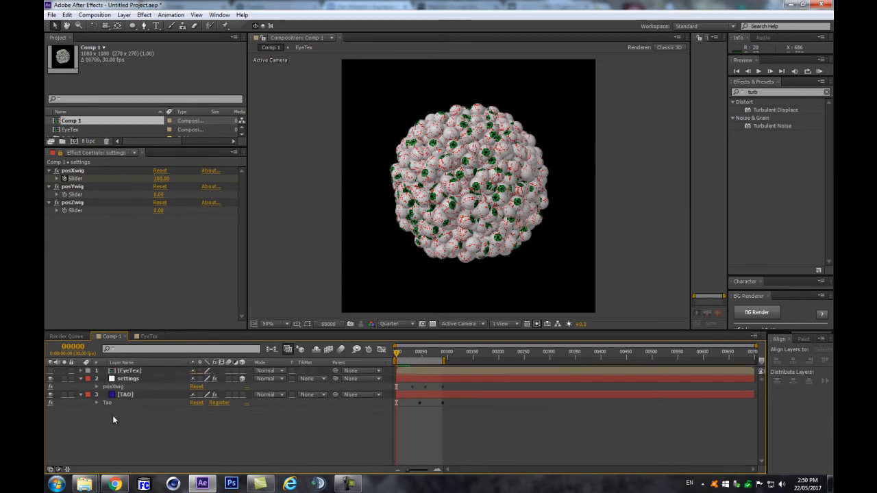
click(96, 388)
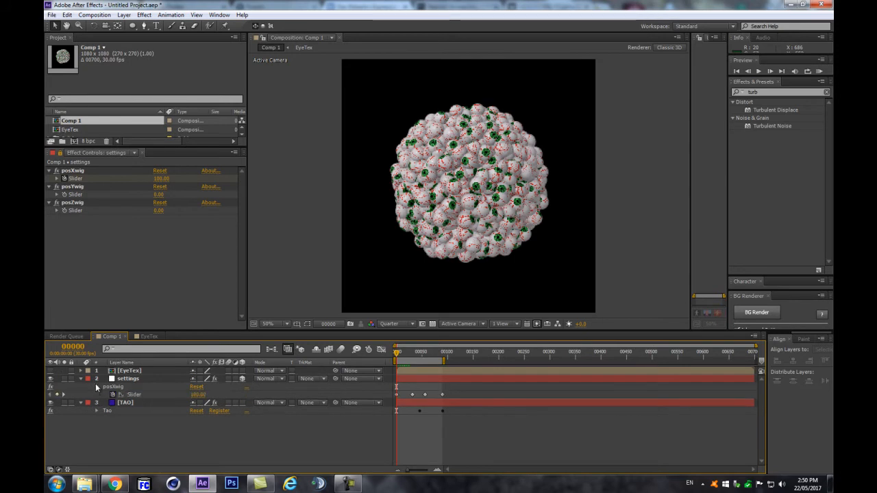
click(80, 403)
click(96, 419)
scroll(108, 428, down, 3)
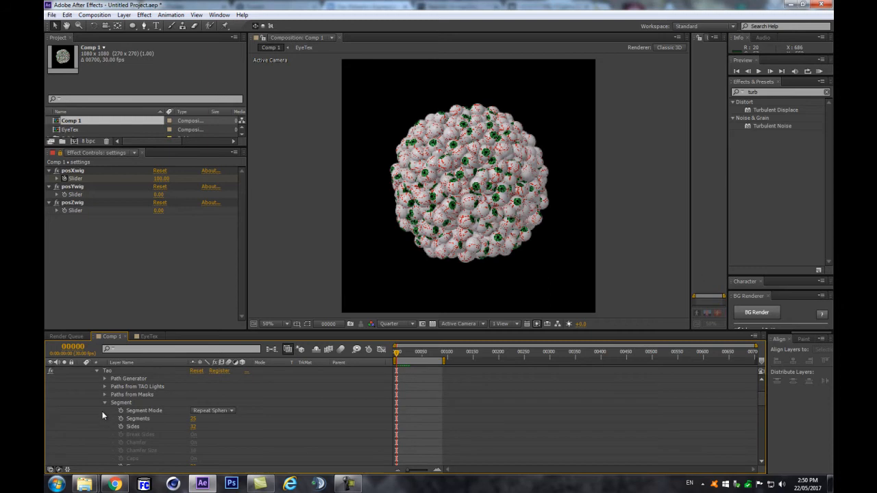
scroll(102, 411, down, 10)
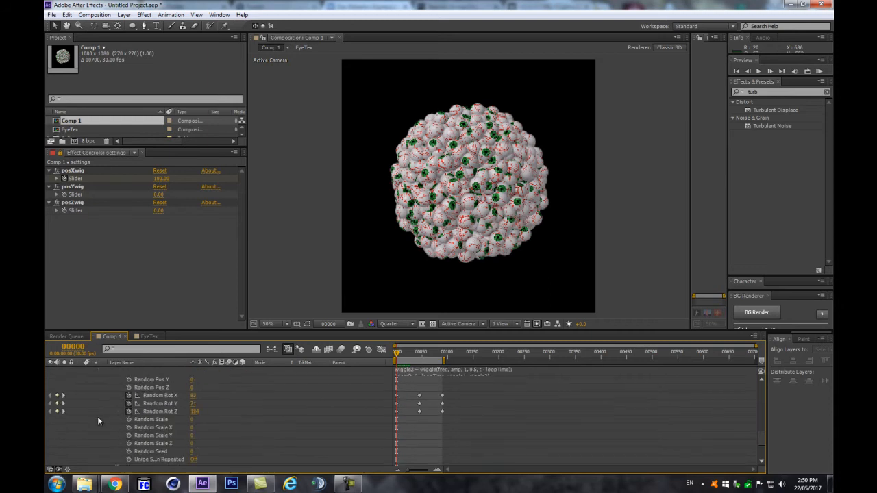
scroll(101, 416, down, 2)
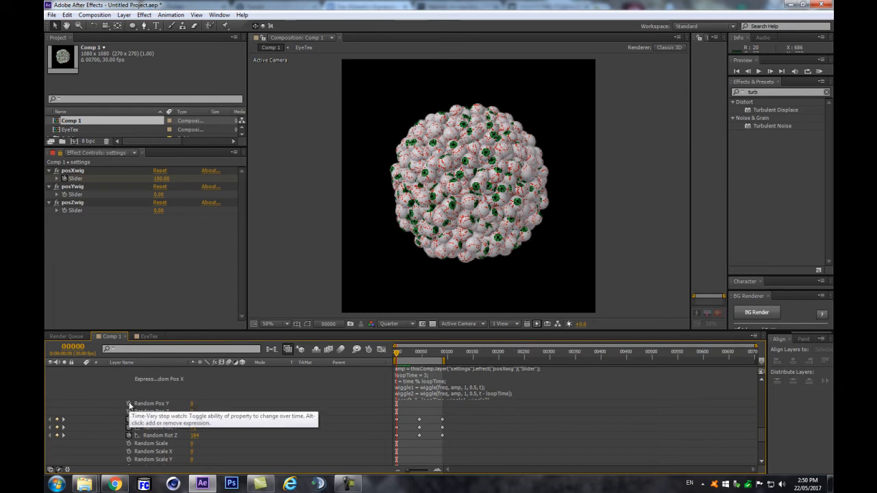
alt+click(130, 405)
key(ctrl+v)
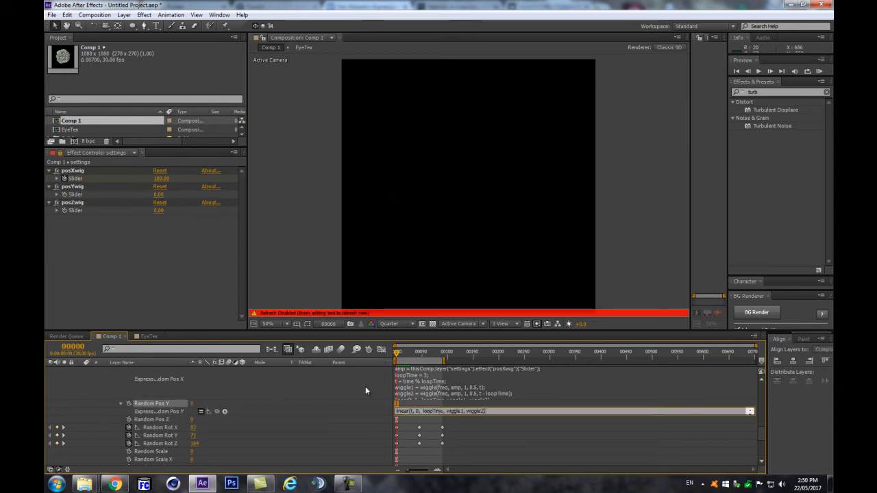
Step: Point the Random Pos Y expression at posYwig and set the posYwig slider to about 36
click(430, 414)
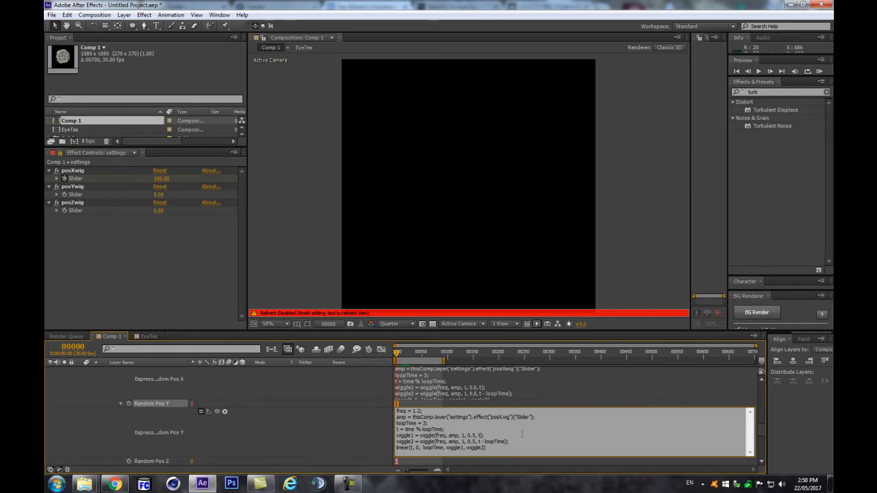
key(BackSpace)
text(Y)
click(301, 382)
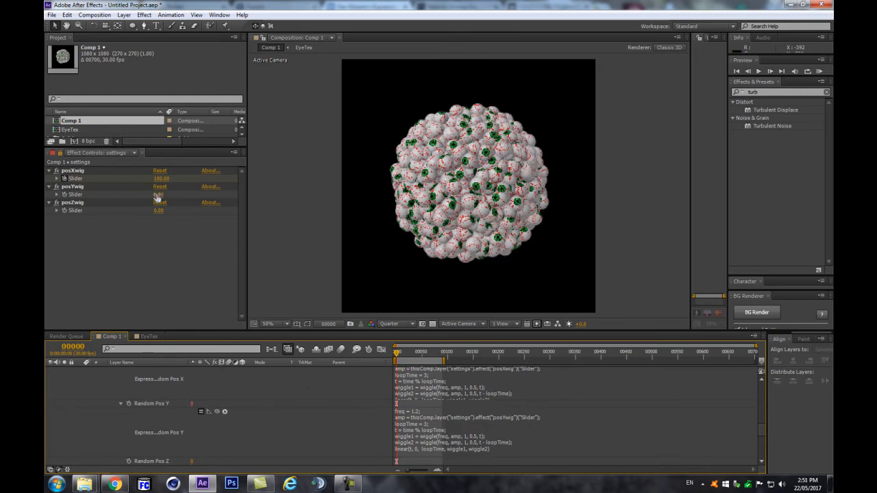
drag(158, 197, 173, 196)
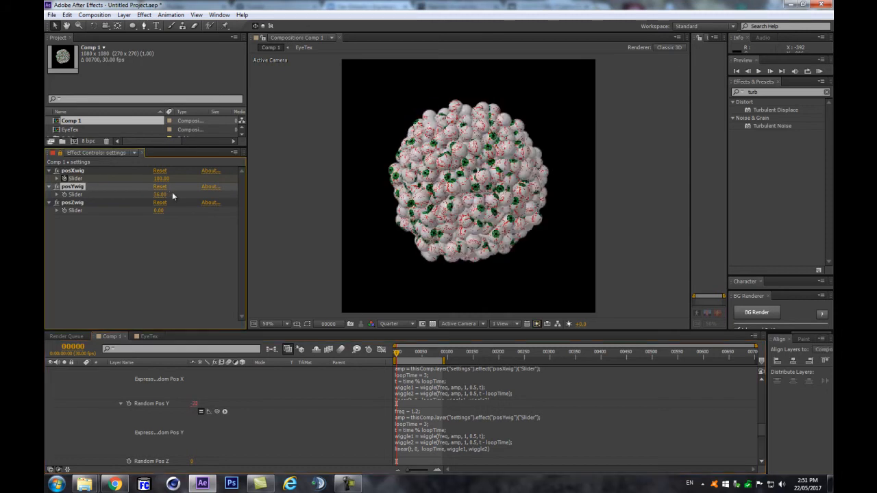
click(429, 440)
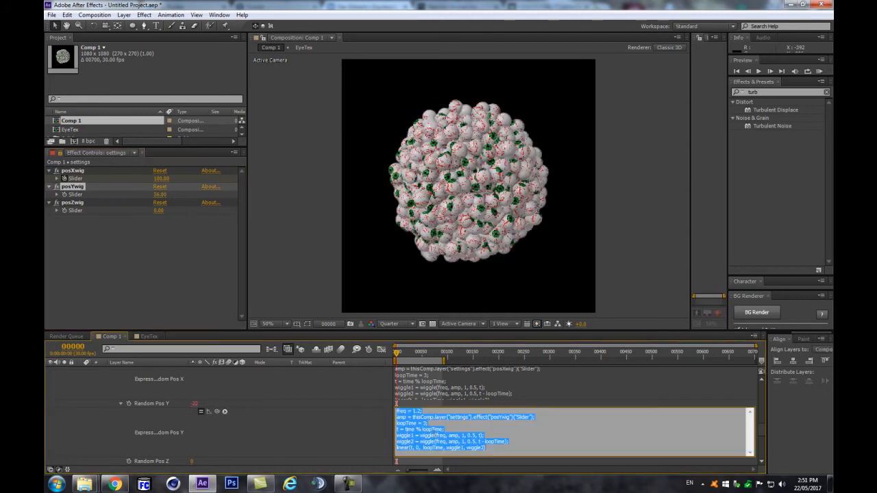
click(305, 440)
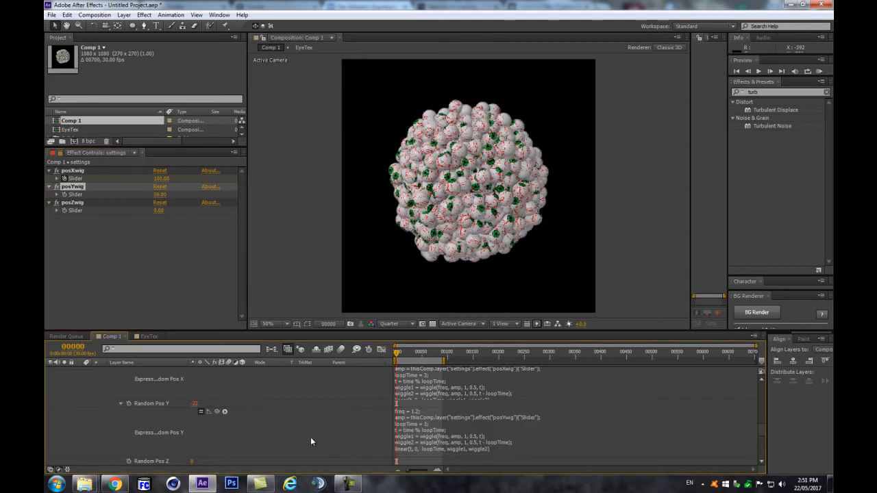
Step: Paste the wiggle expression onto Random Pos Z, switch it to posZwig, and set posZwig to 124
alt+click(128, 463)
key(ctrl+v)
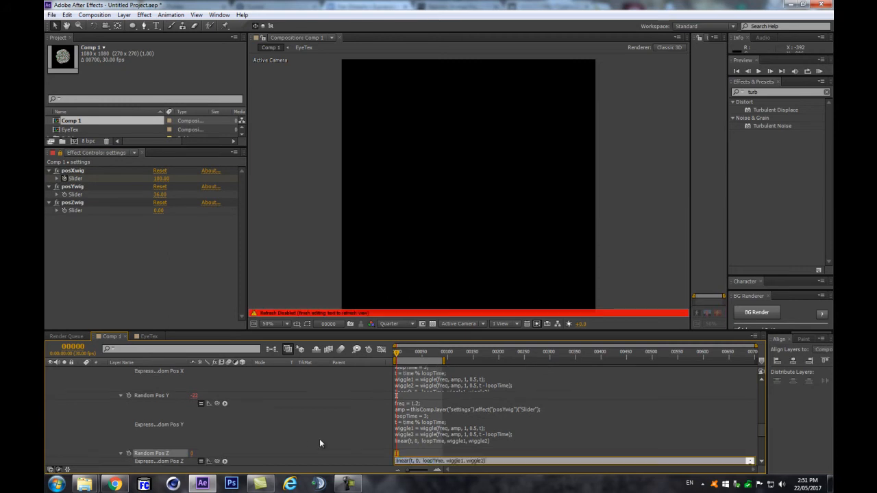
click(448, 420)
scroll(452, 426, down, 3)
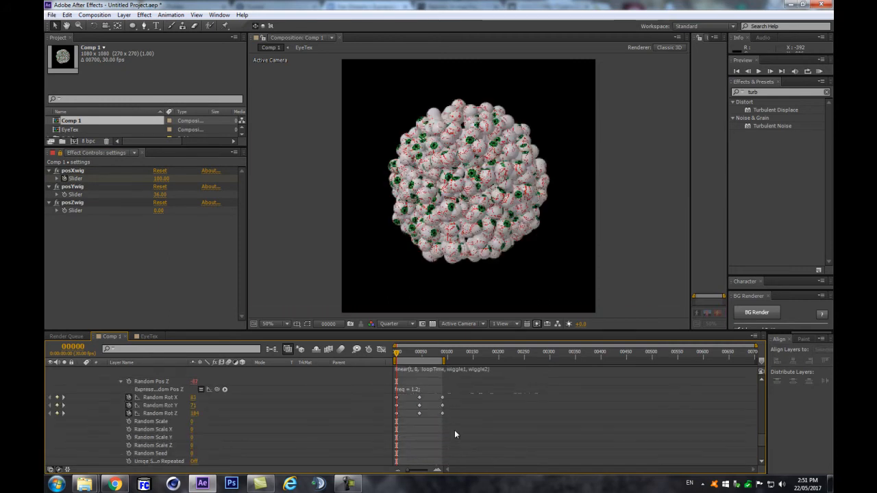
click(436, 390)
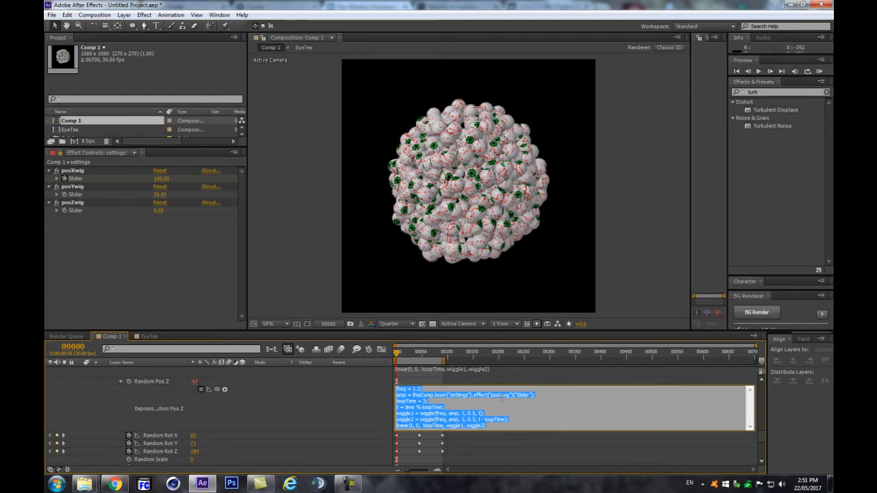
click(503, 395)
key(BackSpace)
text(Z)
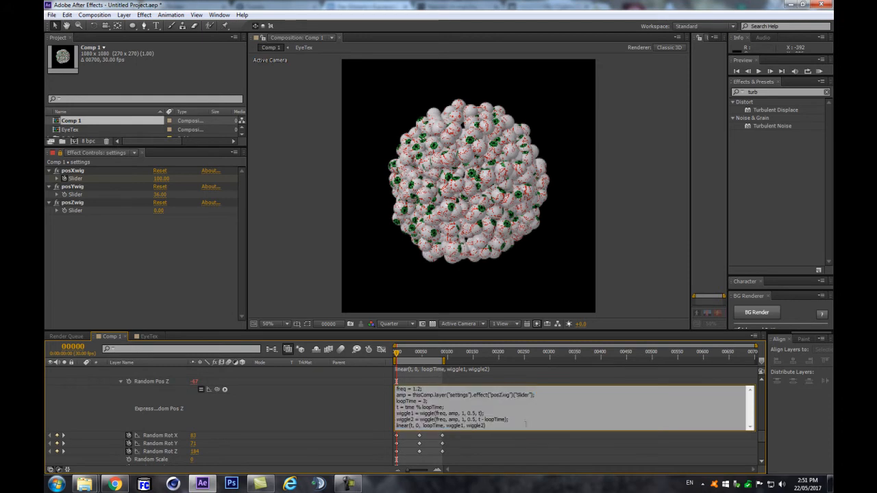
click(175, 231)
drag(159, 215, 175, 215)
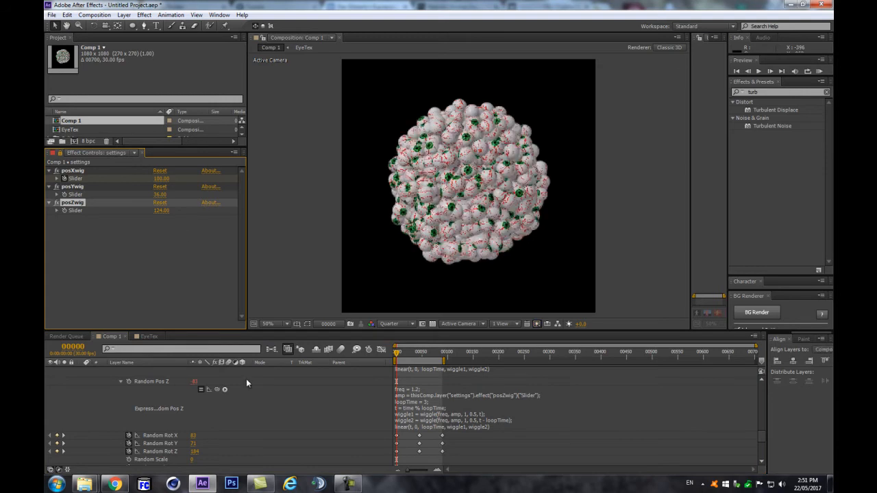
click(305, 409)
key(space)
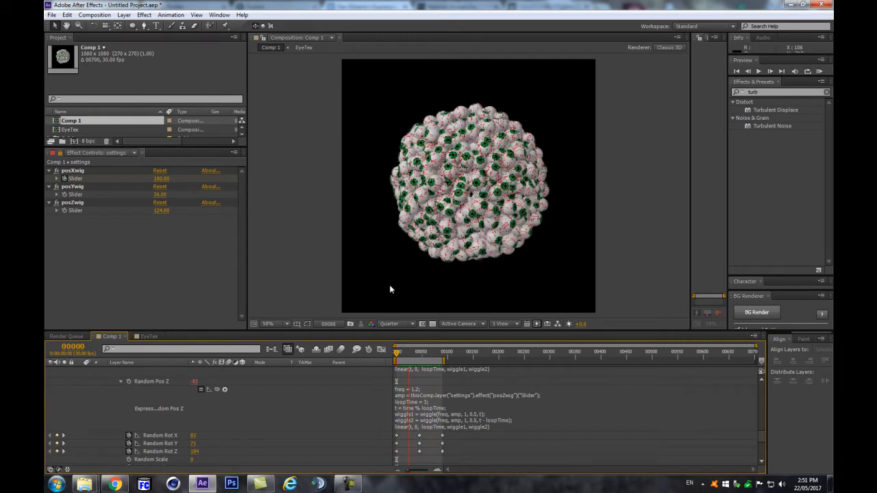
Step: Shift the posXwig slider keyframe near frame 31 slightly later
key(space)
scroll(424, 381, up, 15)
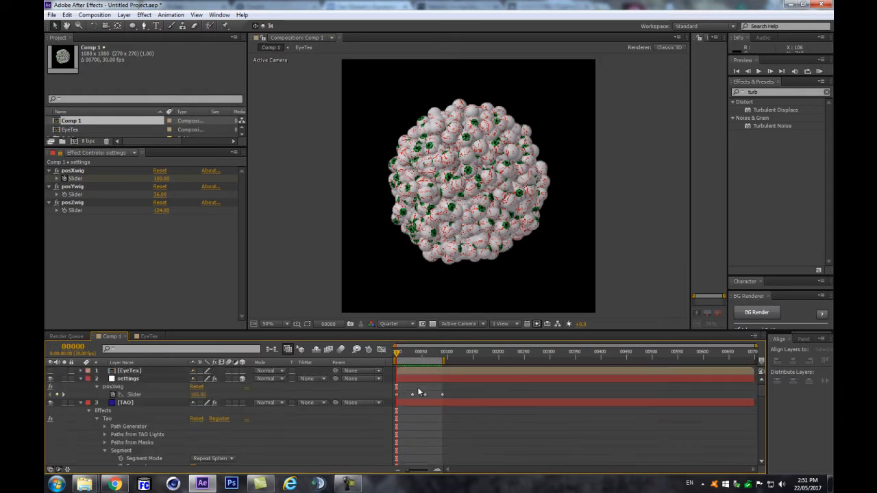
mouse_move(414, 360)
mouse_down()
mouse_move(432, 360)
mouse_move(412, 359)
mouse_up()
click(411, 395)
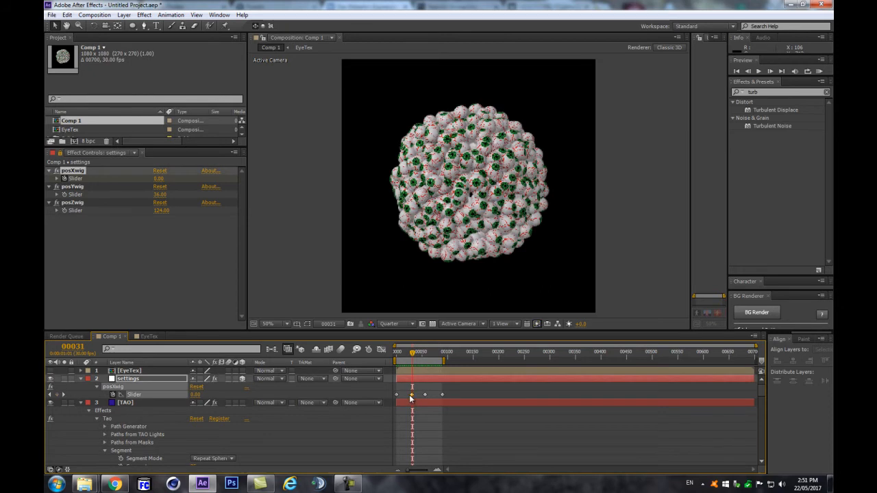
drag(425, 395, 431, 394)
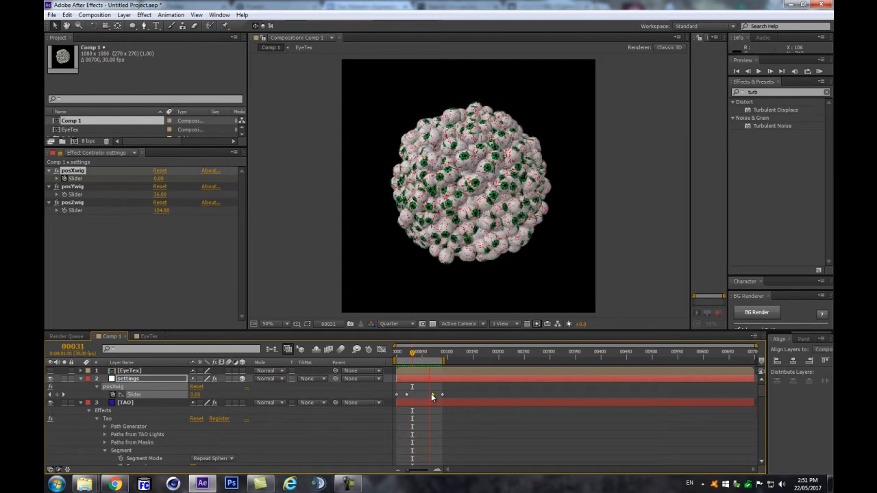
key(space)
drag(423, 356, 416, 356)
scroll(438, 417, down, 10)
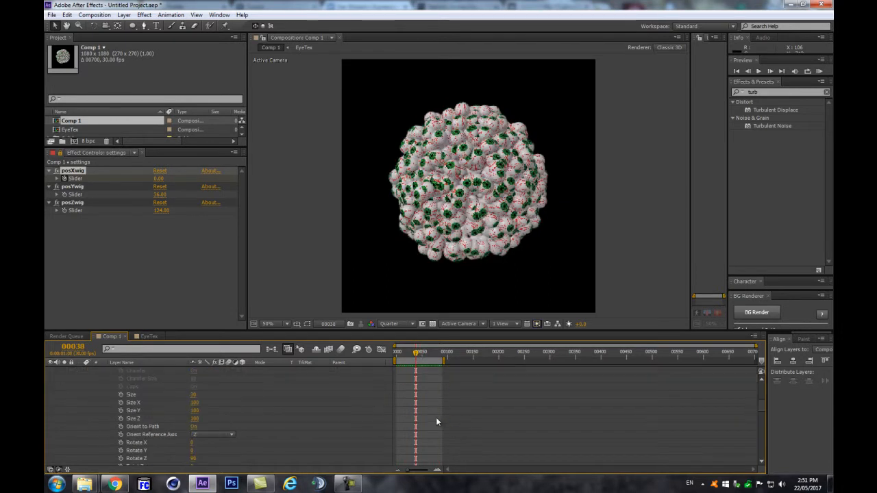
scroll(439, 422, up, 2)
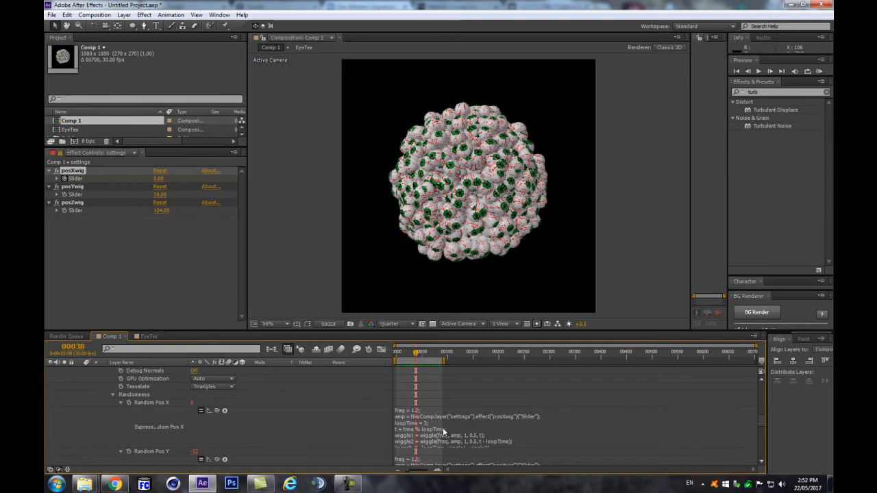
scroll(443, 428, down, 4)
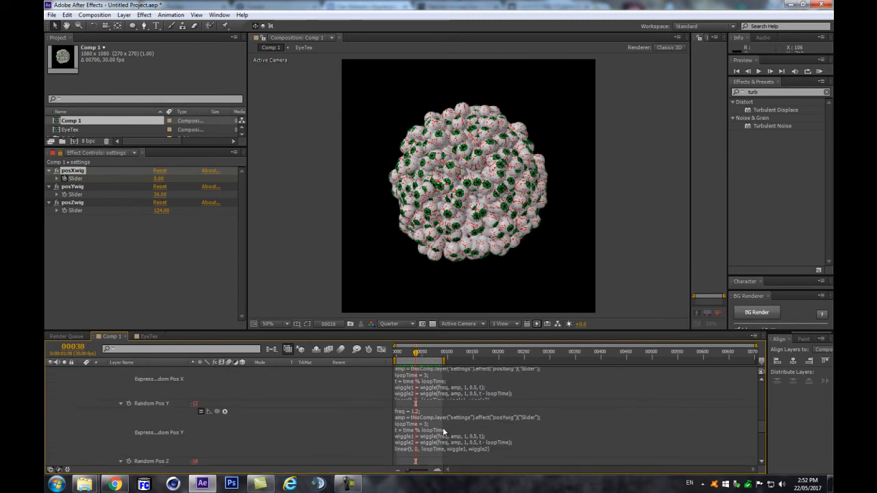
scroll(443, 428, up, 15)
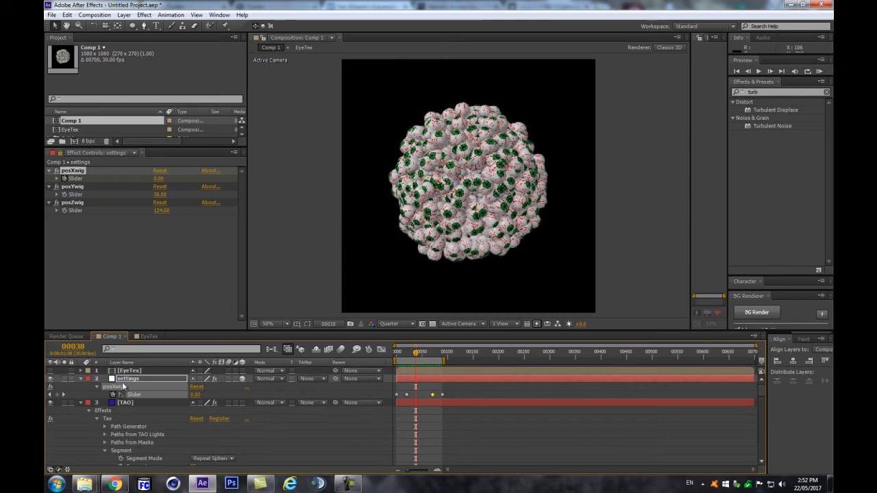
Step: Copy the four posXwig keyframes and paste them onto posYwig and posZwig from frame 0
drag(444, 393, 390, 403)
key(e)
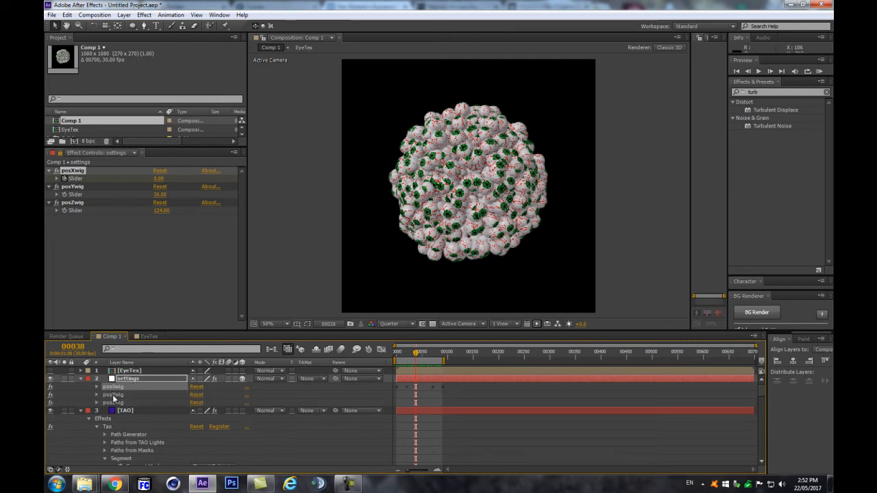
click(114, 395)
key(Home)
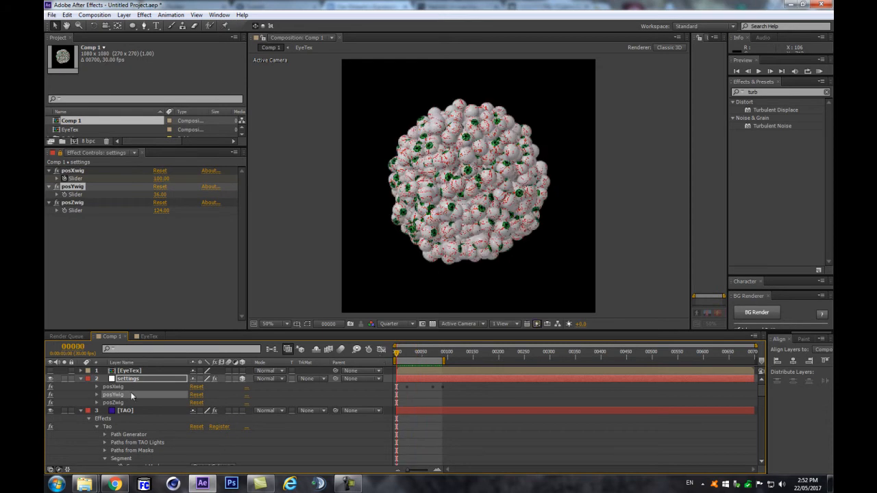
shift+click(113, 403)
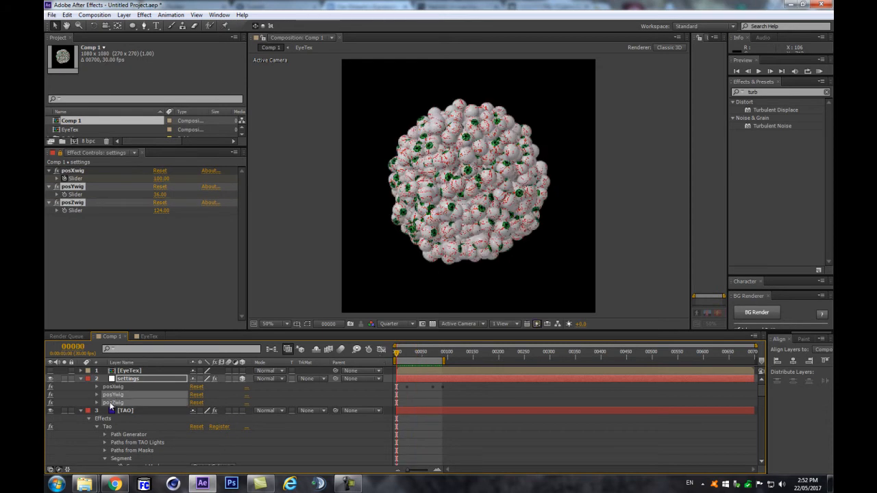
key(ctrl+v)
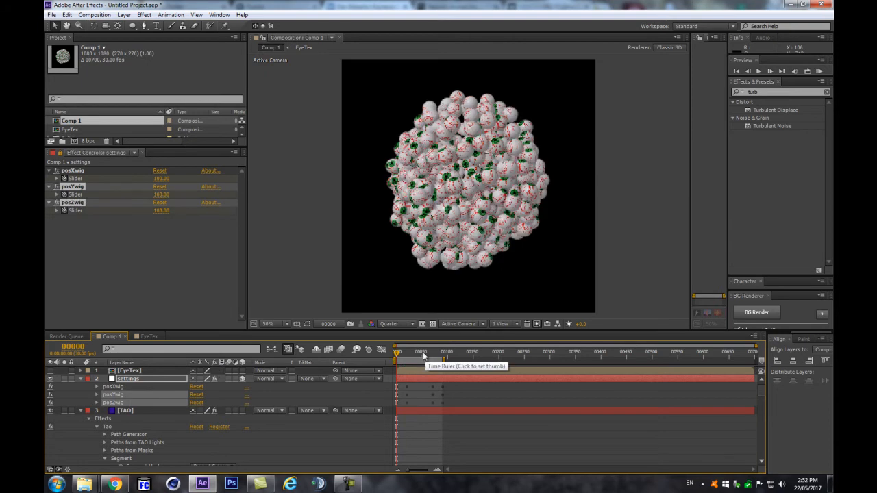
key(u)
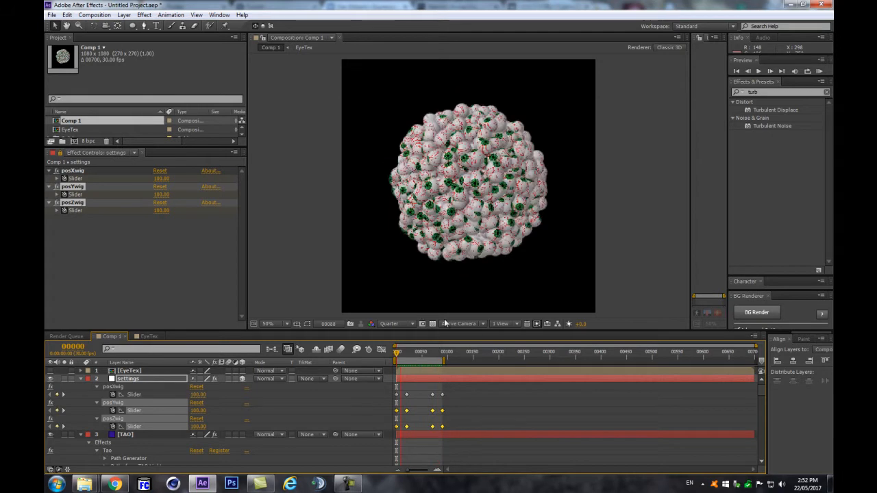
Step: Review the animation, collapse the settings layer and park the playhead at frame 43
key(space)
scroll(445, 381, down, 2)
scroll(440, 395, up, 2)
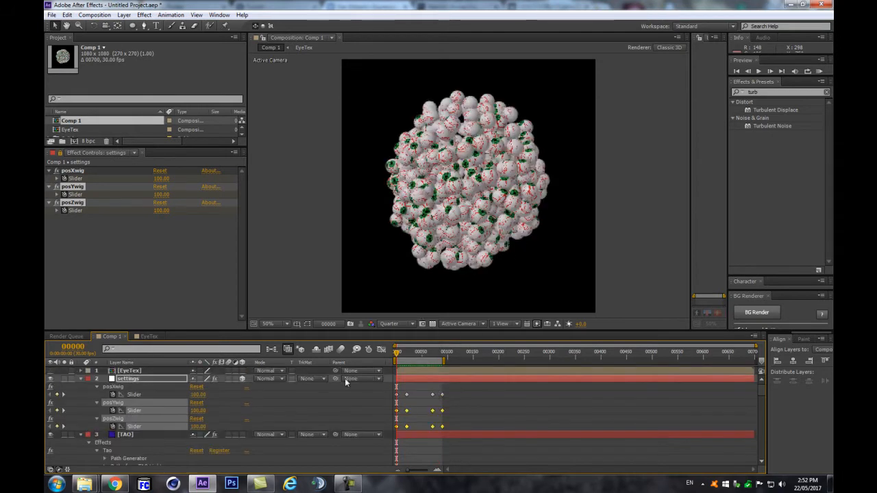
click(81, 379)
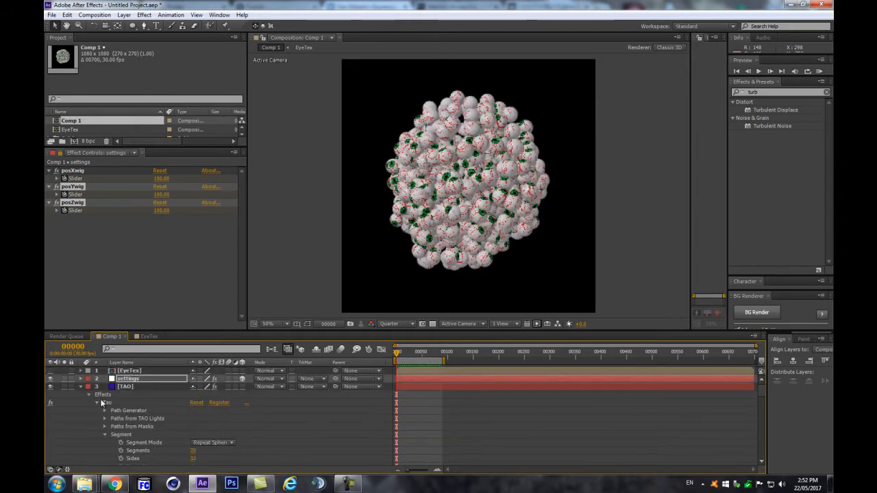
drag(413, 355, 417, 353)
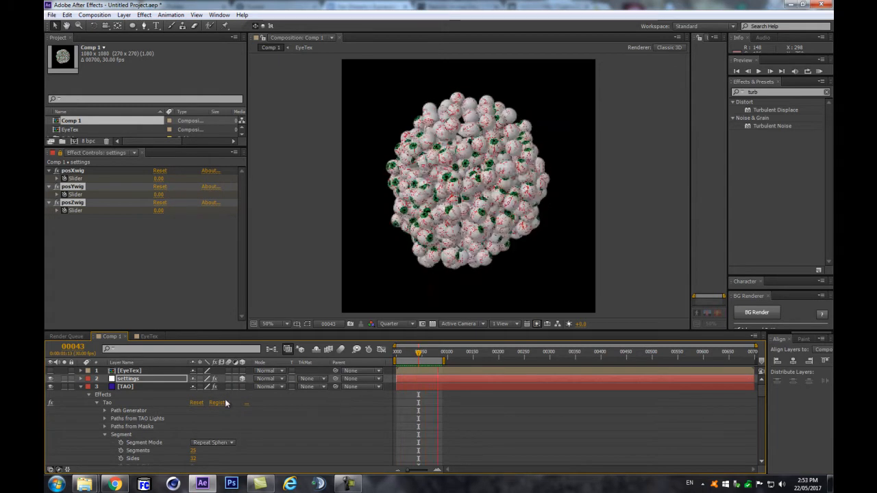
Step: Move the TAO layer's Random Rot X/Y/Z keyframes from frame 43 earlier to about frame 30
click(139, 388)
key(u)
scroll(482, 403, down, 5)
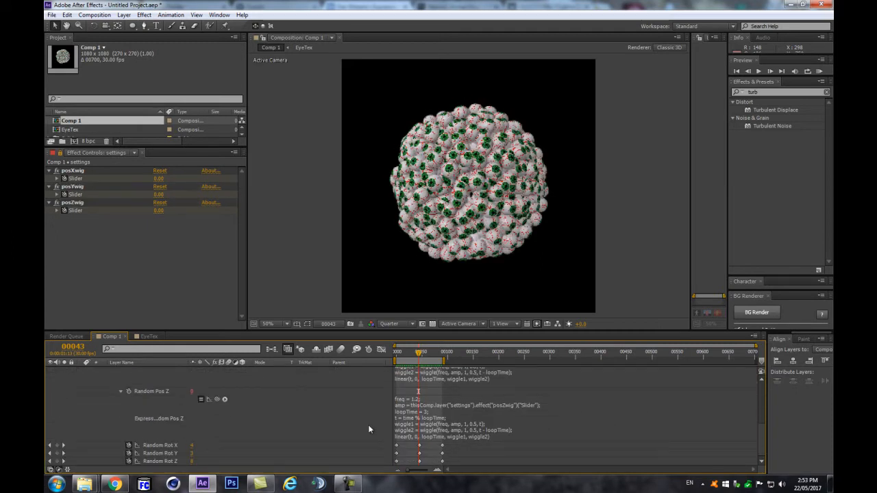
key(equal)
key(equal)
key(equal)
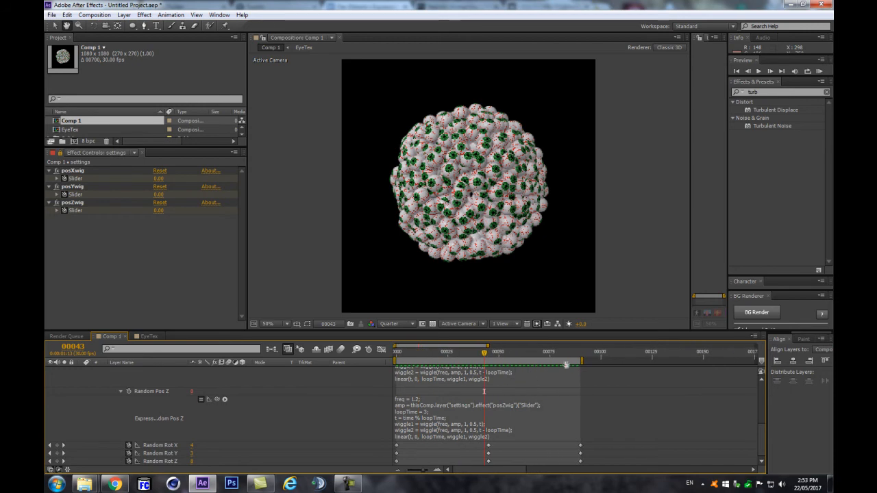
drag(506, 440, 460, 464)
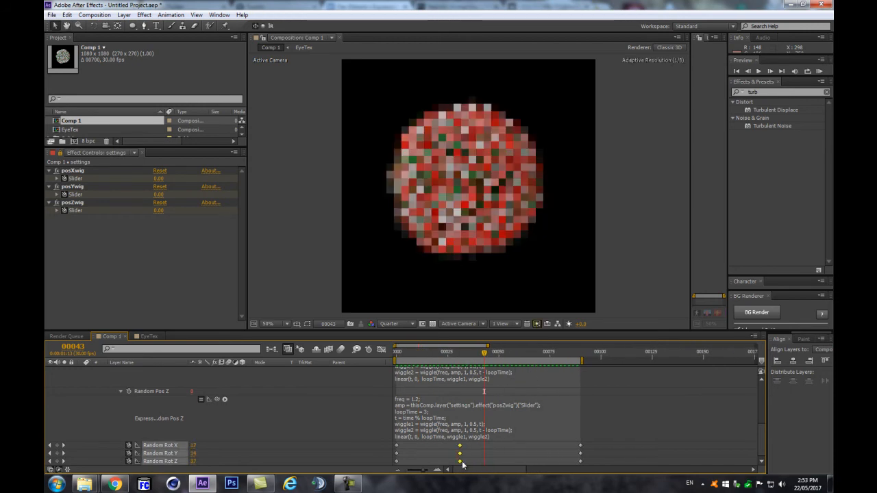
drag(396, 450, 448, 451)
Step: Shift the Random Rot keyframes from frame 31 later, toward frame 52, refining after previews
drag(431, 354, 442, 354)
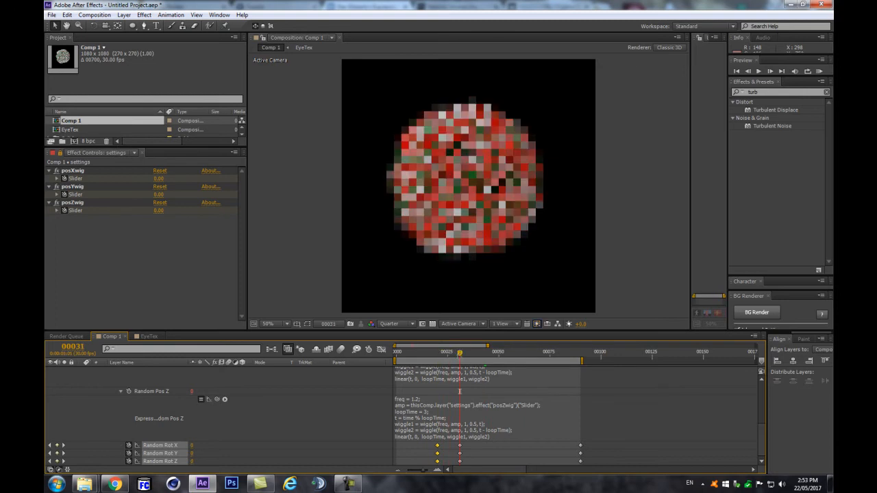
drag(473, 443, 452, 464)
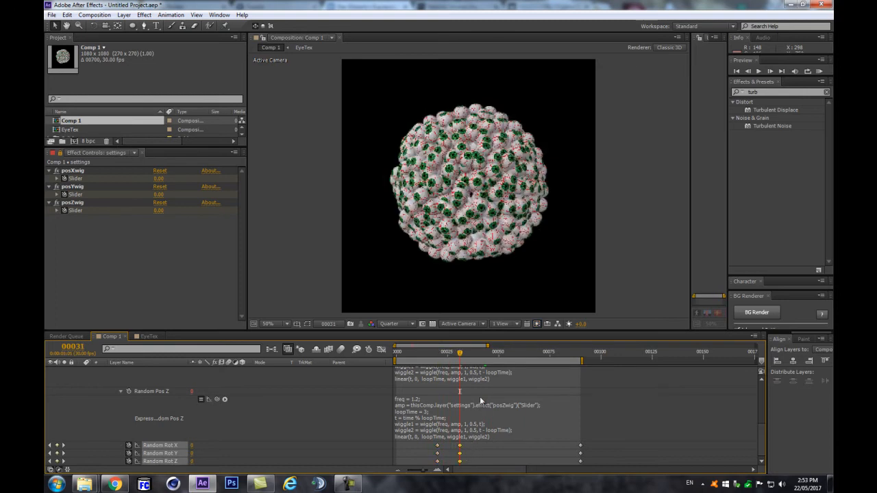
drag(485, 357, 533, 355)
drag(505, 449, 519, 449)
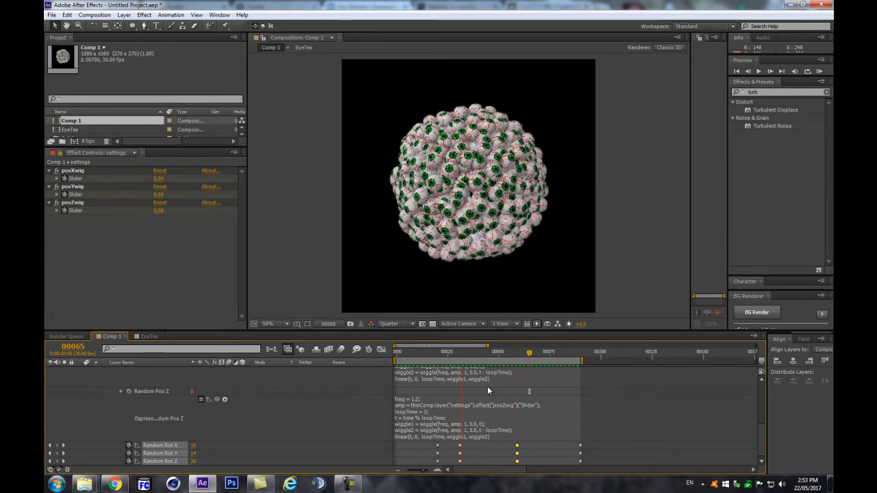
key(space)
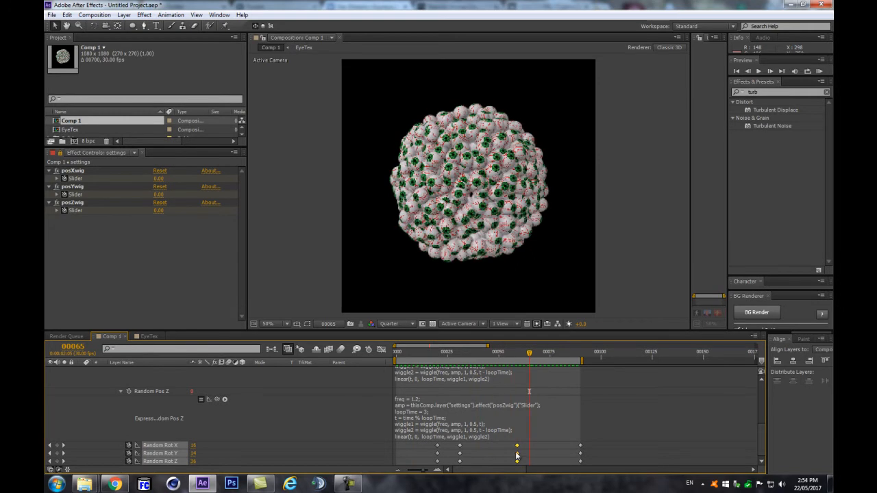
drag(517, 449, 510, 452)
drag(573, 447, 583, 467)
drag(529, 470, 529, 470)
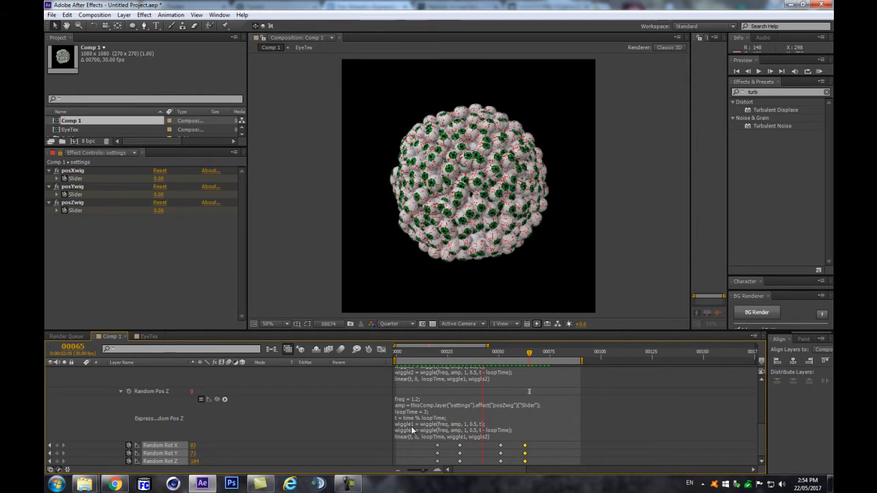
key(space)
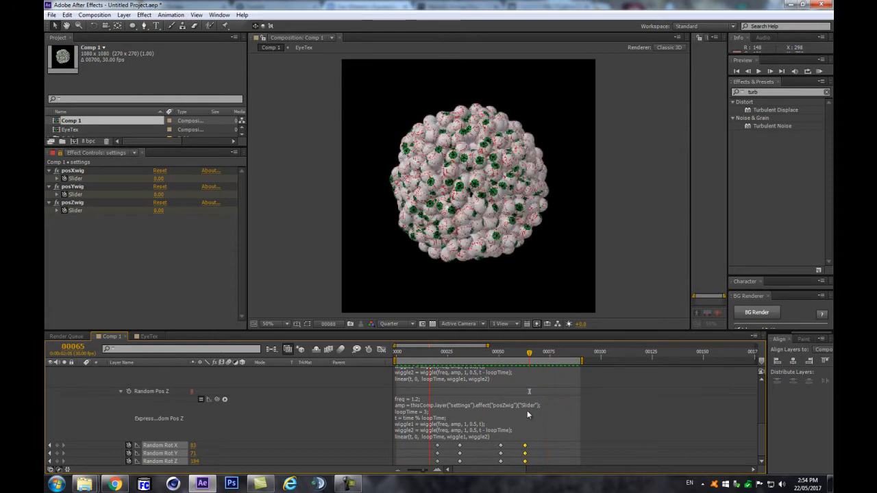
key(space)
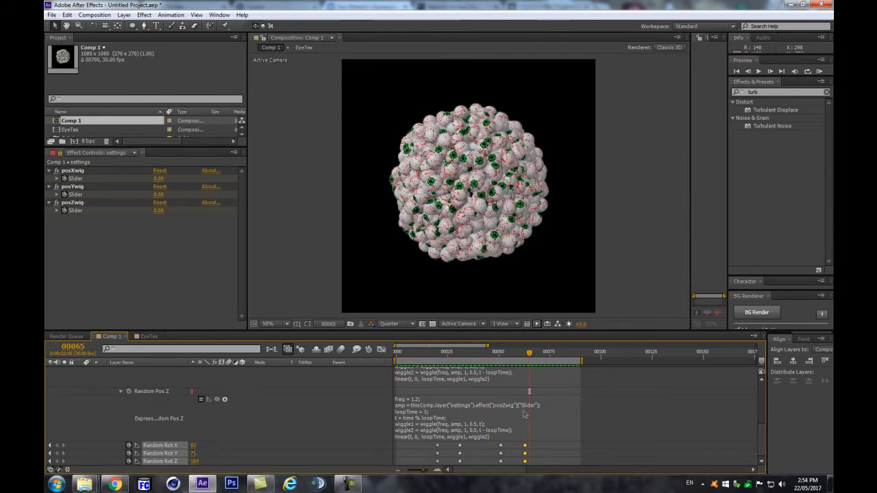
scroll(525, 412, up, 5)
click(163, 388)
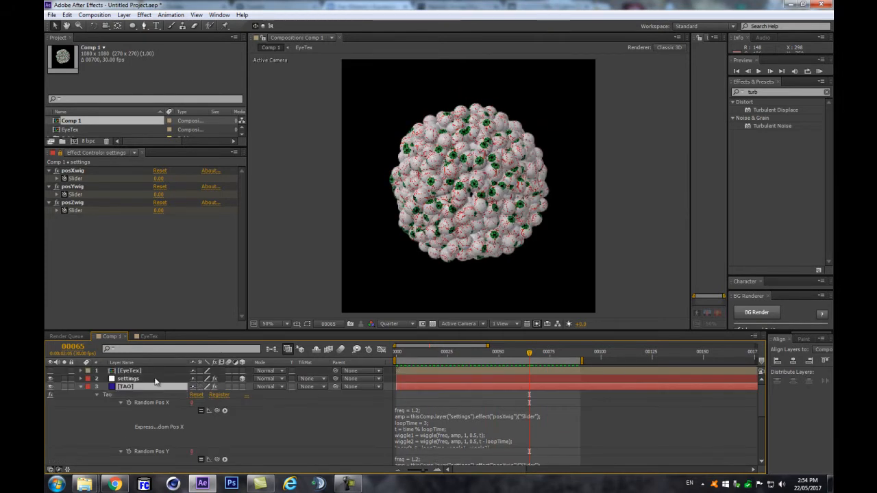
Step: Move the settings layer's six right-hand slider keyframes earlier in the timeline
click(159, 380)
key(u)
scroll(490, 406, down, 4)
scroll(489, 403, up, 5)
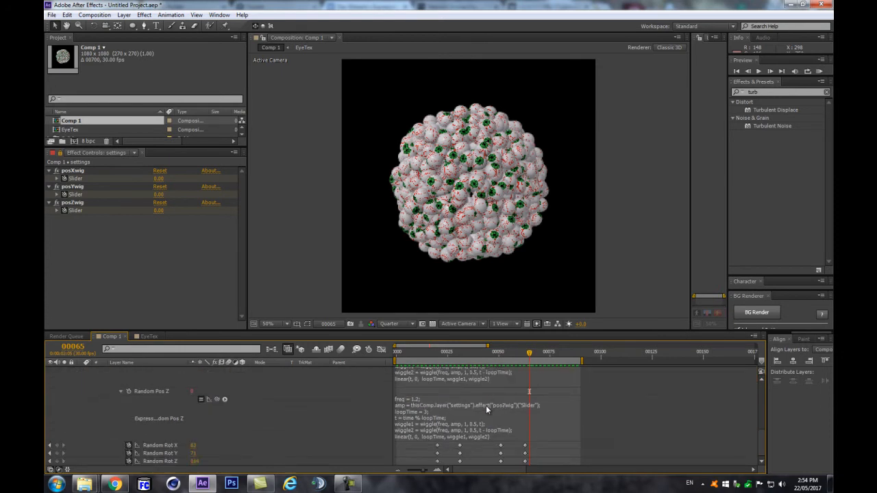
drag(518, 392, 591, 428)
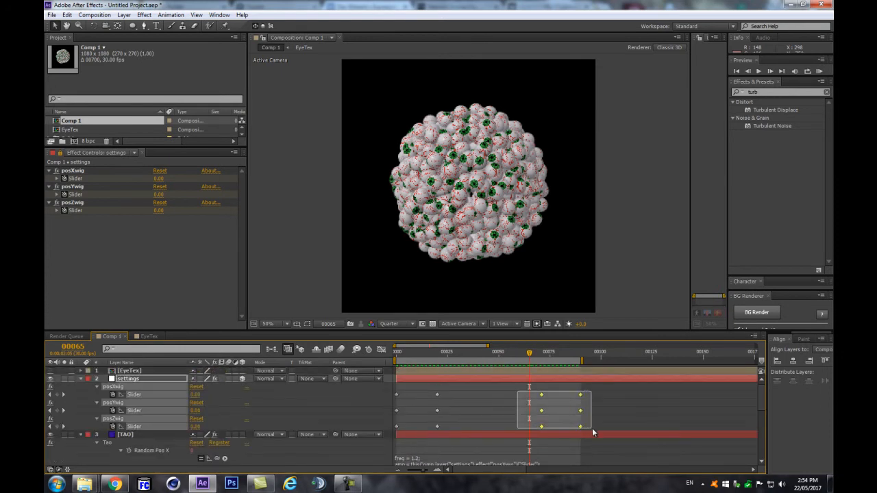
drag(541, 394, 497, 425)
Step: Shift the first slider keyframes slightly later, nudge the last three earlier, and check frame 77
drag(448, 394, 374, 434)
drag(408, 398, 428, 429)
drag(516, 392, 543, 433)
drag(532, 398, 519, 396)
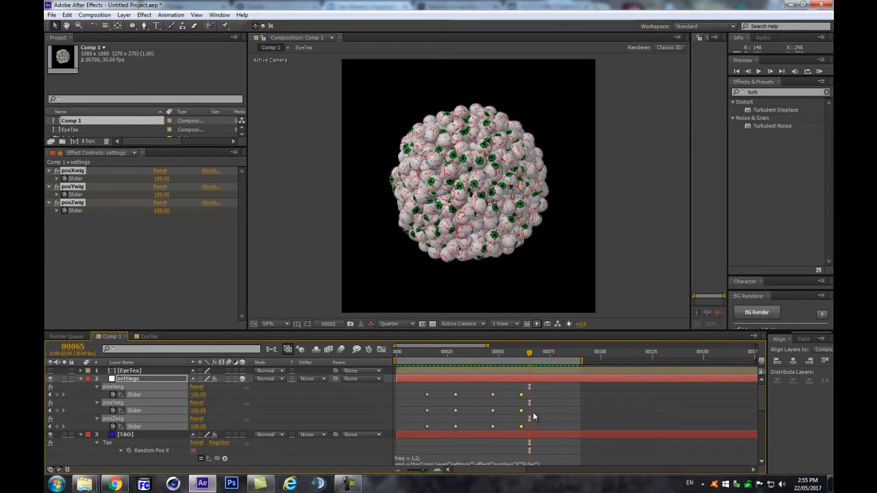
mouse_move(520, 354)
mouse_down()
mouse_move(492, 352)
mouse_move(522, 354)
mouse_up()
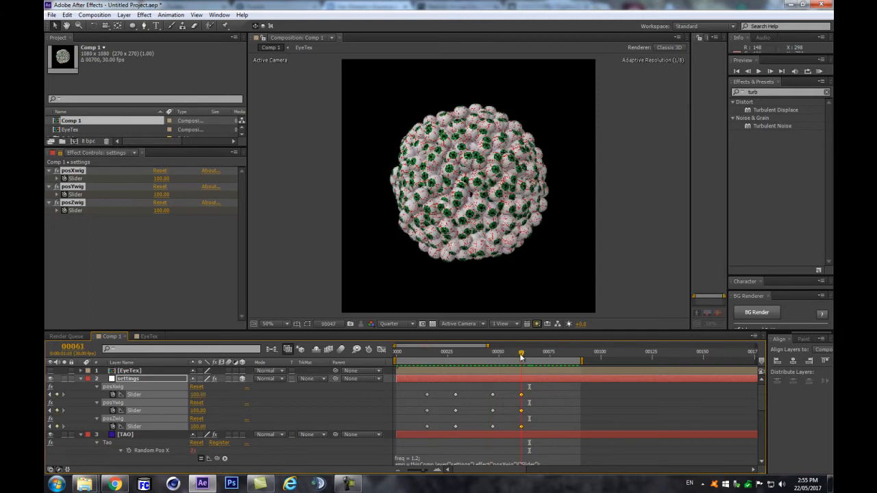
scroll(542, 423, down, 5)
scroll(537, 421, up, 5)
click(554, 353)
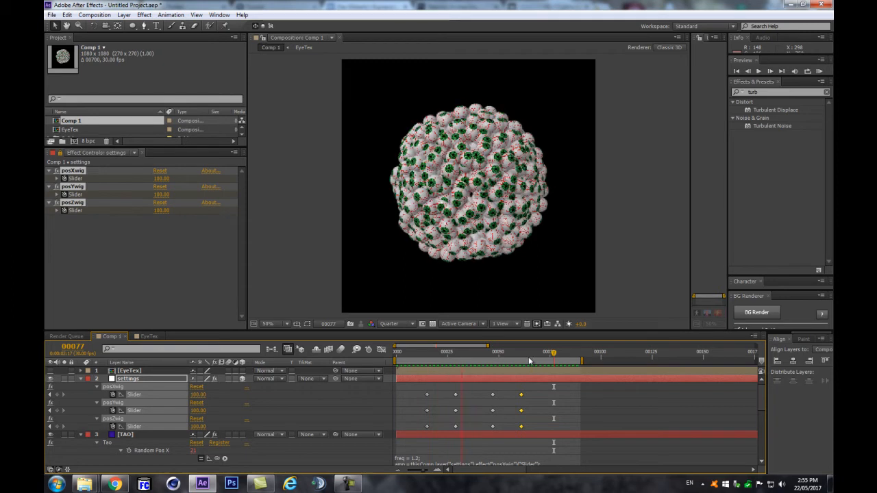
drag(521, 353, 541, 354)
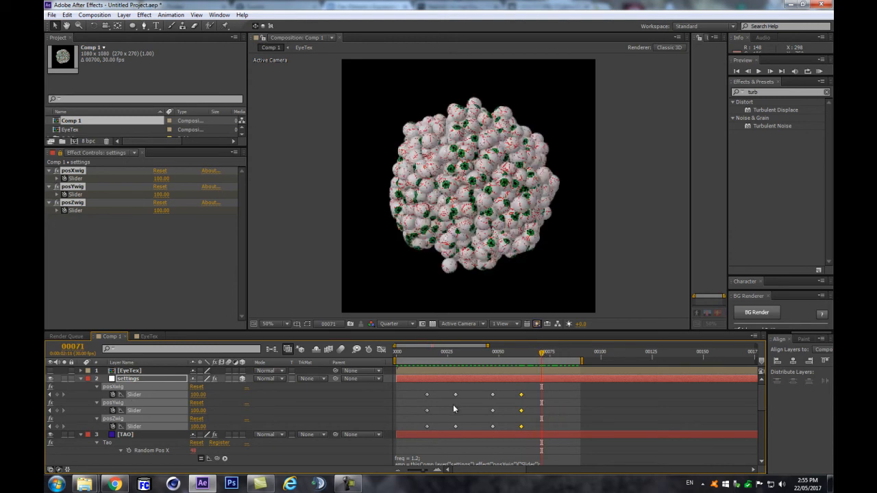
key(ctrl+alt+KP_Divide)
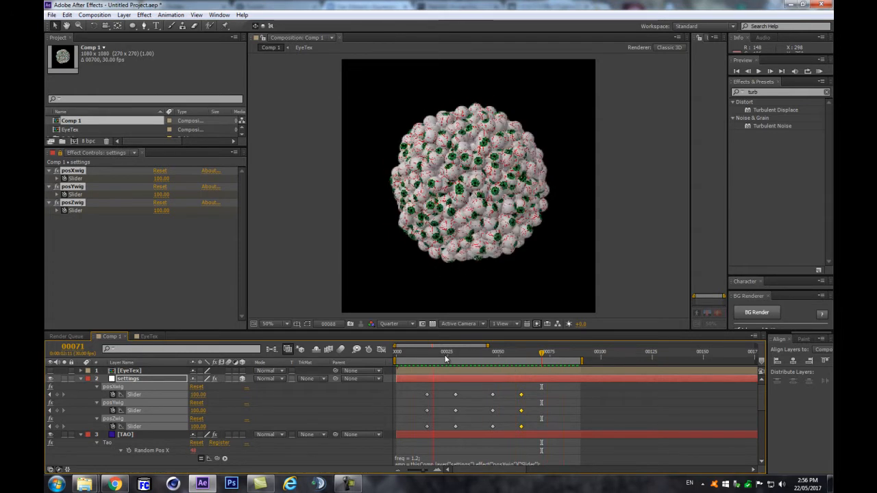
key(space)
drag(446, 351, 582, 355)
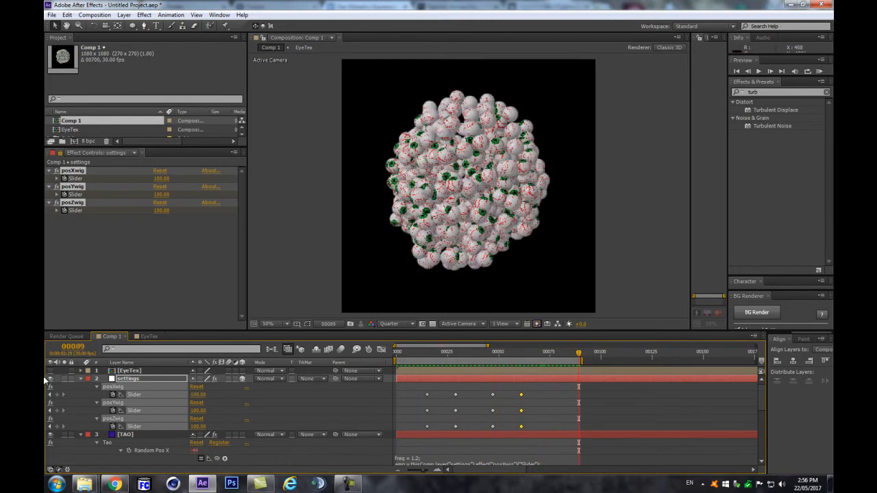
Step: Collapse the layers and show the TAO layer's Tao effect settings in Effect Controls
click(79, 379)
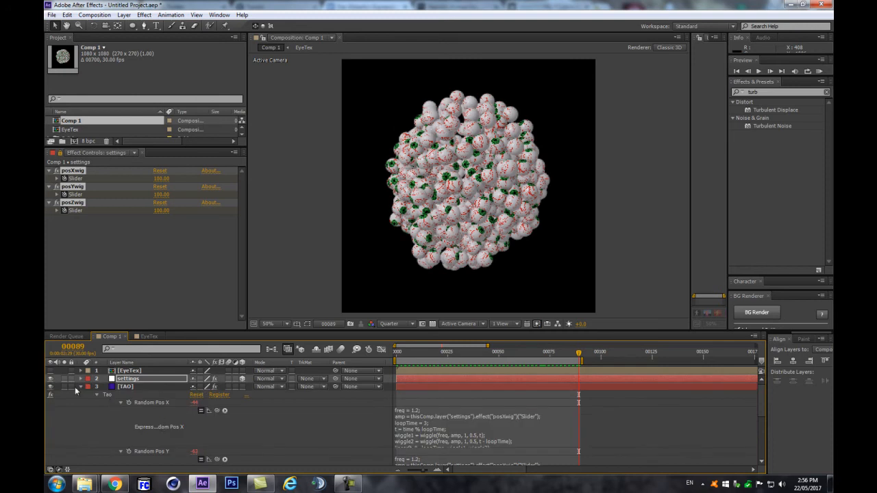
click(80, 387)
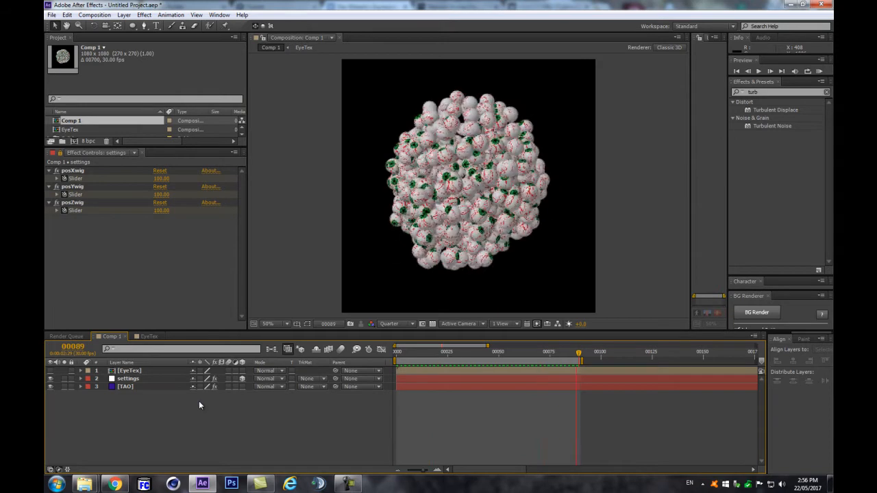
click(131, 387)
click(60, 153)
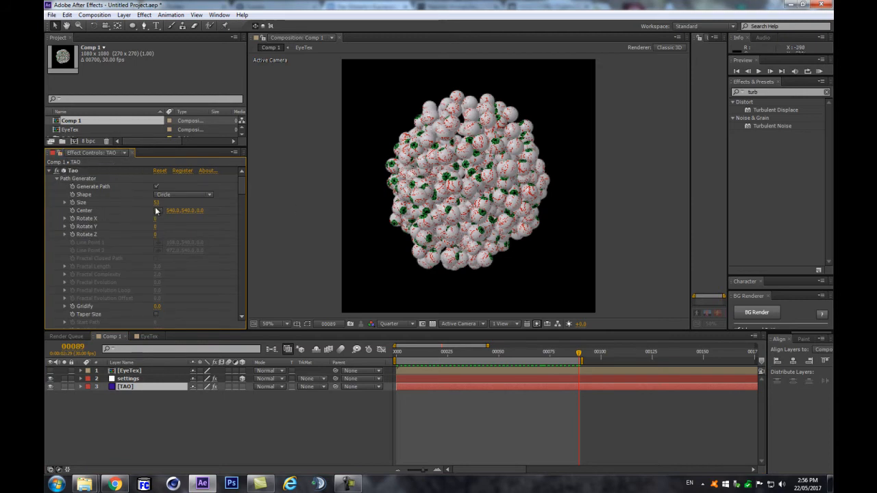
Step: Try a larger Tao Size, undo back to 53, and reveal TAO's animated properties
drag(157, 203, 169, 209)
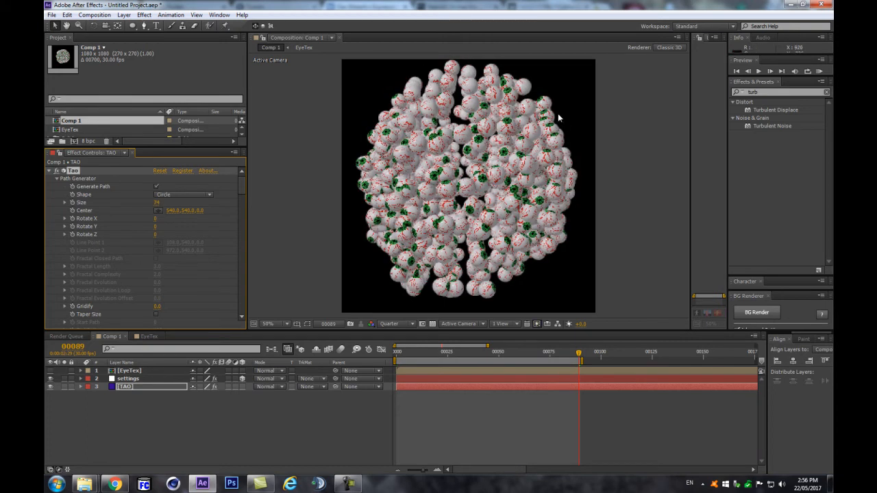
key(ctrl+z)
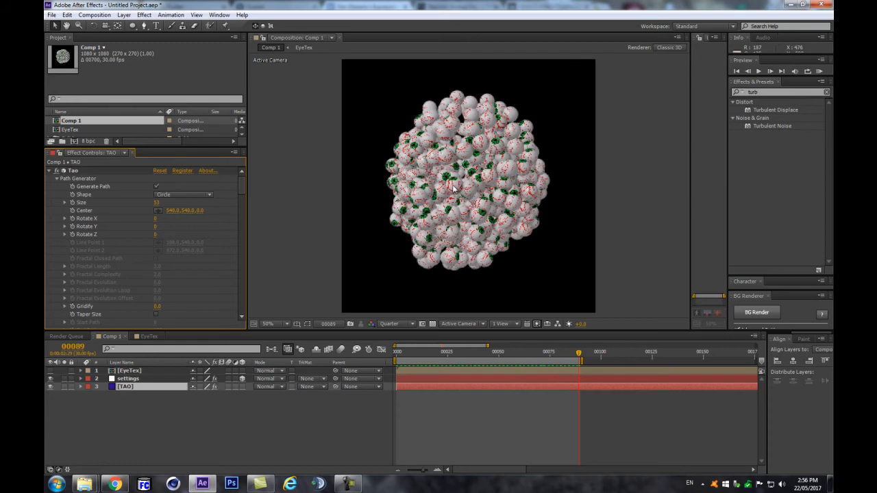
key(e)
key(e)
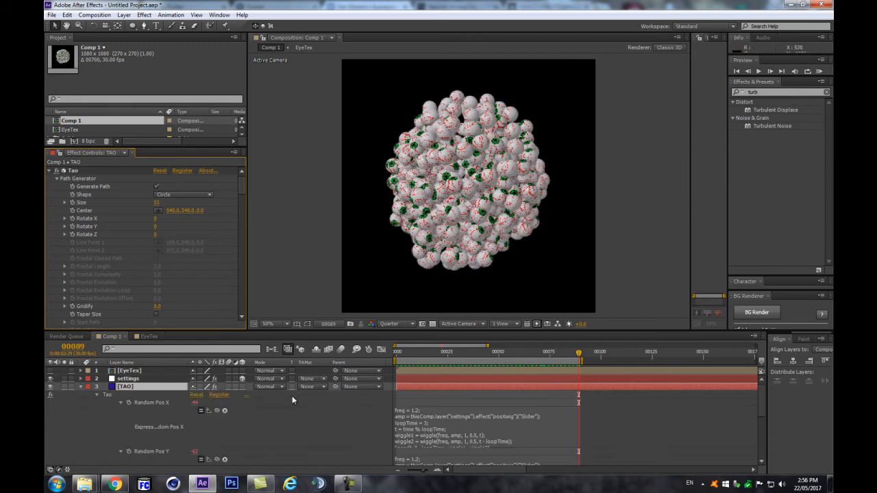
scroll(314, 415, down, 5)
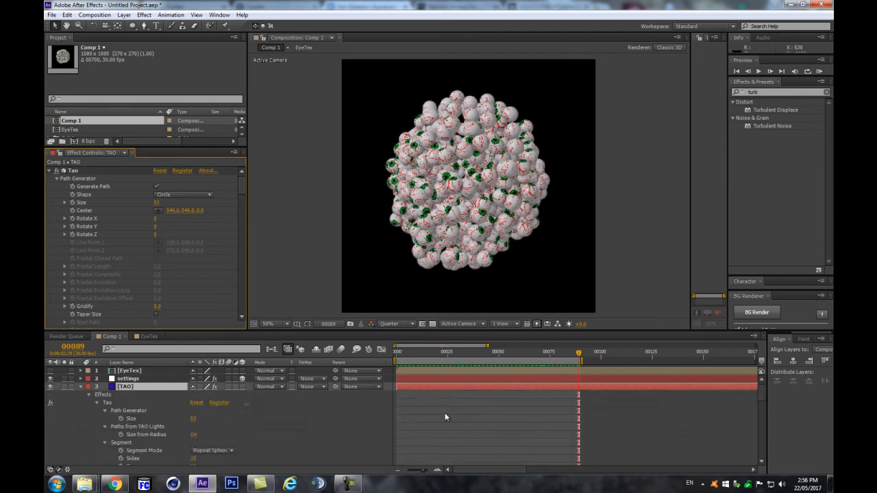
scroll(439, 420, down, 3)
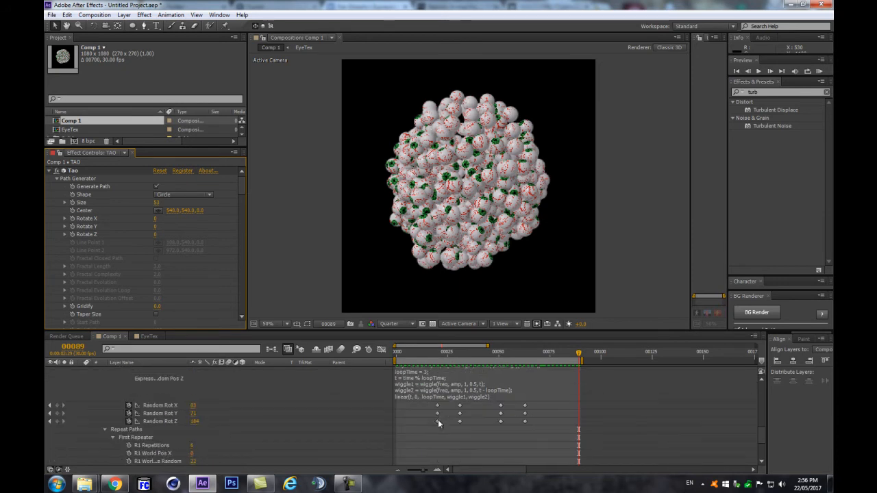
Step: Go to frame 31 and select the Tao effect to keyframe its Size there
click(460, 356)
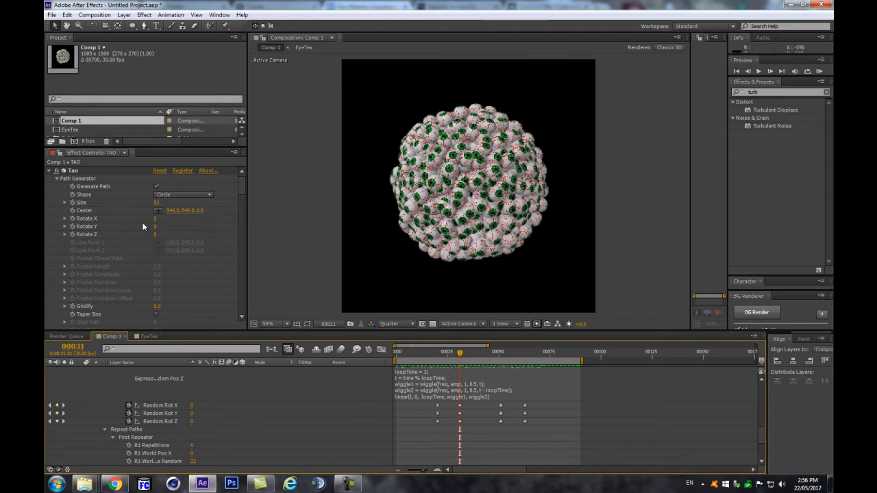
click(211, 292)
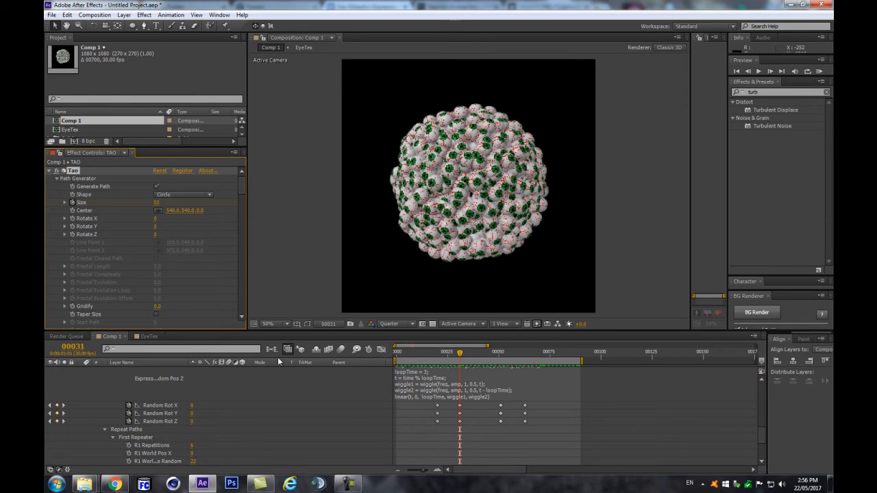
scroll(463, 425, up, 6)
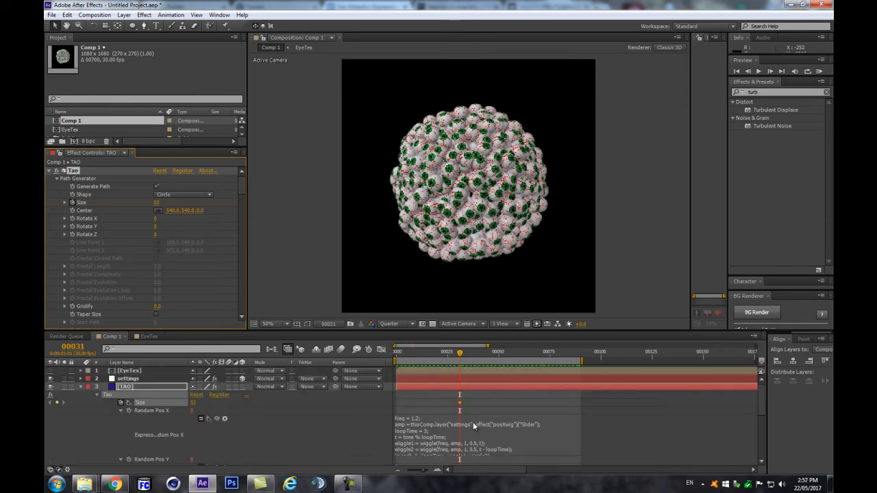
scroll(473, 423, down, 4)
scroll(472, 423, up, 4)
scroll(463, 411, down, 5)
scroll(470, 406, up, 5)
scroll(472, 395, down, 5)
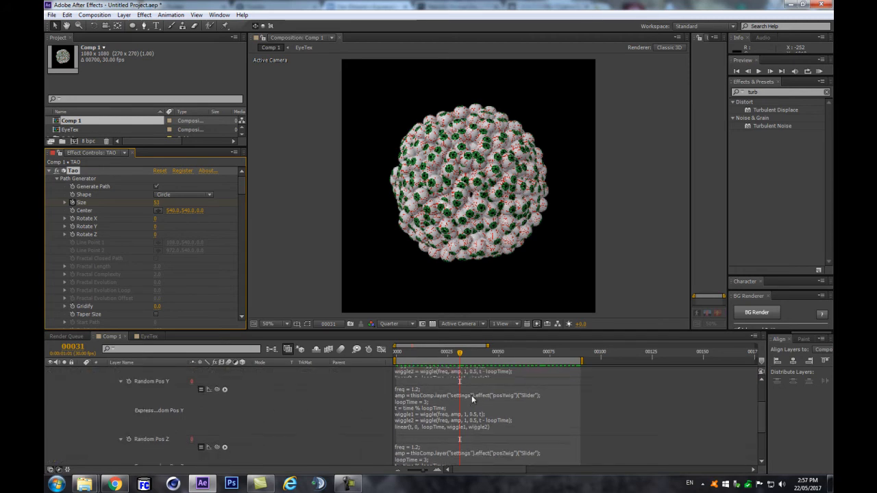
Step: Set the Tao Size to 40 at frame 51
click(501, 352)
click(157, 202)
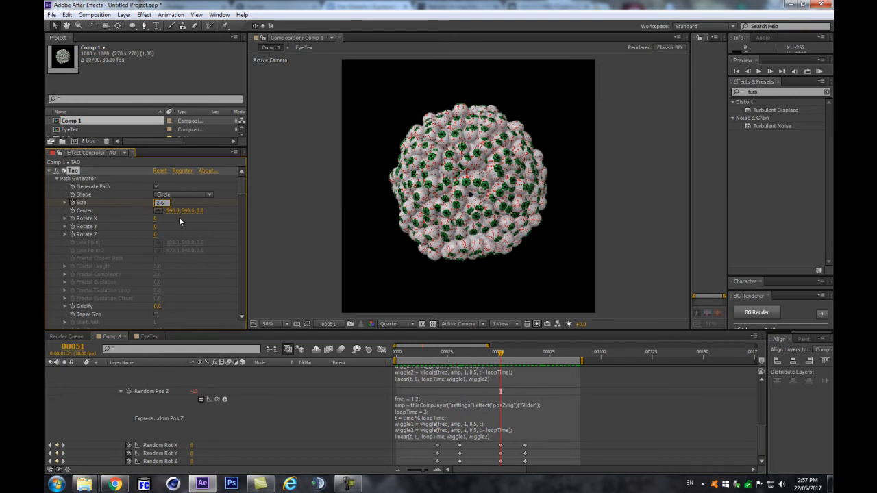
text(40)
key(Return)
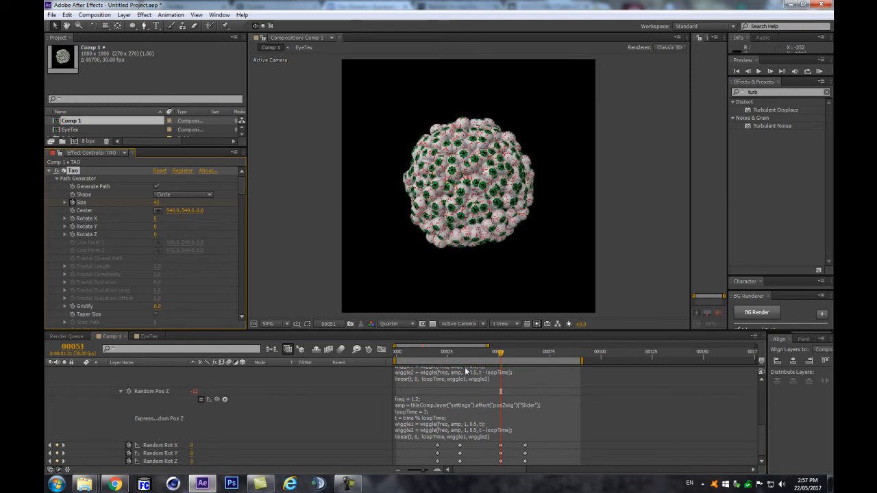
Step: Paste Size 53 at frame 69 so the sphere returns to full size
scroll(505, 423, up, 5)
scroll(512, 409, down, 5)
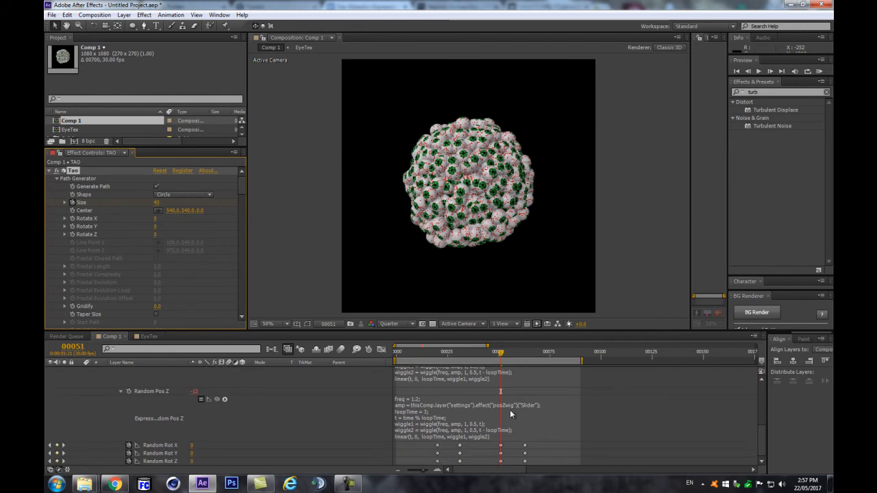
drag(529, 355, 538, 355)
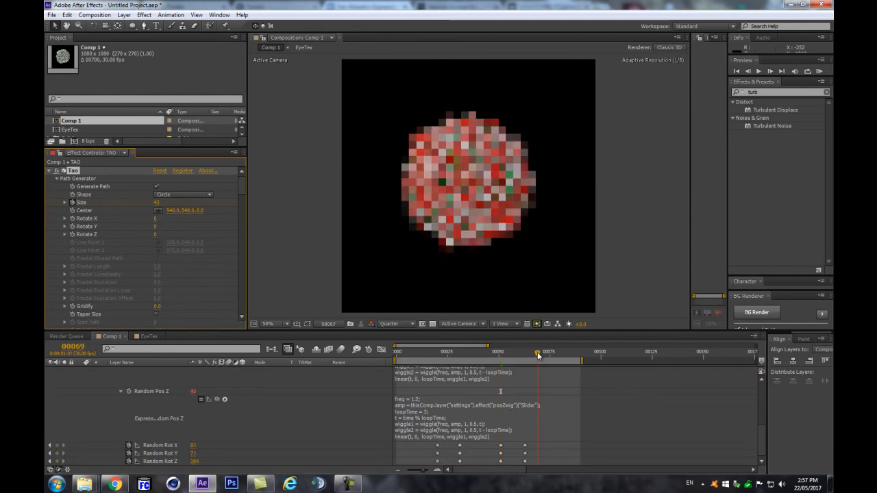
scroll(498, 398, up, 3)
scroll(498, 401, up, 3)
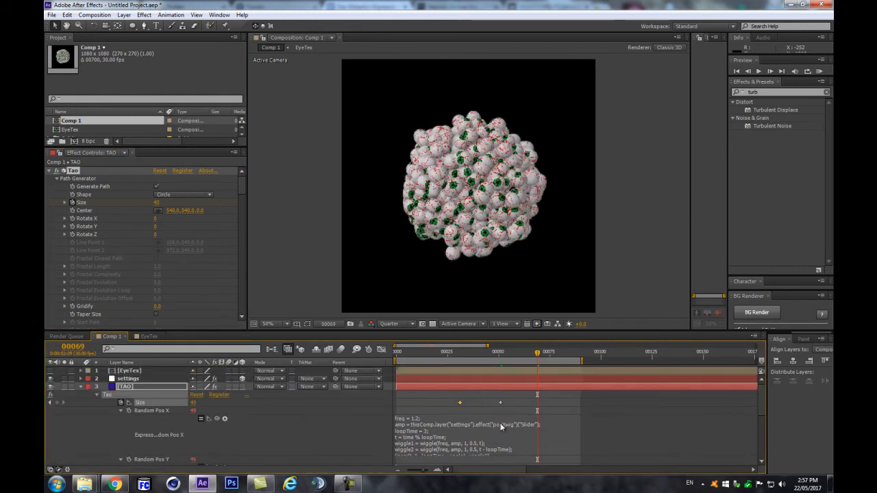
key(ctrl+v)
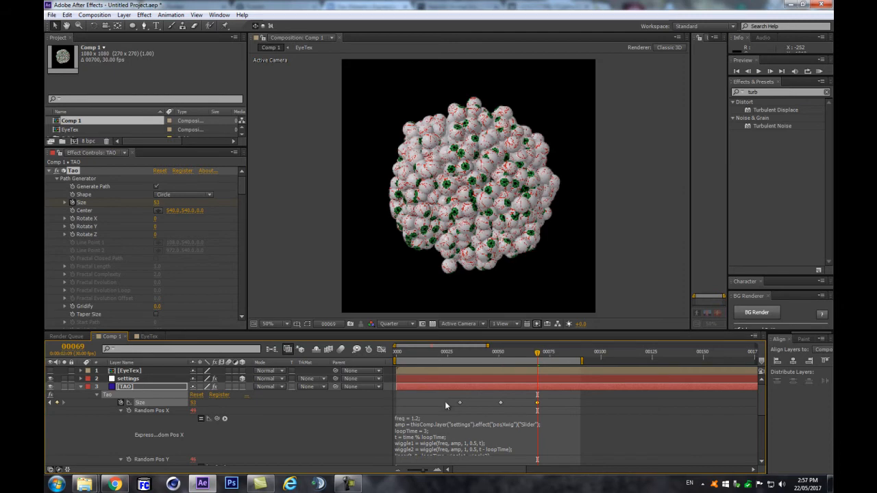
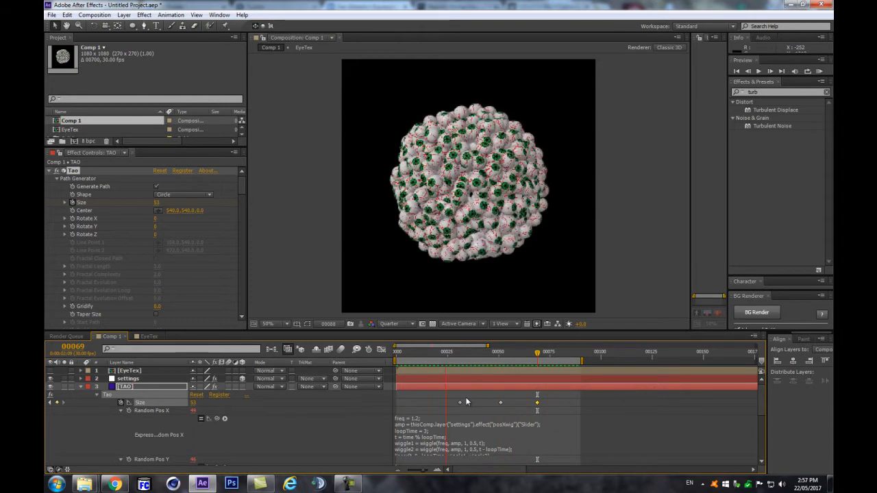
Step: Stop the preview at frame 31 and reveal the TAO layer's Random Pos wiggle expressions
key(space)
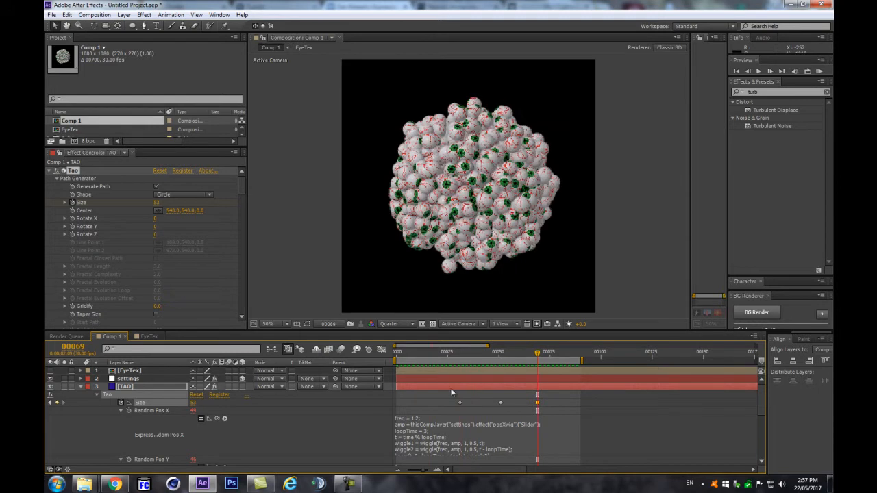
drag(537, 353, 459, 356)
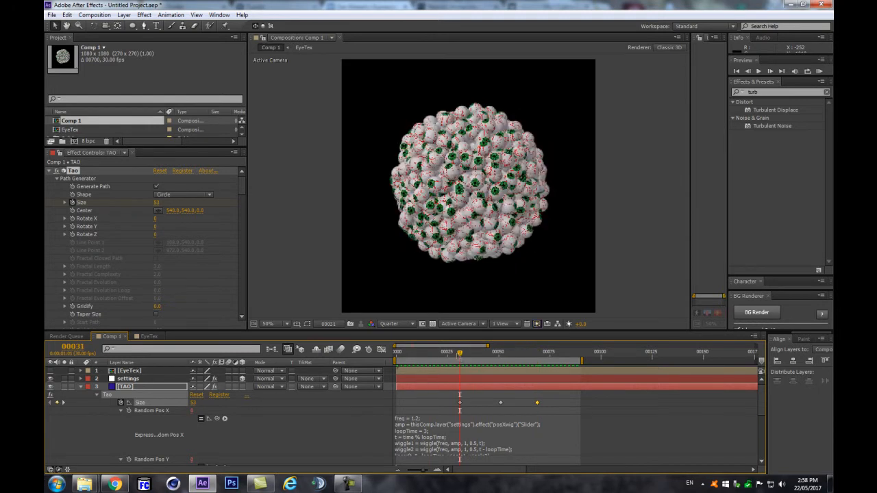
click(79, 385)
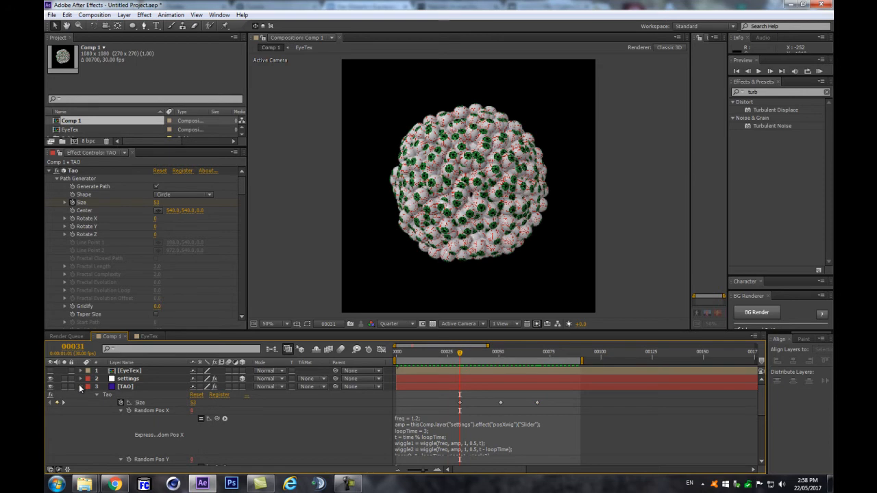
click(80, 387)
scroll(100, 256, down, 10)
scroll(96, 259, down, 8)
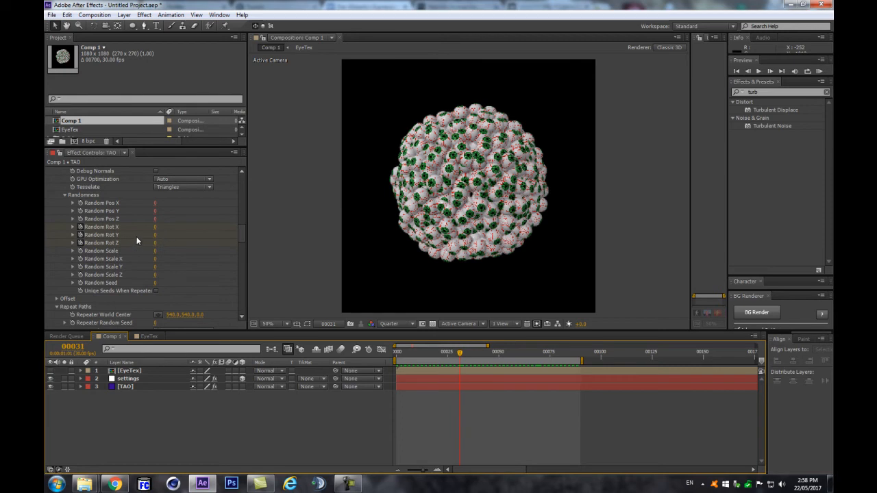
click(123, 387)
key(e)
key(e)
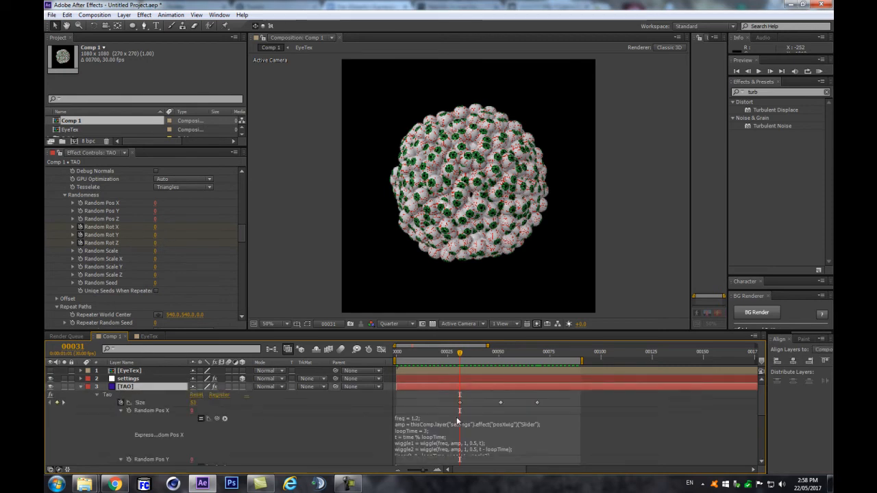
scroll(449, 425, down, 1)
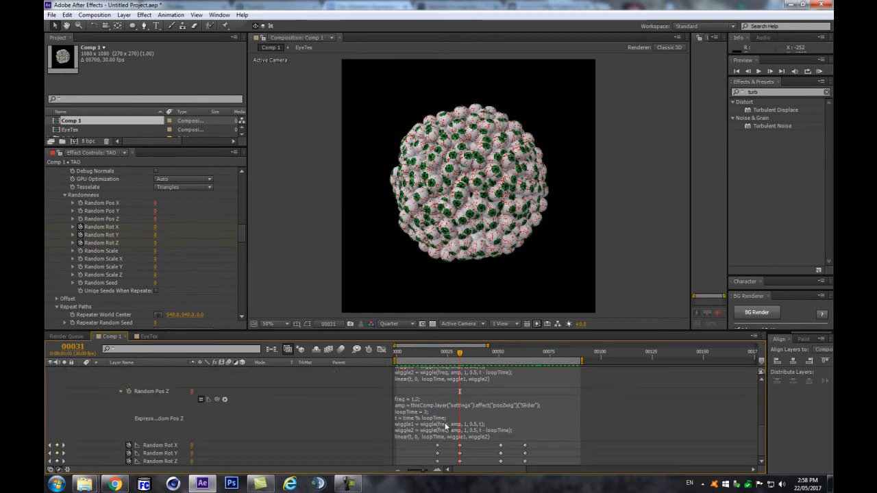
scroll(446, 426, up, 3)
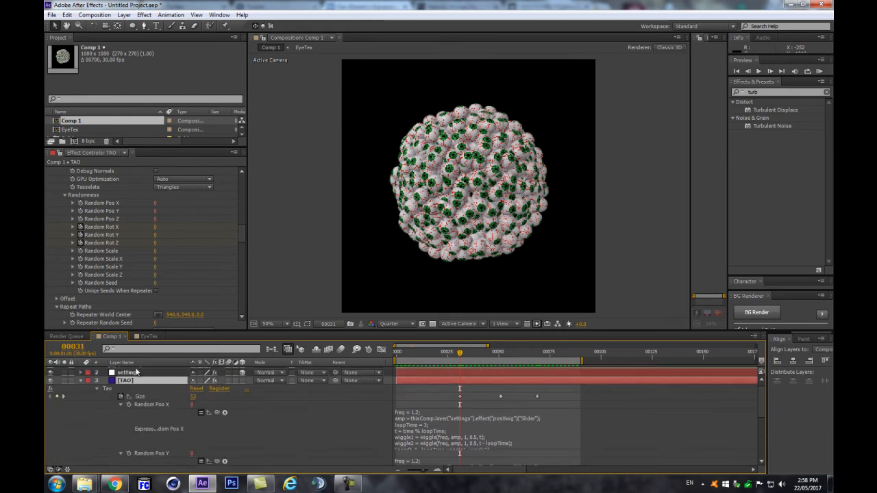
Step: Duplicate the settings layer's posXwig, posYwig and posZwig sliders and place the copies below posZwig
click(137, 372)
scroll(510, 432, up, 1)
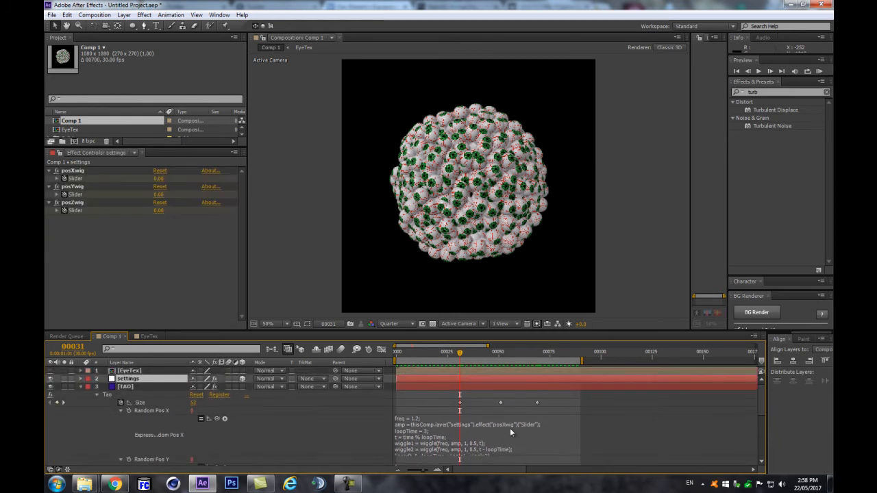
key(u)
drag(427, 357, 380, 358)
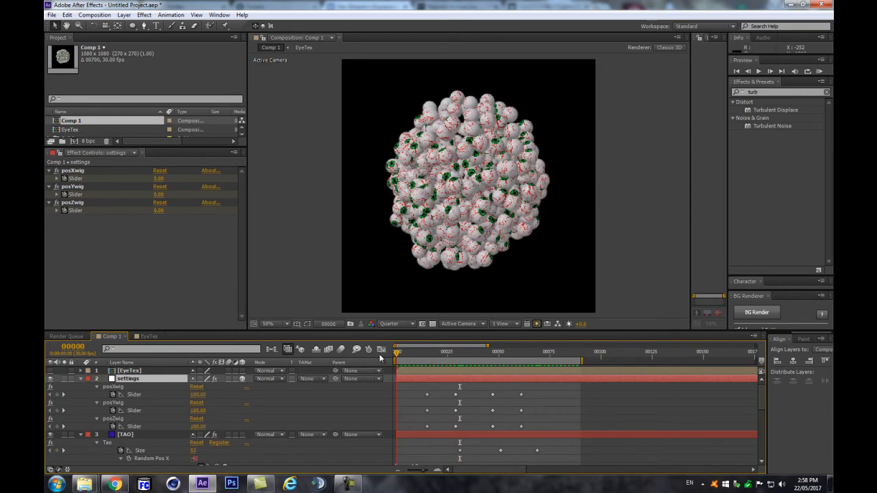
click(82, 170)
shift+click(76, 203)
key(ctrl+d)
drag(73, 194, 88, 273)
Step: Rename the first two duplicated sliders to posXwigROT and posYwigROT
click(85, 293)
click(81, 219)
key(Return)
key(BackSpace)
key(BackSpace)
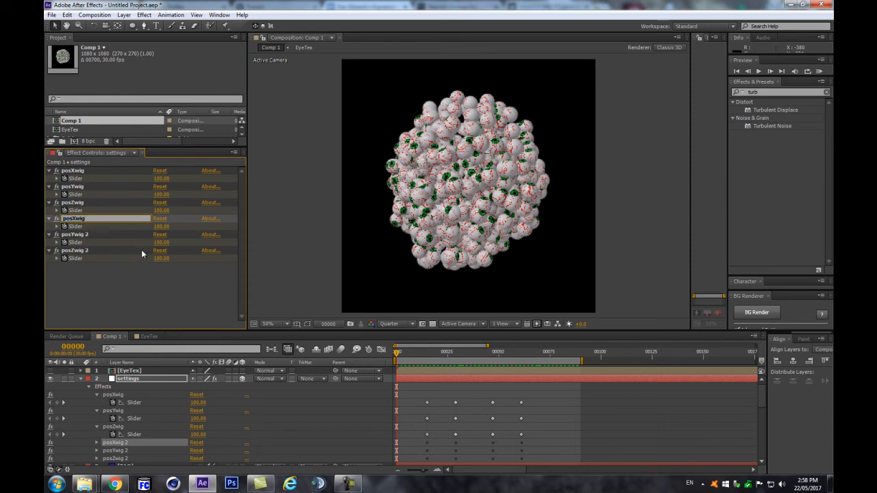
text(ROT)
click(95, 233)
key(Return)
click(92, 233)
key(BackSpace)
key(BackSpace)
text(ROT)
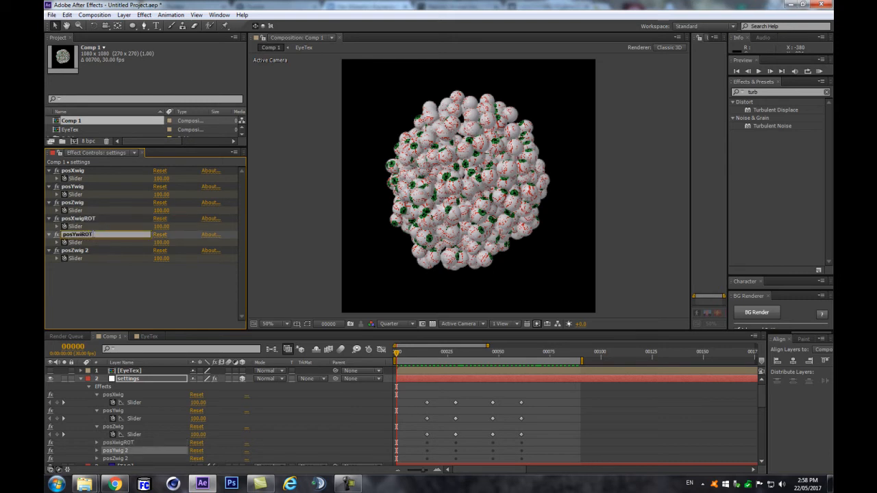
key(Return)
Step: Rename the third duplicated slider to posZwigROT
click(95, 250)
key(Return)
click(94, 250)
key(BackSpace)
key(BackSpace)
key(Return)
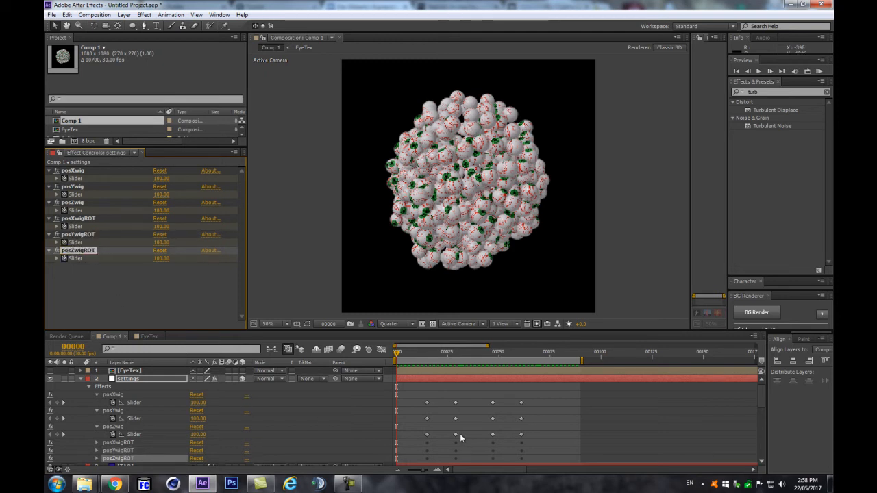
click(474, 357)
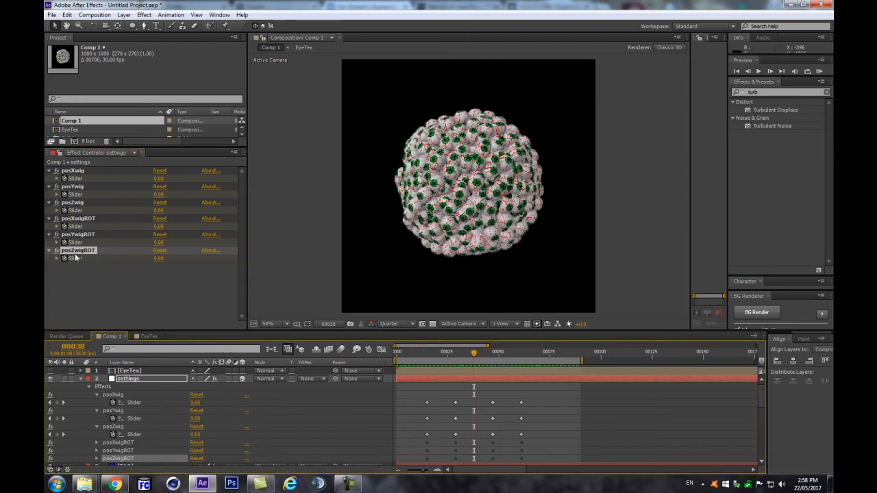
Step: At frame 20, remove the keyframes from Random Rot X, Y and Z
scroll(426, 408, down, 5)
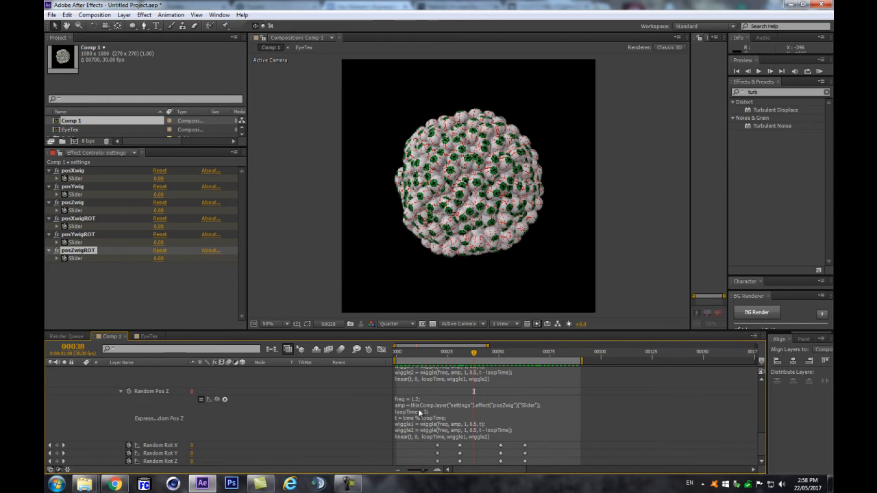
click(437, 353)
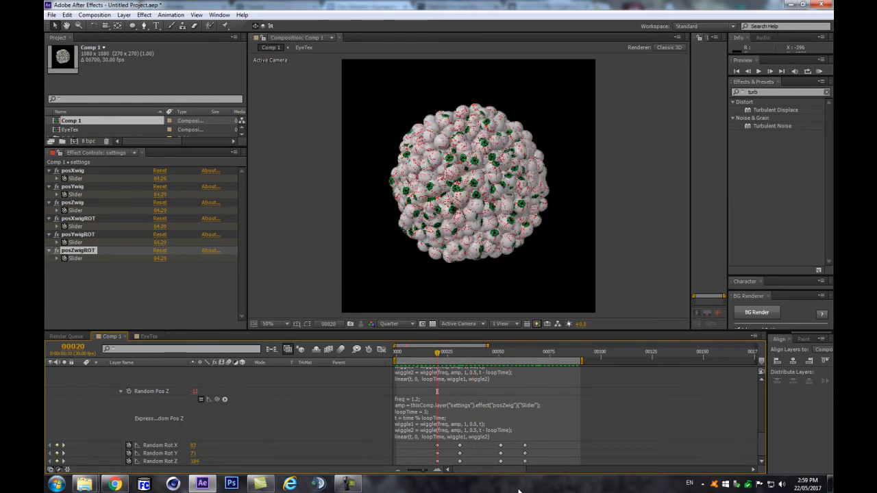
click(130, 446)
click(129, 454)
click(130, 462)
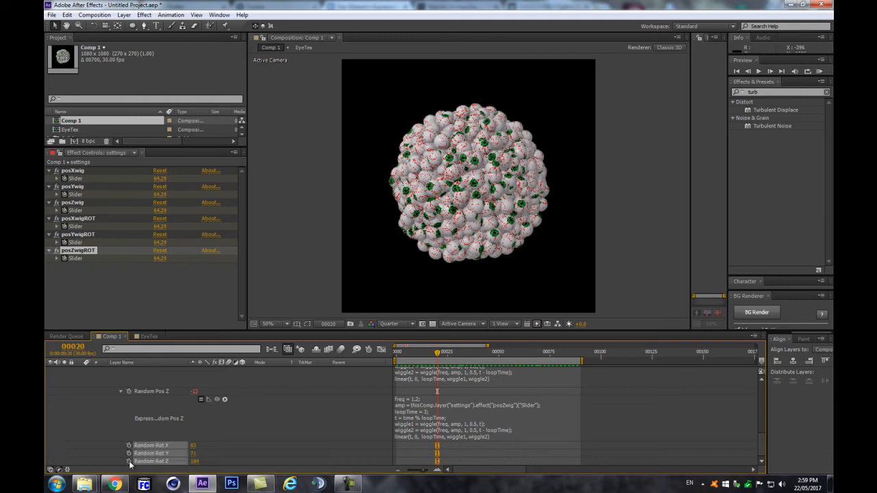
Step: Set Random Rot X, Y and Z each to 0
click(195, 446)
text(0)
key(Return)
click(194, 454)
text(0)
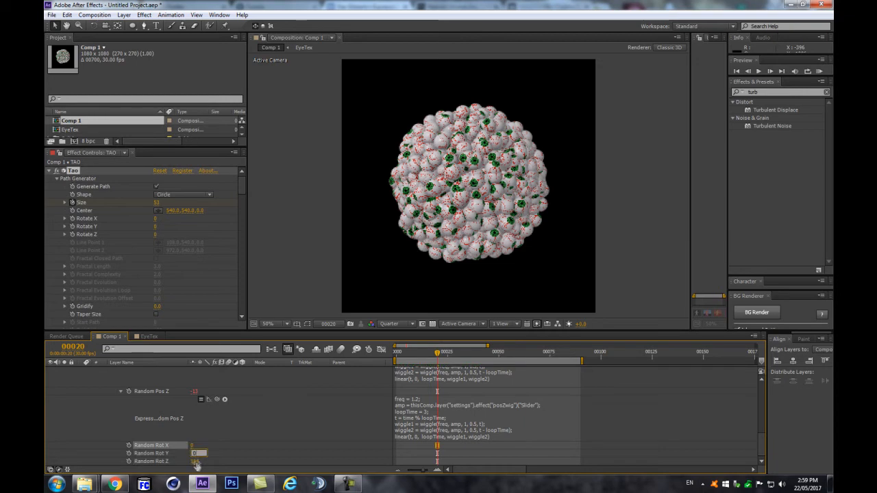
key(Return)
click(196, 462)
text(0)
key(Return)
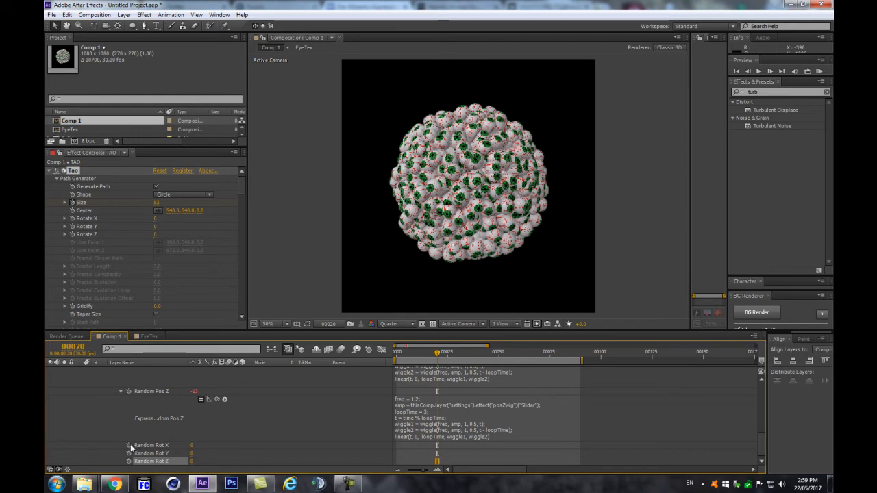
Step: Copy the Random Pos Z wiggle expression and add an expression to Random Rot X
click(409, 425)
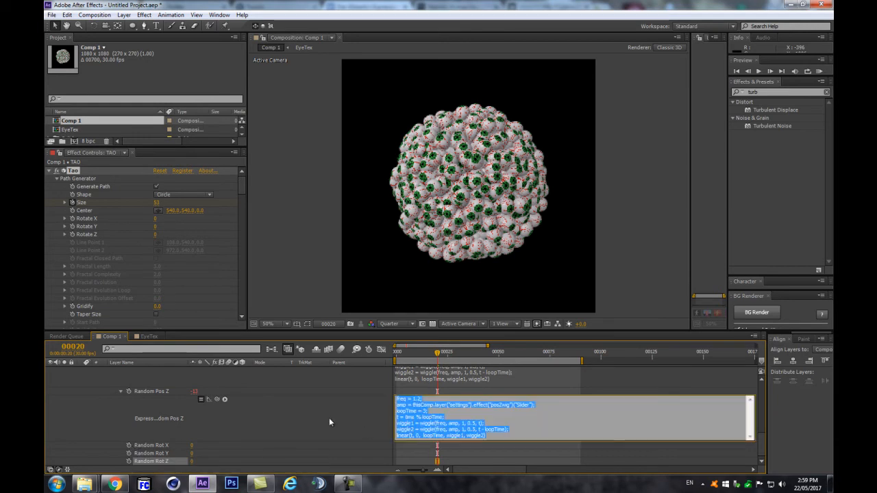
click(322, 416)
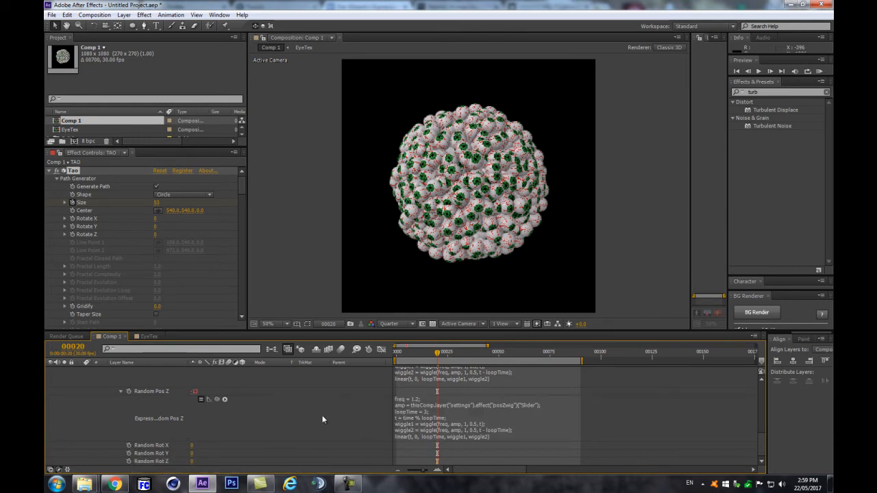
alt+click(128, 446)
Step: Paste the wiggle expression into Random Rot X and point it at the posXwigROT slider
key(ctrl+v)
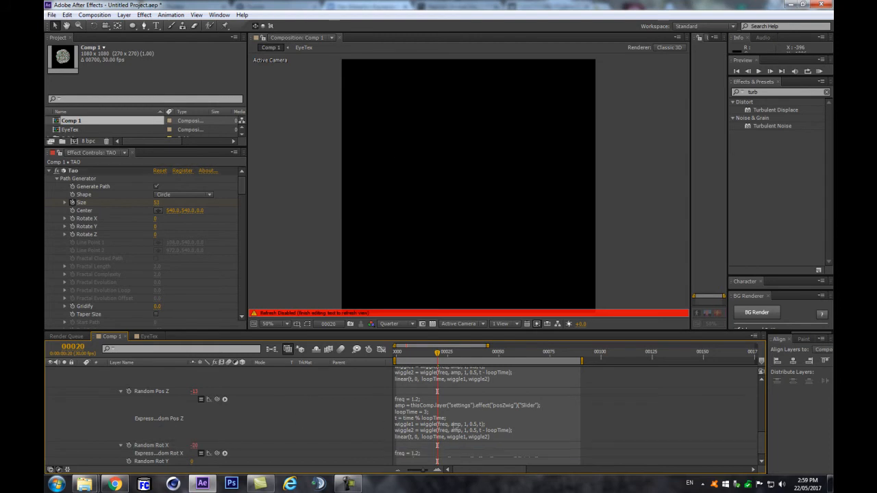
key(KP_Enter)
drag(456, 449, 456, 473)
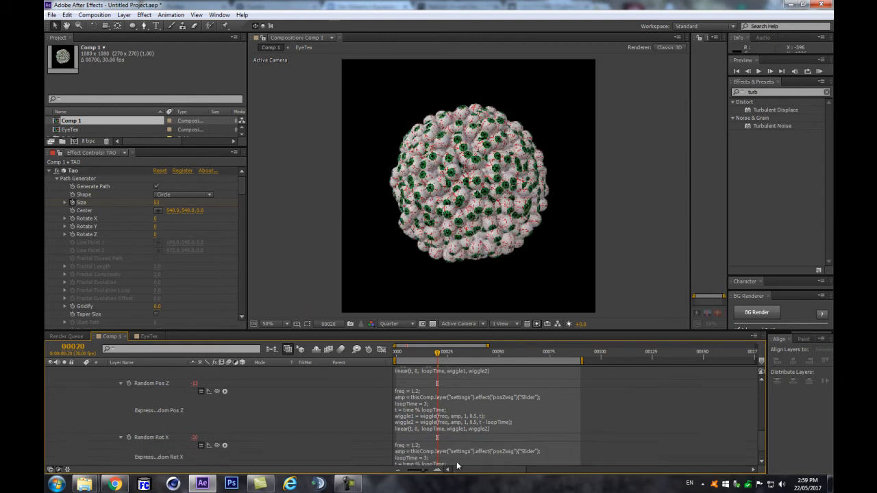
scroll(482, 438, down, 2)
click(488, 440)
click(505, 440)
key(Left)
key(BackSpace)
text(Xwig)
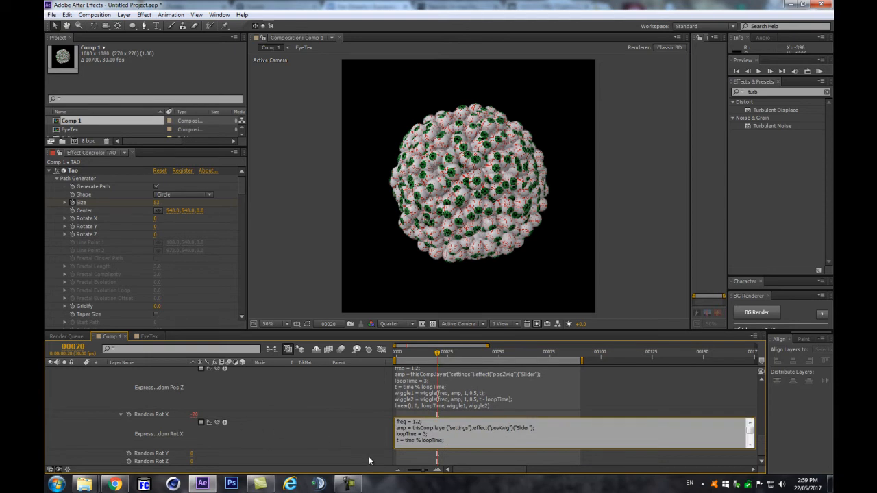
text(ROT)
click(379, 427)
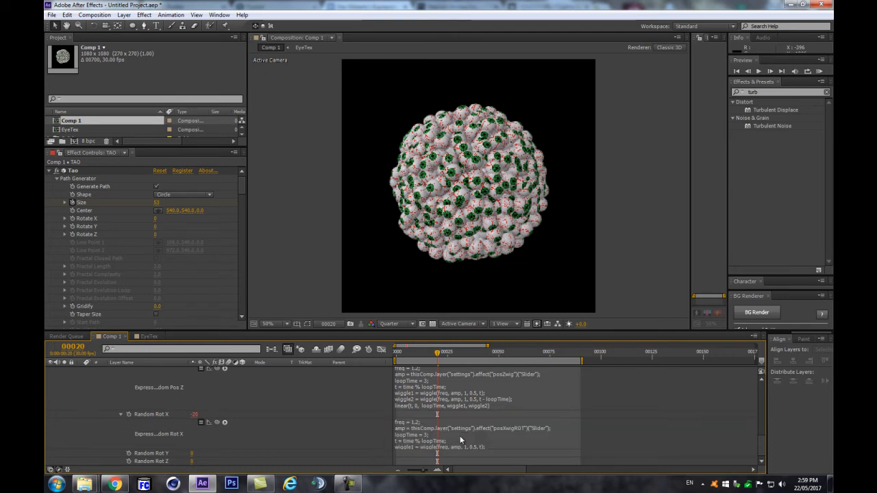
Step: Paste the wiggle expression into Random Rot Y and point it at posYwigROT
click(460, 436)
click(358, 426)
text(linear(t, 0, loopTime, wiggle1, wiggle2))
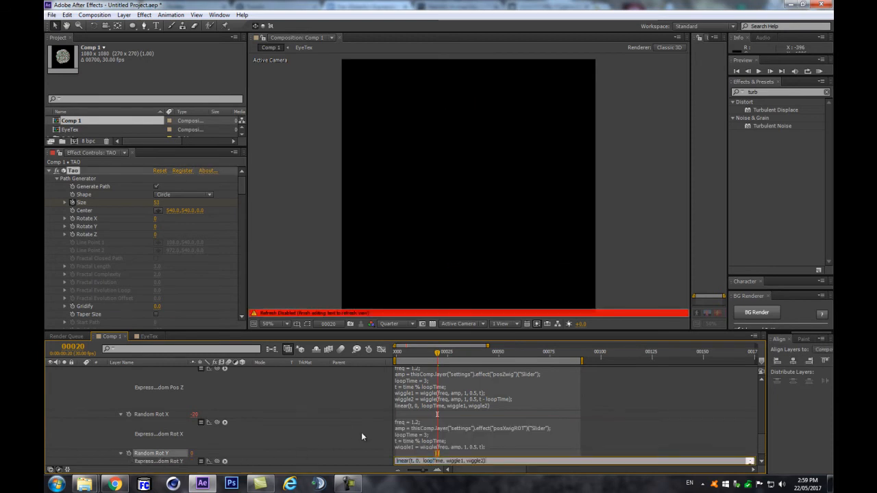
click(359, 426)
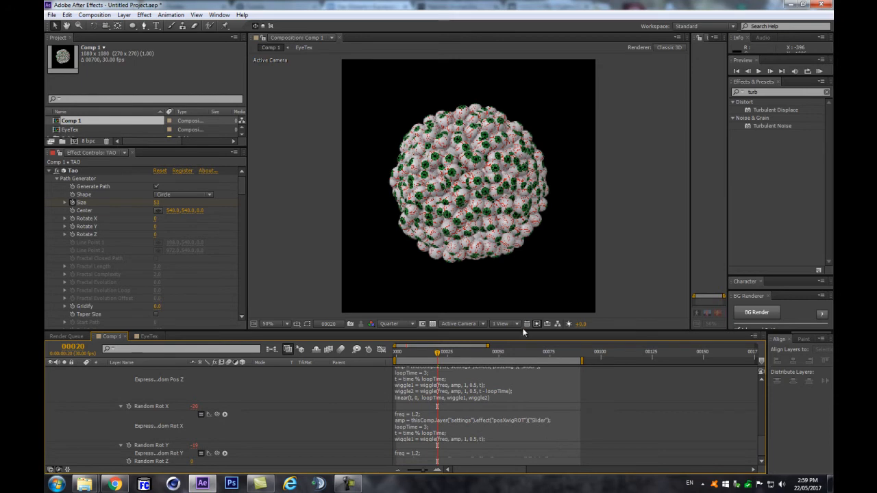
drag(521, 330, 533, 218)
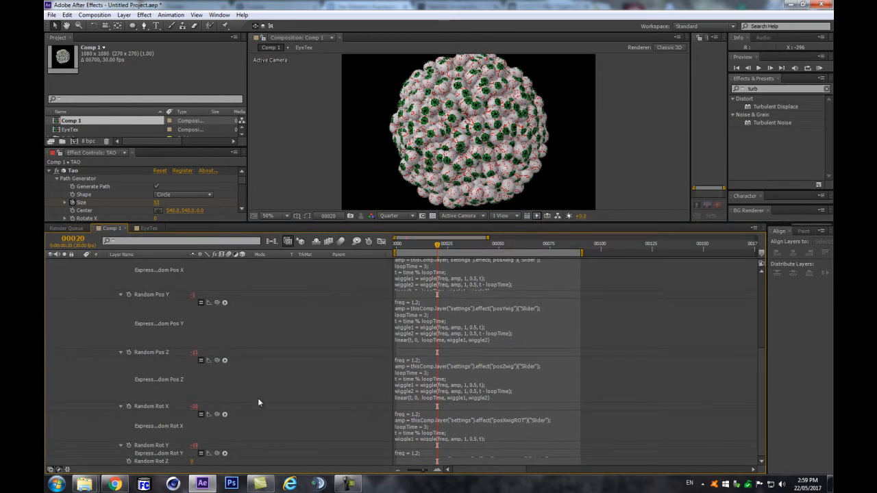
click(506, 433)
click(538, 436)
text(Y)
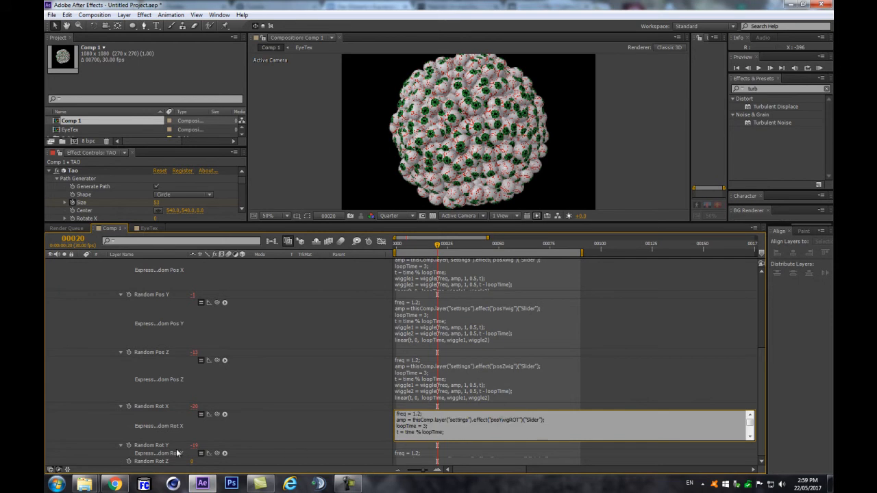
click(79, 439)
Step: Add the wiggle expression to Random Rot Z as well
alt+click(129, 461)
key(ctrl+v)
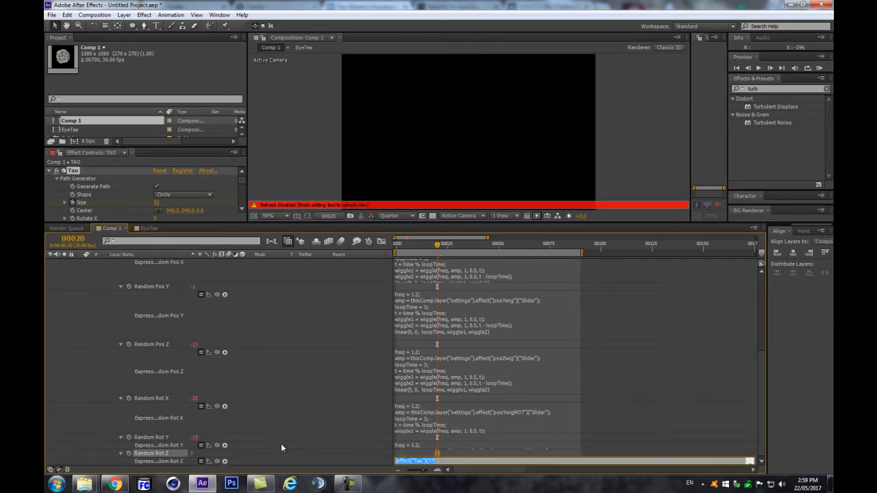
click(354, 409)
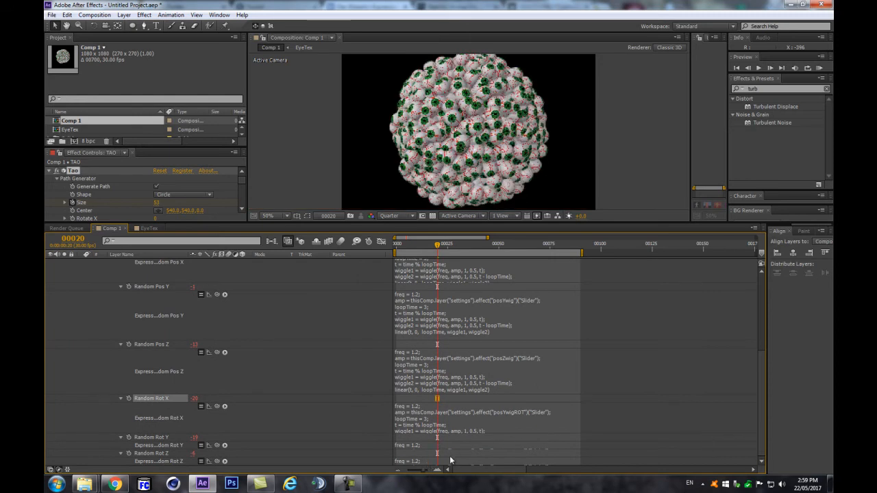
drag(446, 223, 453, 125)
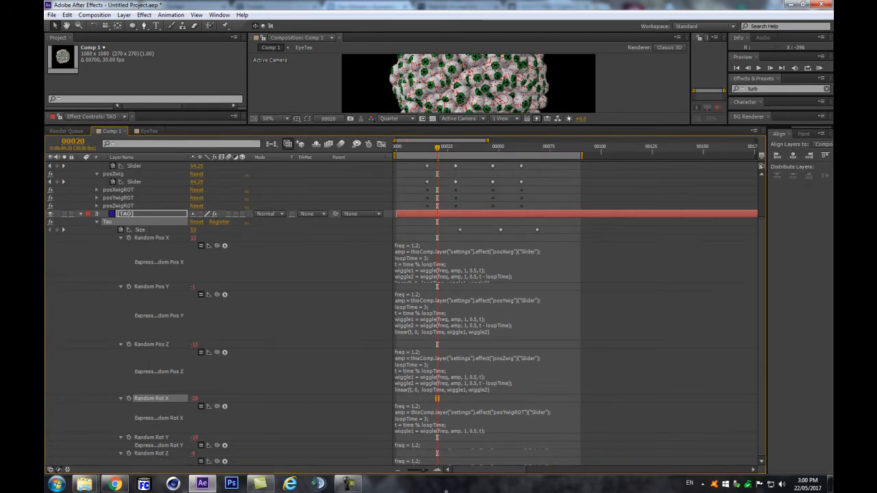
Step: Point the Random Rot Z expression at posZwigROT, enlarge the viewer, and preview the rotation wiggle
scroll(480, 425, down, 1)
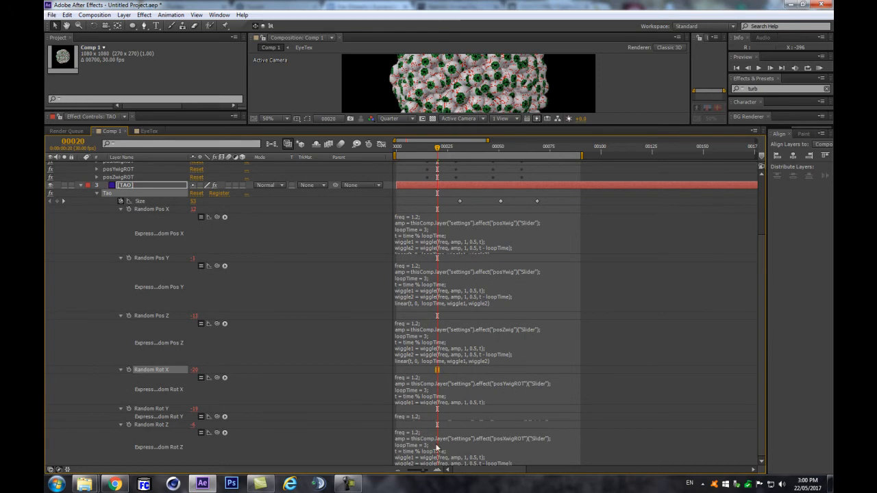
click(533, 440)
click(501, 438)
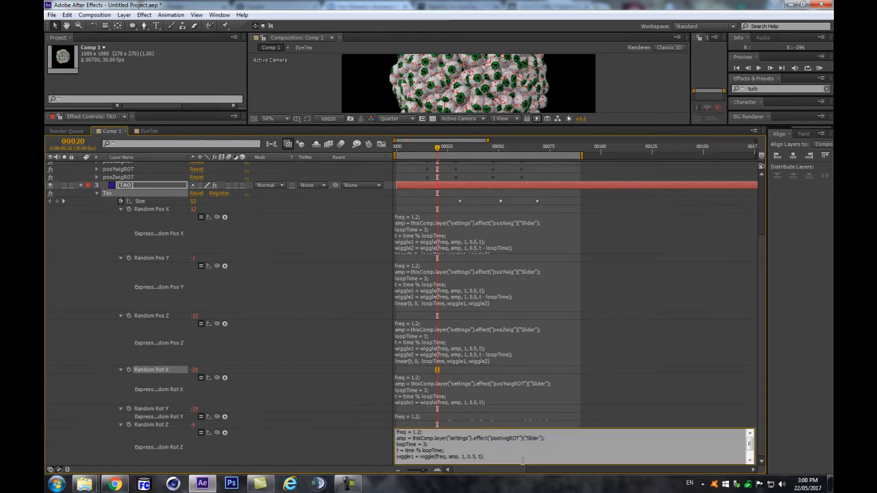
key(BackSpace)
text(Z)
click(320, 334)
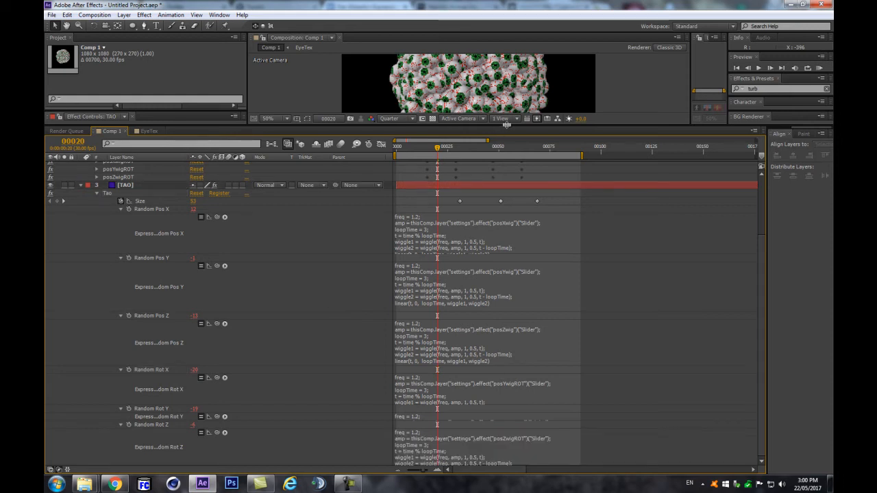
drag(506, 125, 540, 307)
key(space)
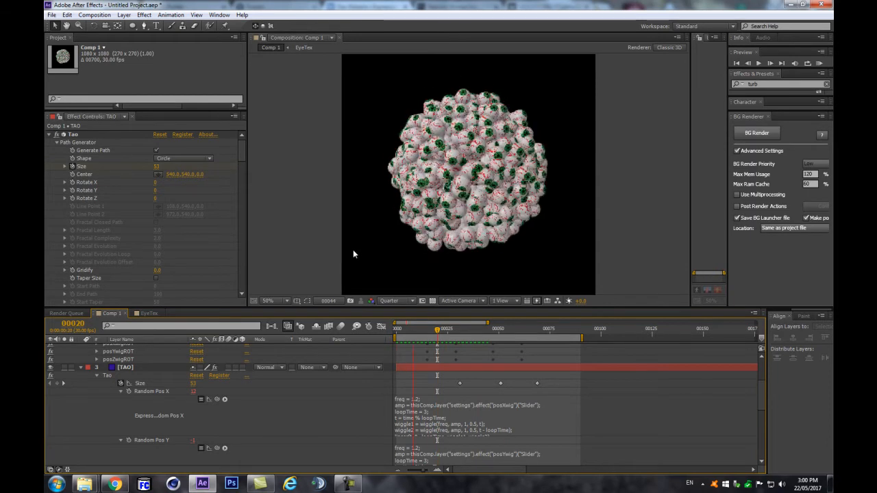
Step: Delete the Random Rot Y expression, then try and undo a new rotation value
scroll(464, 416, down, 5)
scroll(463, 416, down, 1)
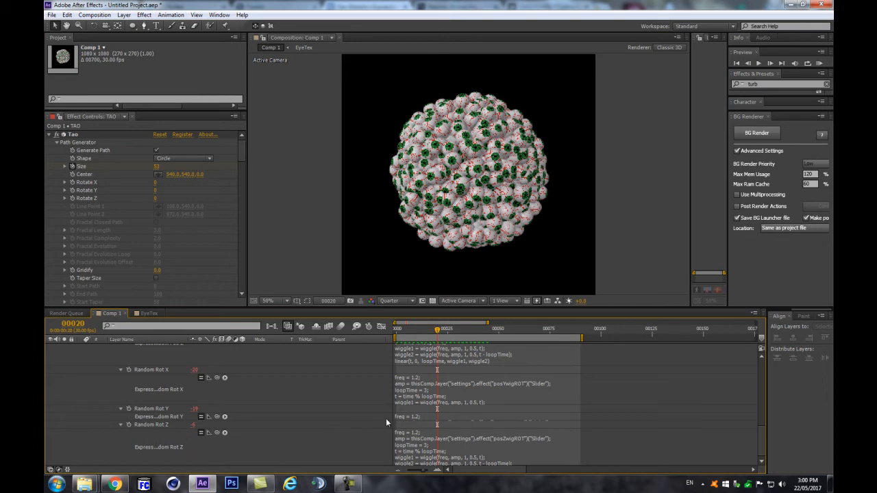
click(405, 418)
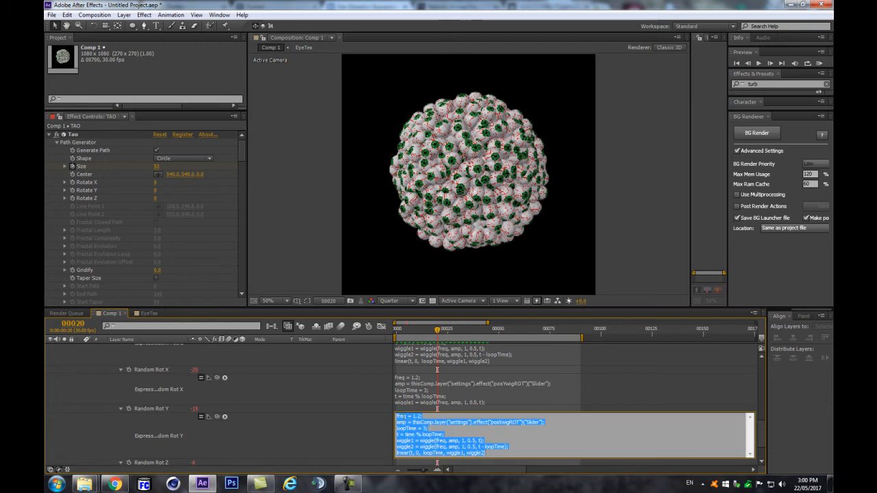
key(BackSpace)
click(252, 441)
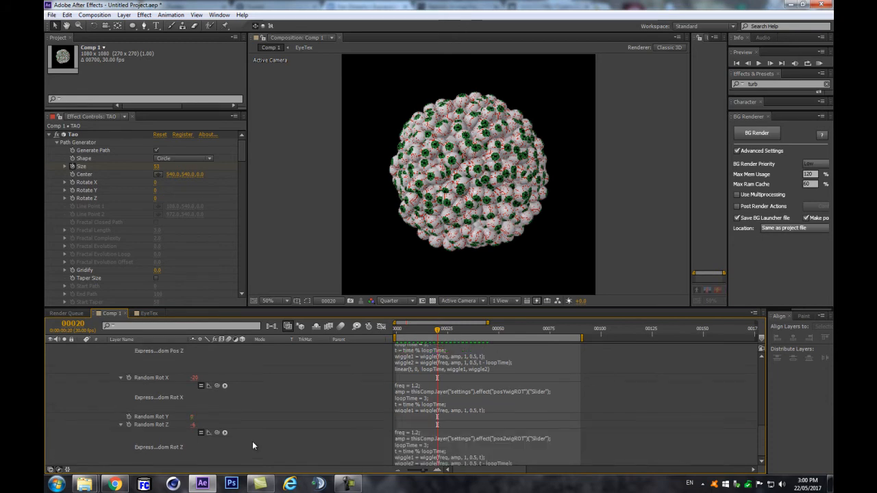
drag(192, 417, 206, 417)
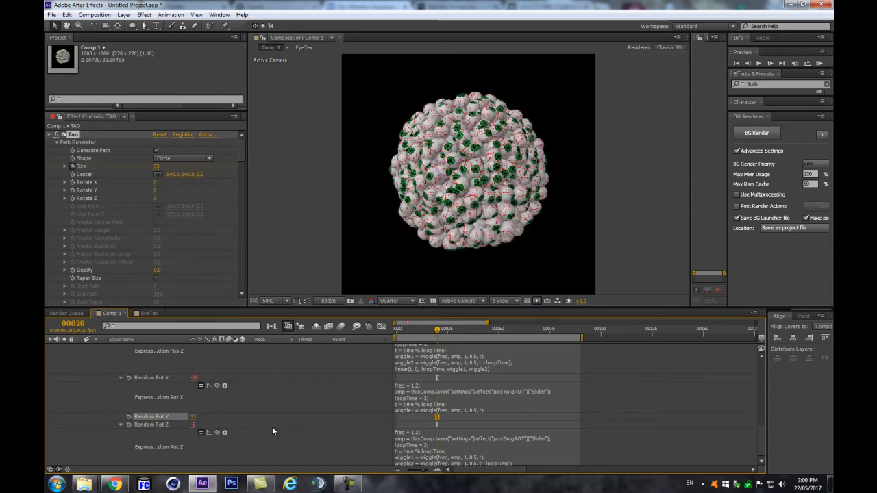
key(ctrl+z)
key(ctrl+shift+z)
key(ctrl+z)
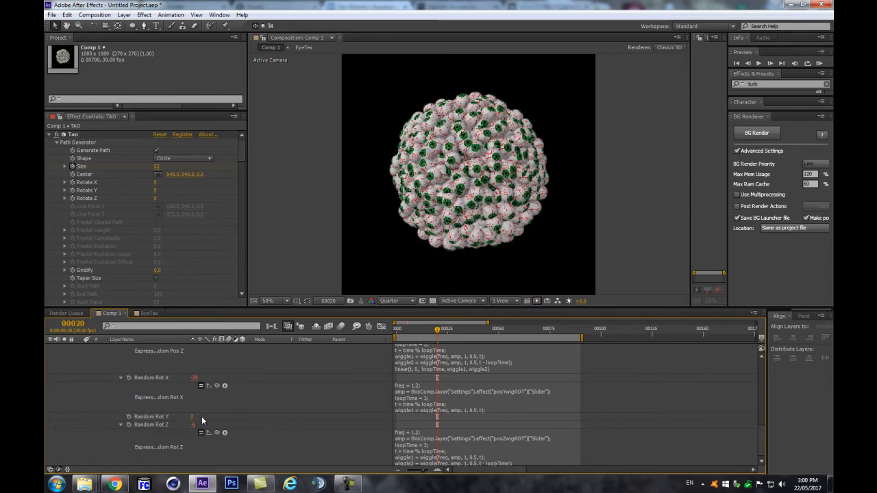
Step: Keyframe Random Rot Y at 85 on frame 15 and 0 on frame 31
scroll(405, 401, up, 5)
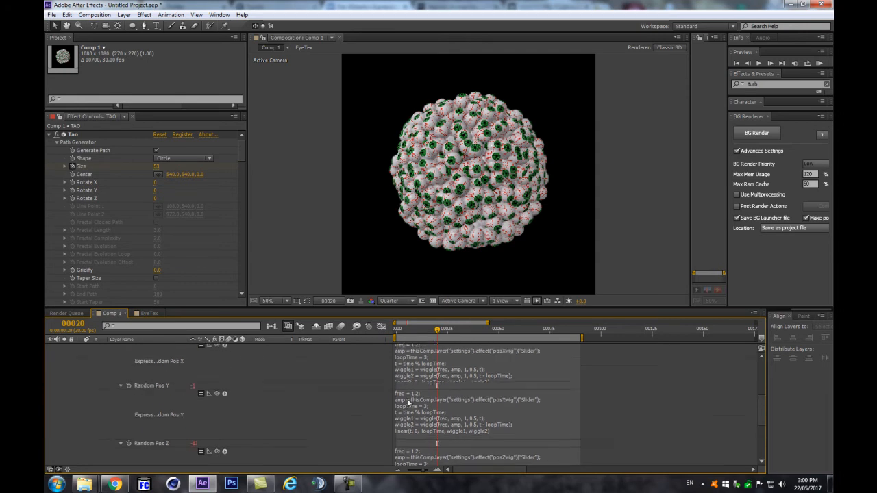
scroll(405, 399, up, 2)
drag(438, 332, 429, 335)
scroll(453, 410, down, 5)
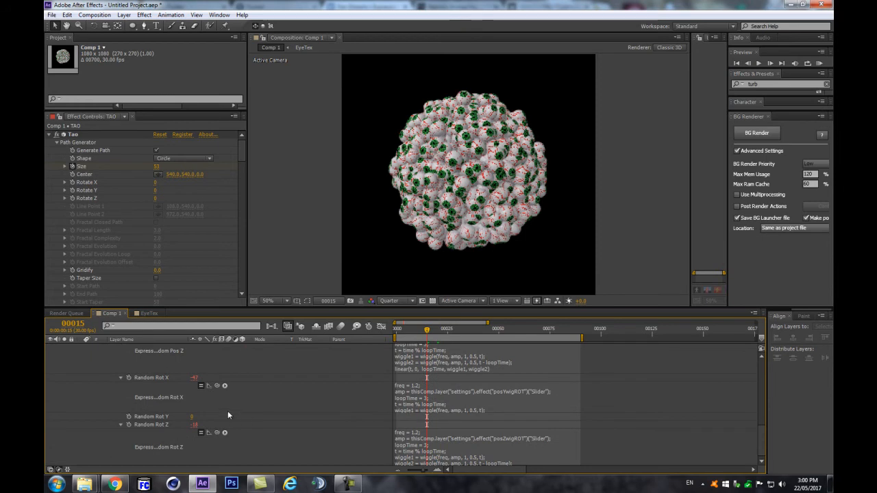
drag(195, 417, 230, 417)
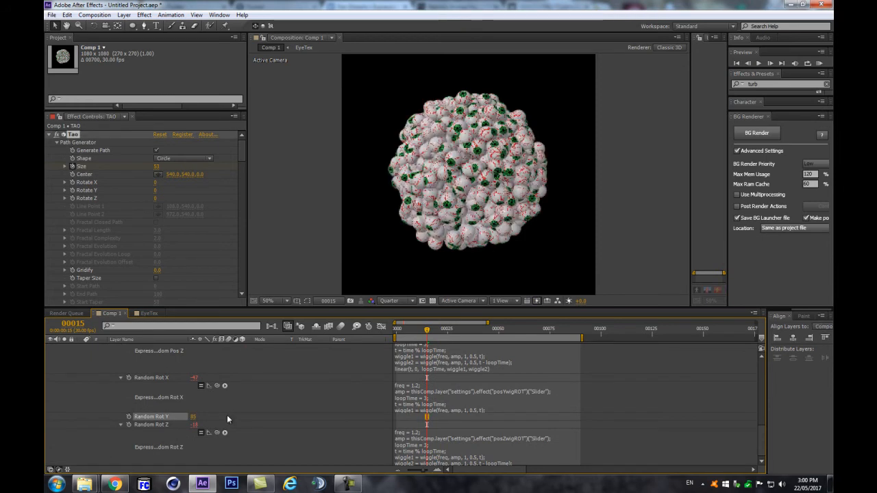
scroll(444, 392, up, 10)
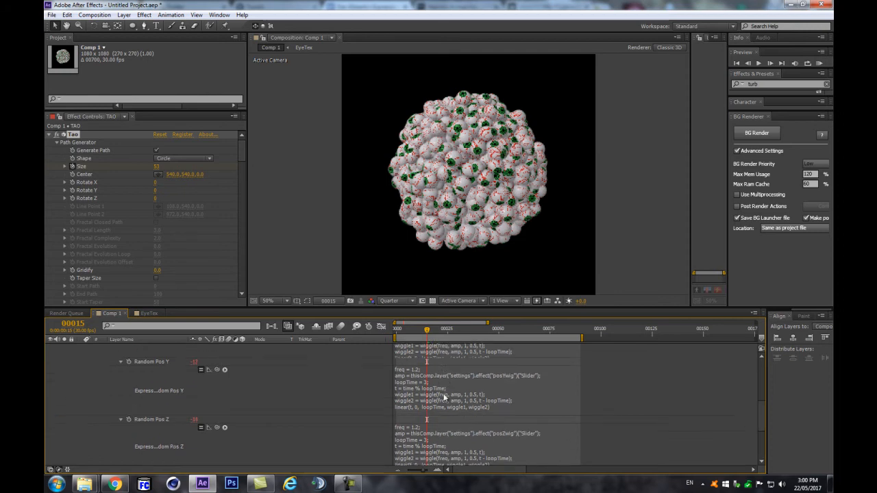
drag(453, 329, 459, 330)
scroll(274, 393, down, 10)
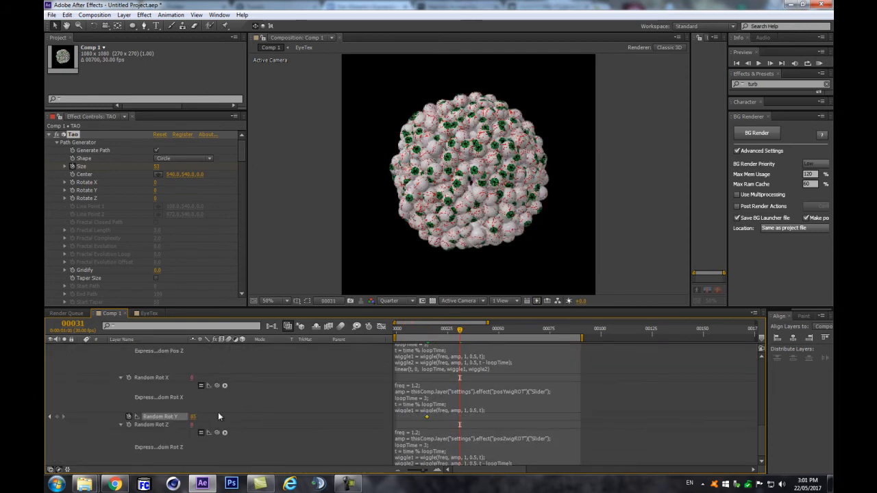
click(194, 416)
text(0)
key(Return)
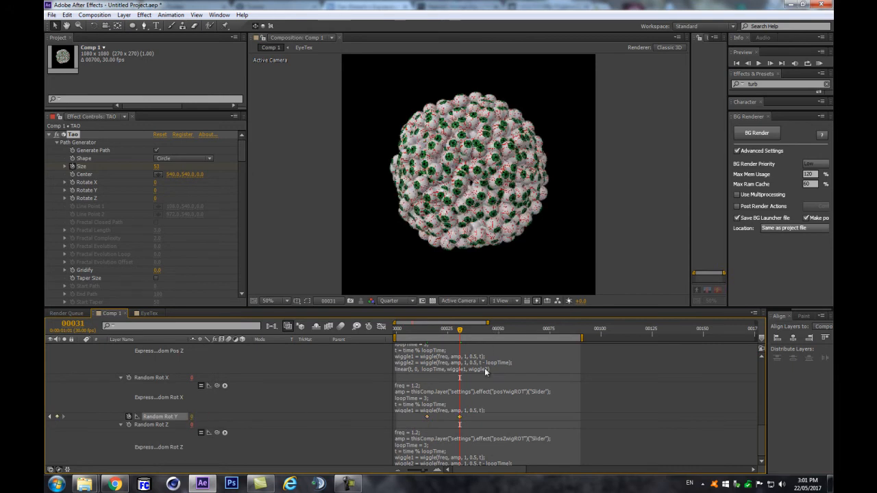
Step: Copy the first Random Rot Y keyframe to frame 61 and RAM-preview the looping rotation
scroll(487, 350, up, 10)
click(493, 328)
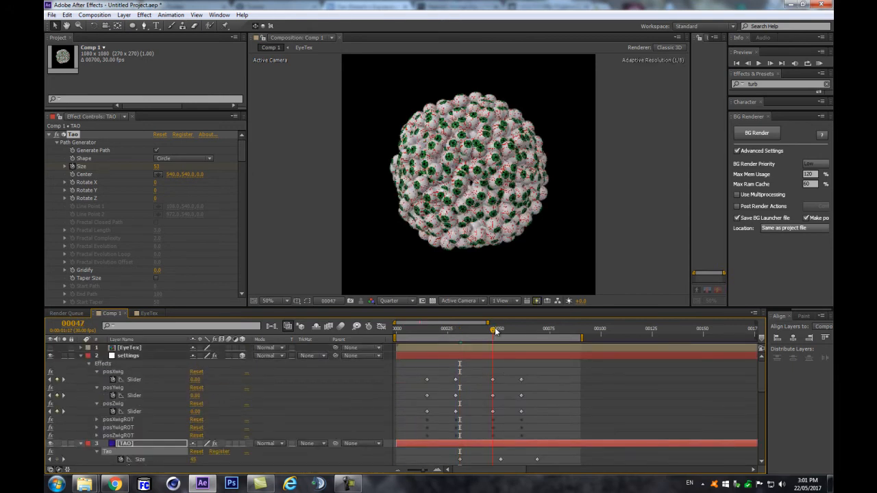
scroll(521, 416, down, 10)
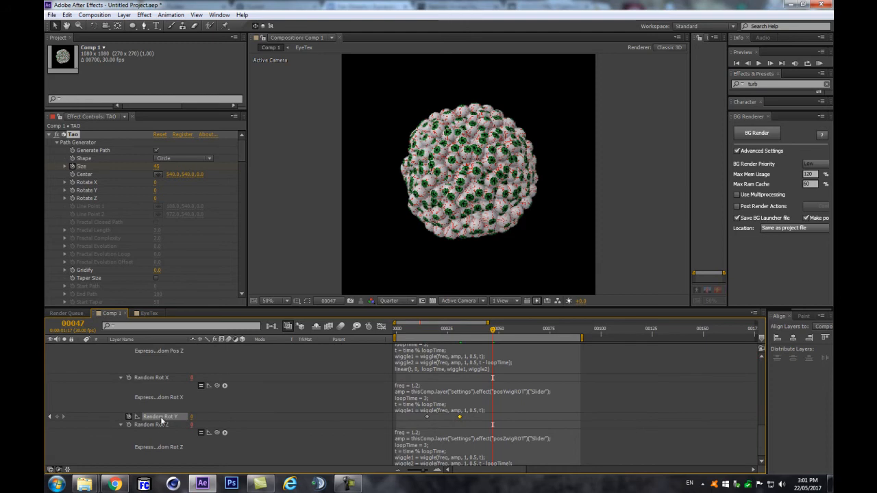
scroll(518, 374, up, 5)
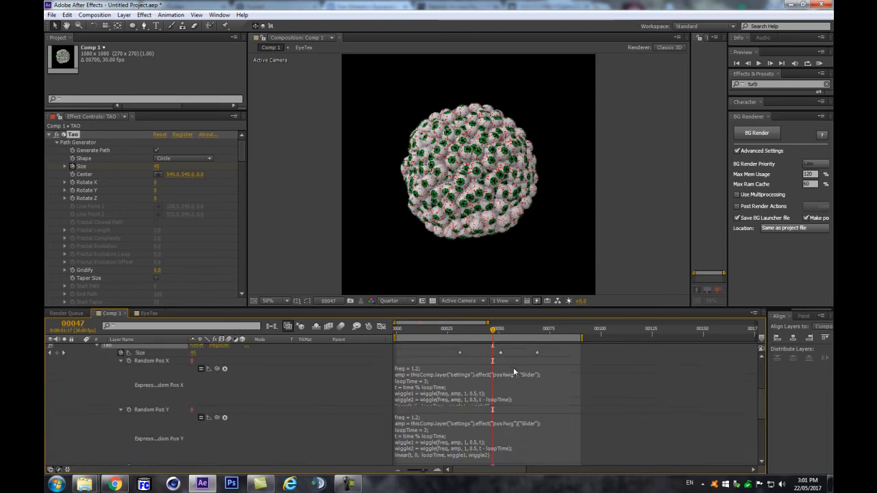
scroll(518, 374, up, 5)
drag(512, 329, 521, 329)
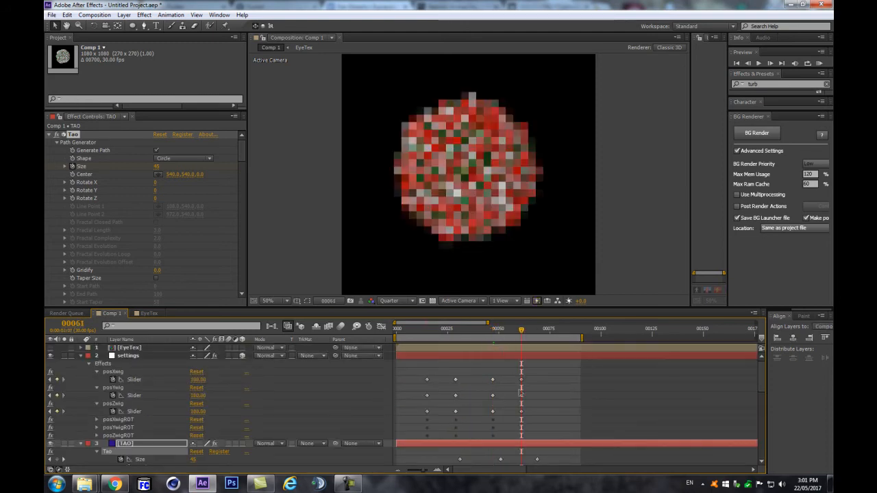
scroll(520, 404, down, 5)
scroll(521, 414, down, 5)
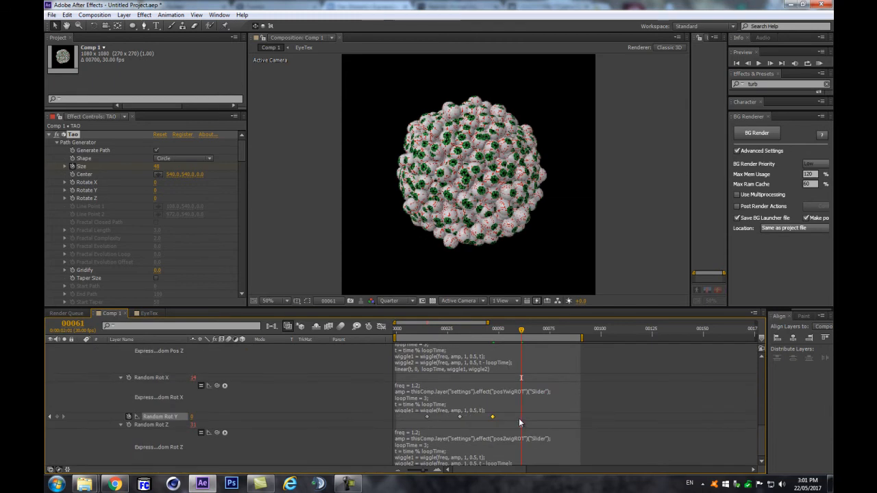
click(427, 417)
key(ctrl+c)
key(ctrl+v)
click(349, 378)
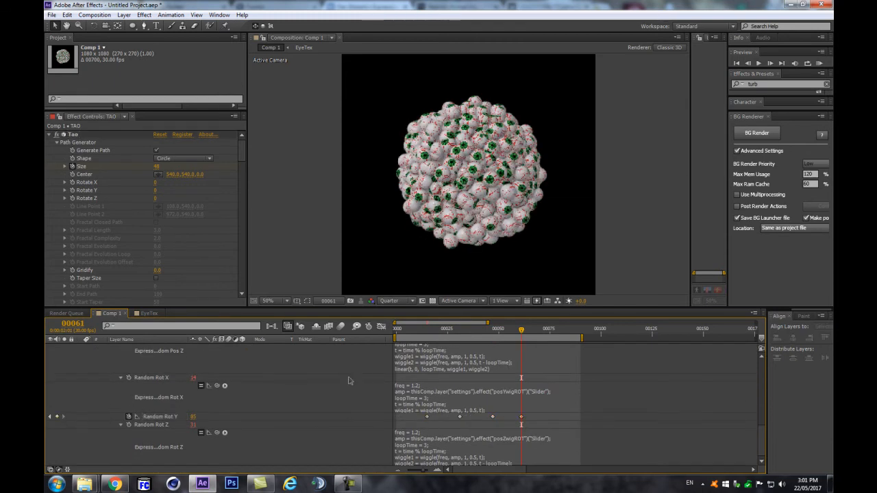
key(KP_0)
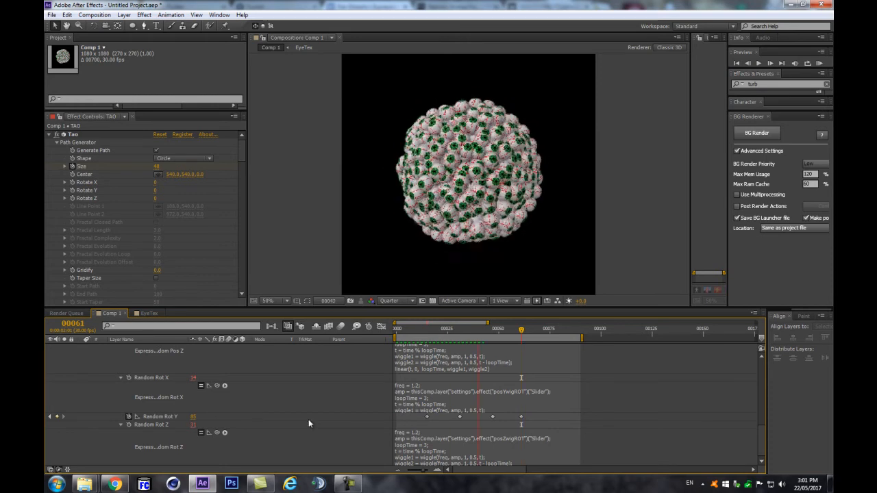
Step: Raise Random Rot Y to 265 at frame 15, preview it, and nudge the keyframe slightly later
key(space)
drag(436, 334, 457, 332)
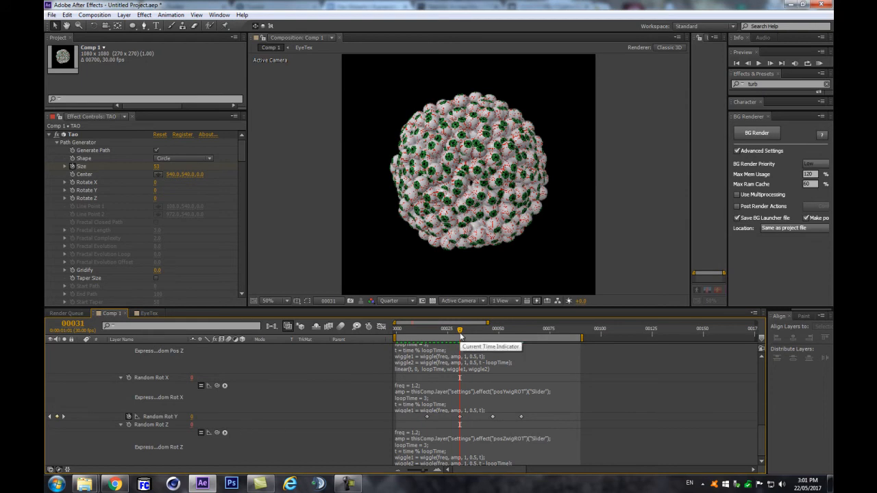
drag(460, 336, 430, 341)
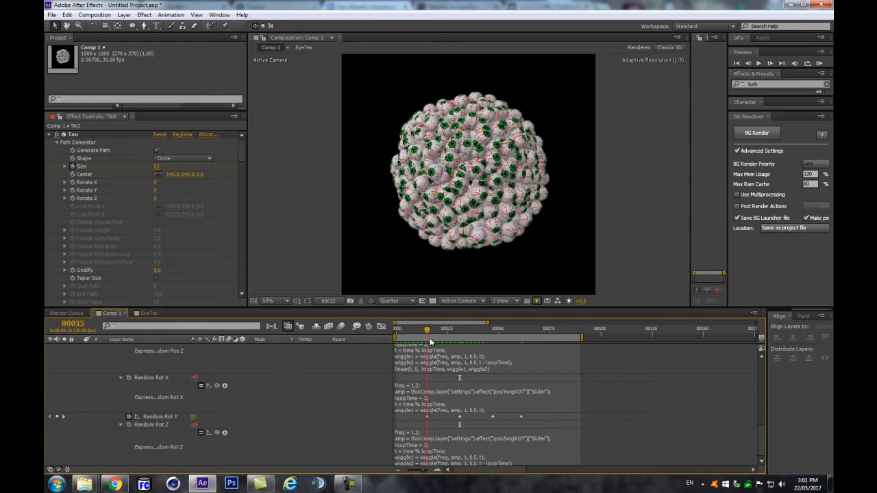
drag(193, 418, 200, 418)
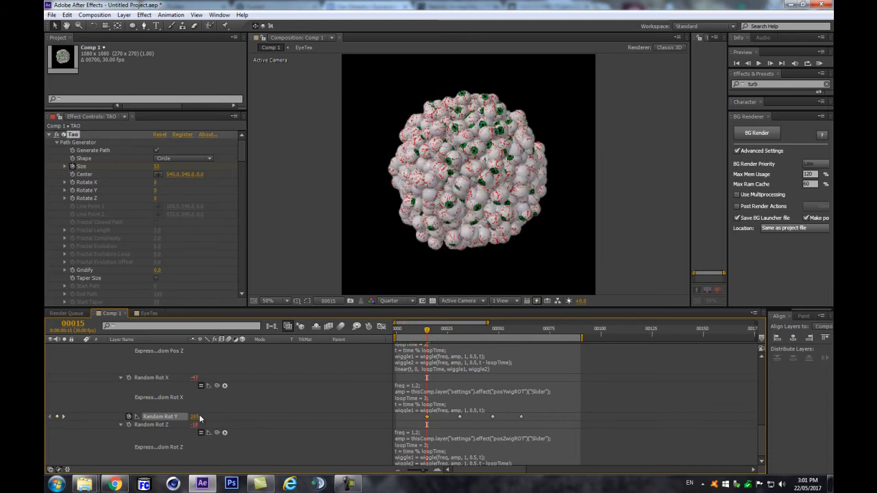
key(KP_0)
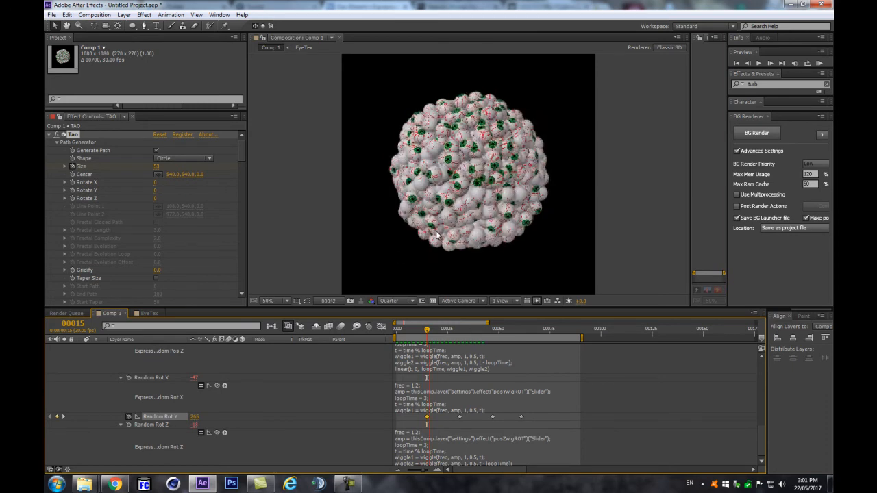
key(space)
drag(427, 416, 456, 417)
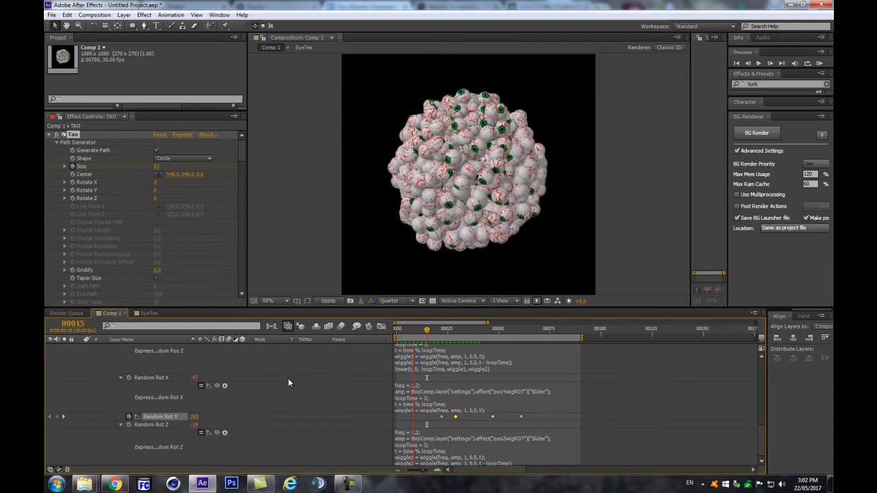
Step: Change the Random Rot Z wiggle freq from 1.2 to 2.2 and the posYwigROT expression's freq to 1.82
key(space)
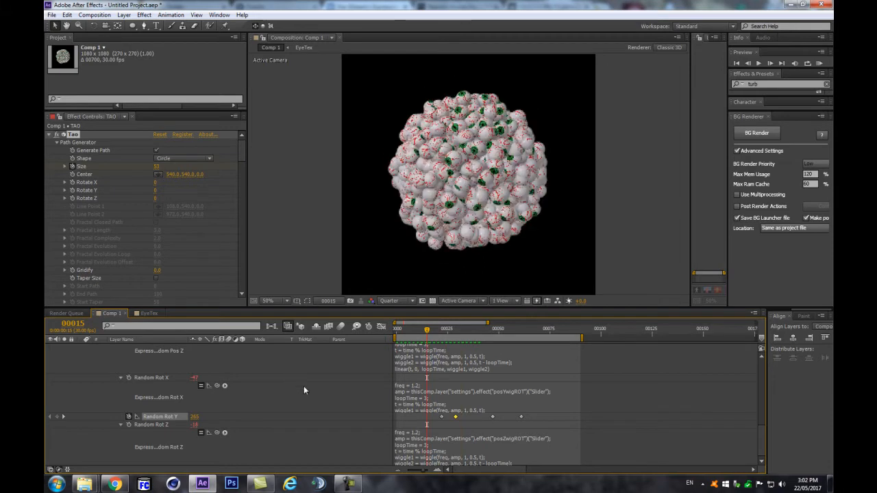
click(412, 433)
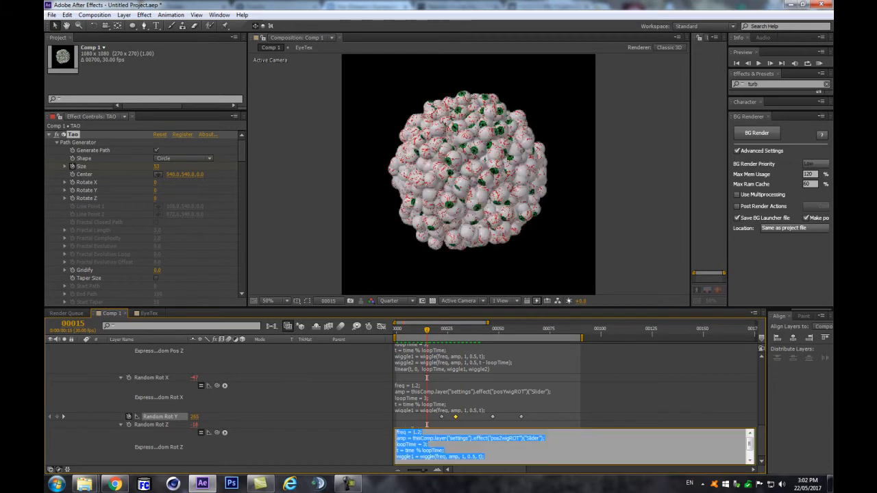
click(412, 433)
key(Delete)
text(2)
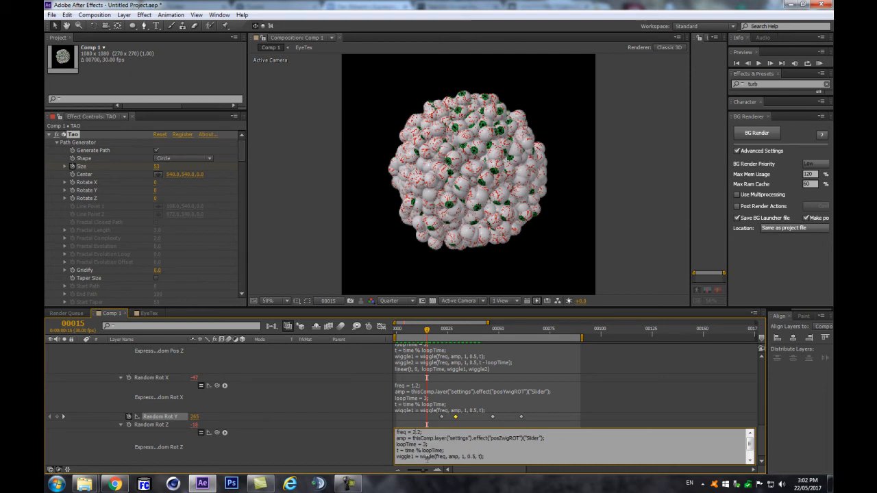
click(415, 409)
click(425, 410)
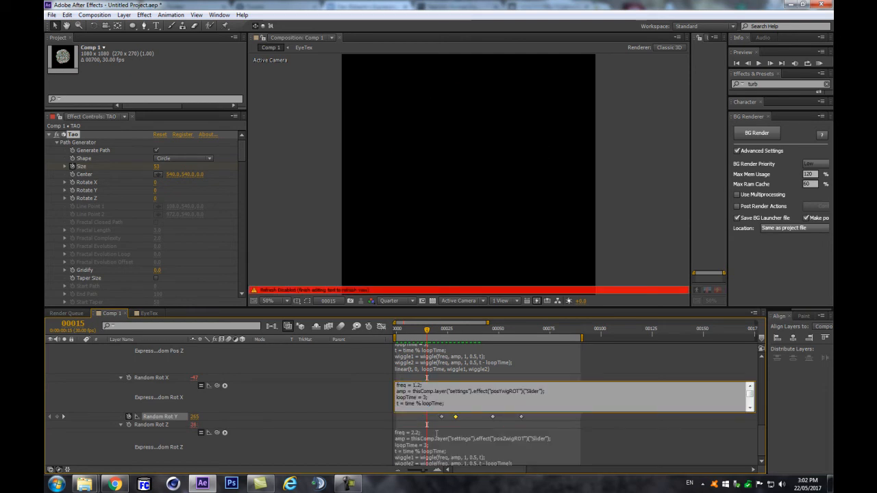
text(8)
click(365, 393)
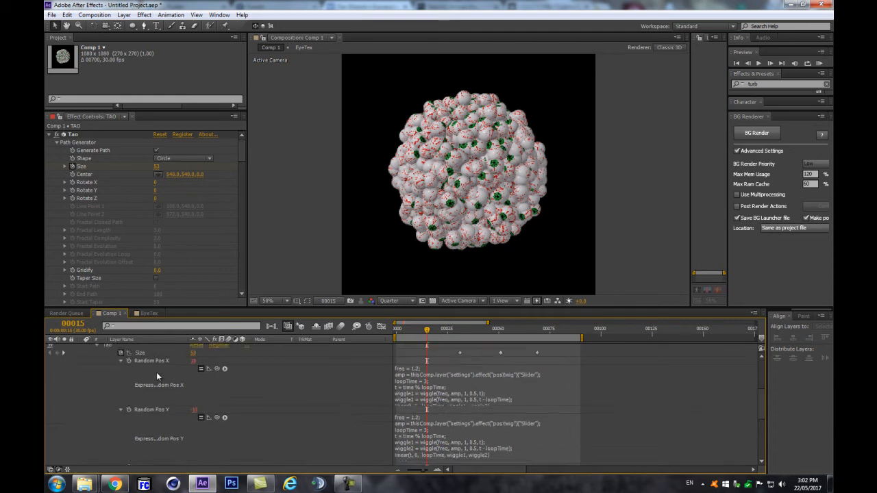
Step: Show the settings layer's keyframed sliders and delete the posYwigROT effect
scroll(157, 372, up, 10)
click(135, 356)
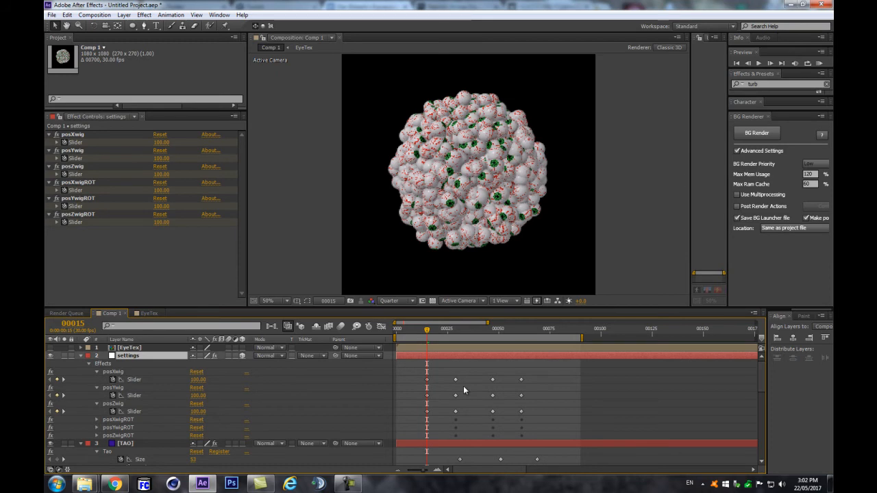
key(u)
key(u)
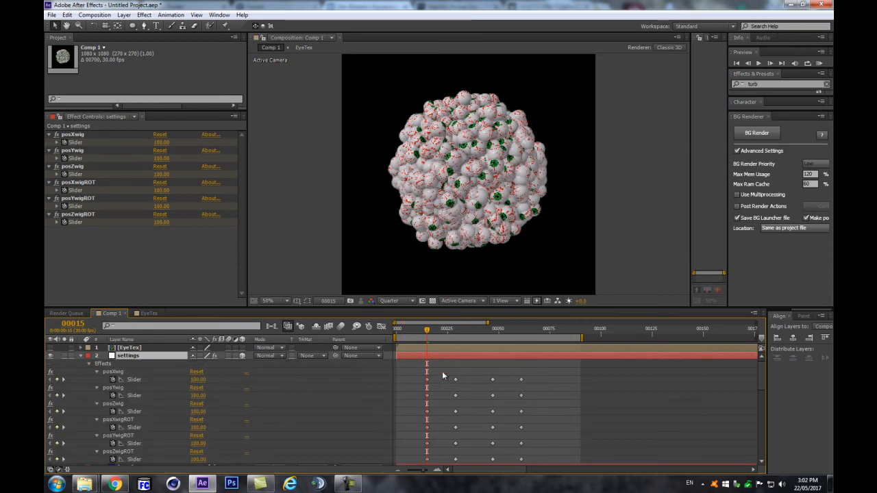
mouse_move(442, 329)
mouse_down()
mouse_move(455, 330)
mouse_move(419, 332)
mouse_move(427, 331)
mouse_up()
click(148, 437)
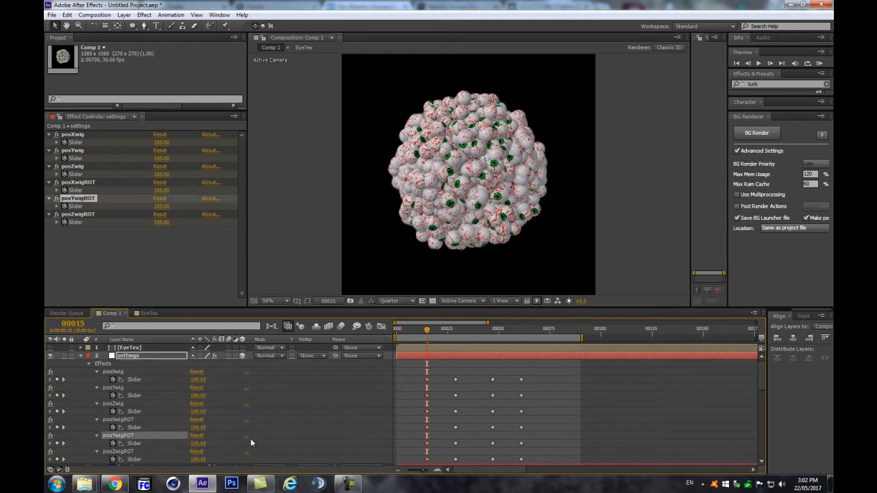
key(Delete)
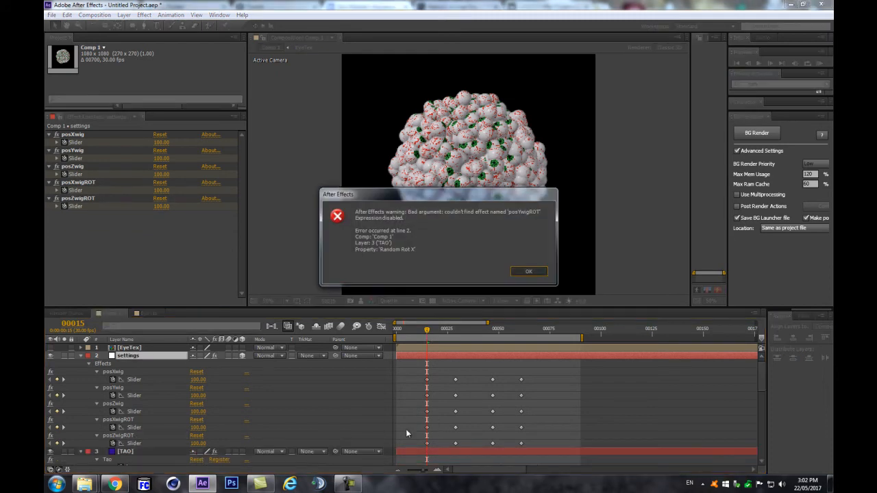
Step: Dismiss the expression error and change Random Rot X's expression from posYwigROT to posXwigROT
key(Return)
scroll(417, 433, down, 5)
scroll(416, 434, down, 4)
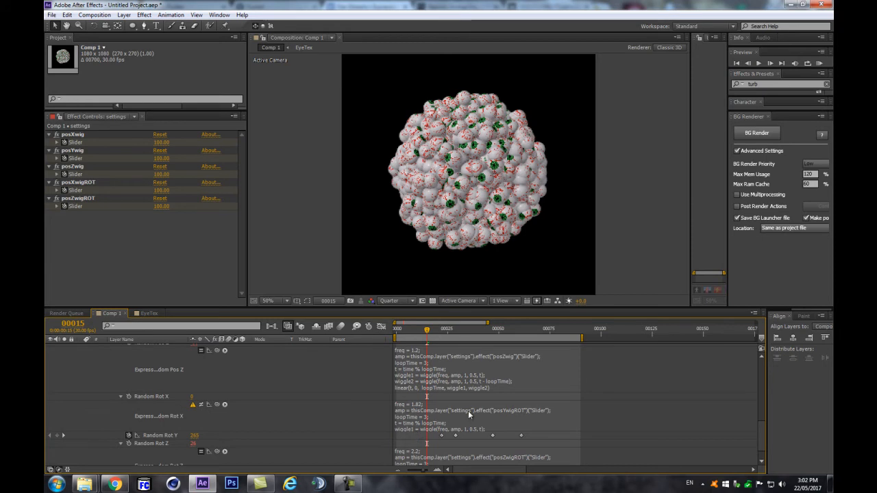
click(500, 411)
click(501, 409)
key(BackSpace)
text(x)
key(BackSpace)
text(X)
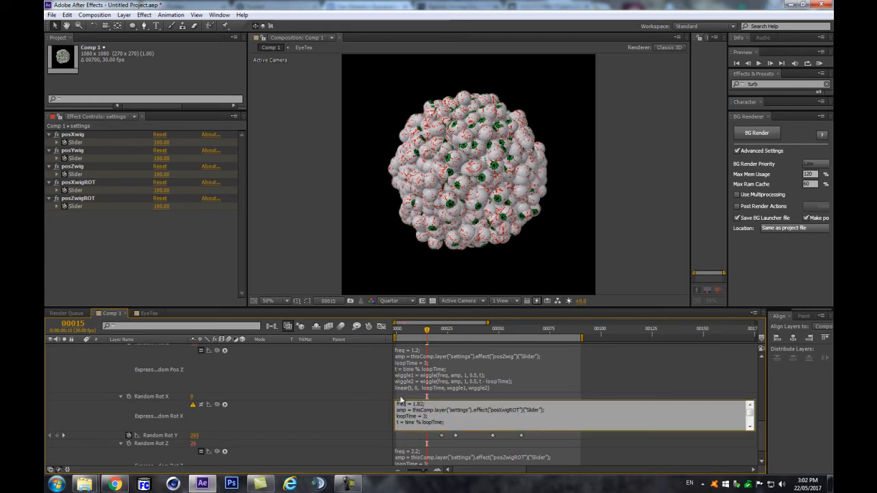
click(344, 417)
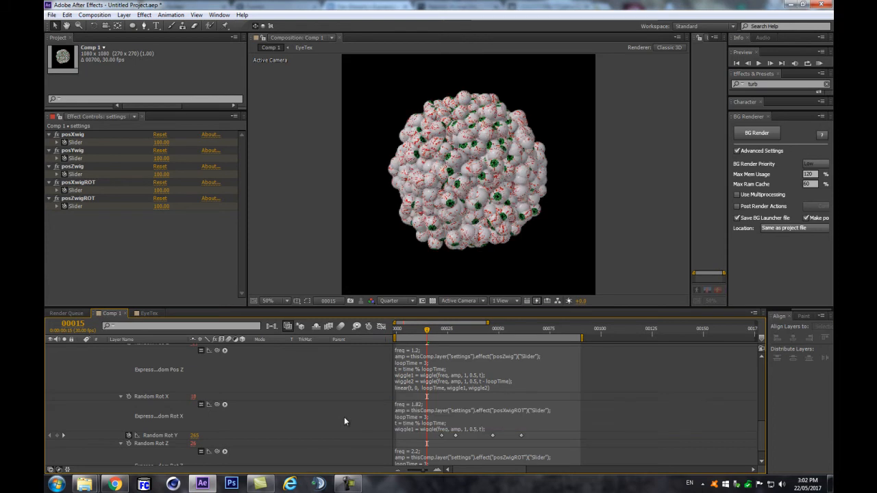
scroll(472, 409, up, 4)
scroll(472, 414, up, 4)
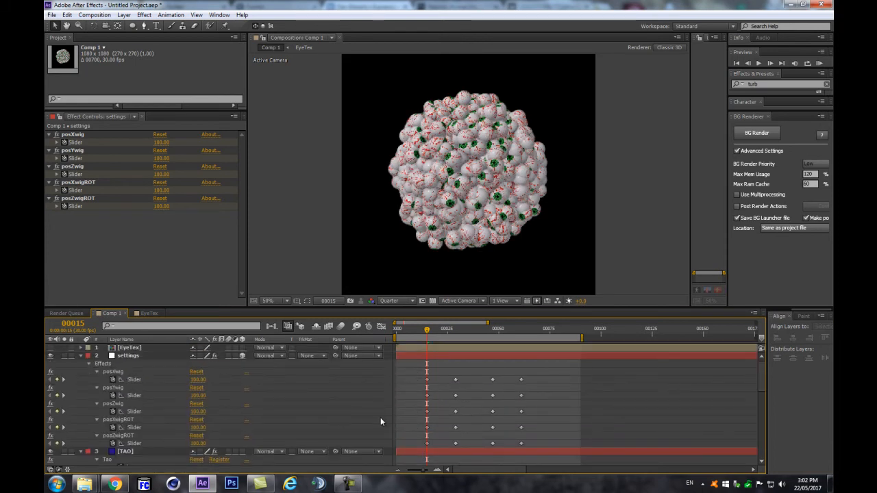
Step: Set posZwigROT to 150 and posXwigROT to 280 at frame 15, then RAM-preview
click(199, 443)
text(150)
key(Return)
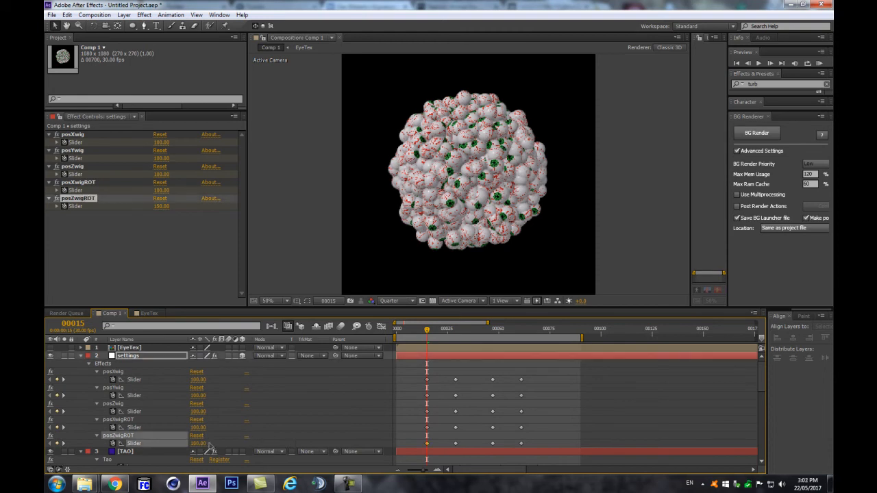
click(198, 429)
text(150)
key(Return)
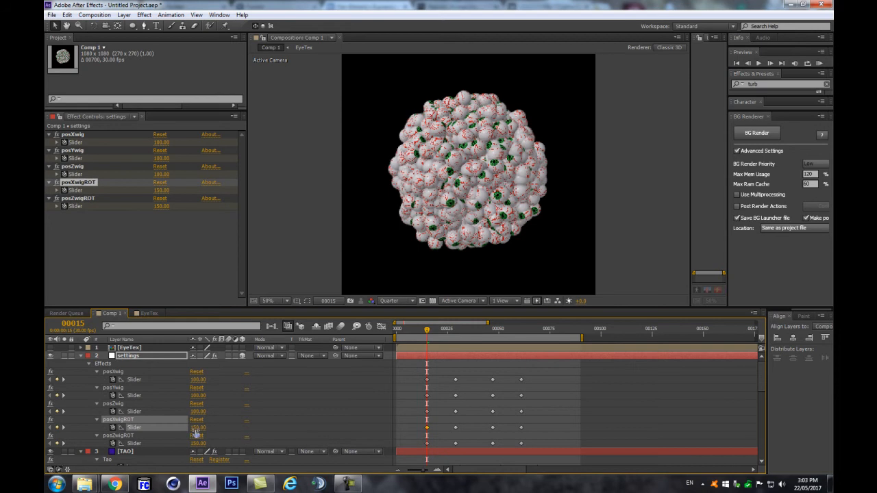
drag(199, 428, 200, 429)
key(KP_0)
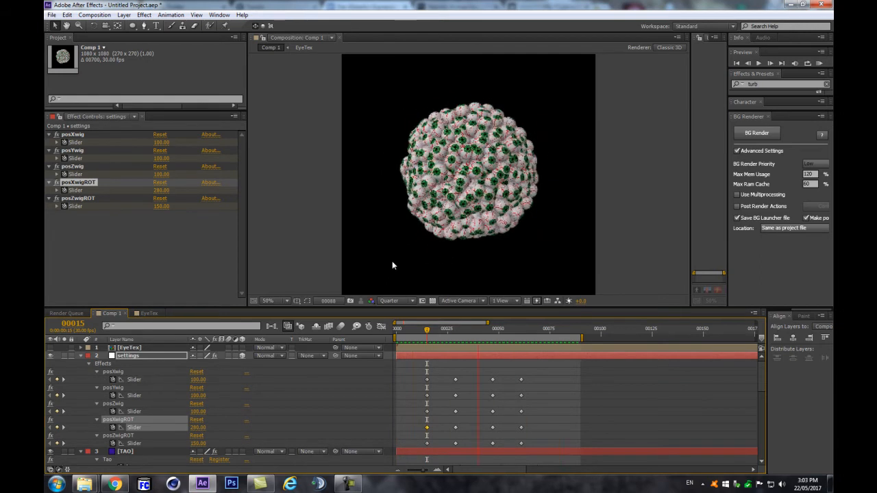
key(space)
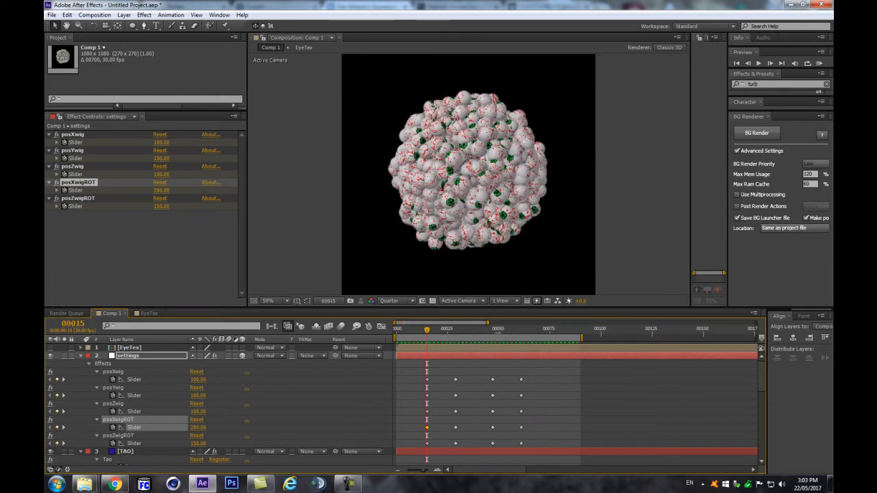
Step: Duplicate the posXwigROT and posZwigROT keyframes at frame 61 and preview again
shift+click(426, 411)
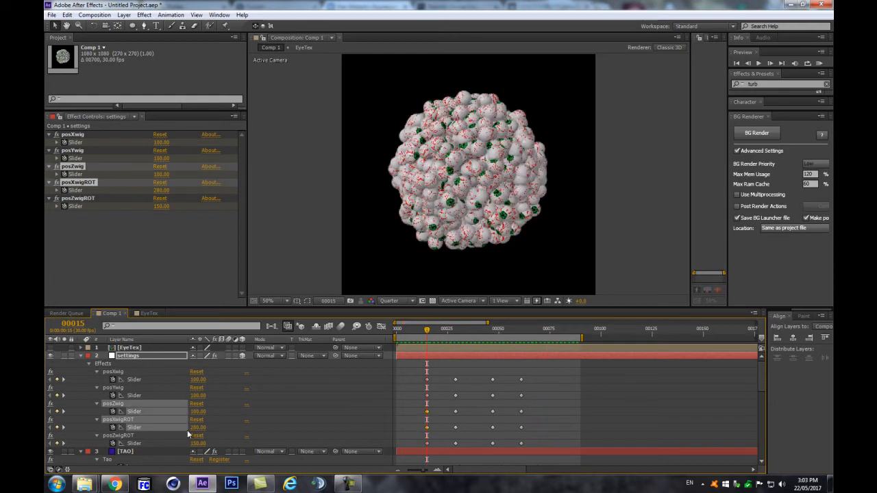
click(522, 330)
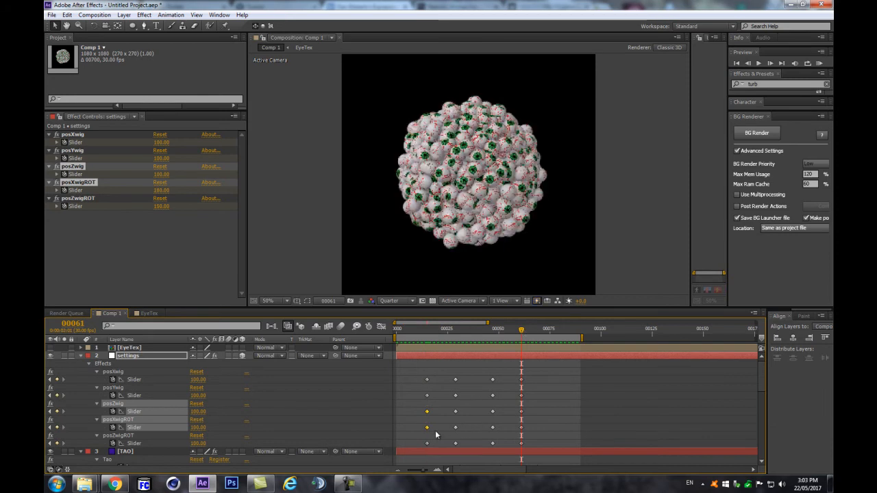
drag(419, 428, 429, 442)
key(ctrl+v)
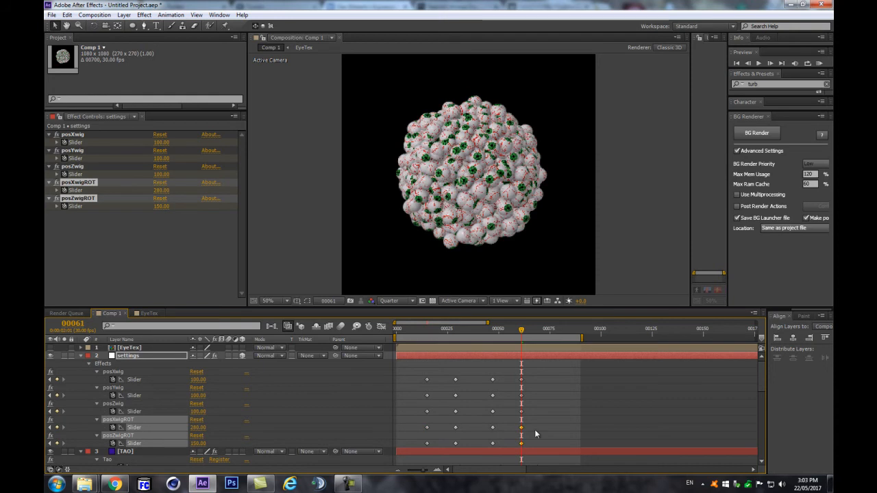
key(KP_0)
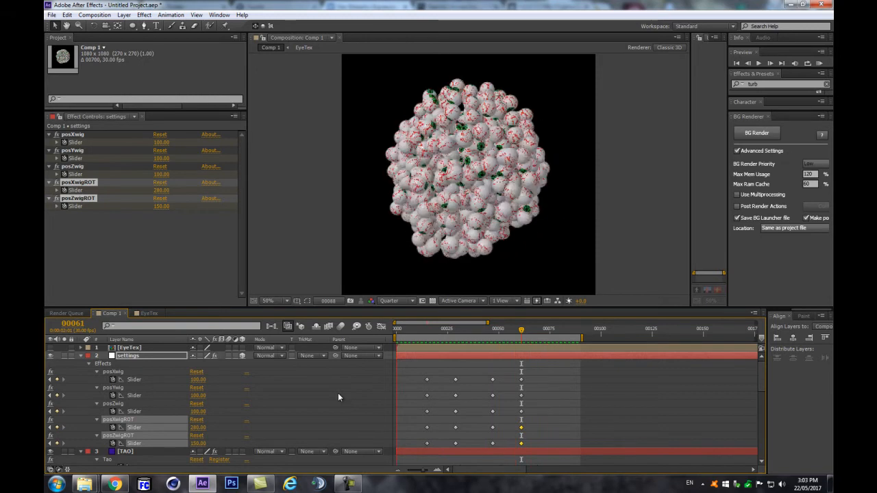
Step: Save the project as tao-eyegrape-Tut.aep
key(space)
key(ctrl+s)
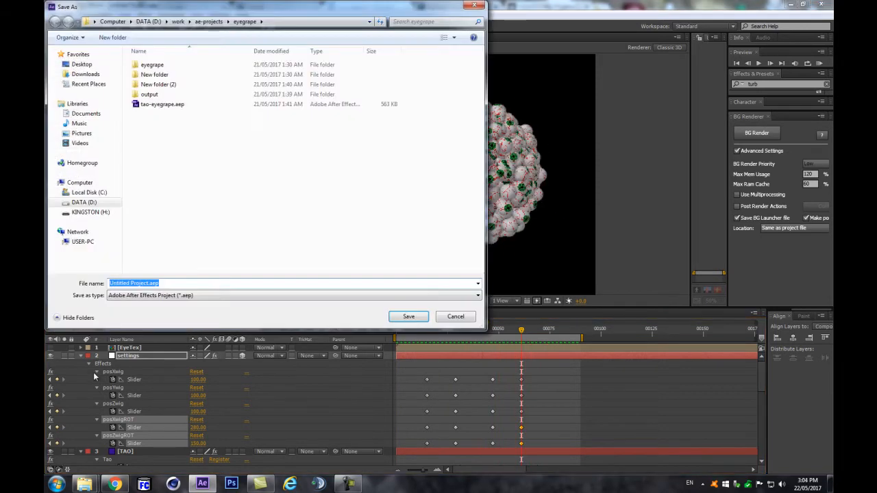
click(437, 316)
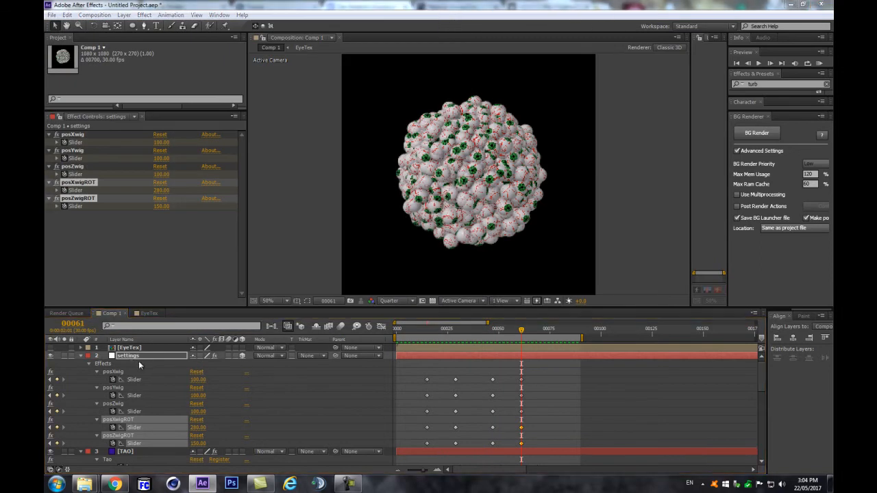
key(ctrl+s)
click(162, 104)
click(144, 284)
click(142, 284)
text(-Tu)
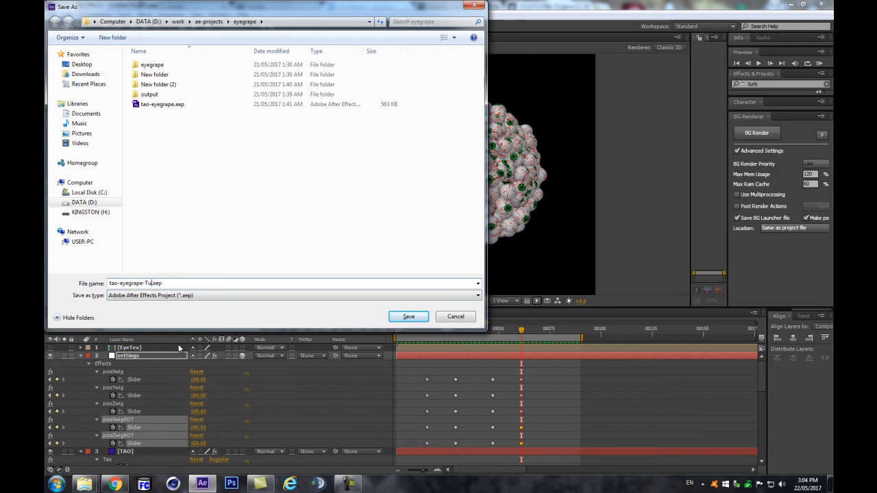
text(t)
key(Return)
Step: Collapse Comp 1's expanded layers and select the settings layer
click(84, 358)
click(82, 356)
click(151, 446)
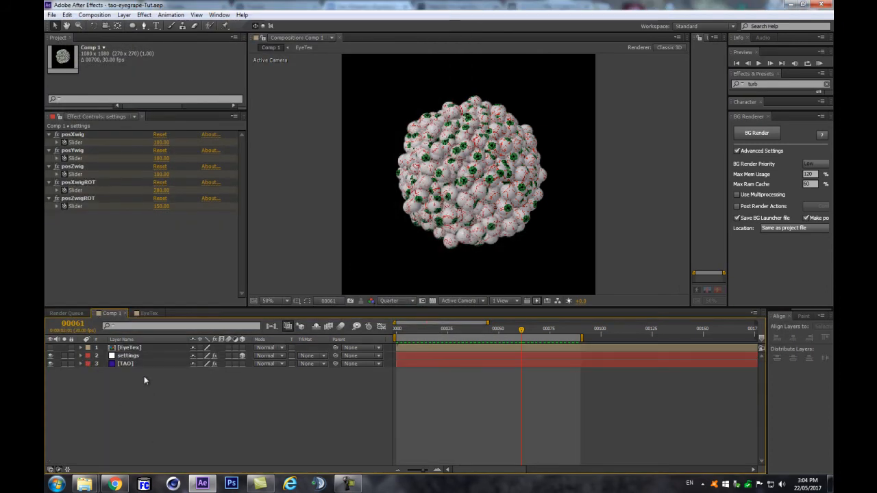
click(134, 356)
Step: Open the EyeTex precomp at frame 29 and expand Shape Layer 1's contents
key(u)
drag(467, 329, 455, 329)
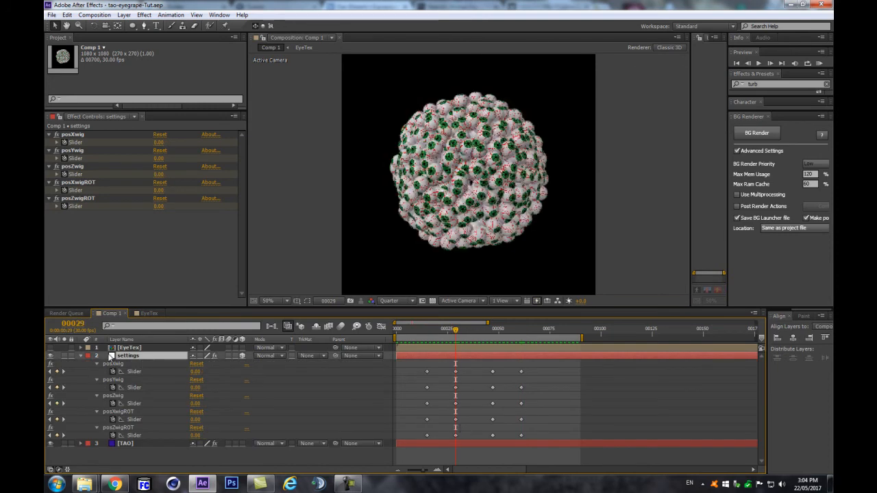
double_click(127, 349)
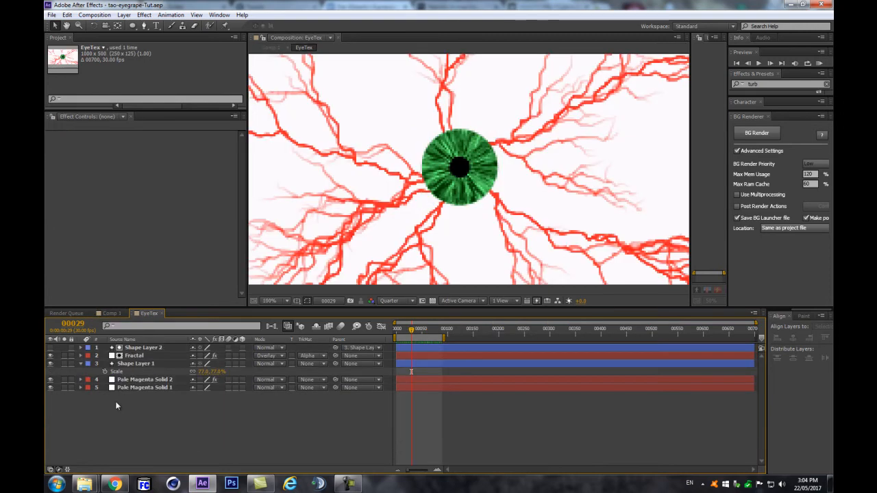
click(122, 371)
click(126, 369)
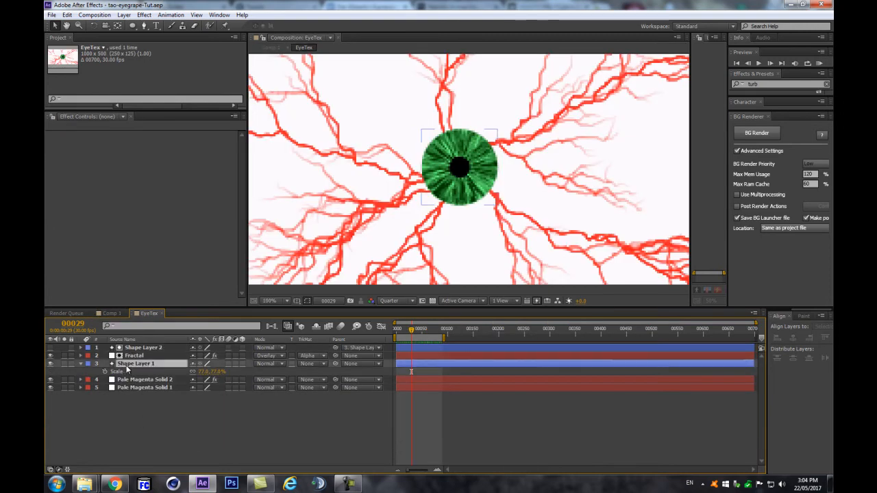
click(81, 364)
click(81, 364)
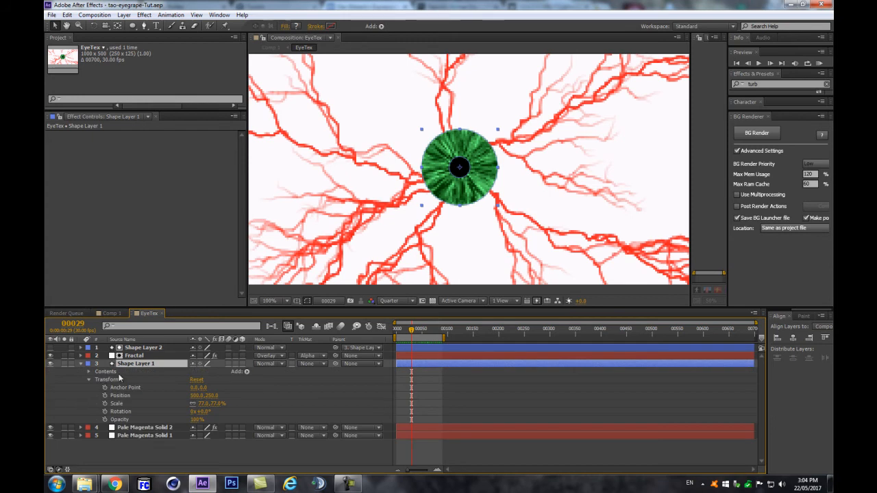
click(88, 372)
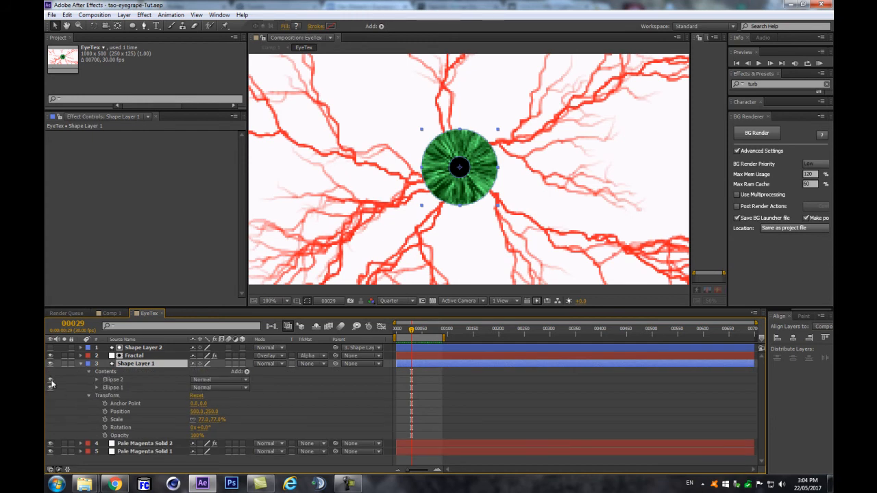
Step: Rename the Ellipse 2 group to 'pupil'
click(109, 380)
key(Return)
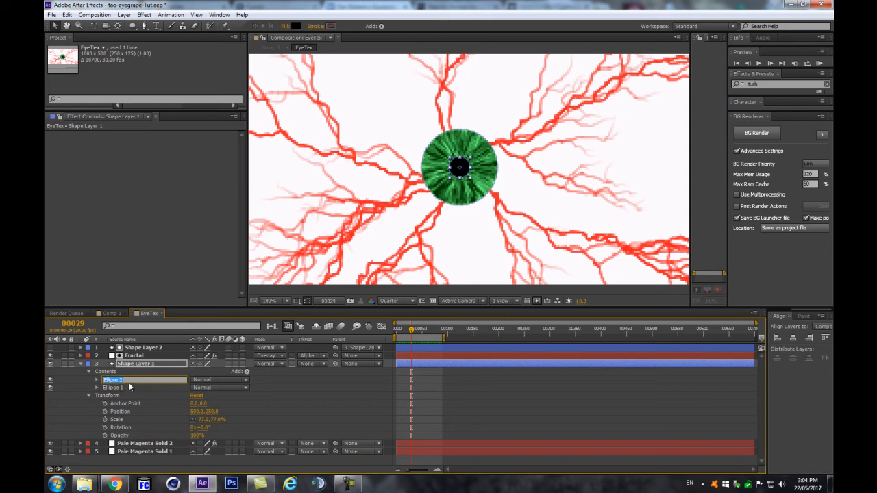
text(pupil)
key(Return)
Step: Keyframe the pupil's Size, enlarging it to 108 by 108 at frame 34
click(96, 380)
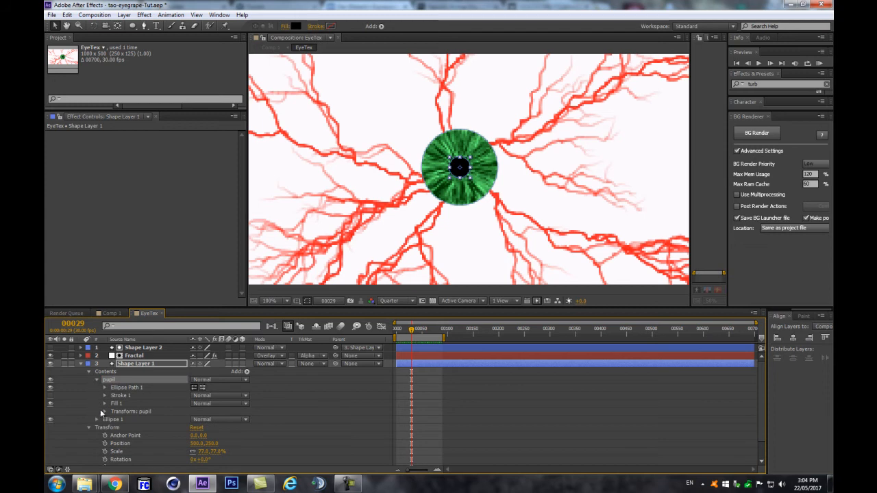
click(105, 387)
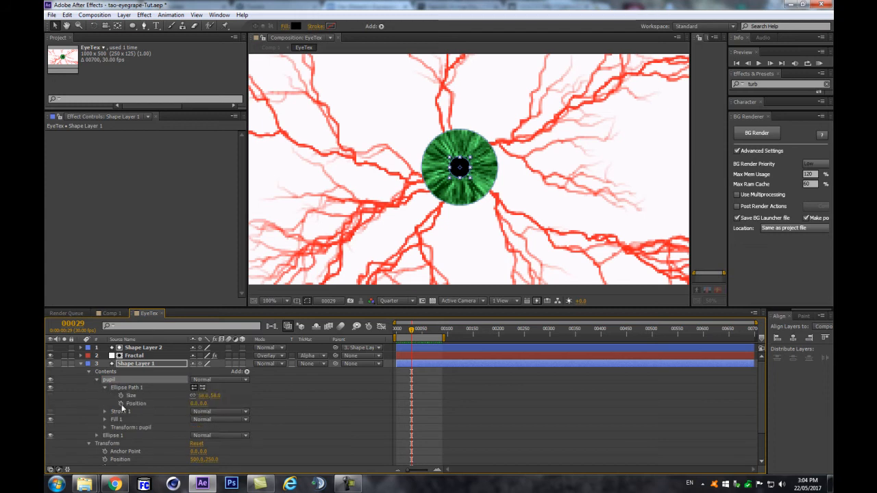
click(121, 396)
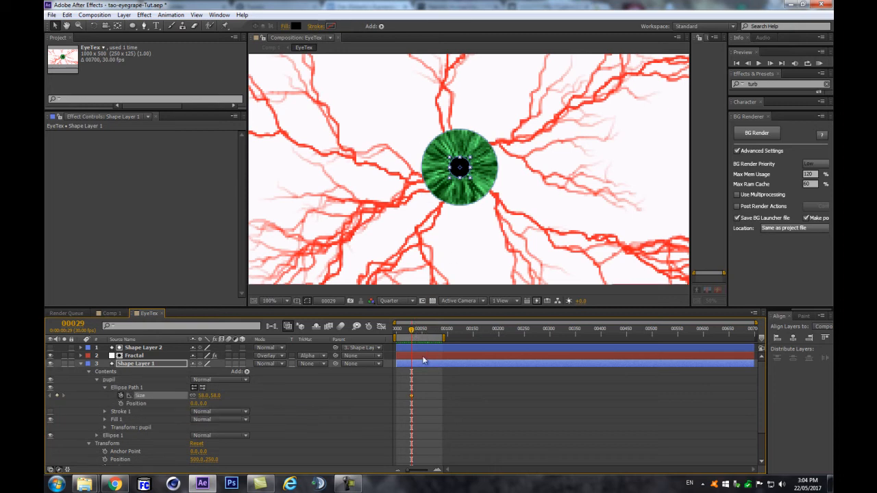
key(equal)
key(equal)
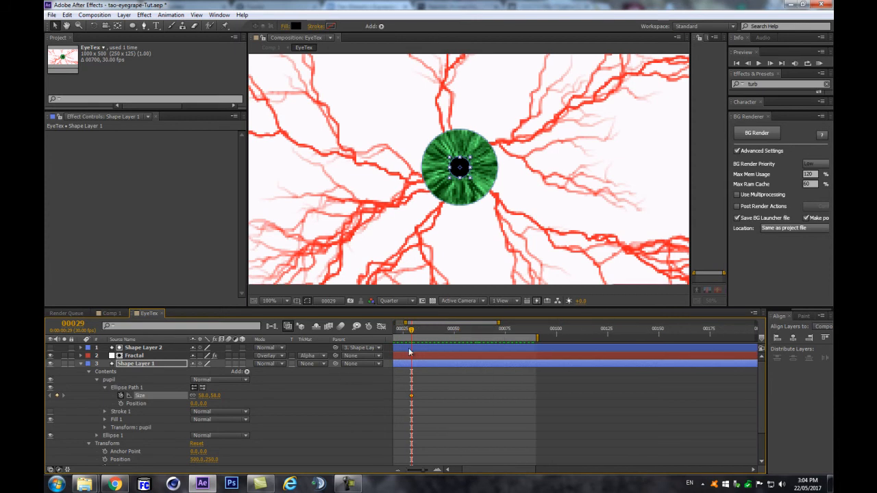
click(420, 330)
drag(200, 397, 222, 393)
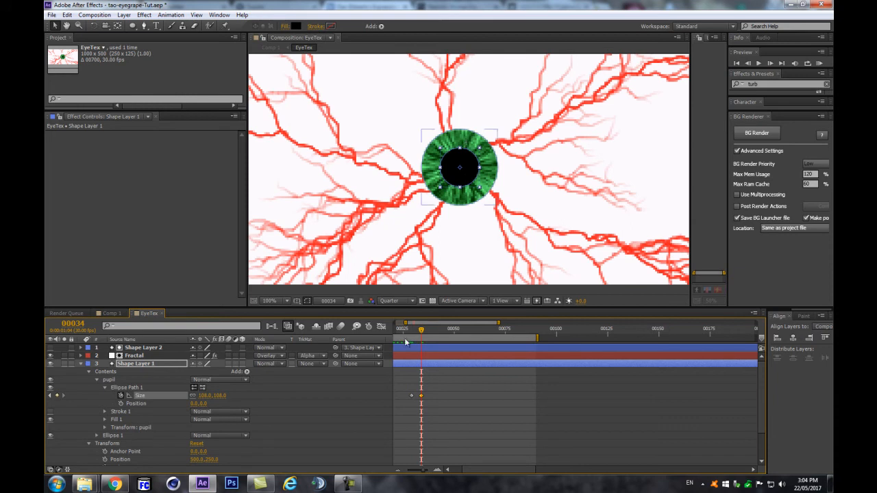
click(377, 393)
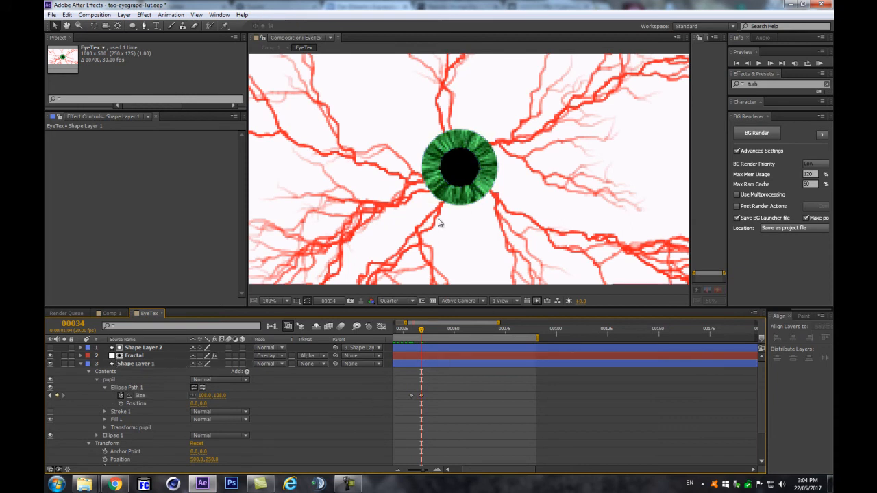
click(409, 331)
drag(409, 331, 461, 330)
Step: Add a 58 pupil Size keyframe at frame 57, nudge it one frame later, and return to Comp 1
click(420, 396)
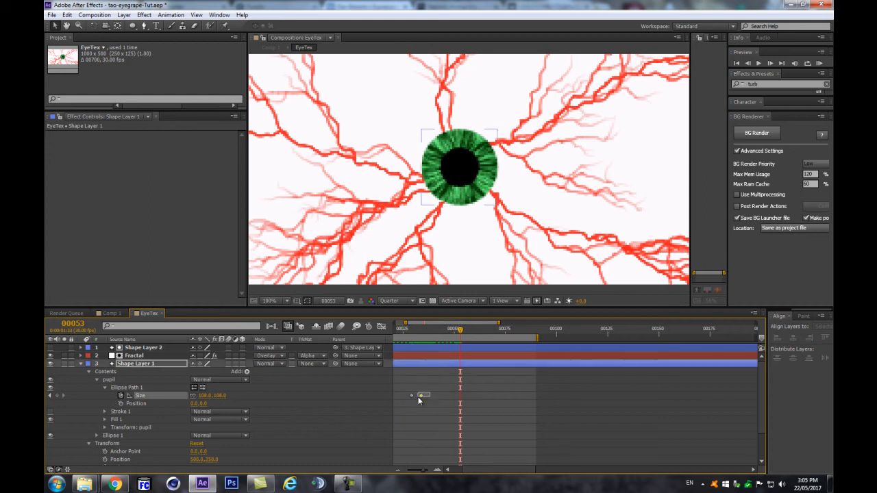
click(411, 396)
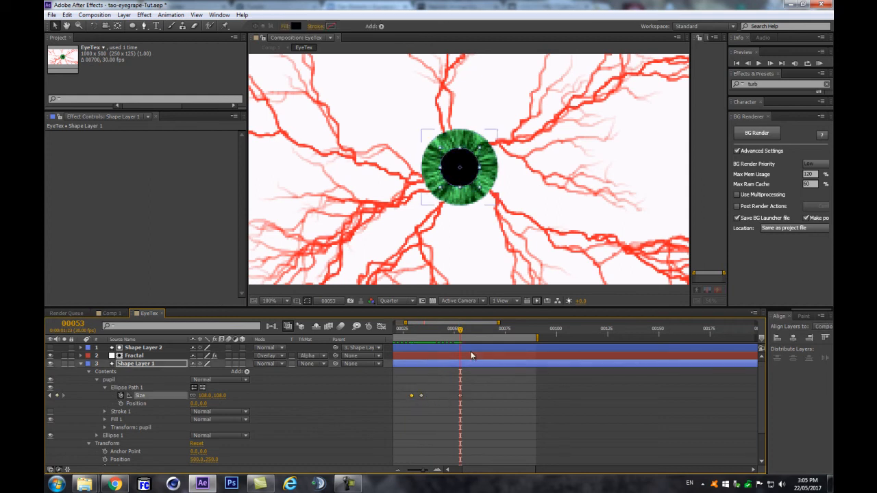
drag(466, 331, 469, 331)
key(ctrl+v)
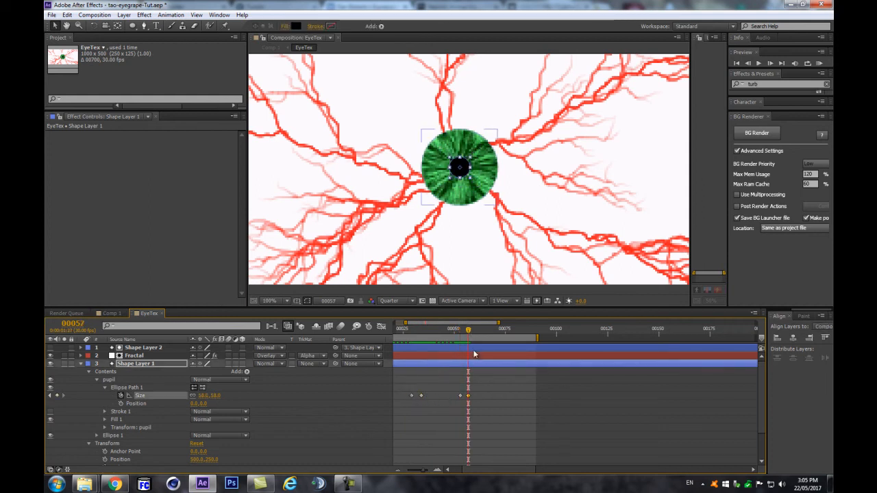
scroll(485, 241, down, 2)
scroll(485, 241, up, 2)
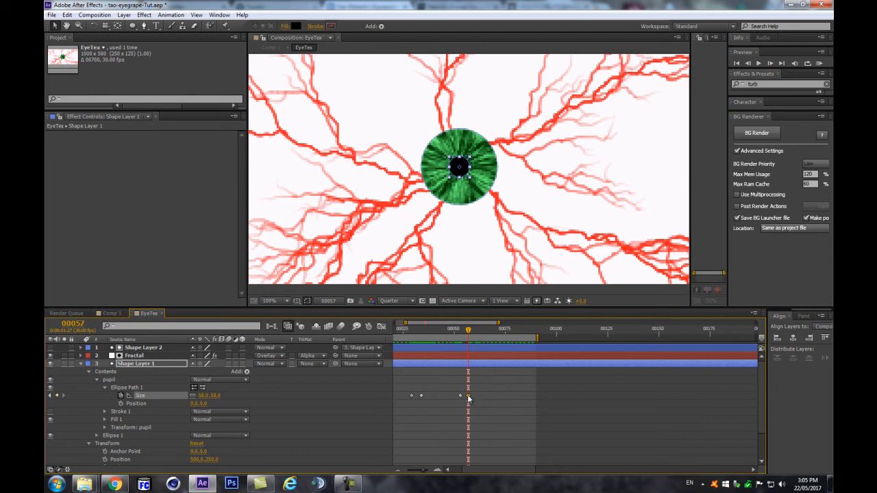
drag(469, 398, 471, 397)
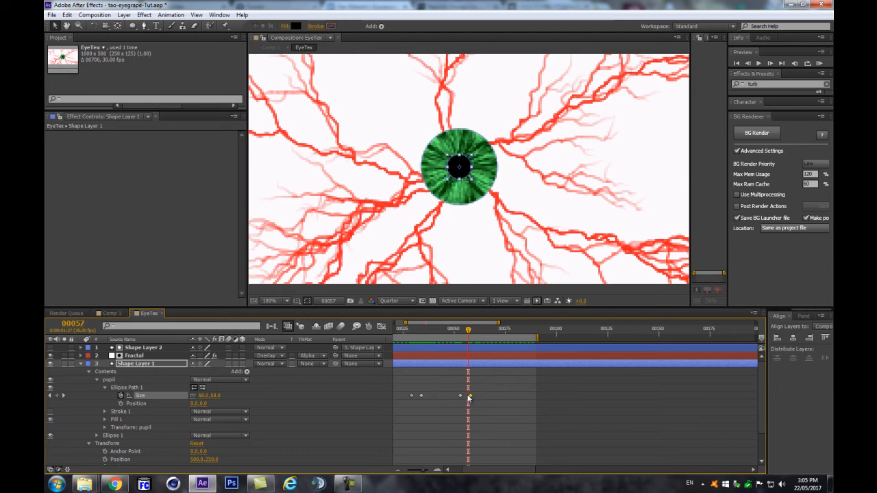
click(271, 326)
click(233, 328)
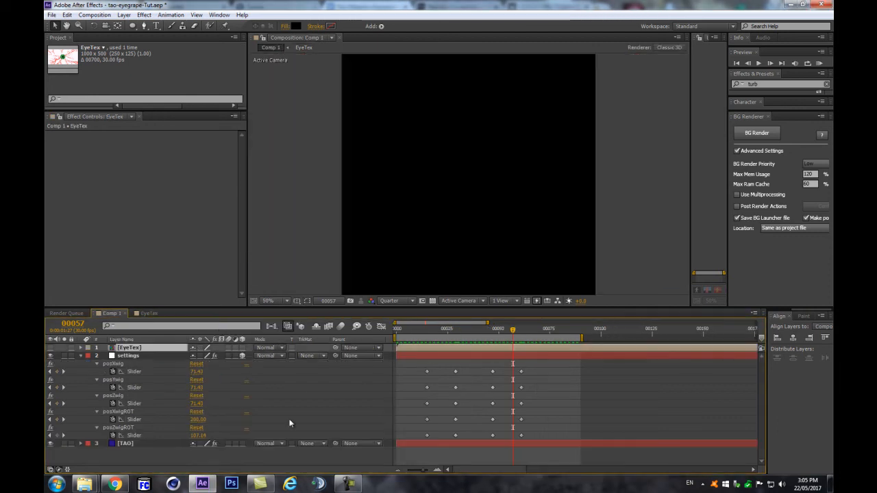
click(320, 394)
key(space)
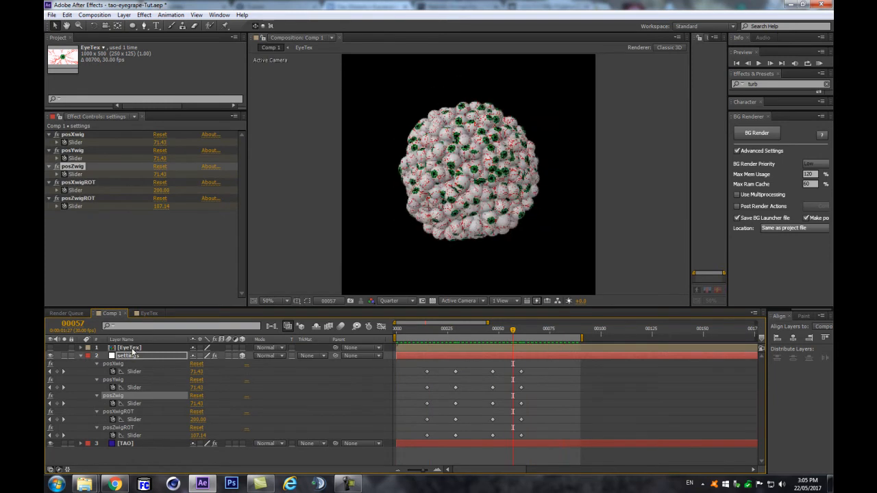
double_click(130, 348)
drag(441, 328, 480, 341)
click(270, 329)
click(220, 329)
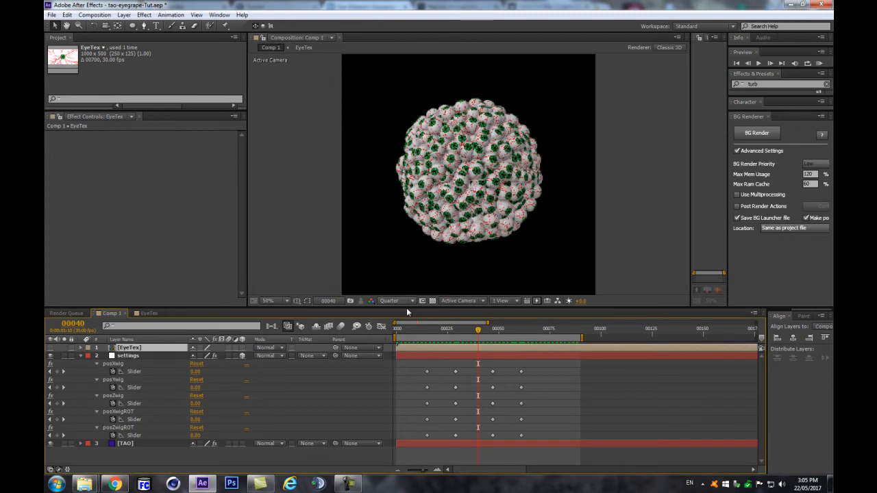
key(period)
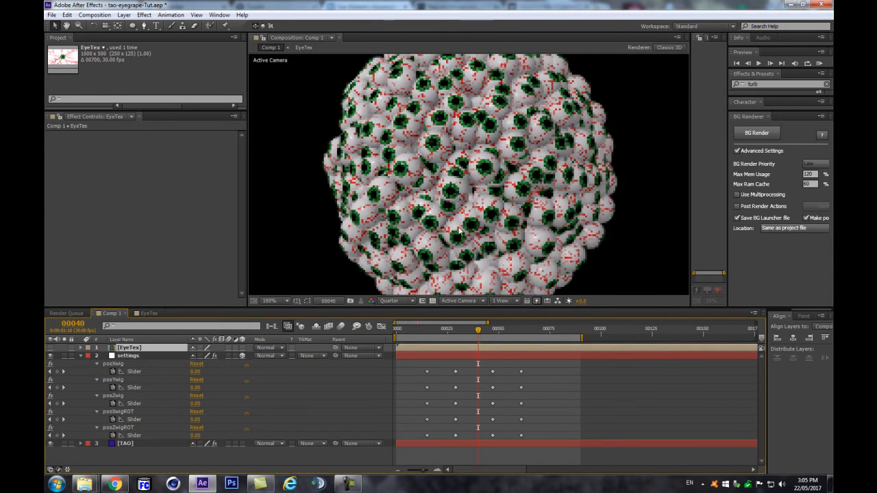
key(comma)
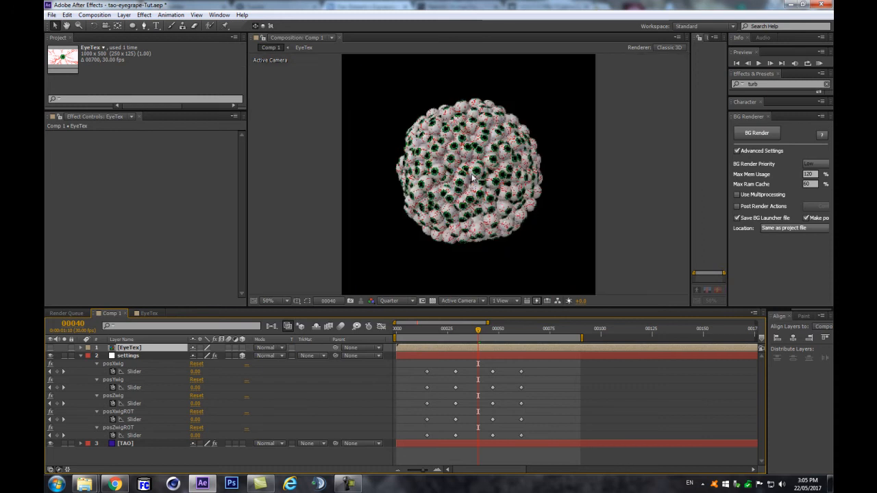
key(period)
click(393, 303)
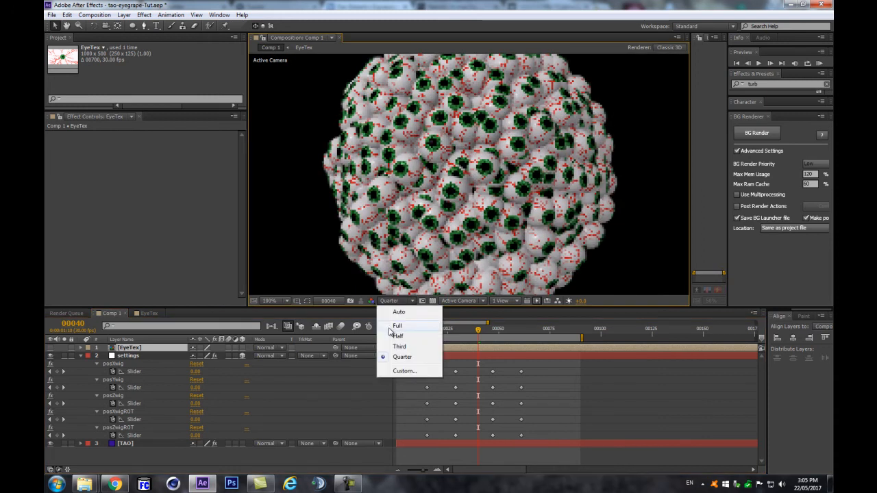
Step: Set the viewer resolution to Full and RAM-preview the veined eyeballs
click(394, 330)
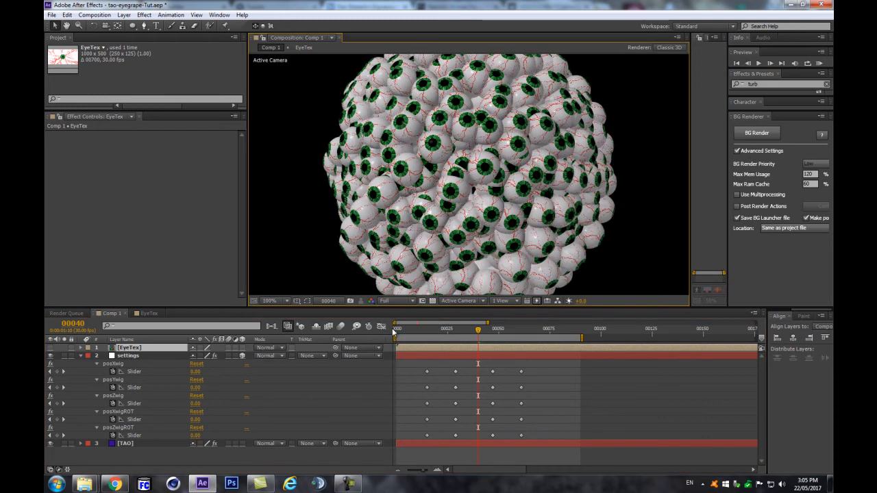
key(space)
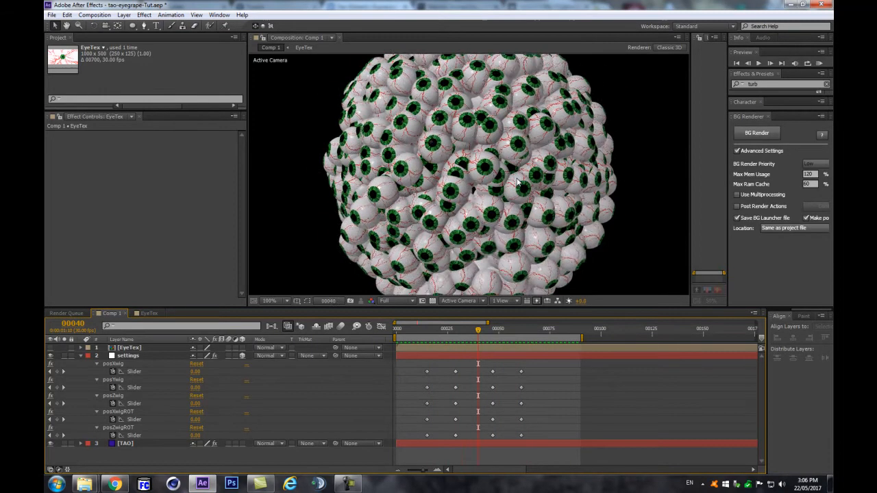
scroll(517, 181, down, 1)
key(KP_0)
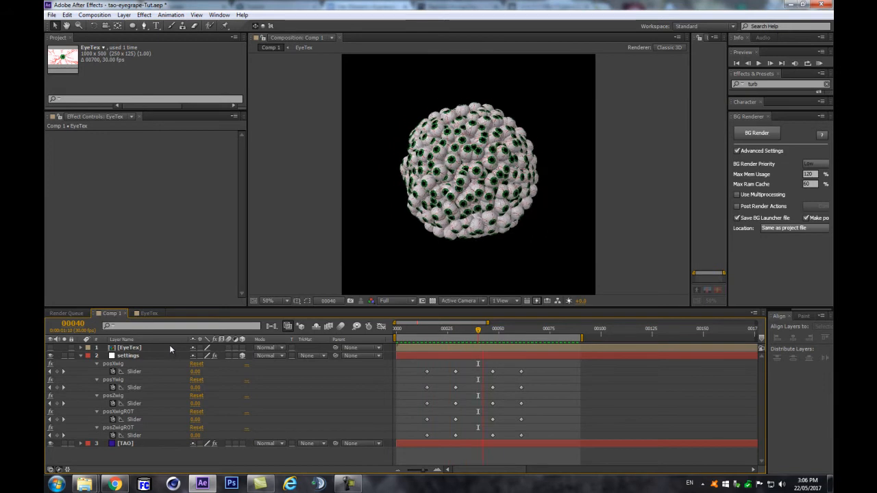
key(space)
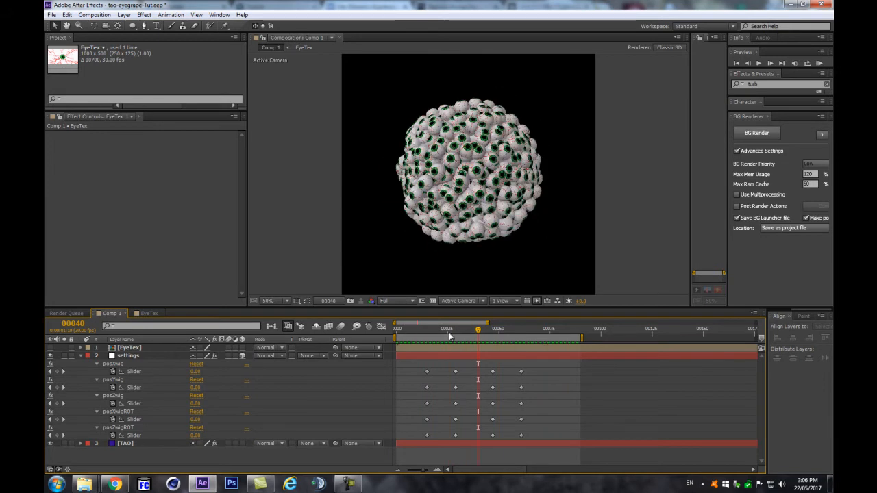
Step: Select the TAO layer, show its Randomness parameters, and scrub to frame 6 to see the wiggle
click(150, 354)
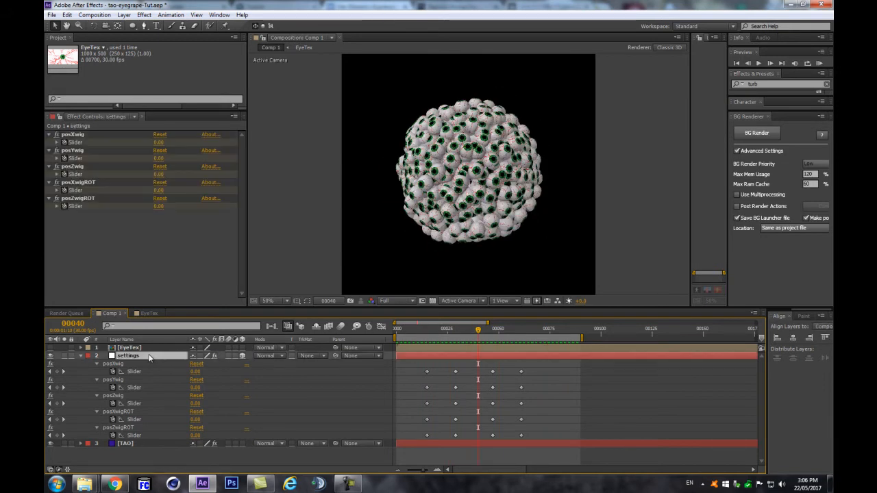
click(142, 446)
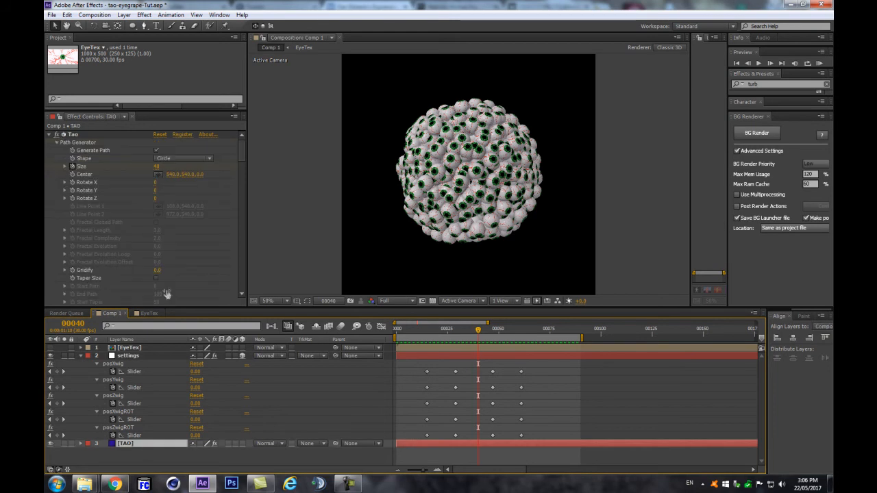
drag(242, 157, 262, 215)
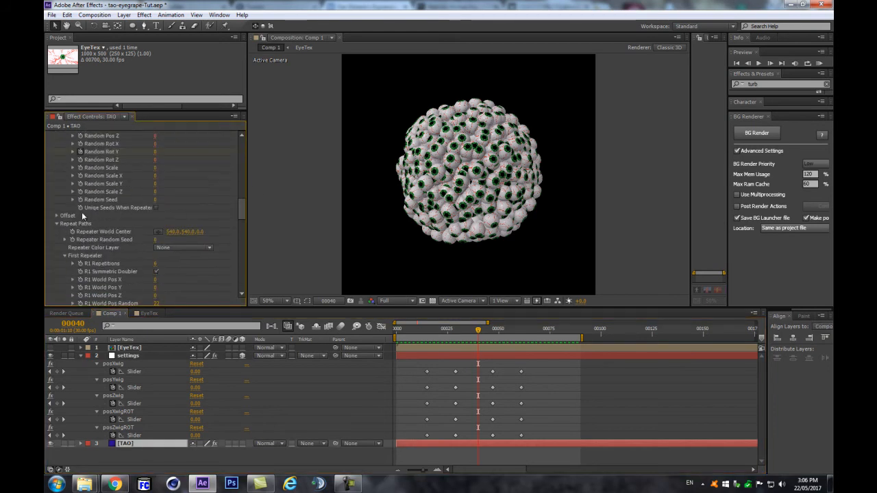
click(58, 216)
click(58, 216)
scroll(281, 240, up, 4)
scroll(326, 223, down, 2)
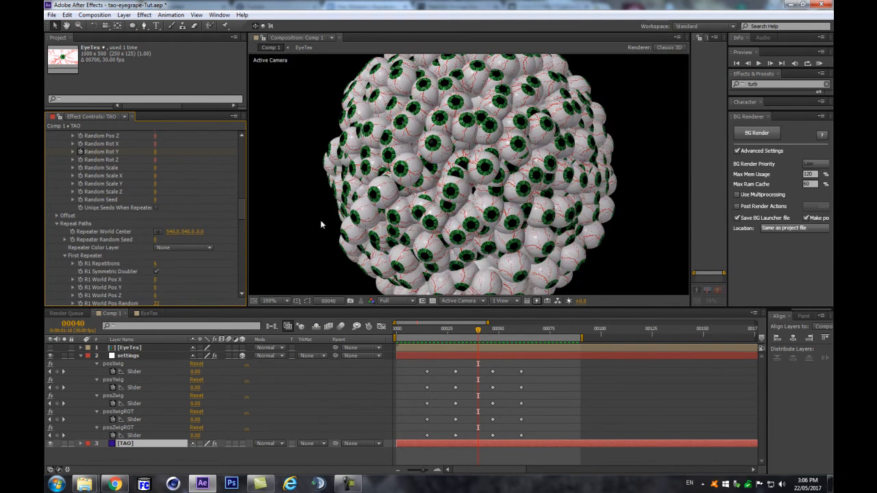
scroll(199, 200, up, 3)
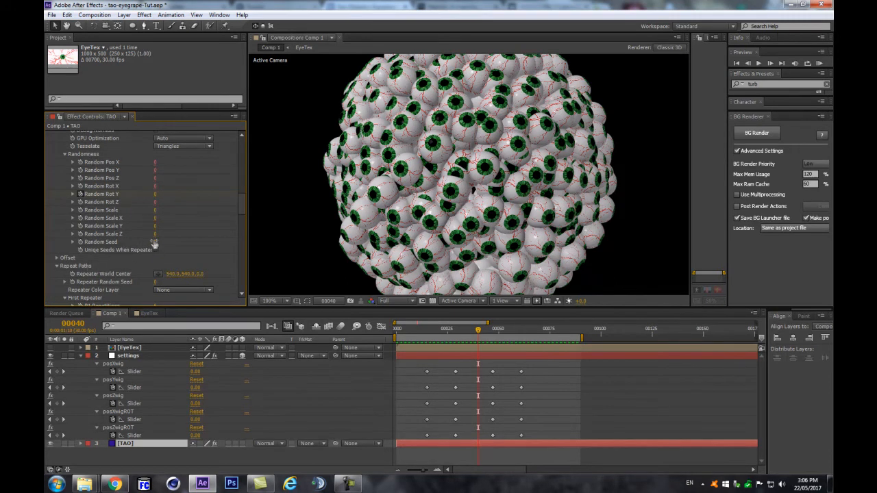
scroll(175, 228, up, 3)
scroll(175, 229, down, 2)
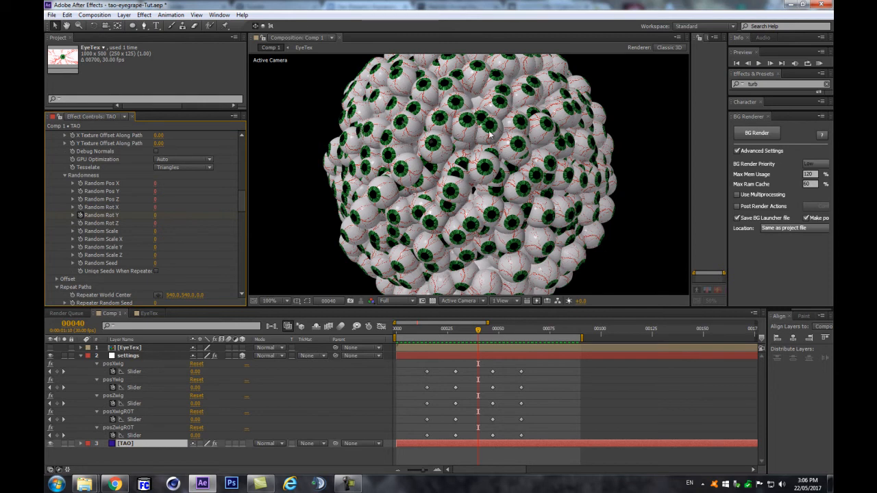
key(Return)
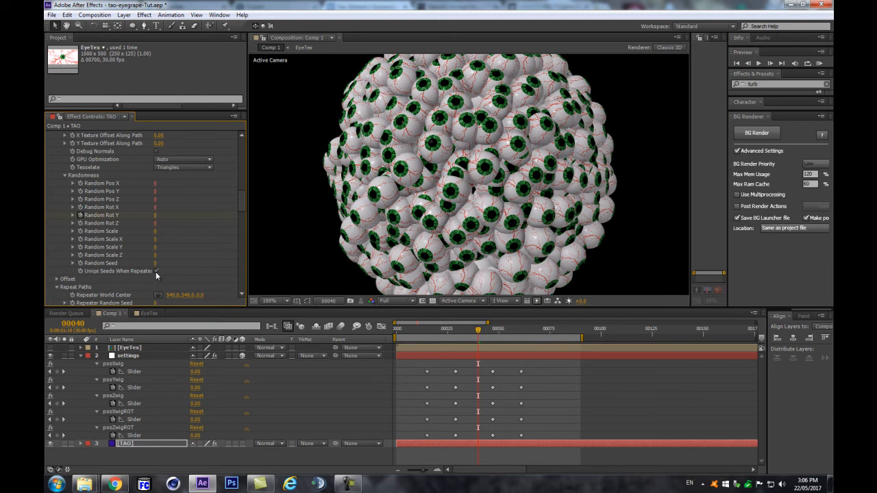
drag(492, 330, 407, 345)
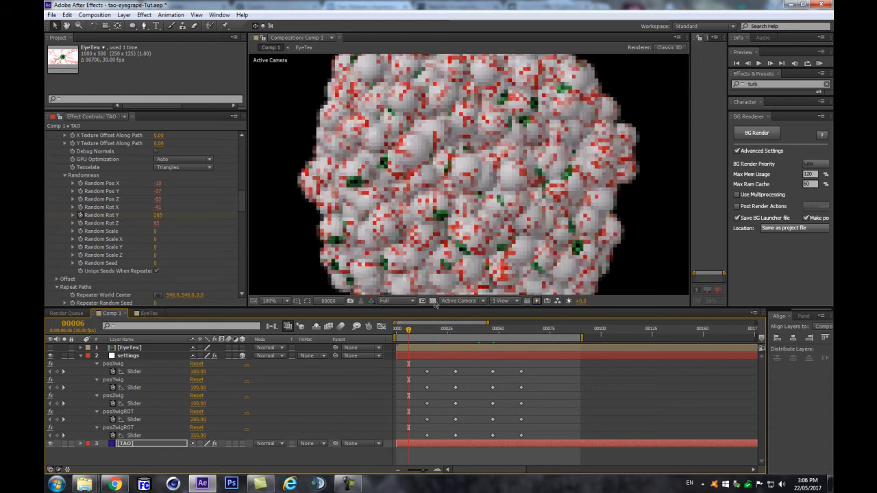
Step: Toggle Unique Seeds When Repeated off and on, change the Random Seed at frame 20, and preview
scroll(449, 248, down, 1)
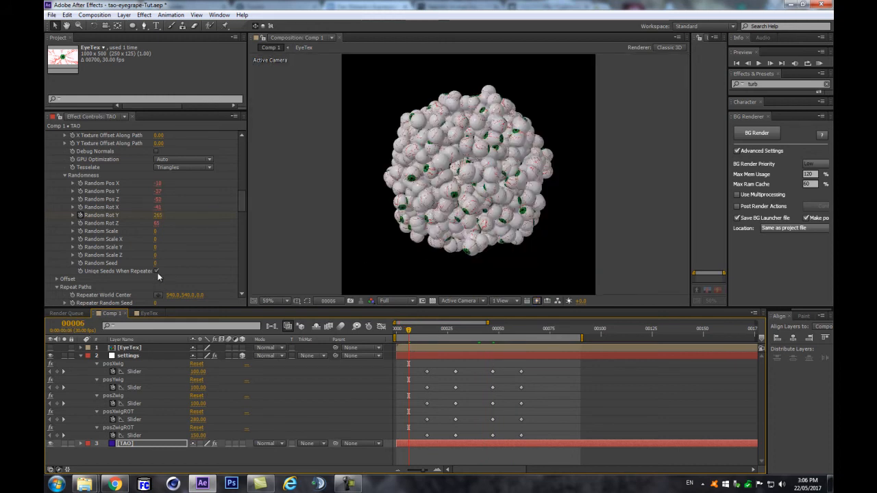
click(157, 272)
click(157, 273)
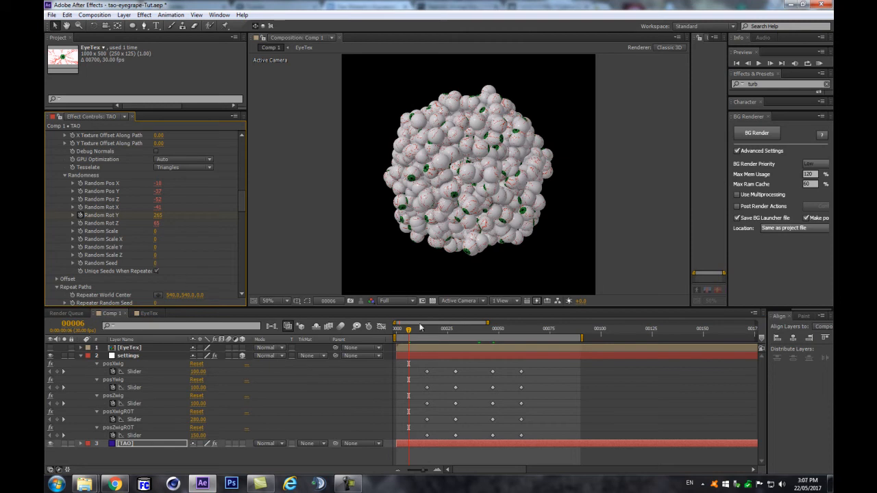
mouse_move(439, 332)
mouse_down()
mouse_move(449, 337)
mouse_move(439, 338)
mouse_up()
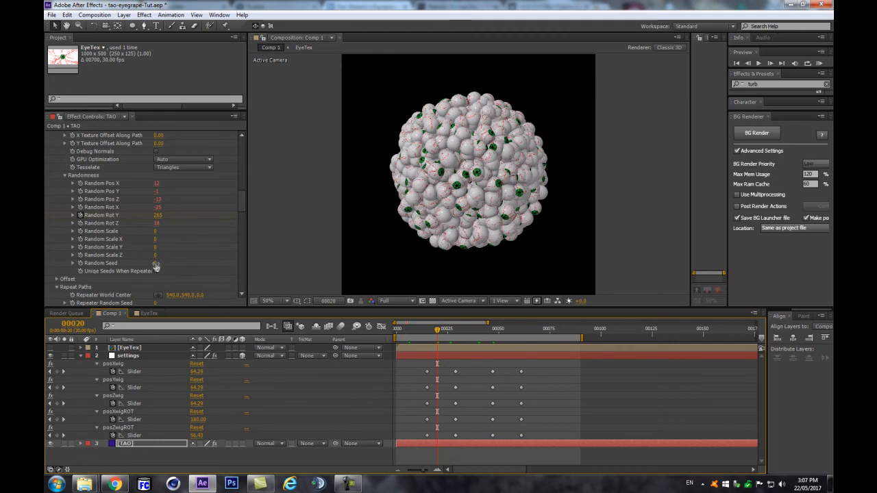
drag(192, 255, 181, 261)
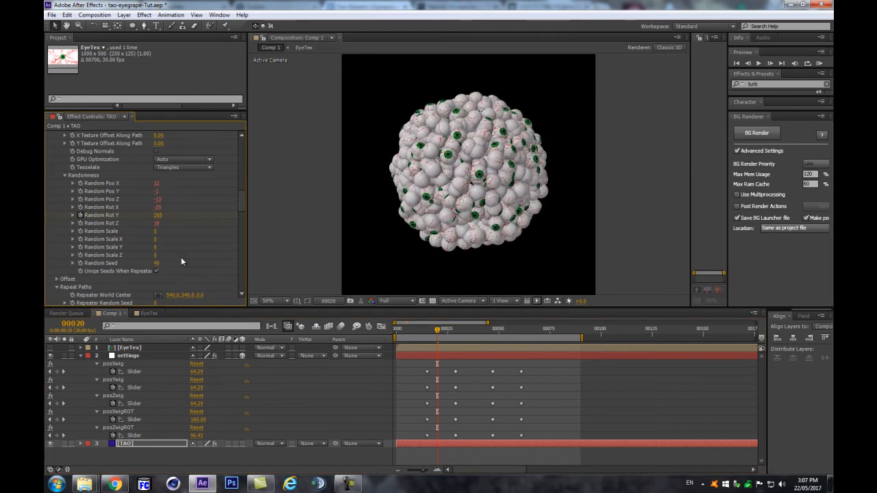
click(241, 454)
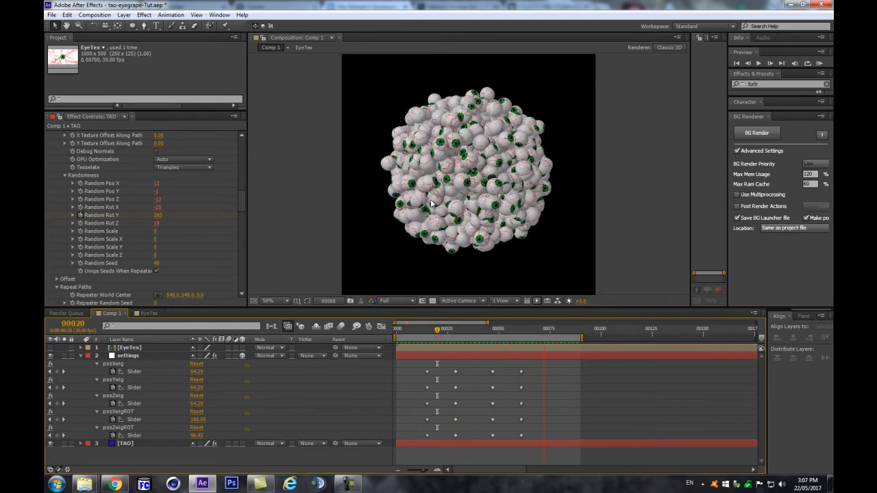
key(space)
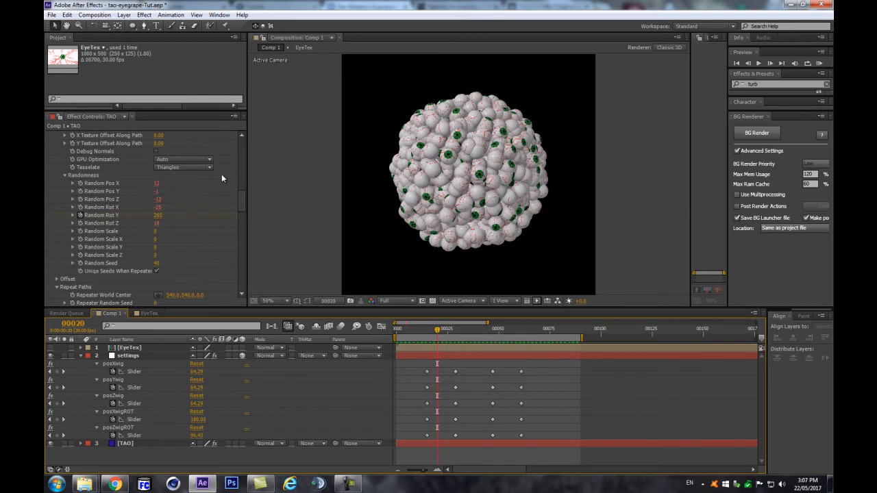
Step: Move to frame 37 and collapse the settings layer's effects to review the packed eyeball sphere
mouse_move(478, 333)
mouse_down()
mouse_move(437, 339)
mouse_move(472, 336)
mouse_up()
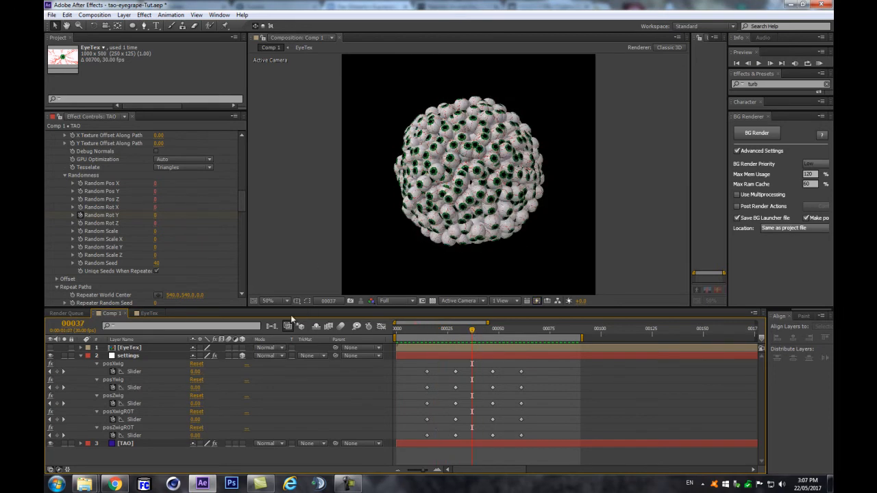
scroll(233, 233, down, 10)
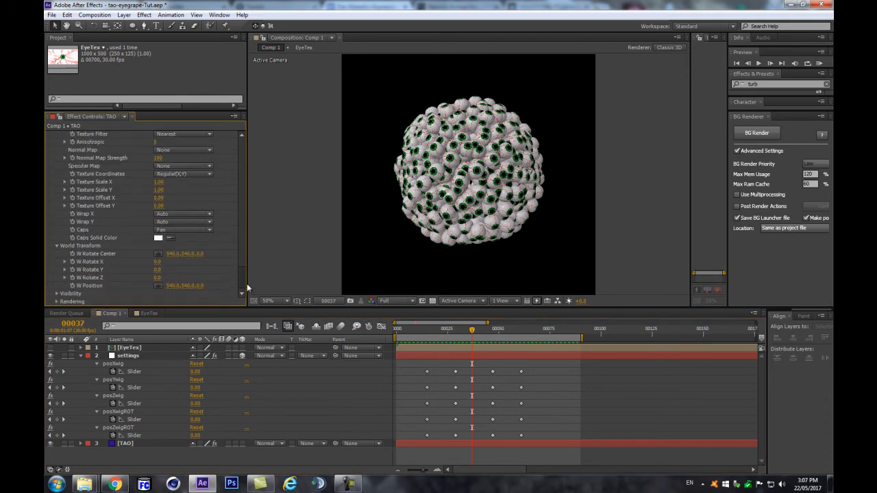
scroll(436, 215, up, 1)
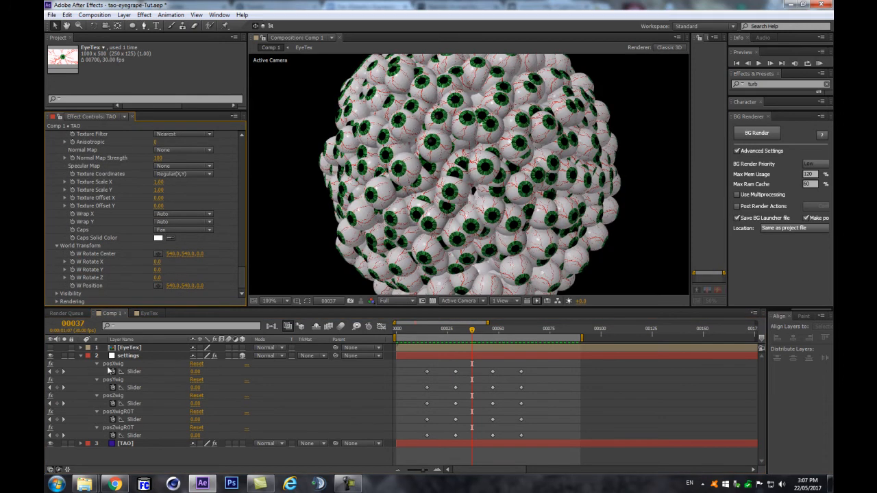
click(80, 356)
scroll(402, 234, down, 1)
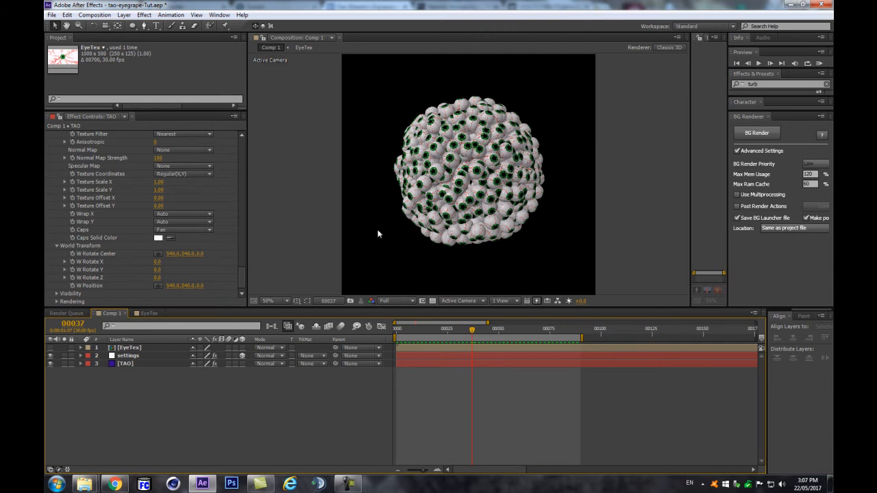
Step: Expand TAO's Rendering settings and raise AO Intensity to 35
scroll(336, 240, up, 1)
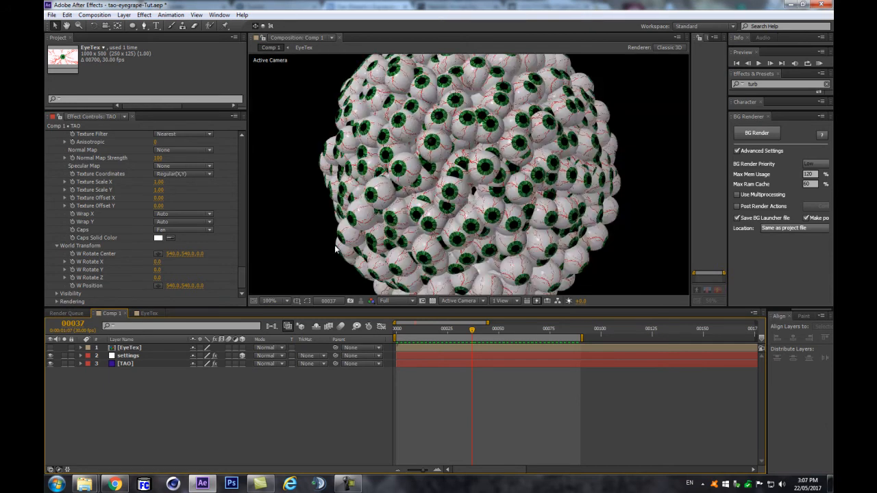
scroll(310, 251, down, 1)
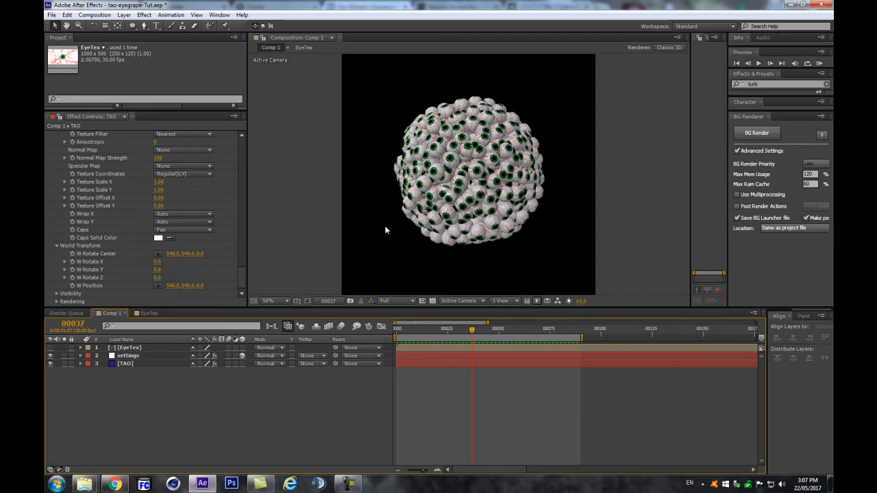
click(58, 303)
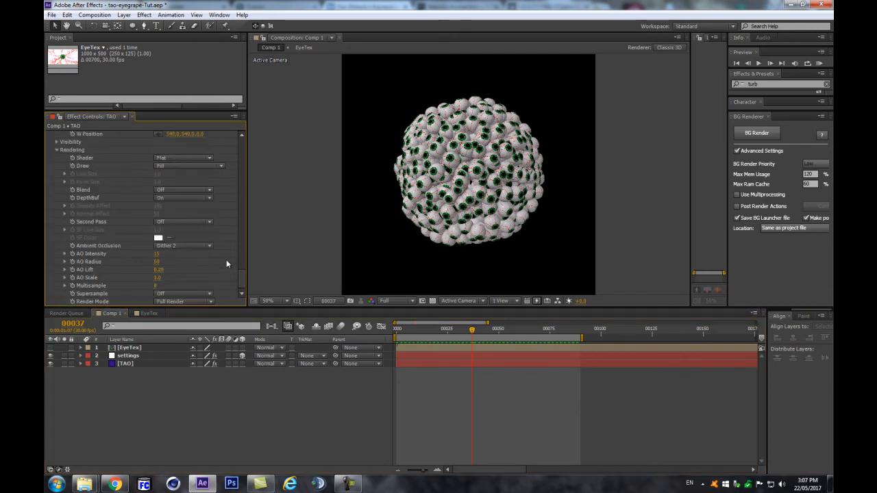
click(153, 426)
scroll(486, 203, up, 1)
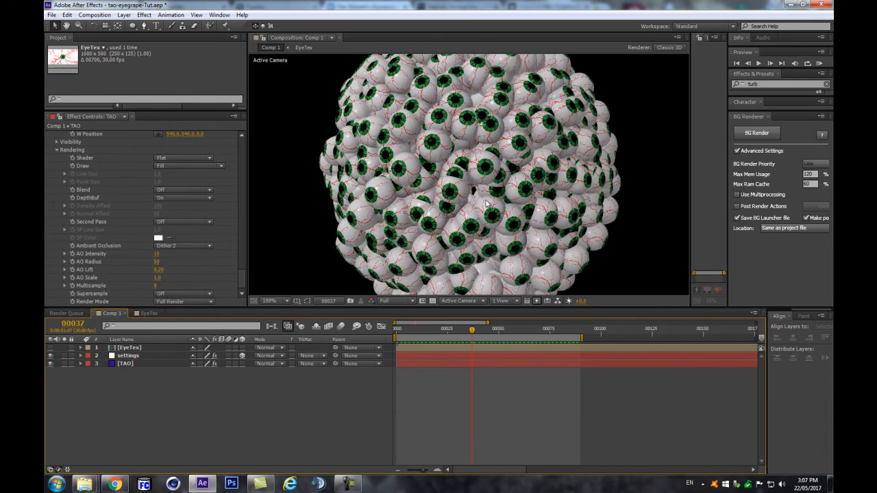
drag(156, 253, 172, 250)
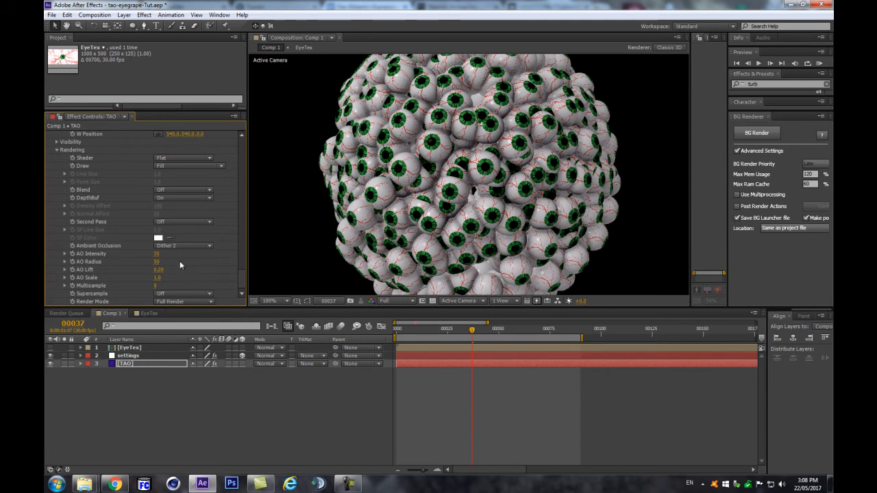
Step: Set TAO's AO Scale to 0.8 and Multisample to 16, recentring the sphere in view
click(158, 280)
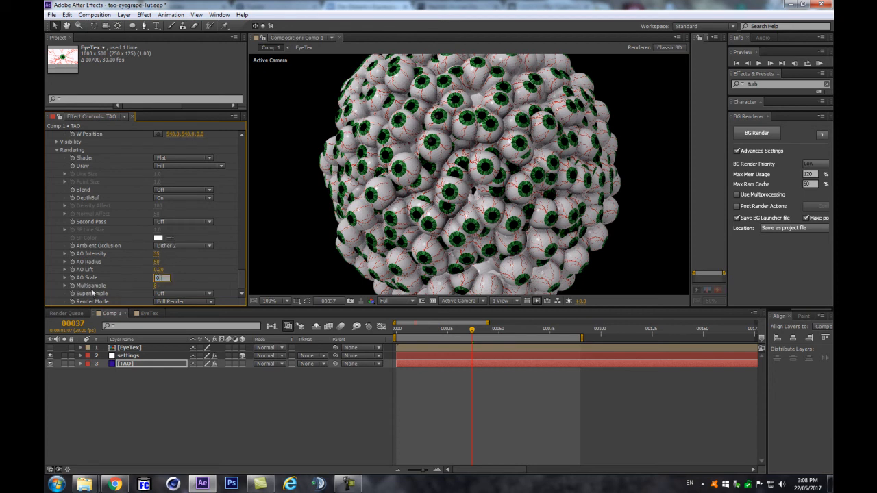
text(0.8)
key(Return)
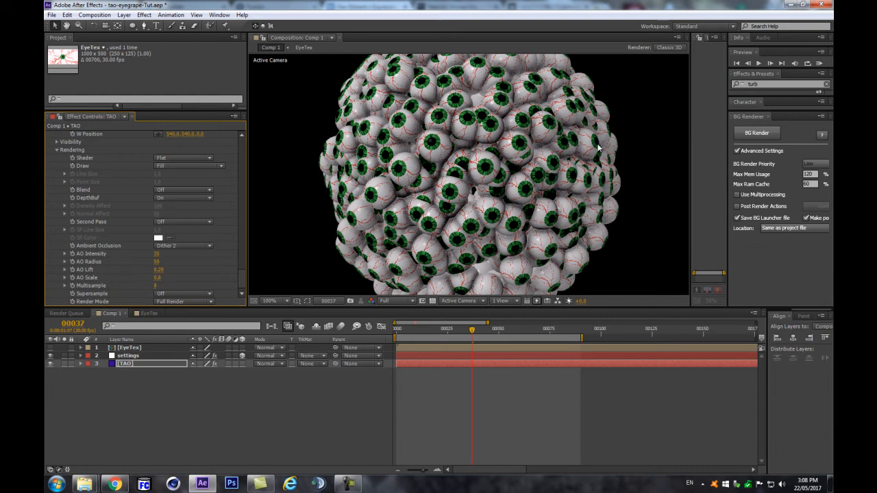
scroll(588, 148, down, 1)
scroll(578, 160, up, 3)
scroll(578, 160, down, 2)
key(space)
drag(344, 216, 356, 196)
click(158, 285)
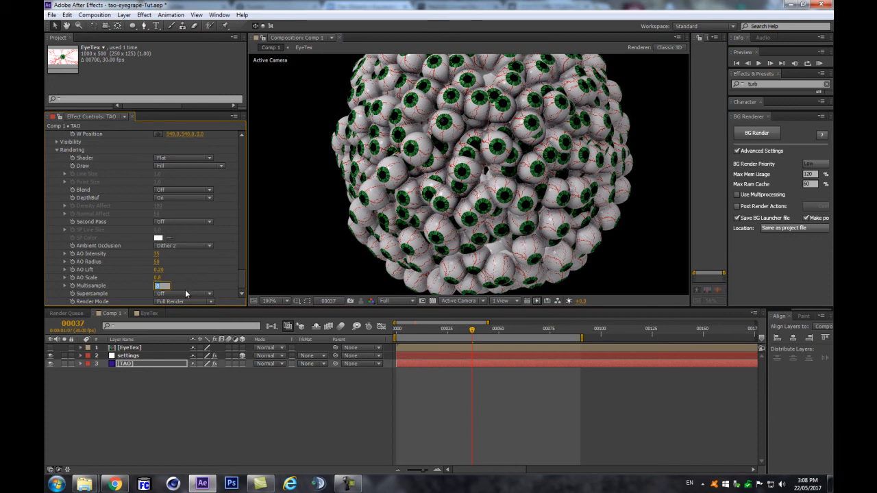
key(Return)
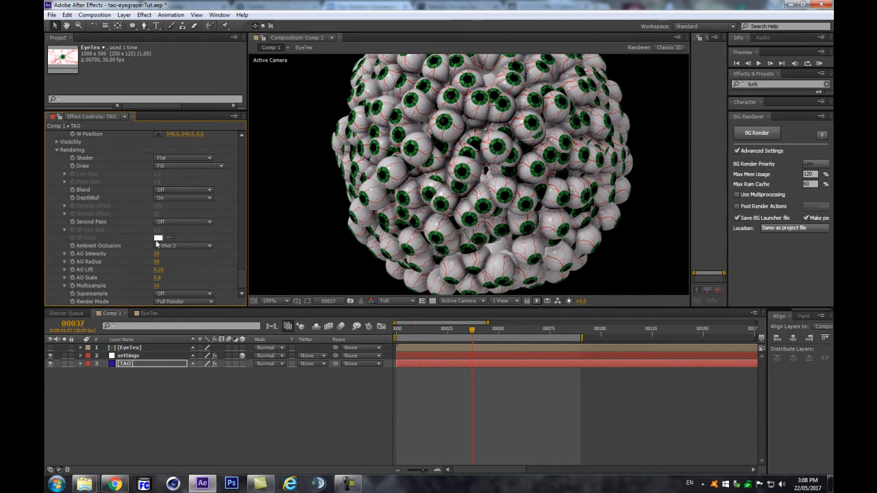
scroll(451, 206, up, 2)
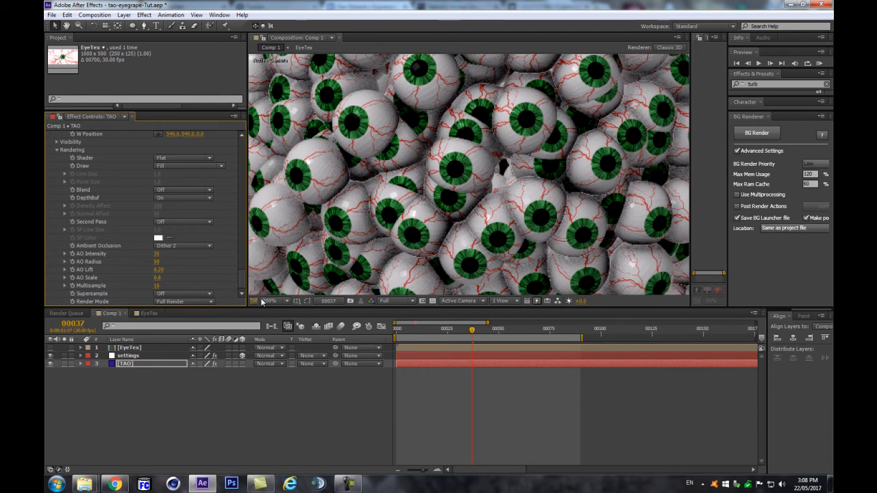
Step: Set TAO's Rendering Supersample to 9x and make the composition viewer taller
click(180, 293)
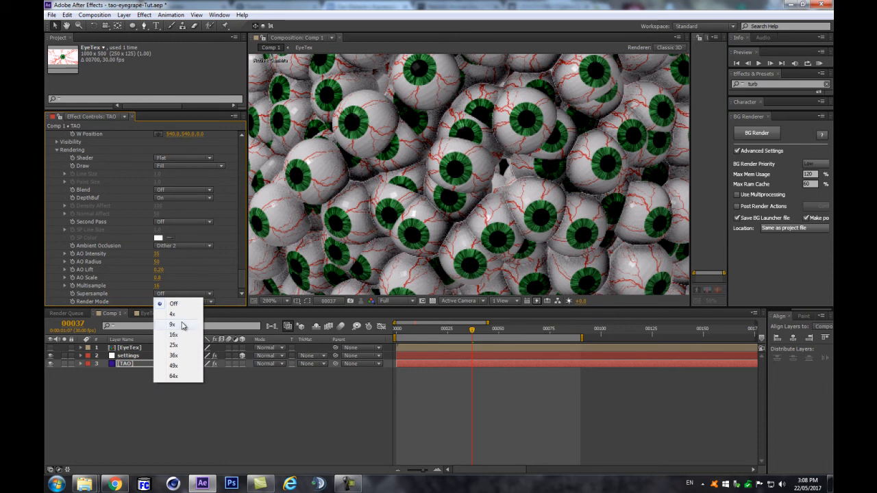
click(180, 324)
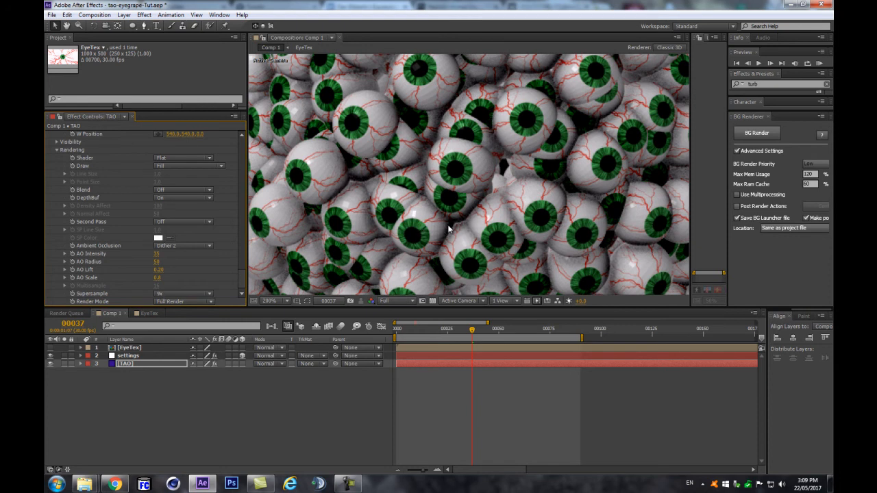
scroll(459, 232, down, 4)
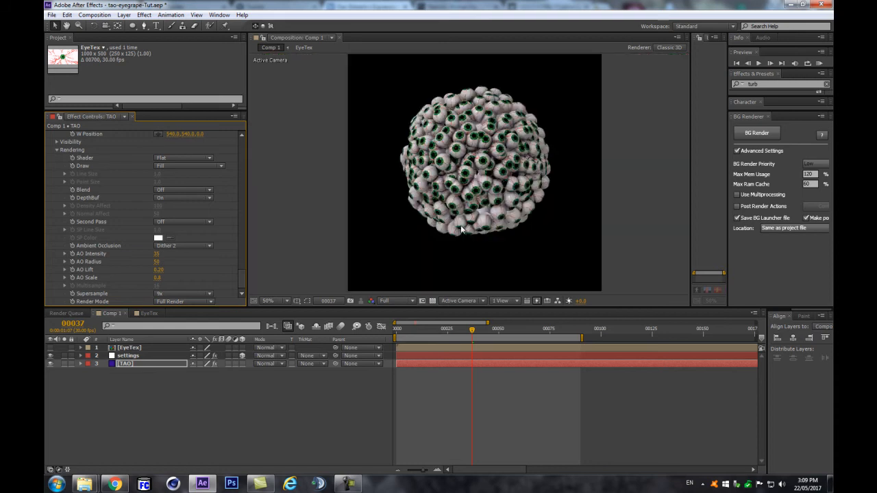
scroll(459, 233, up, 2)
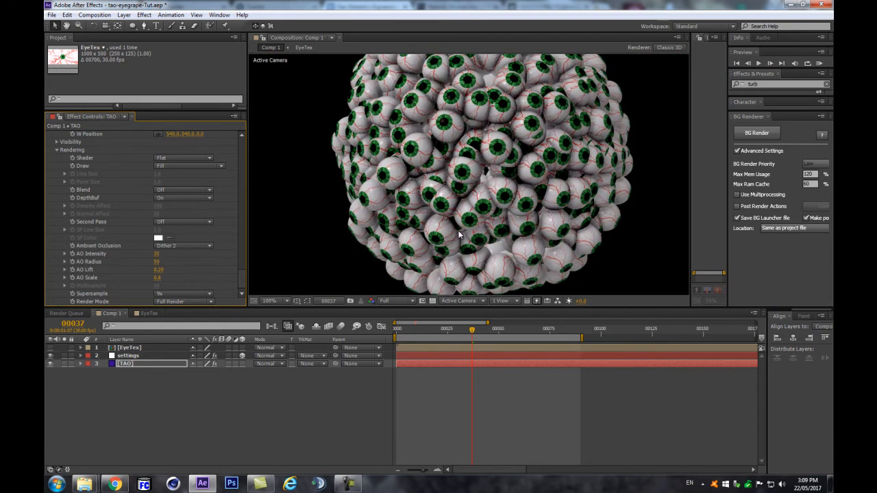
scroll(459, 234, down, 2)
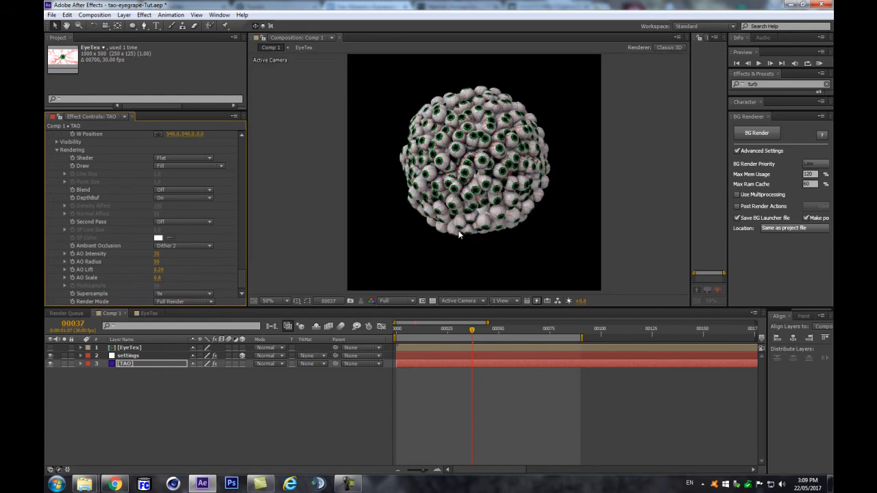
drag(480, 305, 479, 350)
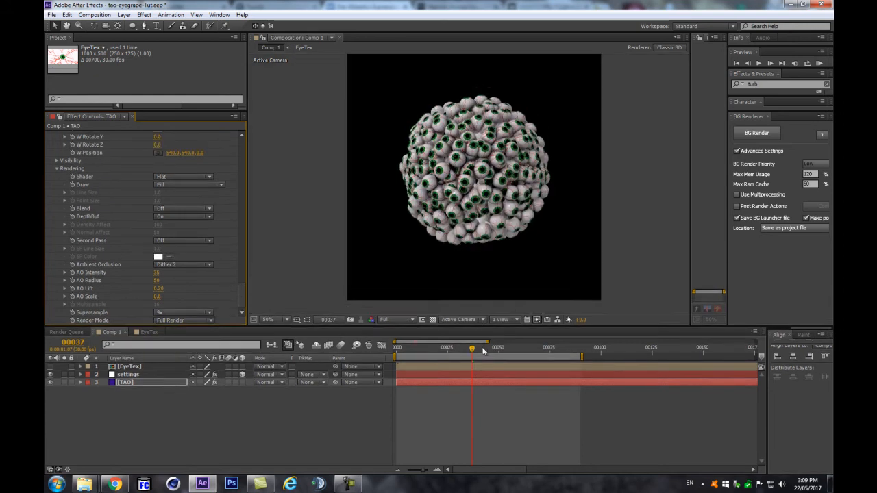
scroll(483, 259, up, 2)
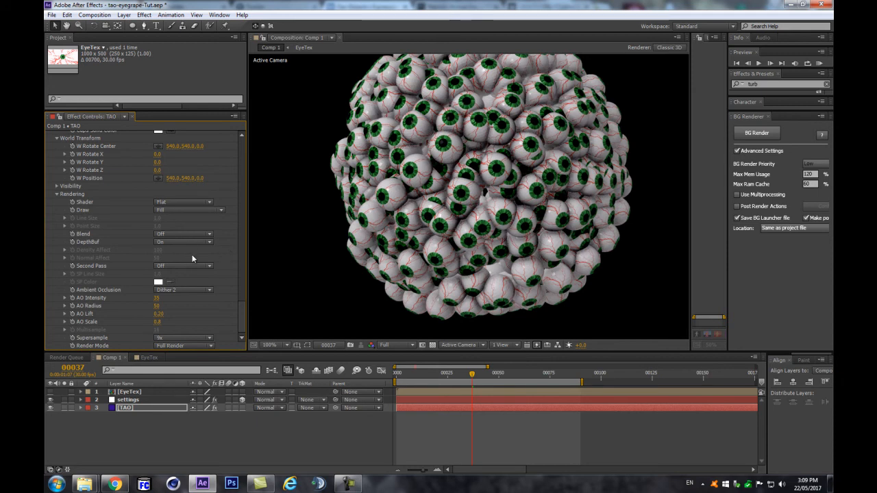
Step: Change TAO's Shader from Flat to Smooth, reapplying Smooth after checking the eyeballs
click(184, 202)
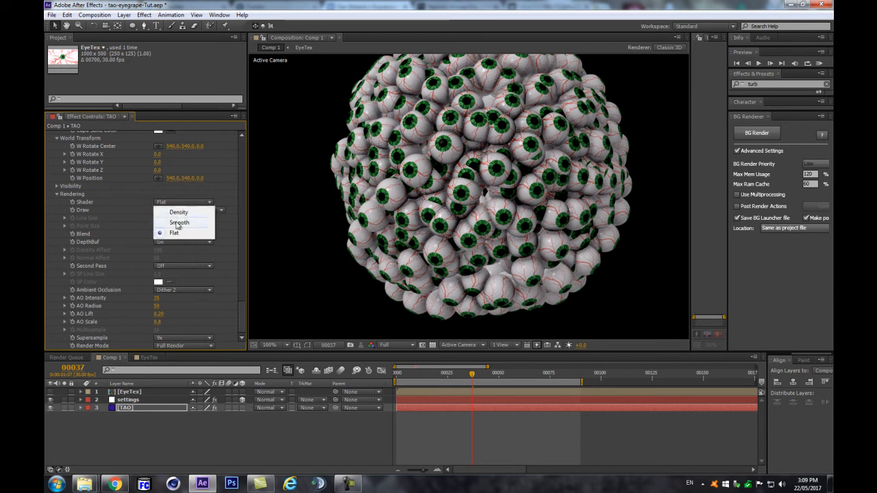
click(177, 223)
scroll(307, 214, up, 4)
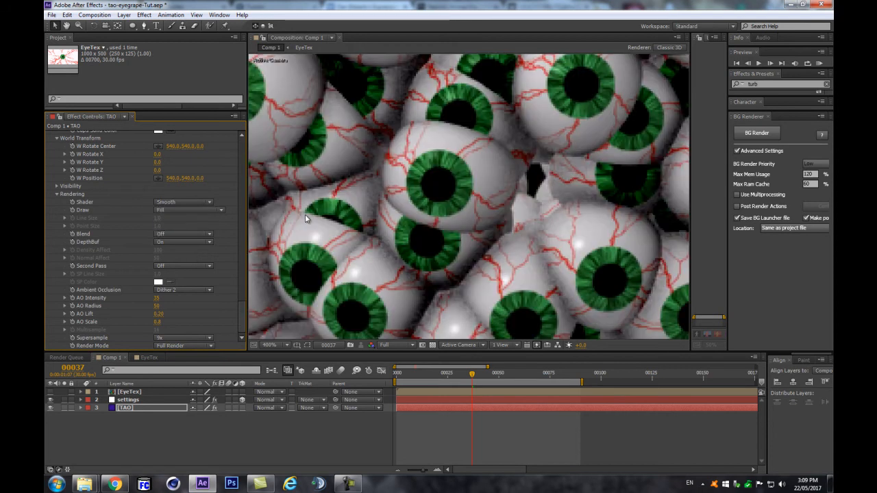
scroll(305, 213, down, 2)
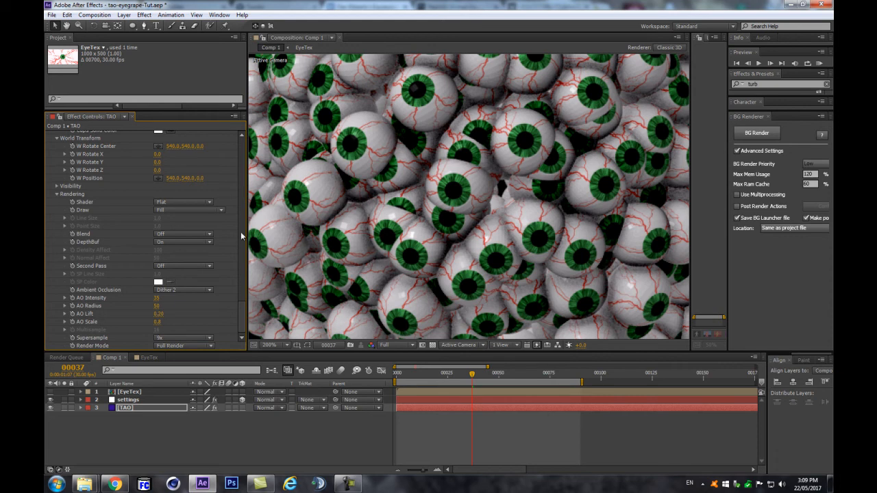
click(187, 204)
click(179, 220)
scroll(596, 255, down, 3)
scroll(601, 262, up, 4)
scroll(592, 245, down, 2)
scroll(590, 241, down, 4)
scroll(590, 241, up, 2)
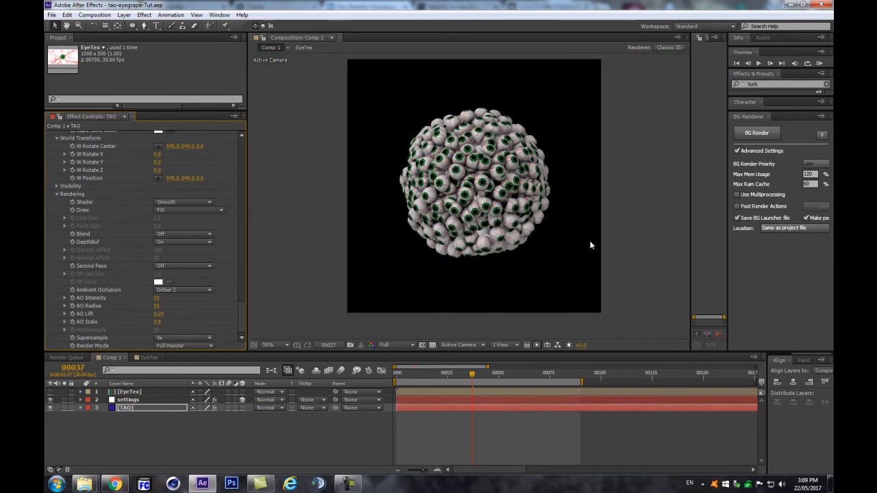
Step: Create a white solid named BG below the sphere and filter effects for 'ramp'
click(229, 414)
key(ctrl+y)
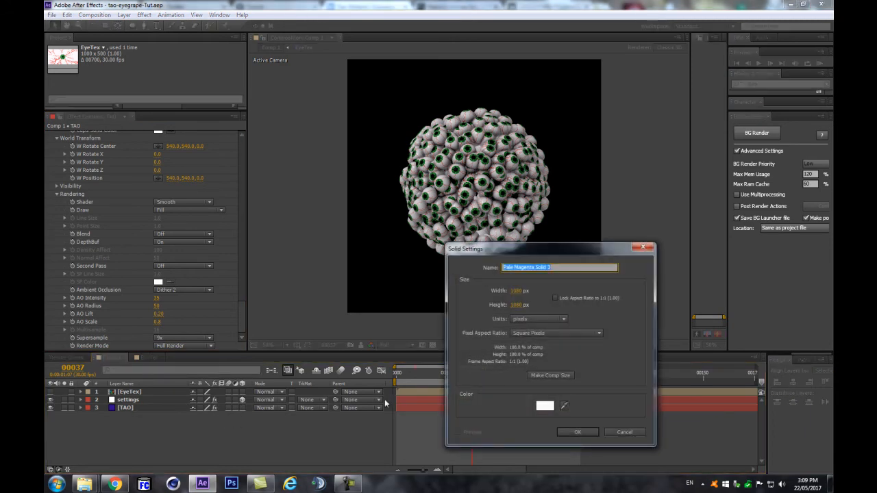
text(BG)
key(Return)
drag(125, 395, 176, 422)
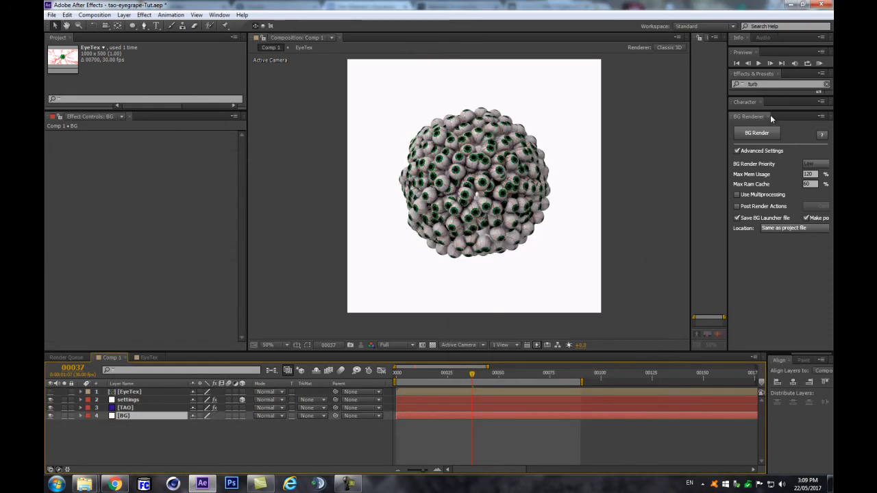
click(779, 86)
text(ramp)
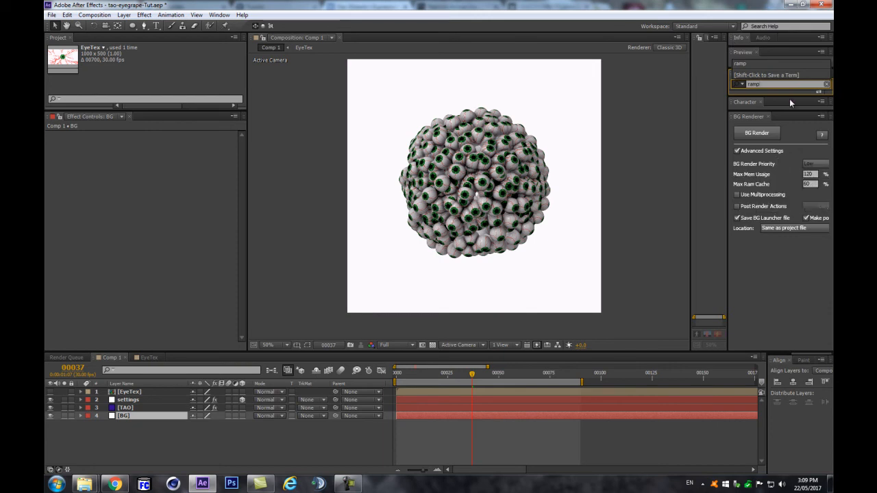
Step: Apply a Radial Ramp to BG, move its start behind the sphere, and choose a pink end colour
drag(790, 96, 787, 221)
drag(757, 105, 142, 415)
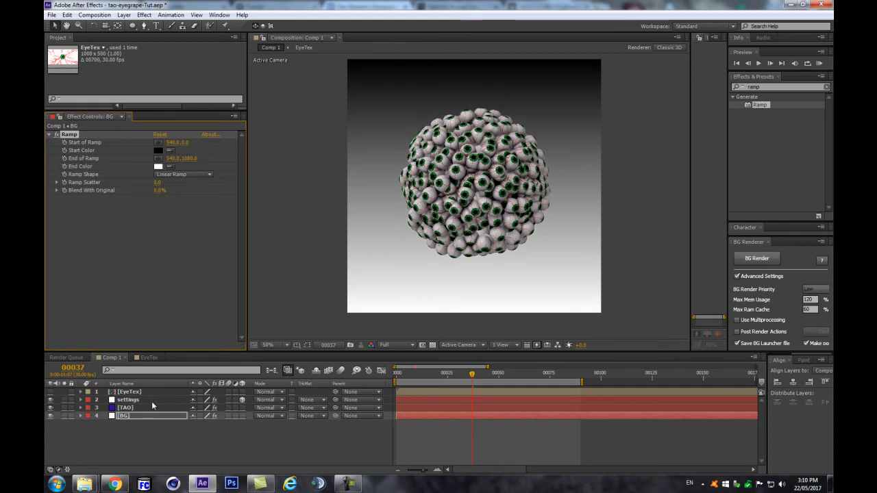
click(171, 175)
click(185, 193)
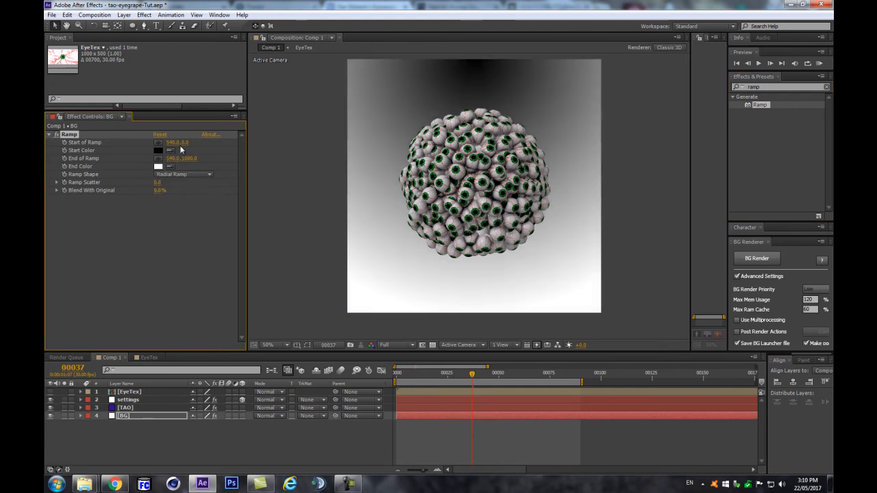
drag(185, 142, 210, 141)
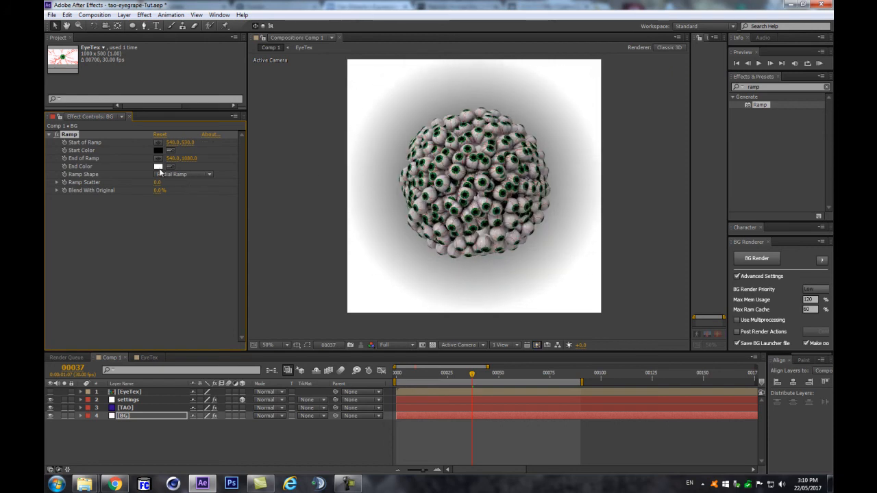
click(159, 167)
mouse_move(580, 361)
mouse_down()
mouse_move(536, 302)
mouse_move(542, 288)
mouse_move(583, 284)
mouse_move(560, 281)
mouse_up()
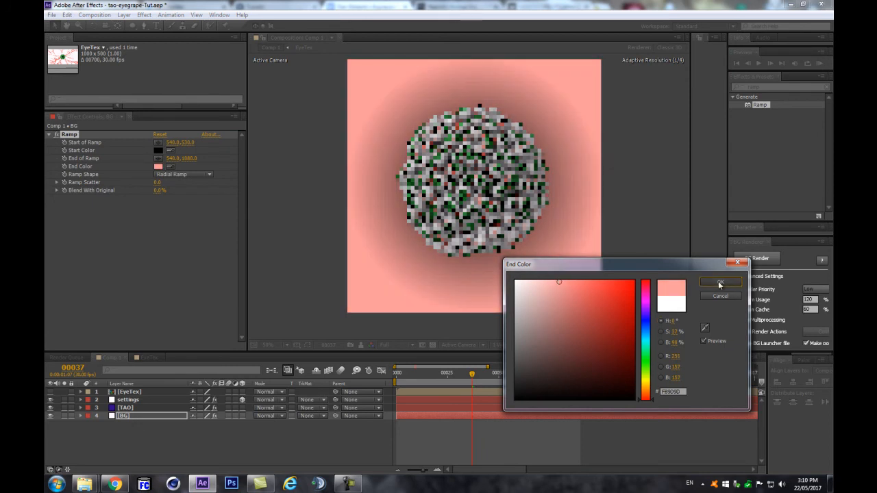
Step: Accept the pink End Color and set the ramp's Start Color to pure white
click(720, 283)
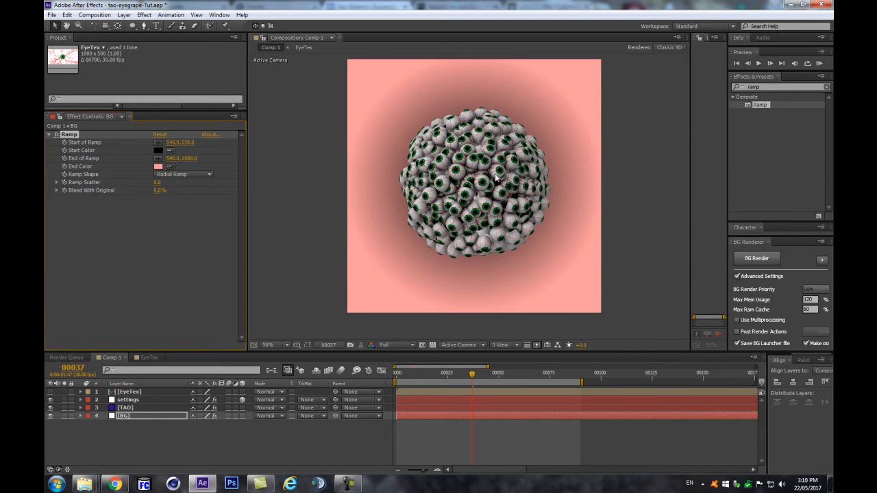
click(158, 150)
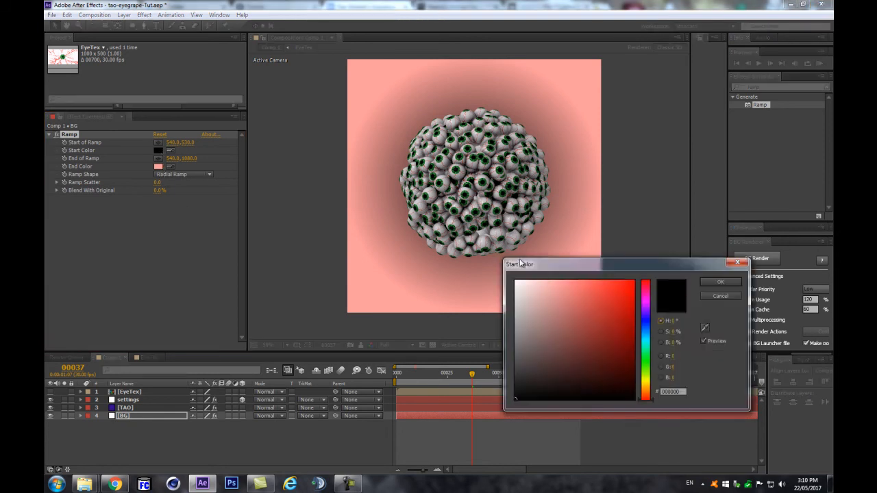
click(524, 280)
drag(528, 293, 488, 282)
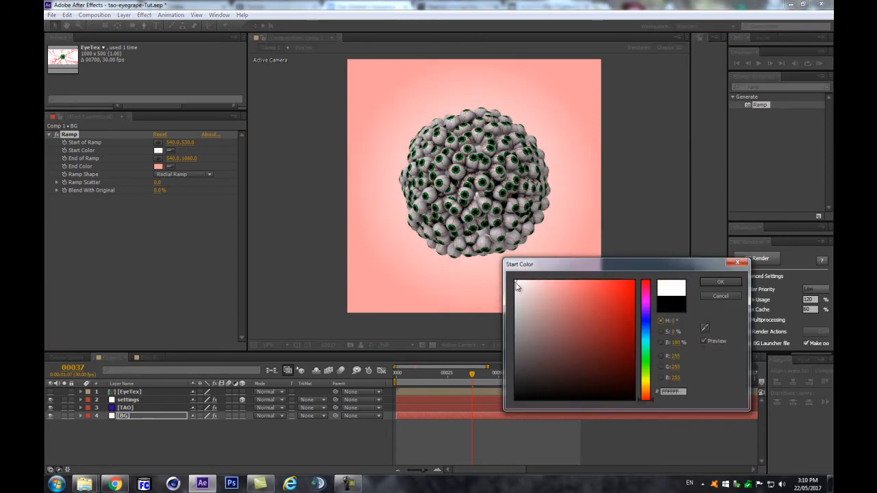
key(Return)
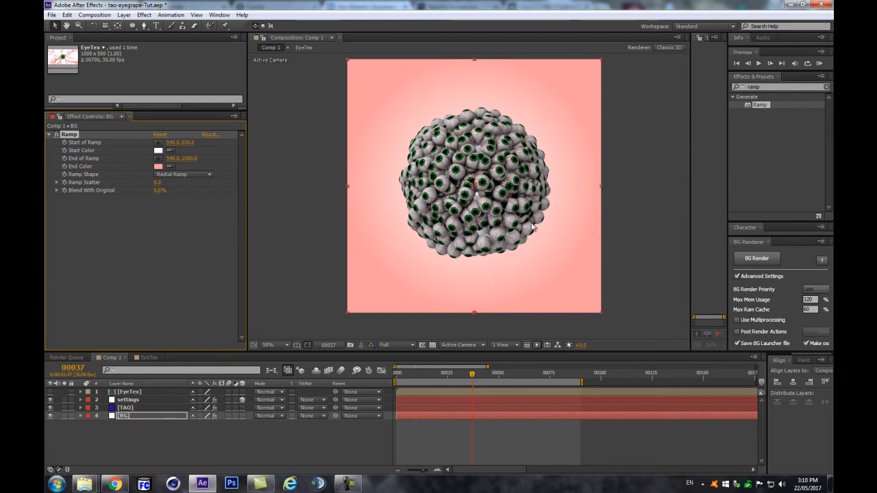
Step: Move the ramp's start point behind the sphere and its end point toward the lower right
mouse_move(475, 185)
mouse_down()
mouse_move(516, 234)
mouse_move(458, 185)
mouse_move(464, 178)
mouse_up()
drag(474, 314, 543, 326)
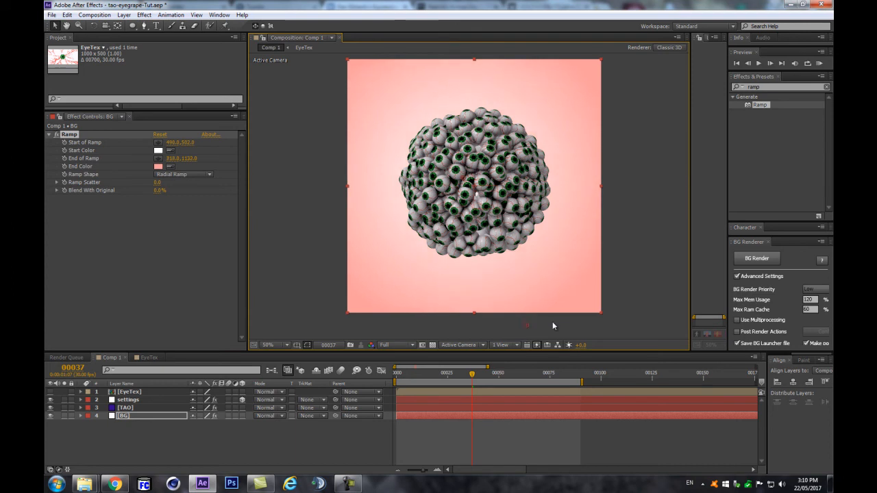
drag(560, 297, 591, 301)
scroll(524, 190, up, 1)
scroll(523, 187, down, 1)
click(146, 416)
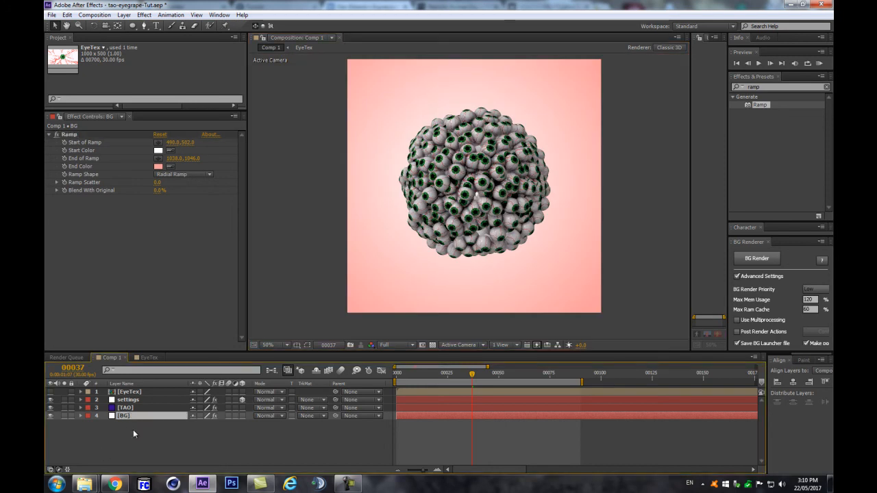
click(131, 430)
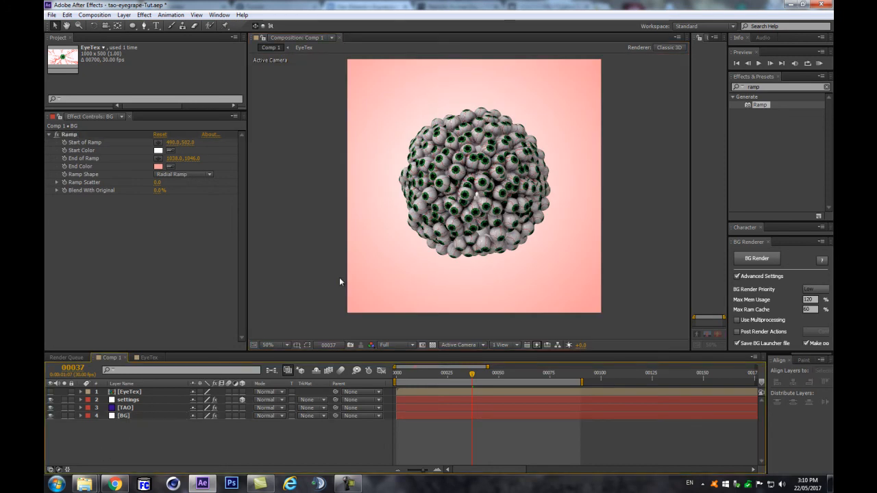
Step: Change the Ramp End Color to a deeper red, C75050
click(159, 166)
click(557, 307)
drag(557, 306, 586, 306)
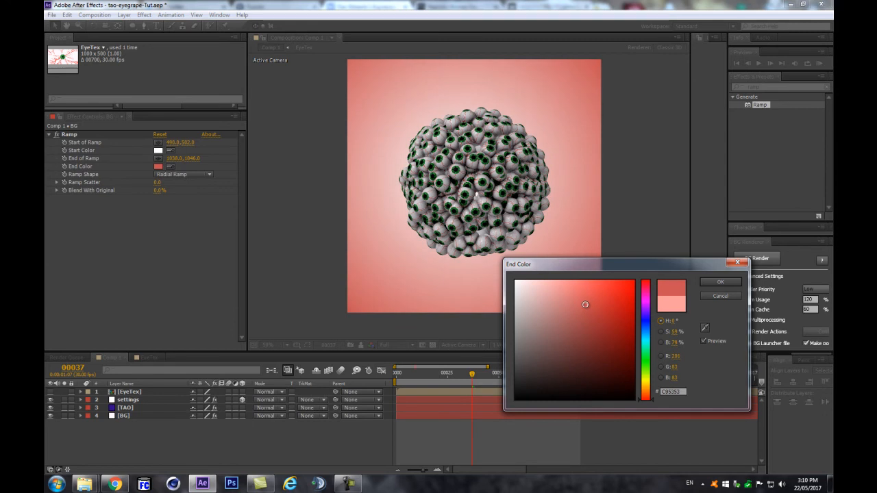
click(734, 282)
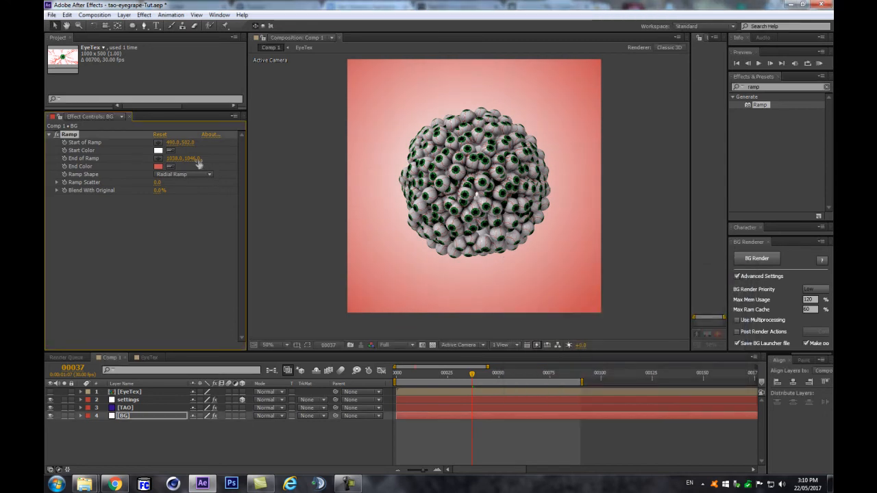
Step: Push the End of Ramp further down and raise the Start of Ramp's light centre
drag(191, 158, 204, 141)
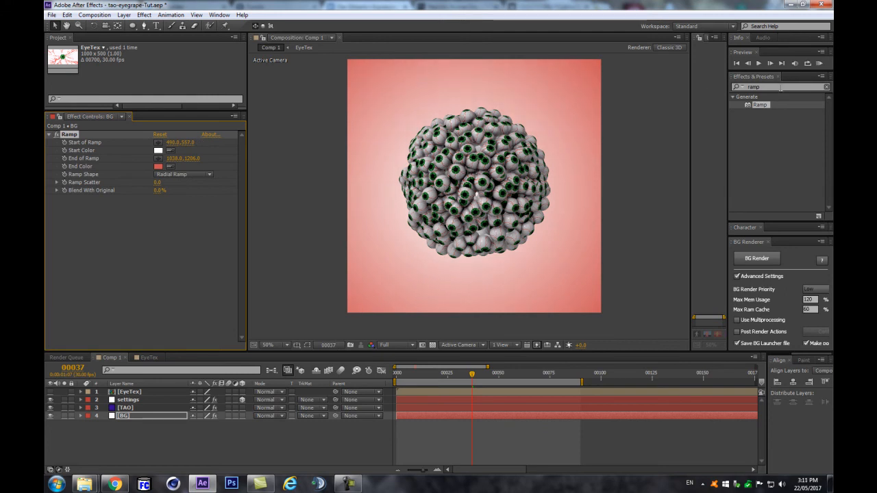
mouse_move(195, 142)
mouse_down()
mouse_move(175, 142)
mouse_move(188, 142)
mouse_up()
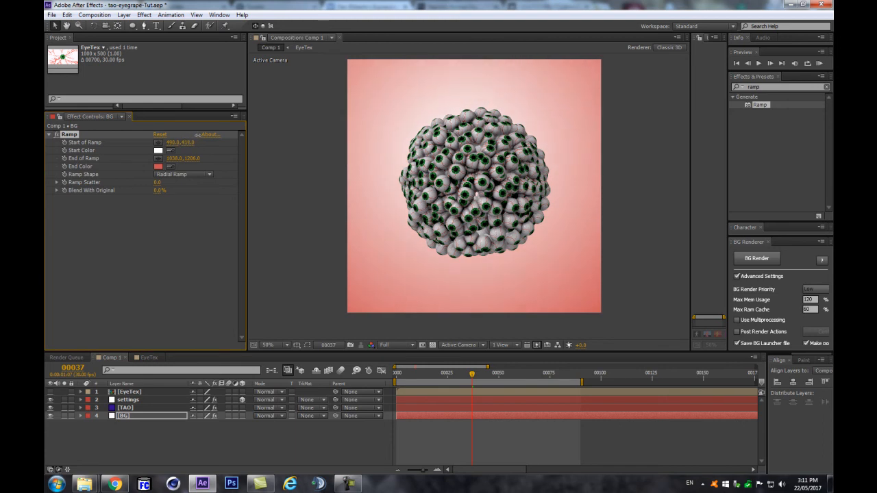
drag(763, 88, 736, 92)
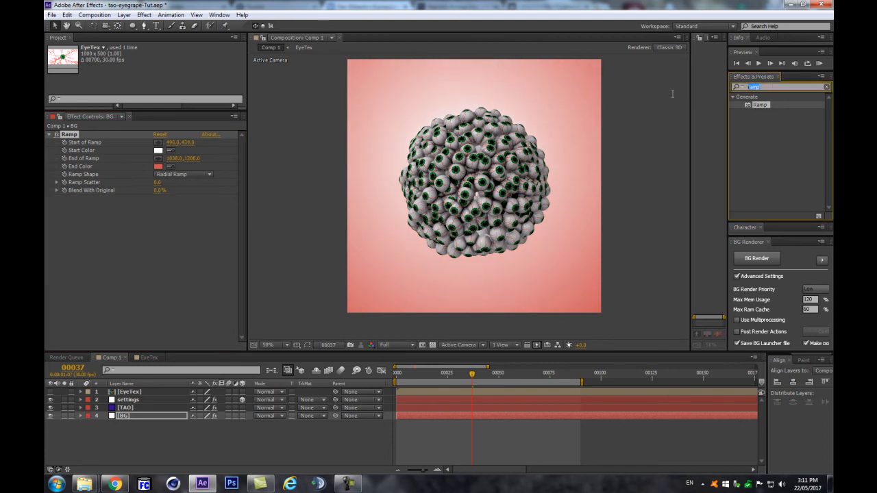
Step: Apply the Circle effect to BG with Normal blending and enlarge it to fill the comp
text(circle)
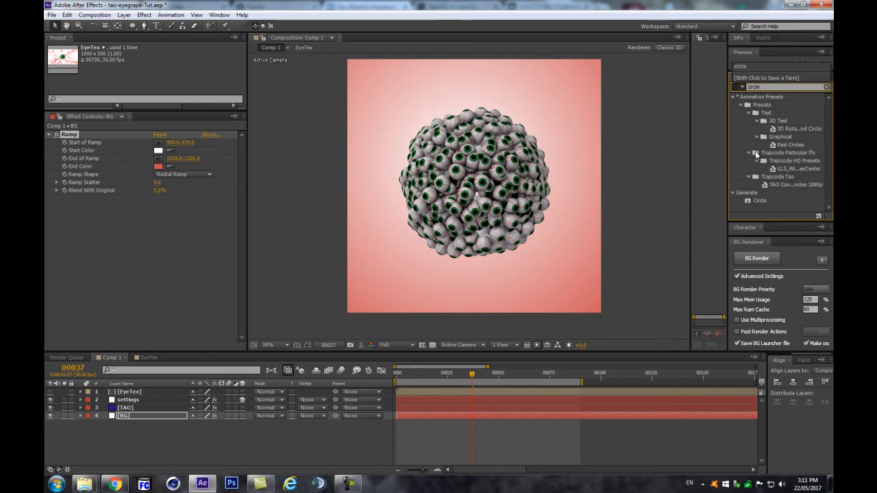
drag(764, 198, 146, 258)
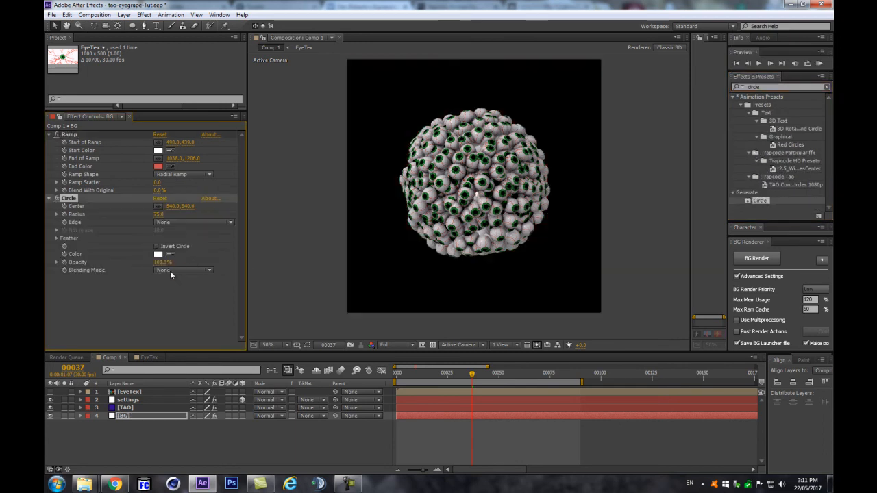
click(170, 271)
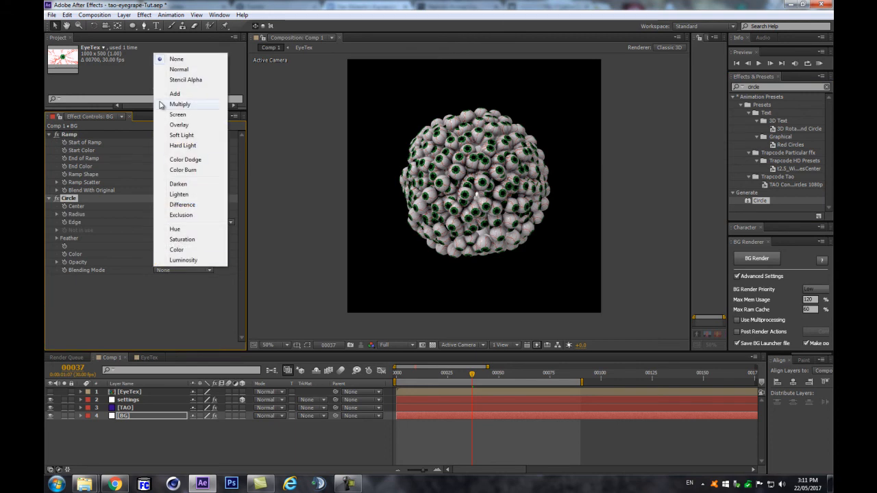
click(172, 70)
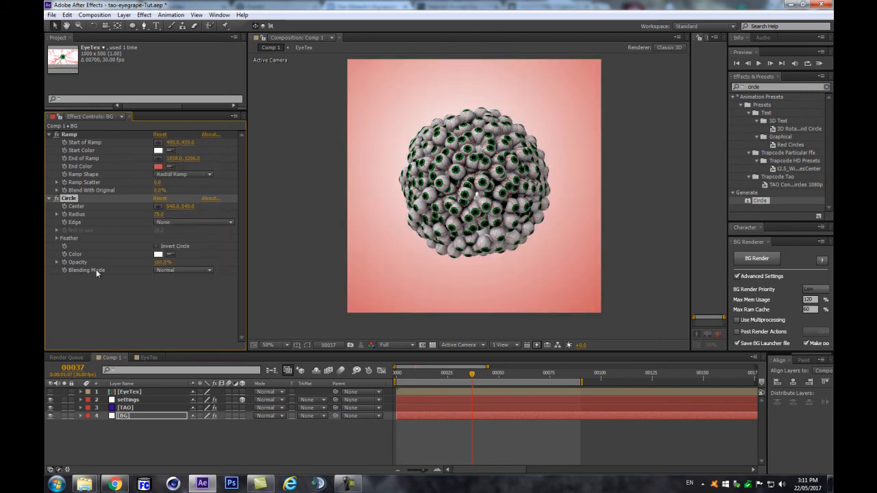
drag(159, 215, 279, 207)
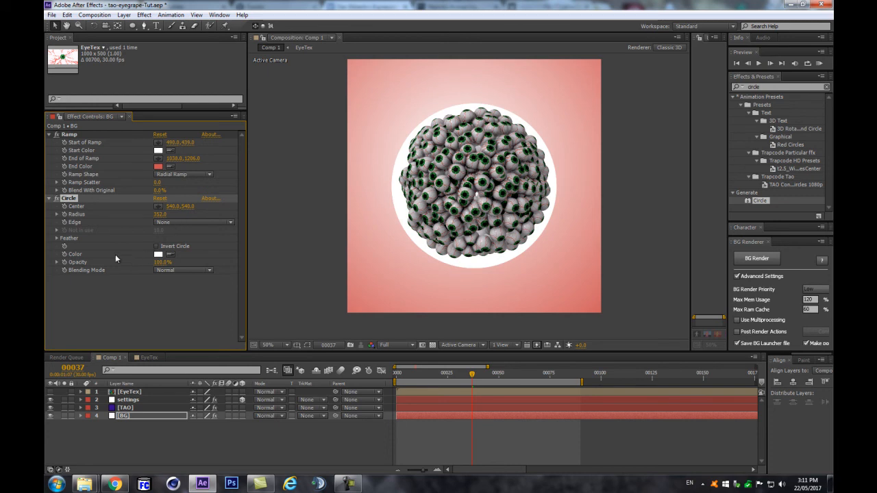
Step: Give the circle outer feather 314 and radius 481, then collapse the Ramp and Circle effects
click(57, 237)
drag(159, 246, 308, 252)
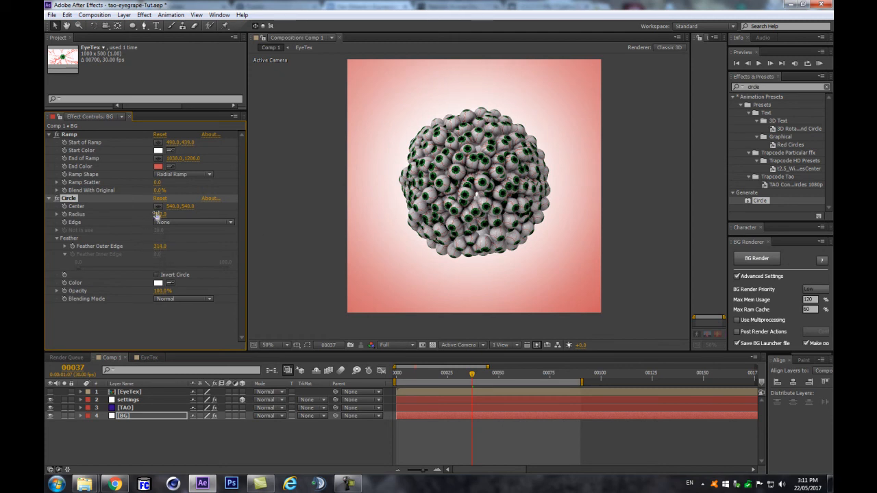
drag(184, 209, 208, 203)
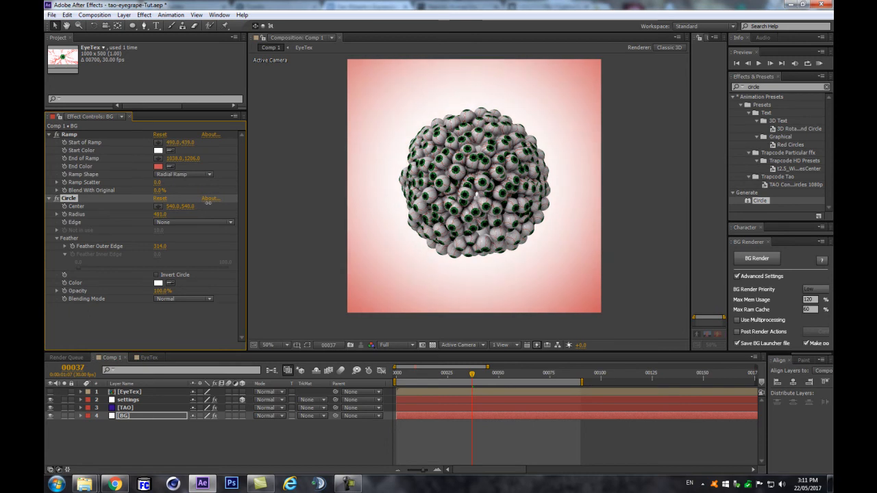
click(48, 202)
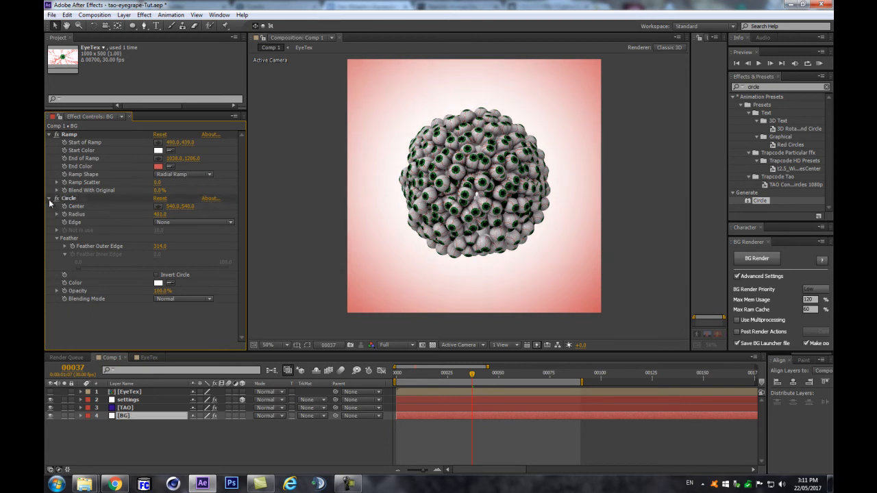
click(49, 134)
click(49, 143)
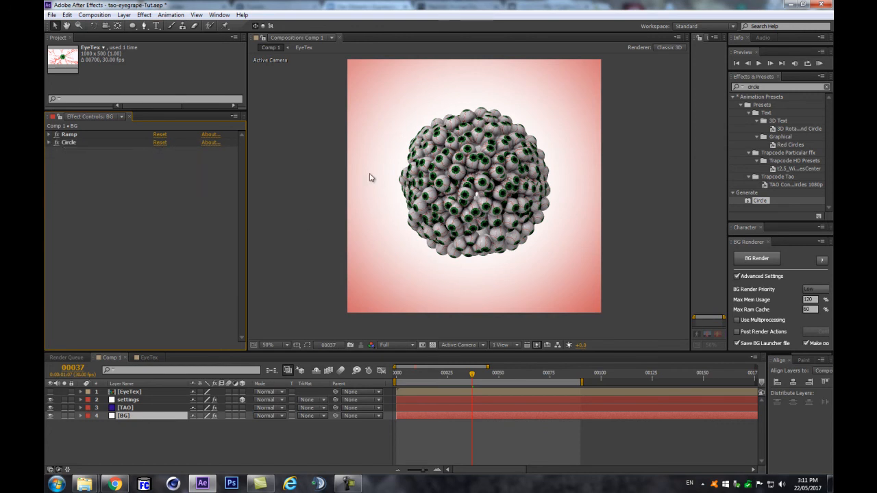
click(777, 87)
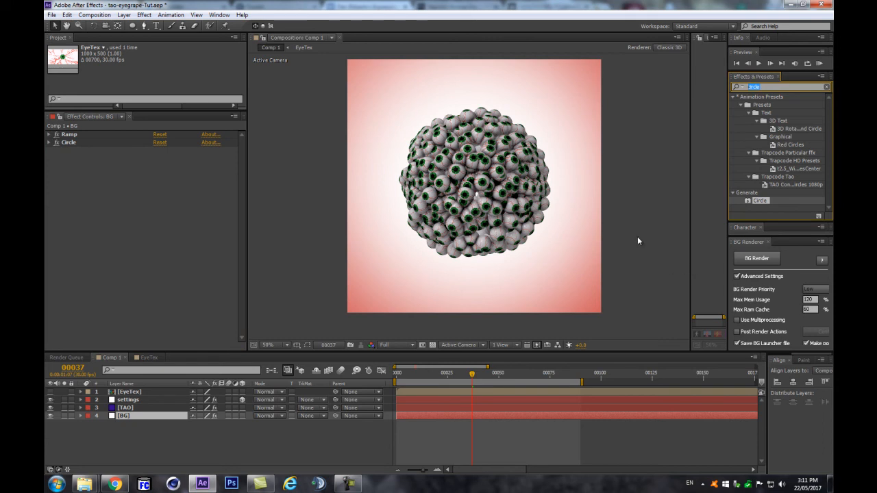
Step: Apply Turbulent Displace to BG with Amount 262, Size 169 and High antialiasing
text(turb)
drag(775, 106, 75, 261)
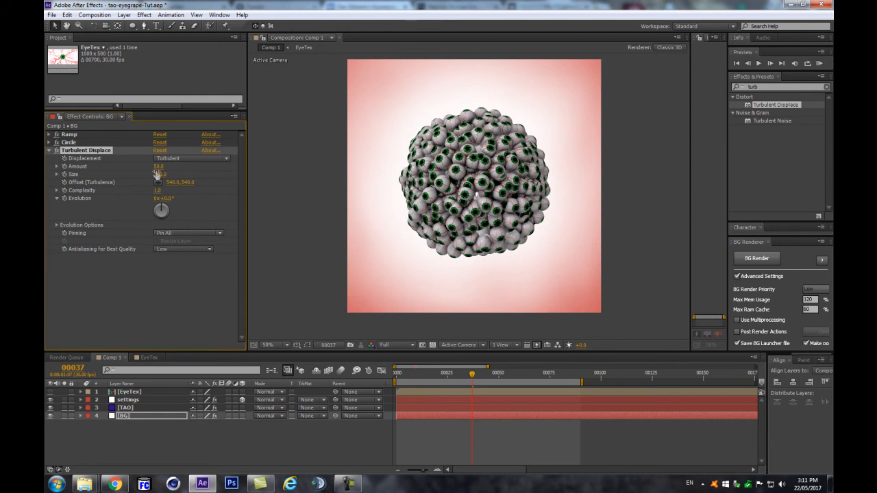
drag(156, 179, 243, 155)
click(170, 249)
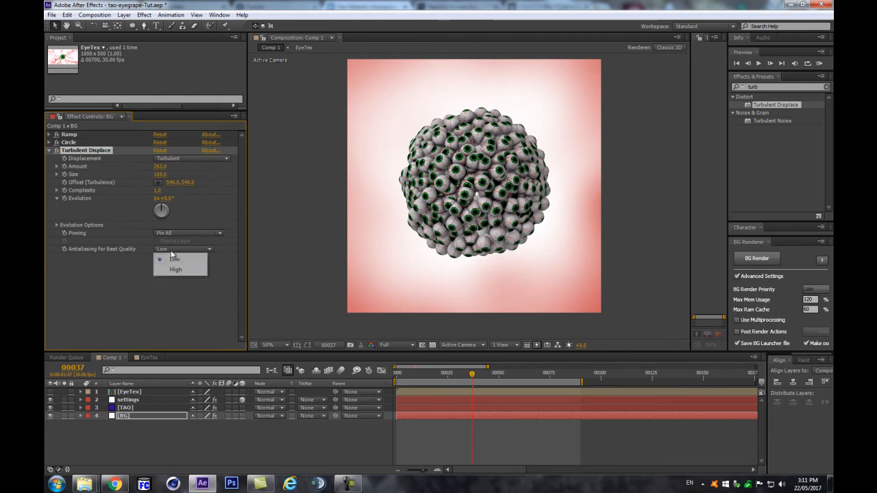
click(176, 269)
click(58, 150)
click(58, 150)
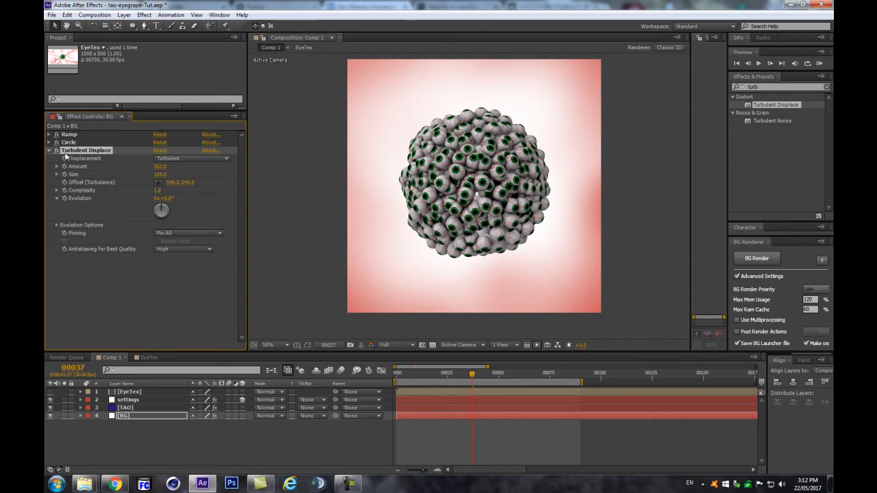
Step: Collapse Turbulent Displace and check the background at frames 13, 6 and 36
click(137, 453)
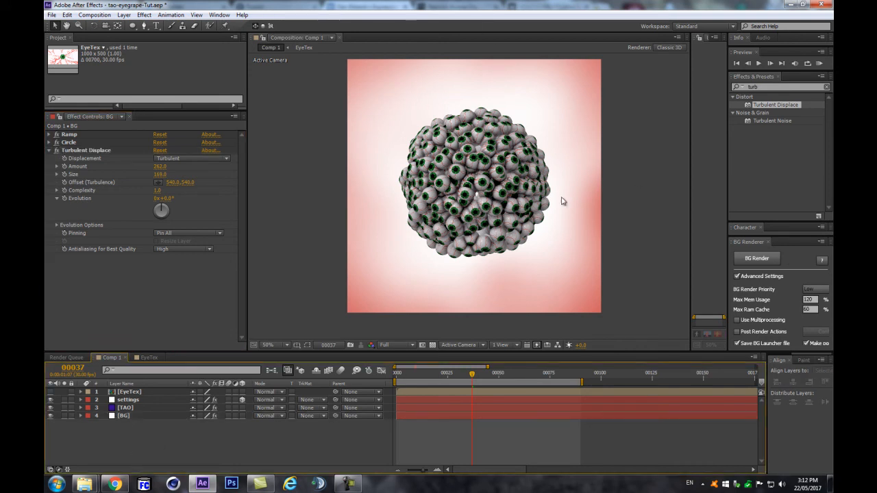
scroll(411, 298, up, 1)
scroll(404, 303, down, 1)
click(47, 155)
click(49, 151)
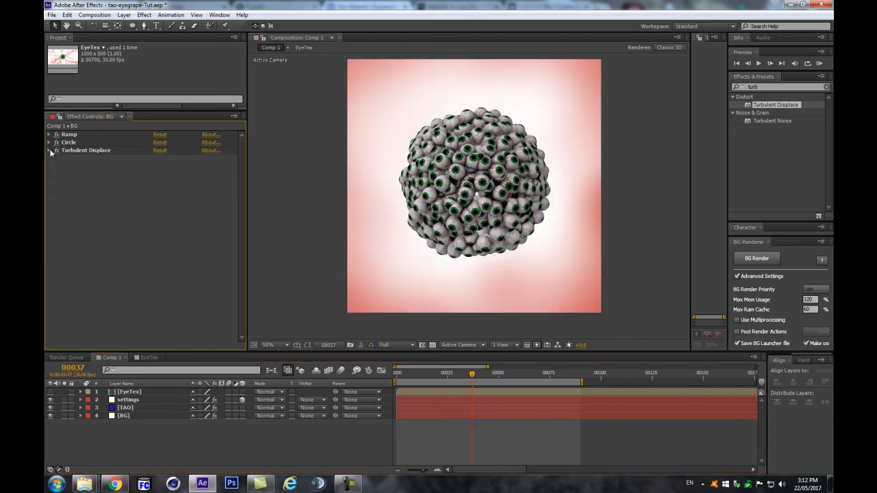
click(423, 372)
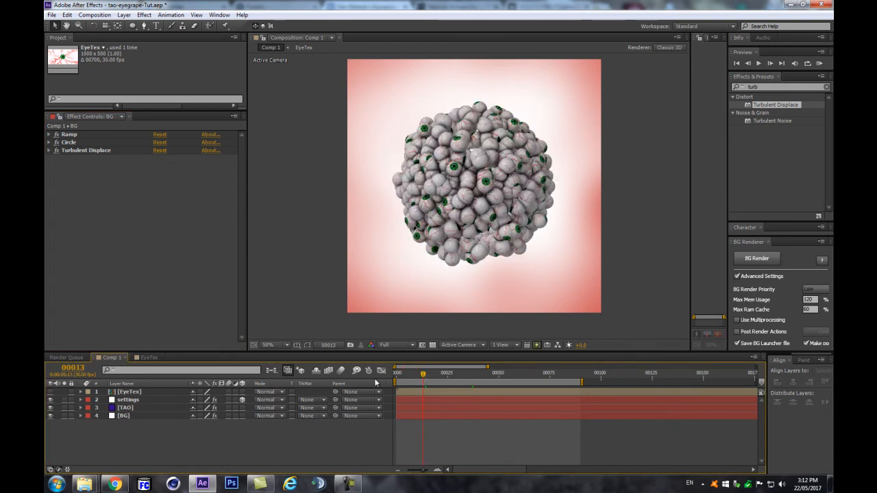
click(409, 373)
click(470, 374)
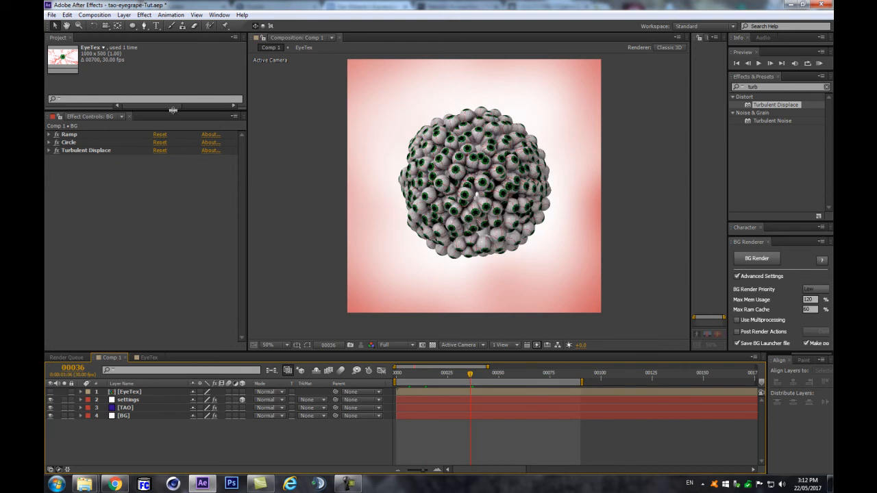
drag(175, 111, 206, 255)
Step: Import studio_TransQuebec.exr from Explorer's 360Archives\08 folder into the After Effects Project panel
mouse_move(85, 484)
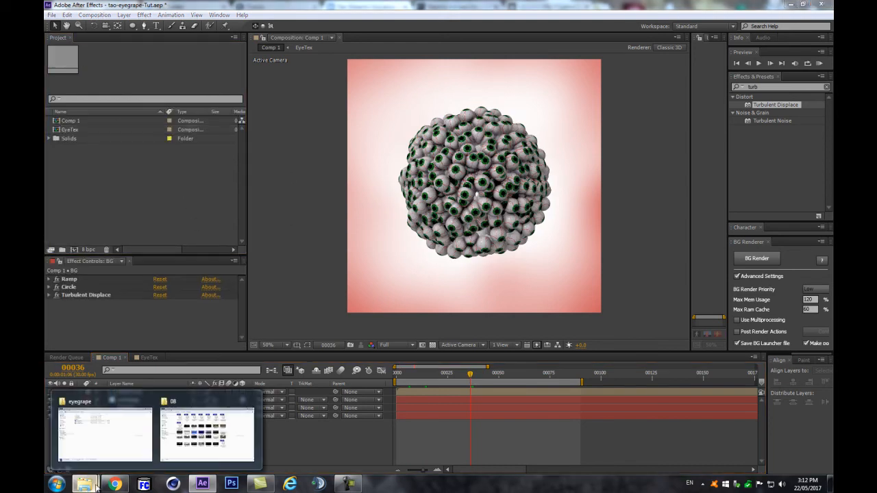
click(180, 439)
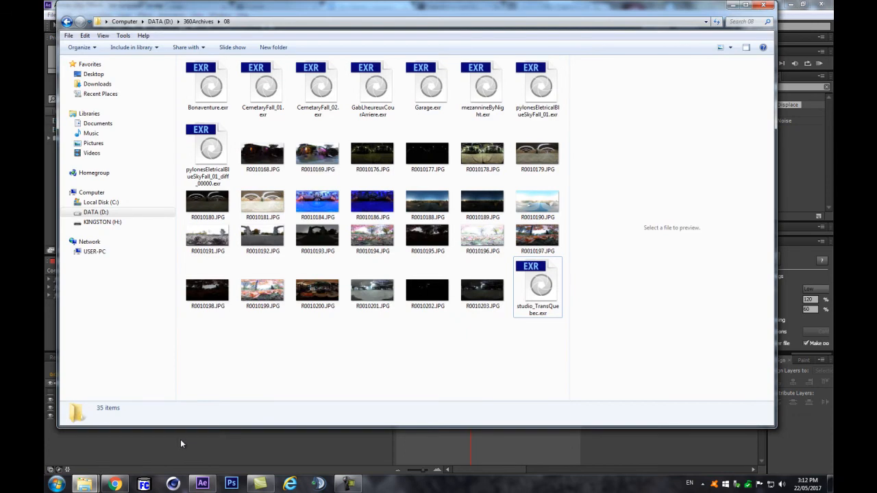
drag(454, 8, 559, 82)
click(643, 375)
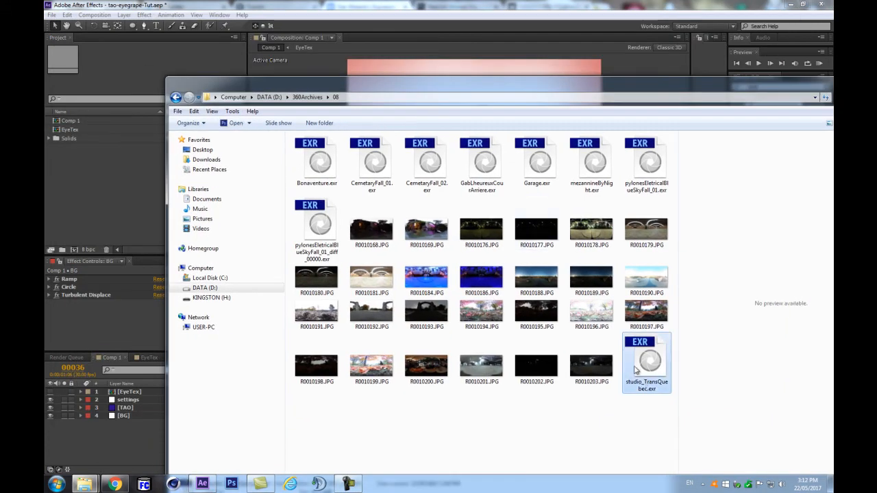
click(621, 428)
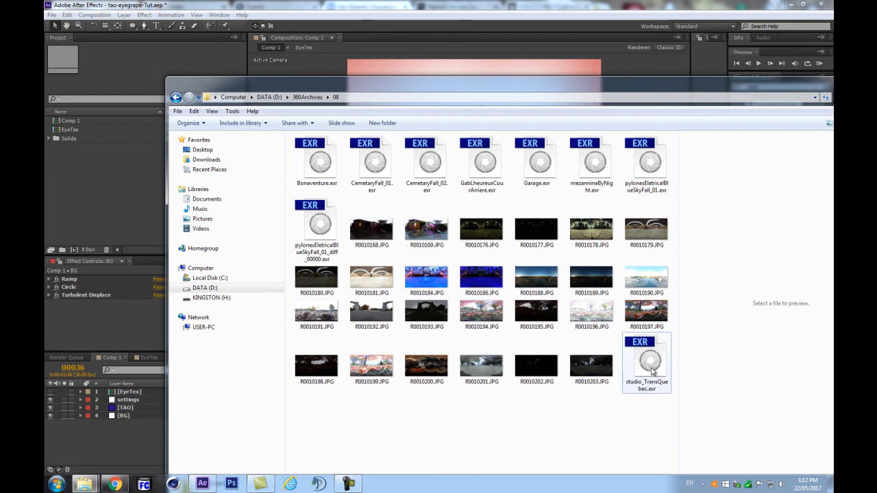
drag(655, 369, 90, 161)
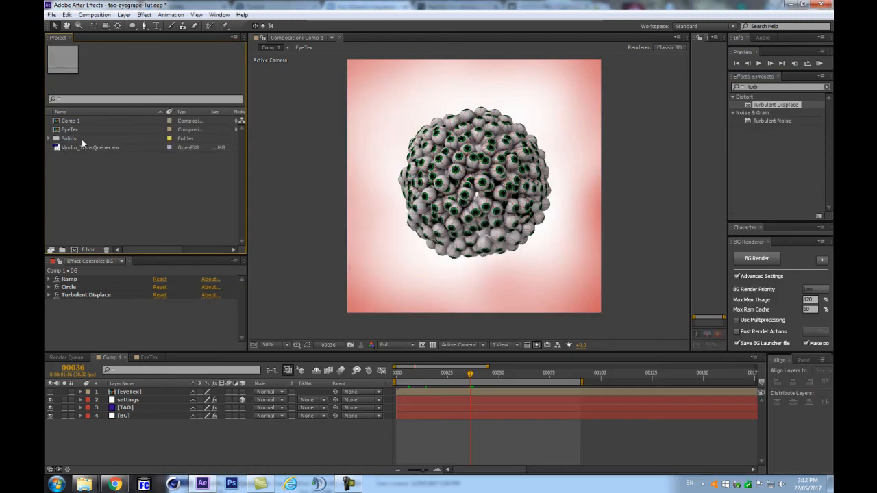
drag(75, 148, 77, 202)
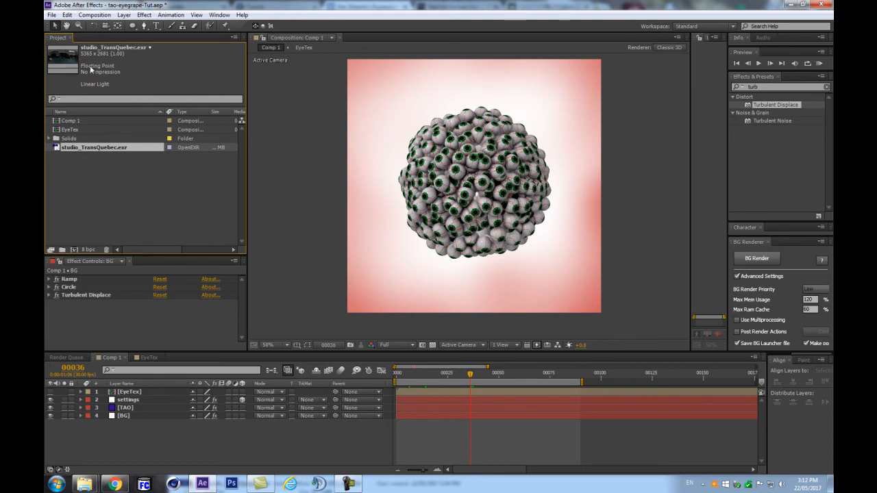
drag(70, 147, 75, 252)
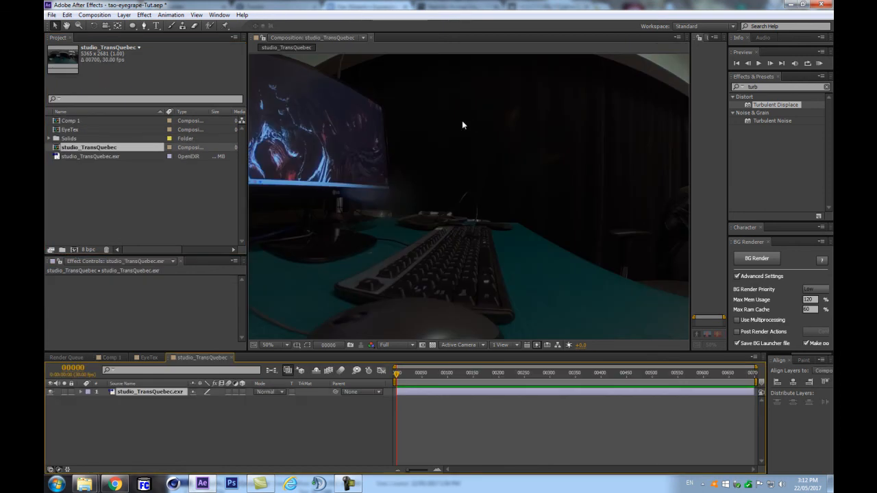
scroll(472, 125, down, 4)
scroll(418, 140, up, 2)
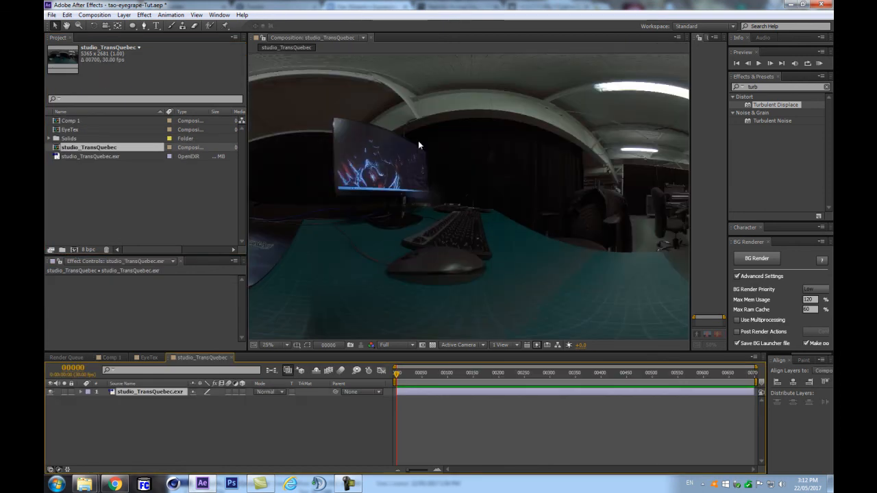
scroll(418, 141, down, 2)
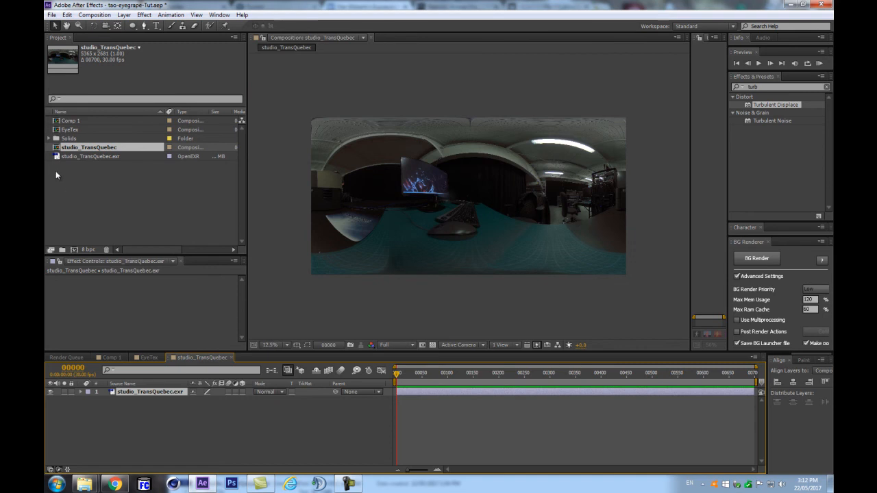
click(68, 158)
click(79, 148)
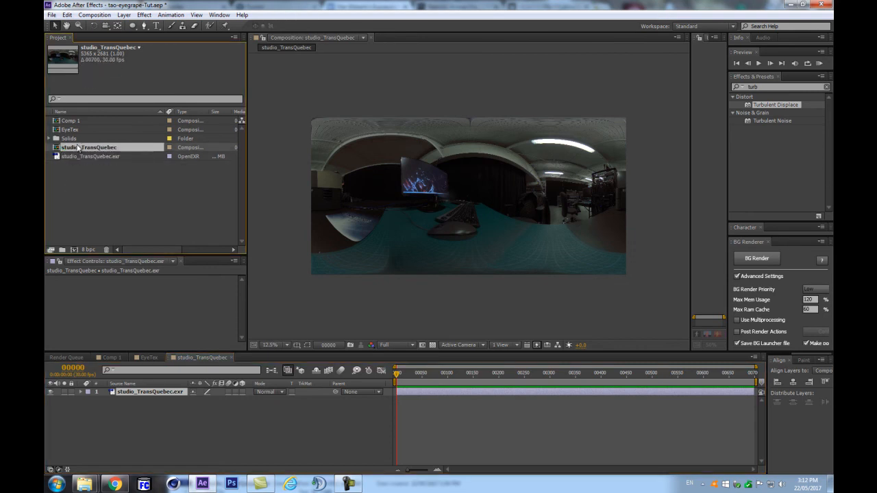
click(77, 157)
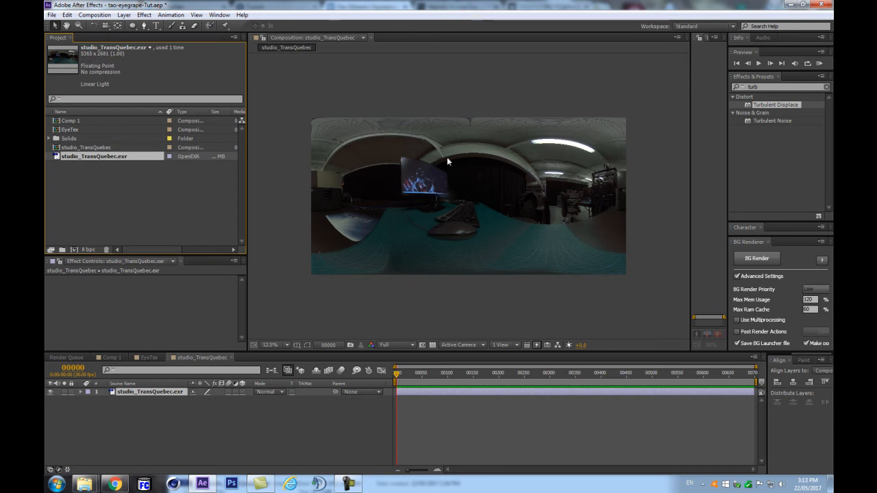
Step: Zoom the viewer in on the panorama and set the project colour depth to 32 bpc
key(period)
alt+click(93, 250)
alt+click(92, 250)
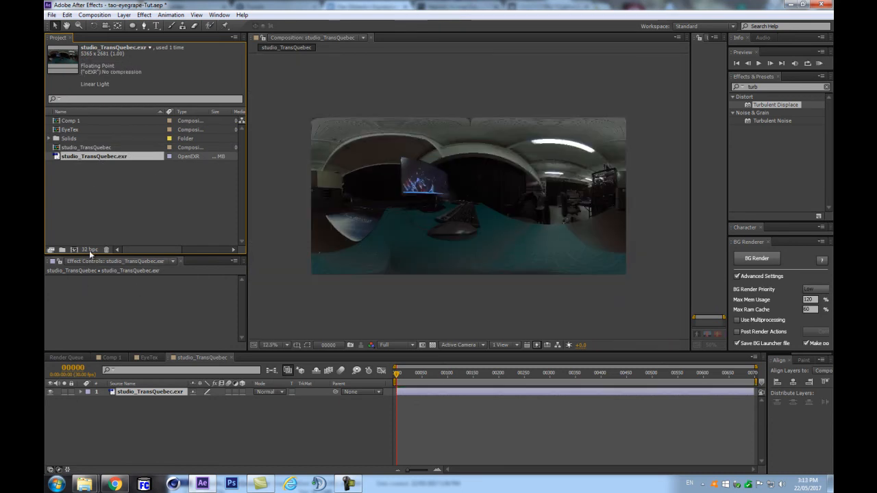
click(162, 414)
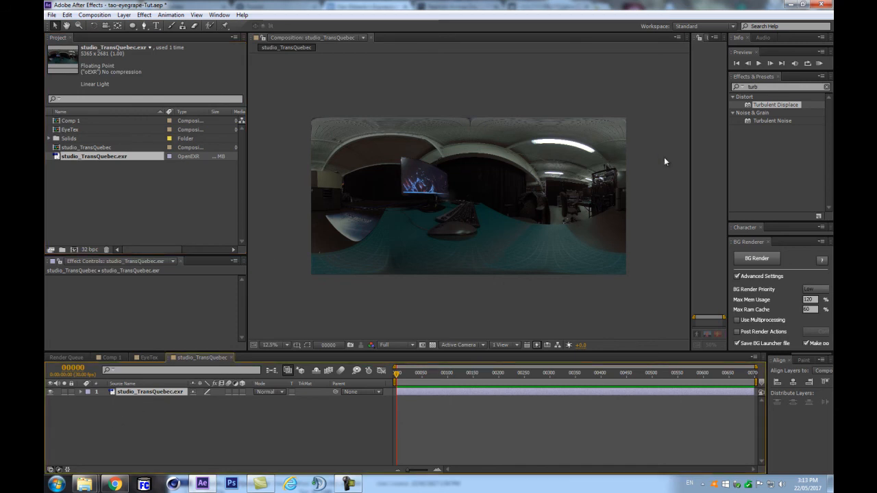
click(777, 87)
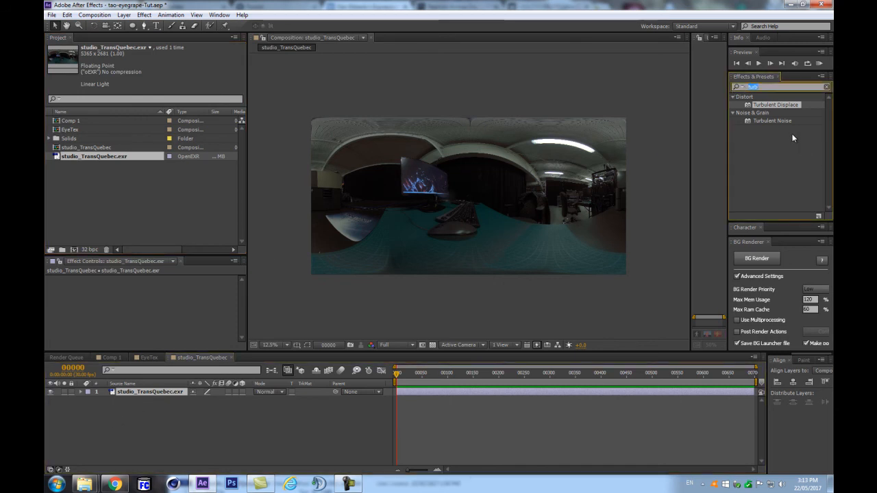
alt+click(88, 250)
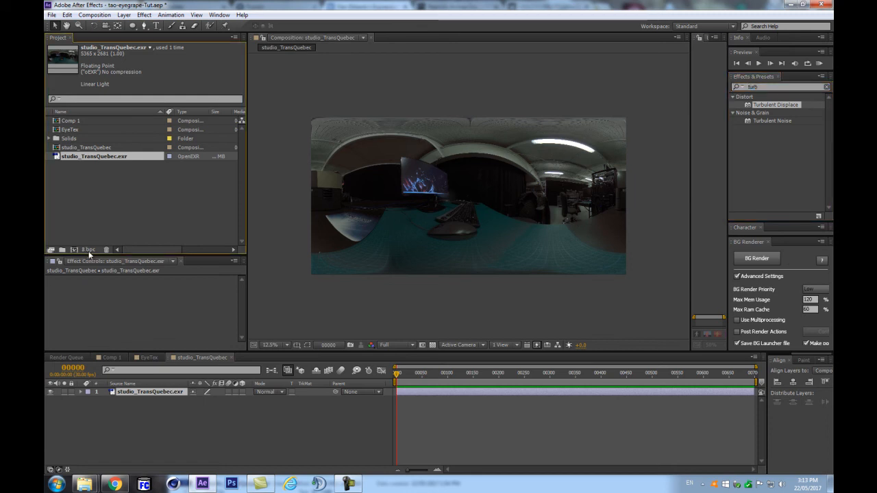
alt+click(91, 250)
Step: Apply Levels to the studio_TransQuebec.exr layer and lower the white input to brighten it
click(755, 122)
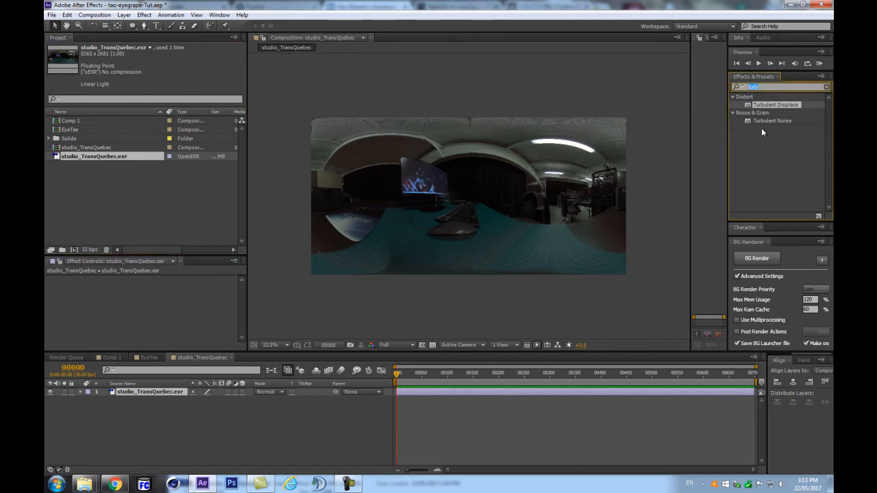
text(level)
drag(761, 153, 130, 393)
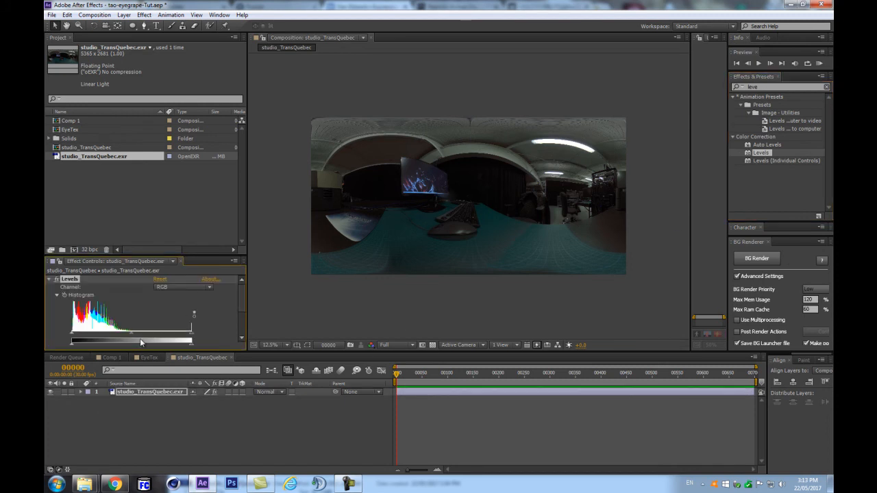
drag(192, 335, 161, 338)
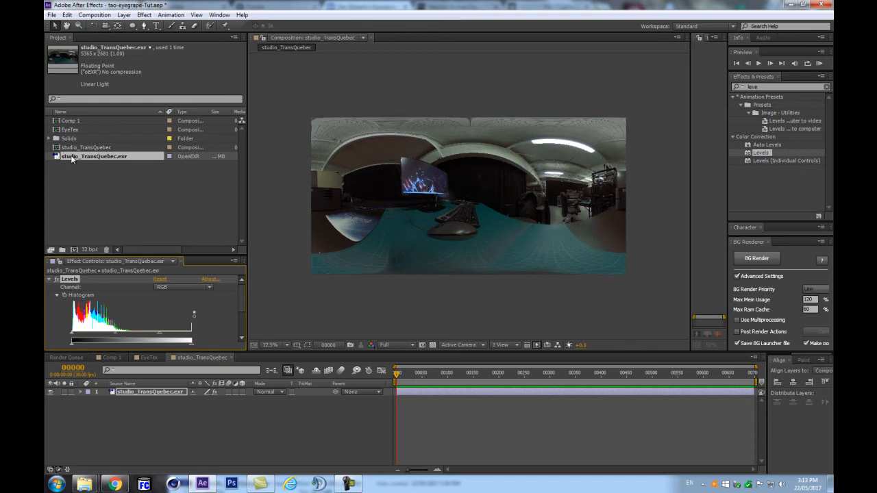
Step: Rename the studio_TransQuebec panorama comp to 'ref'
click(97, 187)
click(105, 149)
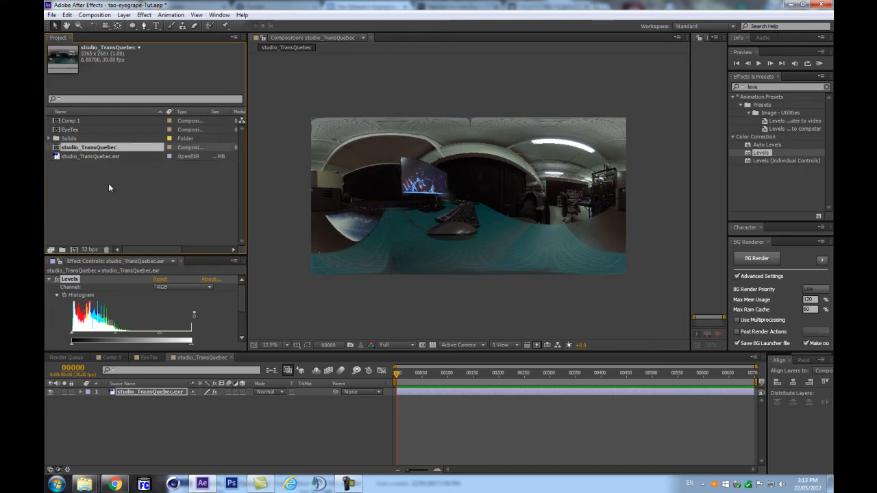
key(Return)
text(ref)
key(Return)
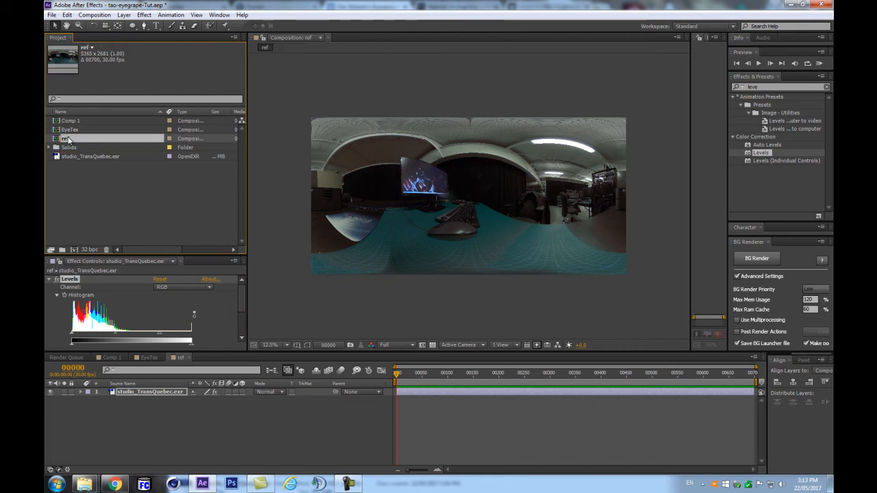
Step: Create a new comp from ref, rename it 'diff', and select its ref layer
click(72, 250)
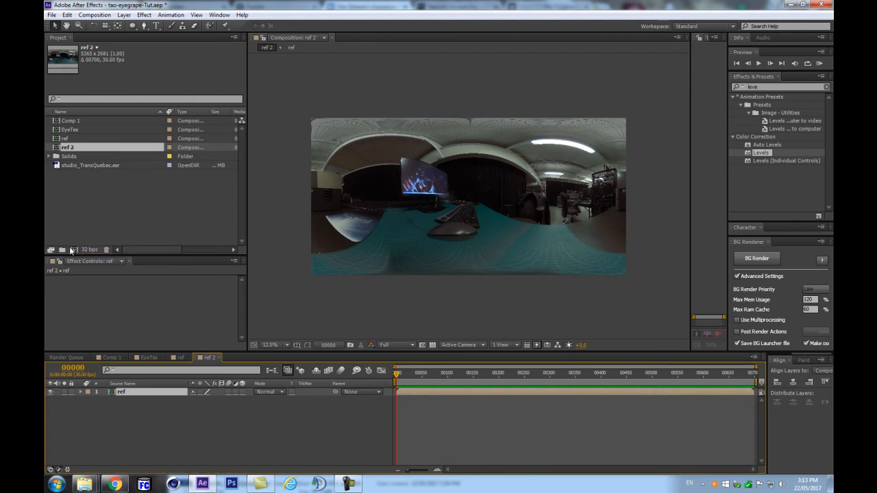
click(78, 147)
text(diff)
key(Return)
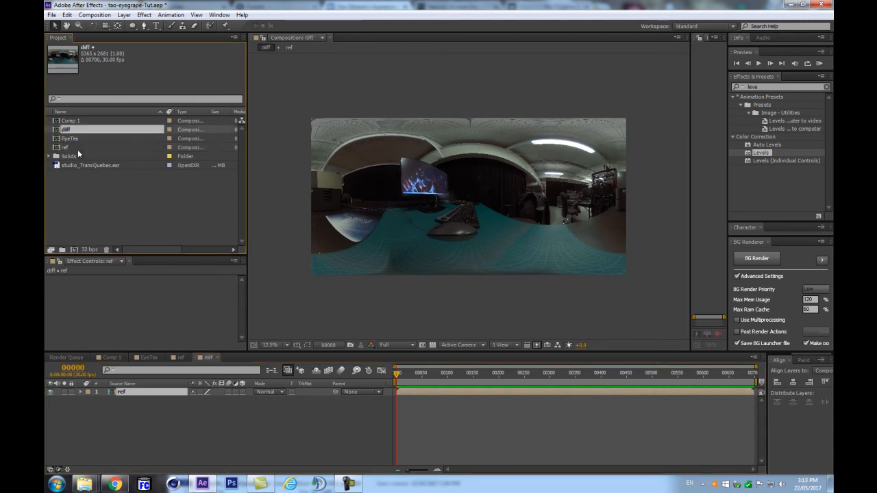
click(139, 419)
click(148, 393)
click(221, 412)
click(146, 393)
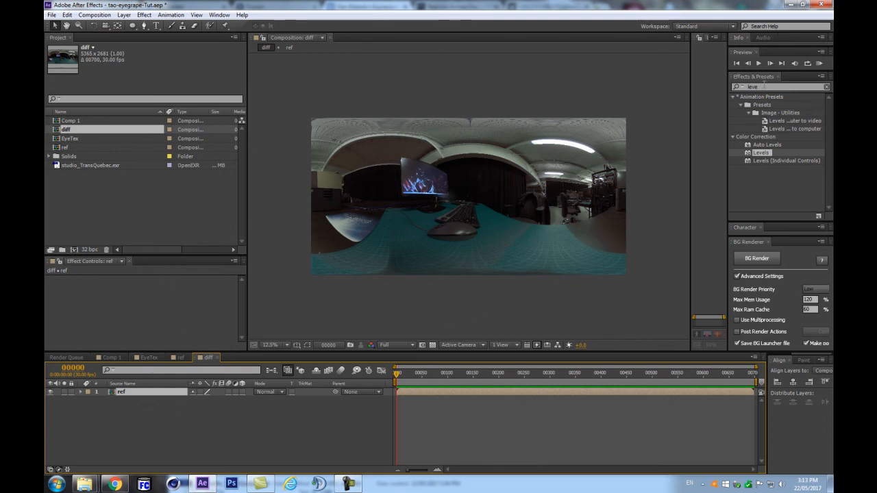
Step: Resize the diff comp to 400 x 200 with aspect ratio locked
click(95, 14)
click(109, 37)
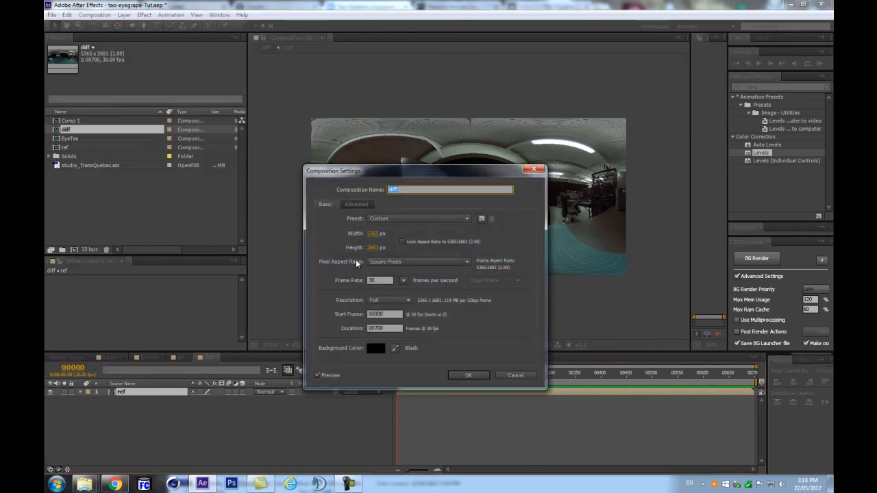
click(402, 241)
click(376, 247)
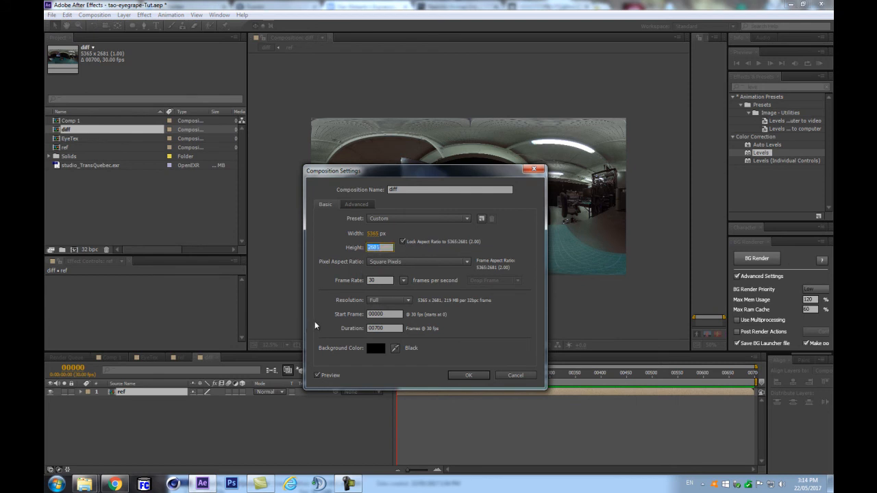
text(400)
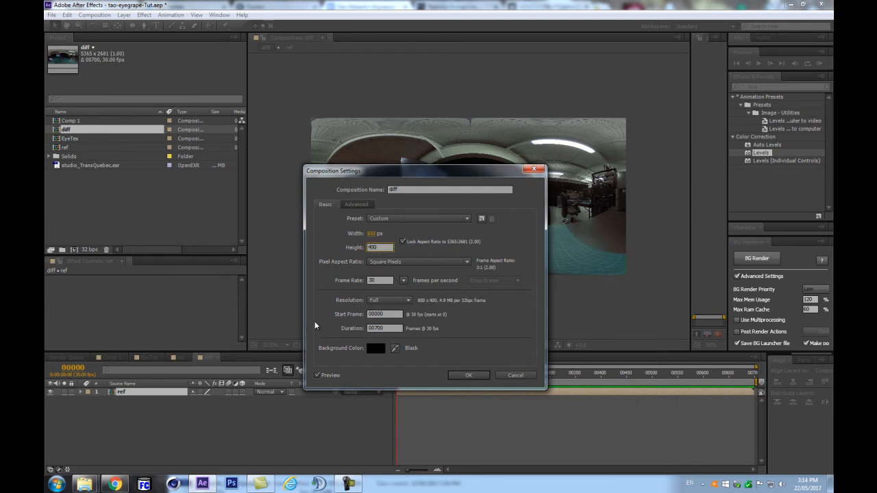
key(Return)
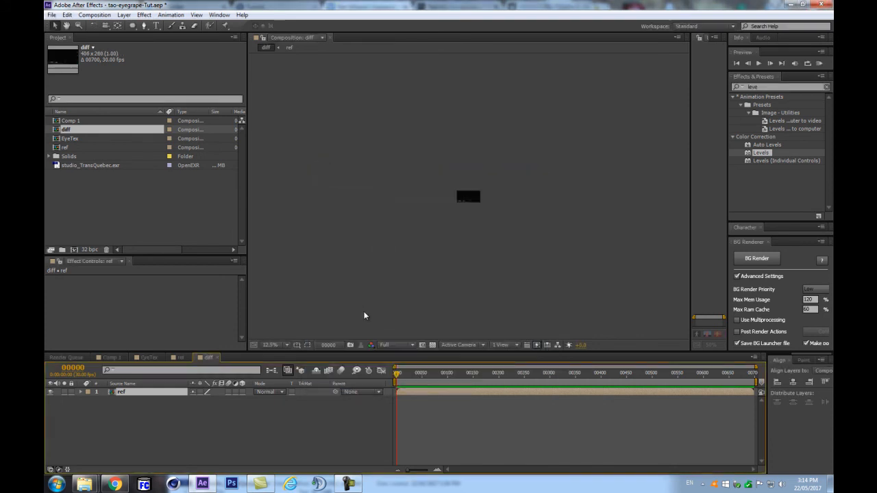
Step: Scale the ref layer down to 7.5% so the panorama fits the comp
scroll(469, 259, up, 3)
key(s)
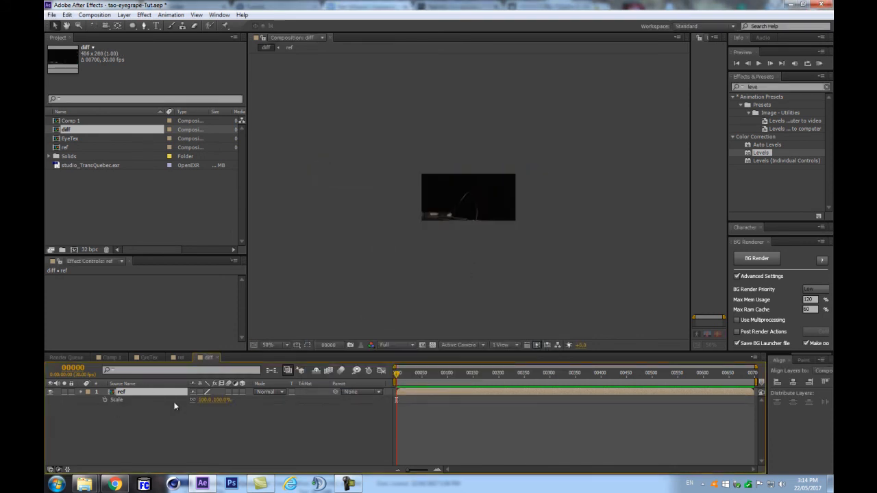
scroll(539, 241, up, 3)
scroll(510, 248, down, 1)
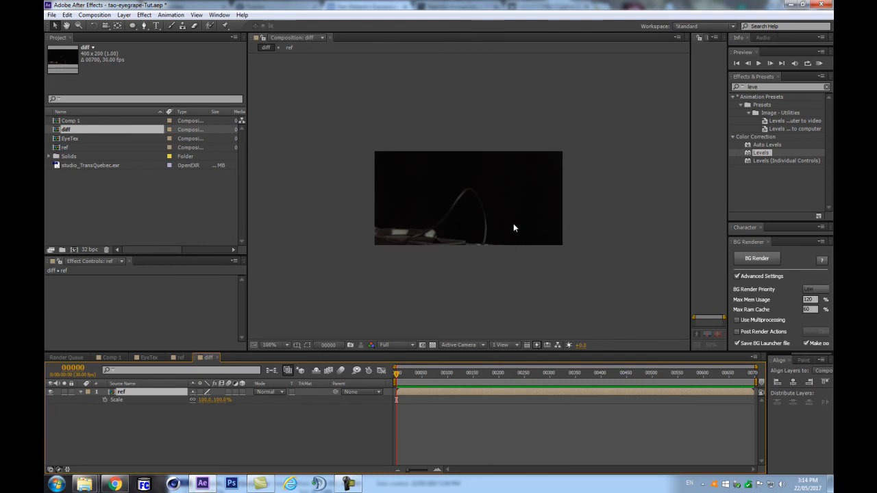
scroll(593, 89, down, 2)
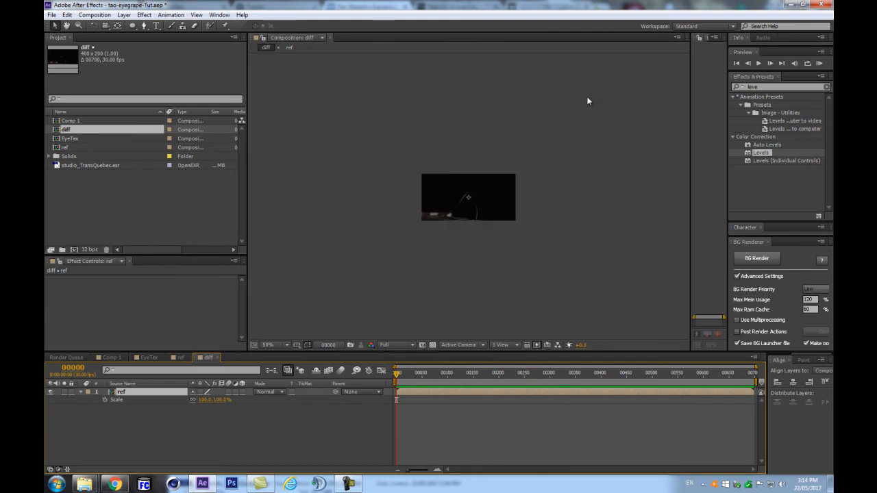
scroll(575, 110, down, 4)
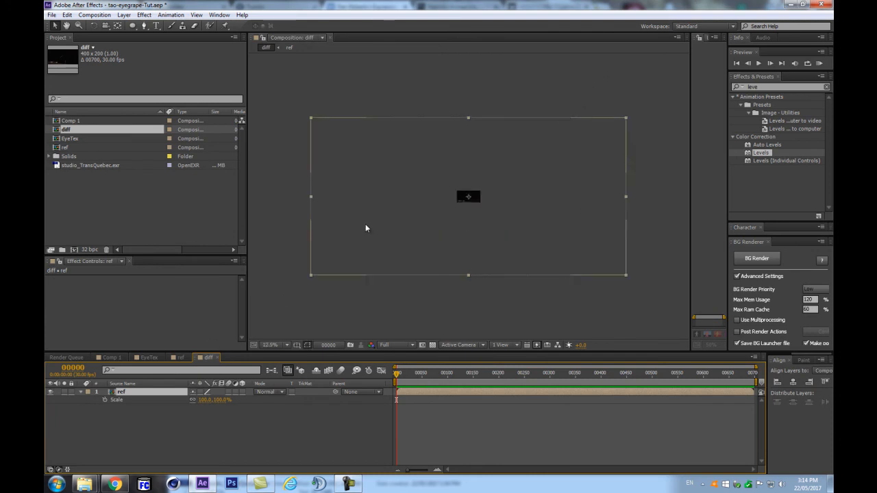
key(ctrl+alt+f)
scroll(460, 227, up, 5)
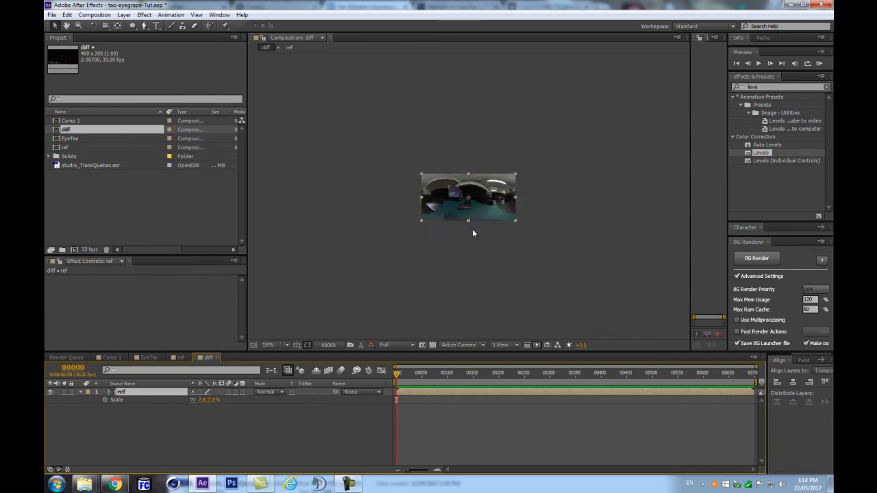
scroll(439, 180, down, 2)
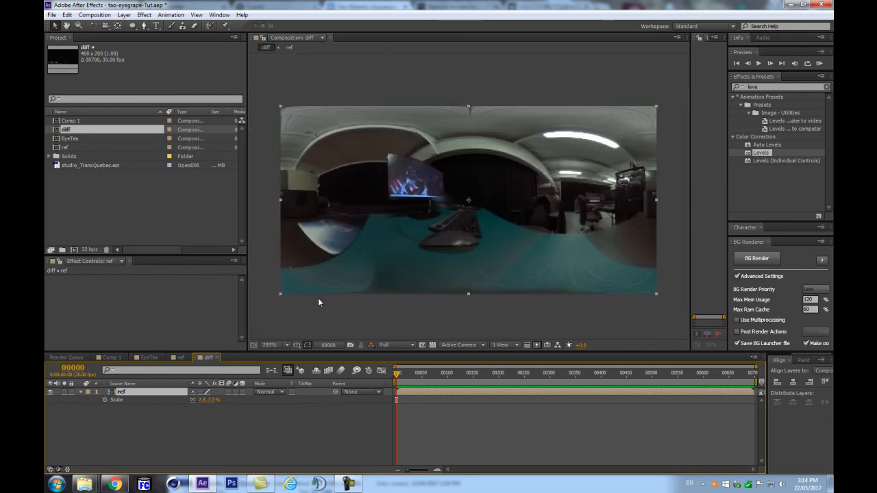
Step: Search for Fast Blur and add it to the ref layer
click(779, 76)
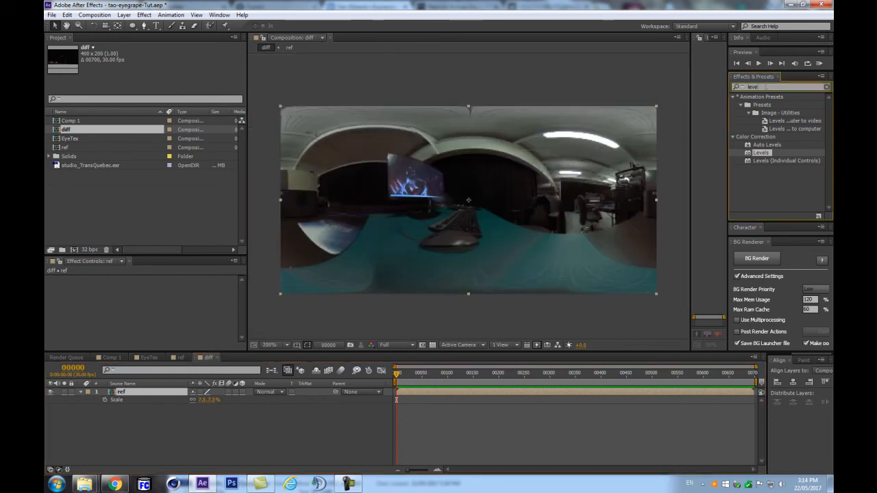
text(fast)
drag(764, 112, 136, 398)
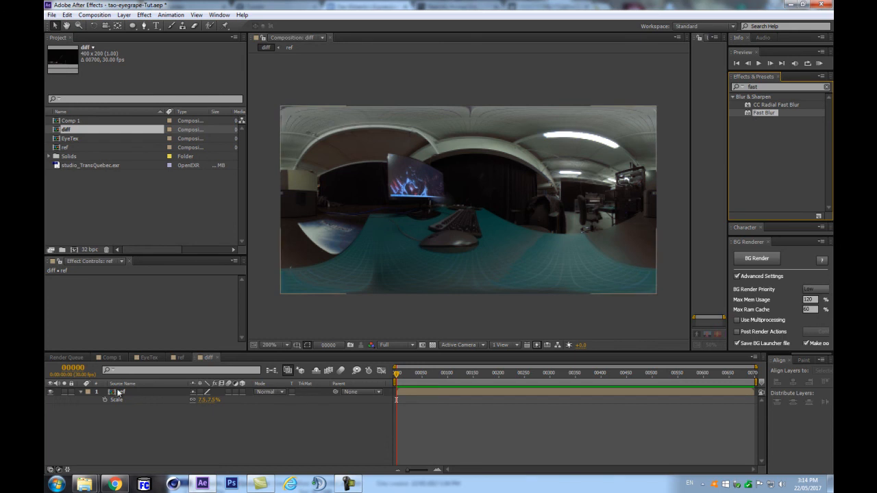
Step: Set Fast Blur on ref to Blurriness 526 with Repeat Edge Pixels, then open Comp 1
click(122, 392)
double_click(761, 113)
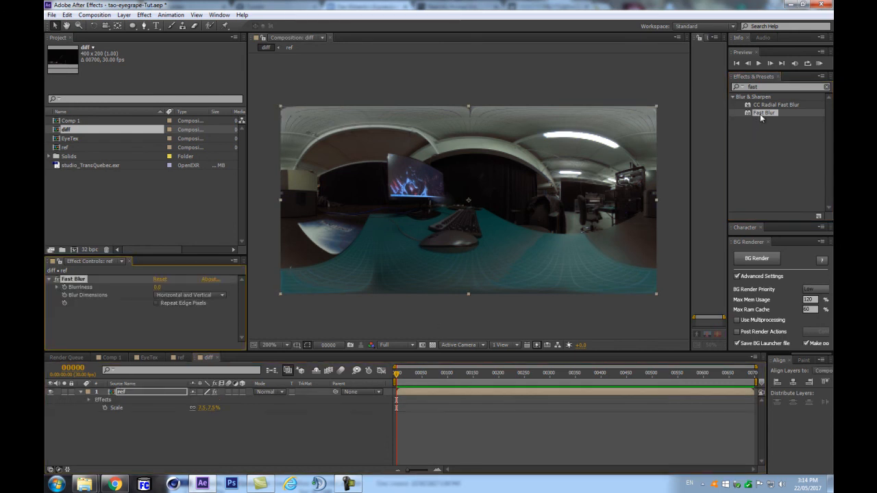
click(158, 303)
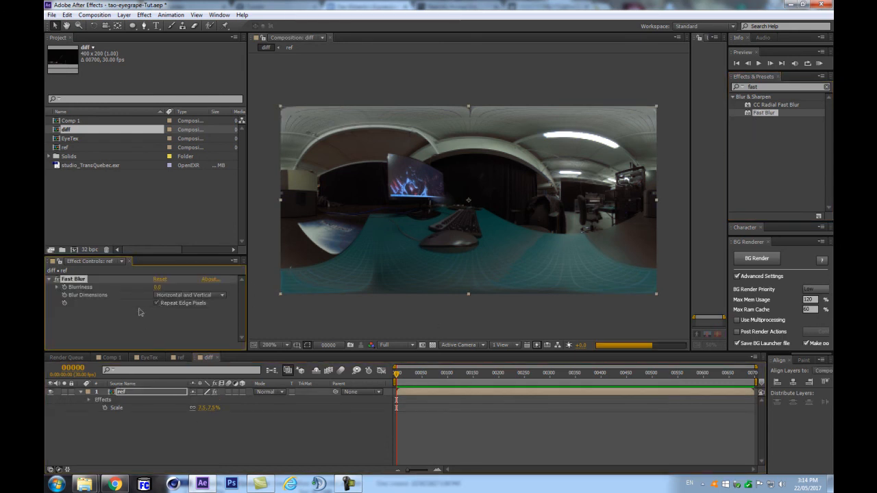
drag(157, 288, 388, 275)
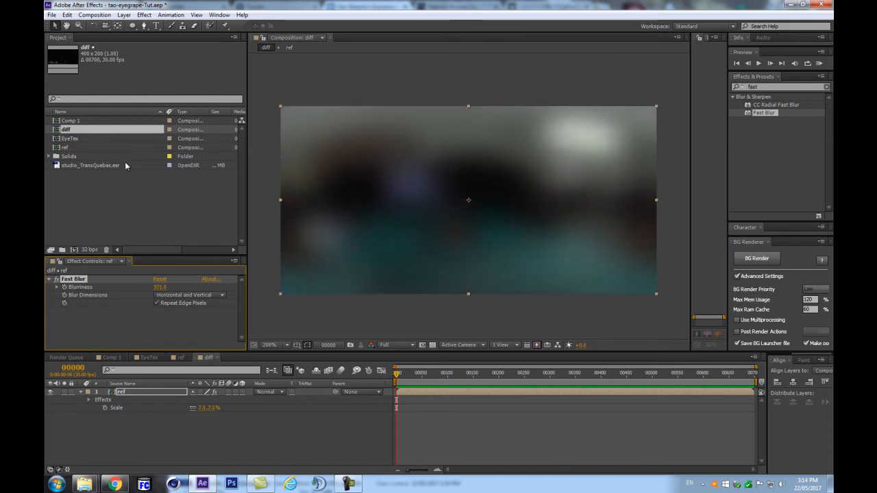
double_click(80, 123)
Step: Rename Comp 1 to 'EyeBall-Tut'
click(81, 123)
key(Return)
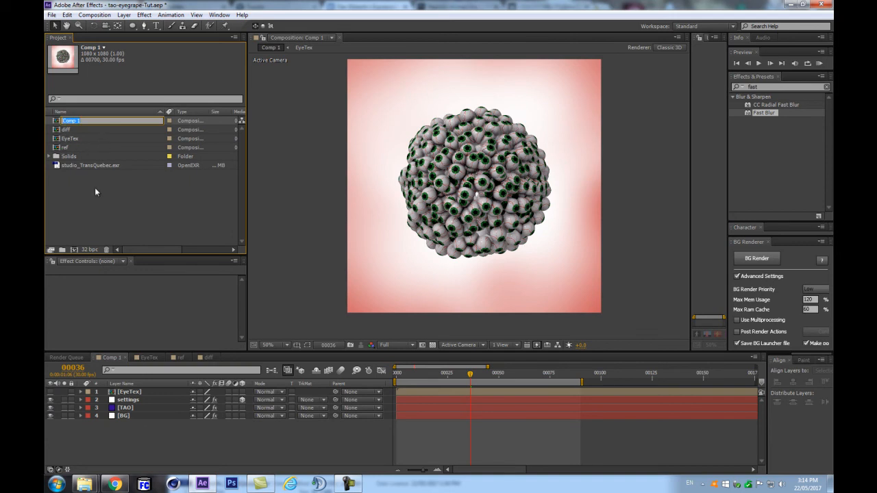
text(EyeBall-Tut)
key(Return)
Step: Add the ref and diff comps to EyeBall-Tut and hide the diff layer
click(77, 140)
click(70, 148)
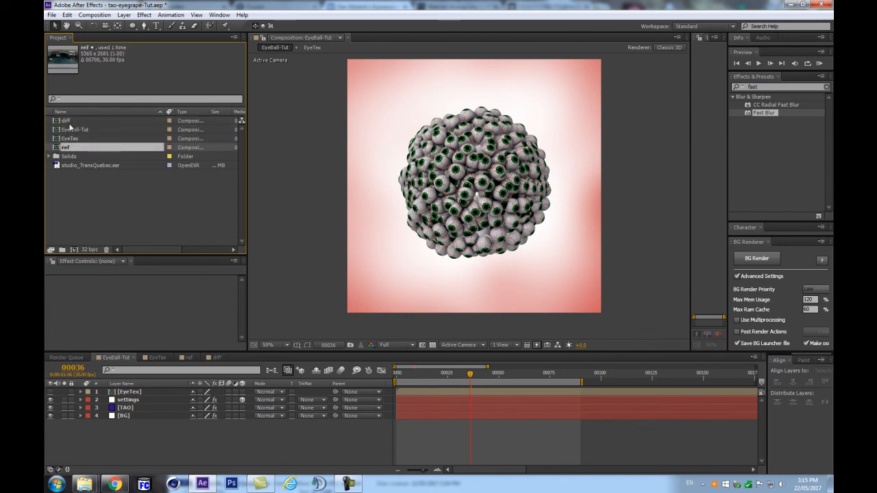
ctrl+click(68, 122)
drag(101, 152, 122, 431)
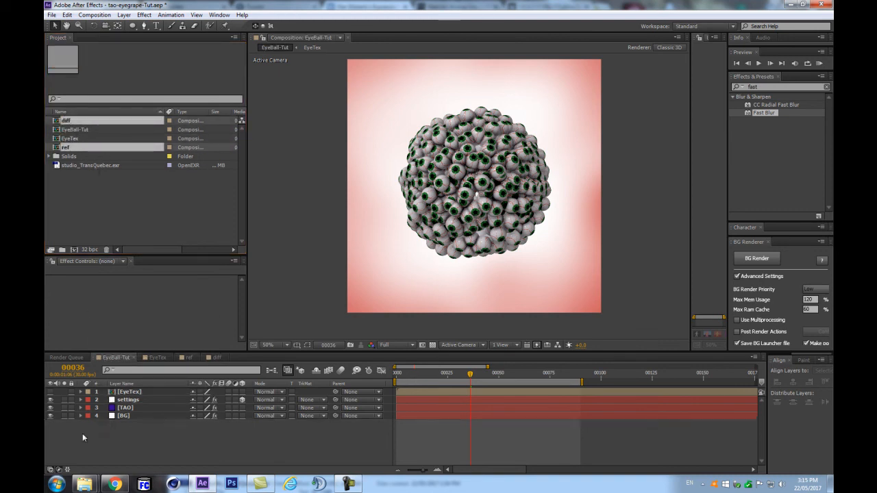
click(49, 425)
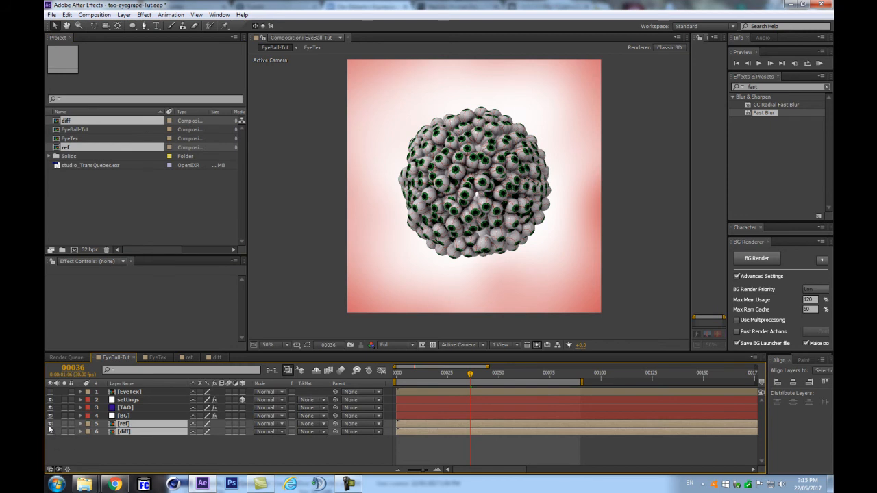
Step: Hide the ref layer and expand TAO's Material & Lighting > Image Based Lighting settings
click(84, 444)
click(125, 408)
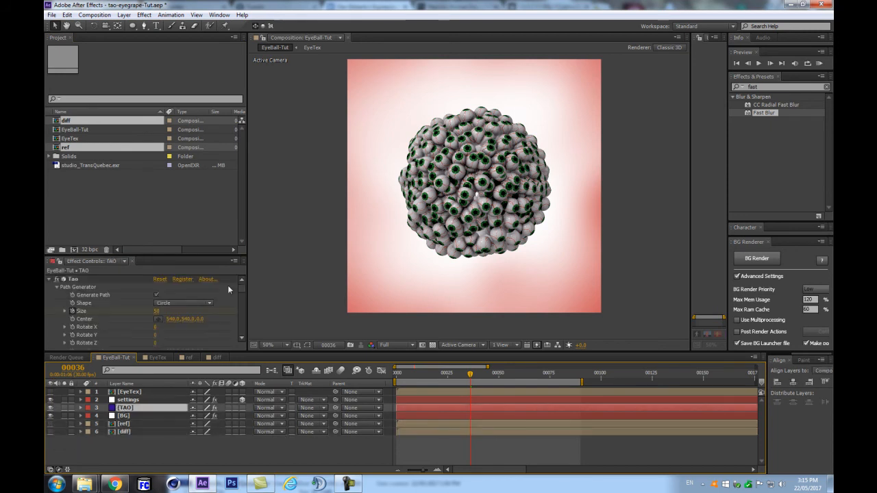
drag(206, 254, 206, 131)
scroll(79, 277, down, 5)
scroll(51, 271, down, 5)
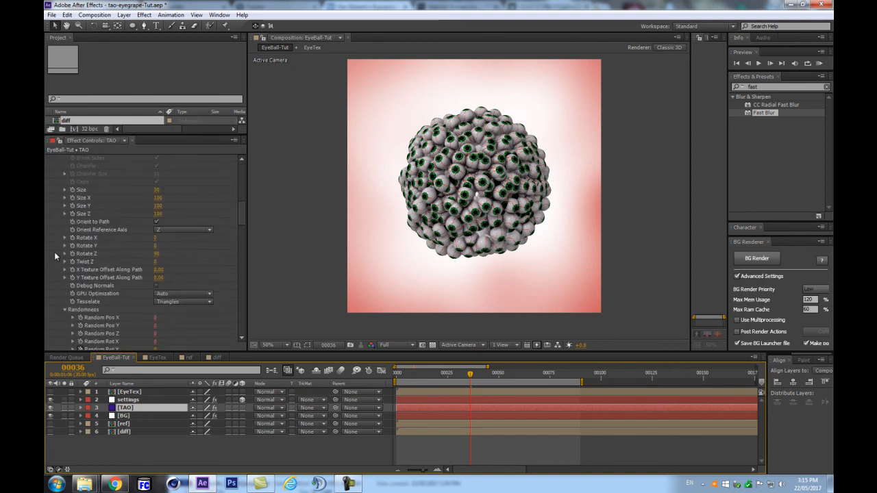
scroll(62, 261, down, 5)
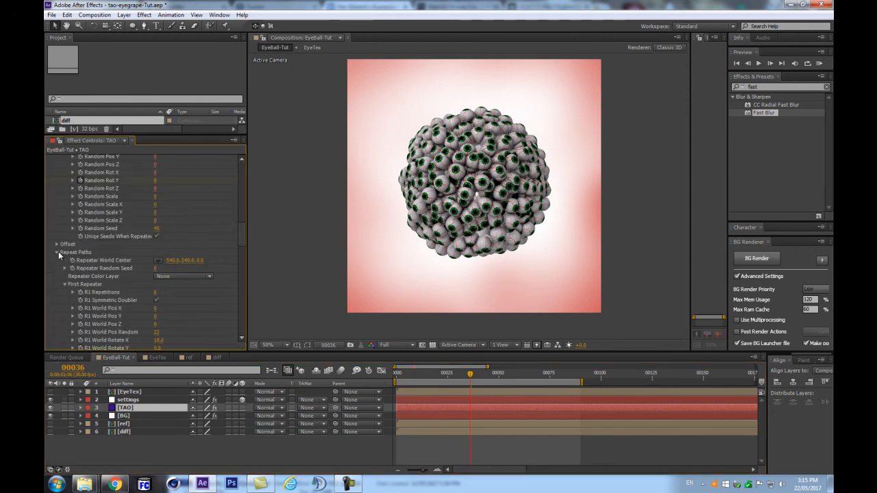
click(57, 277)
click(58, 269)
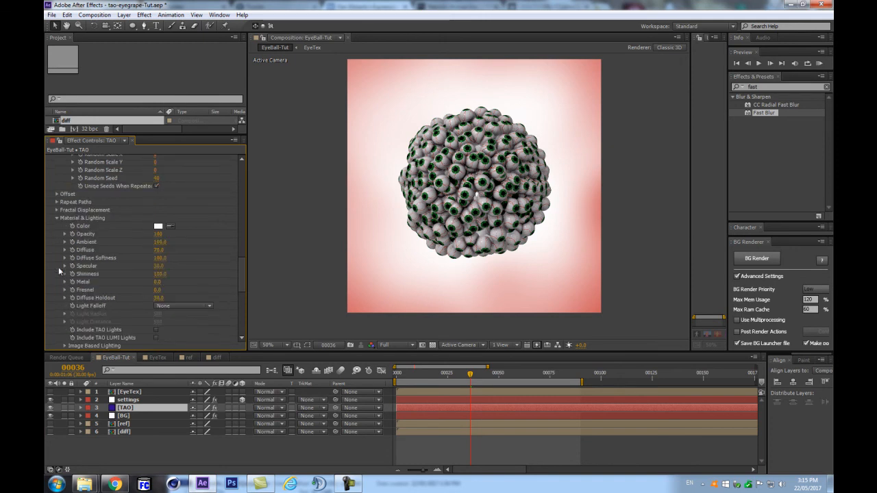
scroll(75, 289, down, 3)
click(64, 282)
scroll(120, 298, down, 1)
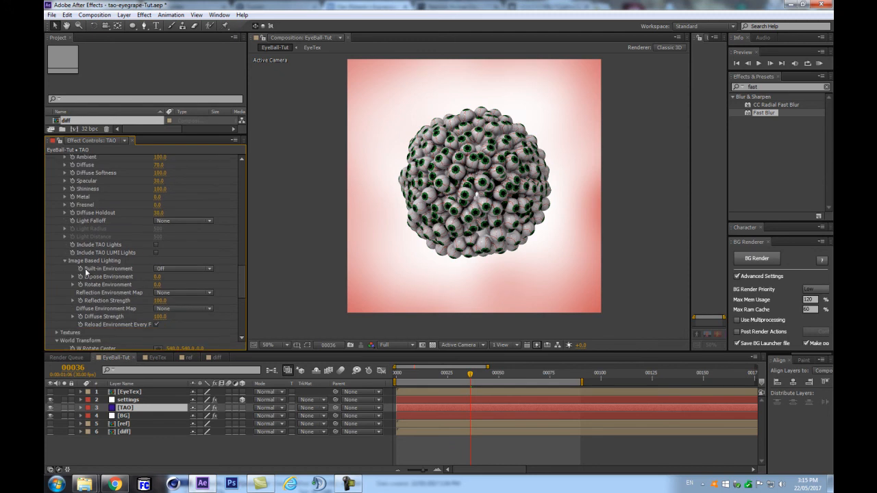
Step: Try the Church Interior built-in environment on the sphere, checking it at 100% and 50%
click(198, 270)
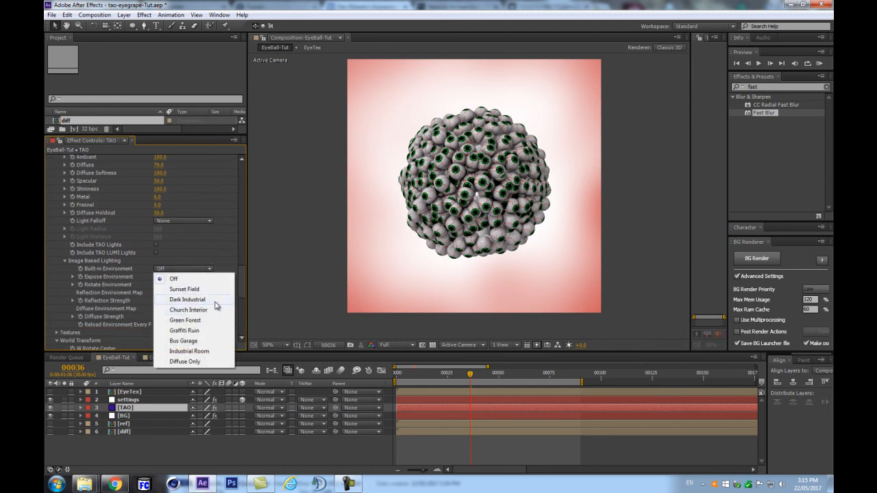
click(211, 310)
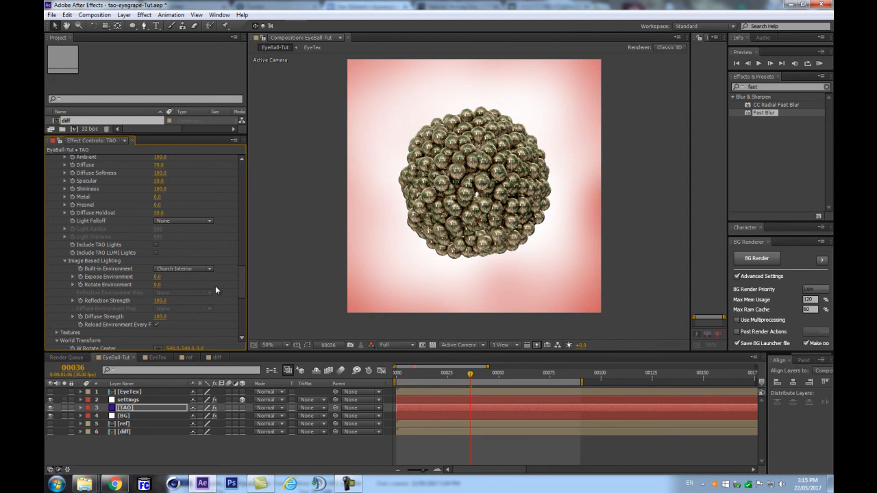
key(period)
key(comma)
key(period)
key(comma)
Step: Set the Built-in Environment back to Off
click(175, 269)
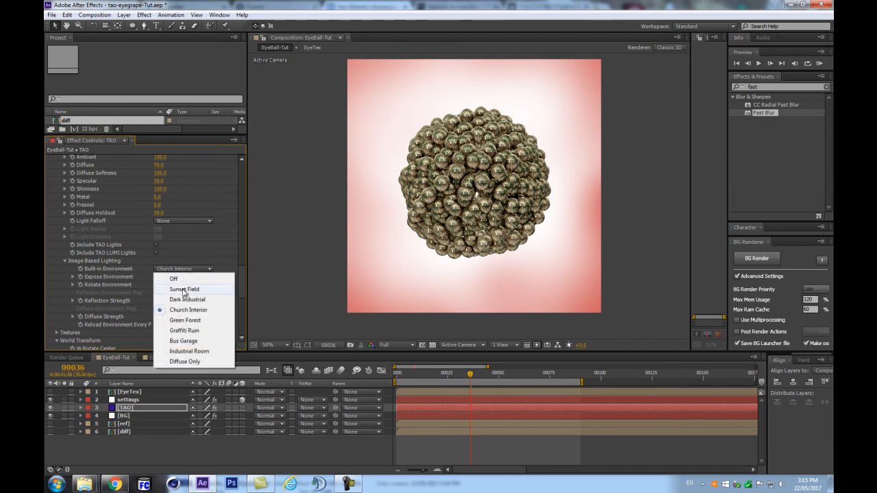
click(189, 279)
scroll(166, 301, down, 1)
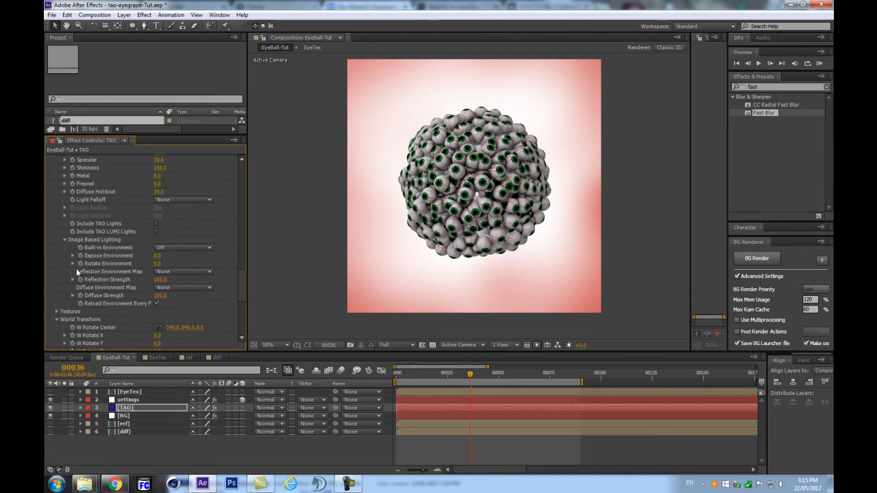
Step: Use 5. ref as the reflection environment map and 6. diff as the diffuse map
click(188, 273)
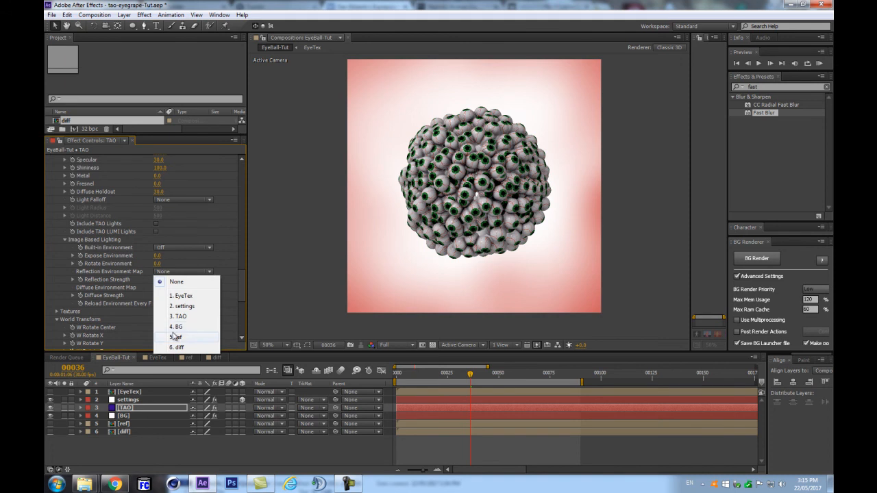
click(177, 338)
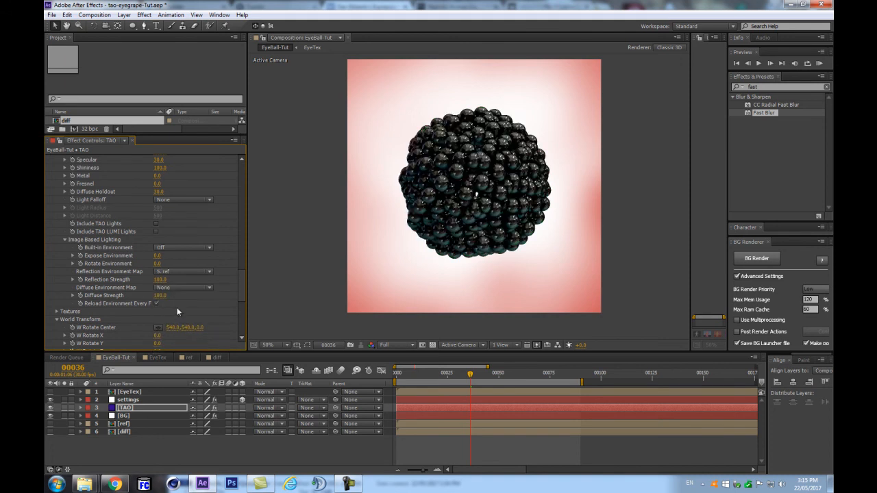
click(164, 287)
click(177, 363)
Step: Set Reflection Strength to 10
scroll(421, 222, up, 1)
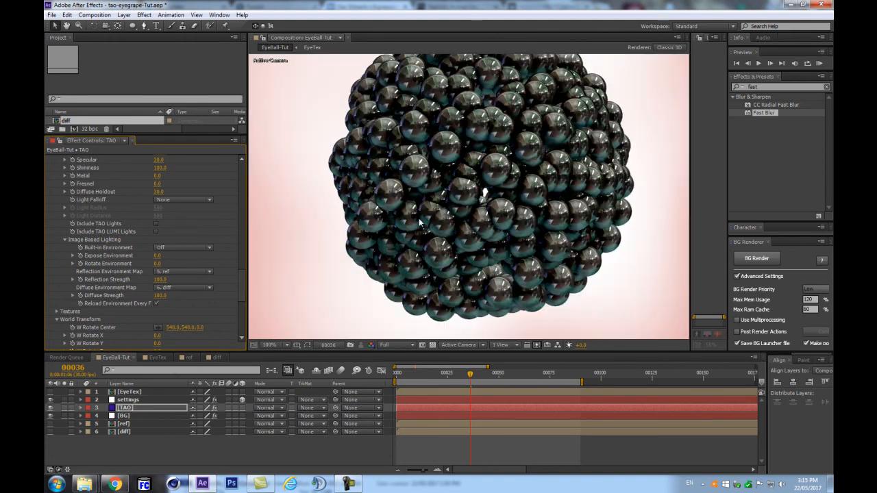
scroll(414, 220, up, 1)
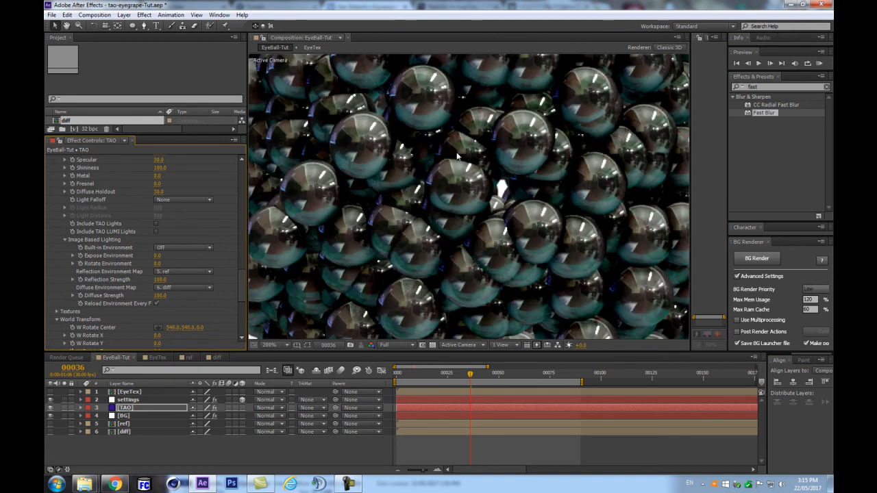
scroll(510, 191, down, 1)
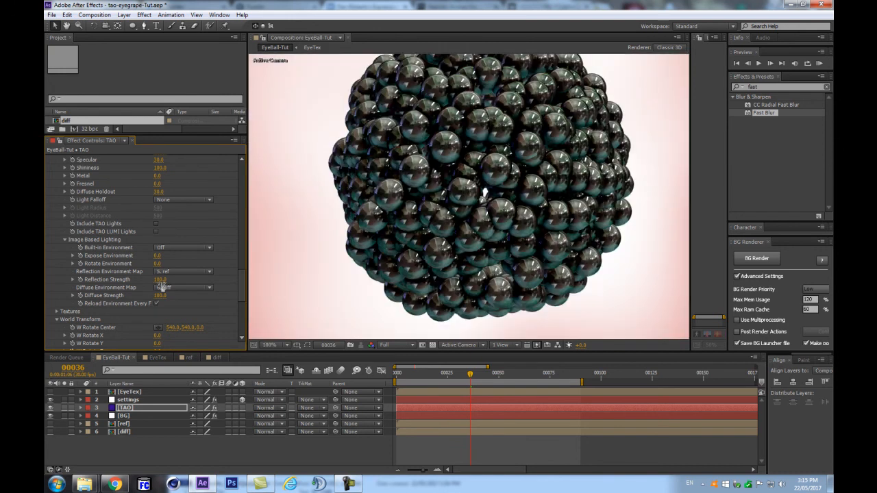
click(160, 280)
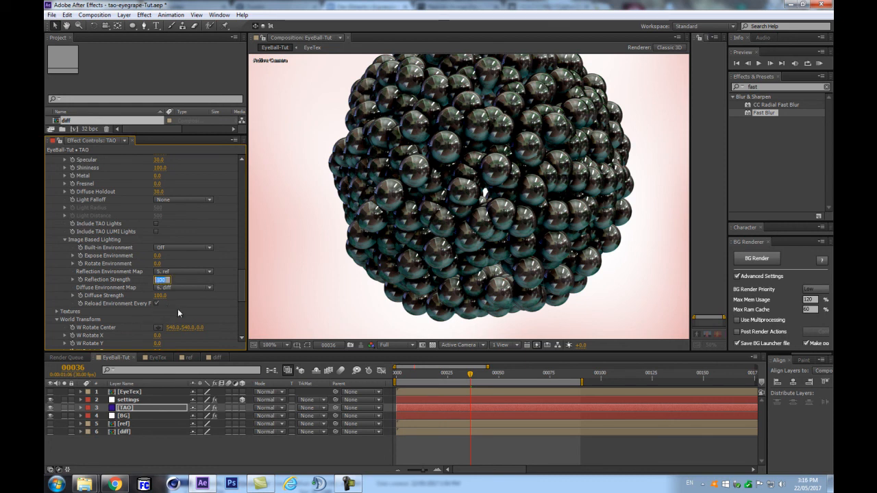
text(10)
key(Return)
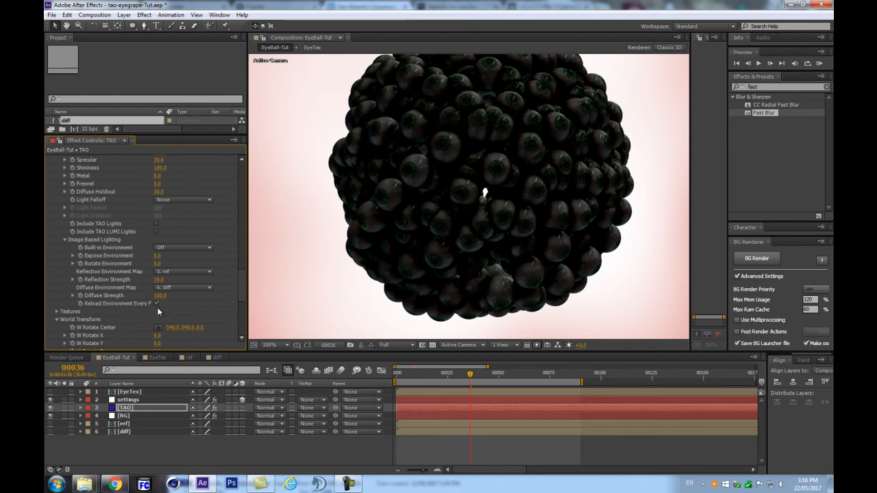
Step: Set Diffuse Strength to 333
scroll(406, 237, down, 1)
scroll(406, 237, up, 1)
scroll(408, 237, down, 1)
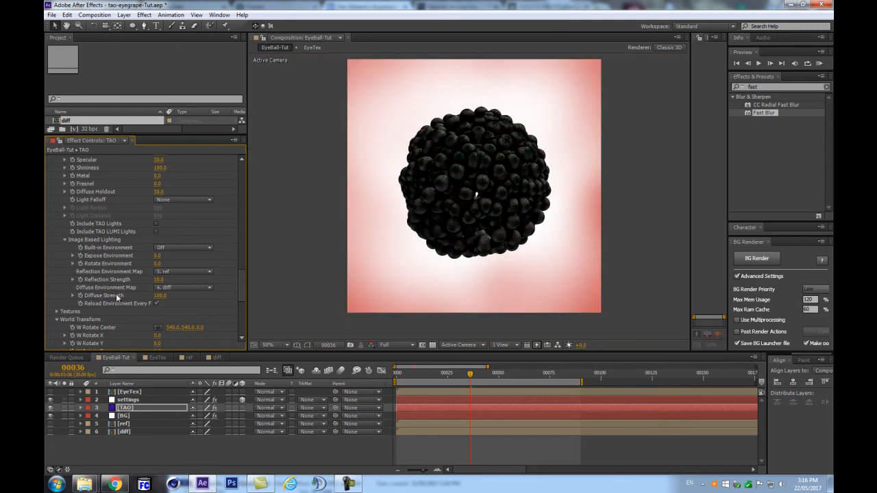
scroll(452, 194, up, 1)
drag(474, 170, 441, 245)
drag(451, 218, 458, 188)
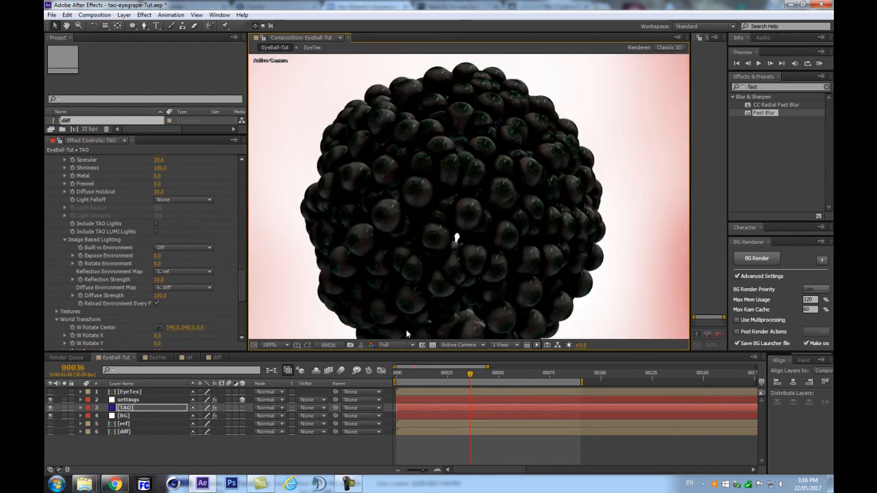
scroll(431, 140, down, 1)
scroll(442, 170, up, 1)
scroll(441, 198, down, 1)
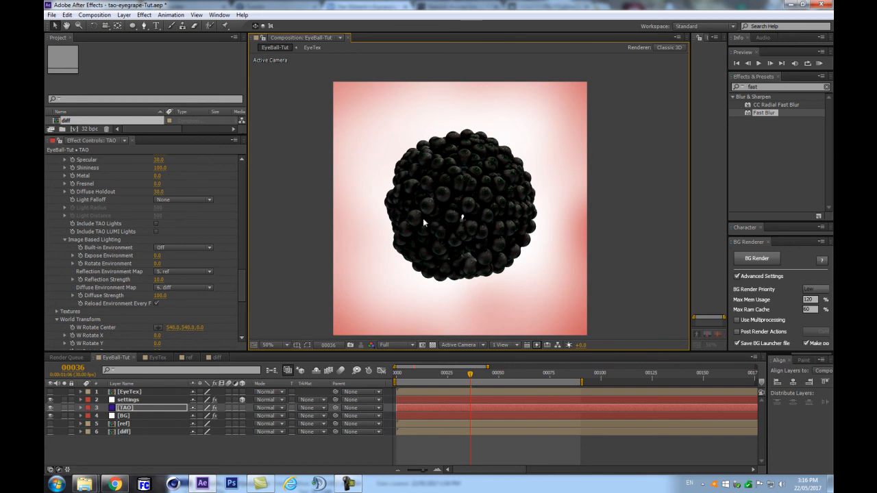
click(161, 296)
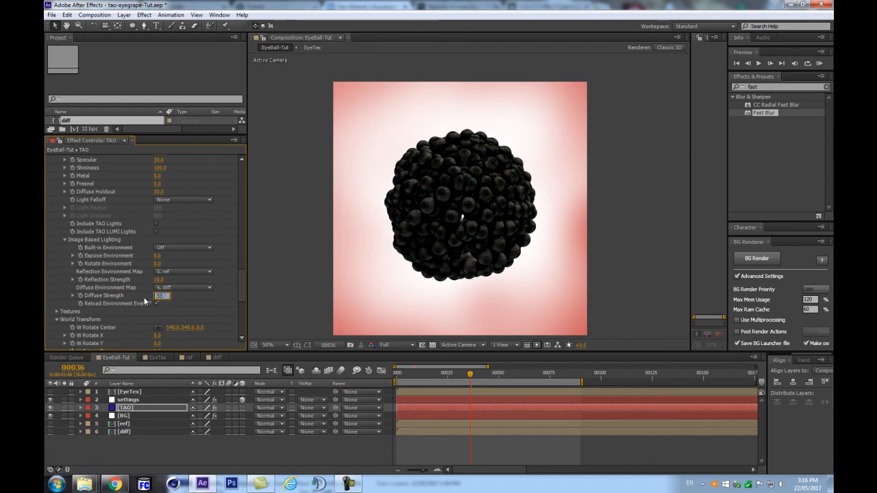
text(333)
key(Return)
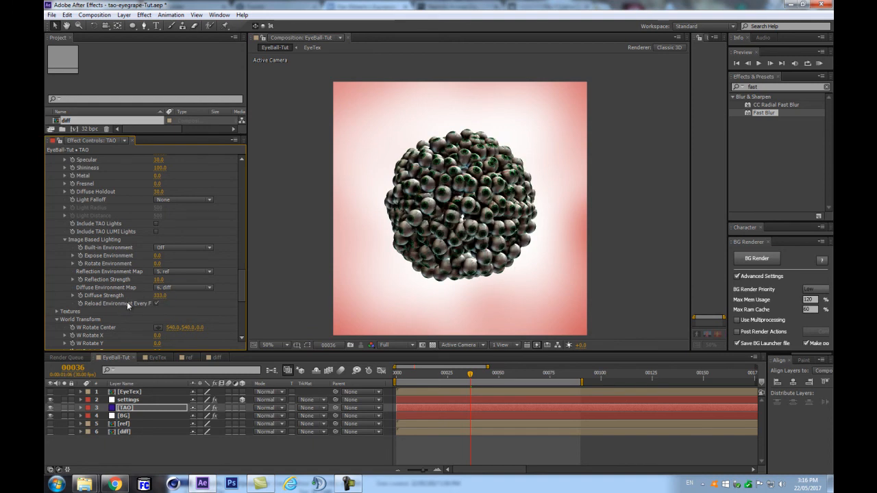
Step: Set Fresnel to 55
scroll(455, 163, up, 1)
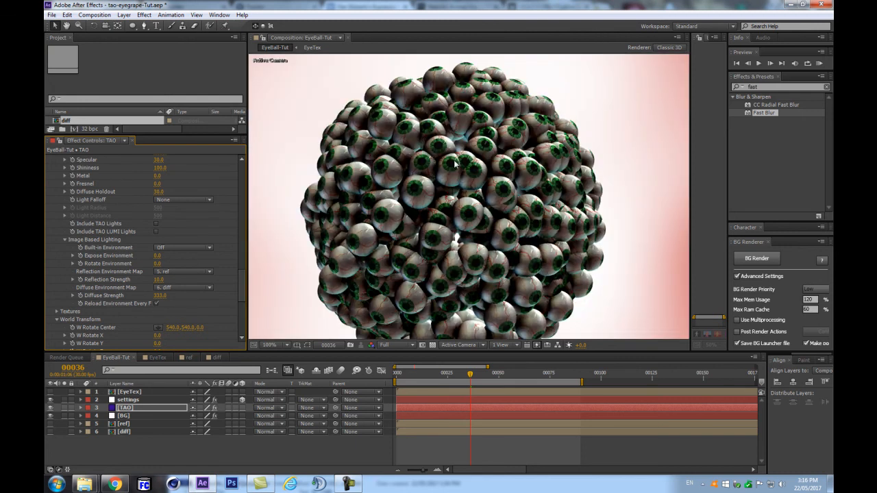
key(comma)
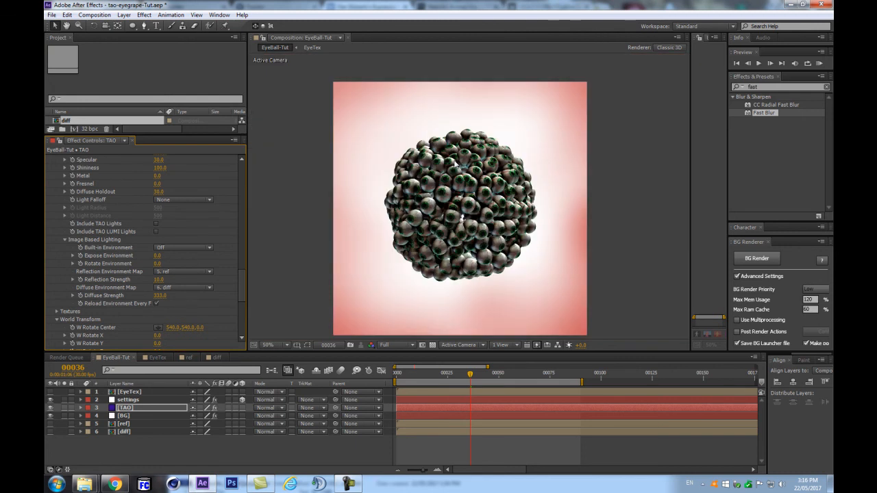
key(period)
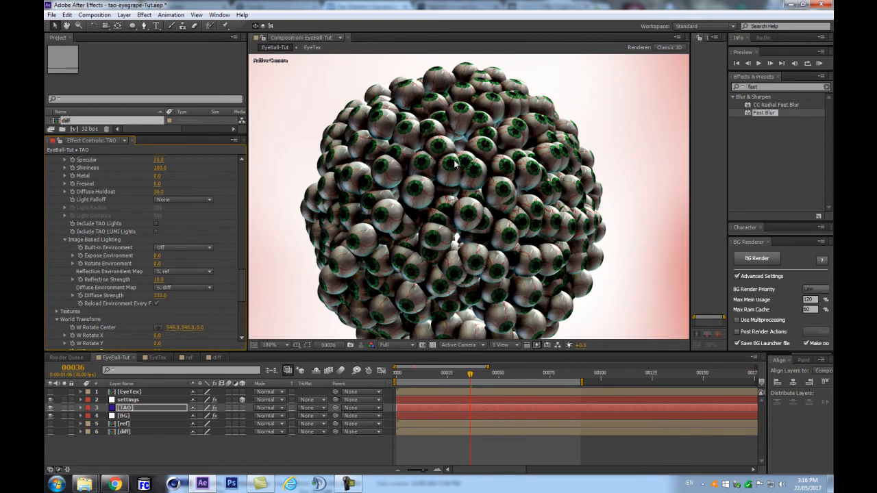
click(157, 183)
text(55)
key(Return)
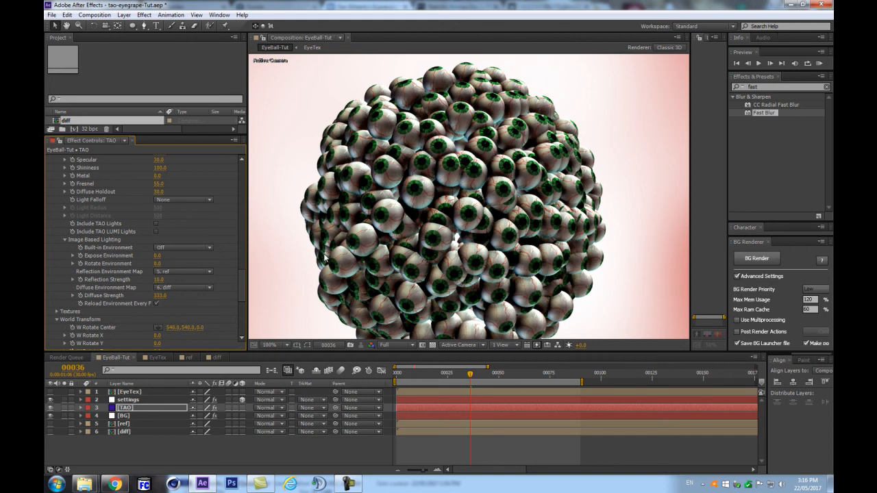
scroll(473, 211, down, 4)
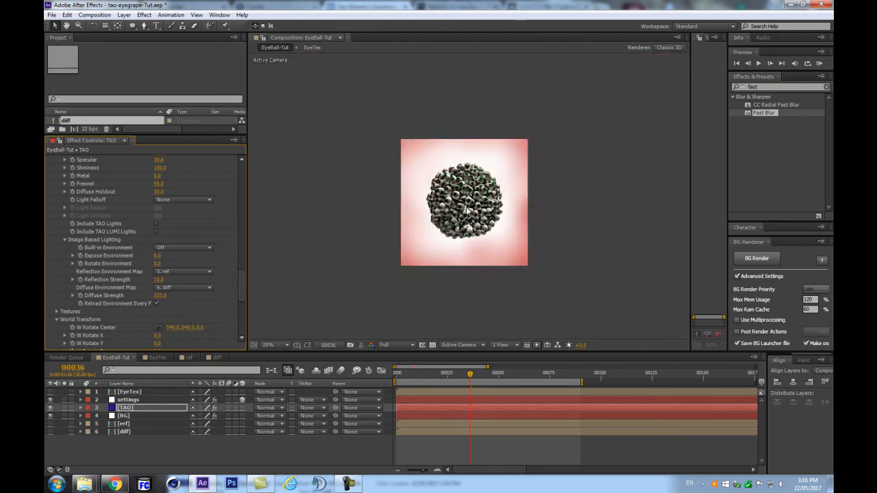
scroll(466, 210, up, 2)
scroll(489, 212, up, 2)
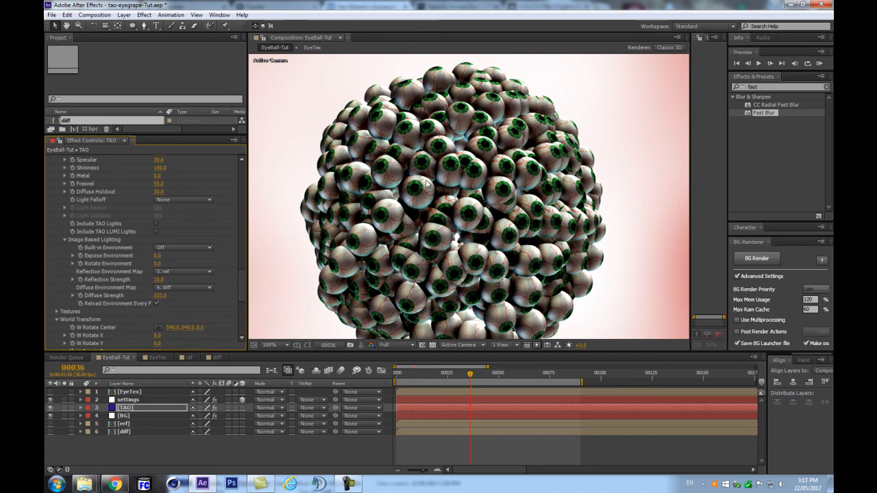
Step: Try a Fresnel of 0 for comparison, then restore it to 55
scroll(452, 204, down, 4)
scroll(450, 201, up, 4)
drag(160, 186, 161, 183)
key(ctrl+z)
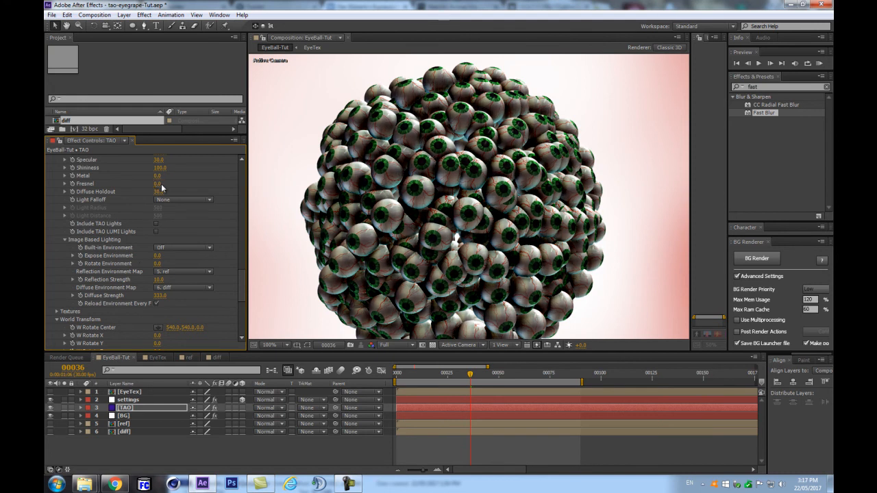
Step: Change the Ambient Occlusion setting from Dither 2 to Off
key(comma)
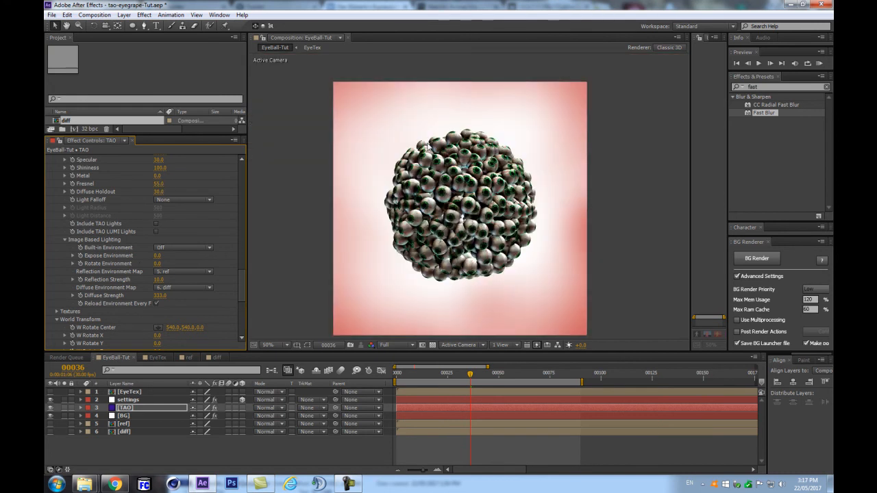
drag(238, 291, 241, 336)
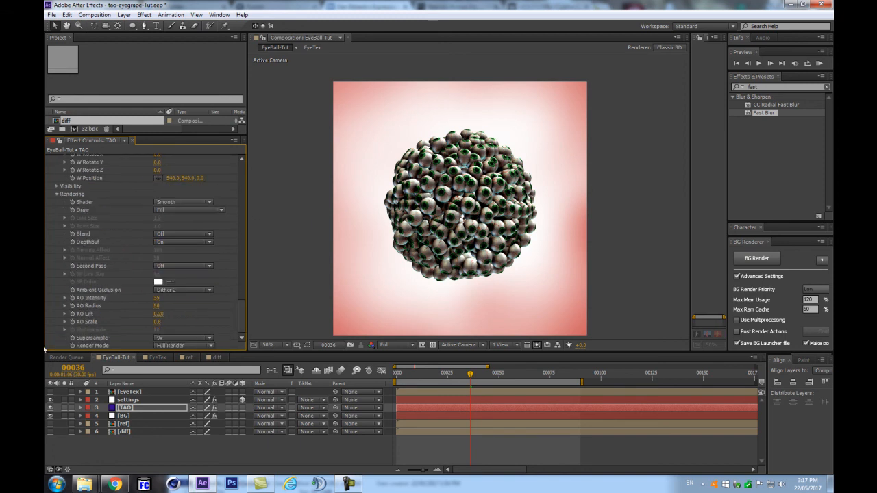
key(period)
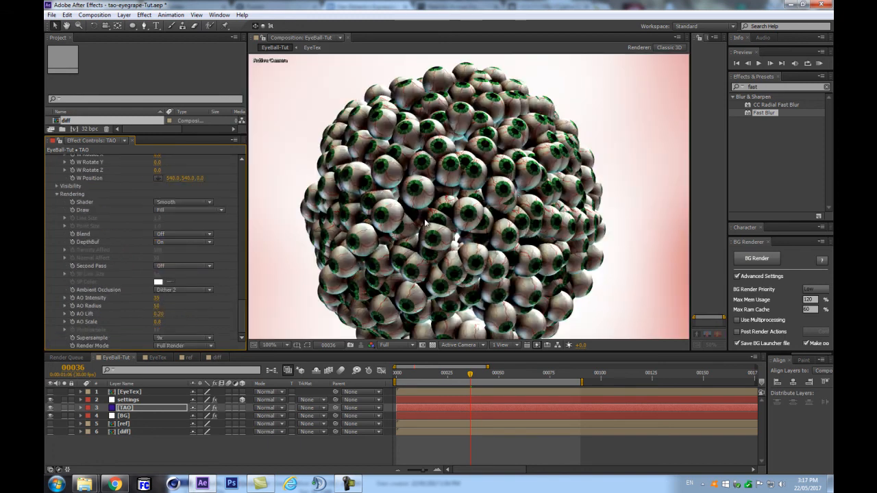
click(188, 291)
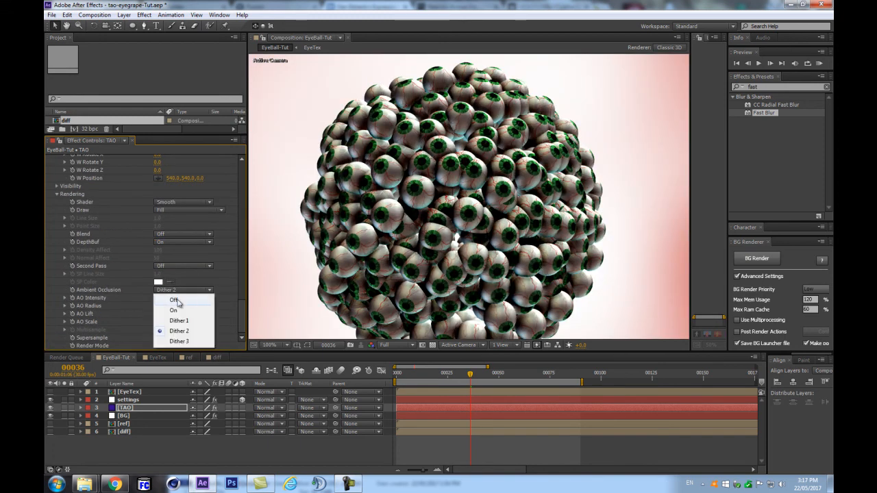
click(177, 301)
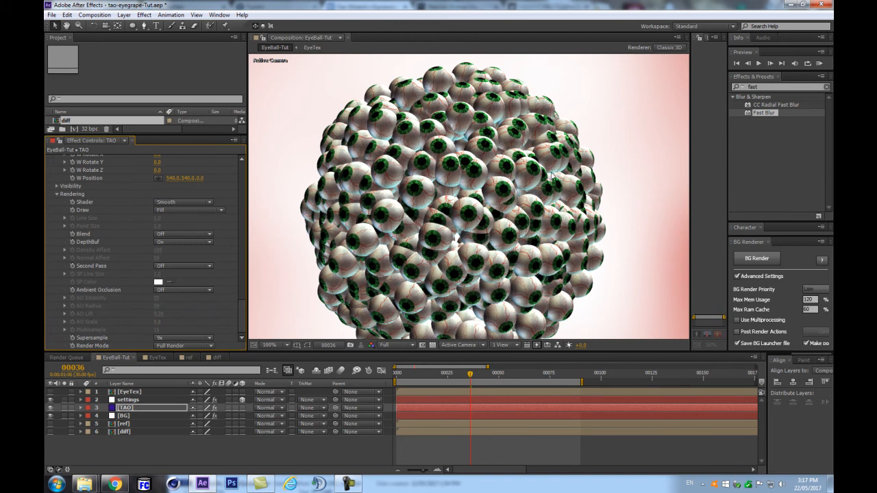
Step: Zoom in on the eyeballs and back out twice to check them without occlusion
key(period)
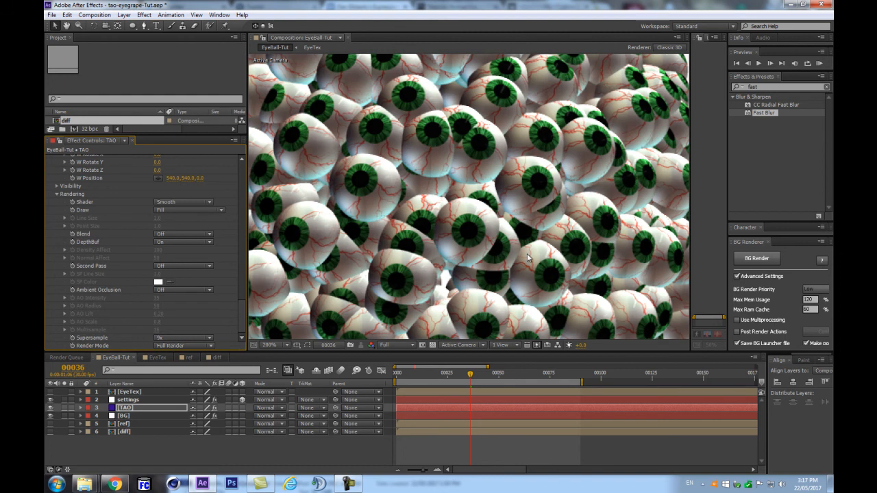
key(comma)
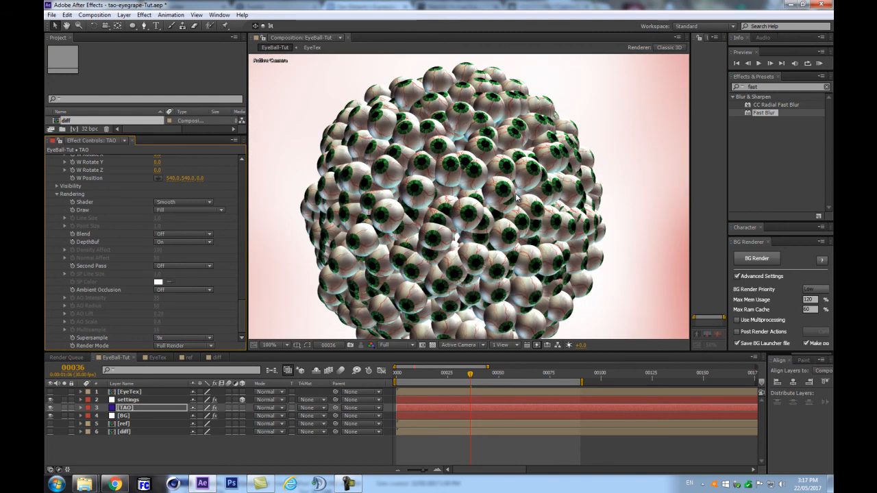
key(period)
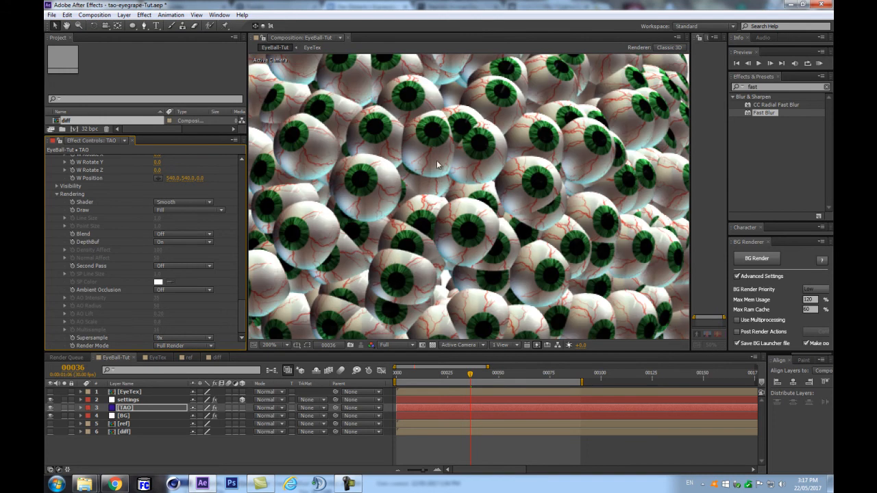
key(comma)
scroll(214, 265, up, 10)
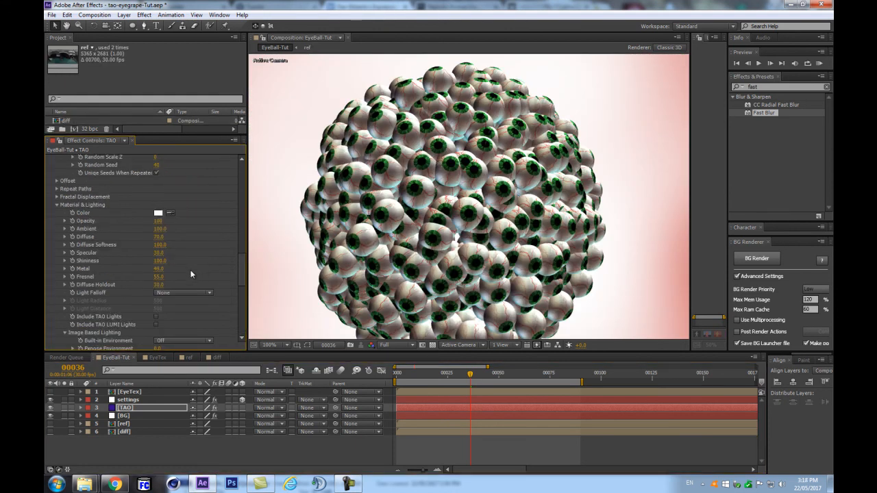
Step: Return Metal to 0 and, after testing a higher value, Diffuse Holdout to 30
key(ctrl+z)
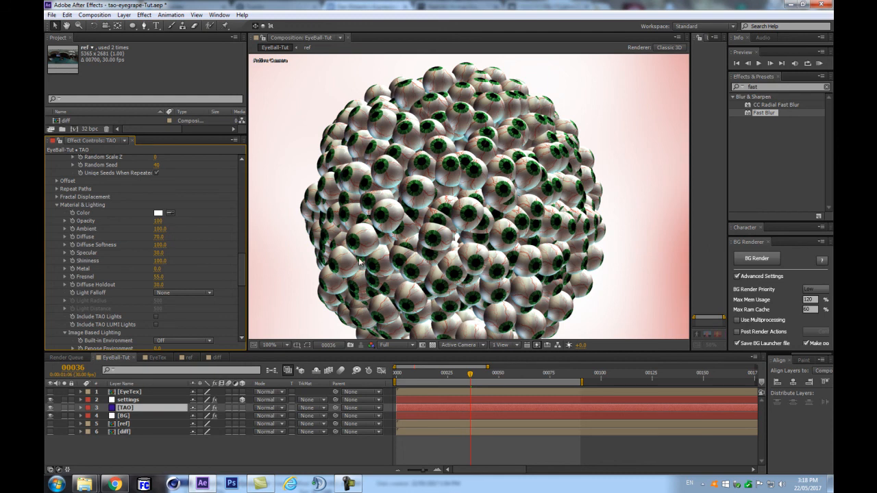
drag(159, 285, 174, 282)
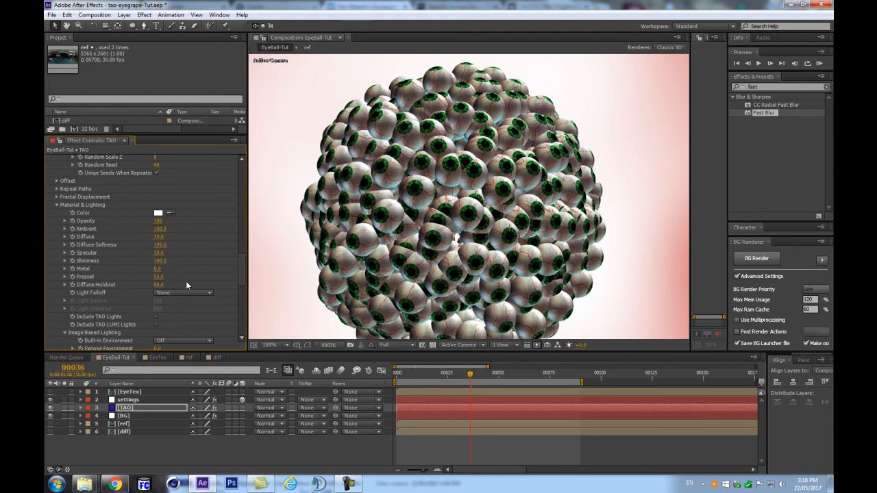
key(ctrl+z)
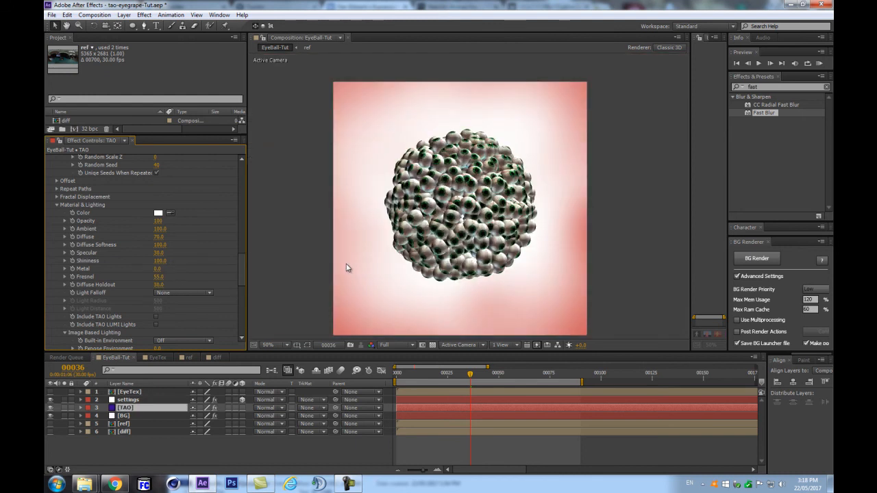
Step: Toggle Include TAO LUMI Lights and start a new light with Ctrl+Alt+Shift+L
key(.)
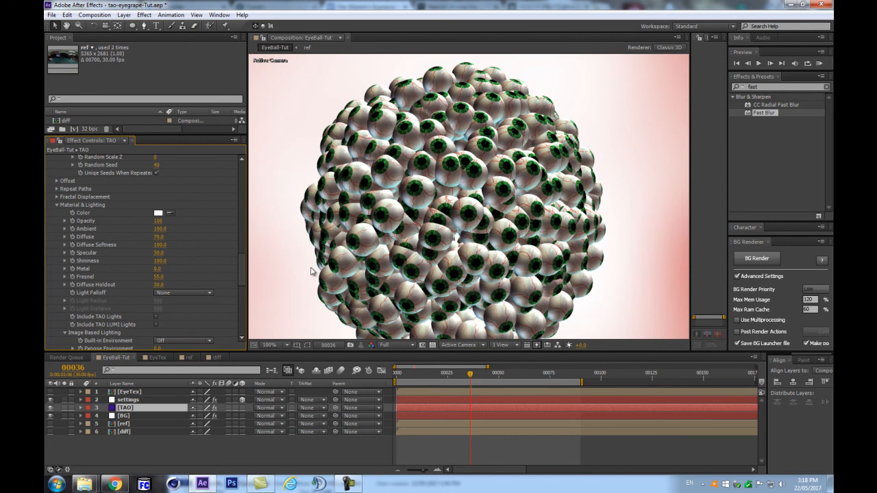
scroll(232, 289, down, 3)
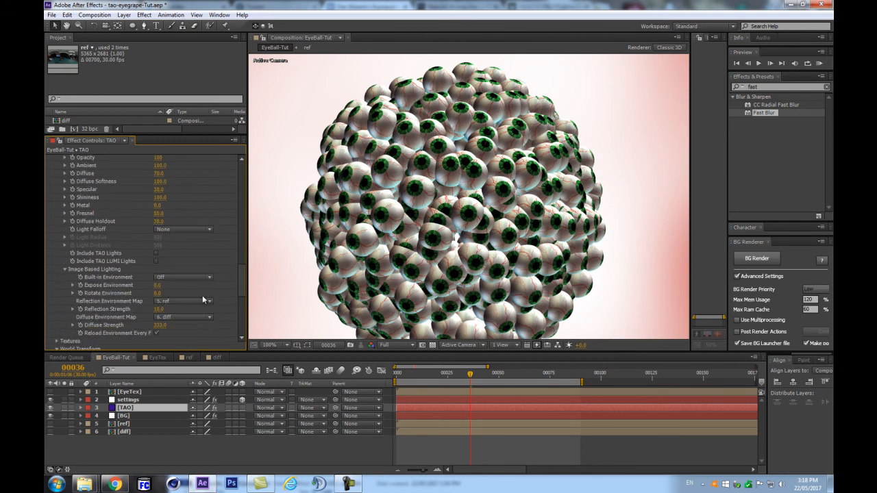
key(.)
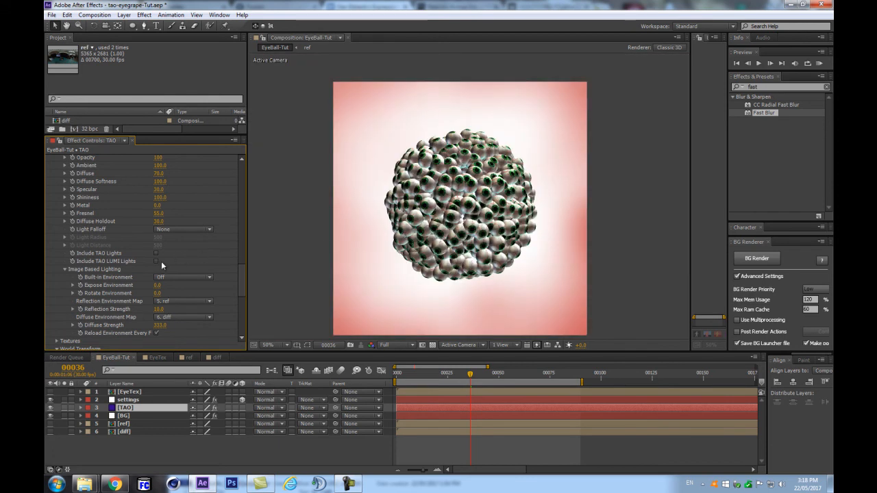
key(Return)
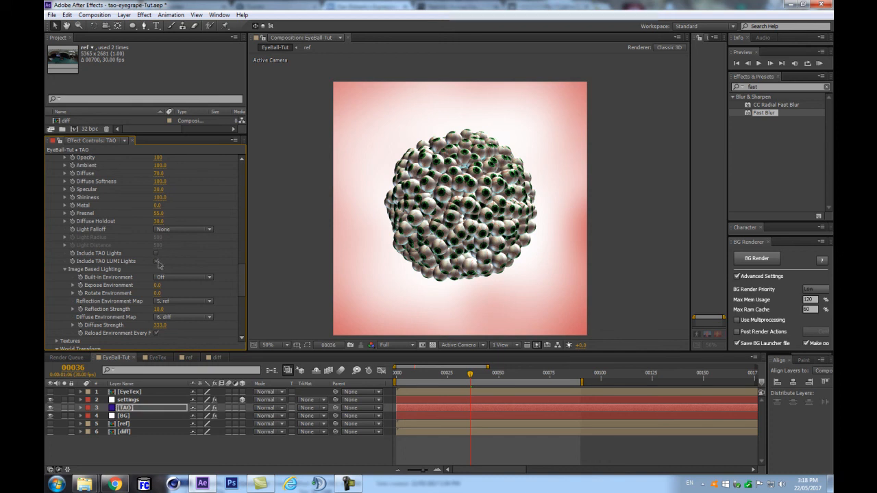
click(156, 261)
click(138, 449)
key(ctrl+alt+shift+l)
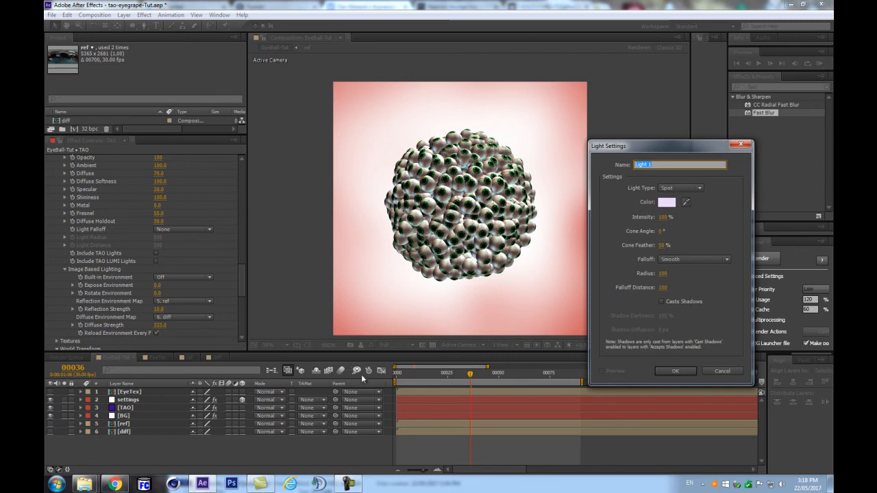
Step: Create a red (C6102E) Point light named TAO LUMI
click(677, 189)
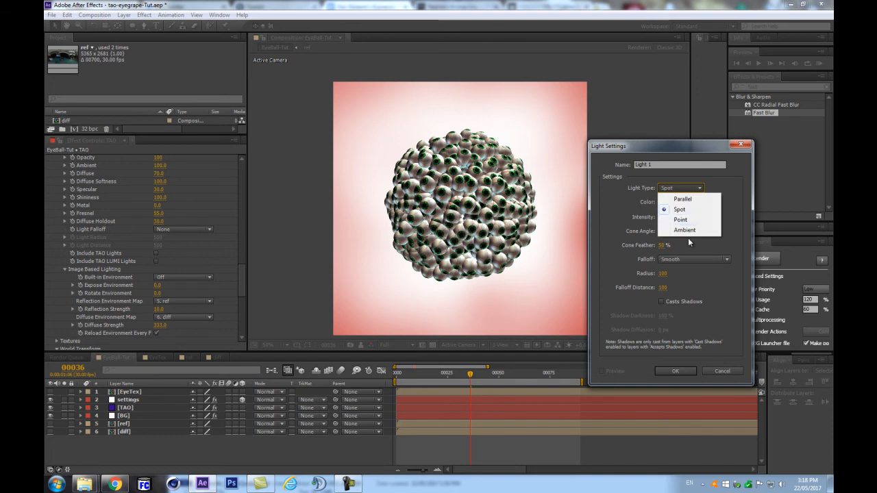
click(682, 219)
click(667, 202)
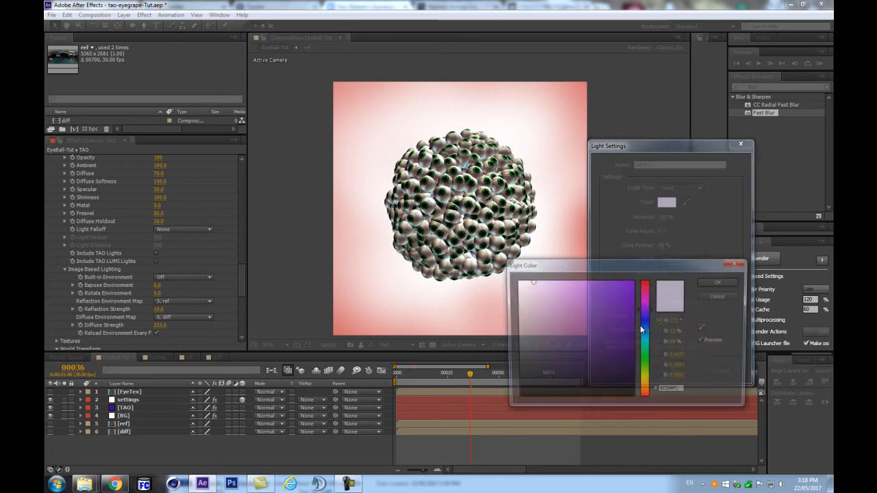
click(644, 285)
click(624, 292)
click(630, 317)
click(643, 283)
mouse_move(617, 304)
mouse_down()
mouse_move(613, 313)
mouse_move(629, 308)
mouse_up()
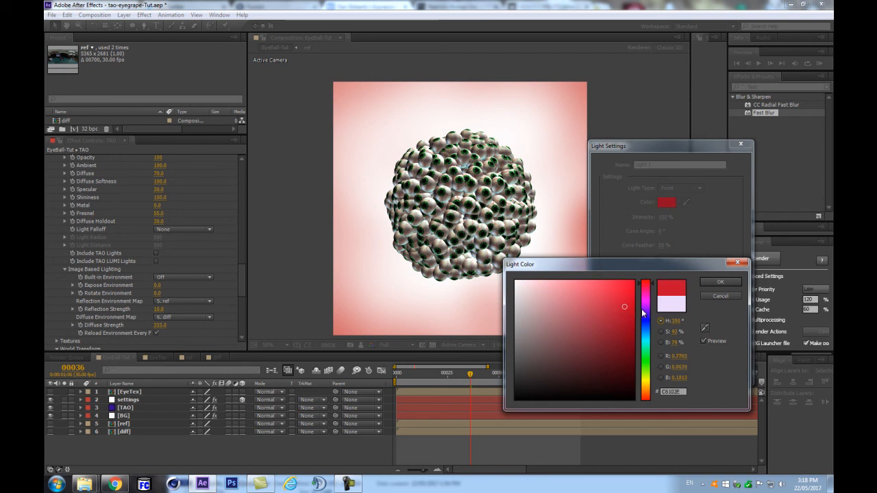
click(721, 283)
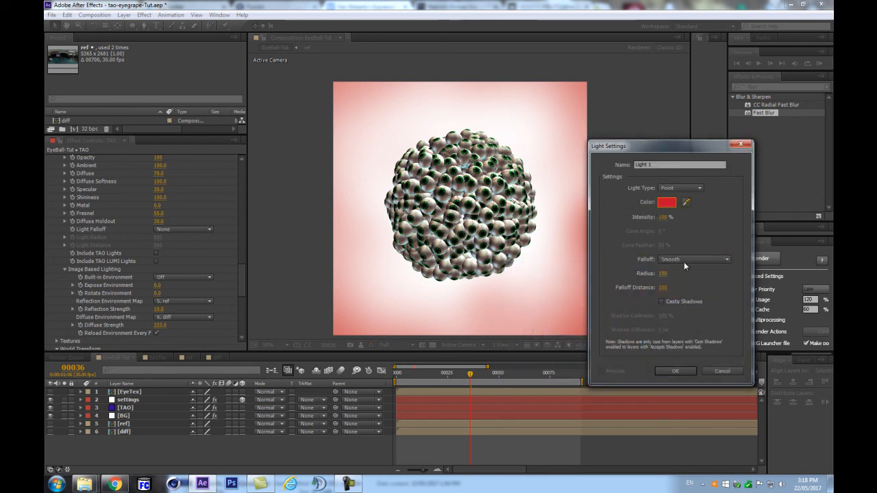
text(TAO LUMI)
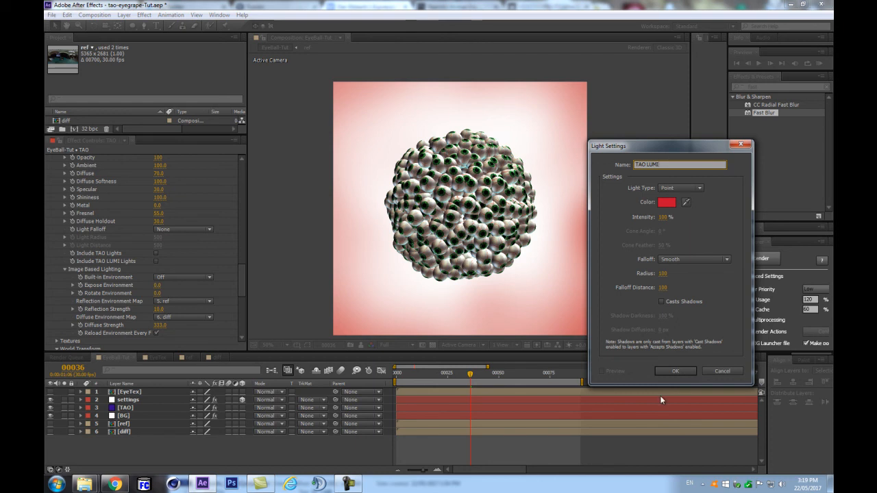
click(681, 376)
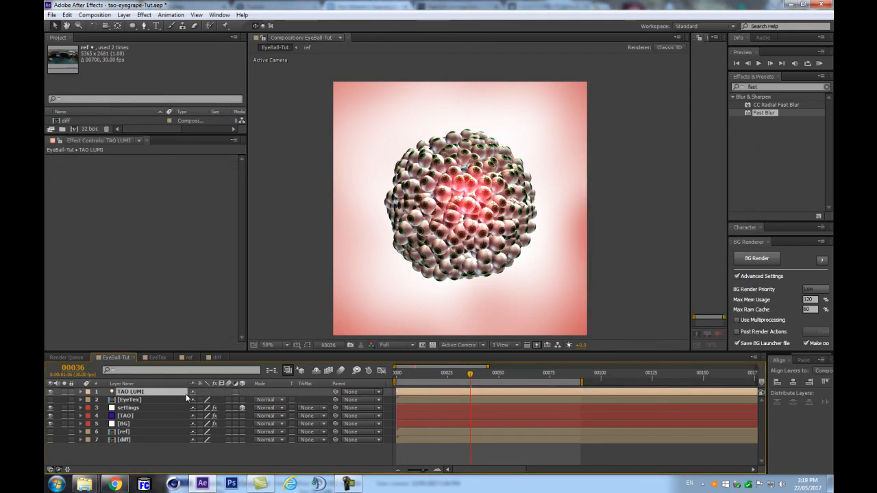
Step: Reveal the light's Position, trying a rename to 'light' and undoing it
key(p)
key(Return)
key(BackSpace)
text(light)
key(Return)
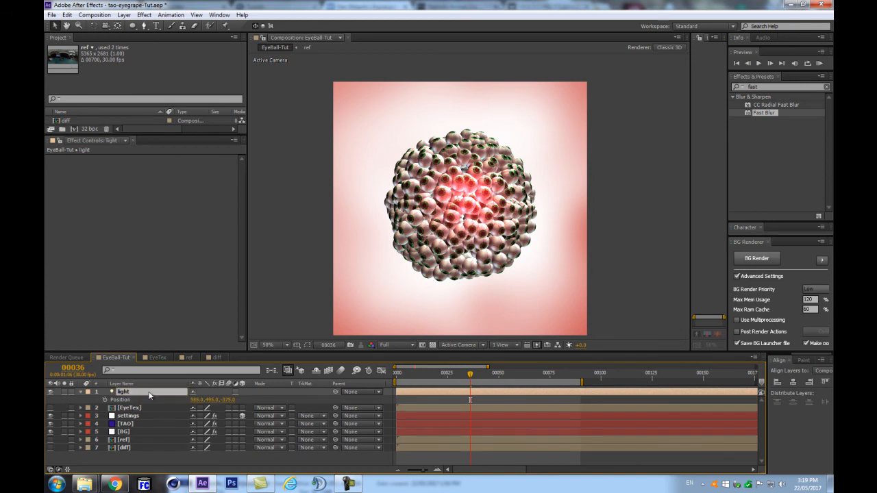
key(ctrl+z)
Step: Shift the light's X position to 625 and drag it up-right over the sphere
scroll(468, 199, up, 2)
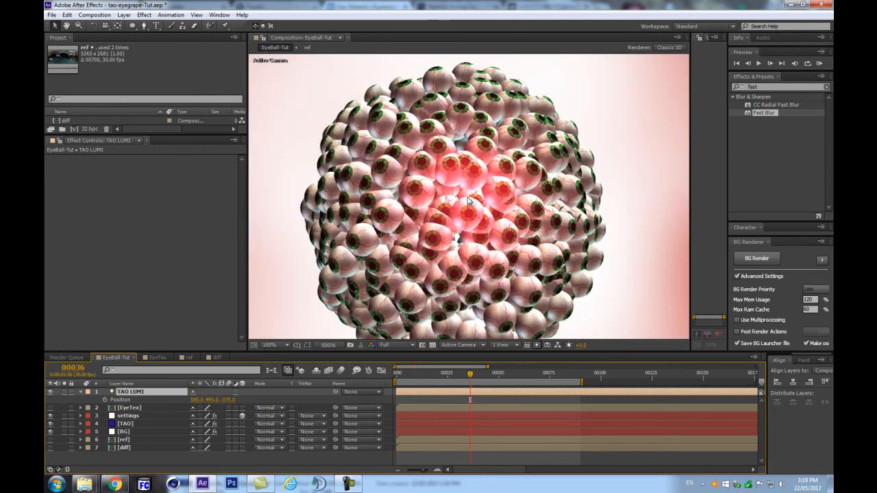
scroll(490, 163, down, 4)
scroll(513, 194, up, 2)
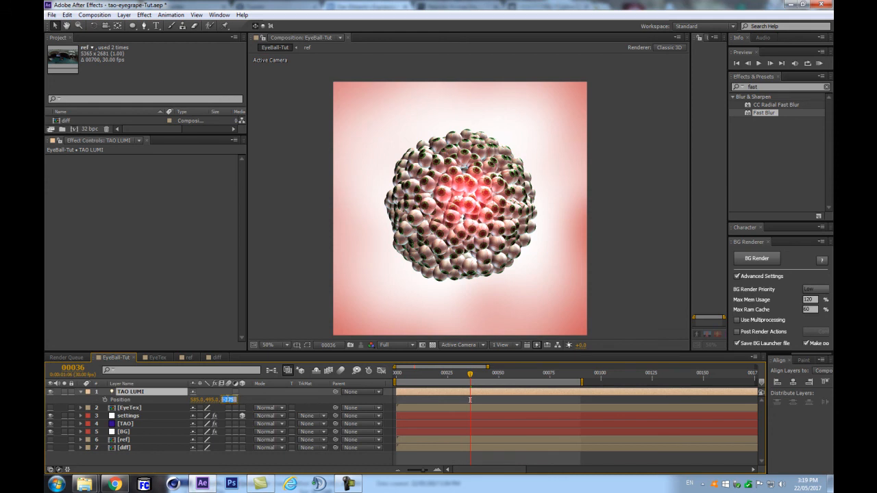
click(227, 402)
key(ctrl+z)
drag(194, 400, 208, 403)
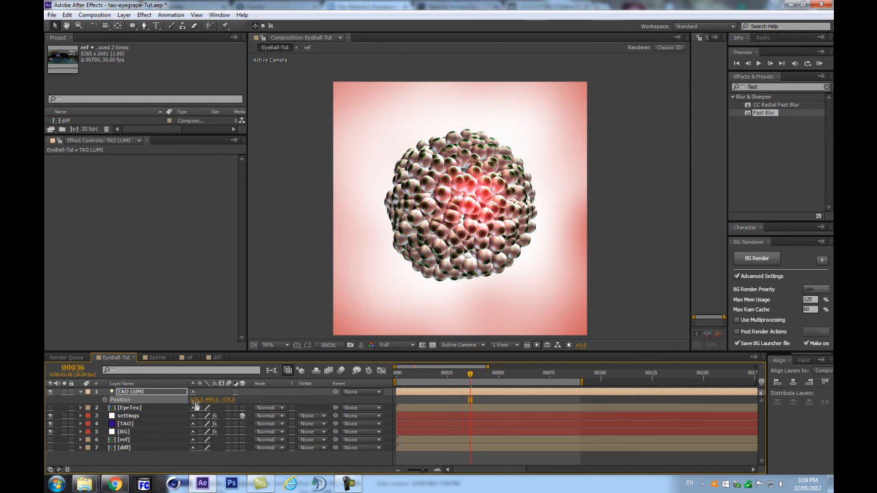
key(period)
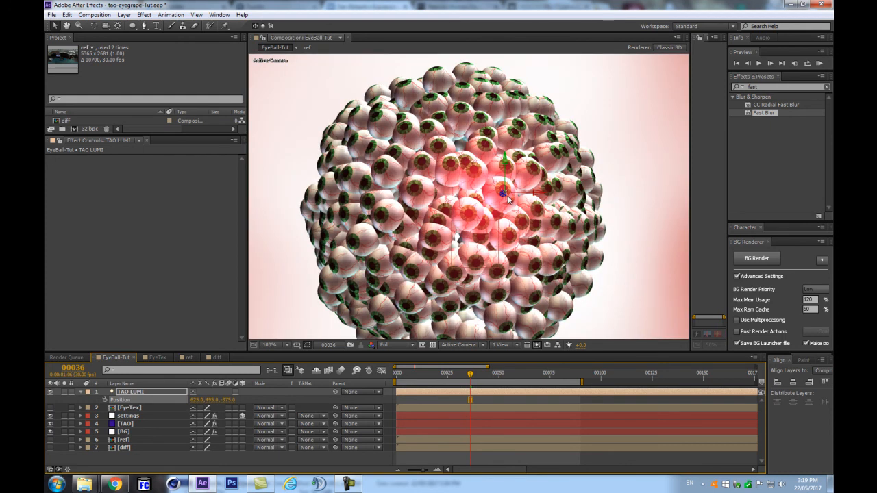
drag(504, 194, 578, 135)
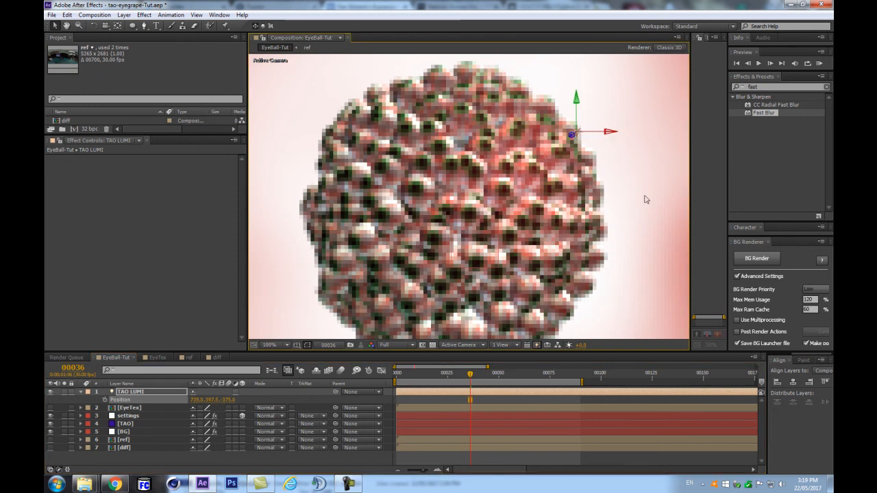
key(comma)
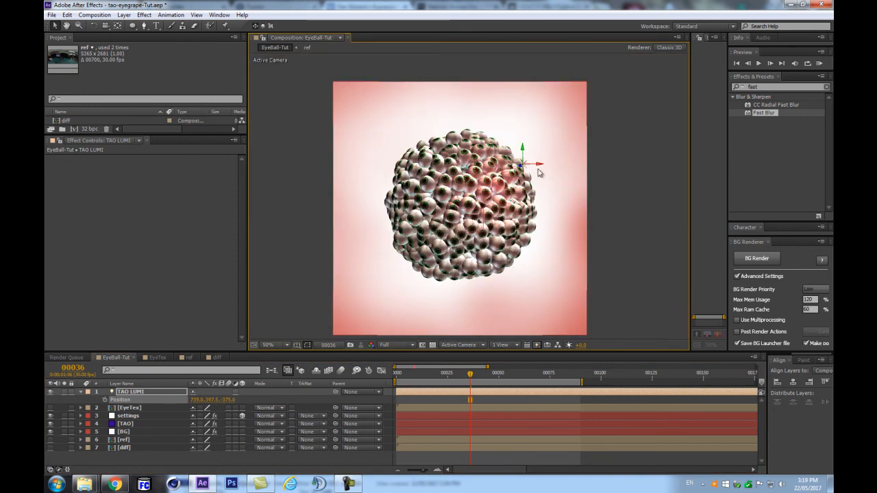
Step: Set the light's Z position to 0, then -400, and raise its Intensity to 205%
click(228, 400)
text(0)
key(Return)
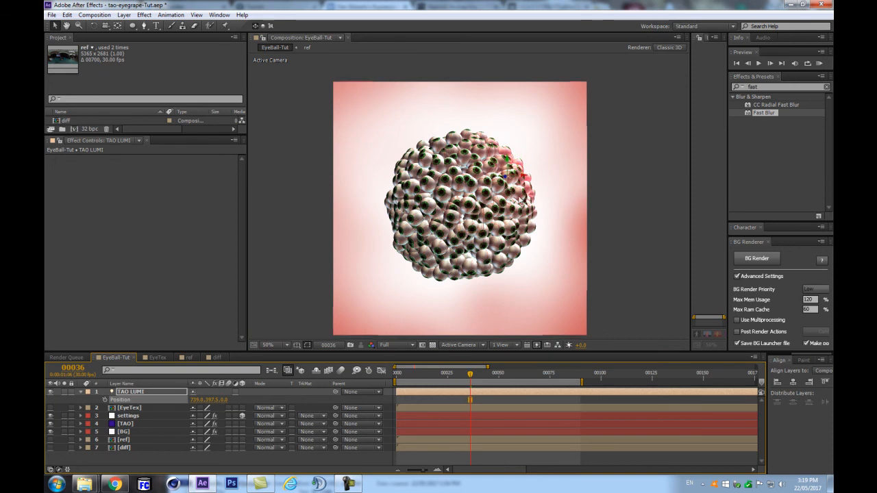
click(226, 401)
text(-400)
key(Return)
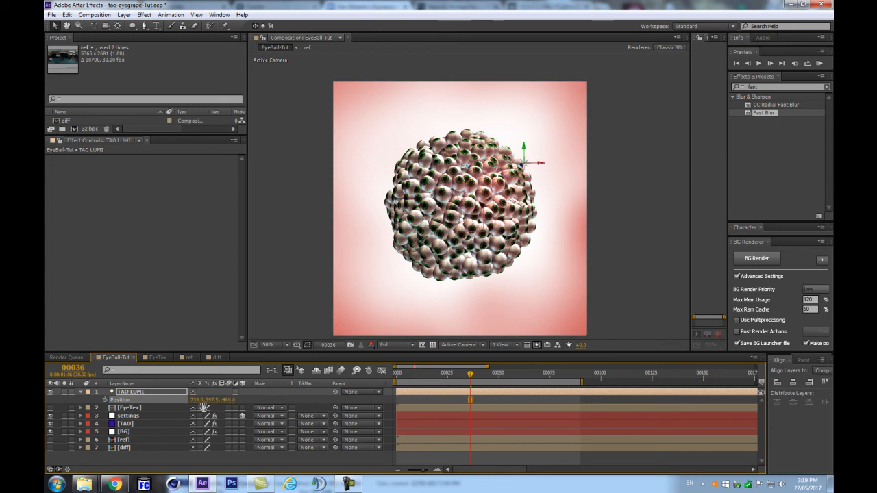
key(a)
key(a)
drag(196, 409, 239, 405)
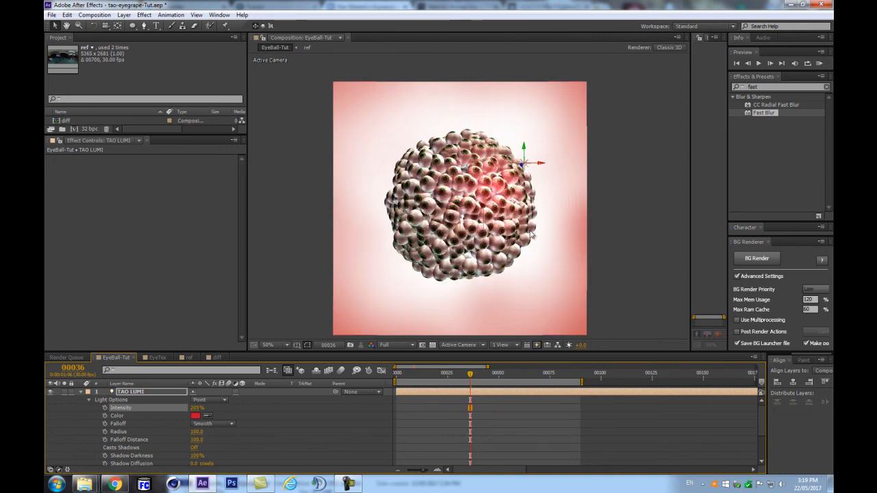
Step: Move the light right of the sphere and let TAO receive TAO LUMI lights
drag(542, 166, 567, 163)
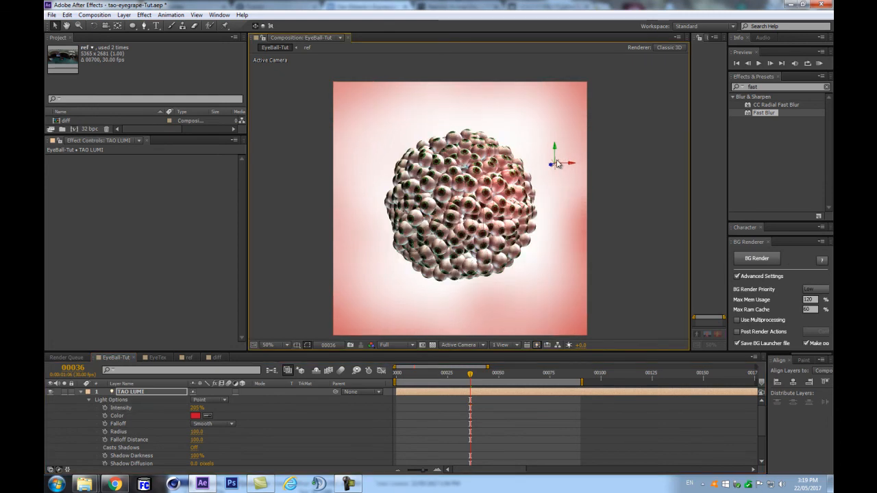
scroll(142, 398, down, 3)
scroll(142, 399, down, 3)
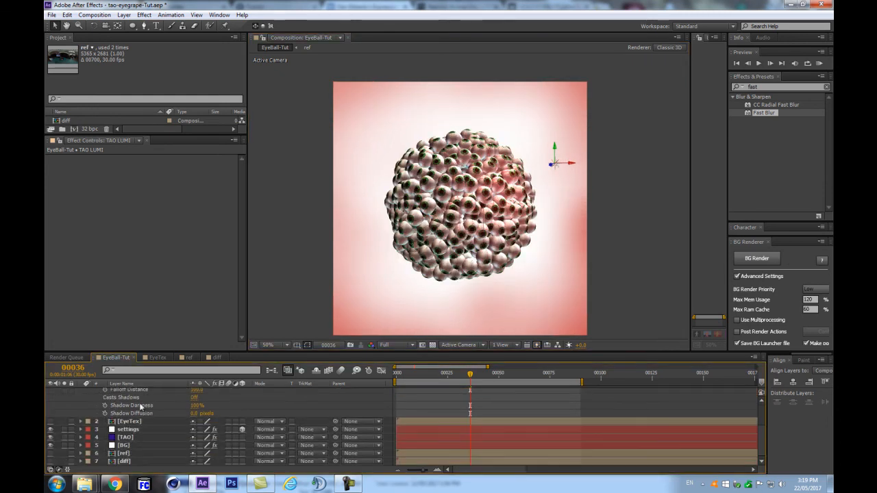
click(134, 437)
scroll(241, 336, down, 5)
drag(240, 333, 239, 283)
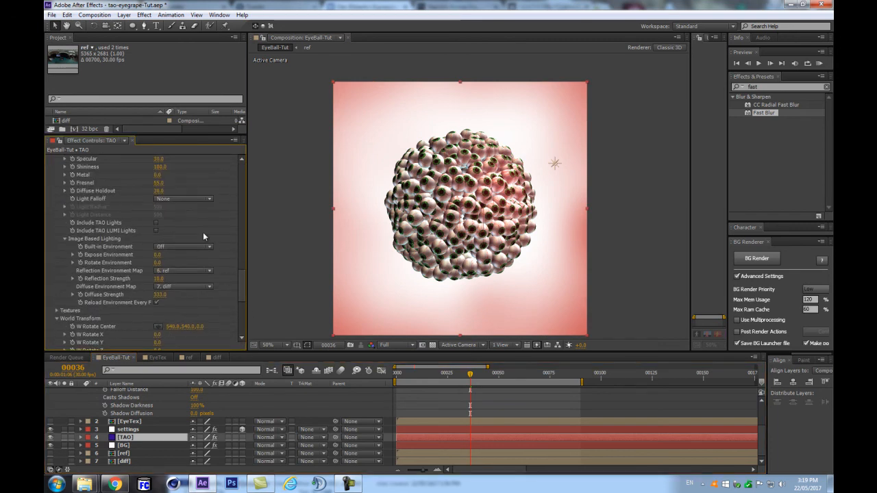
click(155, 231)
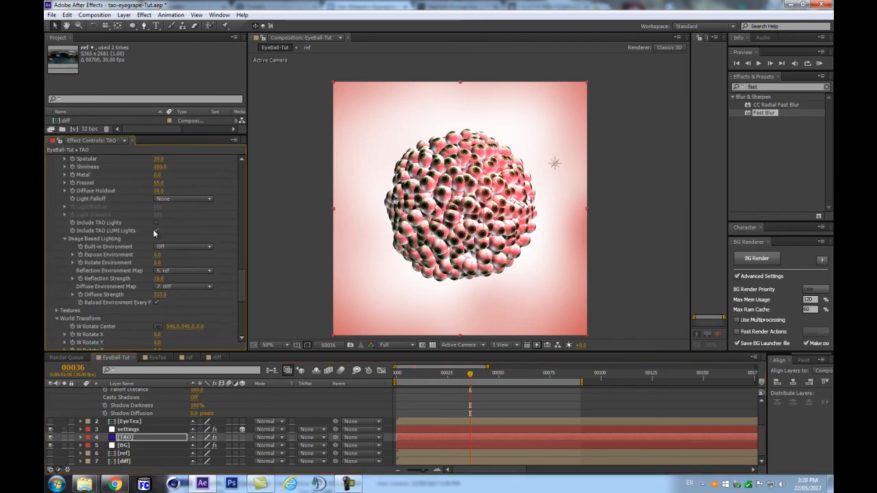
Step: Test a light Radius of 40 and Intensity near 55%, undoing both
click(555, 164)
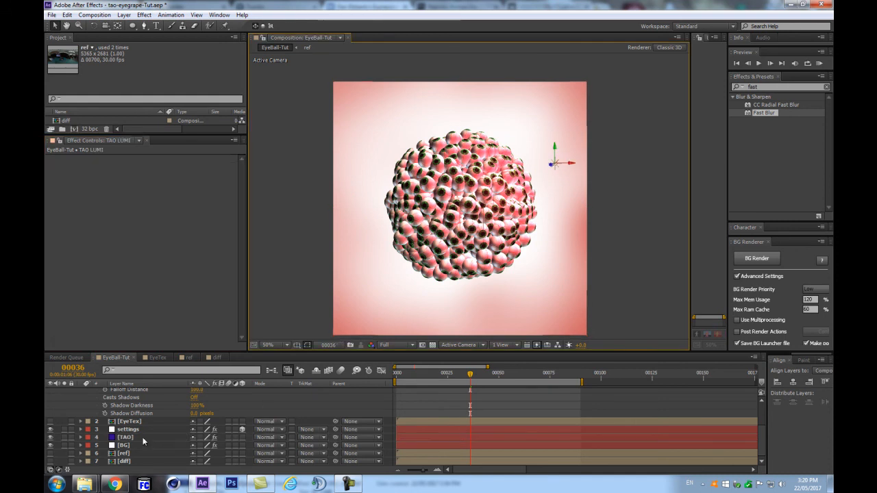
scroll(110, 428, up, 2)
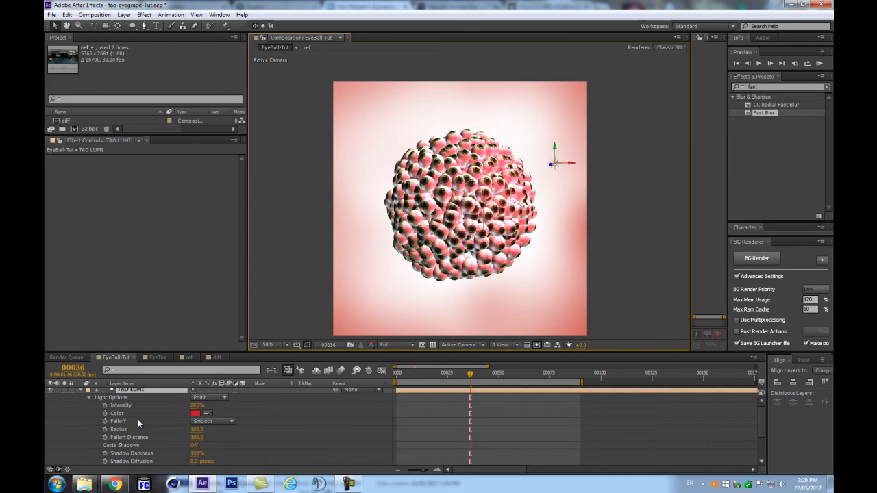
click(197, 429)
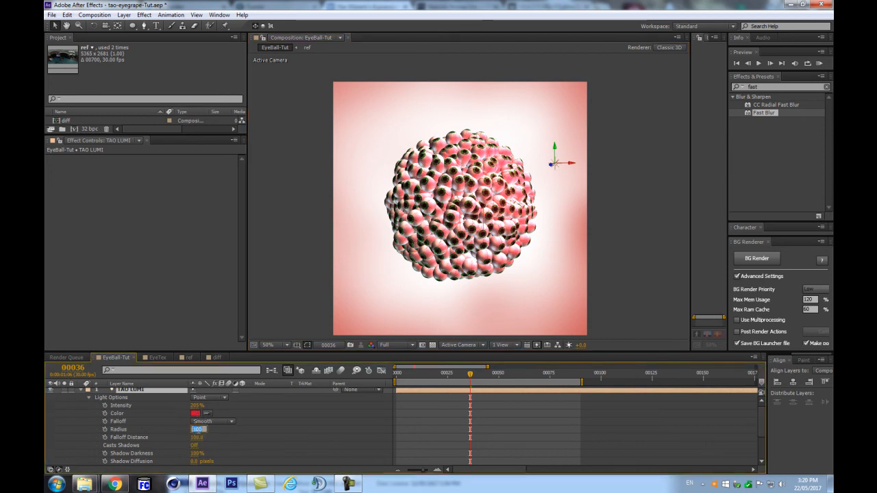
text(40)
key(Return)
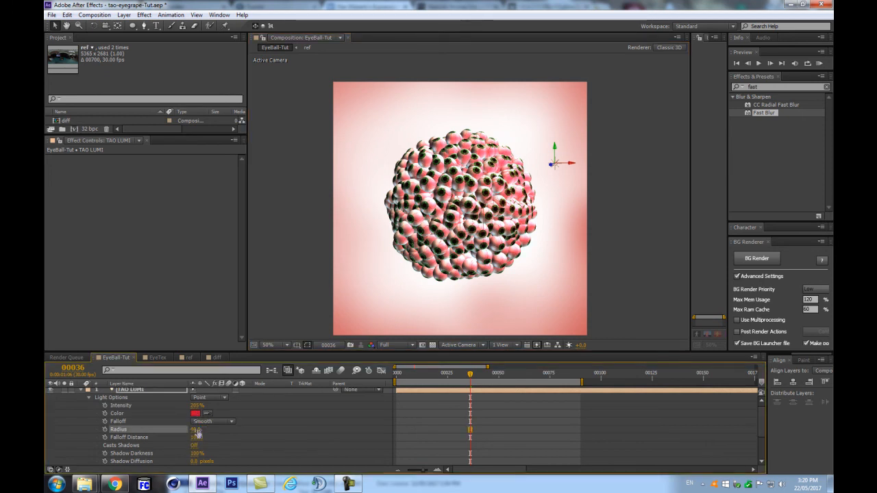
key(ctrl+z)
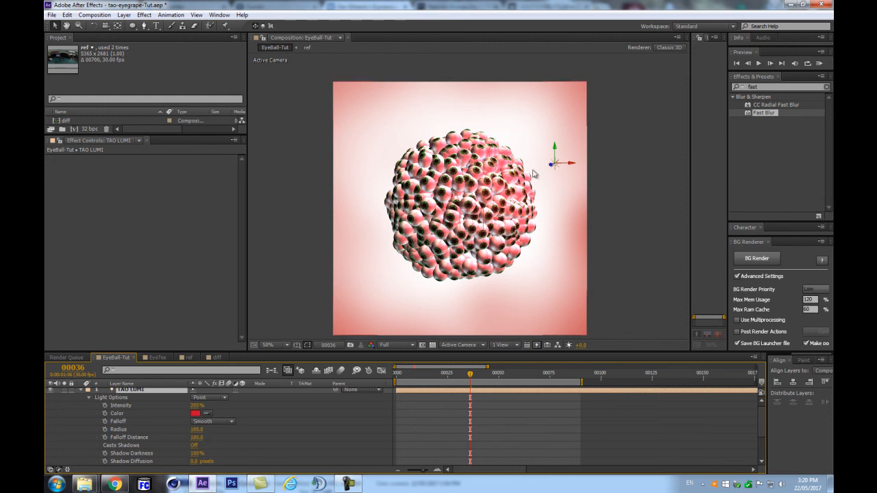
mouse_move(198, 406)
mouse_down()
mouse_move(190, 405)
mouse_move(211, 406)
mouse_up()
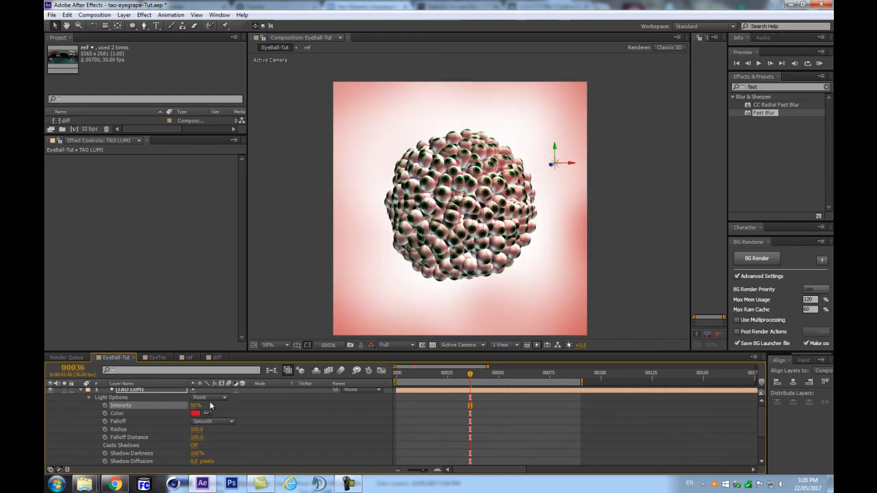
key(ctrl+z)
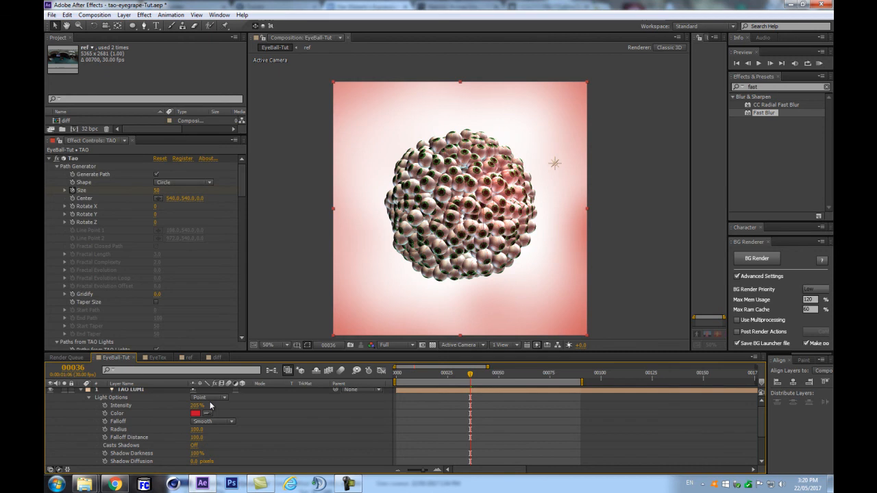
Step: Rename the TAO LUMI light layer to 'light'
click(123, 391)
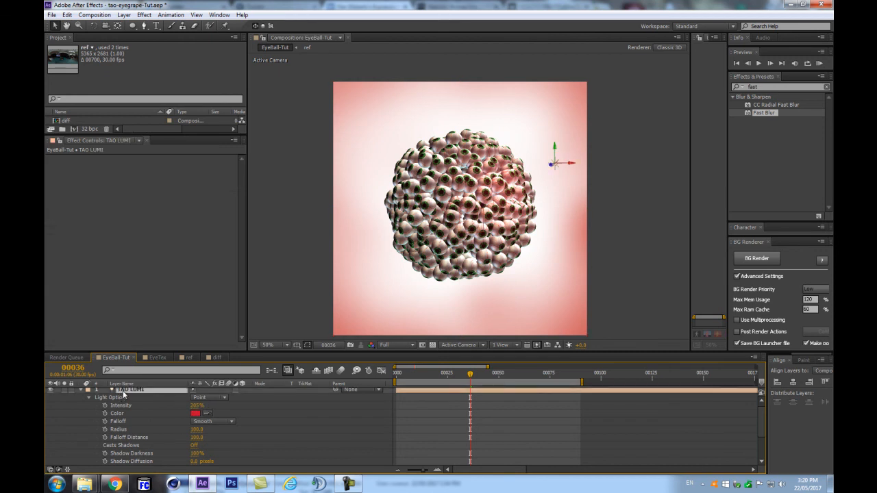
key(Return)
text(light)
key(Return)
Step: Move the light left across the sphere and set its Intensity to 100%
drag(558, 168, 517, 176)
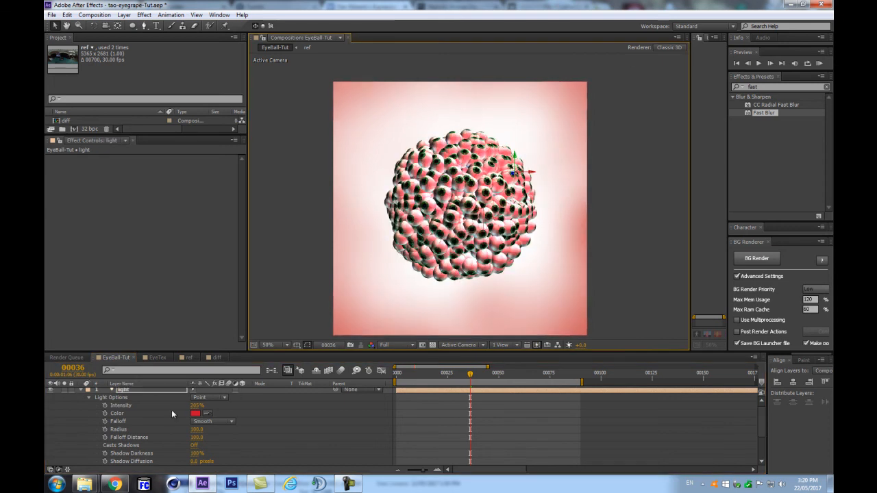
click(197, 406)
text(100)
key(Return)
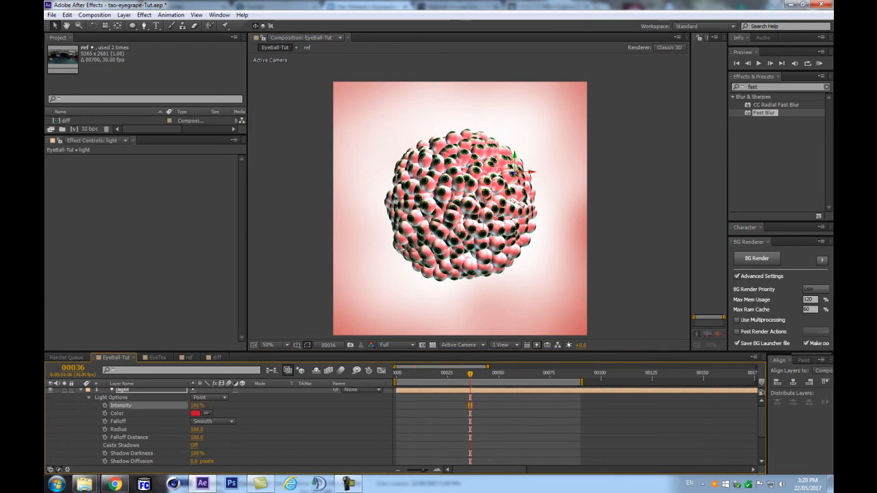
scroll(148, 429, up, 1)
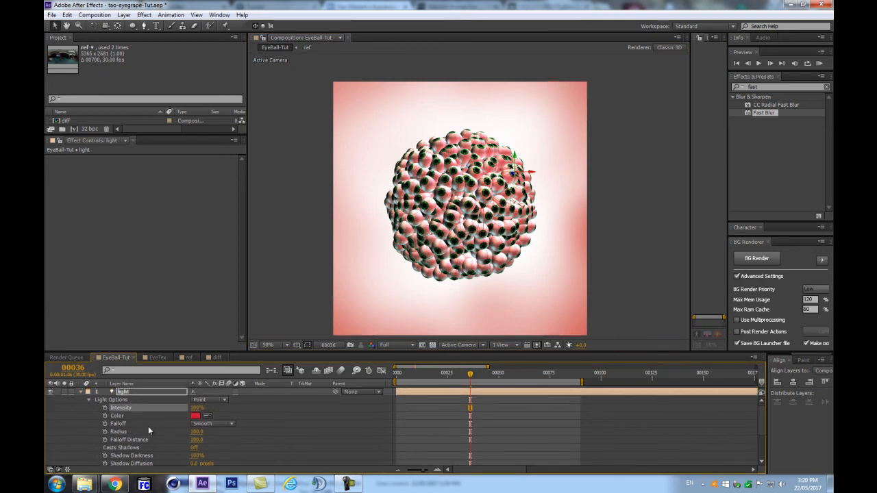
click(127, 392)
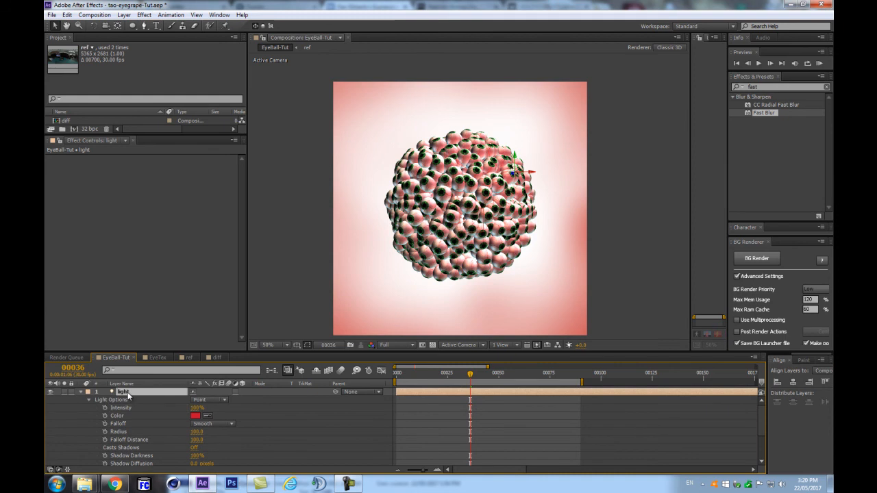
key(ctrl+d)
Step: Reset the light's Position to its default
key(p)
right_click(162, 399)
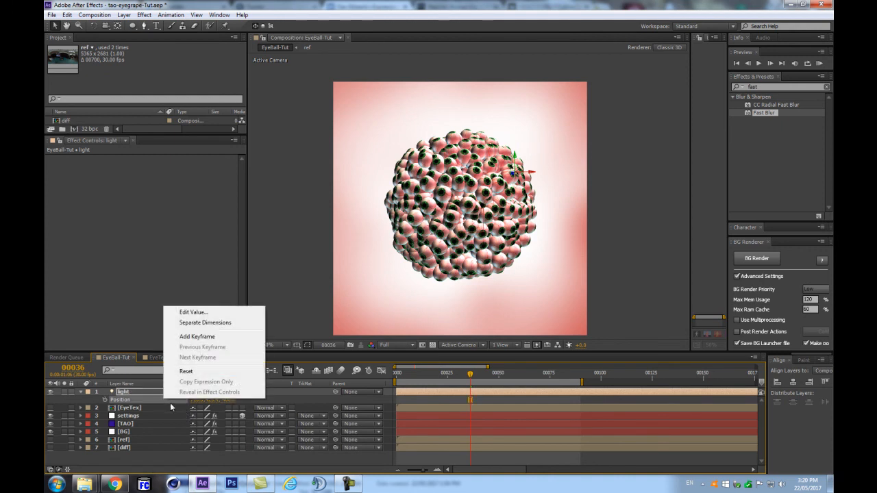
click(190, 373)
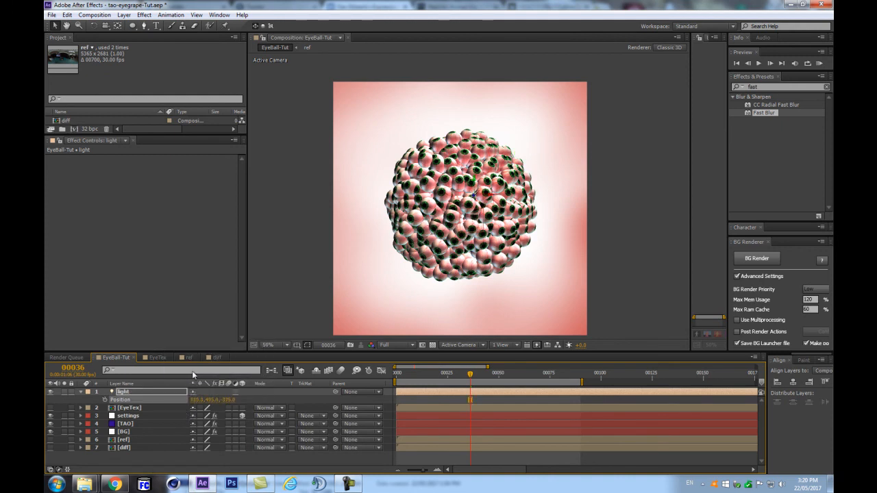
click(141, 400)
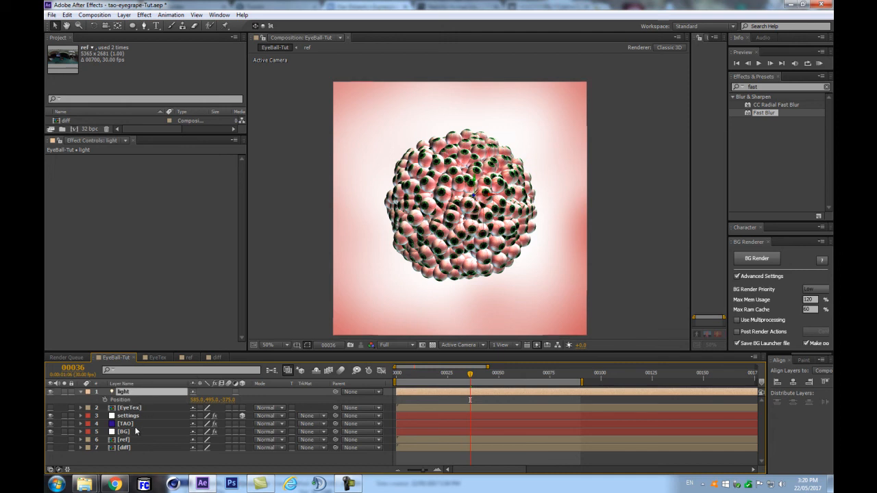
Step: Select the TAO layer and scroll its effect to the Material & Lighting settings
click(131, 424)
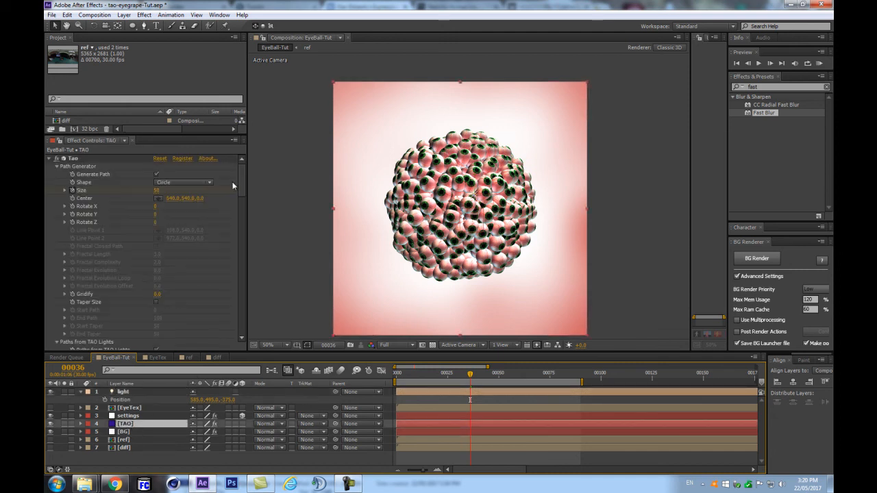
click(117, 392)
key(a)
key(a)
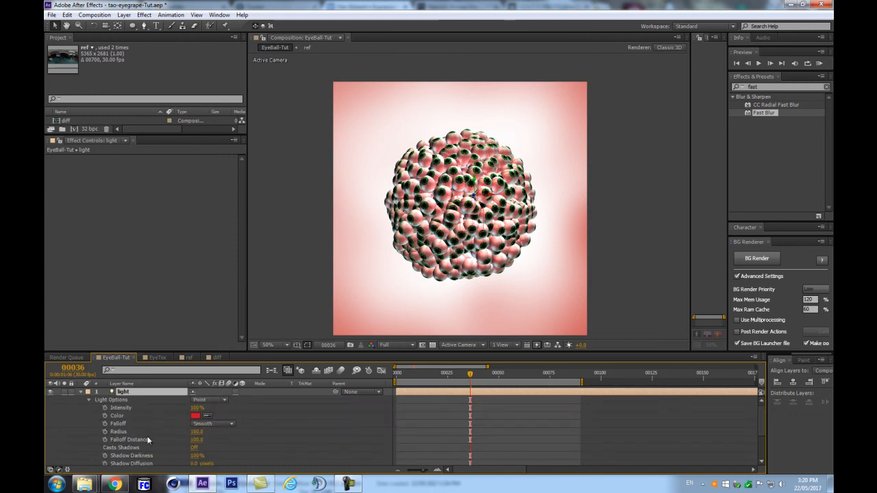
key(a)
key(a)
click(130, 417)
drag(244, 173, 243, 259)
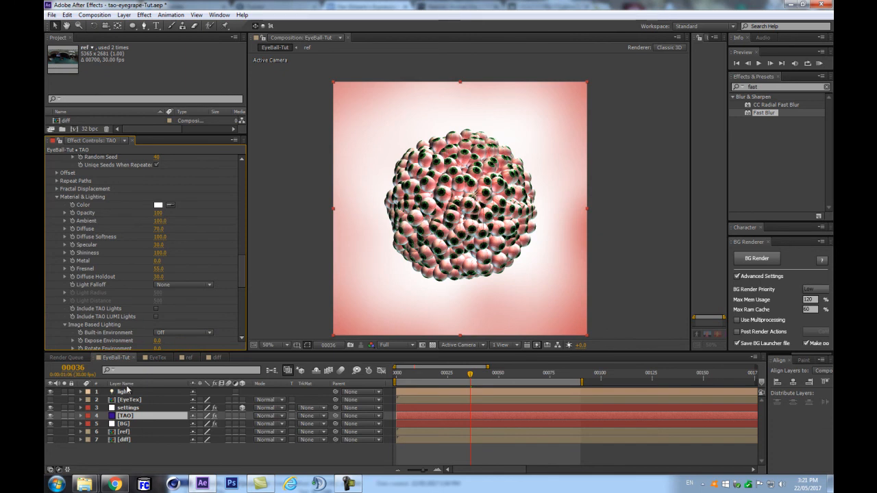
Step: Toggle Include TAO LUMI Lights and rename the light layer back to TAO LUMI
click(157, 315)
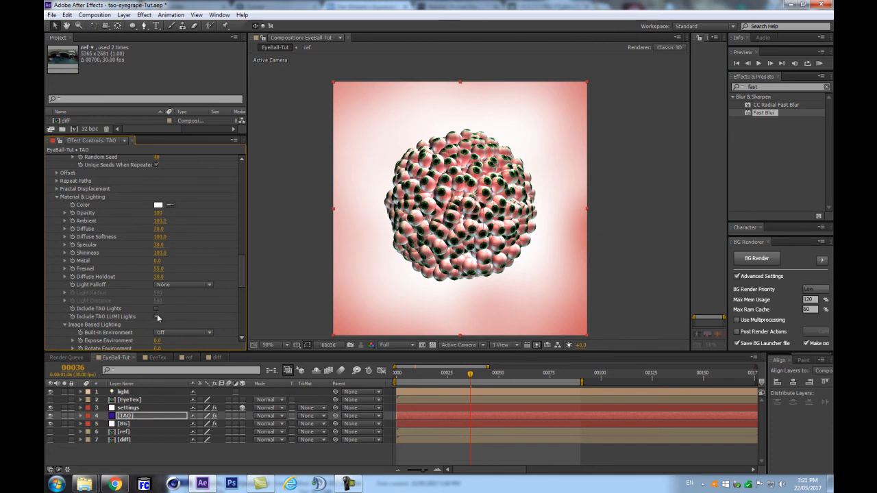
click(134, 393)
key(Return)
text(TAO LUM)
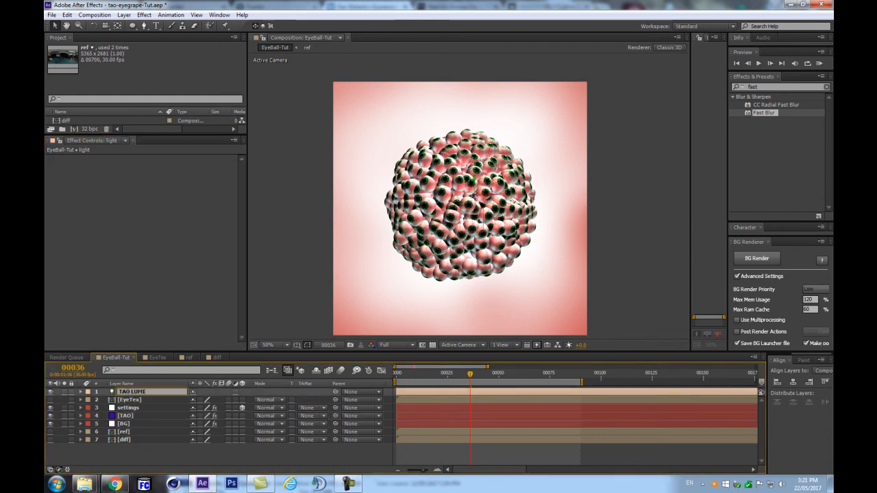
text(I)
key(Return)
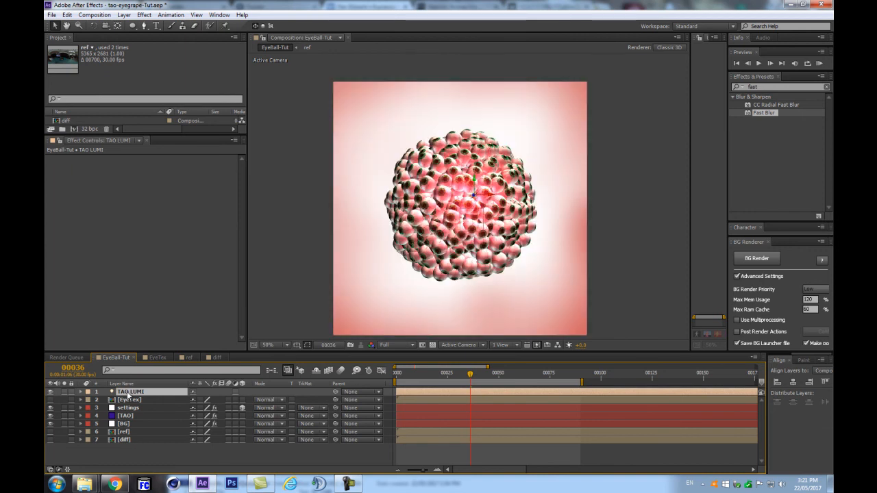
Step: Drag the TAO LUMI light up and to the right over the sphere
key(ctrl+shift+h)
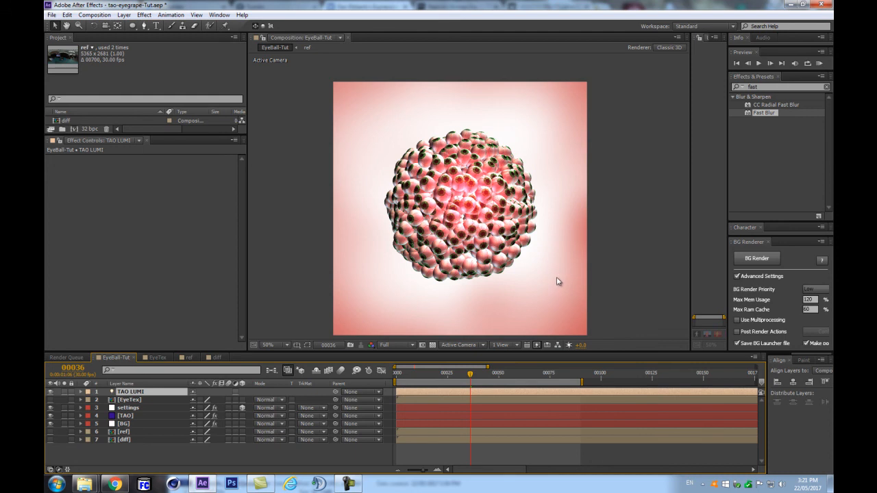
key(ctrl+shift+h)
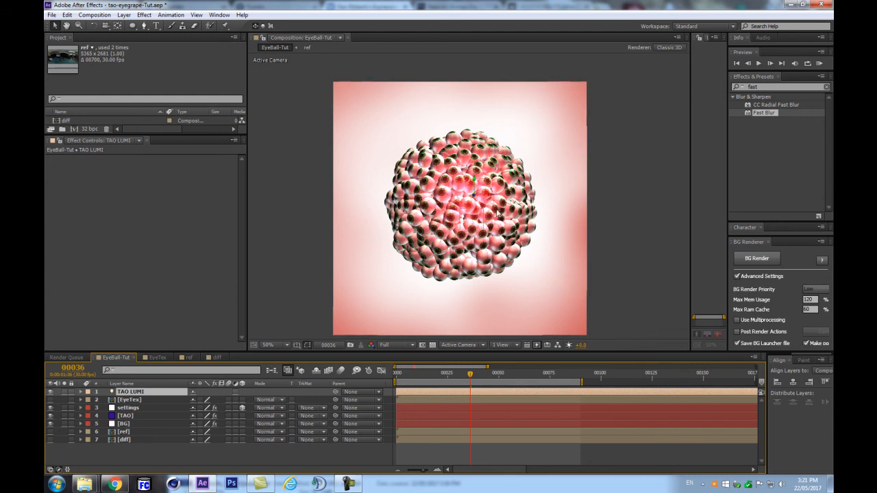
drag(476, 200, 499, 164)
Step: Duplicate the TAO LUMI light and move the copy to the sphere's lower left
click(136, 400)
click(137, 393)
key(ctrl+d)
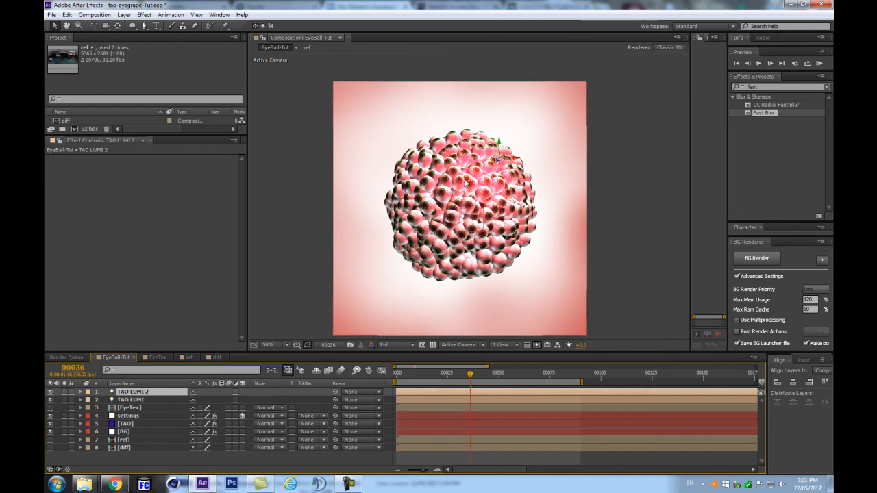
drag(409, 273, 408, 267)
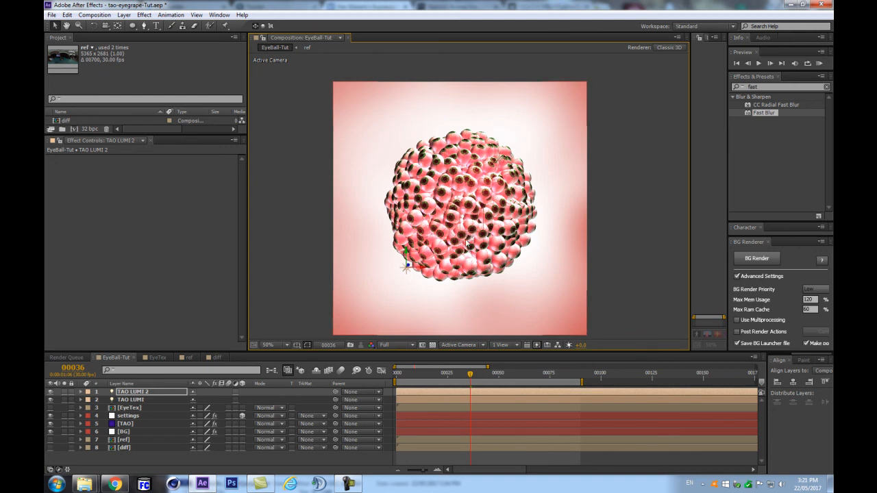
key(ctrl+shift+h)
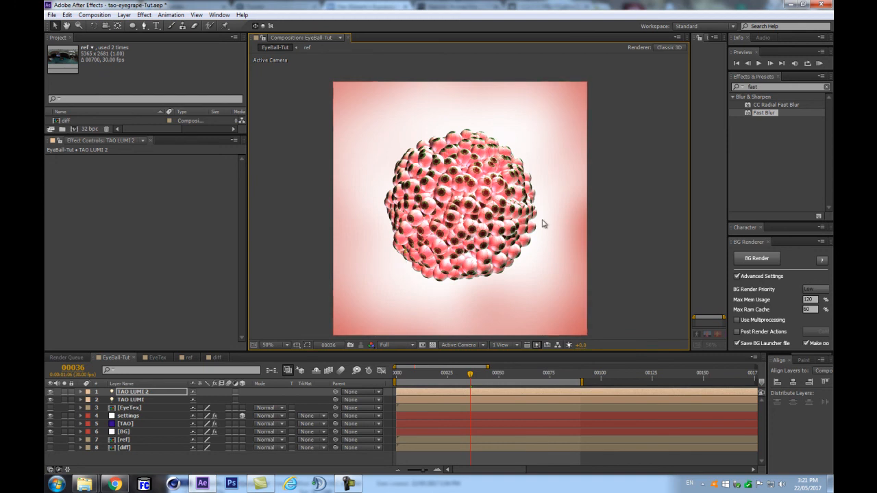
key(slash)
key(comma)
Step: Set the TAO effect's Light Falloff to Smooth
click(137, 394)
click(126, 424)
scroll(196, 270, down, 6)
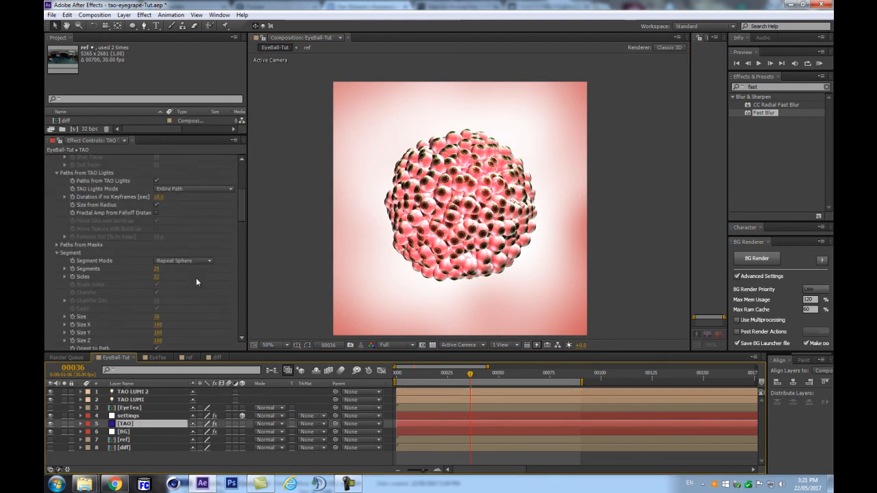
scroll(190, 292, down, 10)
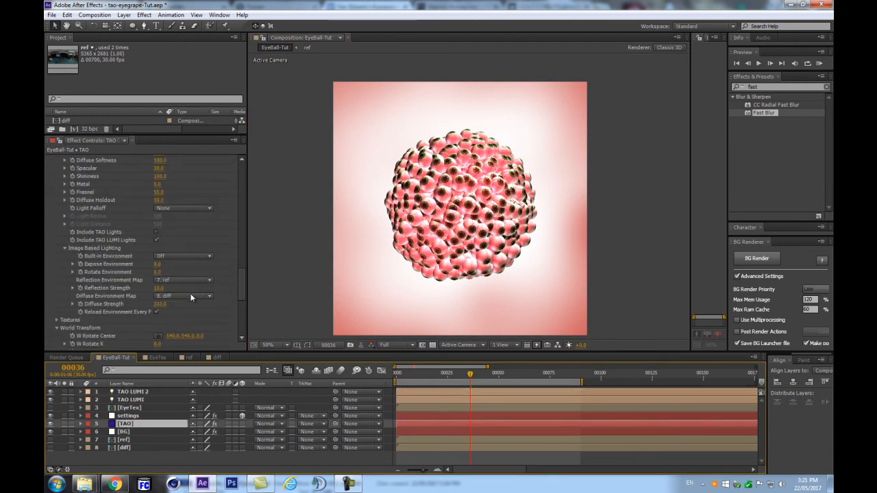
scroll(182, 299, up, 3)
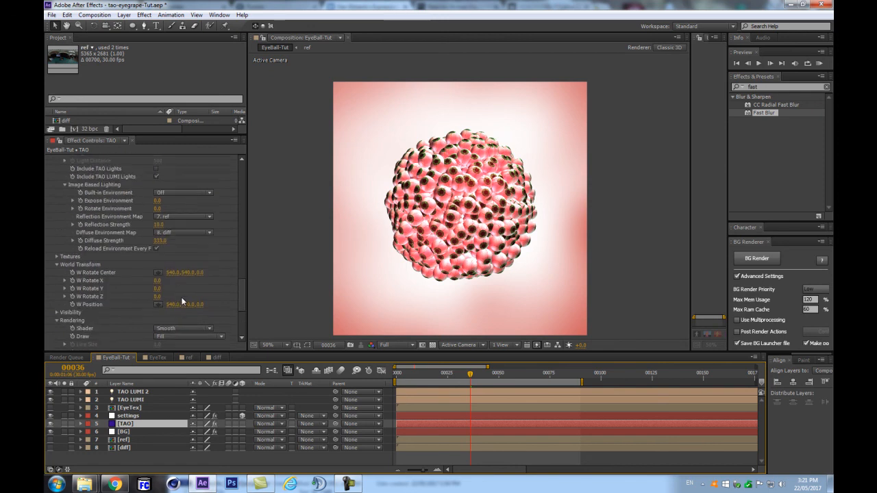
scroll(199, 192, up, 2)
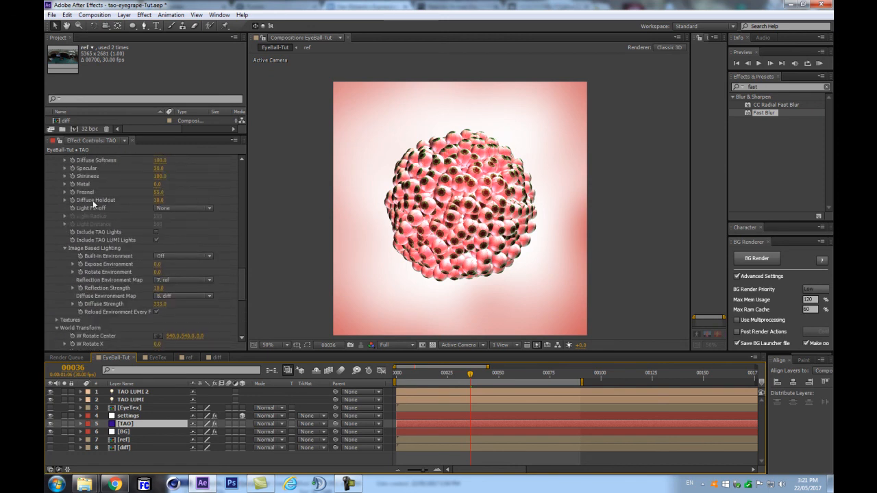
scroll(110, 217, up, 2)
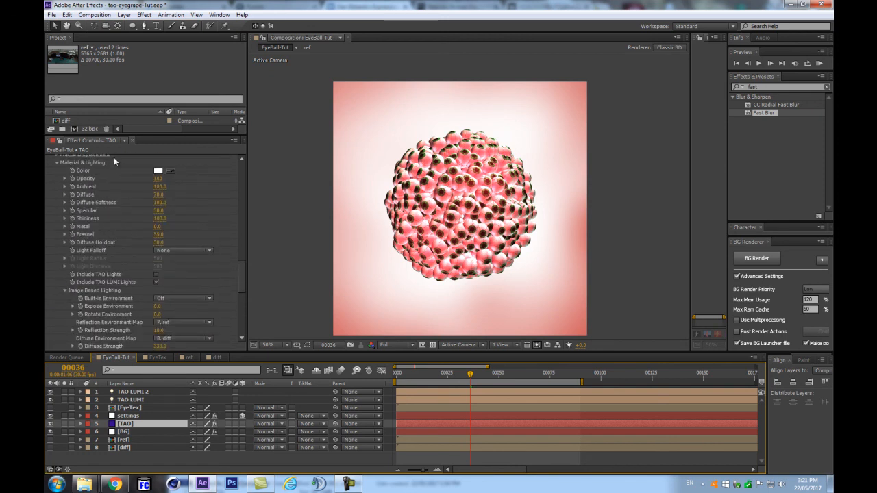
click(165, 253)
click(182, 272)
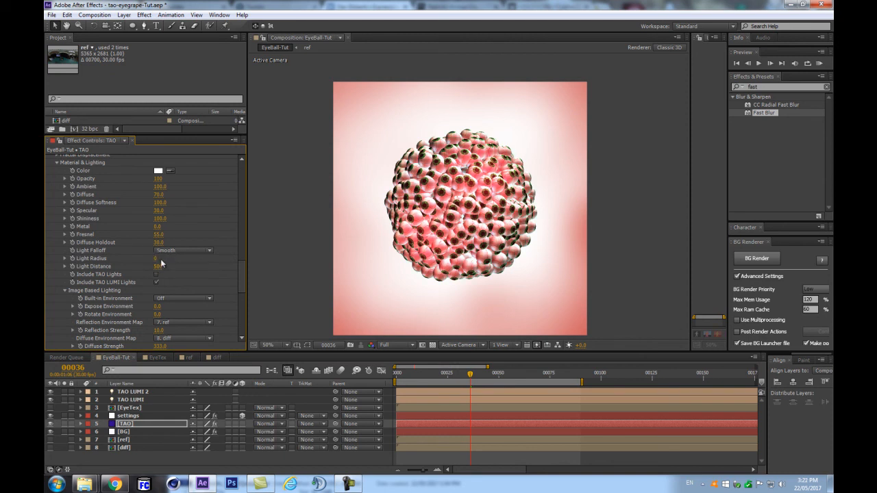
Step: Set the TAO Light Distance to 290 and Light Radius to 80
click(159, 266)
text(0)
key(Return)
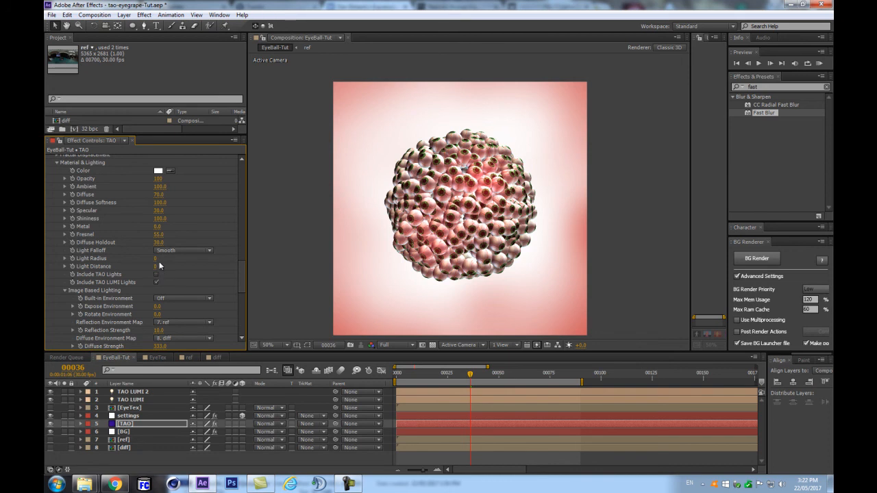
mouse_move(156, 260)
mouse_down()
mouse_move(175, 258)
mouse_move(168, 267)
mouse_move(144, 260)
mouse_up()
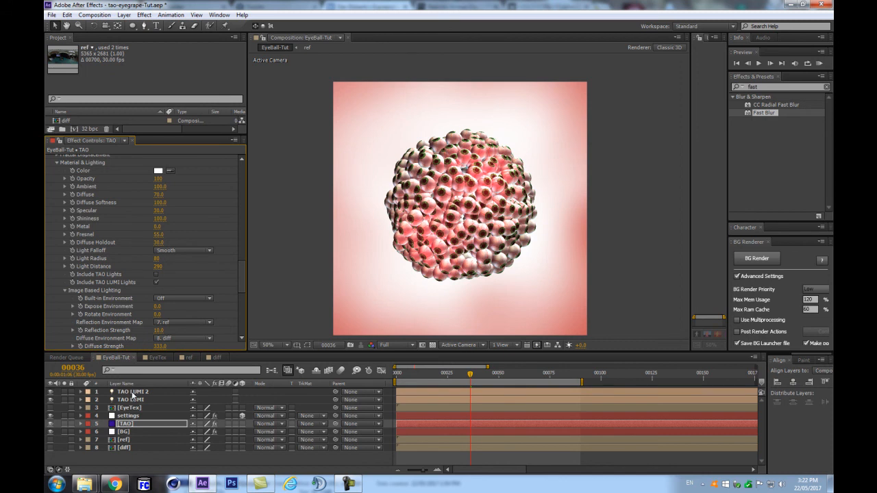
click(133, 392)
Step: Give TAO LUMI 2 radius 67 and intensity 150%, nudging both lights' positions
key(a)
key(a)
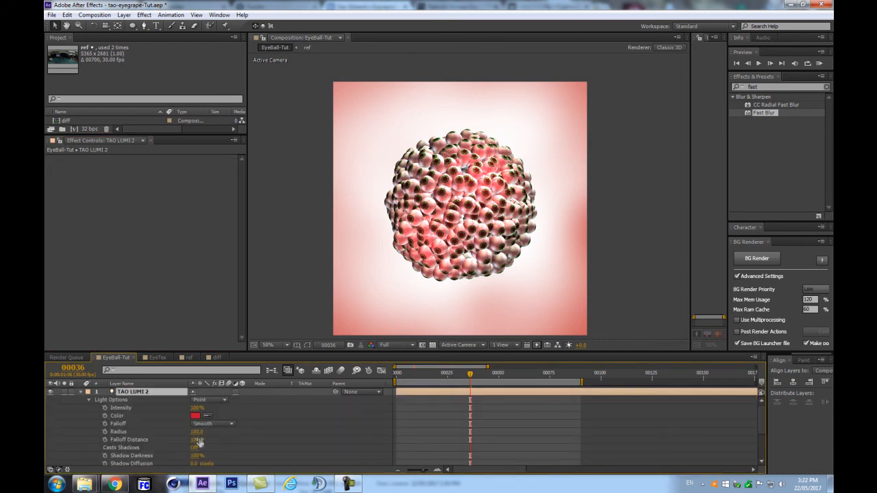
drag(197, 434, 185, 440)
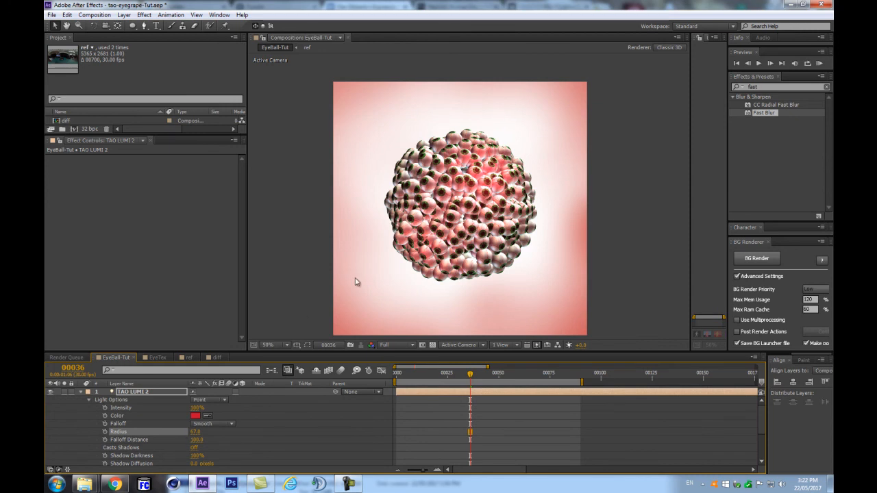
drag(502, 161, 540, 153)
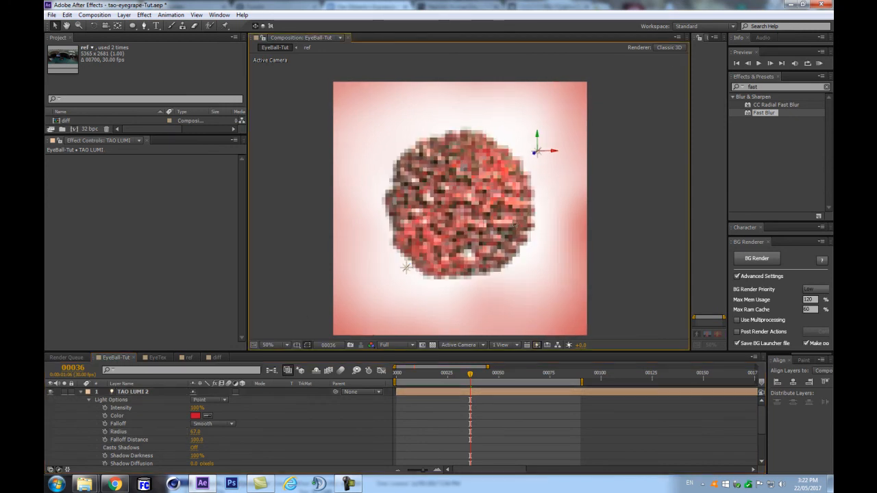
drag(405, 275, 392, 282)
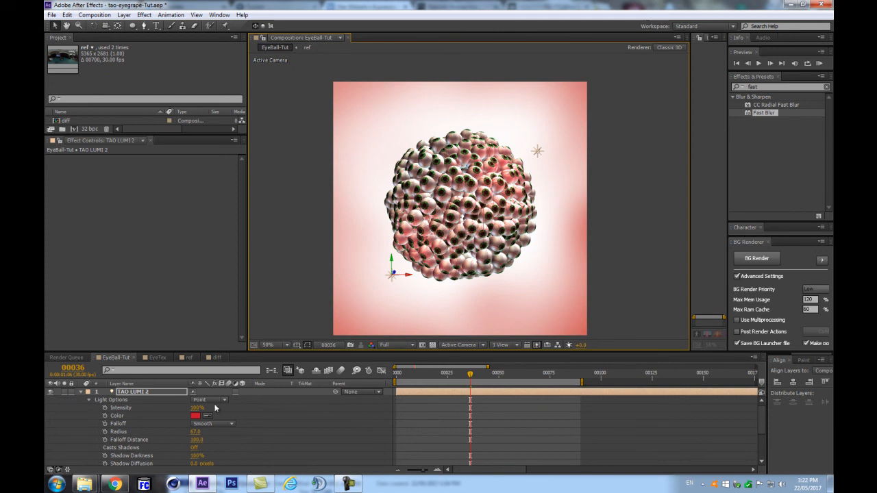
drag(197, 407, 212, 407)
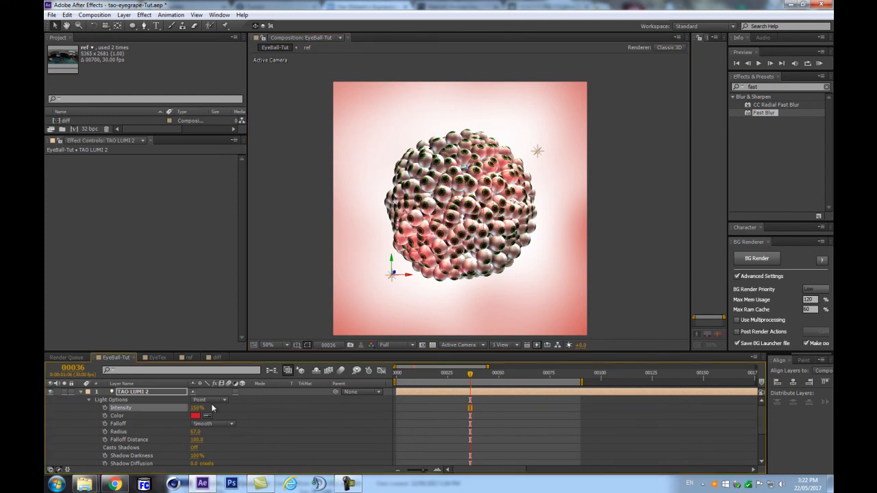
Step: Save the project and play a preview of the sphere
key(ctrl+s)
click(80, 392)
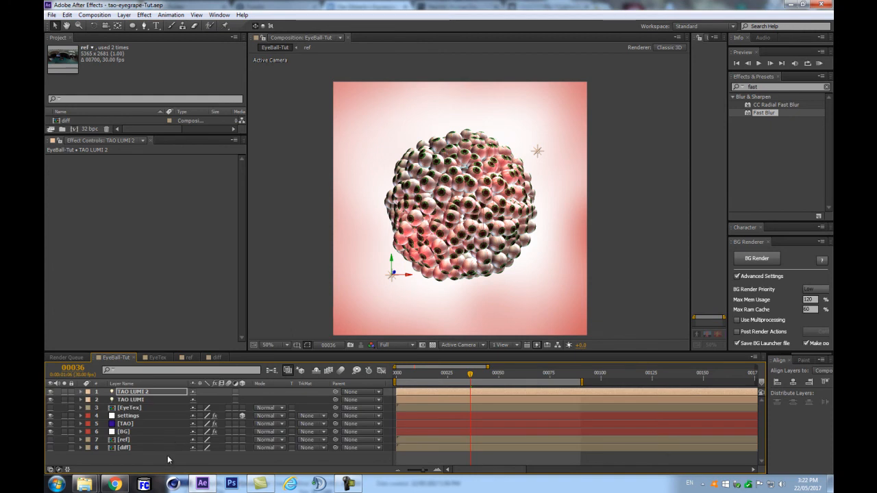
click(170, 454)
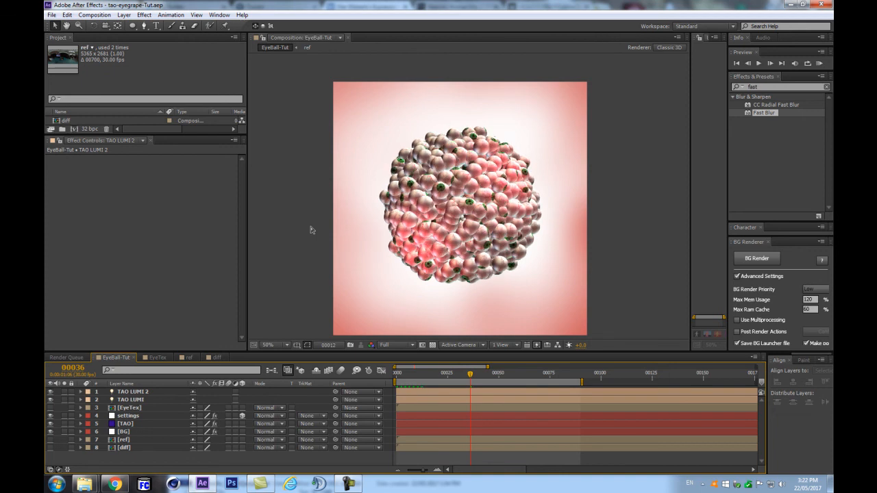
key(space)
Step: Select the settings layer to show its posXwig, posYwig and posZwig wiggle sliders
scroll(439, 229, up, 1)
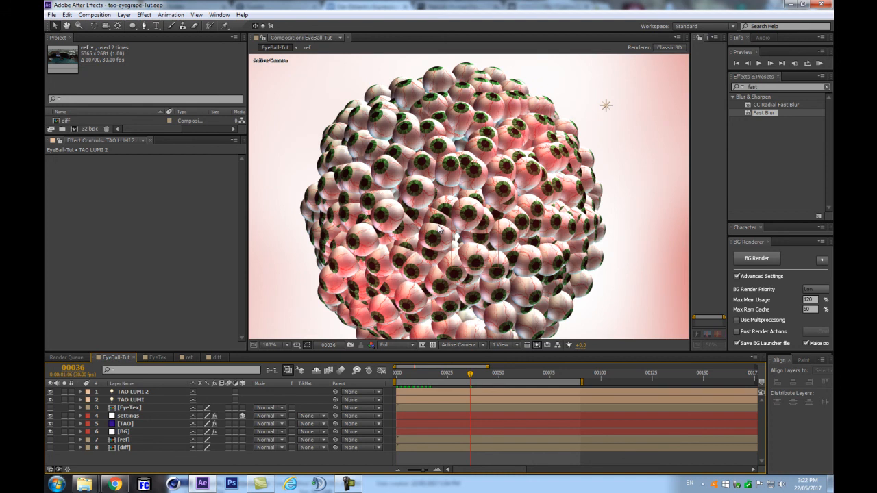
scroll(438, 229, down, 1)
scroll(439, 229, up, 1)
click(145, 392)
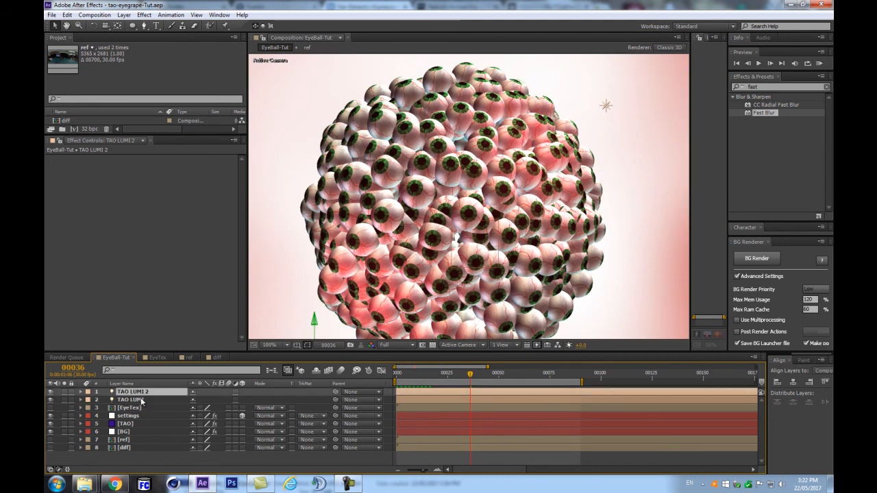
shift+click(140, 400)
click(128, 418)
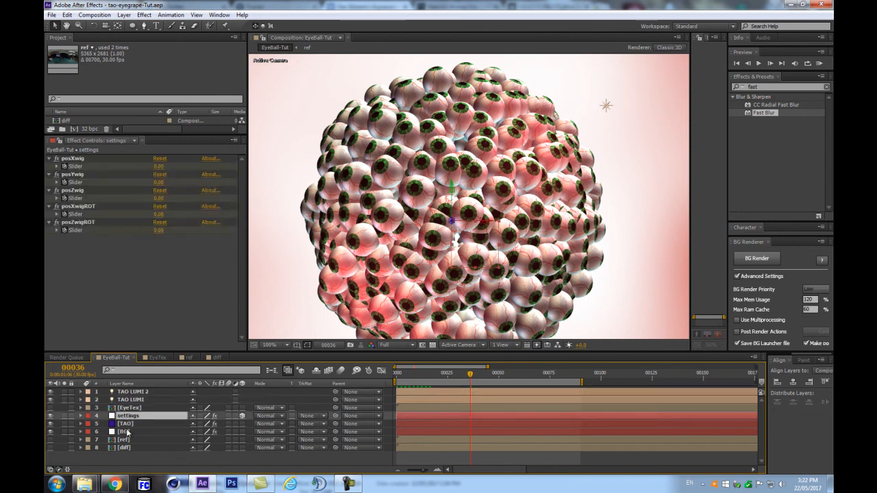
Step: On TAO, toggle Include TAO LUMI Lights, set Expose Environment to 0.5 and Rotate Environment to about 25
click(126, 425)
scroll(185, 229, down, 10)
scroll(175, 232, up, 5)
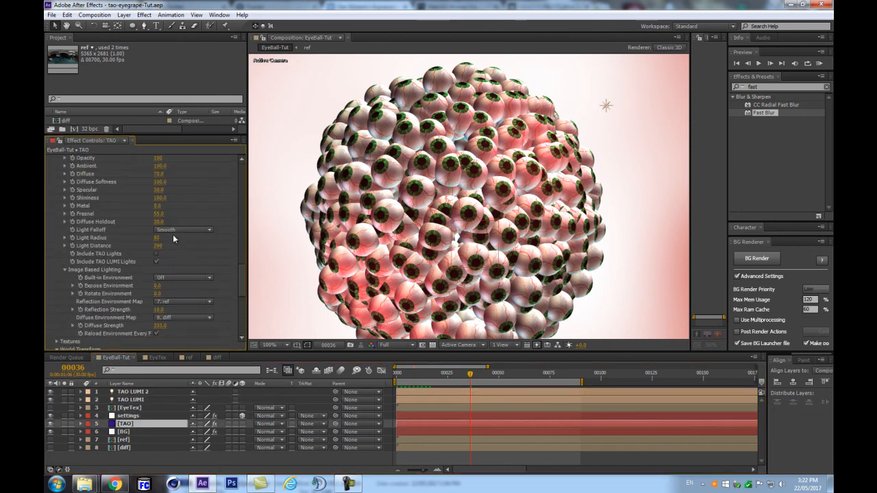
click(156, 263)
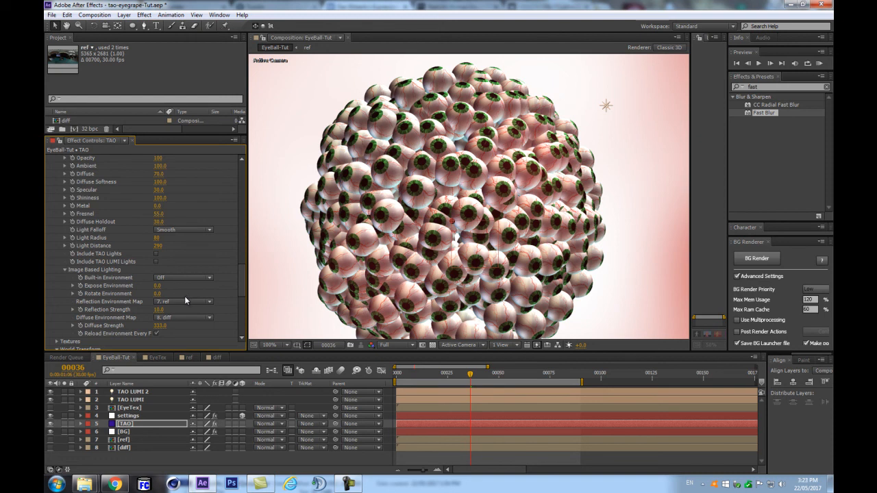
drag(157, 289, 194, 280)
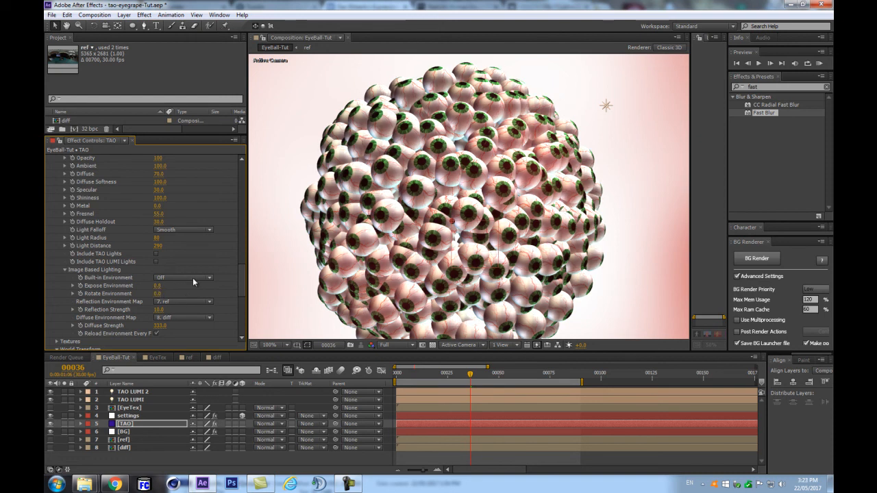
scroll(384, 237, down, 1)
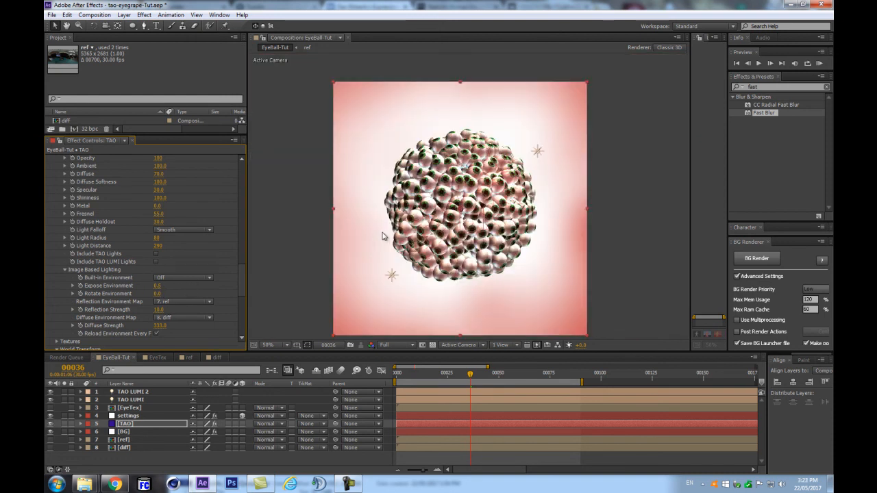
scroll(384, 236, up, 1)
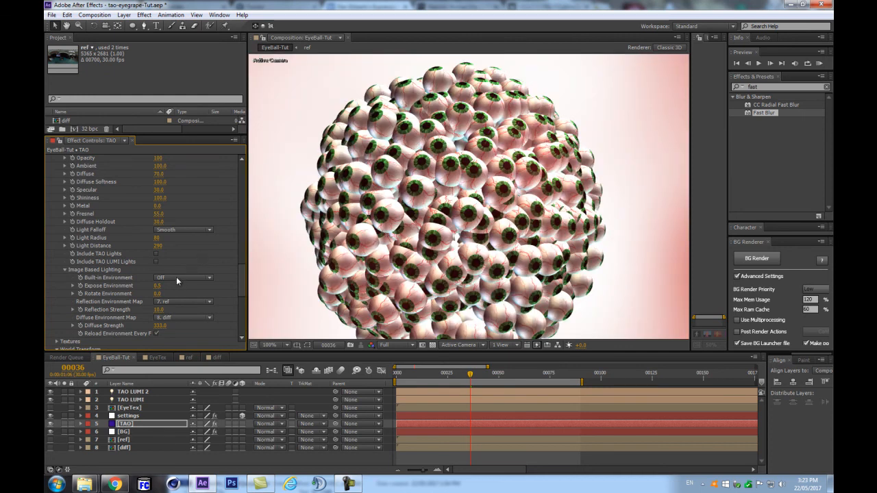
drag(157, 293, 180, 292)
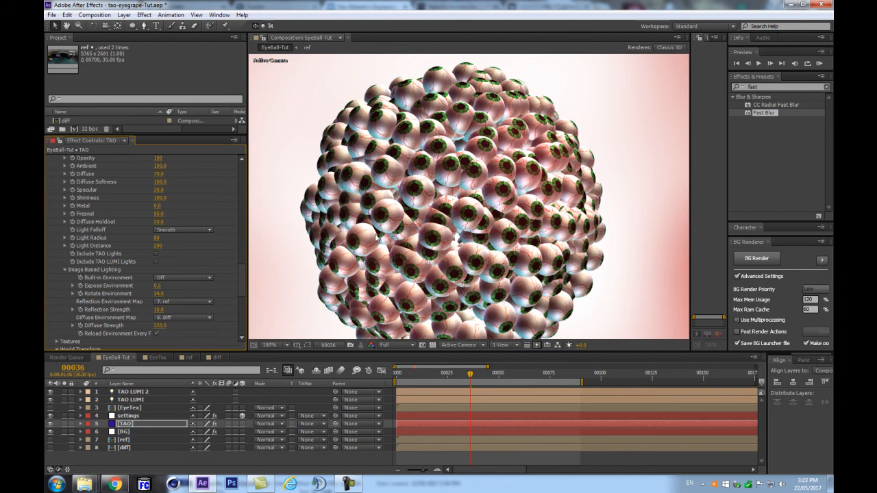
scroll(378, 246, down, 1)
scroll(376, 250, up, 1)
drag(157, 296, 146, 296)
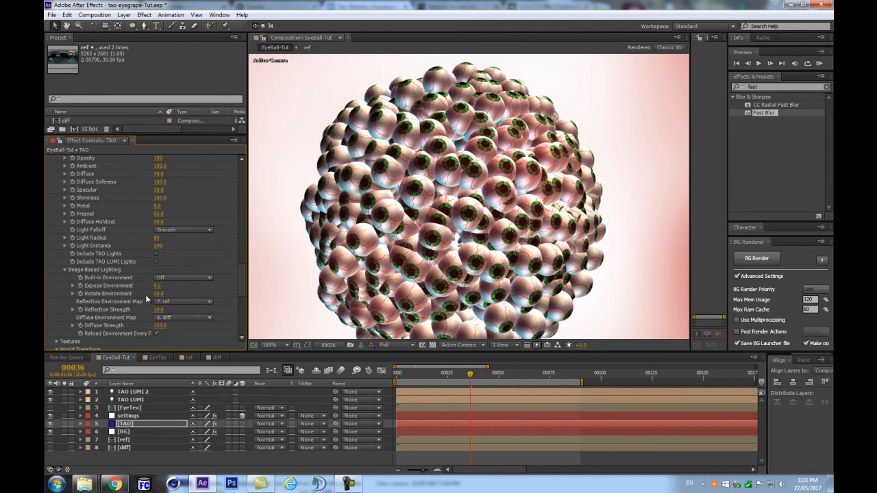
drag(157, 300, 148, 299)
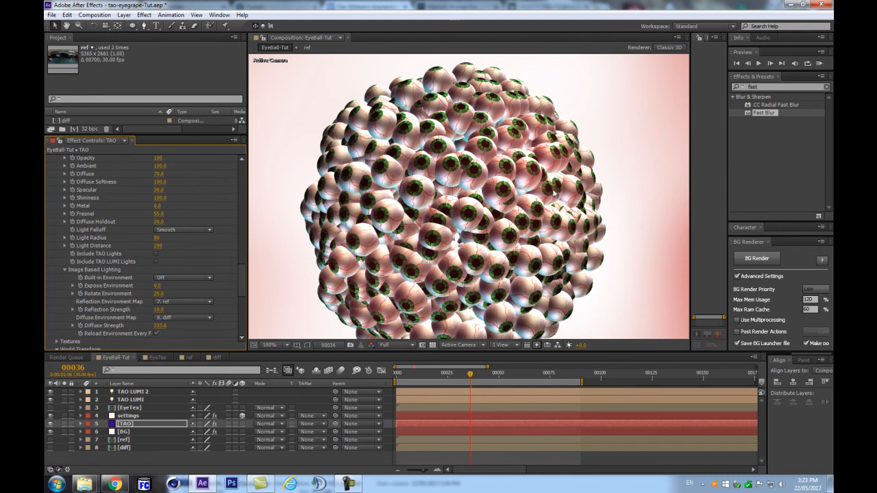
Step: Undo the environment lighting trials with Ctrl+Z, then redo the light and exposure change
scroll(511, 196, up, 1)
scroll(485, 187, down, 1)
scroll(401, 239, down, 3)
scroll(401, 240, up, 1)
key(ctrl+z)
key(ctrl+z)
key(ctrl+z)
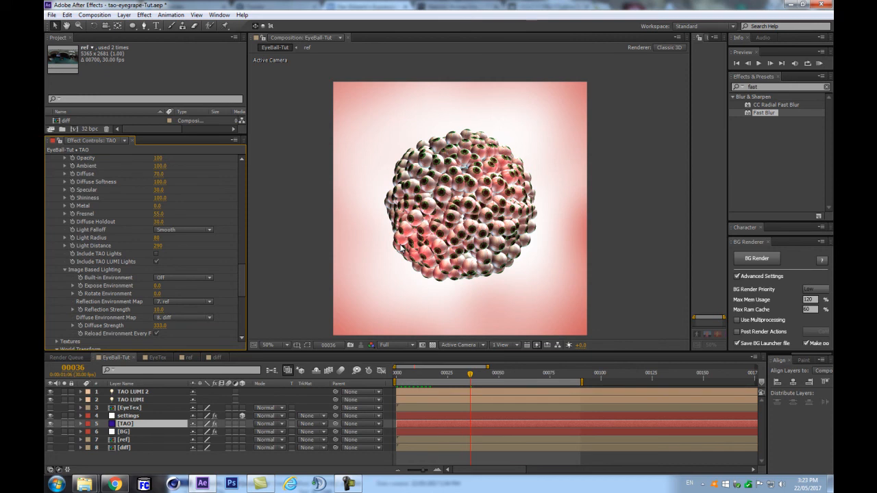
key(ctrl+shift+z)
key(ctrl+shift+z)
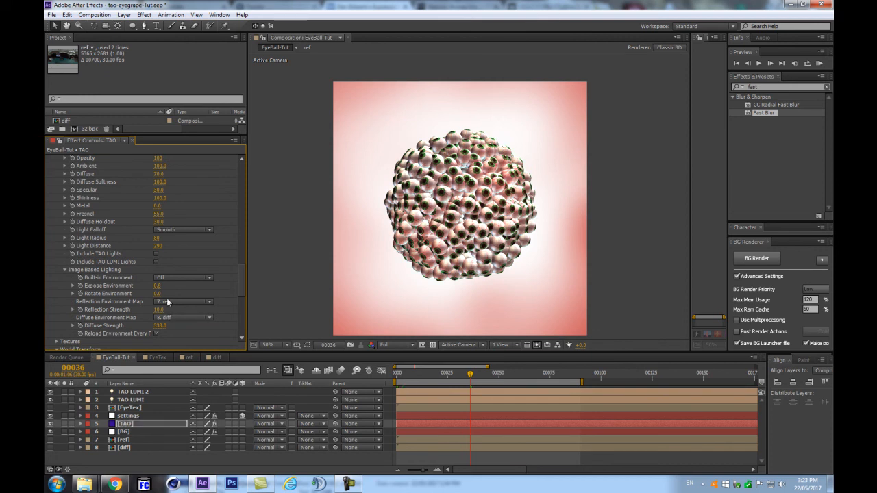
scroll(166, 299, down, 5)
scroll(165, 309, down, 3)
scroll(173, 243, up, 3)
scroll(178, 233, down, 3)
scroll(180, 233, up, 4)
scroll(180, 232, down, 5)
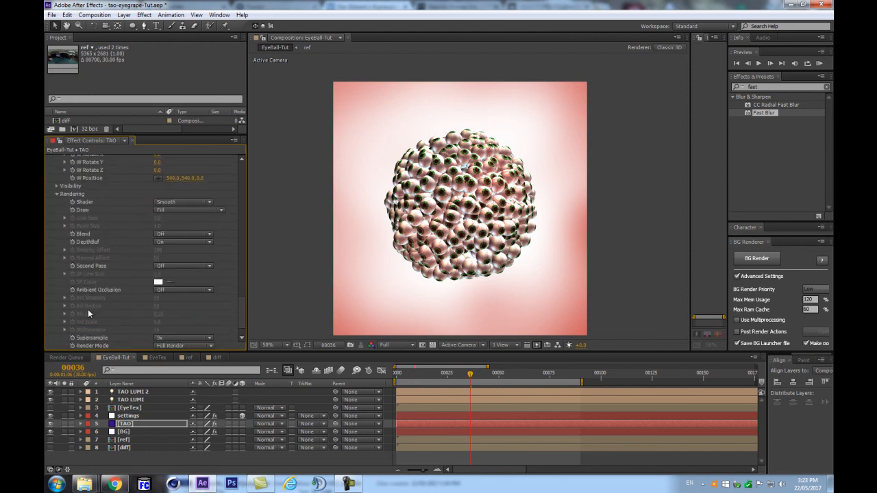
Step: Set TAO's Ambient Occlusion to Dither 2 and inspect the darker contact shading between eyeballs
click(162, 290)
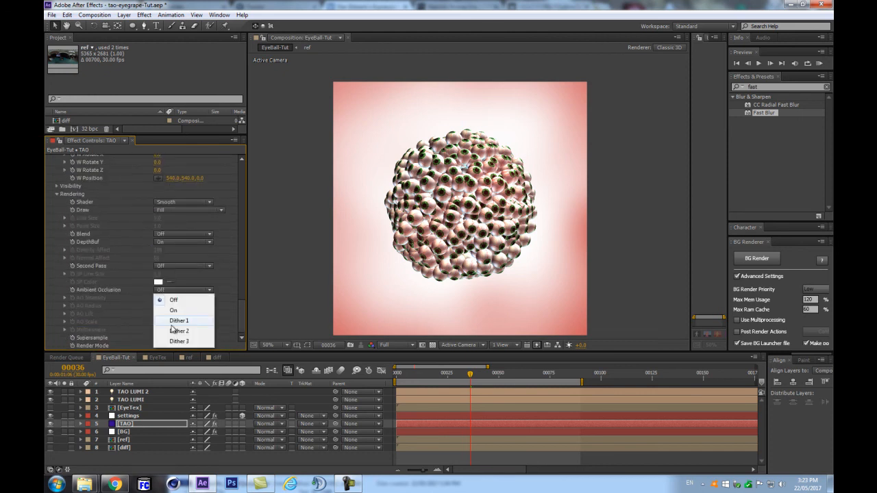
click(172, 334)
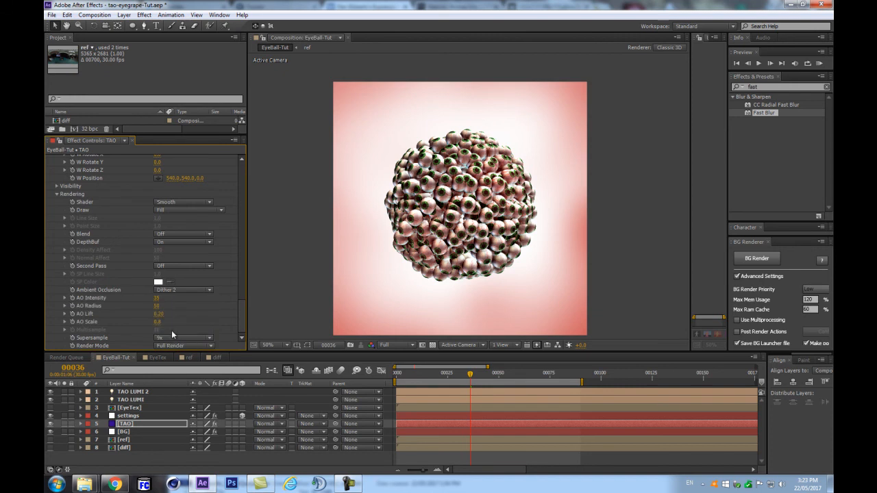
scroll(422, 217, up, 1)
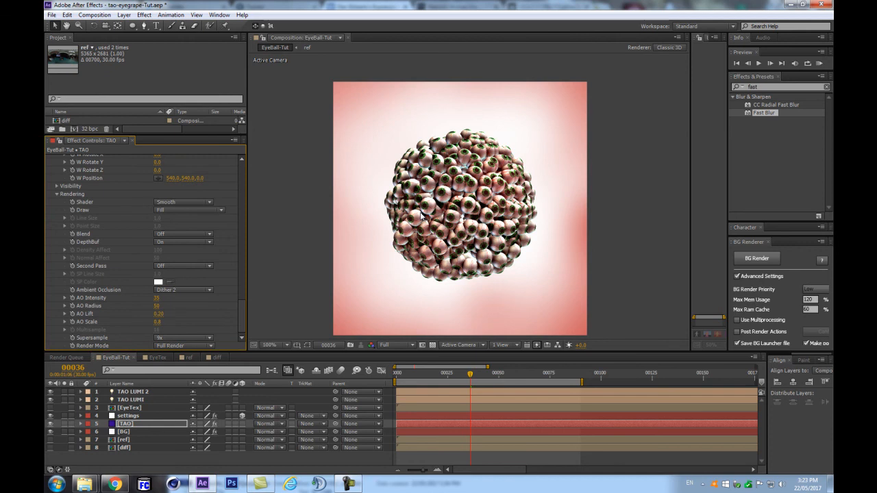
scroll(421, 217, up, 1)
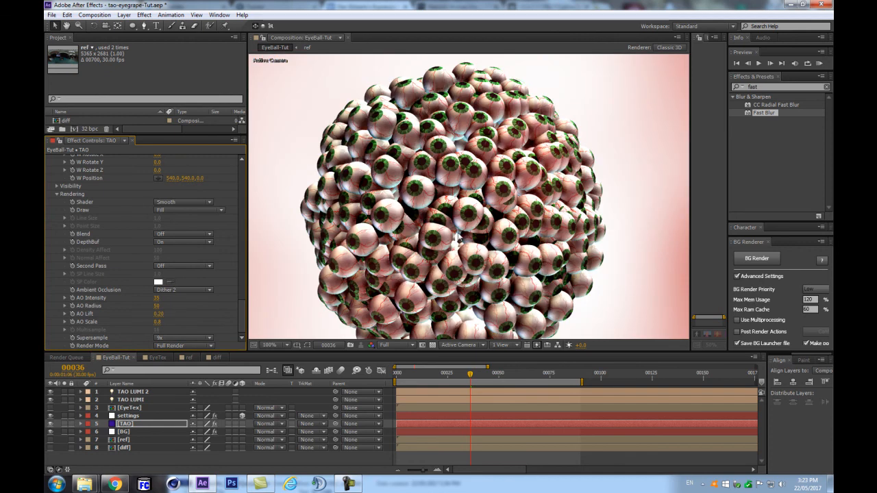
scroll(457, 232, down, 1)
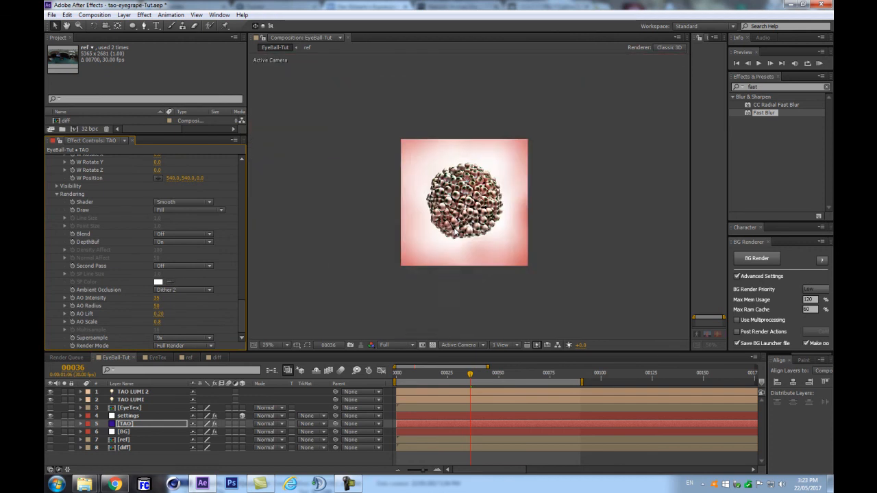
scroll(198, 281, up, 6)
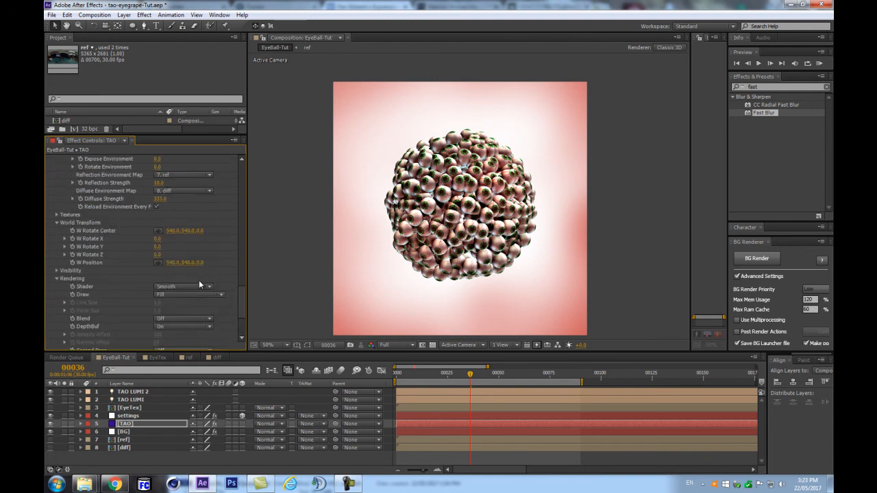
Step: Set TAO's Diffuse Strength to 484, Reflection Strength to 29 and Fresnel to 55
drag(160, 262, 182, 256)
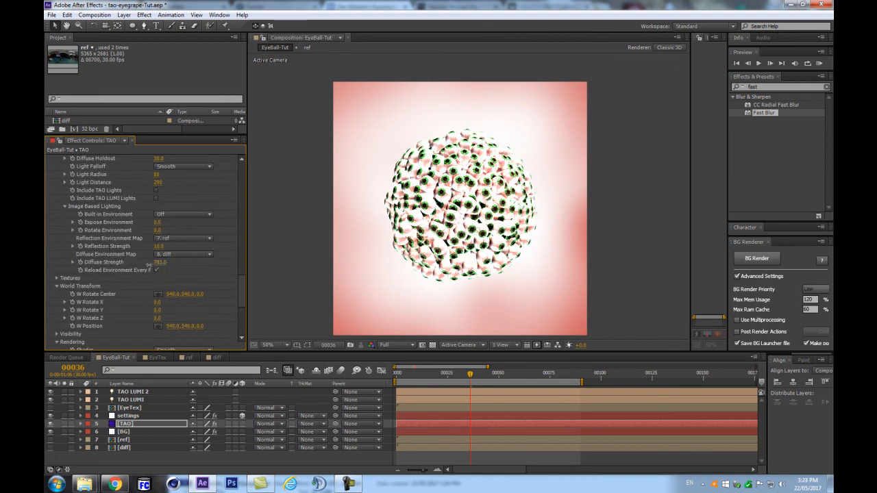
drag(157, 265, 120, 267)
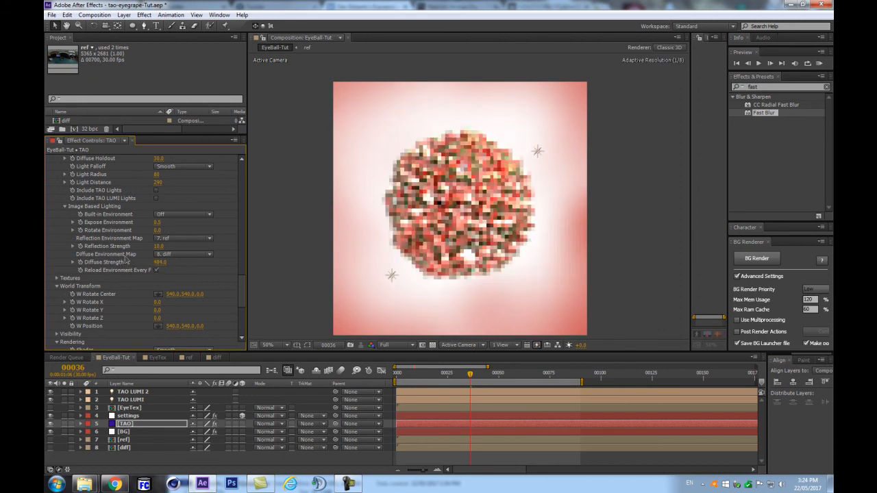
drag(158, 246, 170, 247)
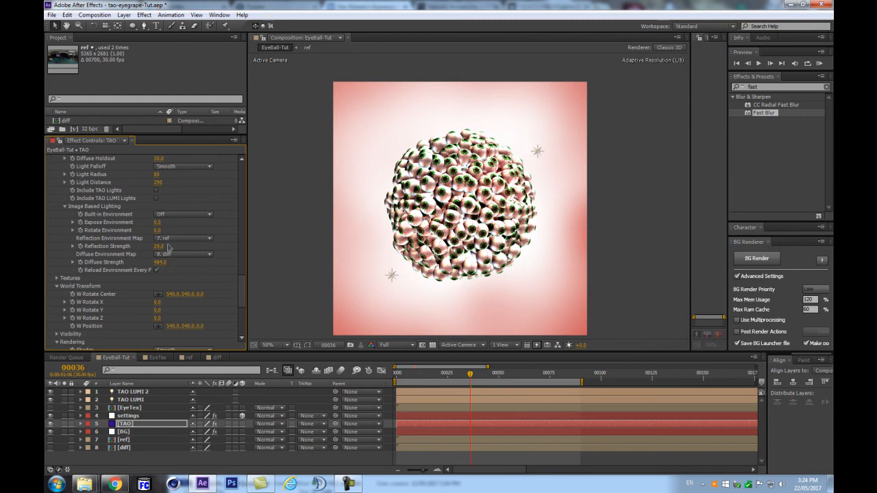
scroll(402, 219, up, 1)
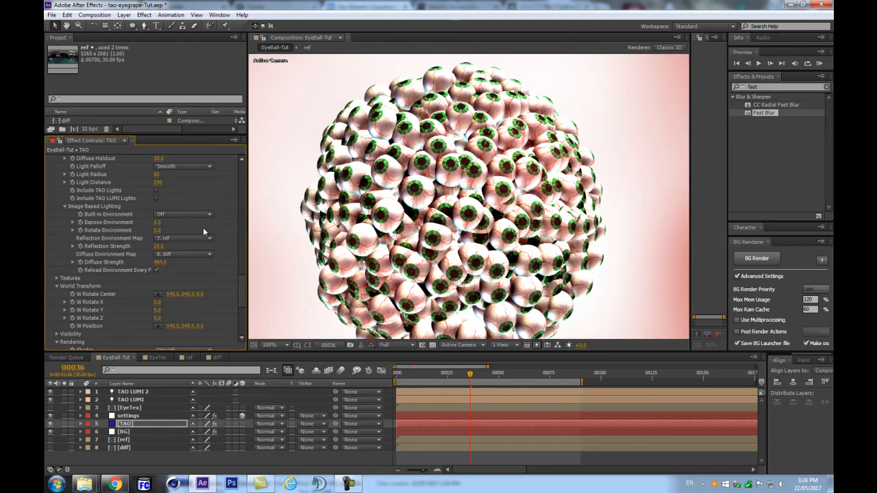
scroll(198, 227, up, 2)
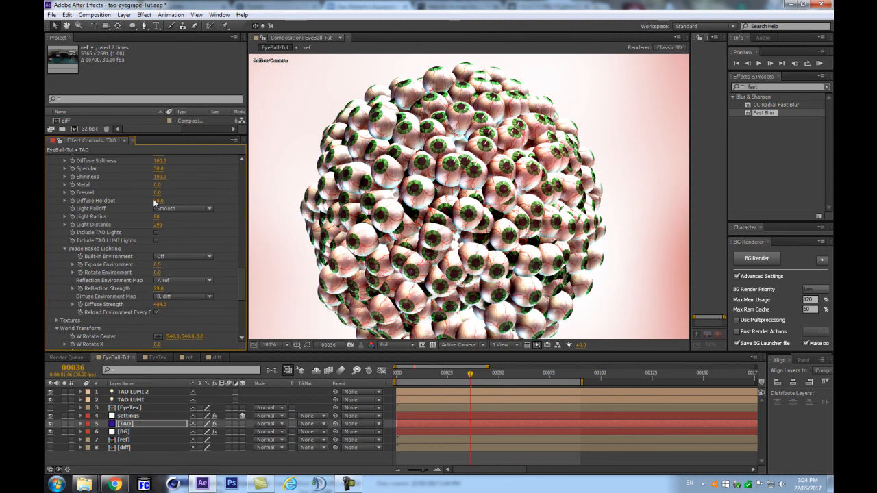
drag(159, 196, 181, 187)
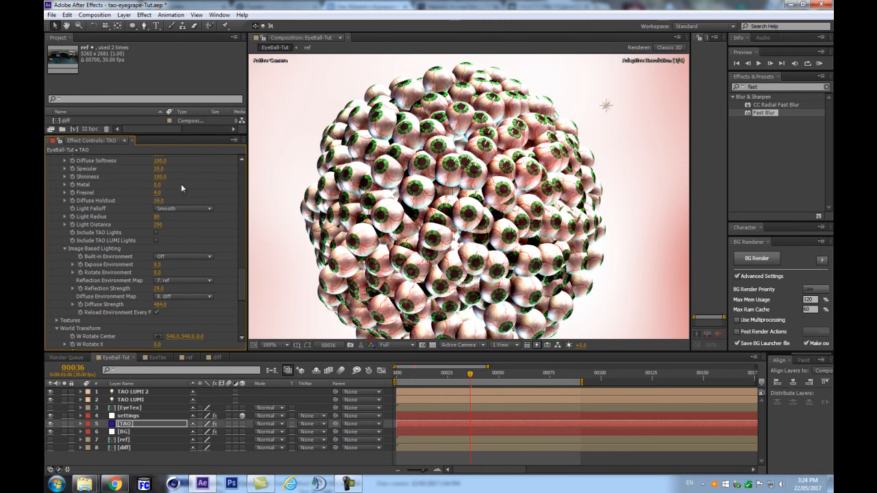
drag(159, 193, 181, 189)
scroll(414, 205, down, 2)
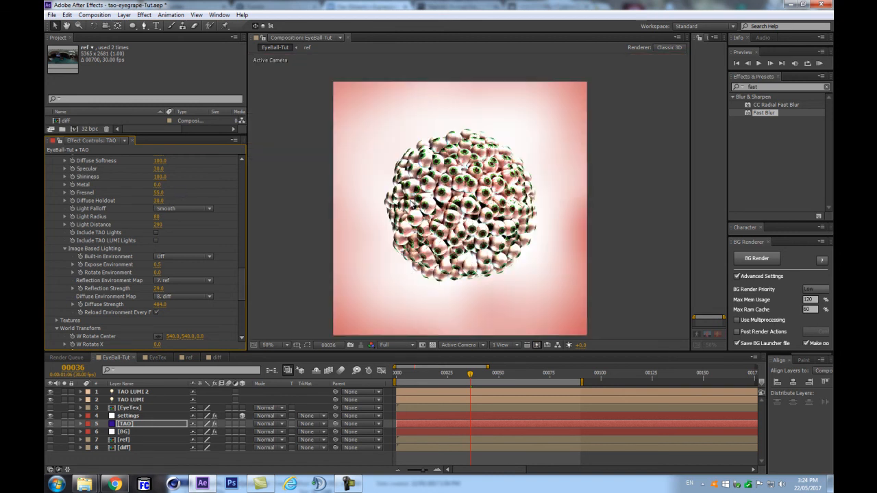
scroll(412, 214, up, 1)
scroll(410, 219, down, 2)
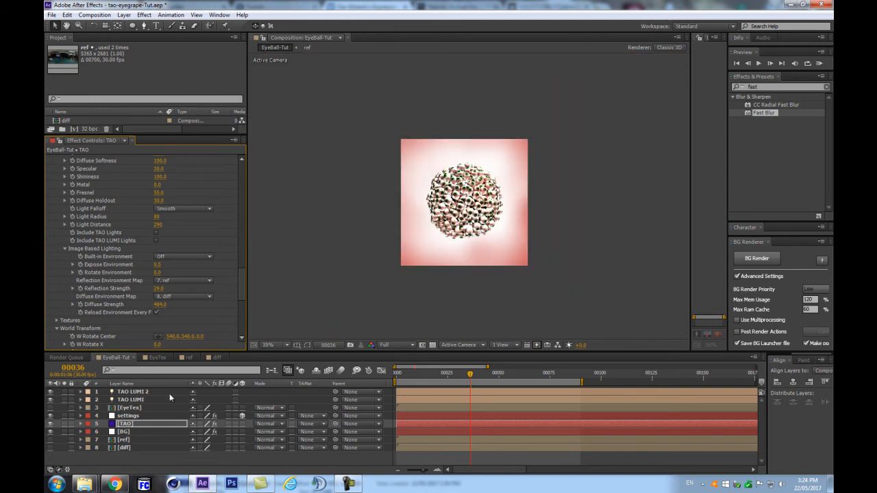
click(123, 426)
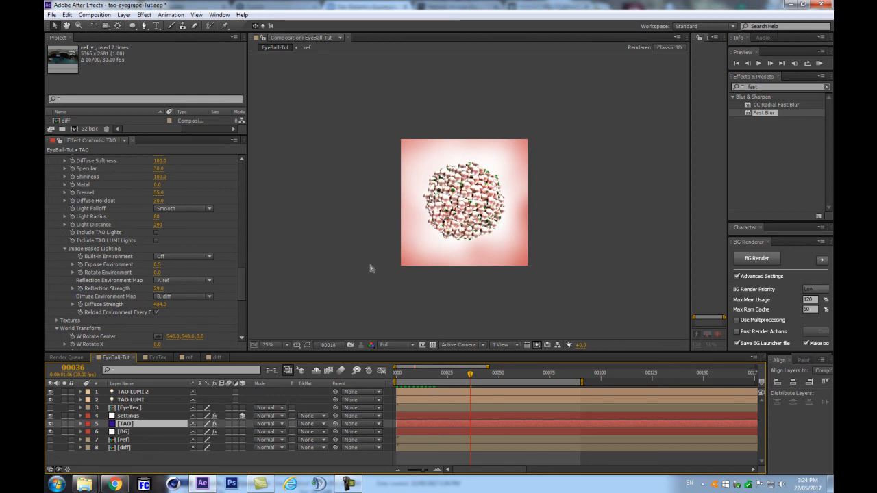
key(period)
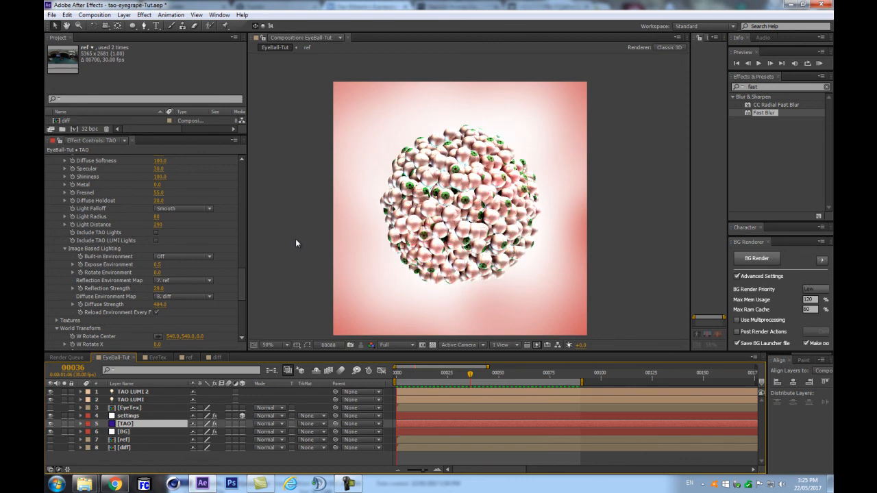
Step: Stop the preview, inspect the settings and diff layers, then reselect TAO and expand its effect
key(space)
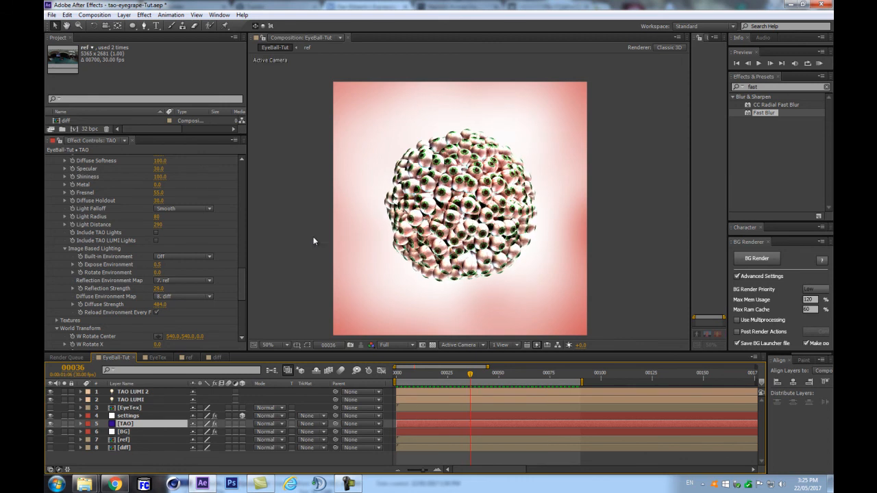
scroll(534, 198, up, 1)
drag(241, 281, 235, 165)
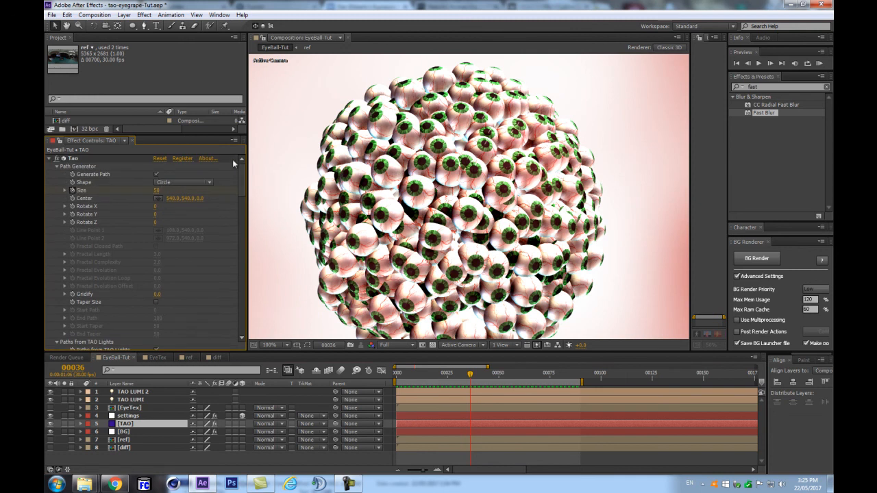
click(50, 159)
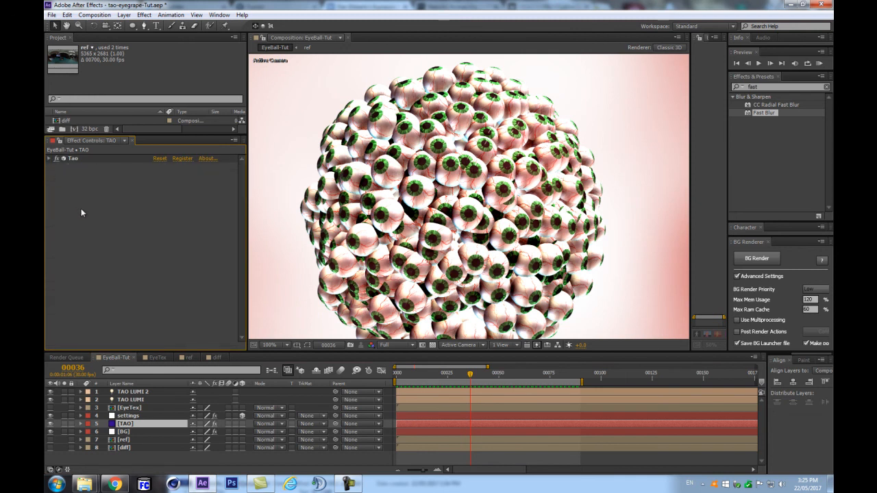
scroll(385, 226, down, 1)
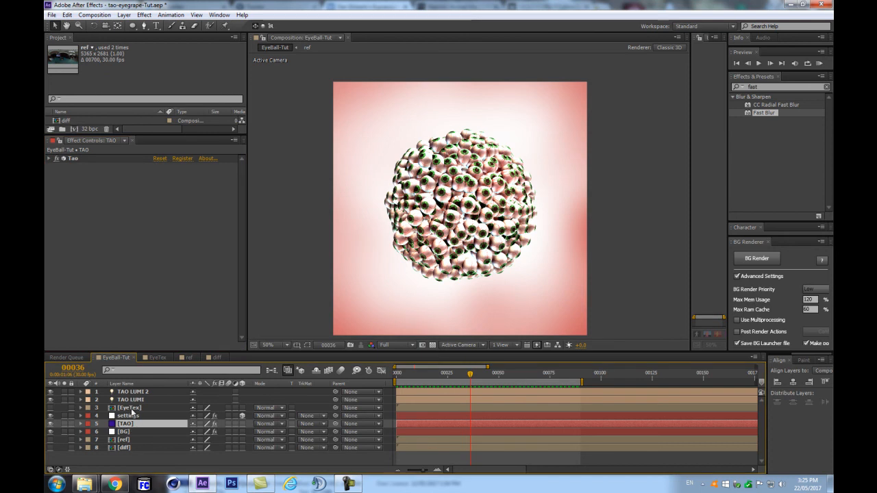
click(134, 416)
click(146, 426)
click(136, 447)
click(140, 426)
click(49, 159)
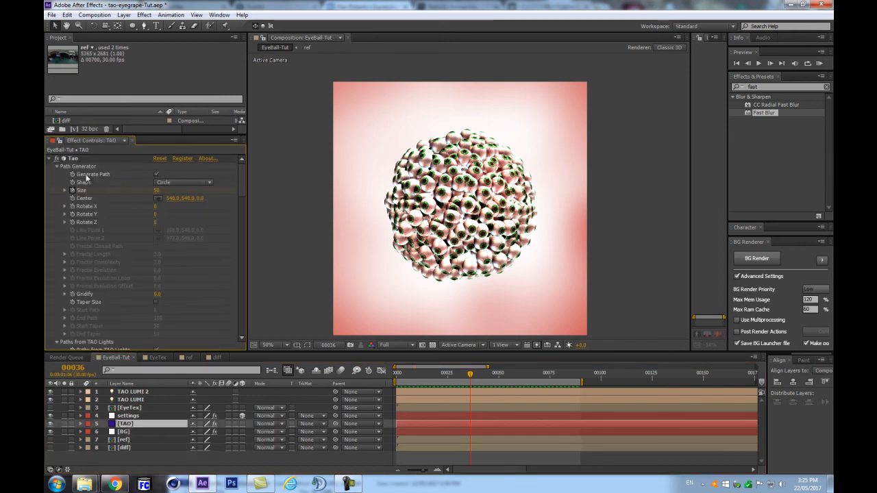
scroll(101, 187, down, 1)
scroll(101, 187, down, 4)
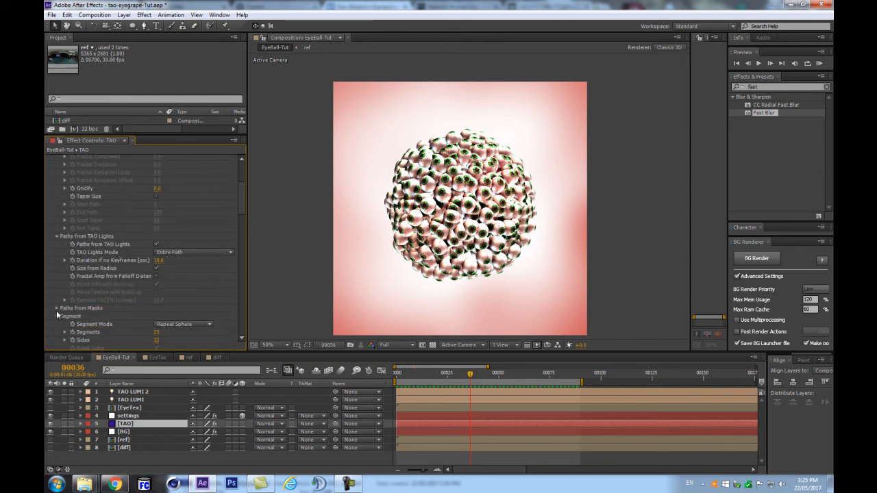
Step: Draw a curved three-point mask path across the comp at 25% zoom
click(144, 25)
key(comma)
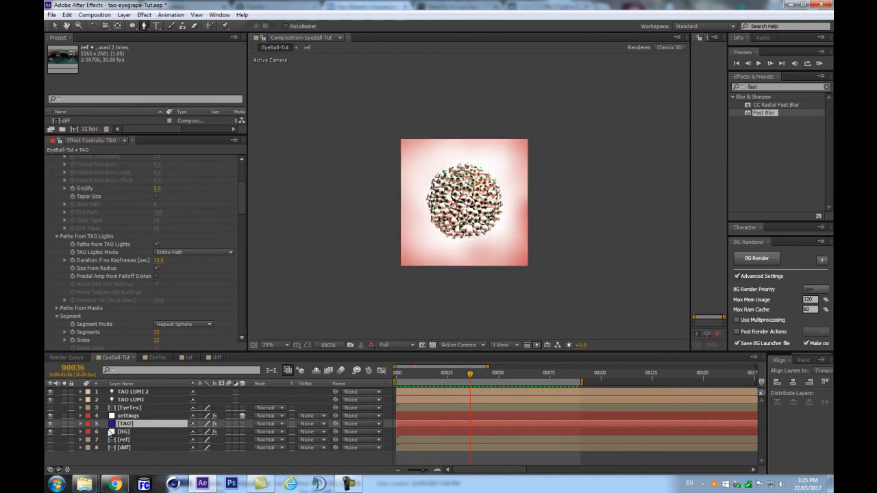
drag(376, 264, 347, 252)
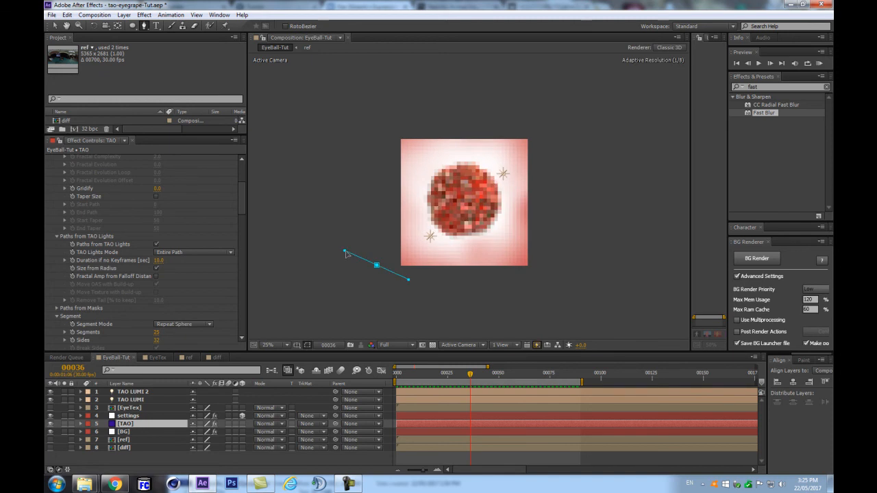
click(546, 212)
click(608, 214)
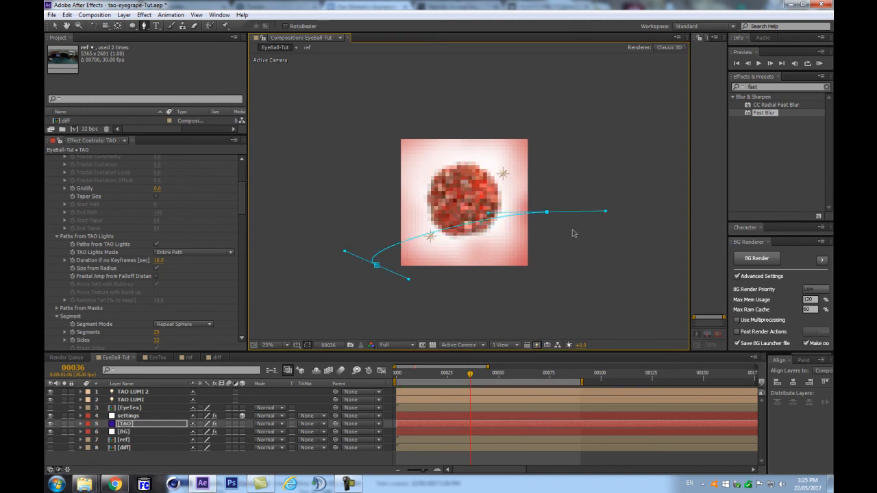
scroll(573, 234, up, 1)
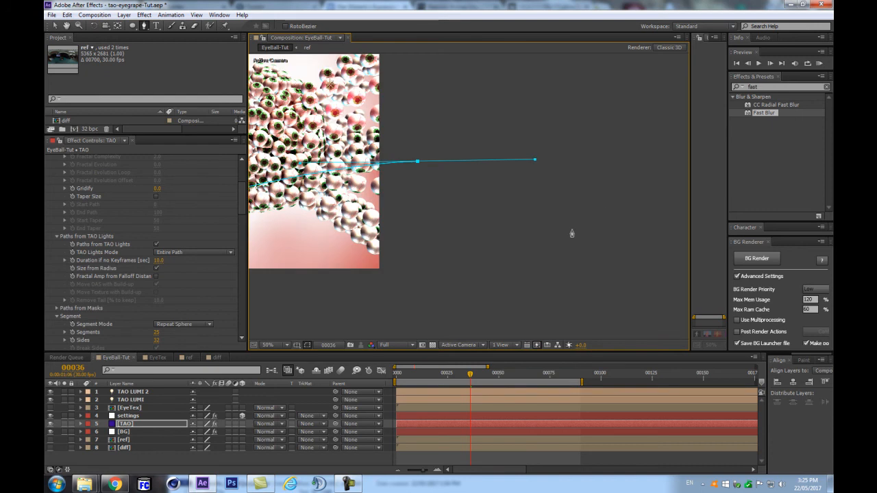
scroll(571, 234, down, 1)
key(space)
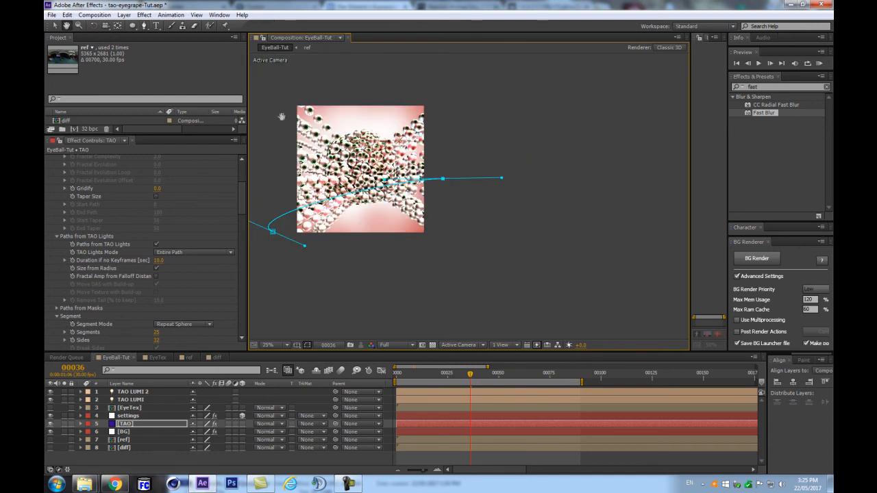
drag(283, 115, 350, 139)
drag(341, 210, 342, 210)
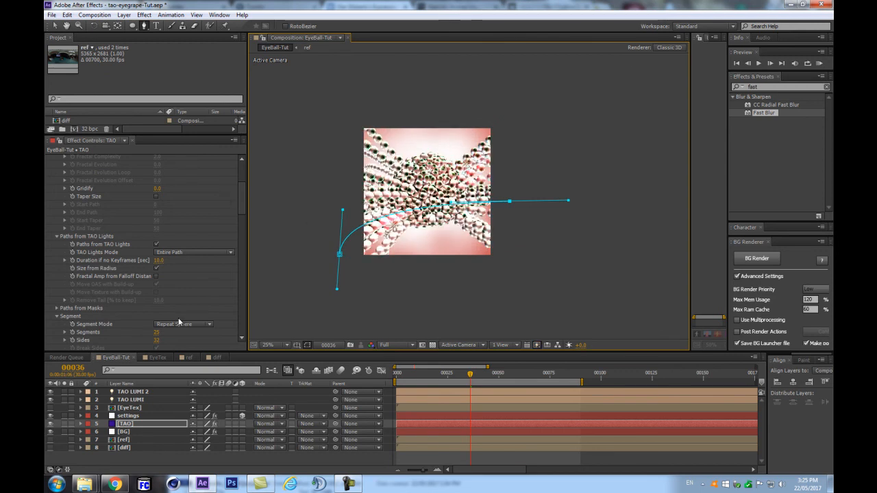
Step: Keep Paths from TAO Lights enabled and uncheck Enable Paths from Masks
click(138, 456)
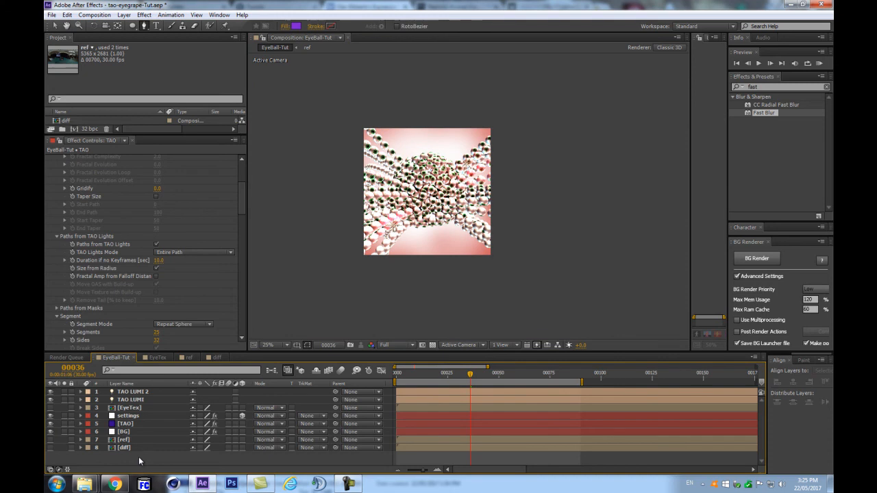
click(157, 244)
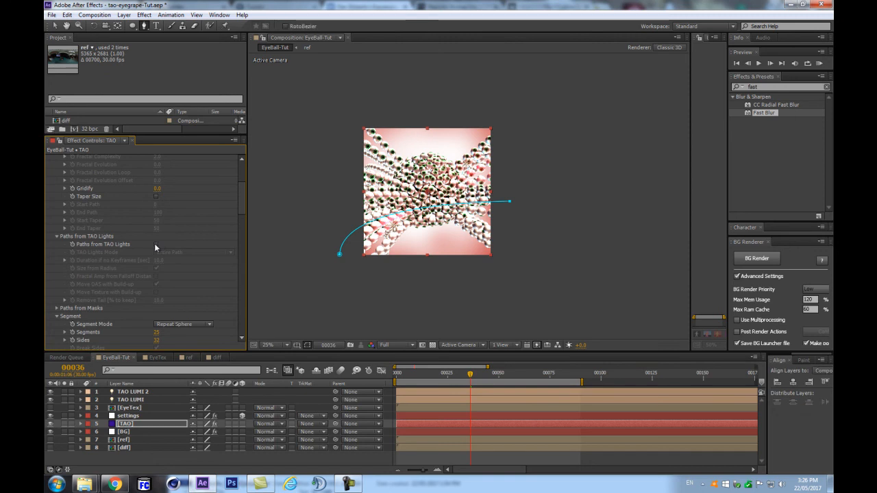
click(156, 245)
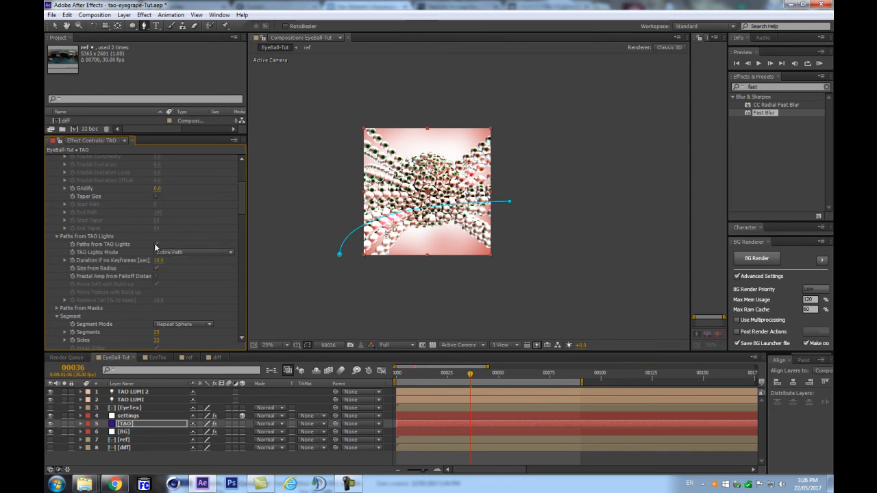
scroll(140, 271, down, 2)
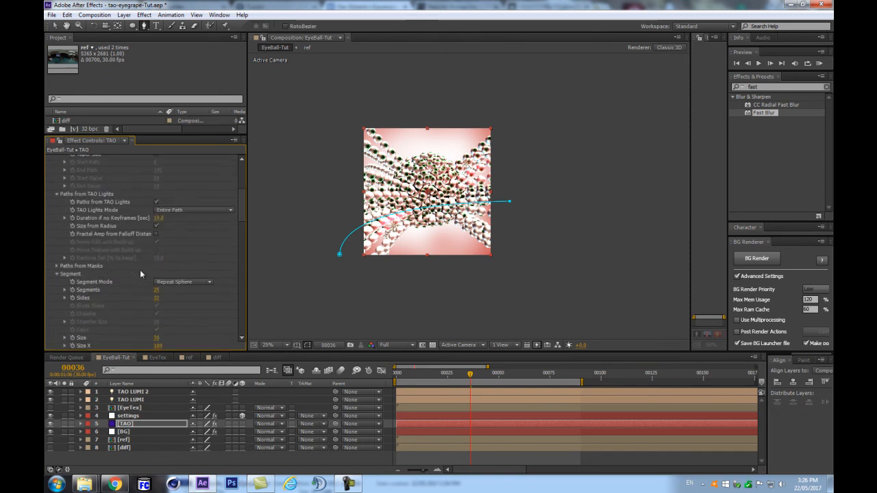
click(57, 265)
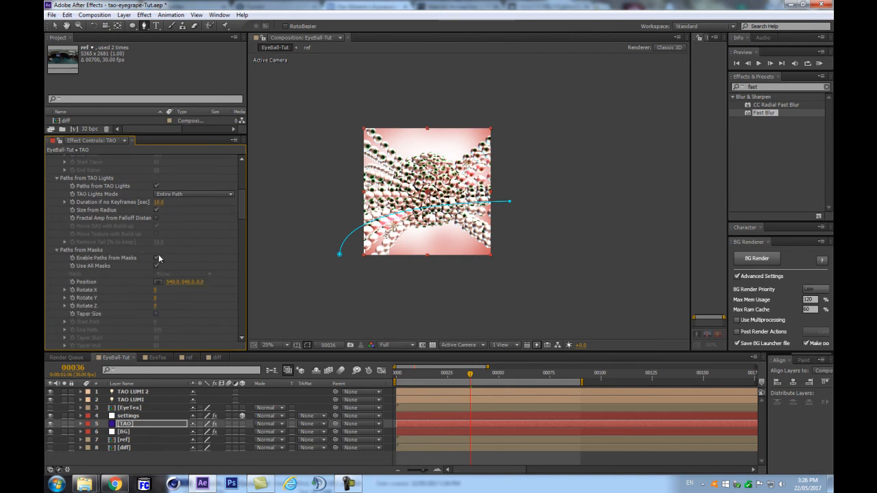
click(156, 259)
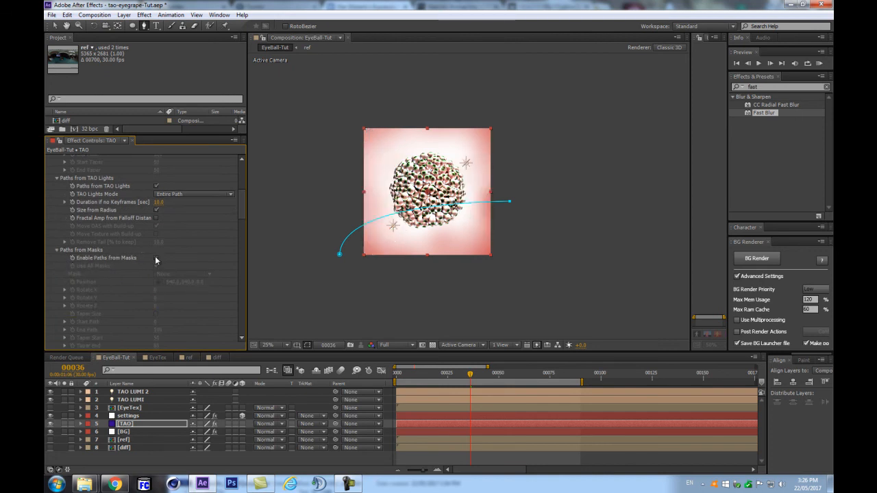
scroll(412, 232, up, 2)
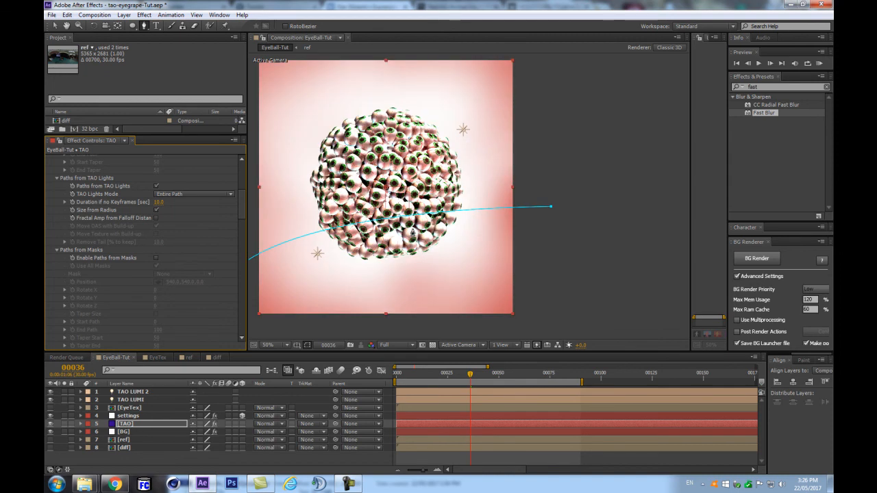
Step: Create a white spot light named TAO SPHERE
key(ctrl+alt+shift+l)
text(TAO S)
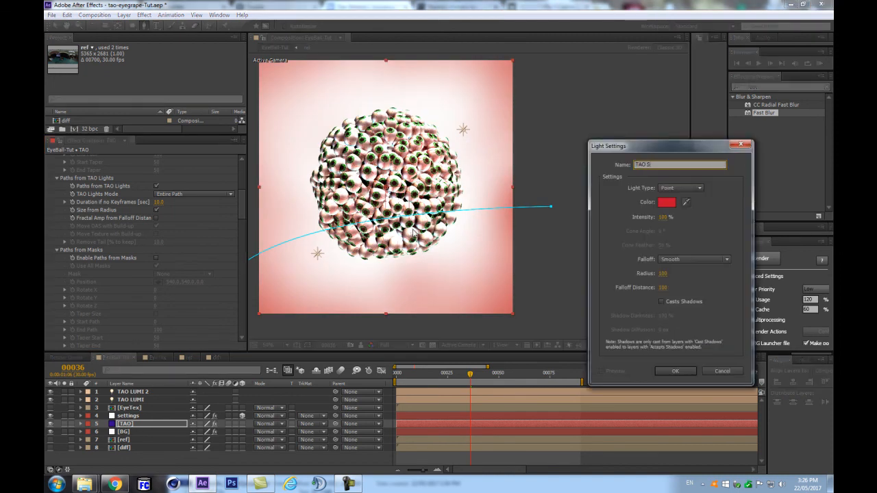
click(682, 188)
click(673, 210)
click(667, 202)
drag(530, 296, 493, 266)
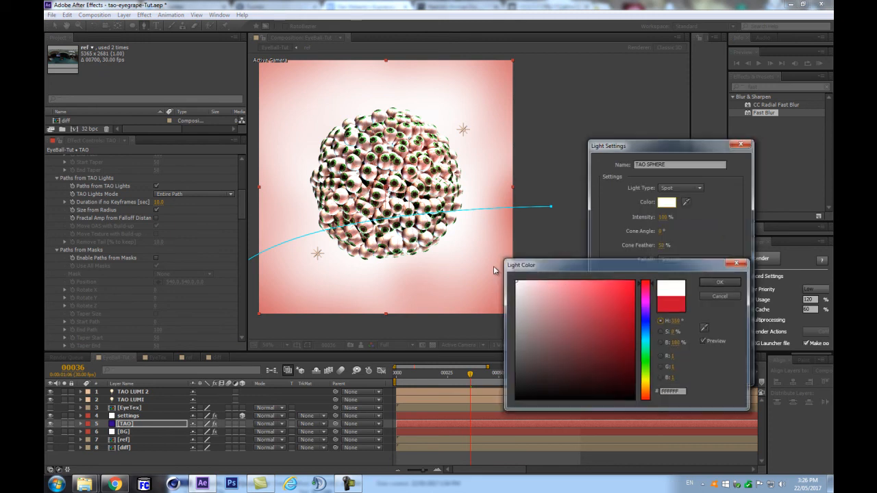
key(Return)
key(Return)
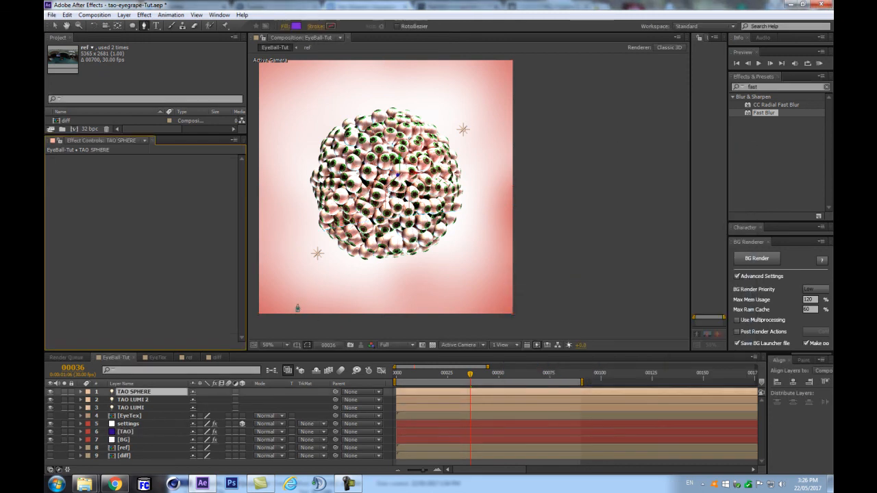
Step: Increase the TAO SPHERE light radius and set its Auto-Orient to Off
key(a)
key(a)
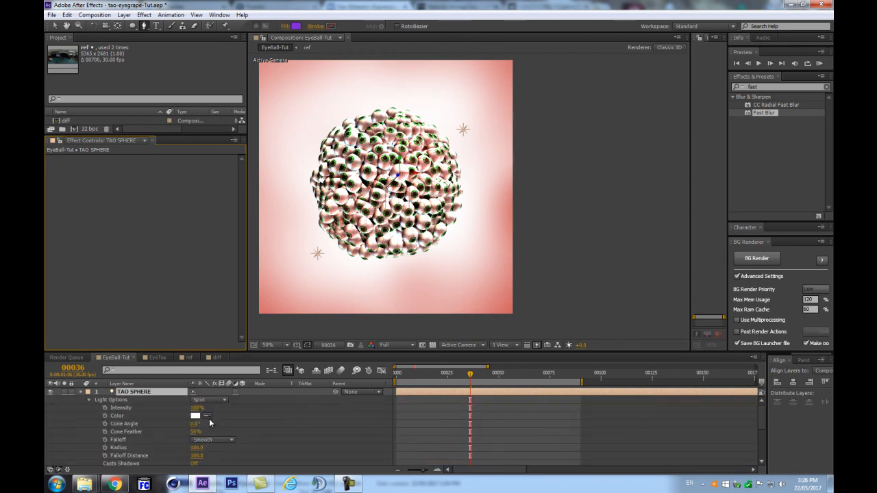
mouse_move(200, 449)
mouse_down()
mouse_move(227, 442)
mouse_move(212, 444)
mouse_up()
click(149, 394)
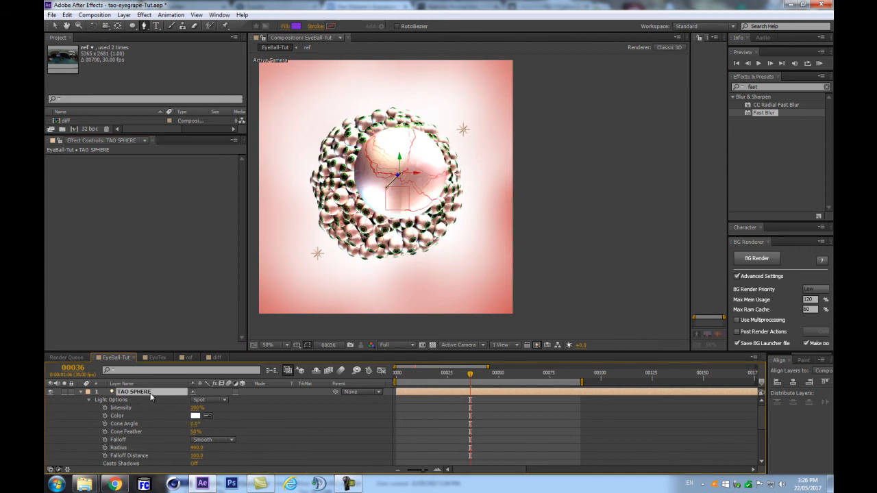
key(ctrl+alt+o)
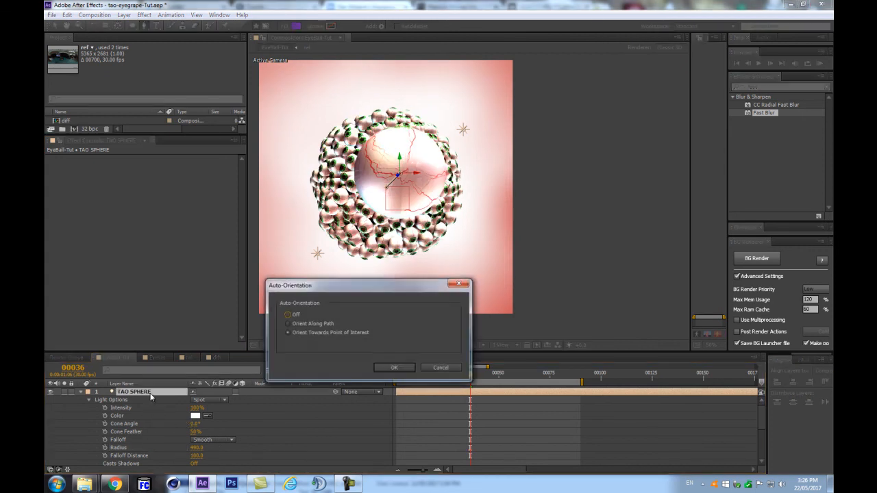
click(292, 318)
key(Return)
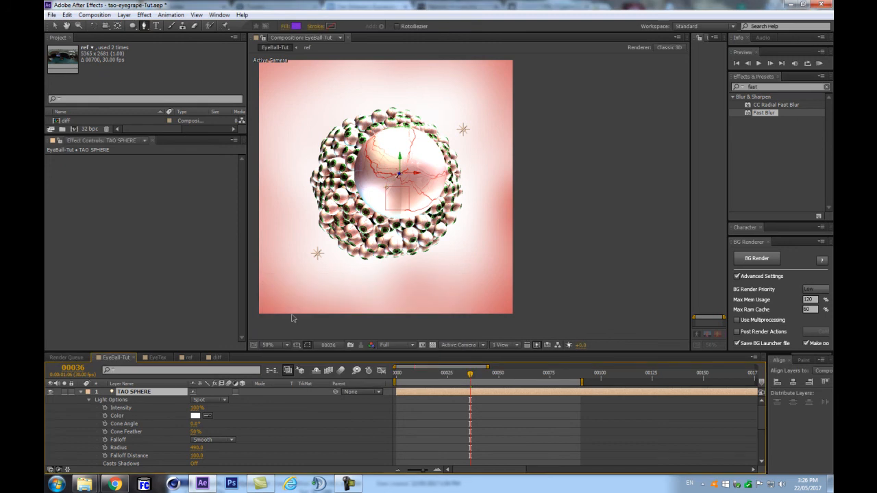
Step: Tilt the light's X Rotation and move its Z position to -174, centring the large eyeball
key(r)
drag(202, 408, 250, 402)
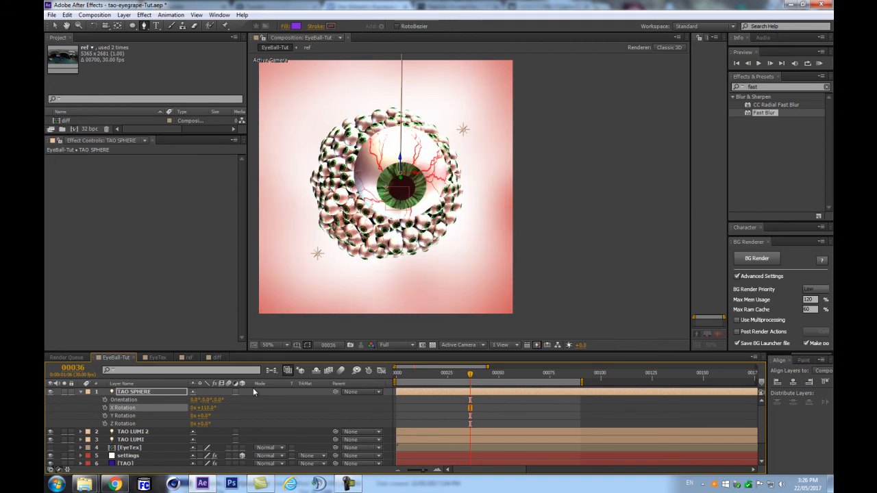
key(p)
click(232, 400)
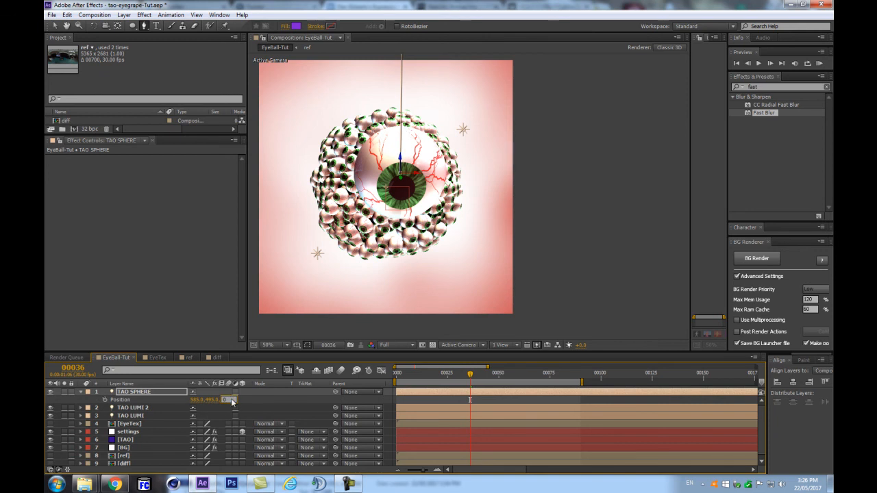
text(0)
key(Return)
drag(231, 399, 159, 418)
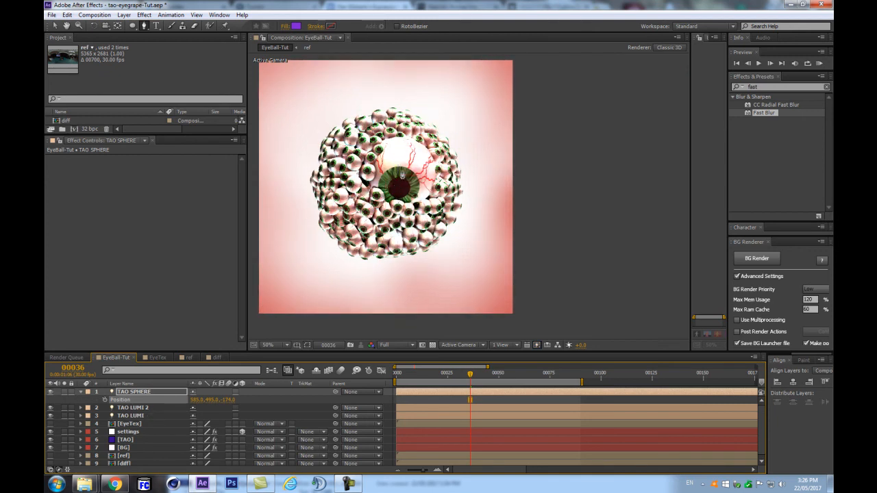
scroll(277, 232, up, 1)
key(space)
drag(287, 122, 492, 156)
scroll(485, 159, down, 1)
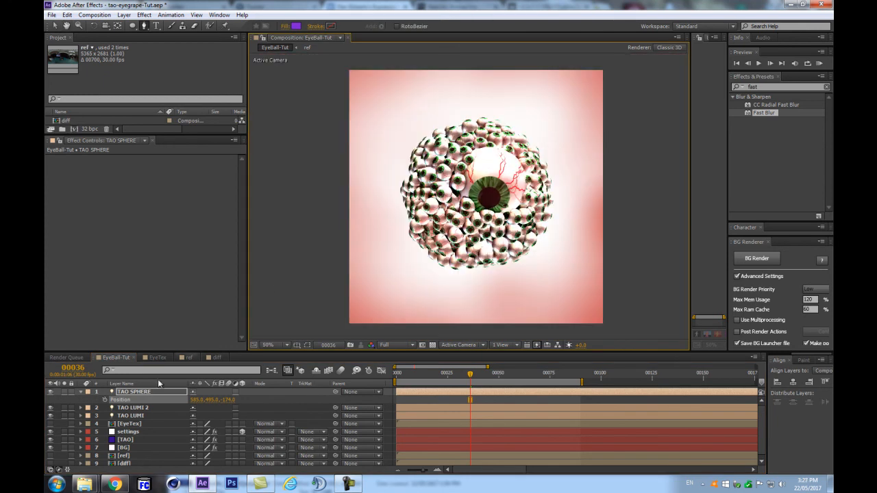
click(80, 392)
click(144, 394)
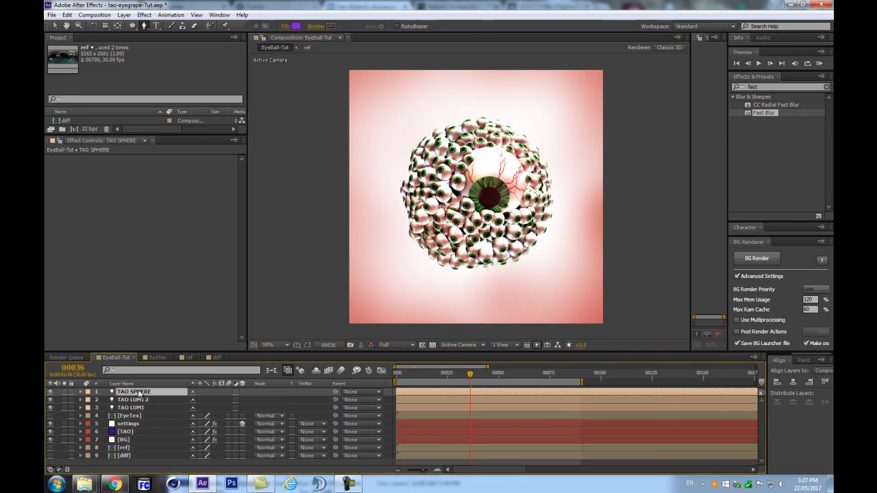
click(136, 410)
click(140, 417)
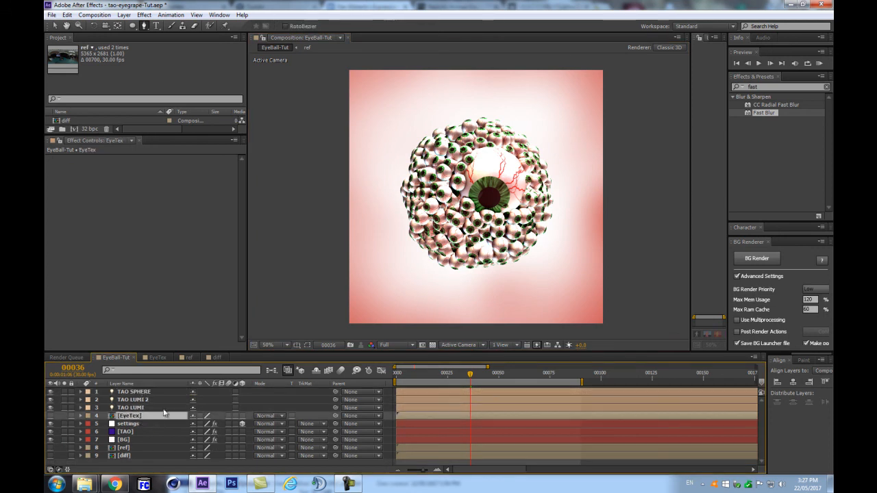
click(122, 425)
click(125, 432)
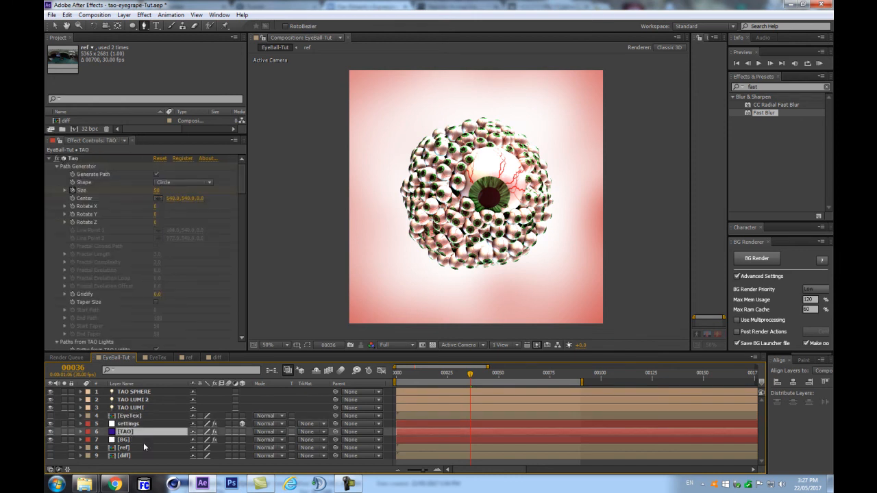
click(52, 175)
click(49, 159)
click(517, 375)
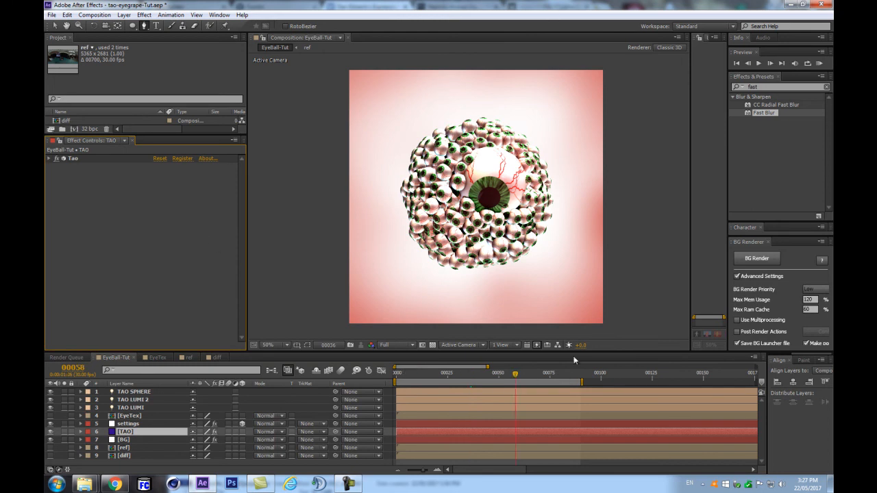
click(569, 373)
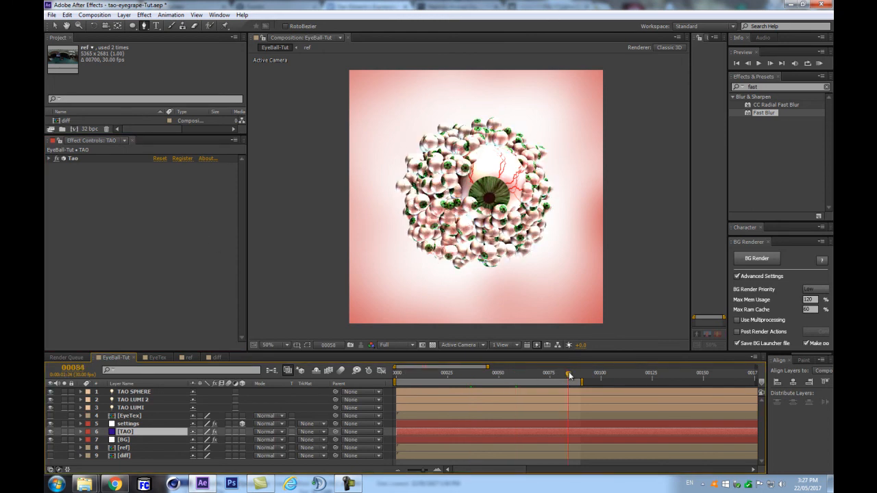
click(429, 376)
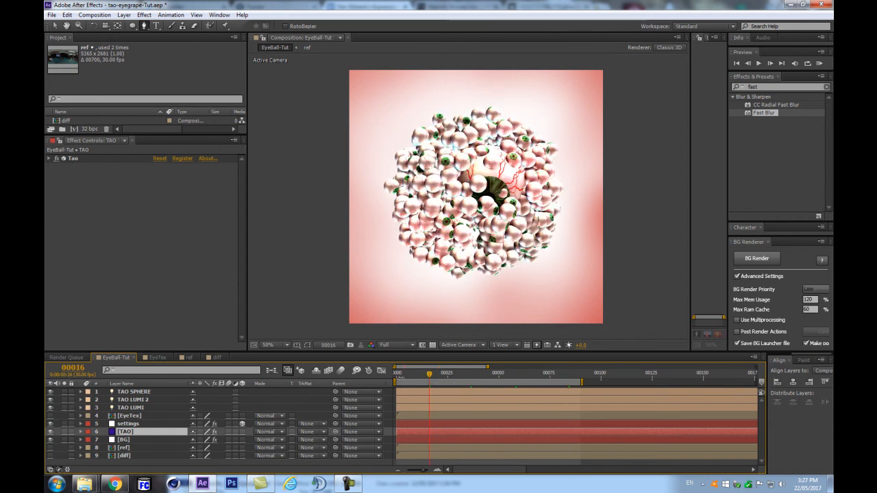
scroll(496, 213, up, 2)
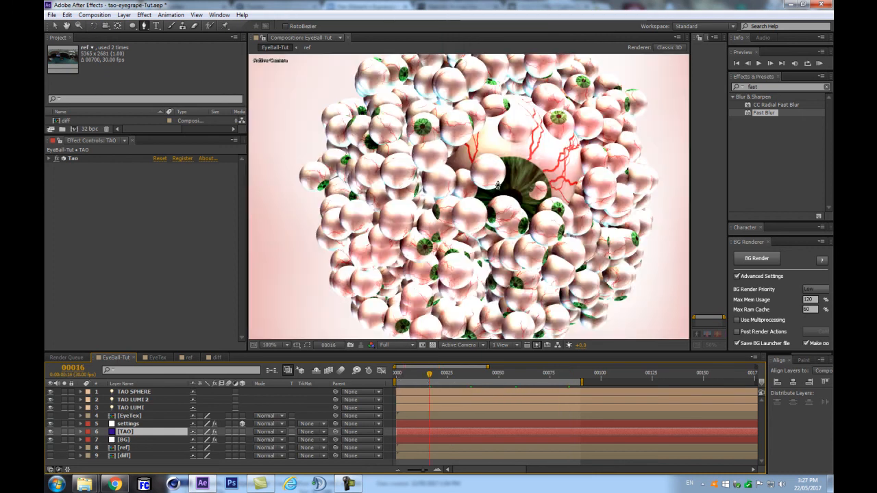
scroll(488, 180, up, 2)
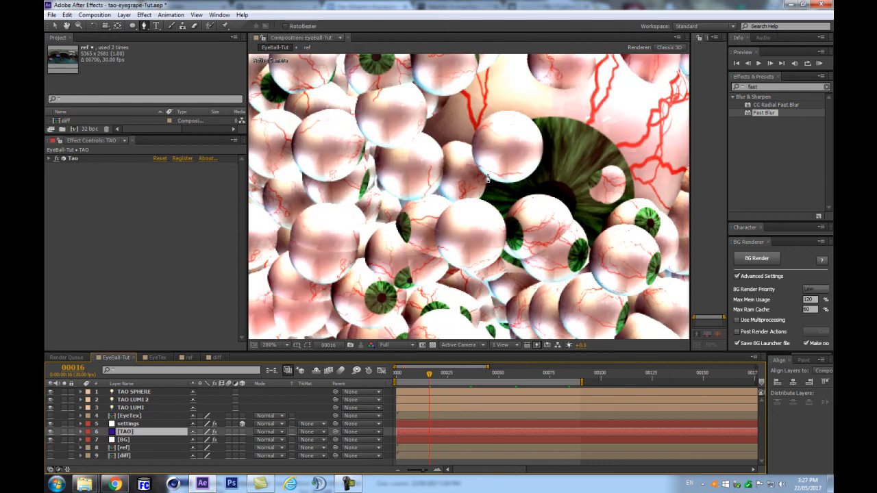
scroll(488, 180, down, 2)
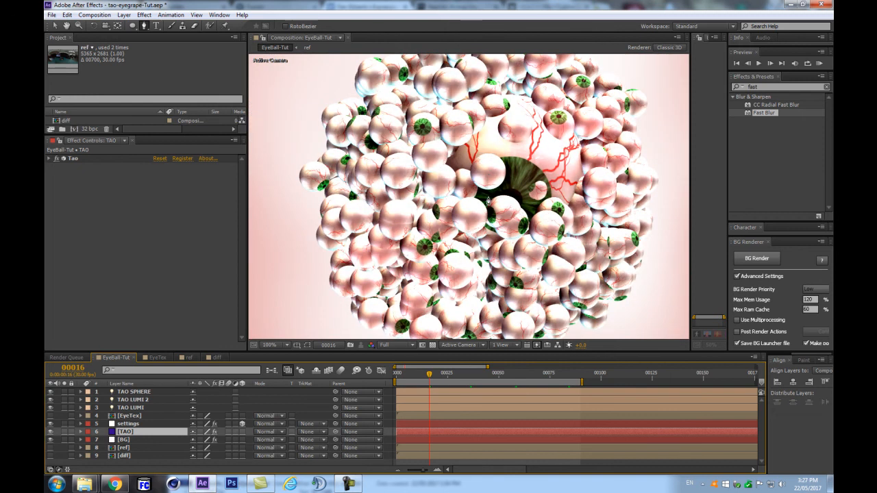
click(496, 374)
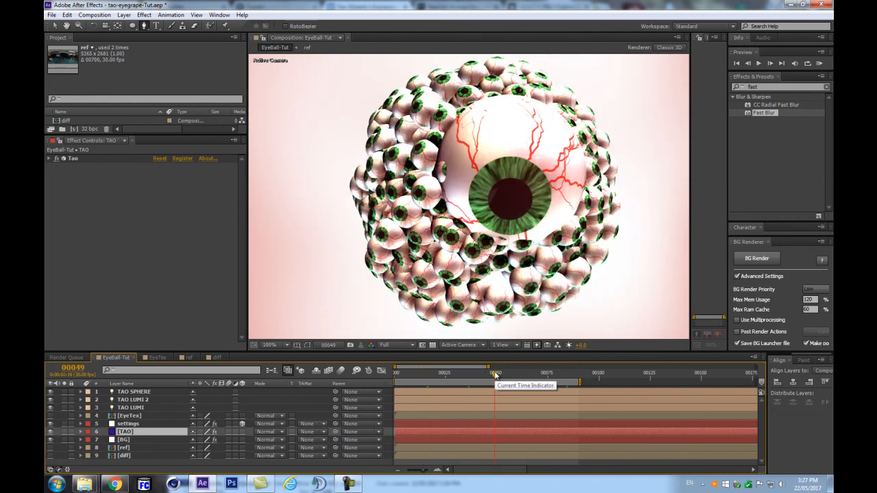
click(465, 374)
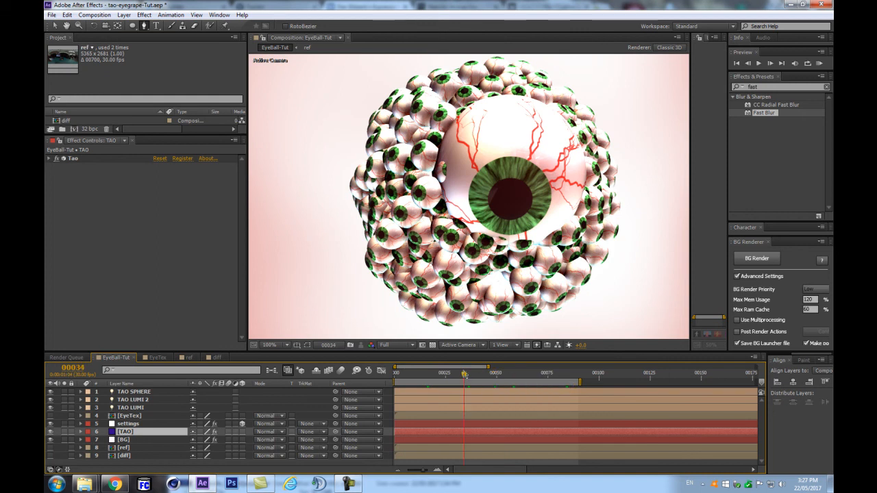
scroll(529, 250, down, 2)
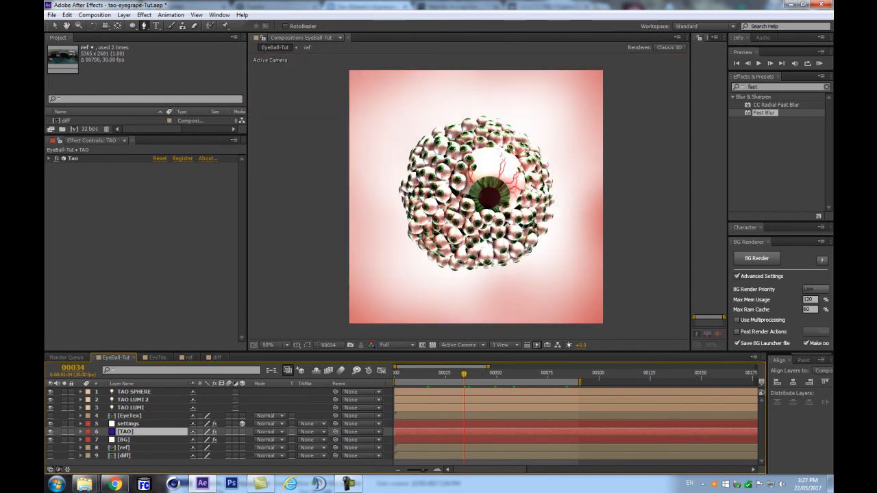
click(447, 376)
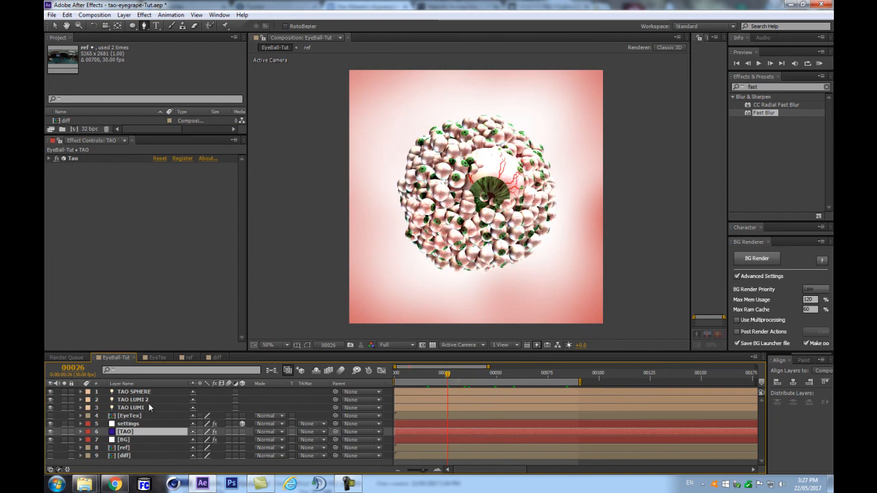
click(133, 425)
click(126, 432)
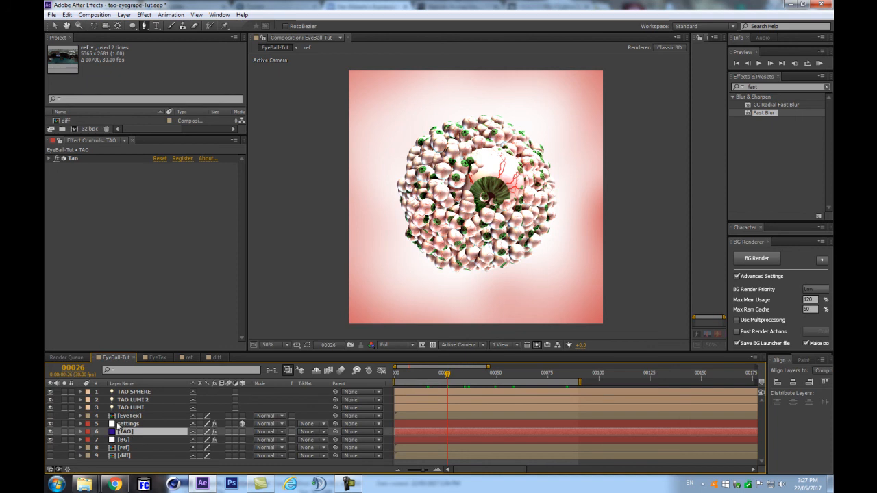